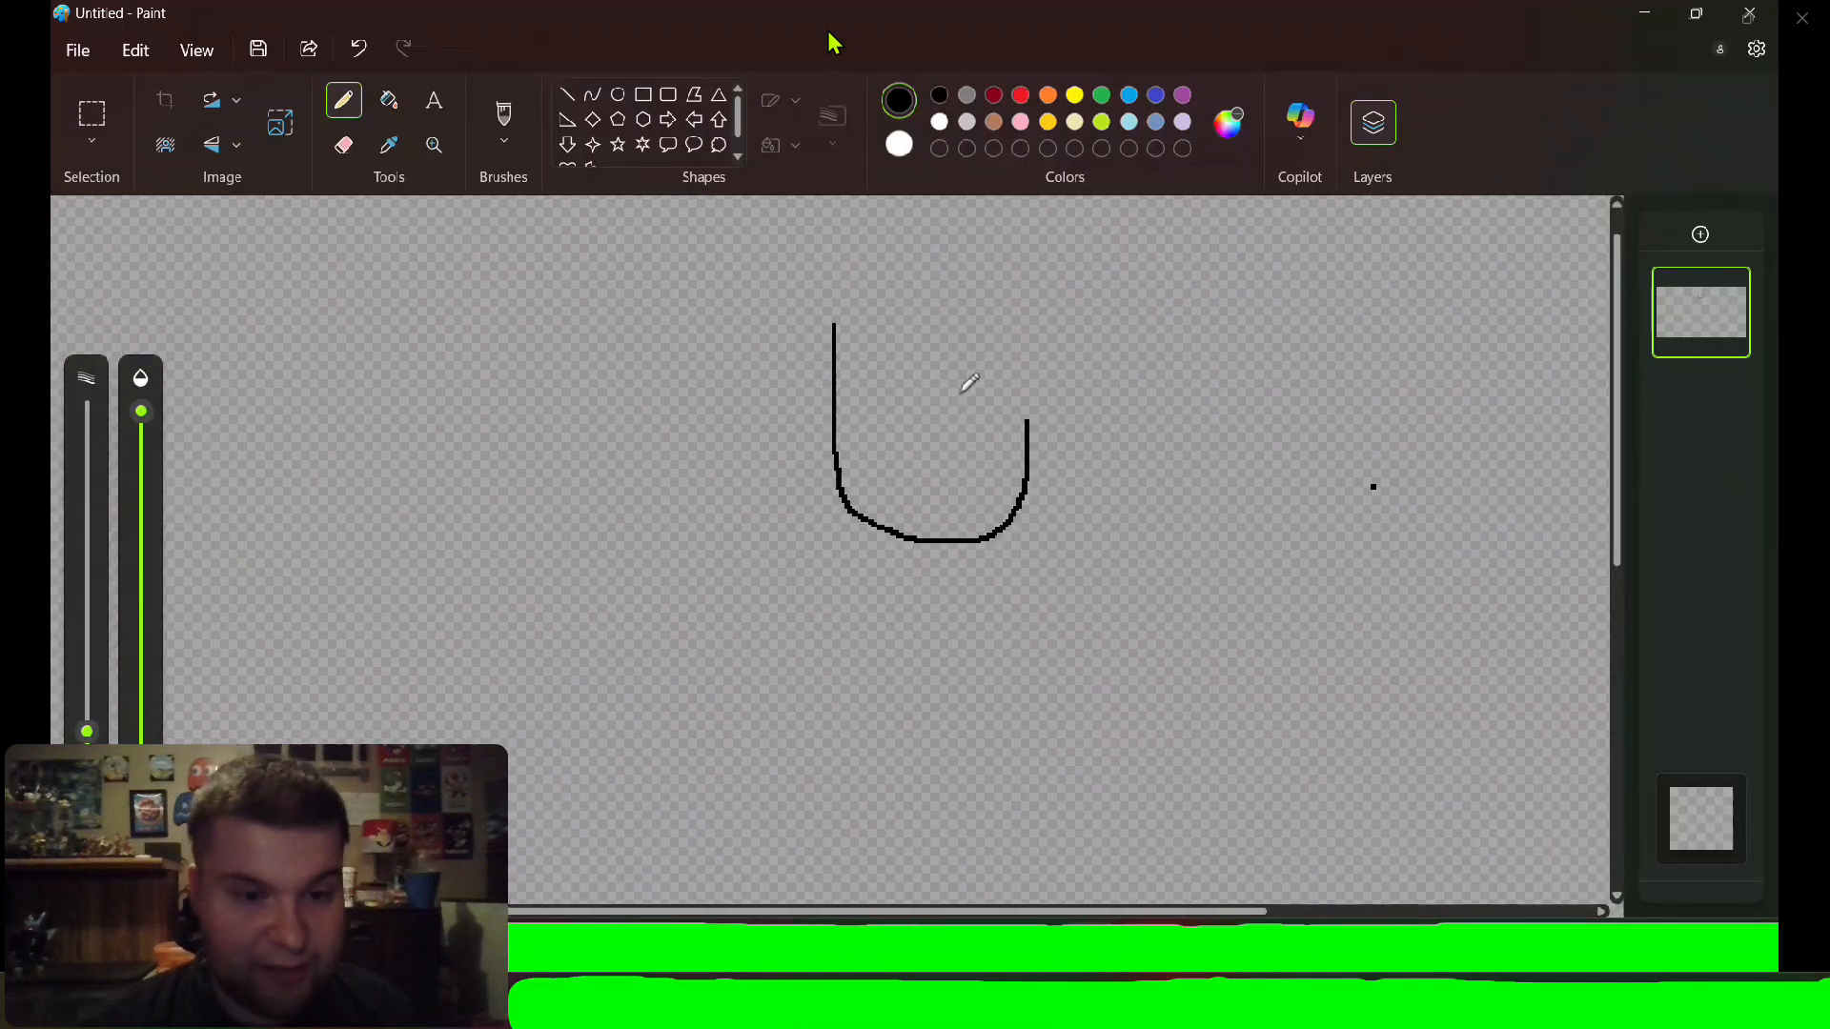
Draw an L-shaped nose, a frowning mouth below it and a curved cheek line on each side inside the face outline.
scroll(1274, 306, up, 2)
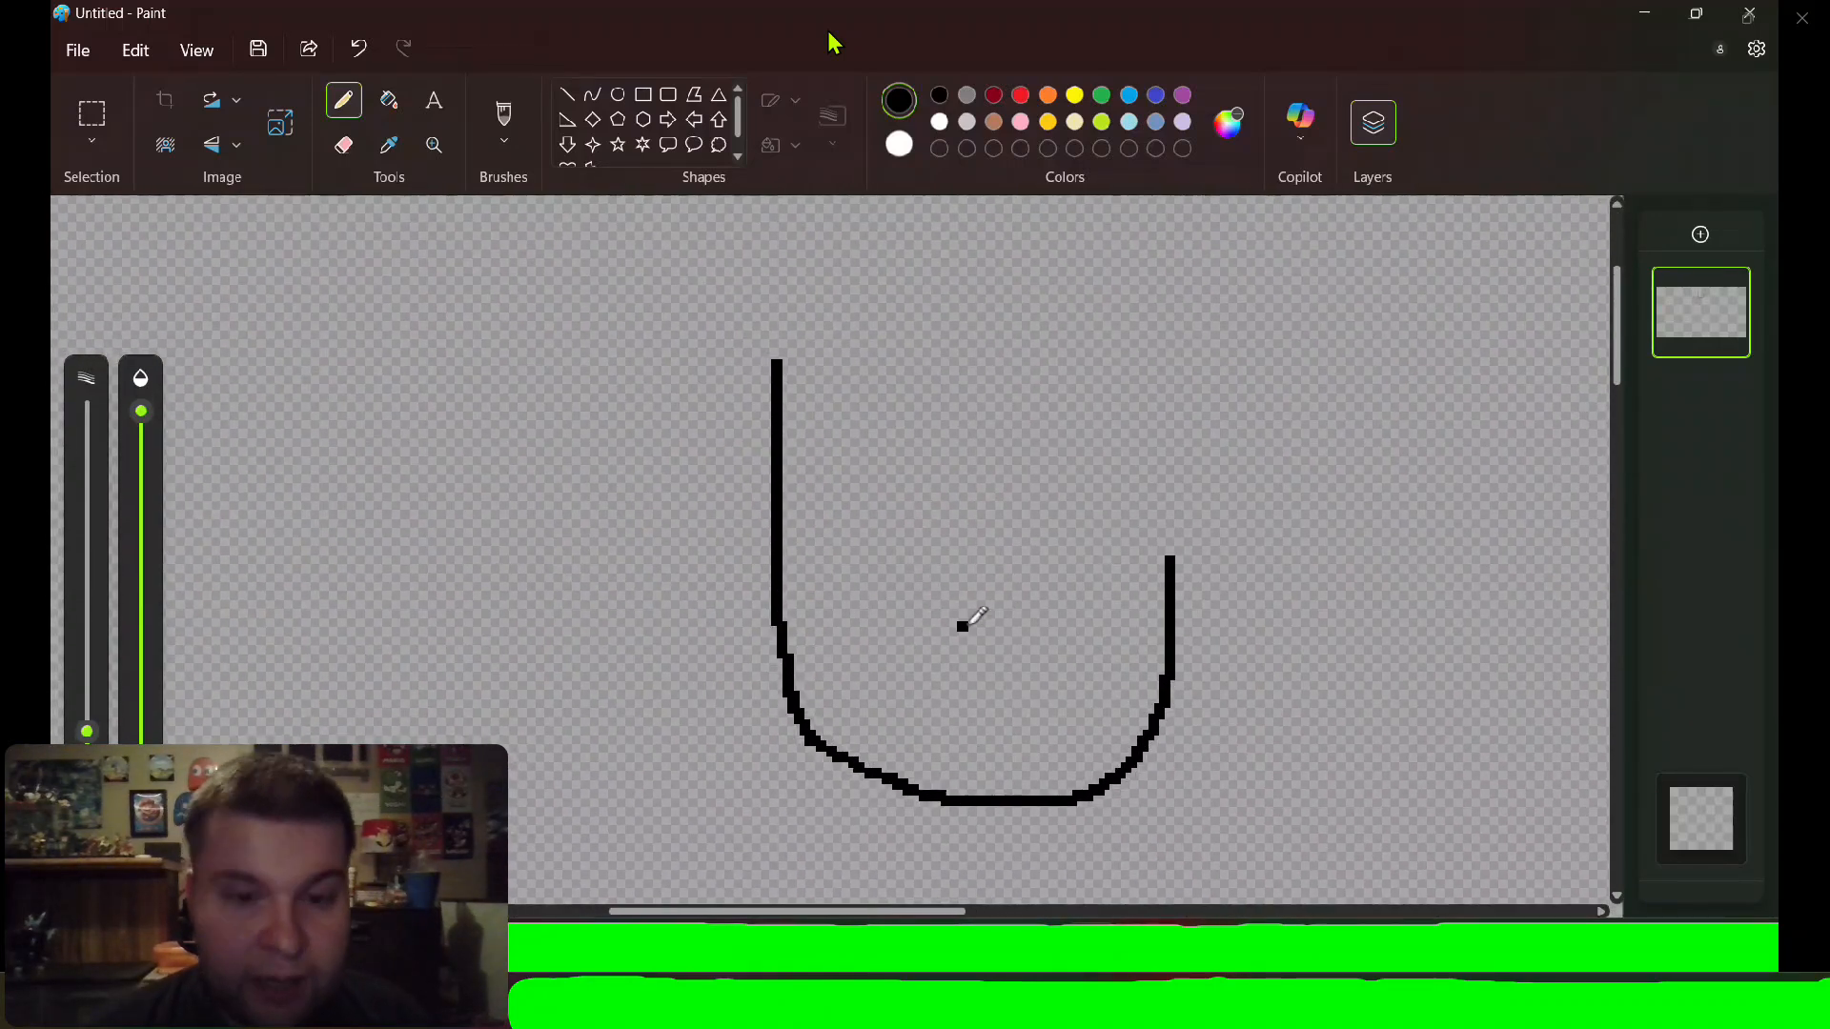
mouse_move(958, 561)
mouse_down()
mouse_move(935, 637)
mouse_move(972, 635)
mouse_up()
click(930, 718)
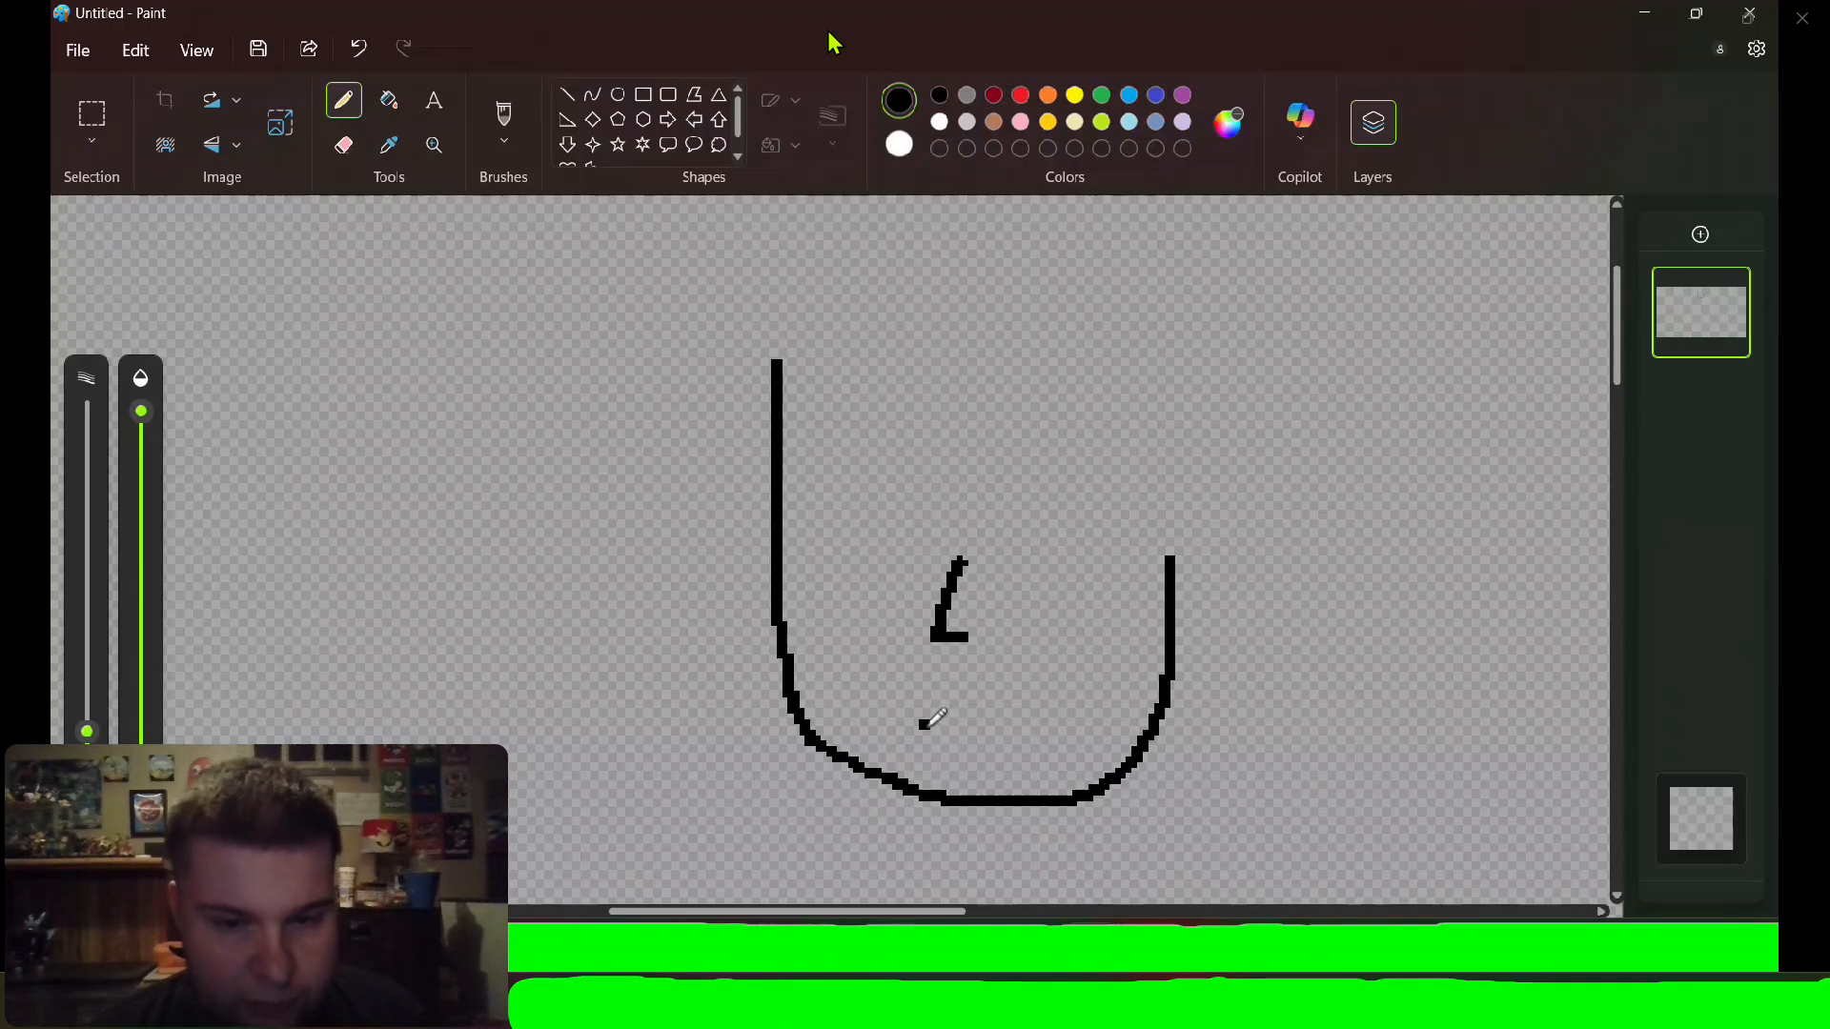
mouse_move(923, 727)
mouse_down()
mouse_move(980, 693)
mouse_move(1013, 713)
mouse_up()
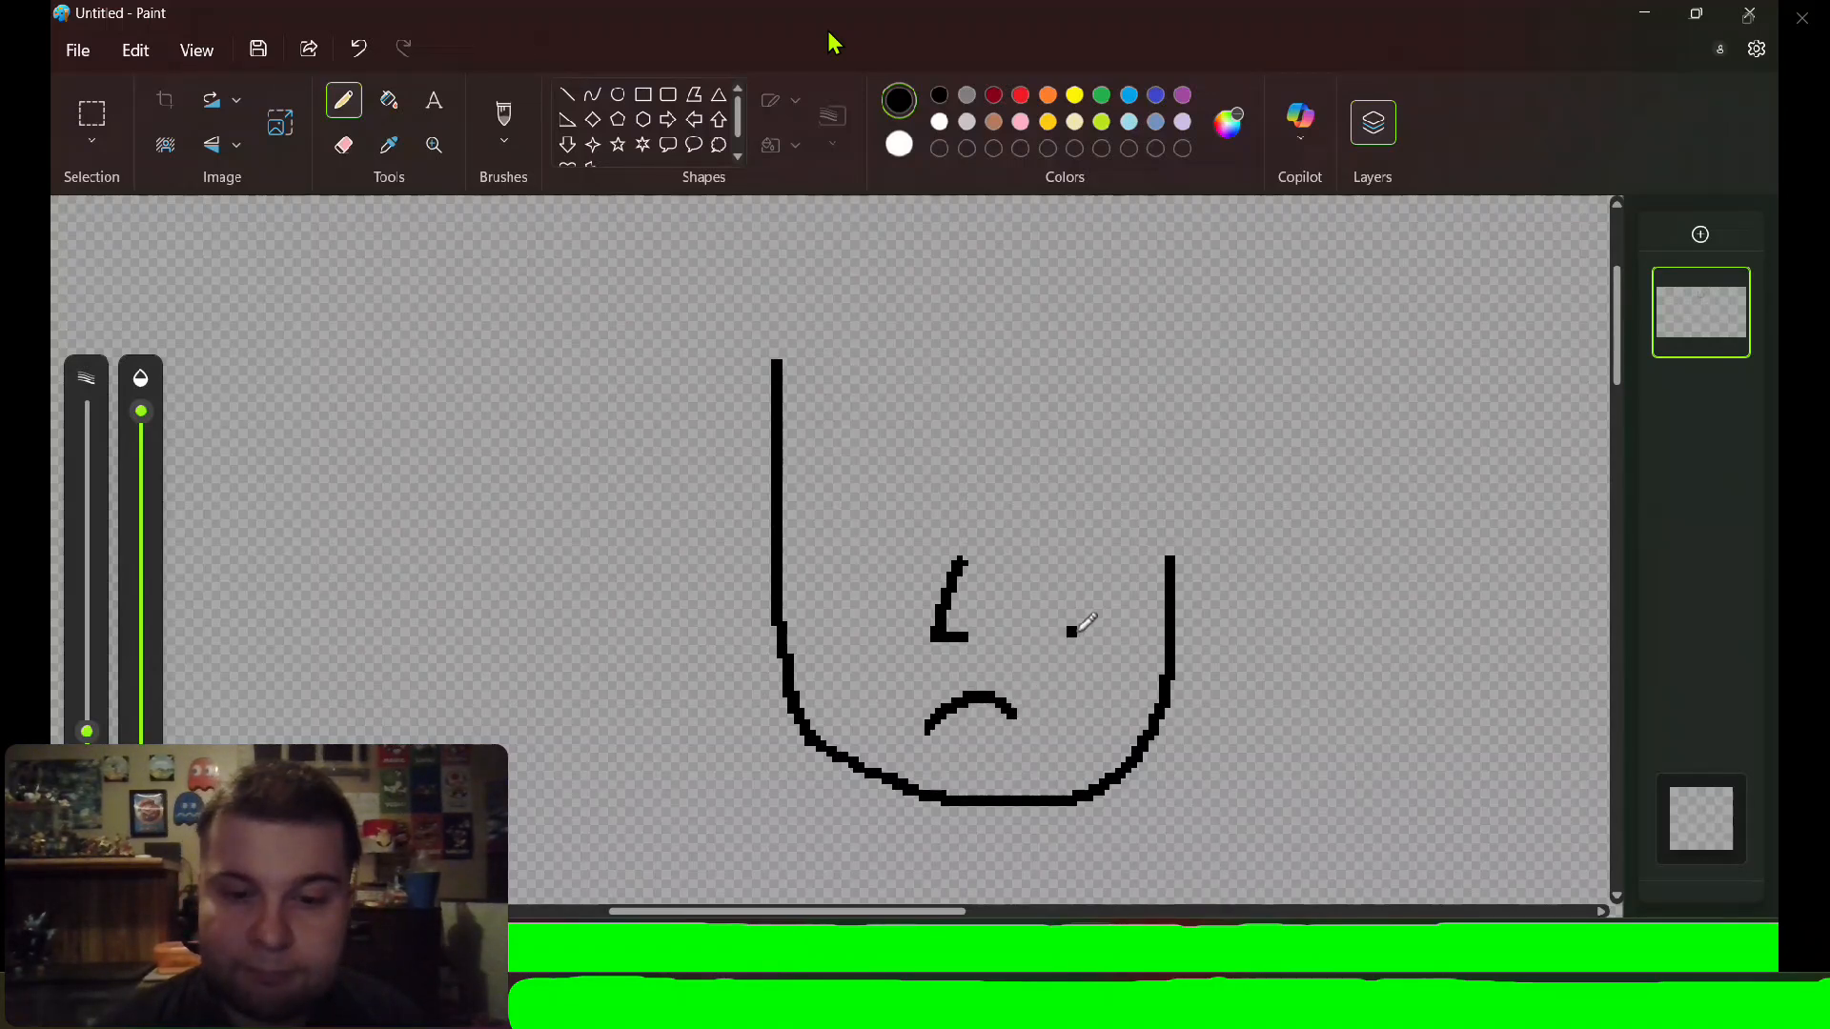
drag(1072, 629, 1054, 670)
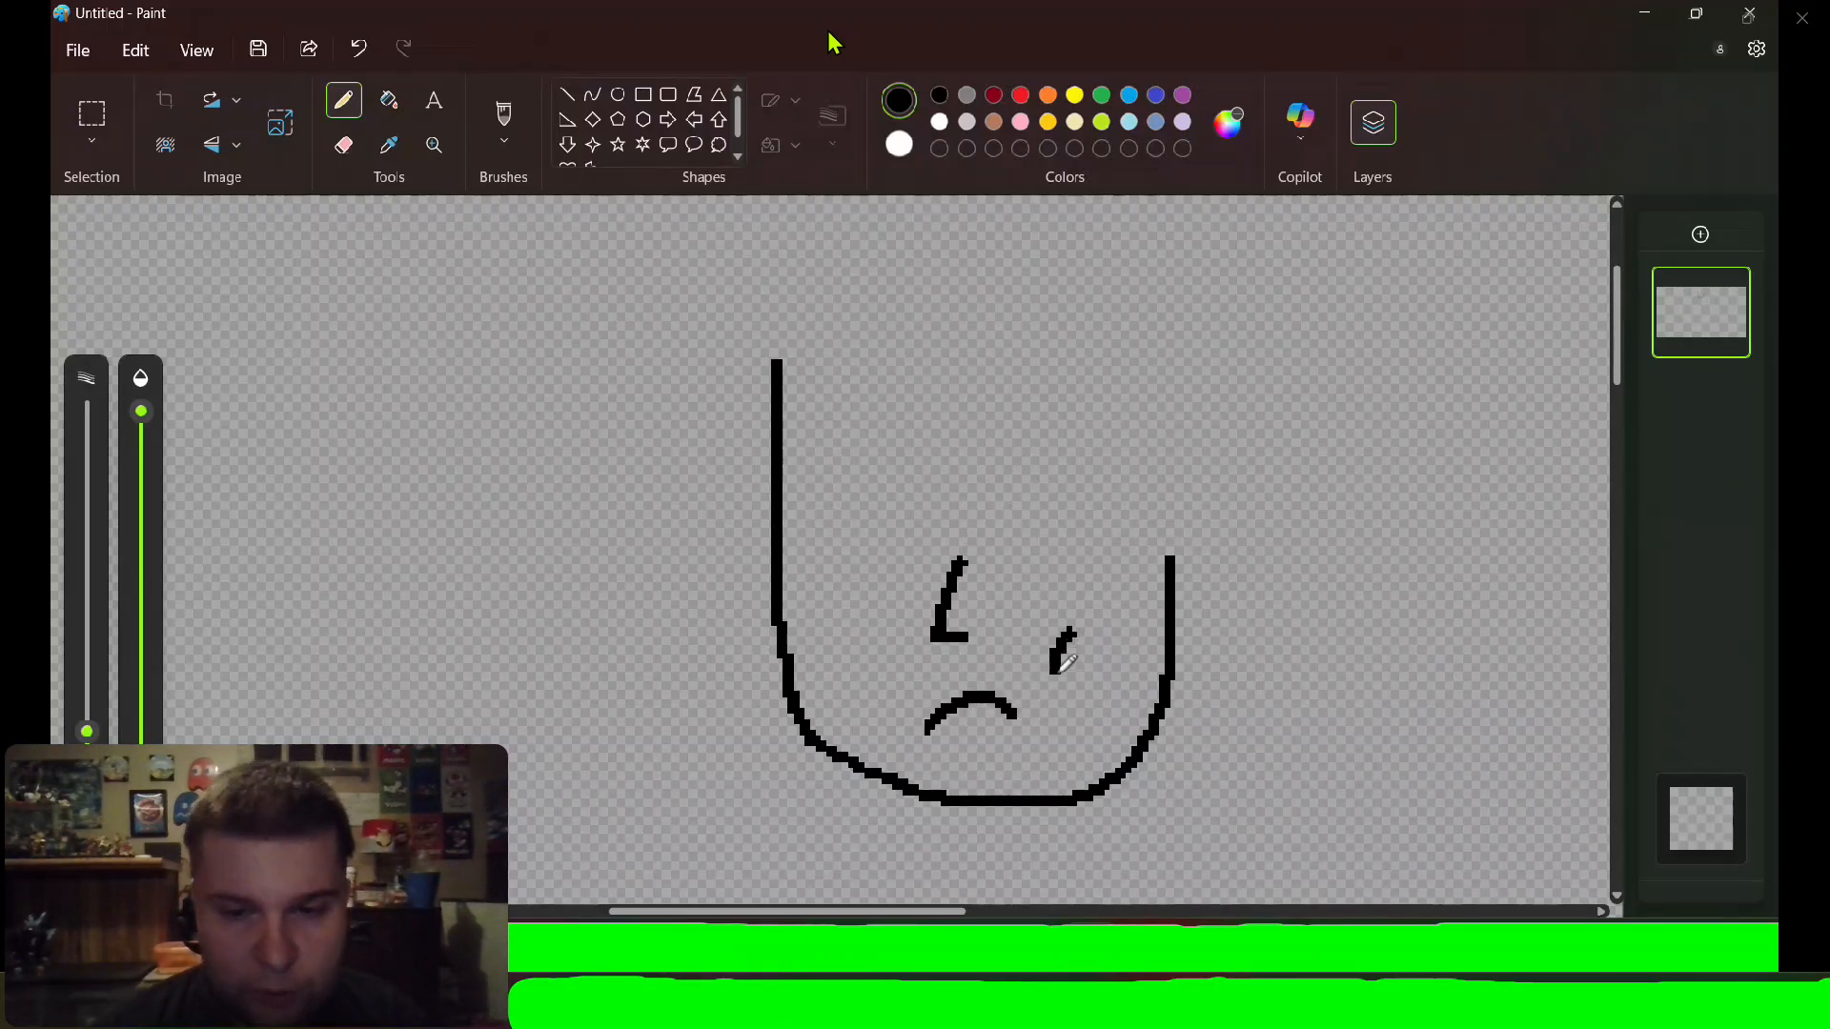
drag(857, 622, 881, 683)
click(907, 675)
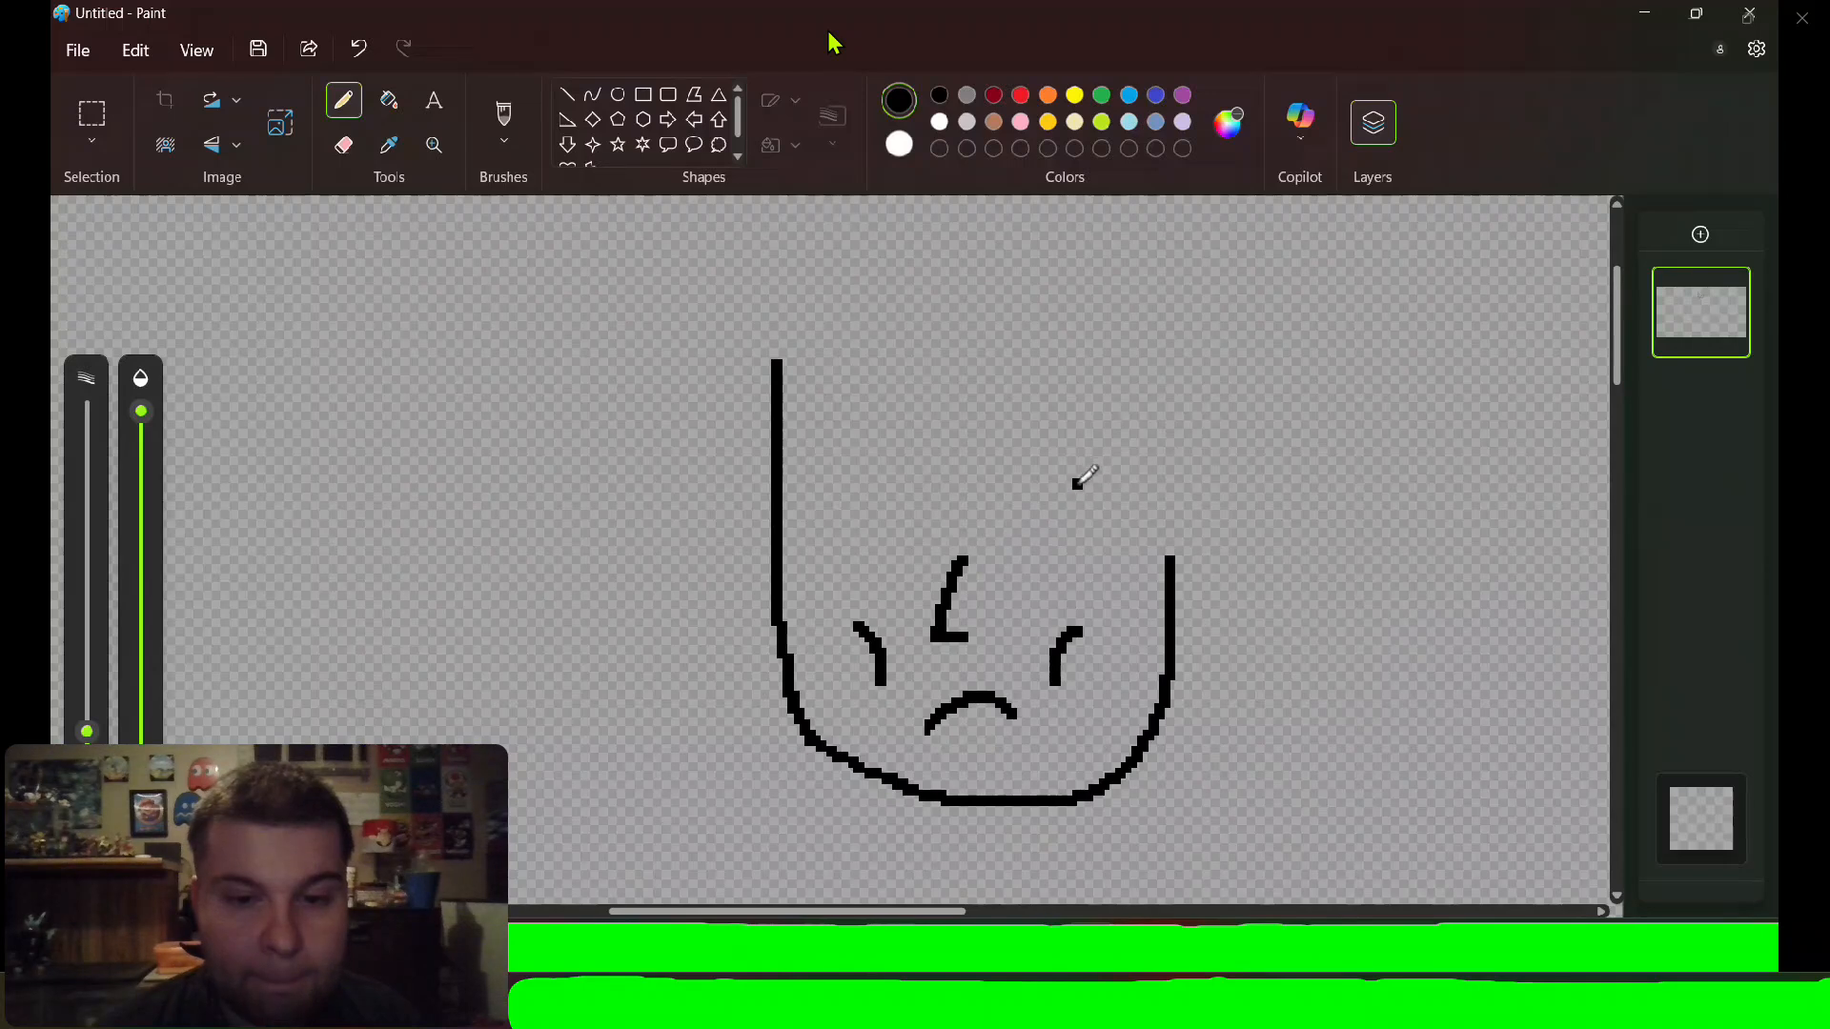
Draw two rounded eye outlines, one on each side above the nose.
mouse_move(1045, 467)
mouse_down()
mouse_move(1001, 494)
mouse_move(1041, 550)
mouse_move(1096, 526)
mouse_move(1106, 480)
mouse_move(1079, 465)
mouse_up()
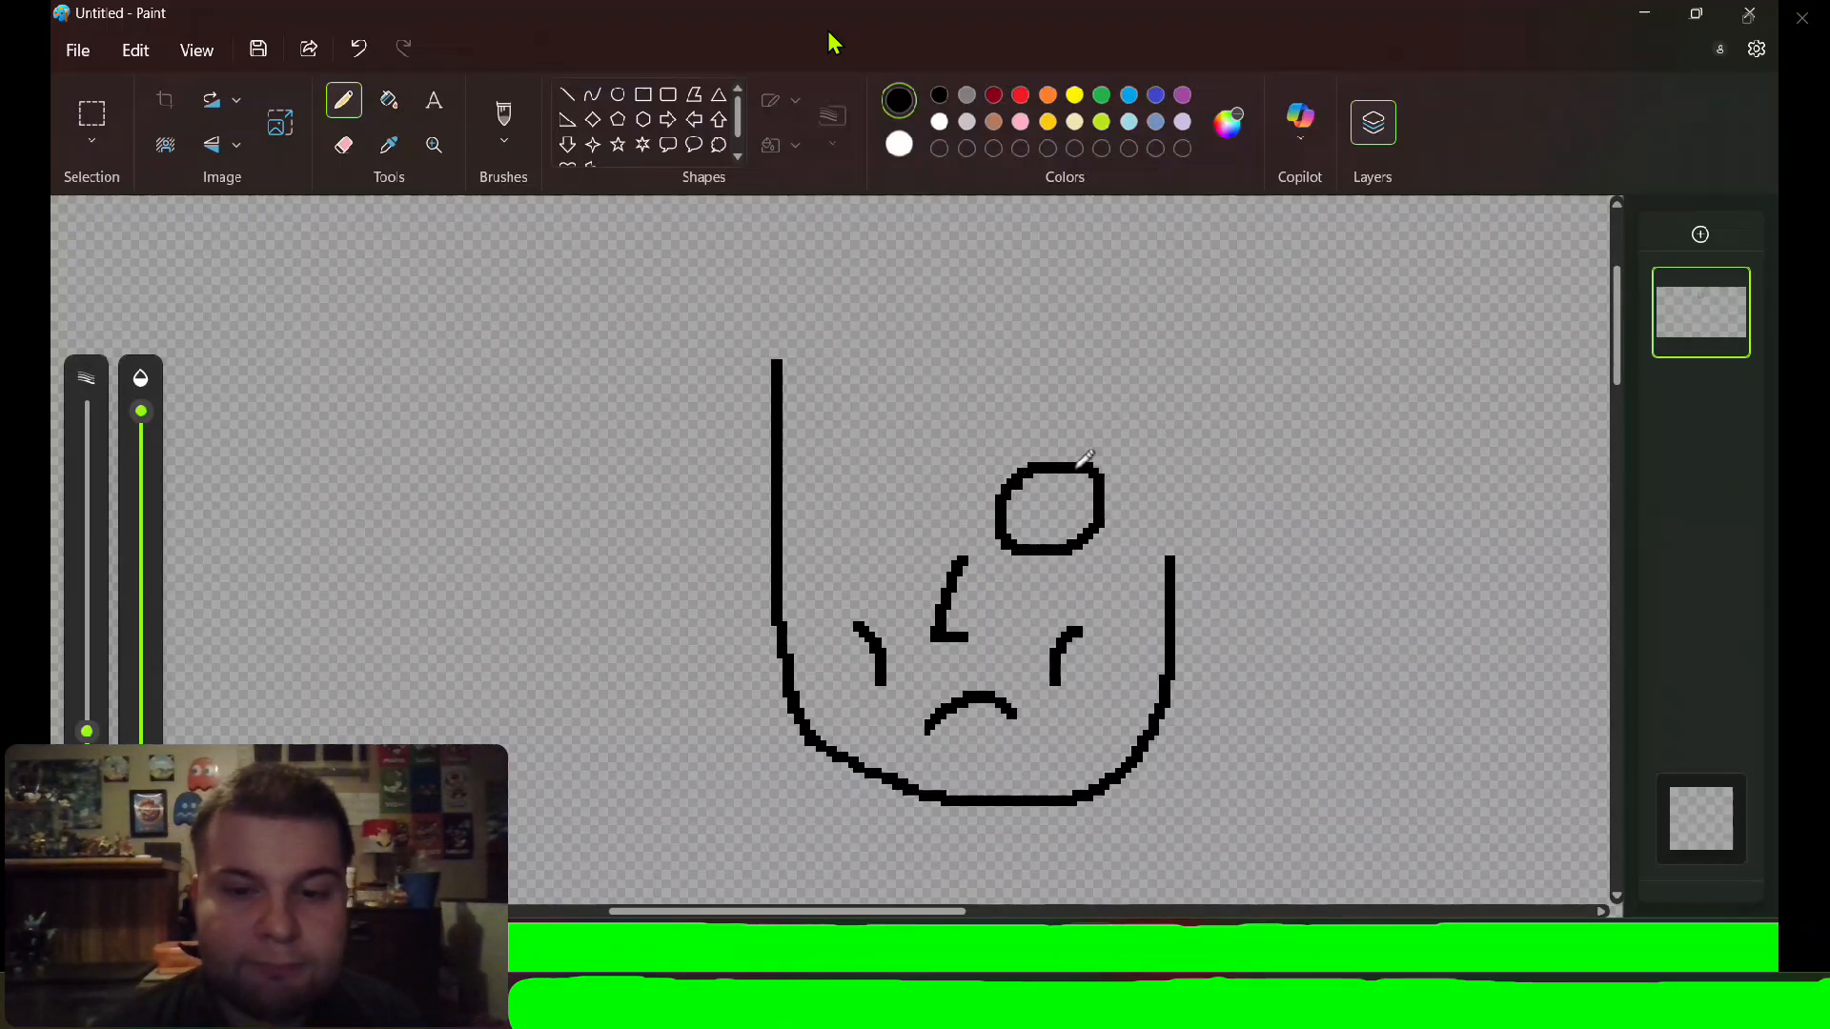
click(843, 456)
mouse_move(878, 462)
mouse_down()
mouse_move(924, 491)
mouse_move(919, 534)
mouse_move(841, 534)
mouse_move(823, 498)
mouse_move(837, 460)
mouse_up()
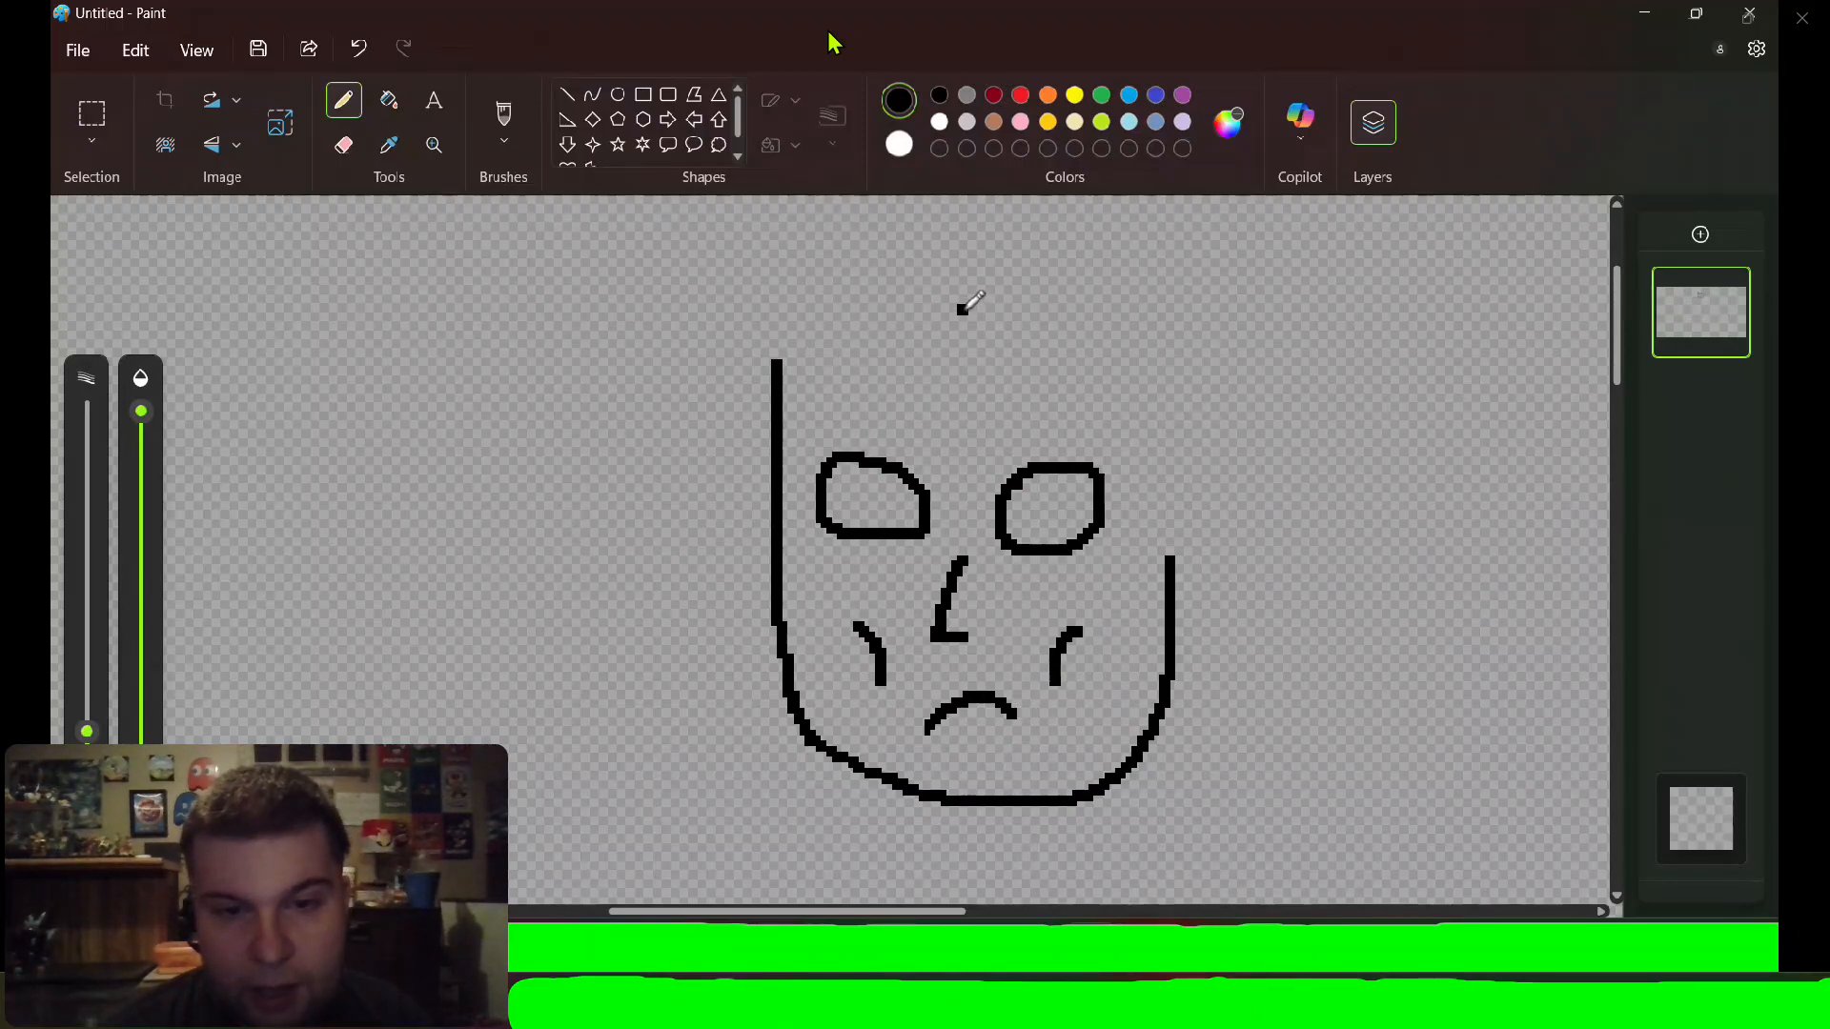
mouse_move(917, 329)
mouse_down()
mouse_move(906, 398)
mouse_move(946, 417)
mouse_up()
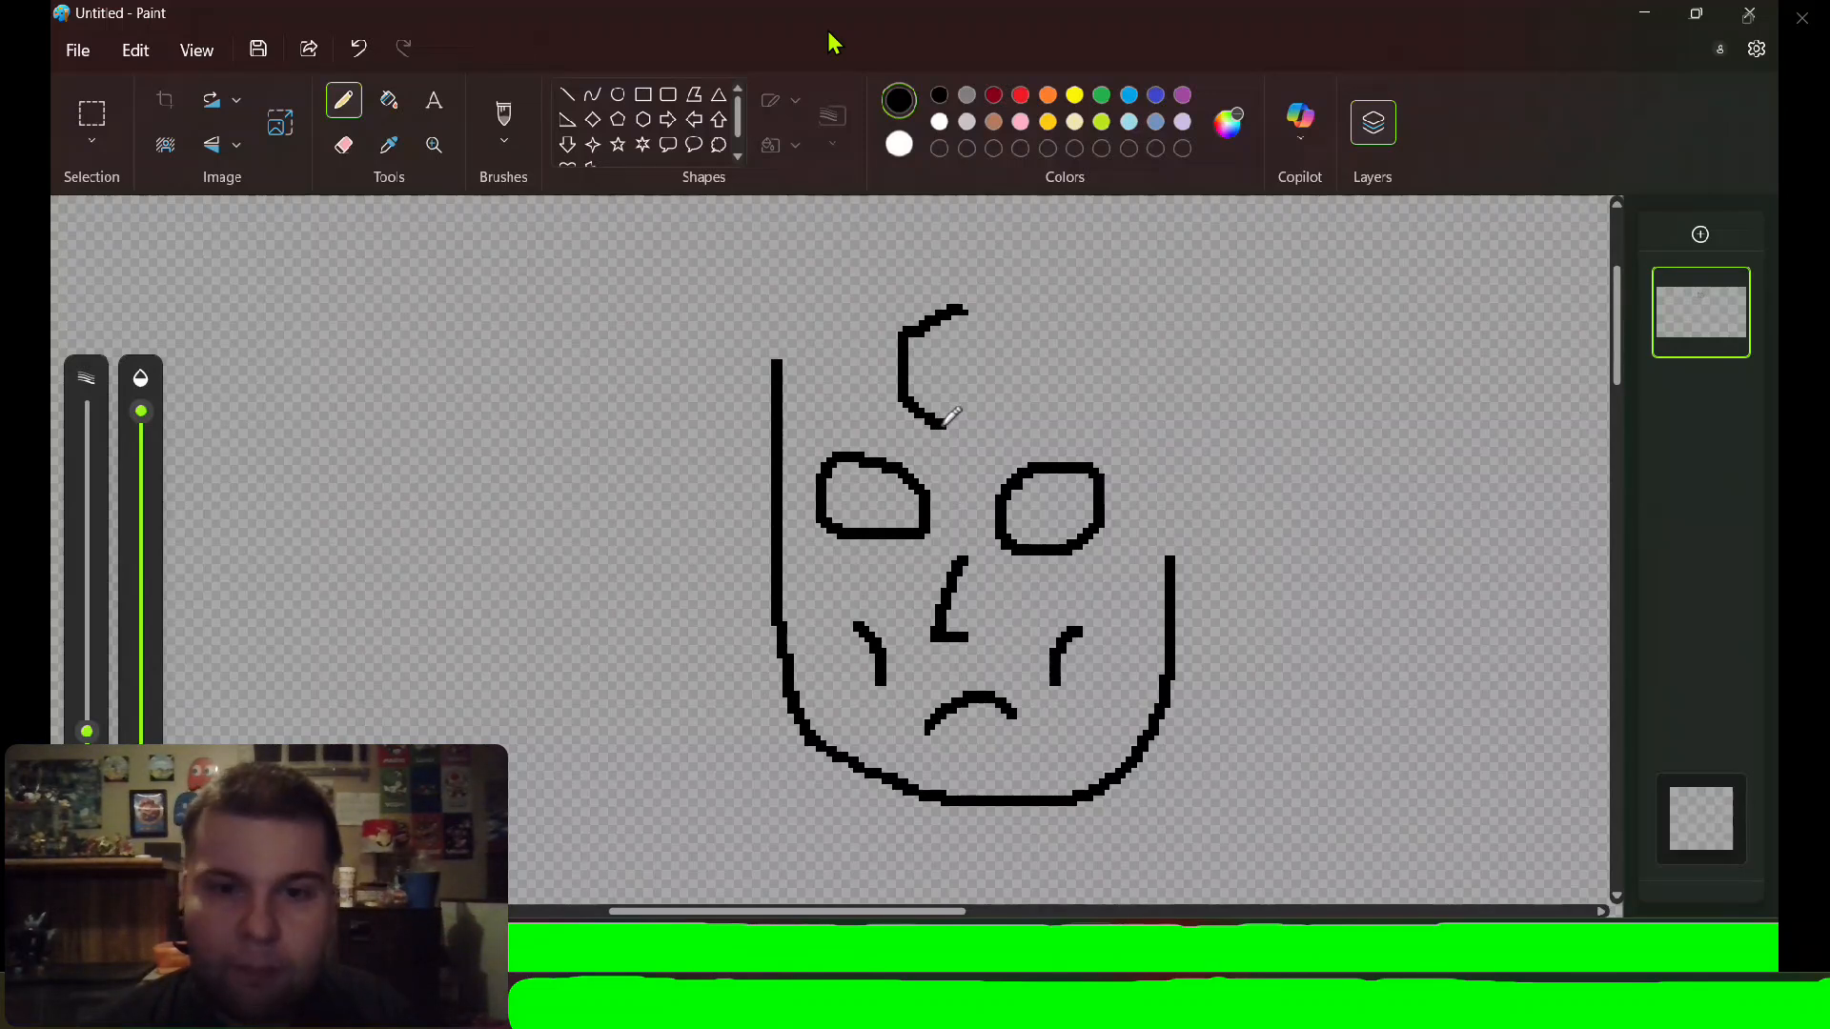
key(ctrl+z)
key(ctrl+z)
key(ctrl+z)
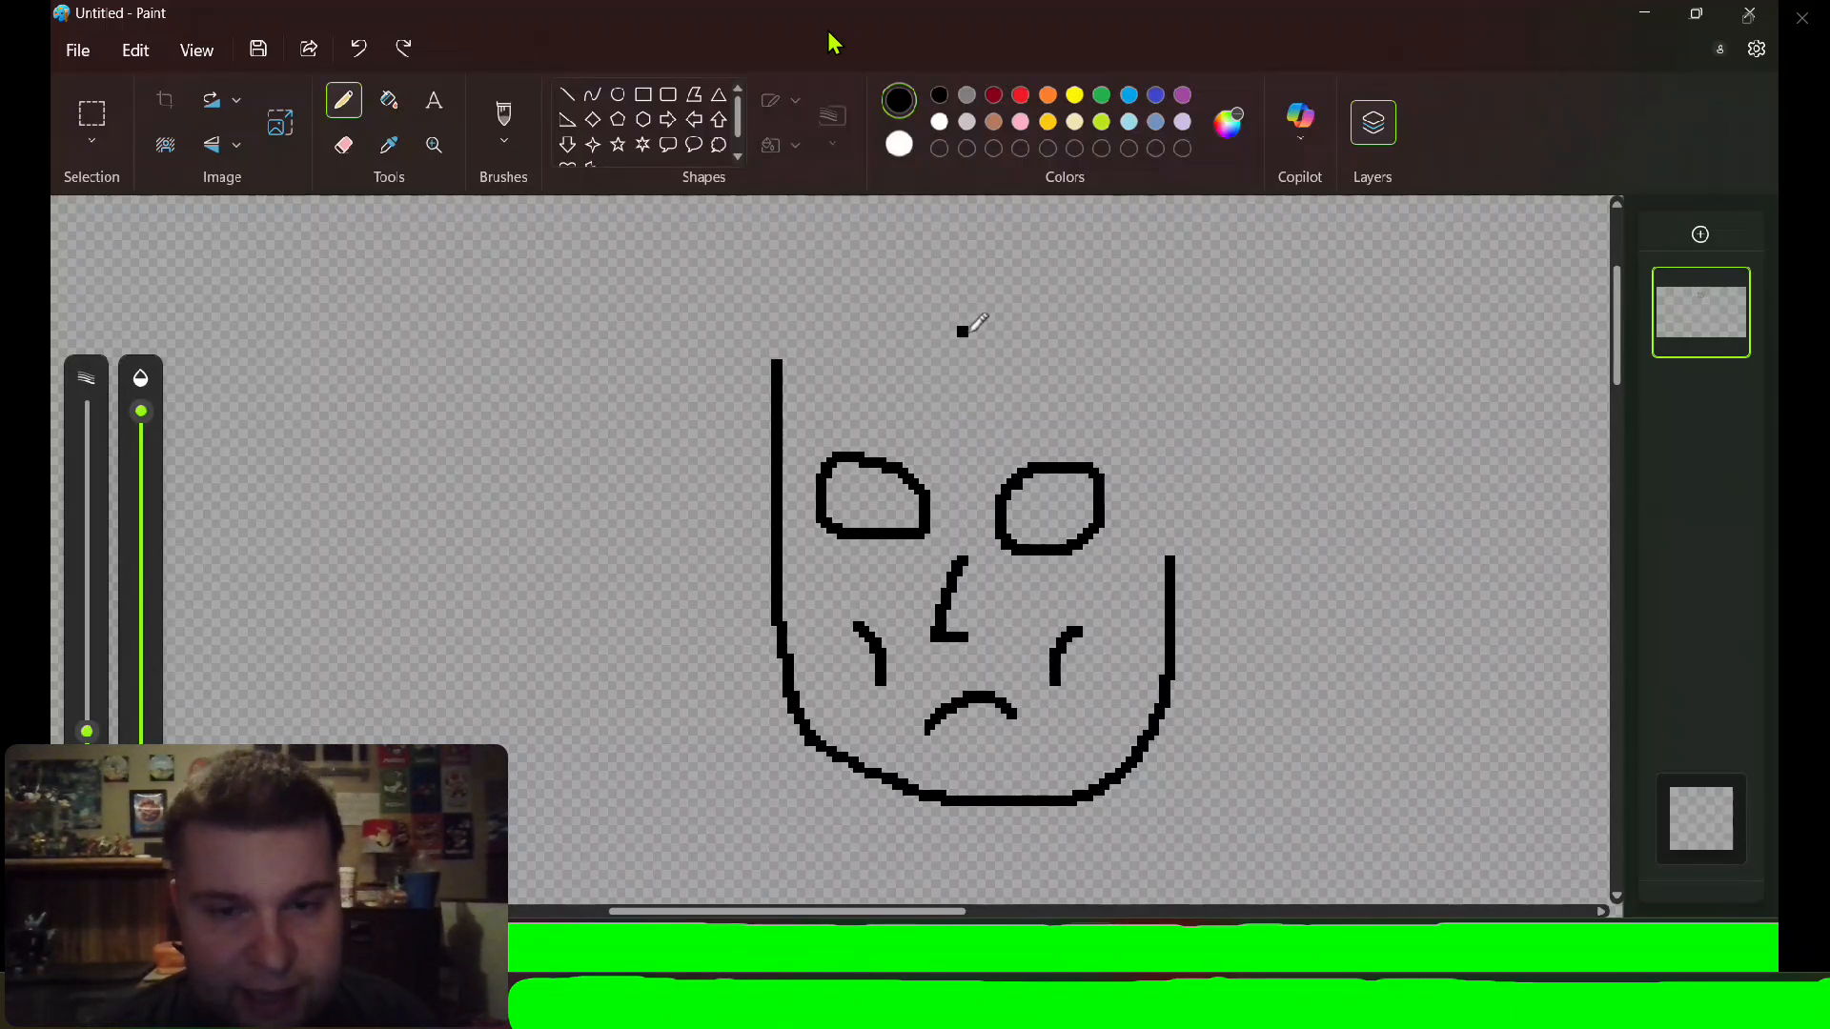
Draw a hexagonal emblem with a smaller circle inside it on the forehead, centred above the eyes.
mouse_move(965, 330)
mouse_down()
mouse_move(896, 368)
mouse_move(903, 432)
mouse_move(957, 462)
mouse_move(1032, 429)
mouse_move(1029, 359)
mouse_move(1007, 336)
mouse_move(974, 329)
mouse_move(940, 367)
mouse_move(940, 410)
mouse_move(970, 428)
mouse_move(996, 410)
mouse_move(1001, 377)
mouse_move(975, 355)
mouse_up()
click(967, 357)
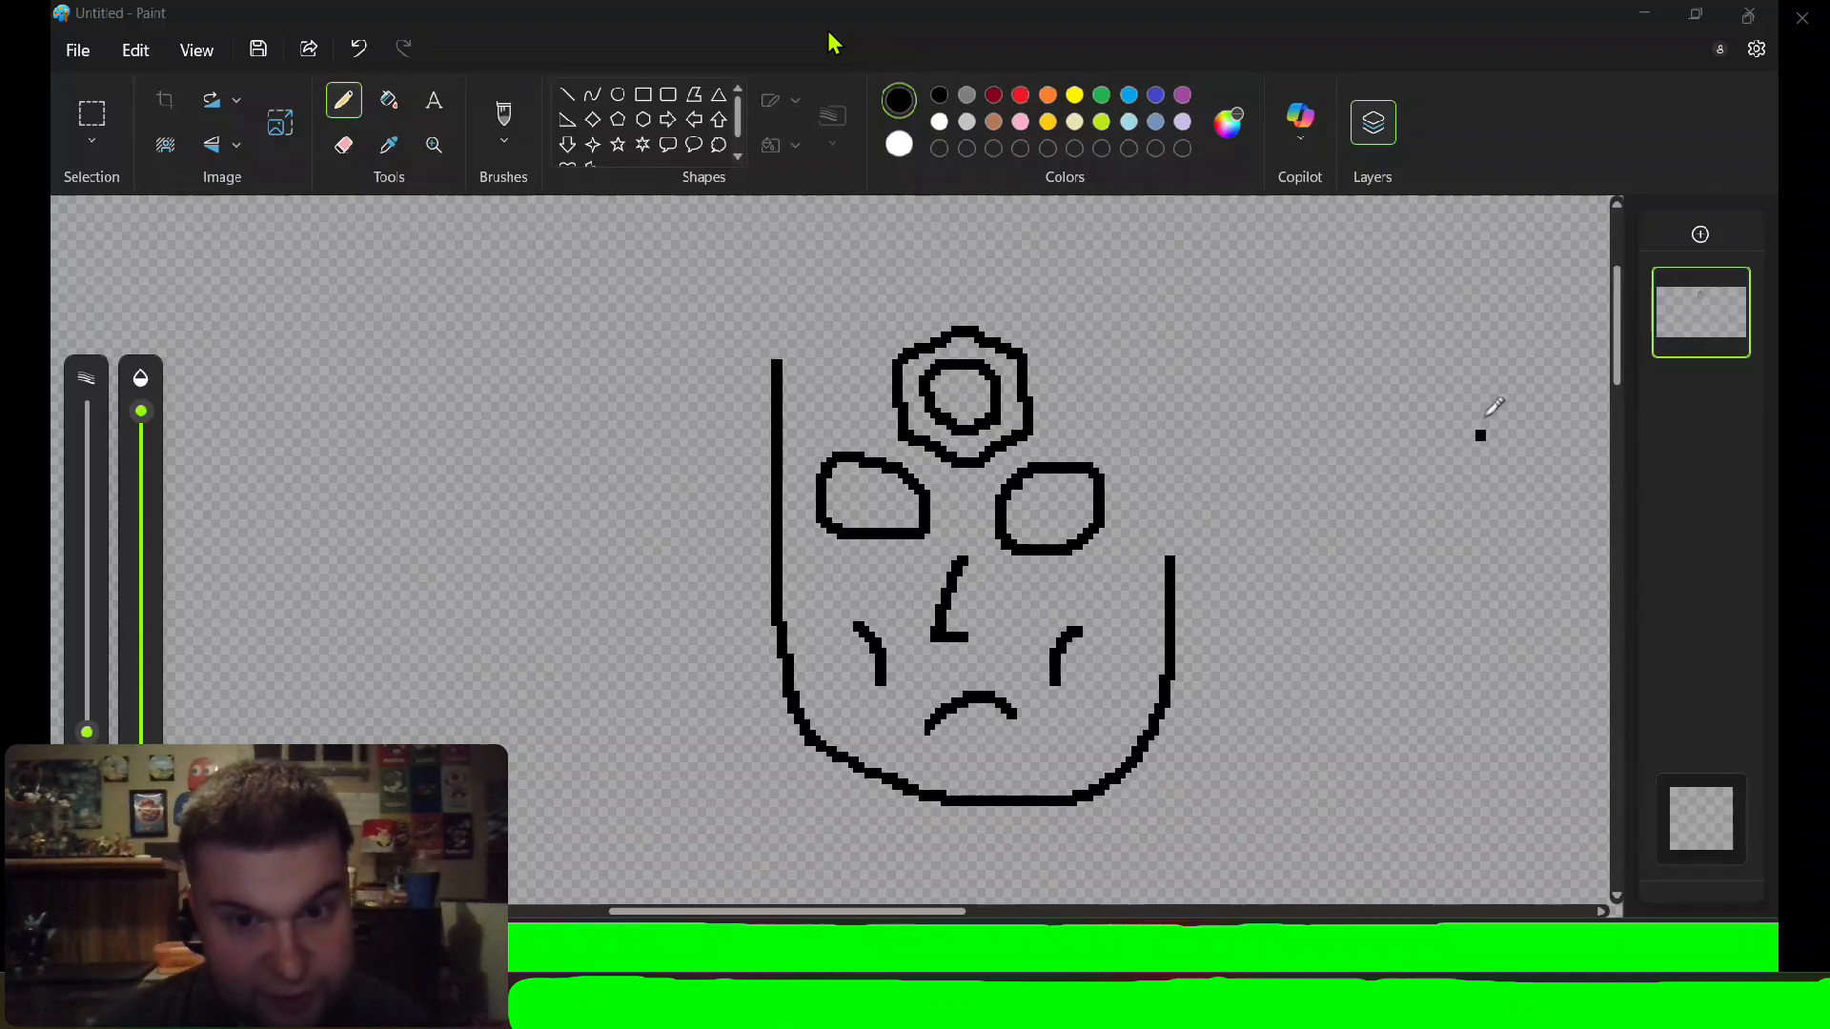
Draw a peaked hairline from the emblem's top down to both sides of the face, and erase the leftover face line above the left junction.
mouse_move(1618, 324)
mouse_down()
mouse_move(1618, 286)
mouse_move(1617, 307)
mouse_up()
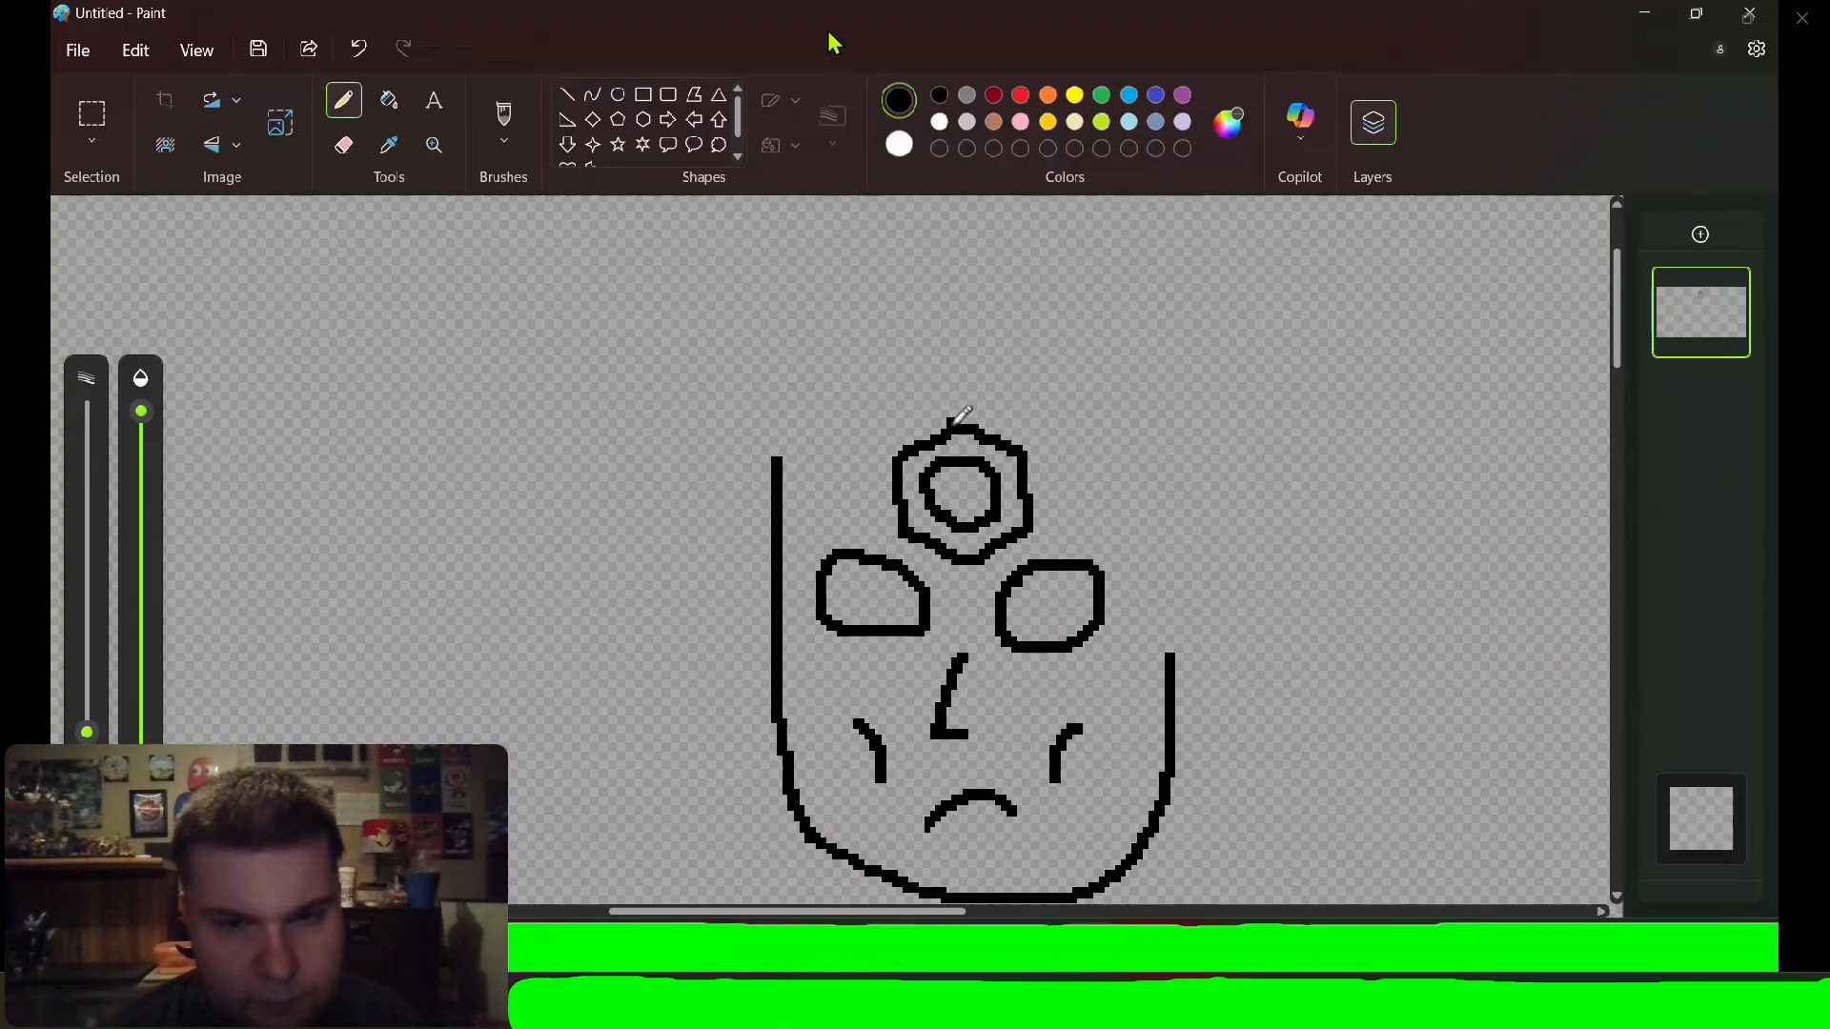
mouse_move(952, 429)
mouse_down()
mouse_move(869, 448)
mouse_move(782, 573)
mouse_up()
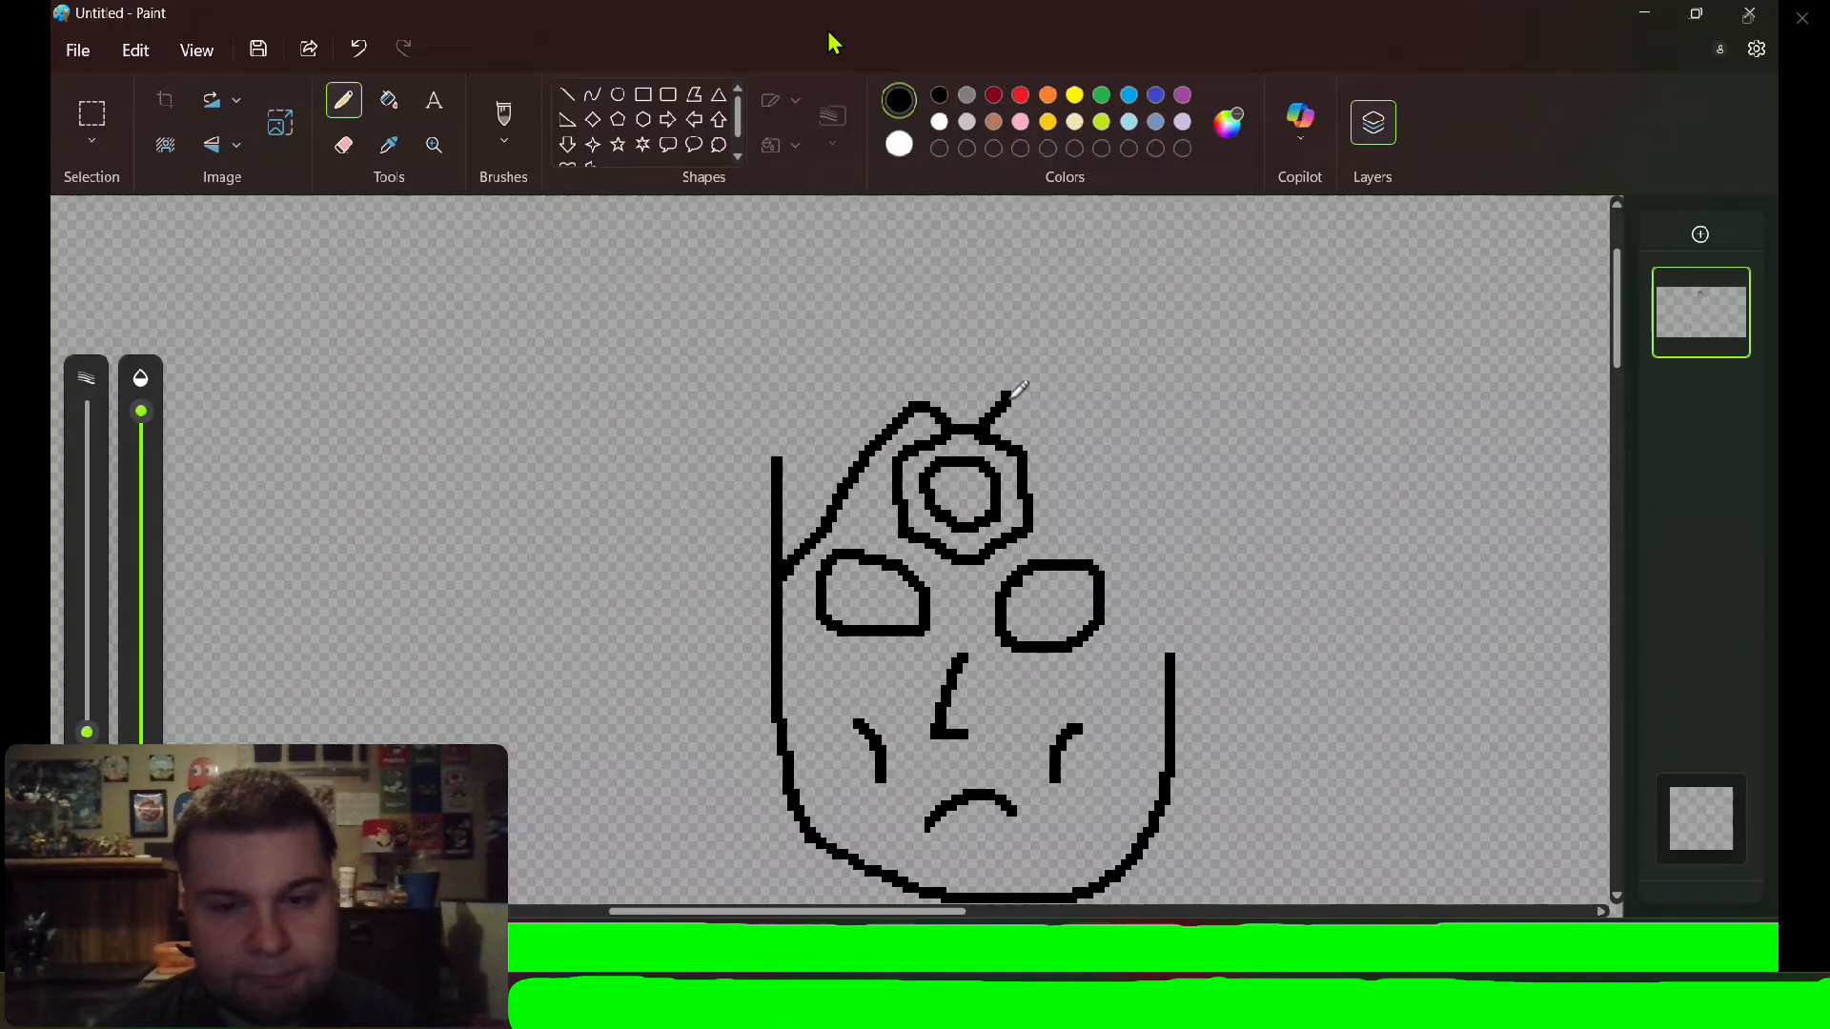
mouse_move(1017, 393)
mouse_down()
mouse_move(1117, 512)
mouse_move(1176, 653)
mouse_up()
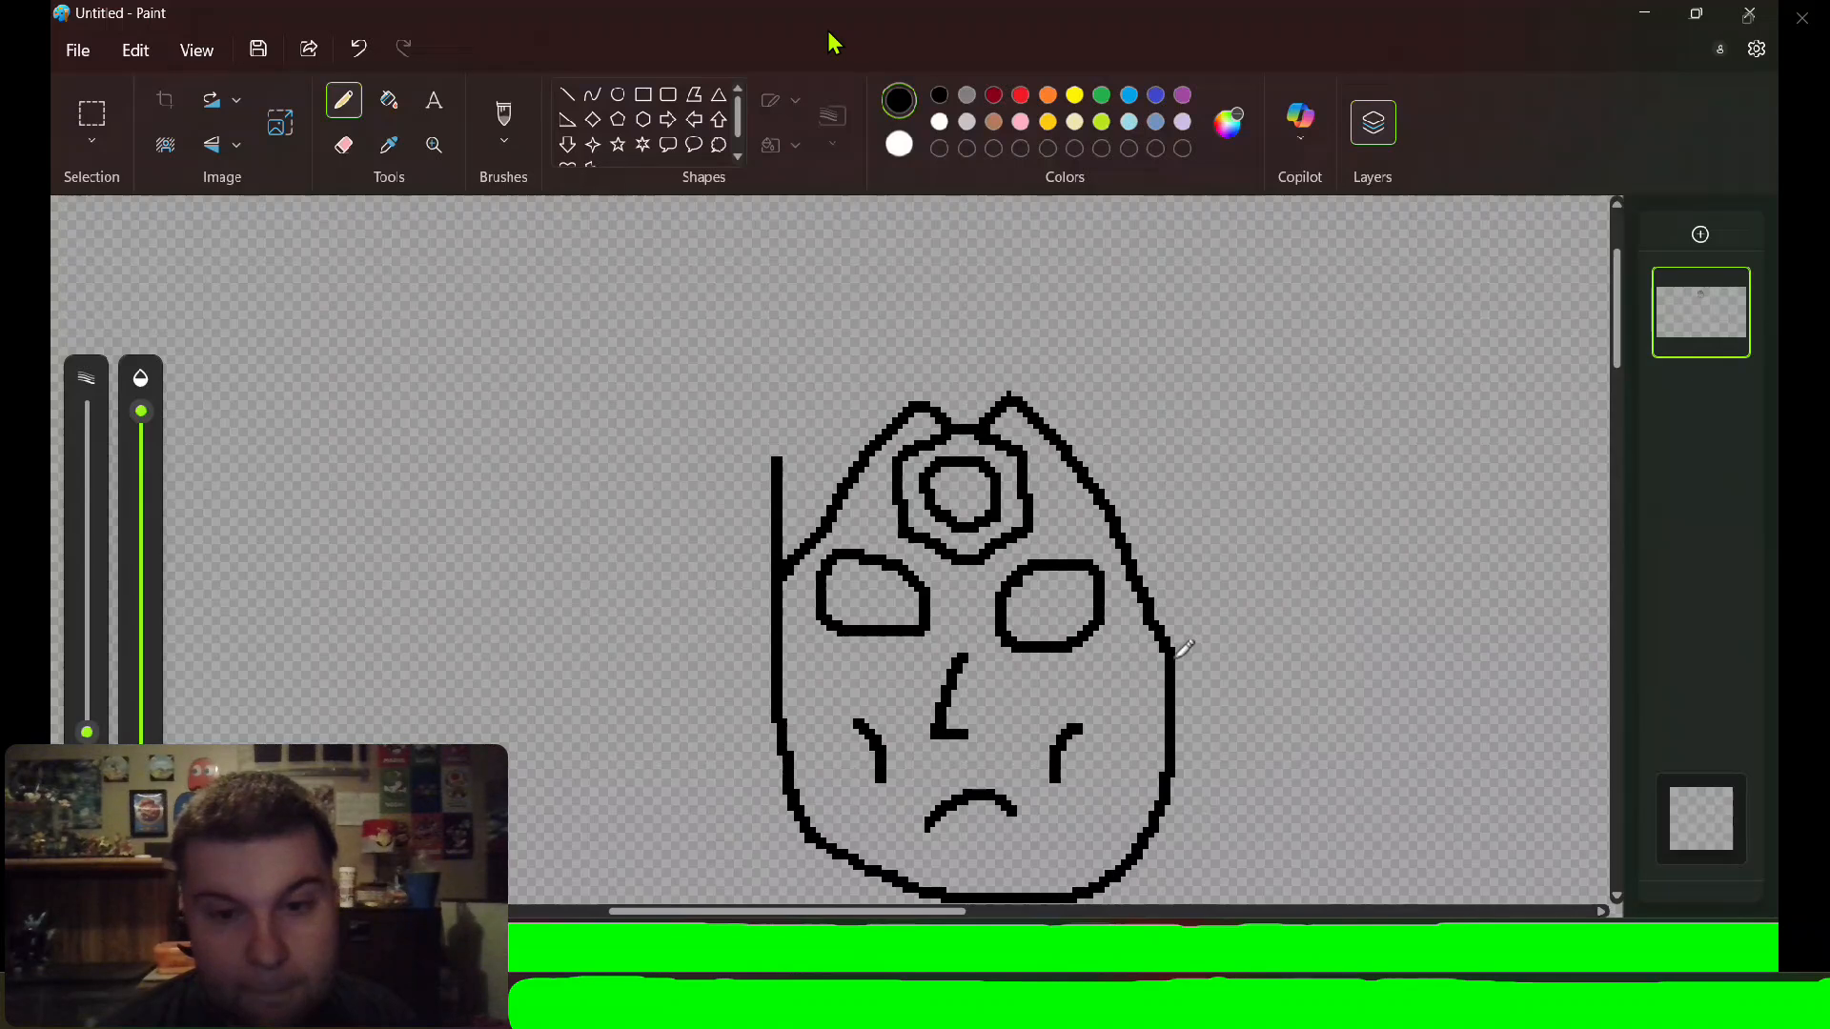
key(e)
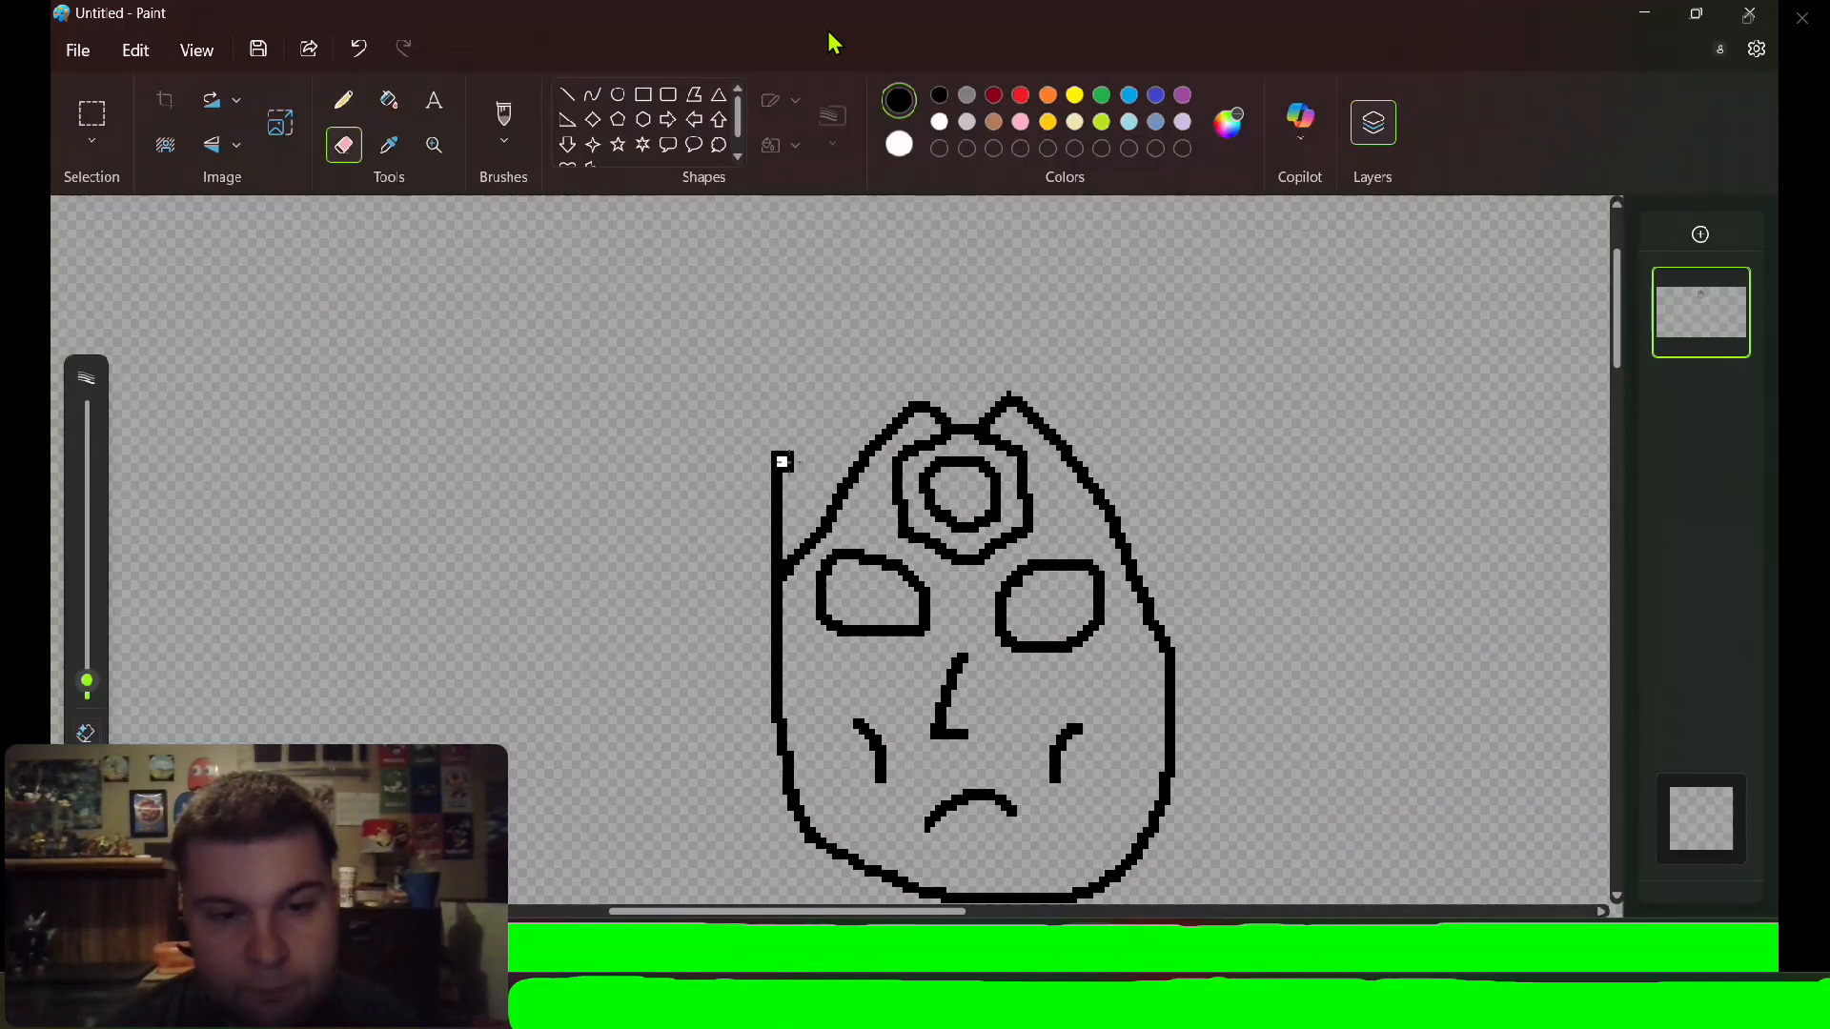
drag(787, 456, 771, 549)
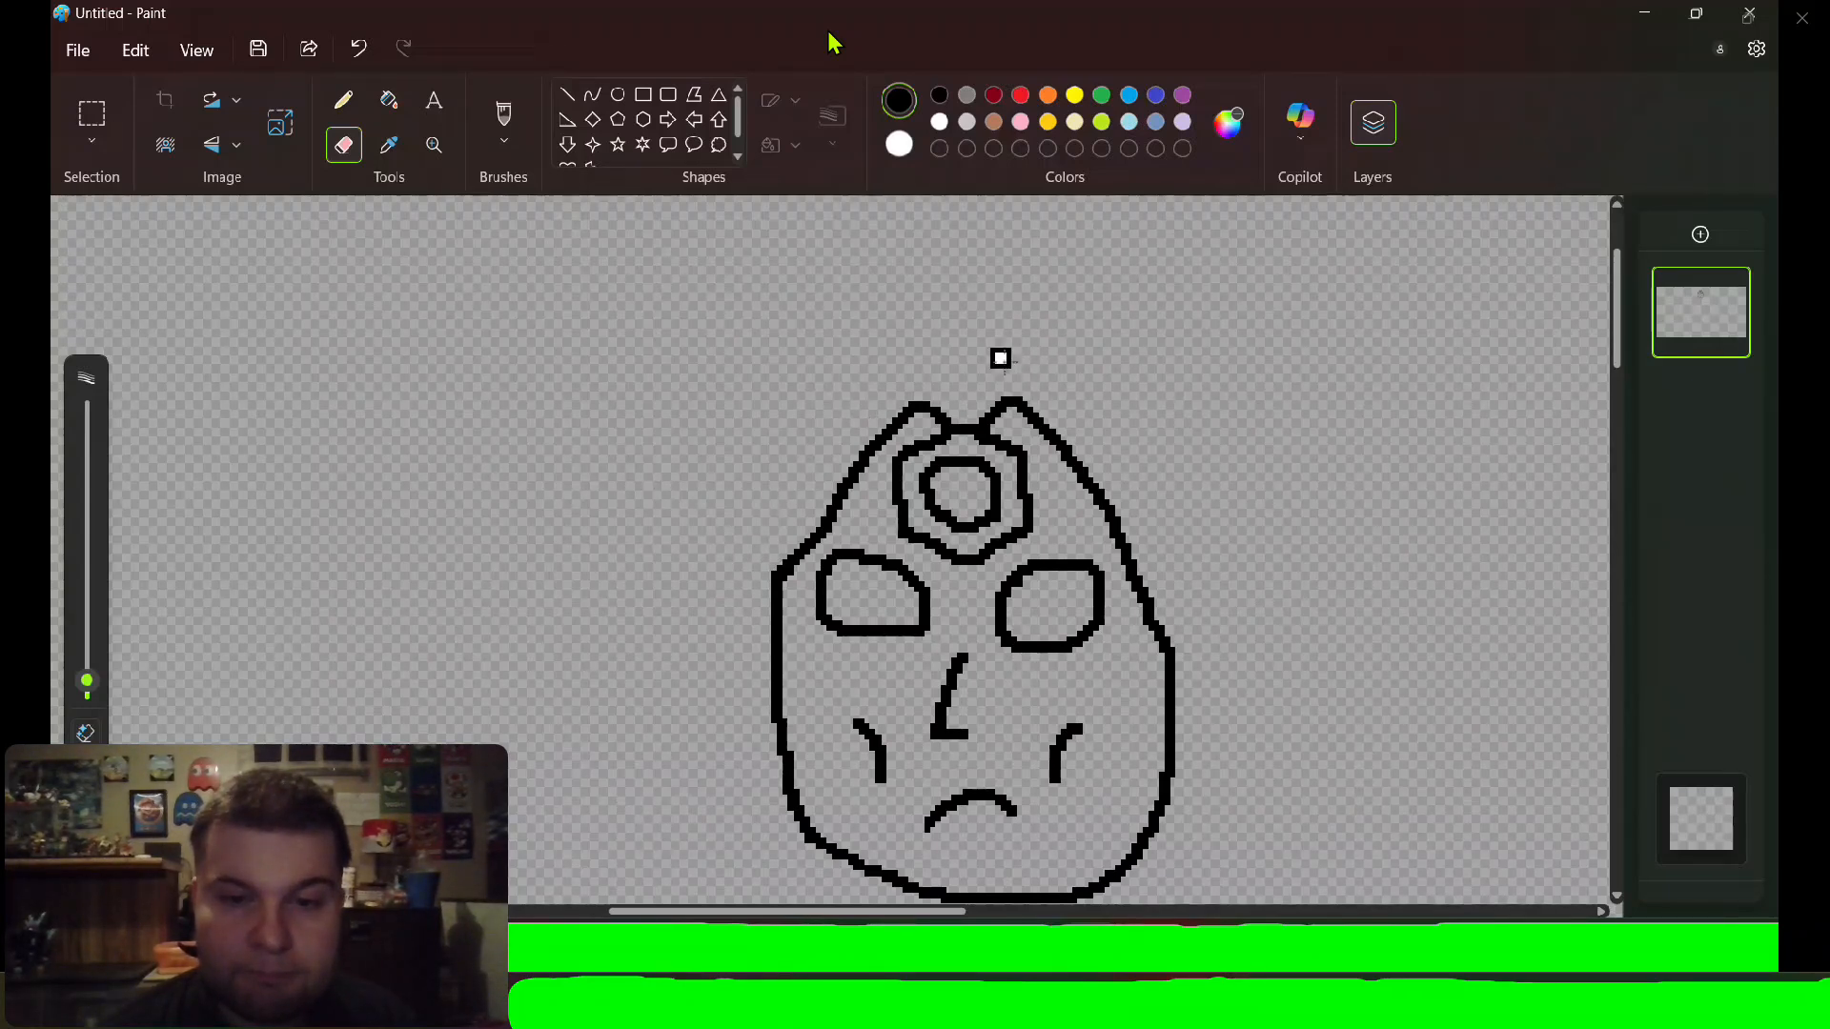
Draw the outer hair outline with the Pencil as two long arcs from a centre dip above the emblem down past both cheeks, undoing stray dots.
key(p)
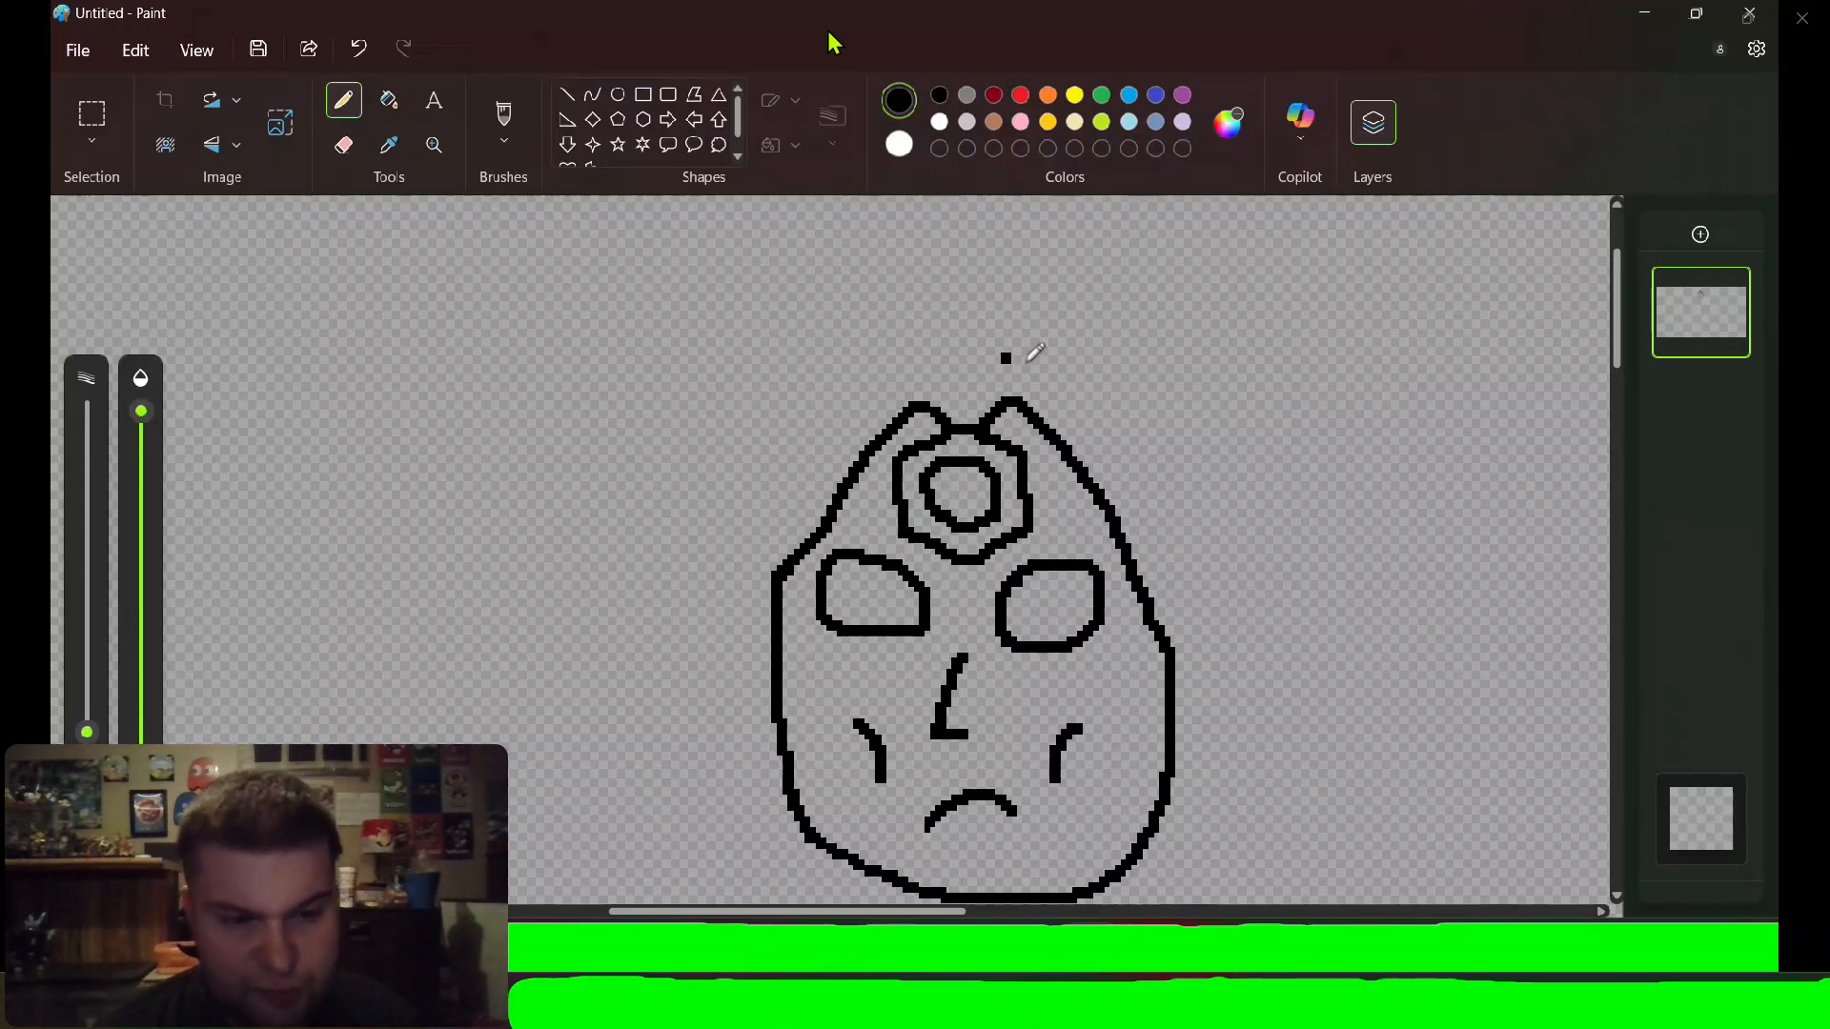
key(ctrl+z)
mouse_move(974, 335)
mouse_down()
mouse_move(1001, 306)
mouse_move(1117, 315)
mouse_move(1230, 420)
mouse_move(1275, 730)
mouse_up()
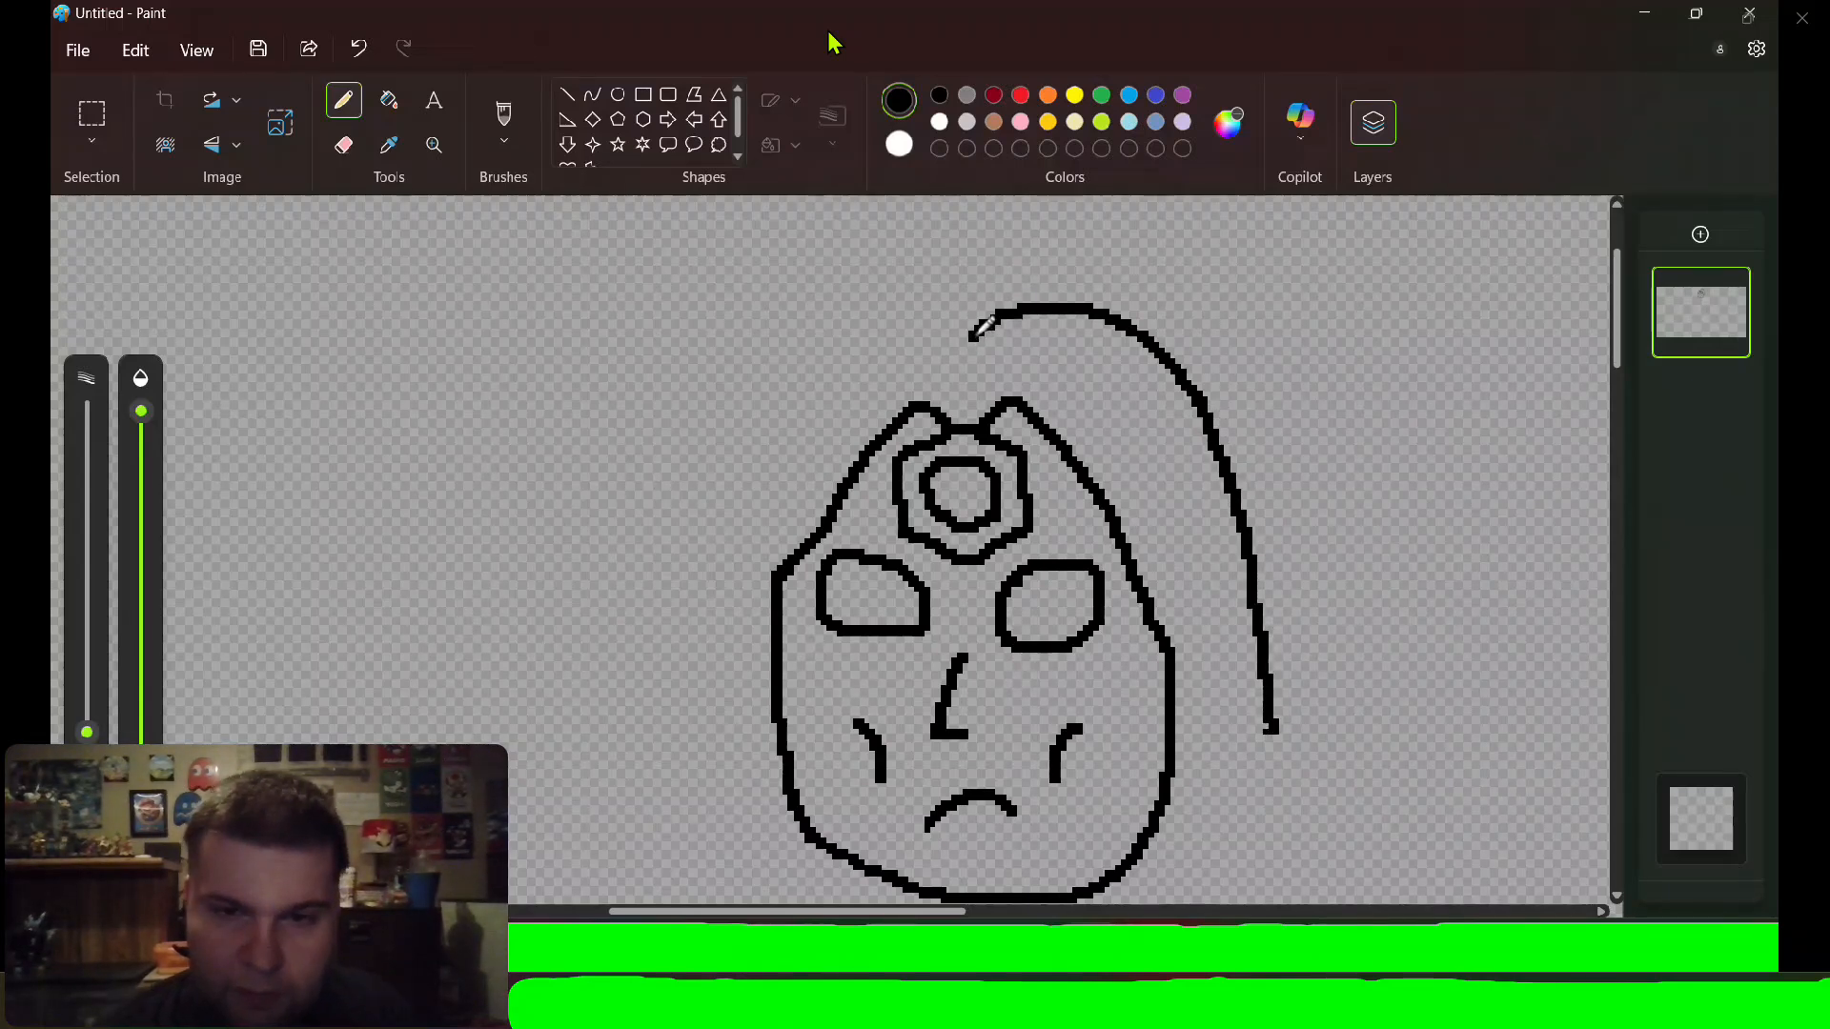
mouse_move(974, 334)
mouse_down()
mouse_move(911, 301)
mouse_move(837, 316)
mouse_move(755, 390)
mouse_move(714, 493)
mouse_move(676, 768)
mouse_up()
click(705, 751)
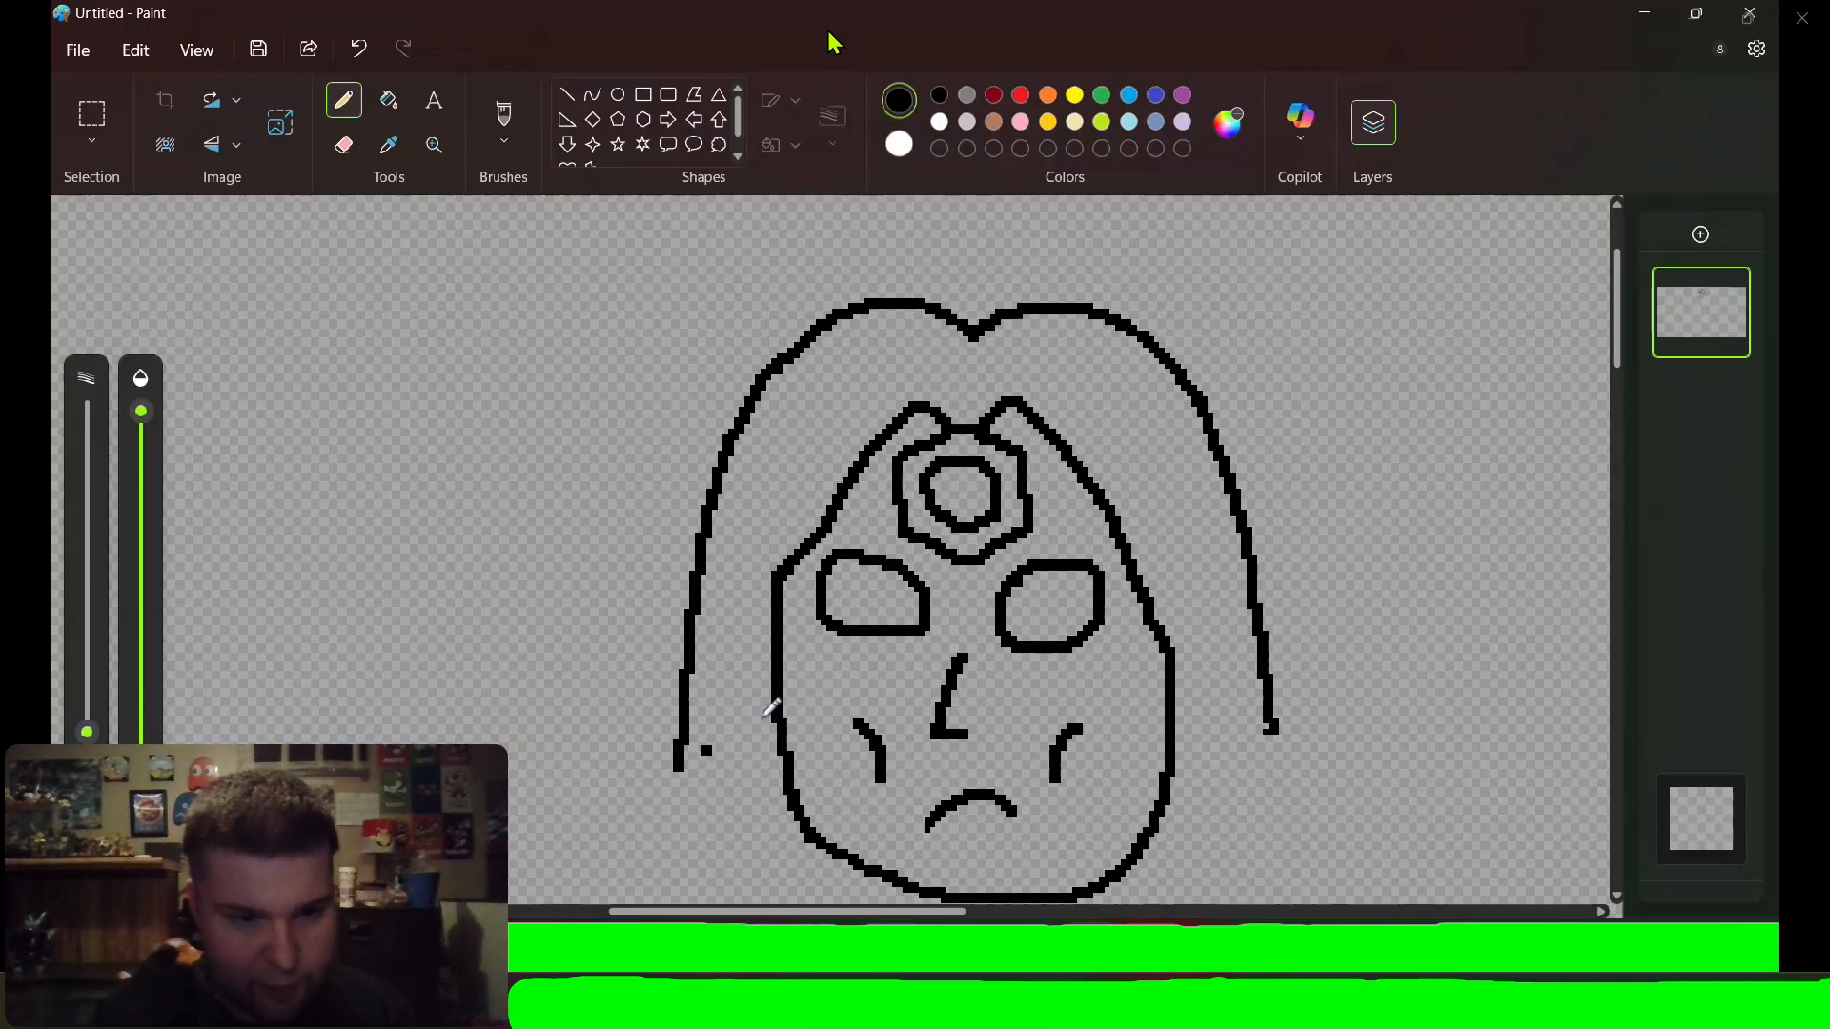
key(ctrl+z)
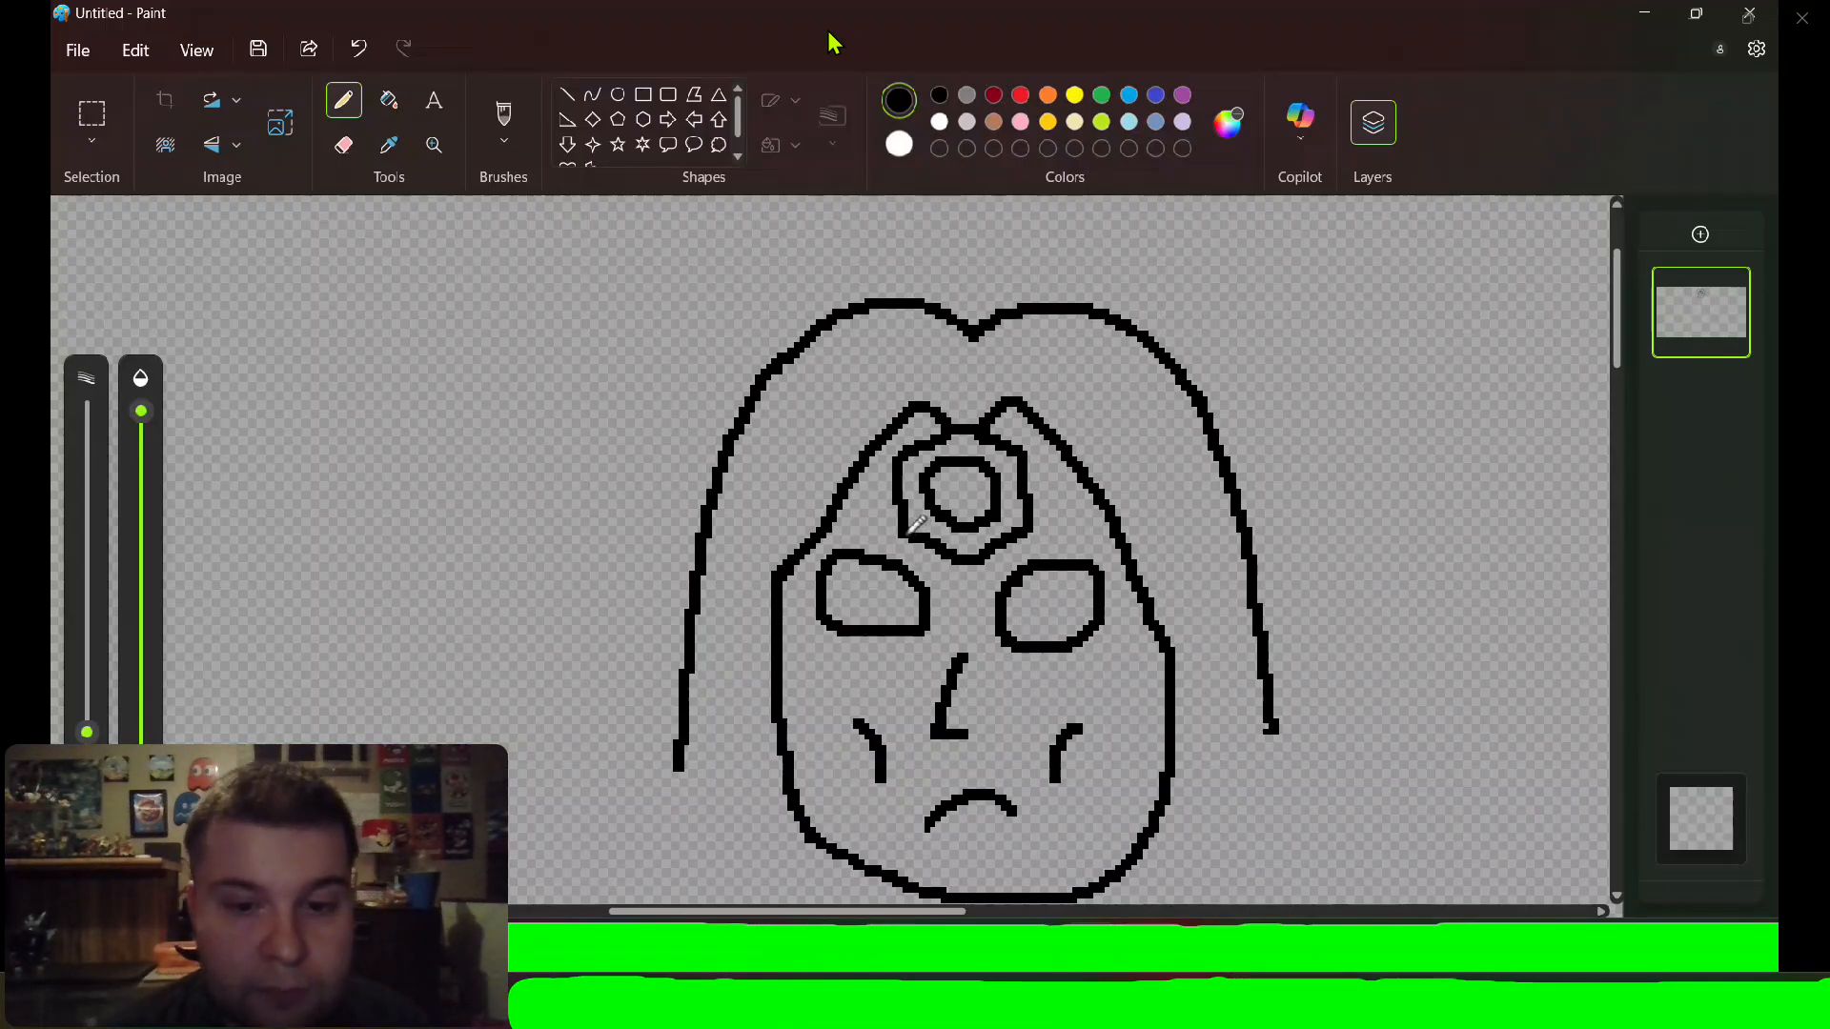
Draw the upper and lower headband lines from both sides of the forehead emblem out to the hairline.
drag(898, 529, 849, 531)
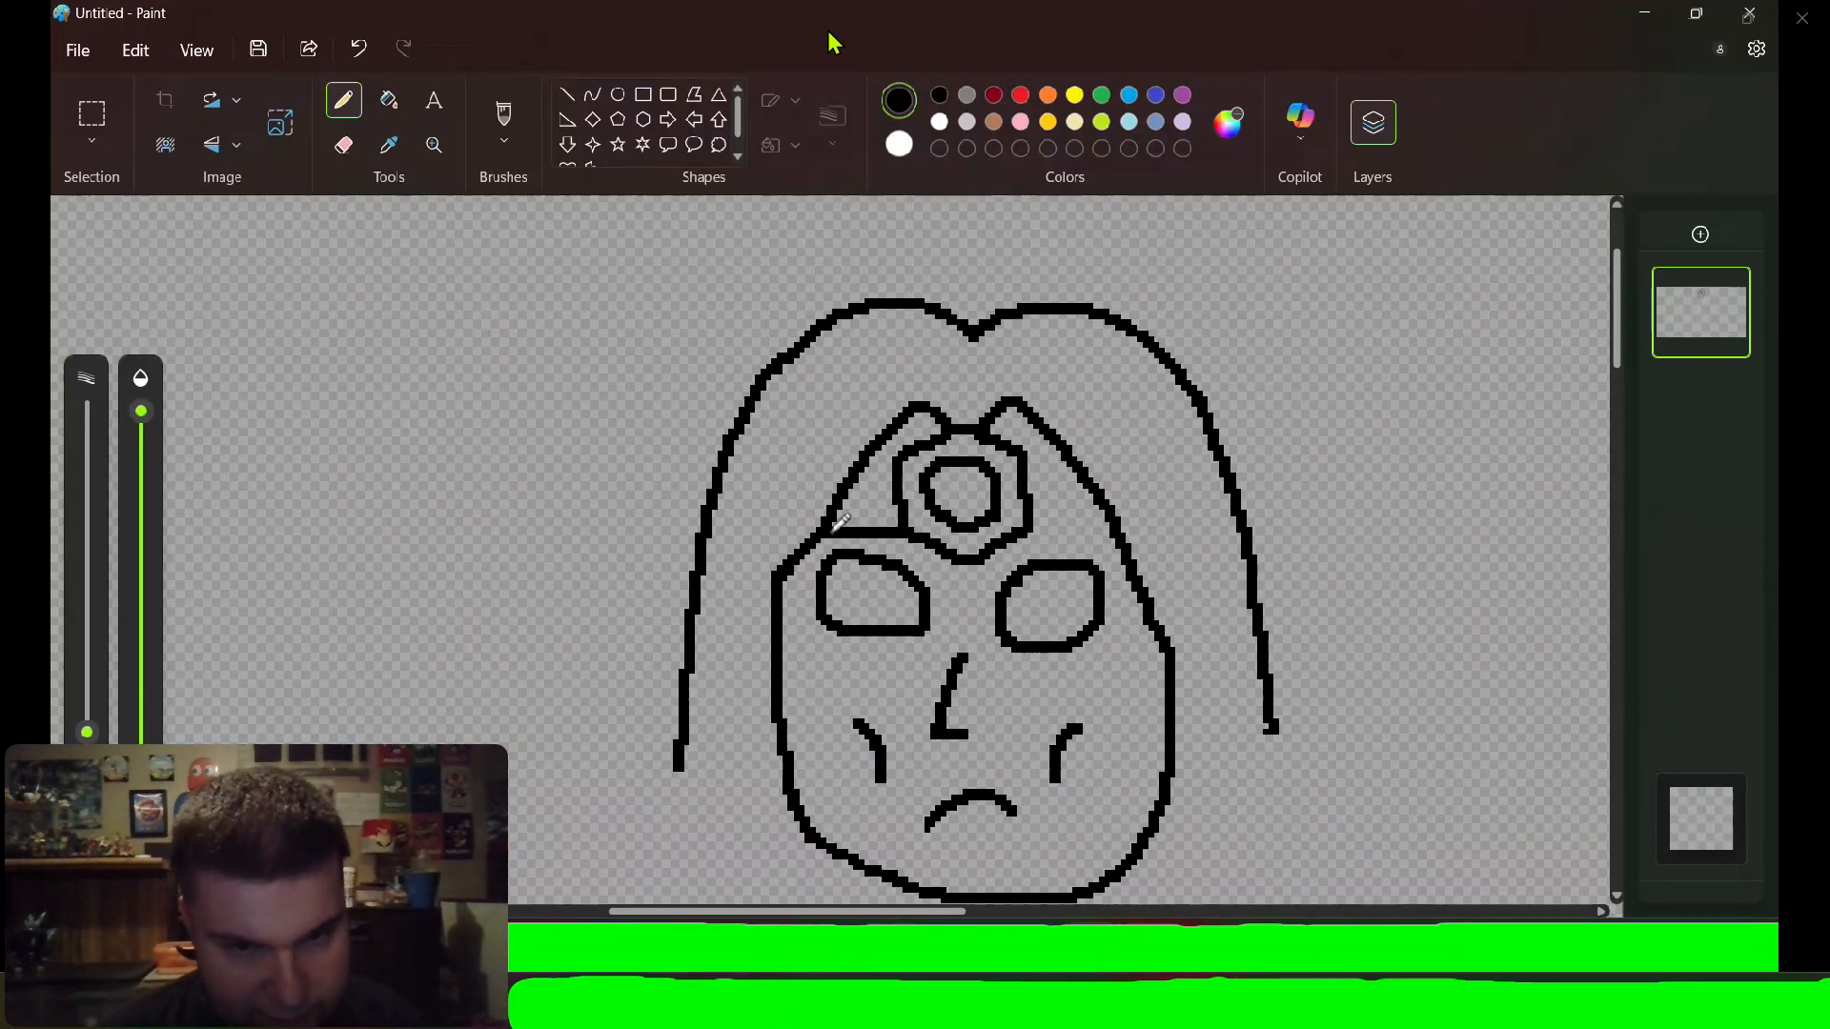
drag(1033, 532, 1101, 531)
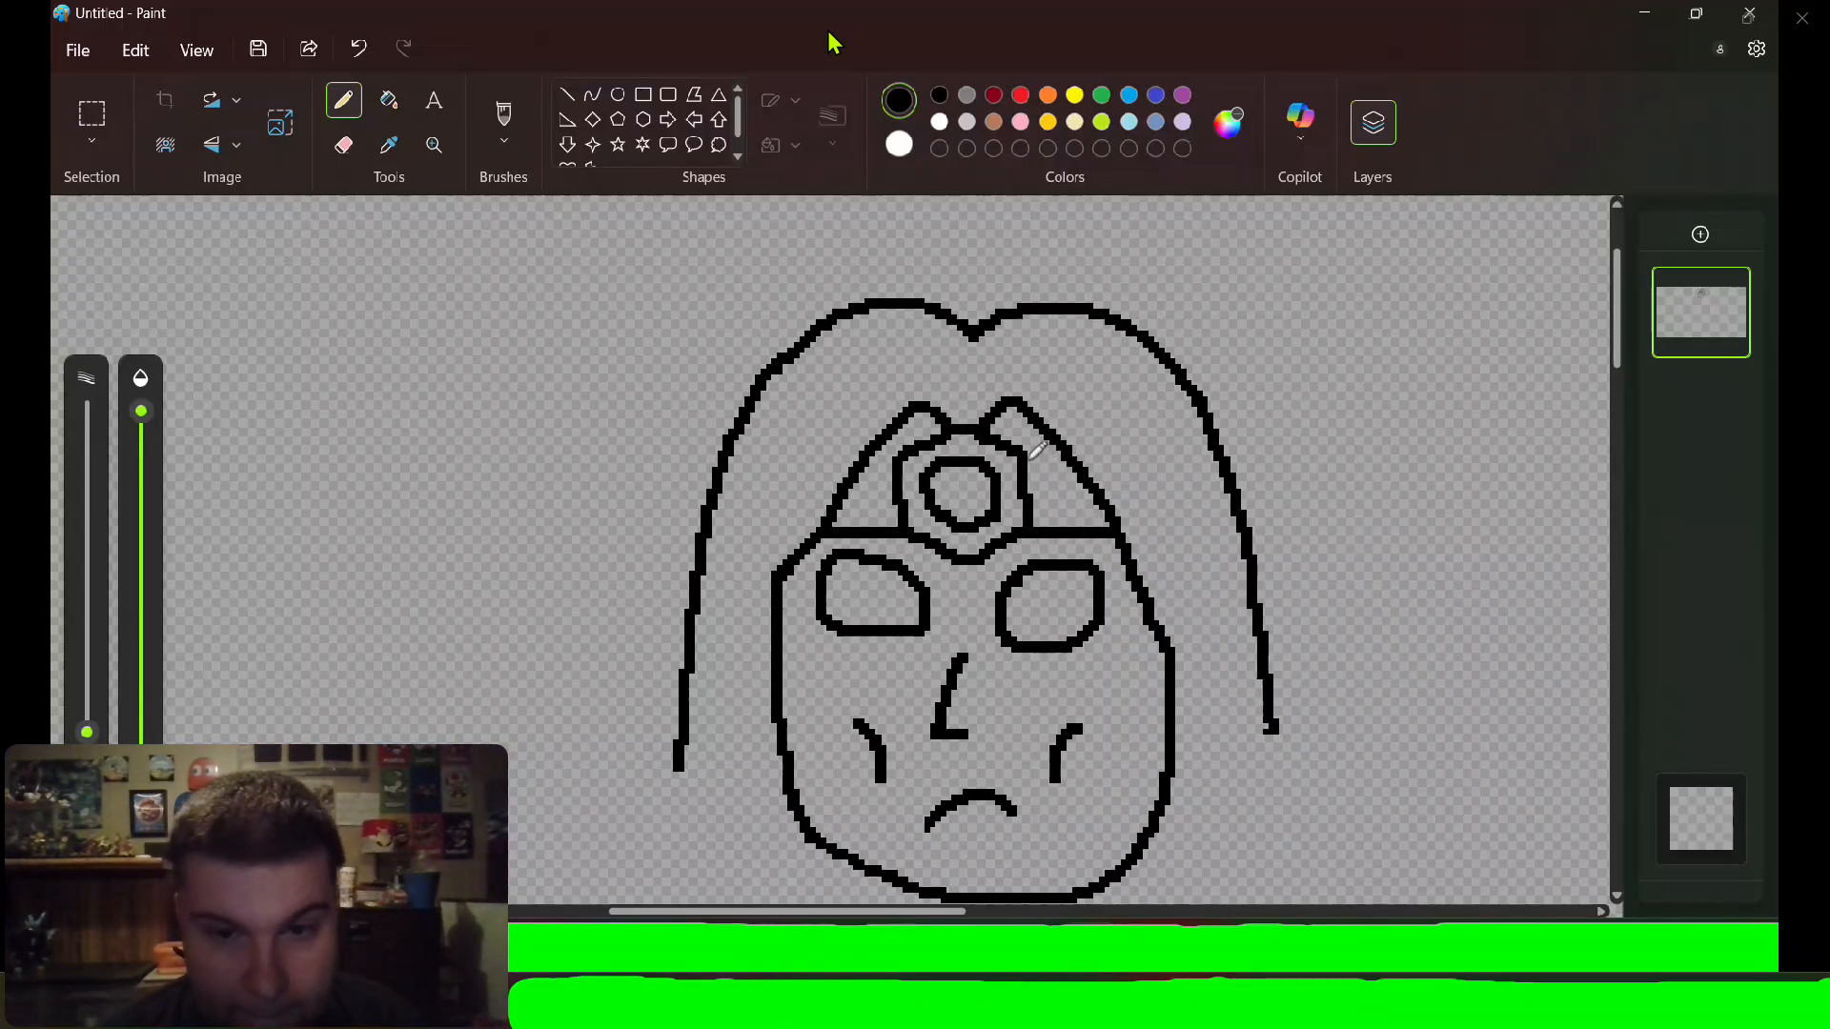
drag(1034, 456, 1073, 459)
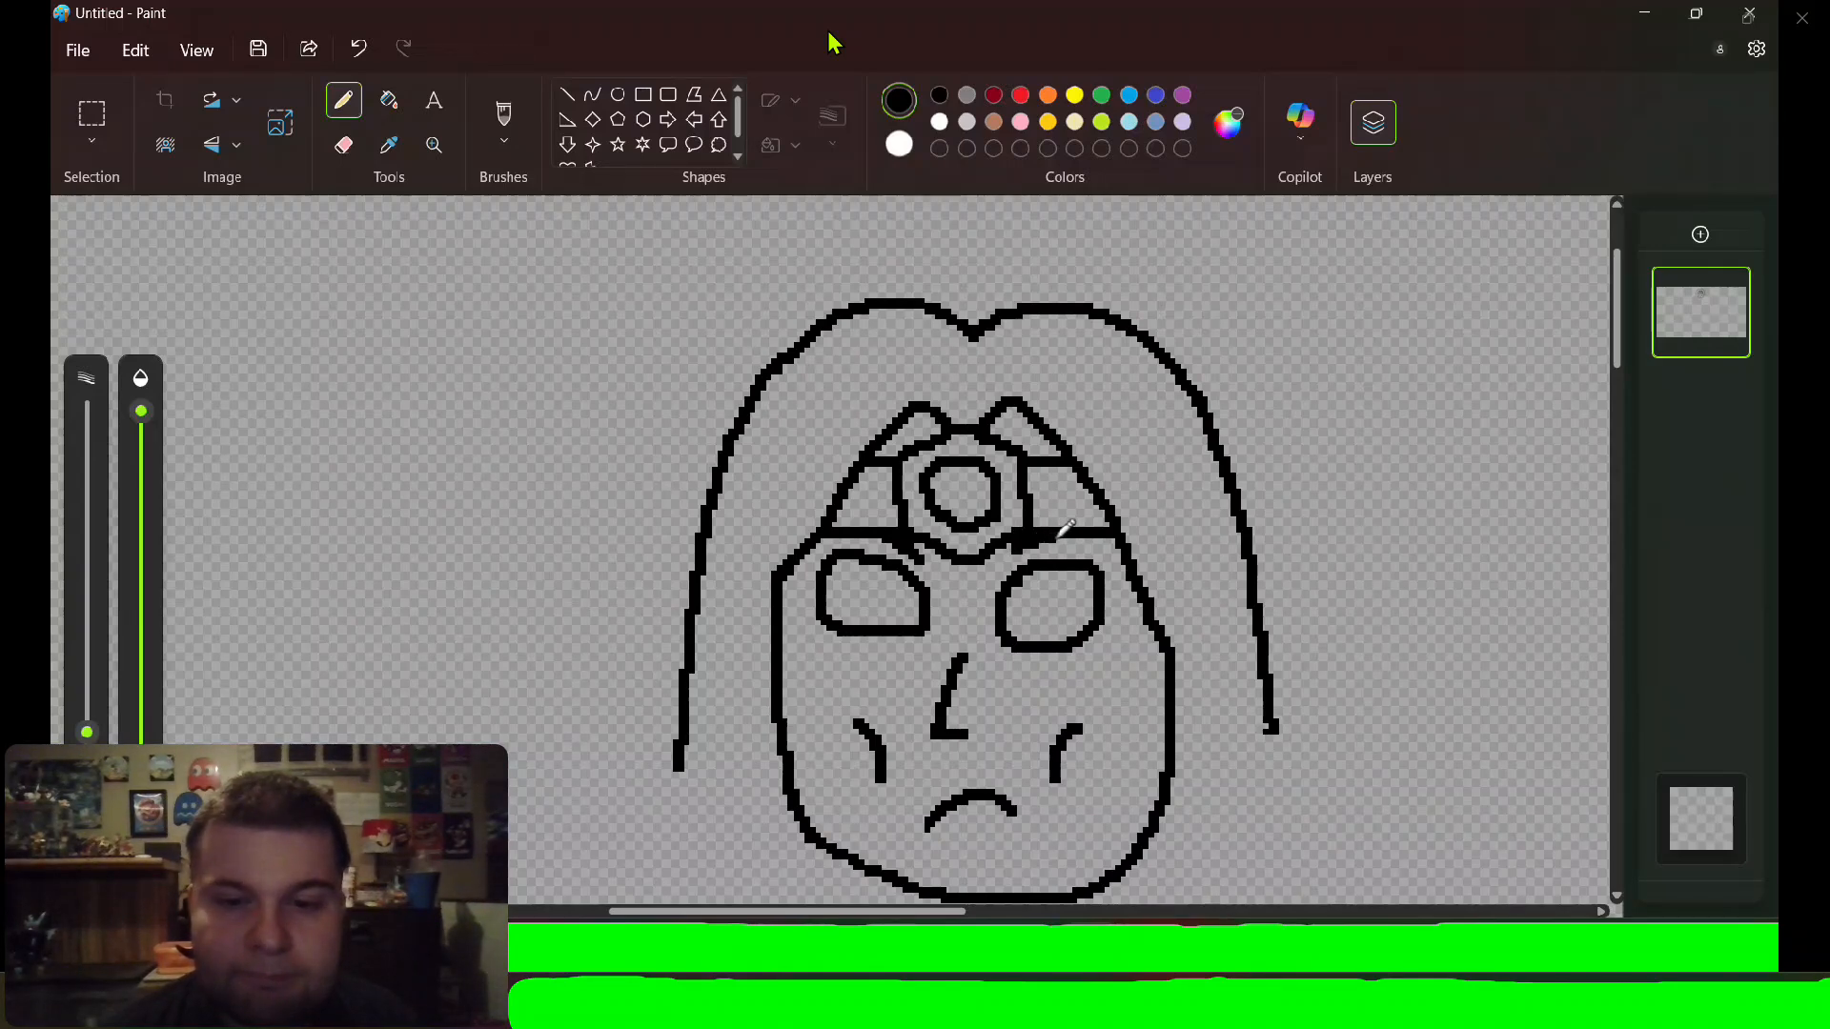
Draw a U-shaped torso below the chin and a rounded arm on each side, with a curved line across each arm marking off the hand.
drag(1619, 335, 1619, 409)
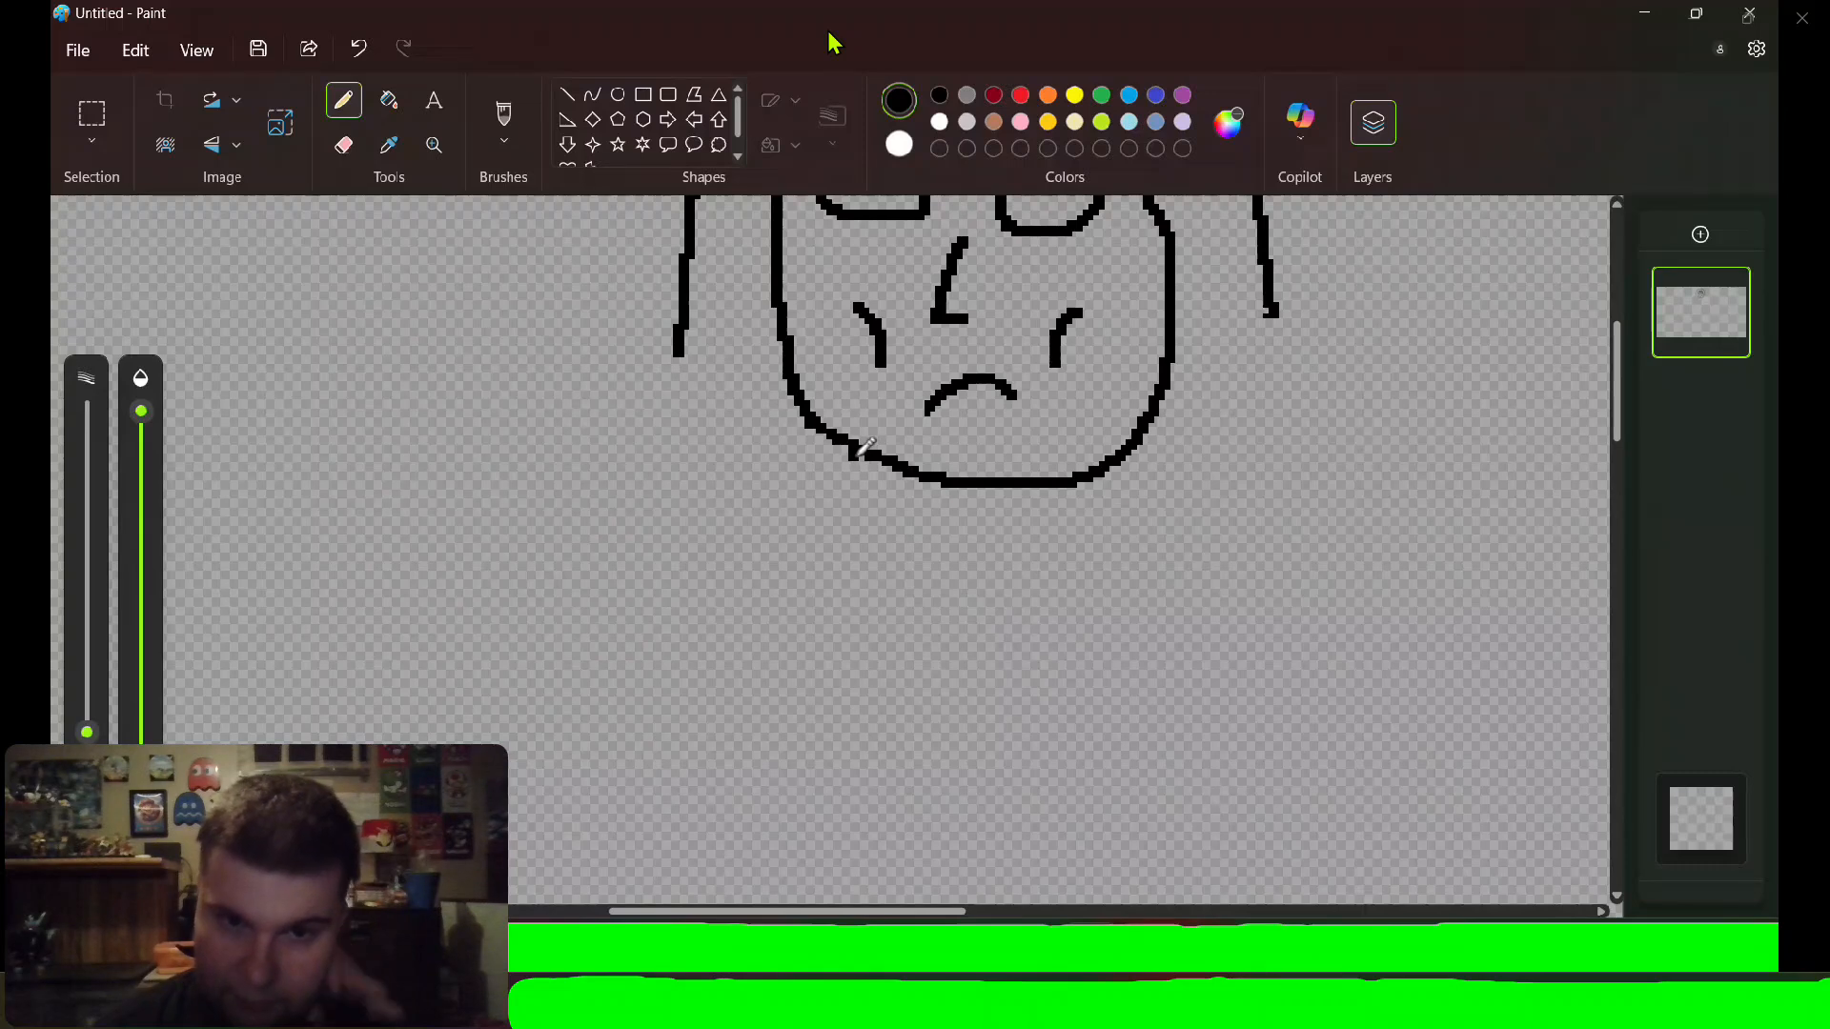
mouse_move(858, 456)
mouse_down()
mouse_move(922, 669)
mouse_move(973, 690)
mouse_move(1039, 686)
mouse_move(1082, 647)
mouse_move(1138, 448)
mouse_up()
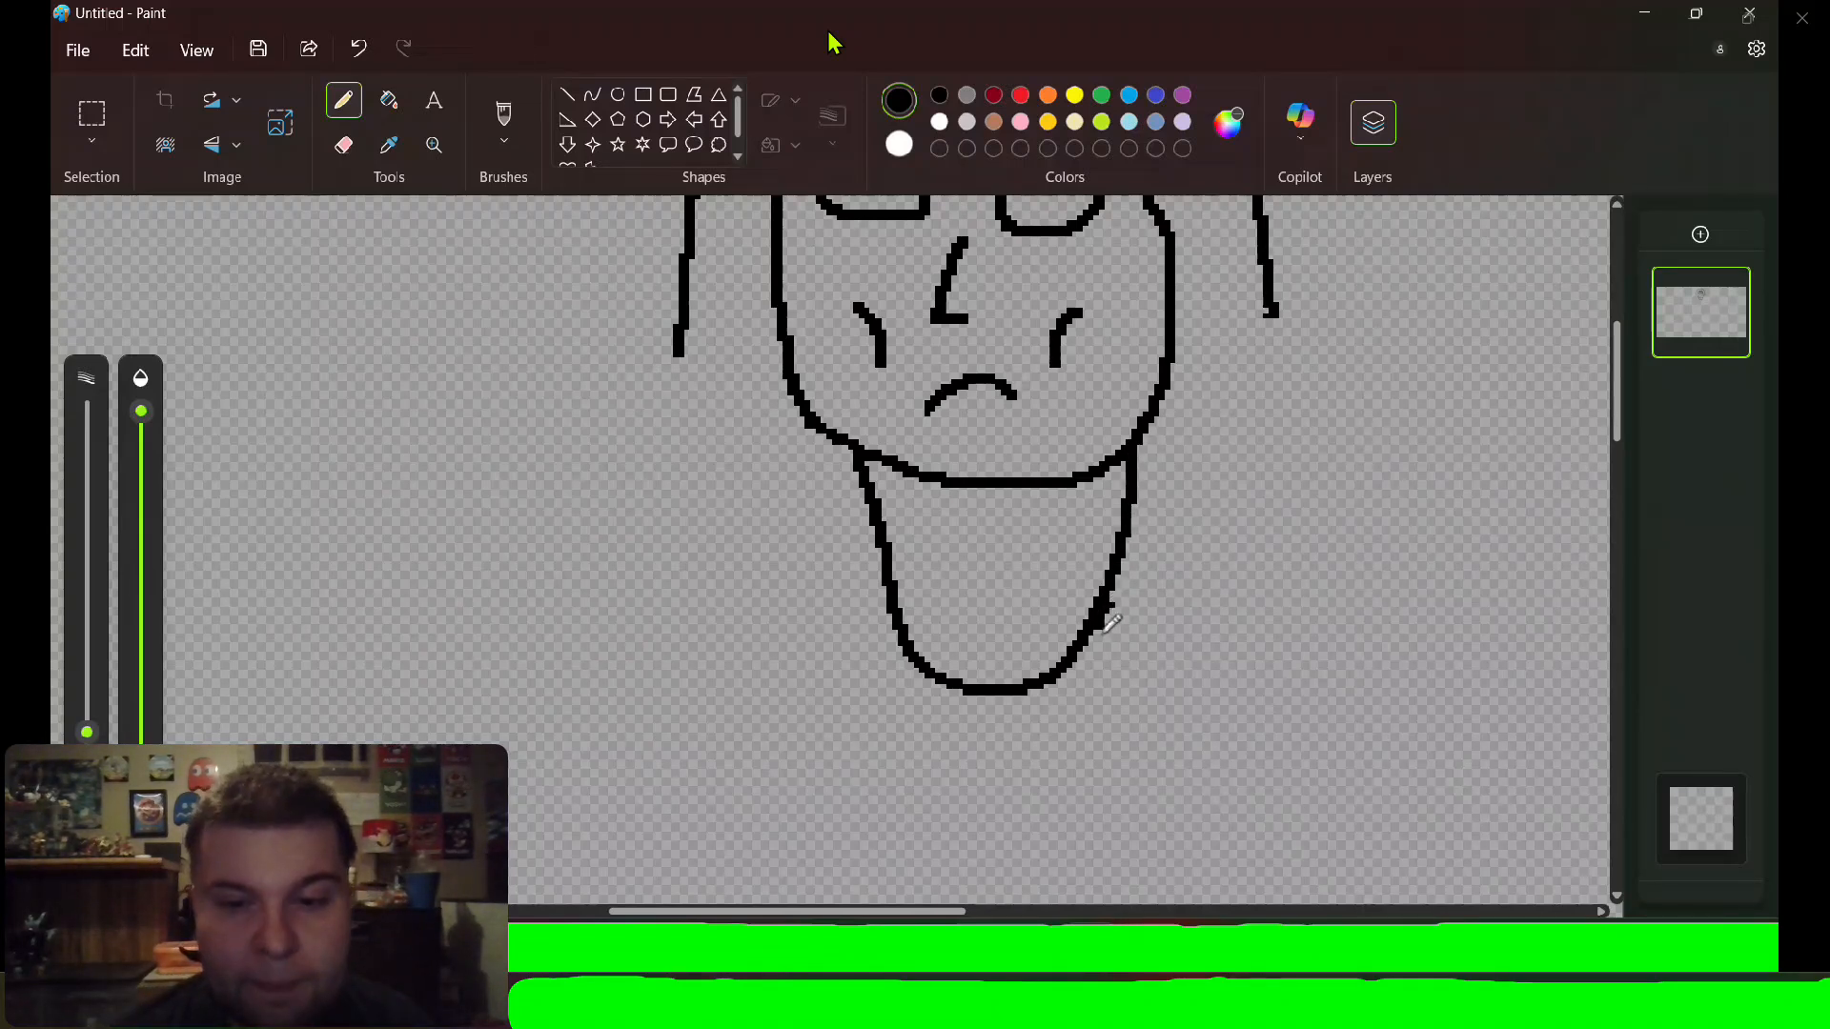
mouse_move(1109, 624)
mouse_down()
mouse_move(1125, 700)
mouse_move(1170, 681)
mouse_move(1210, 495)
mouse_move(1157, 456)
mouse_up()
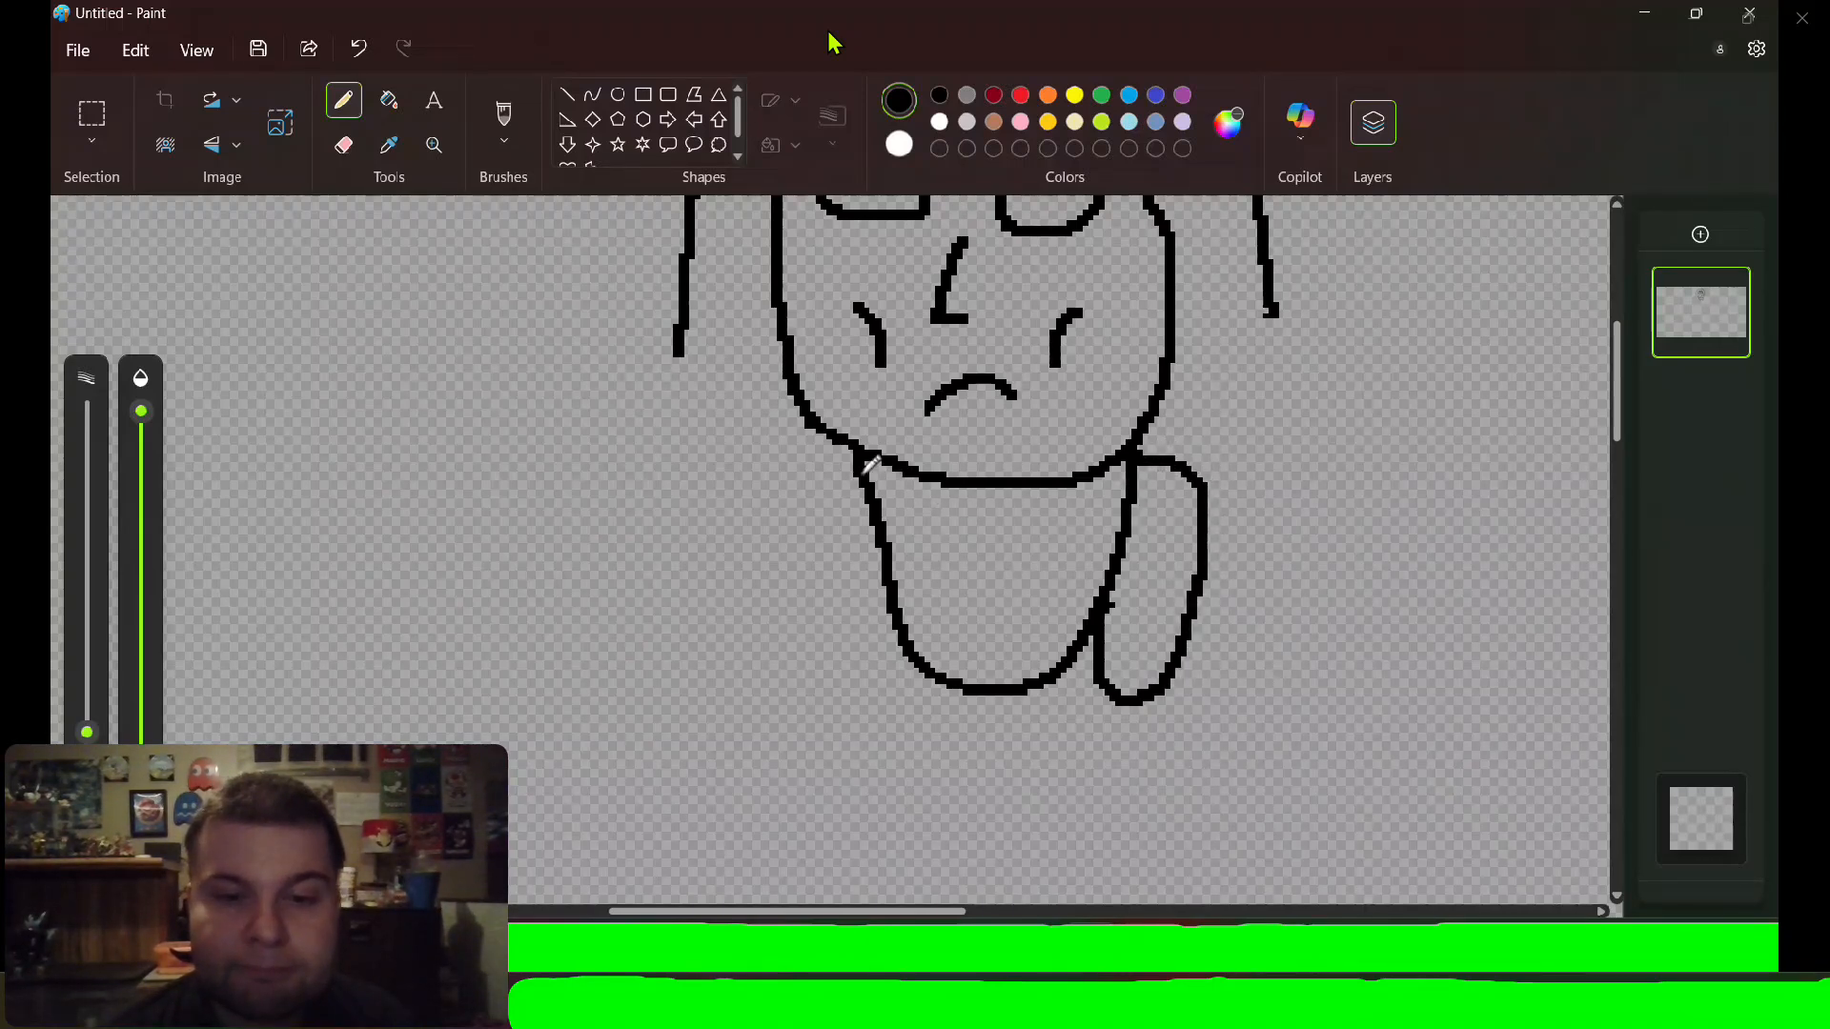
mouse_move(835, 452)
mouse_down()
mouse_move(765, 478)
mouse_move(794, 614)
mouse_move(823, 687)
mouse_move(866, 704)
mouse_move(896, 614)
mouse_move(801, 631)
mouse_up()
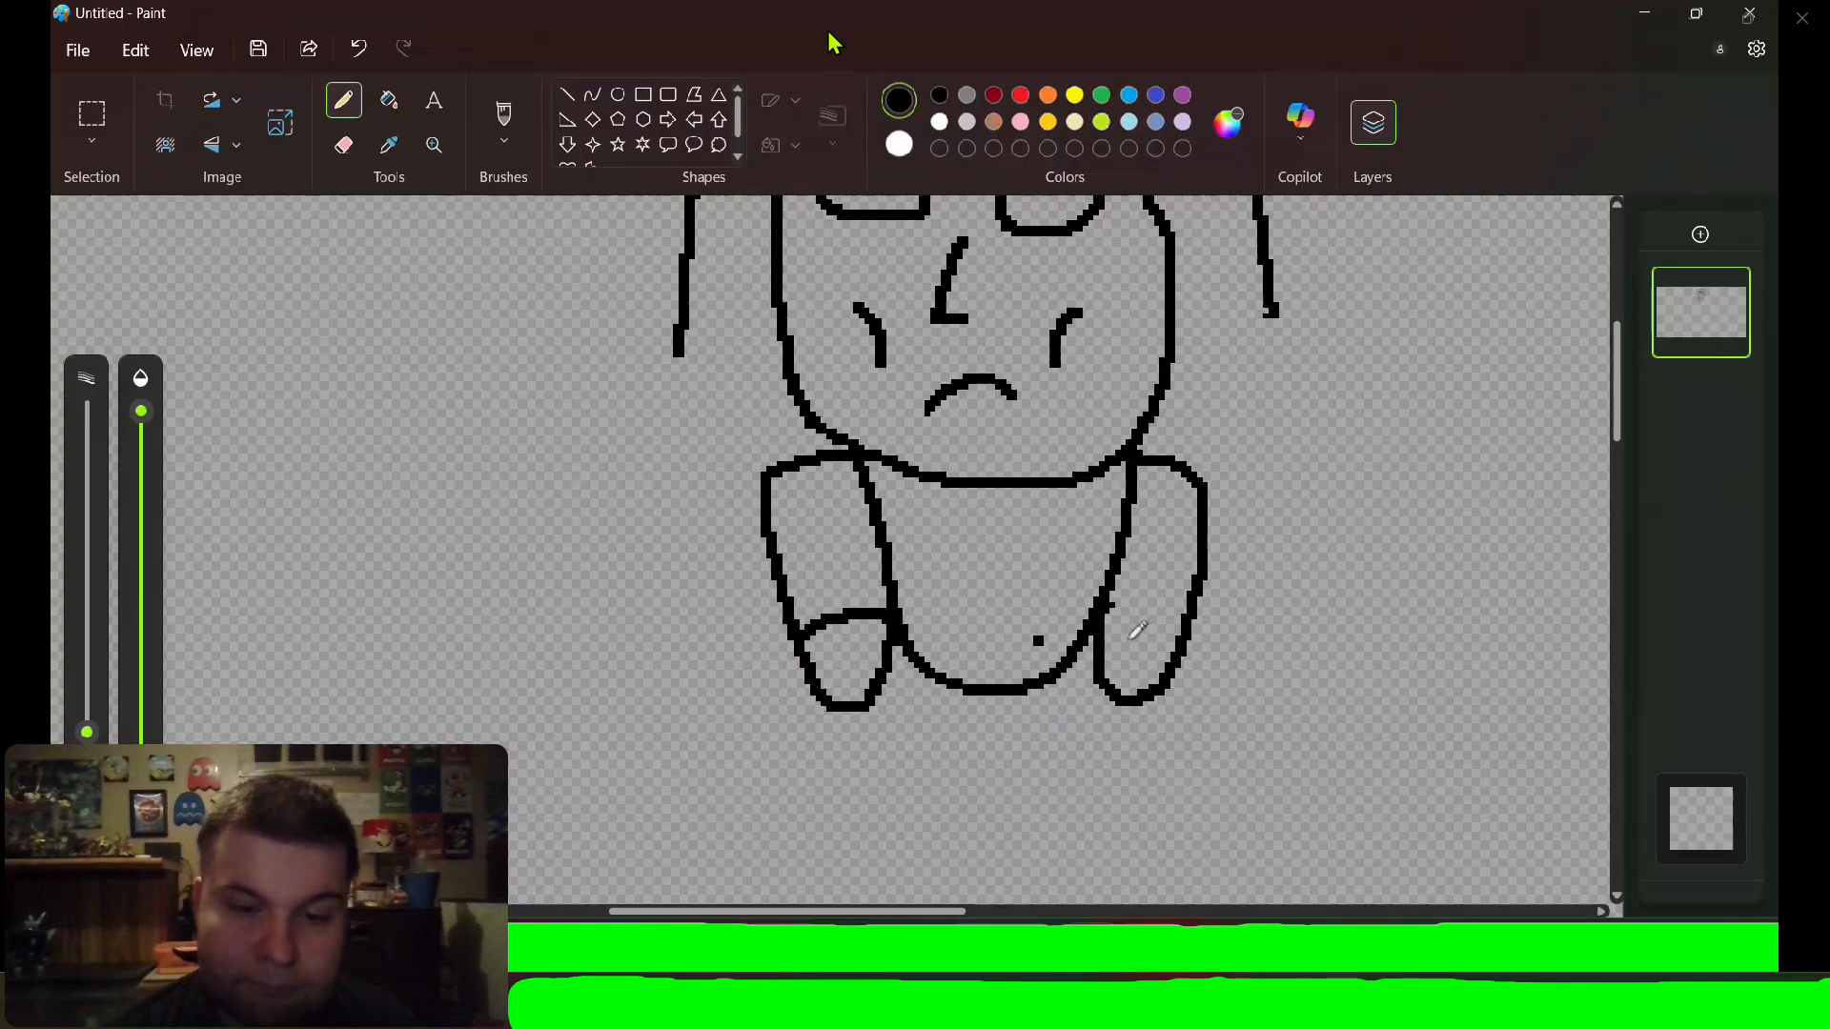
drag(1113, 608, 1183, 633)
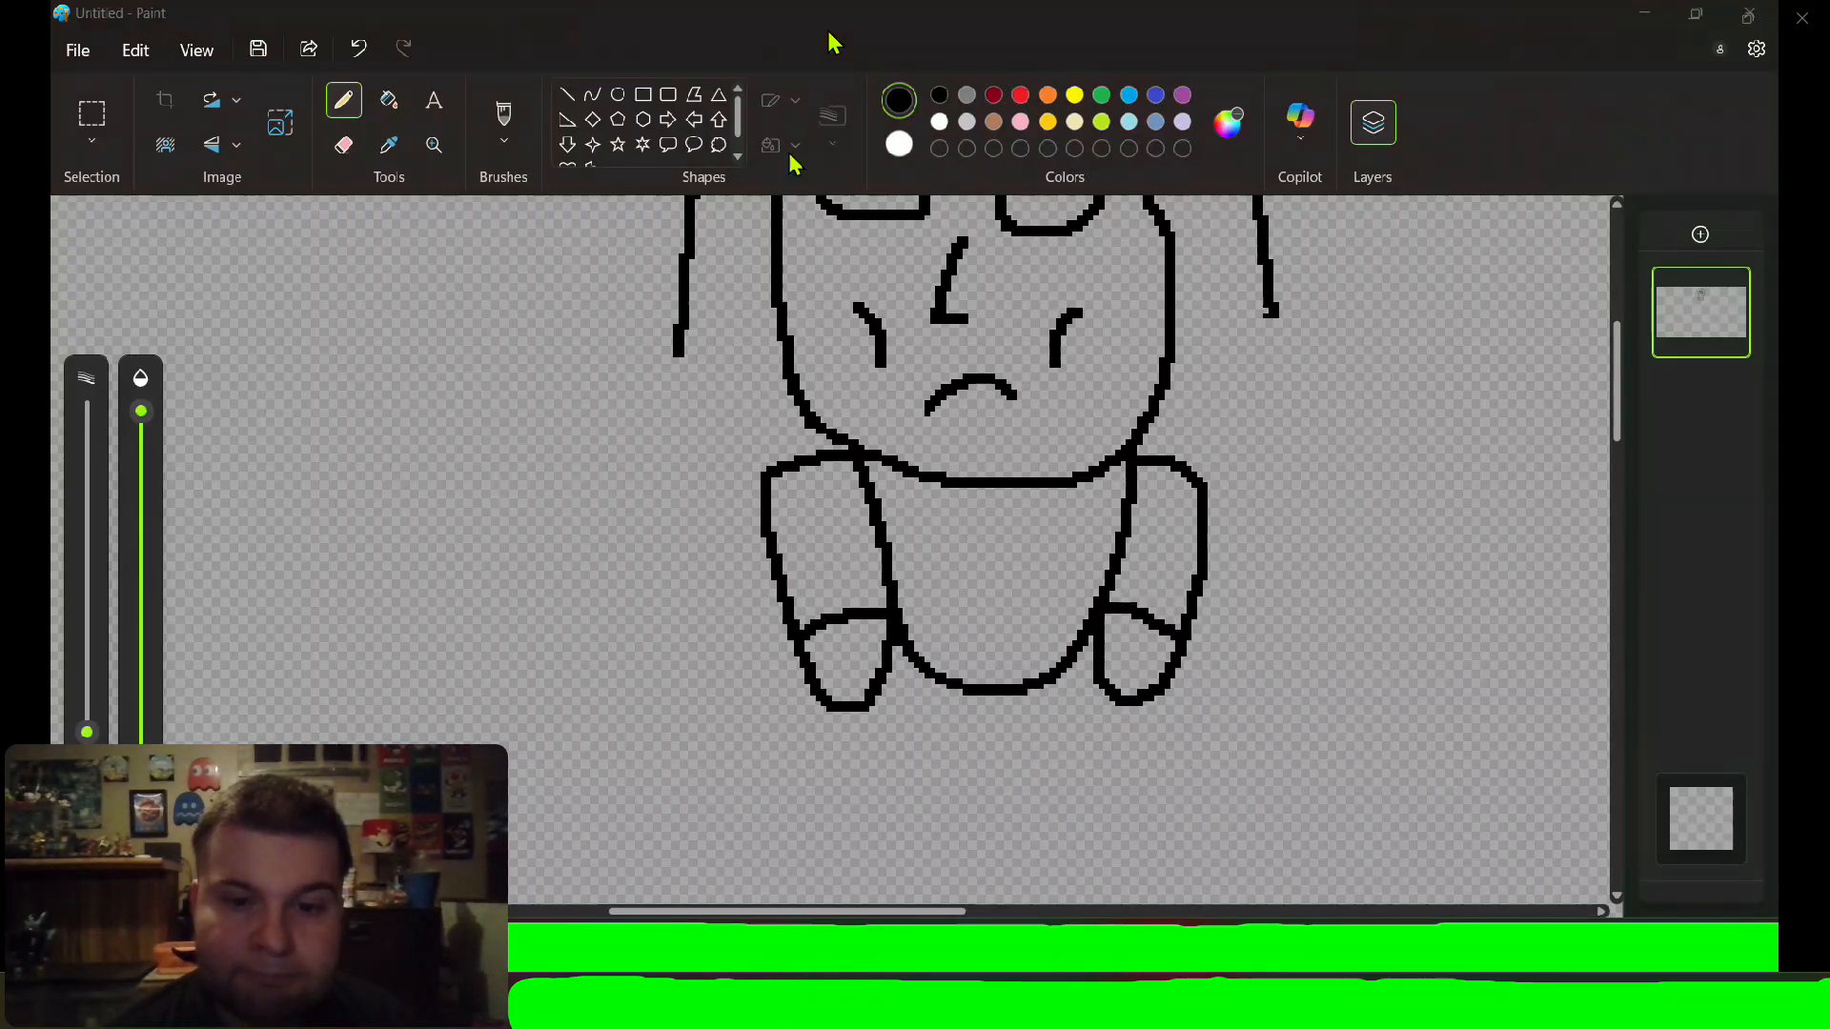
Draw a narrow strip with a ragged outer edge along the outside of each arm.
mouse_move(770, 469)
mouse_down()
mouse_move(725, 467)
mouse_move(716, 500)
mouse_move(736, 667)
mouse_move(751, 697)
mouse_move(806, 678)
mouse_up()
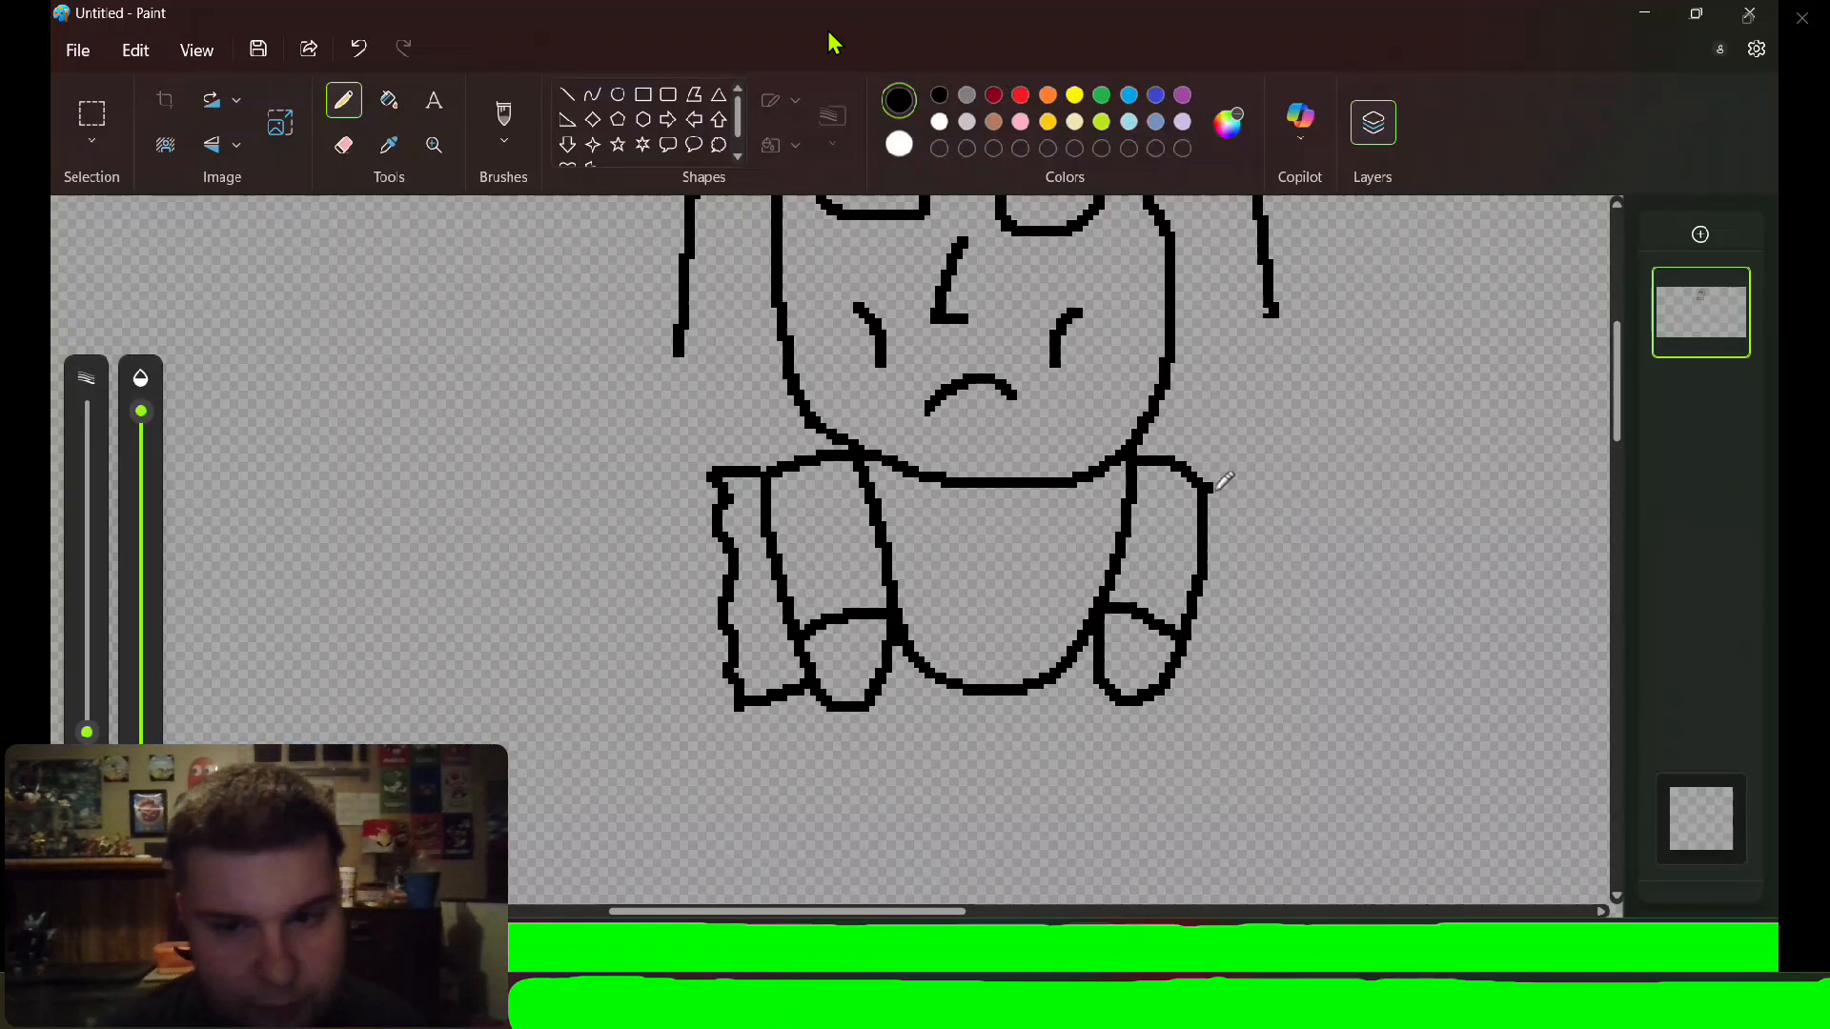
mouse_move(1201, 487)
mouse_down()
mouse_move(1256, 491)
mouse_move(1260, 529)
mouse_move(1229, 675)
mouse_move(1174, 698)
mouse_up()
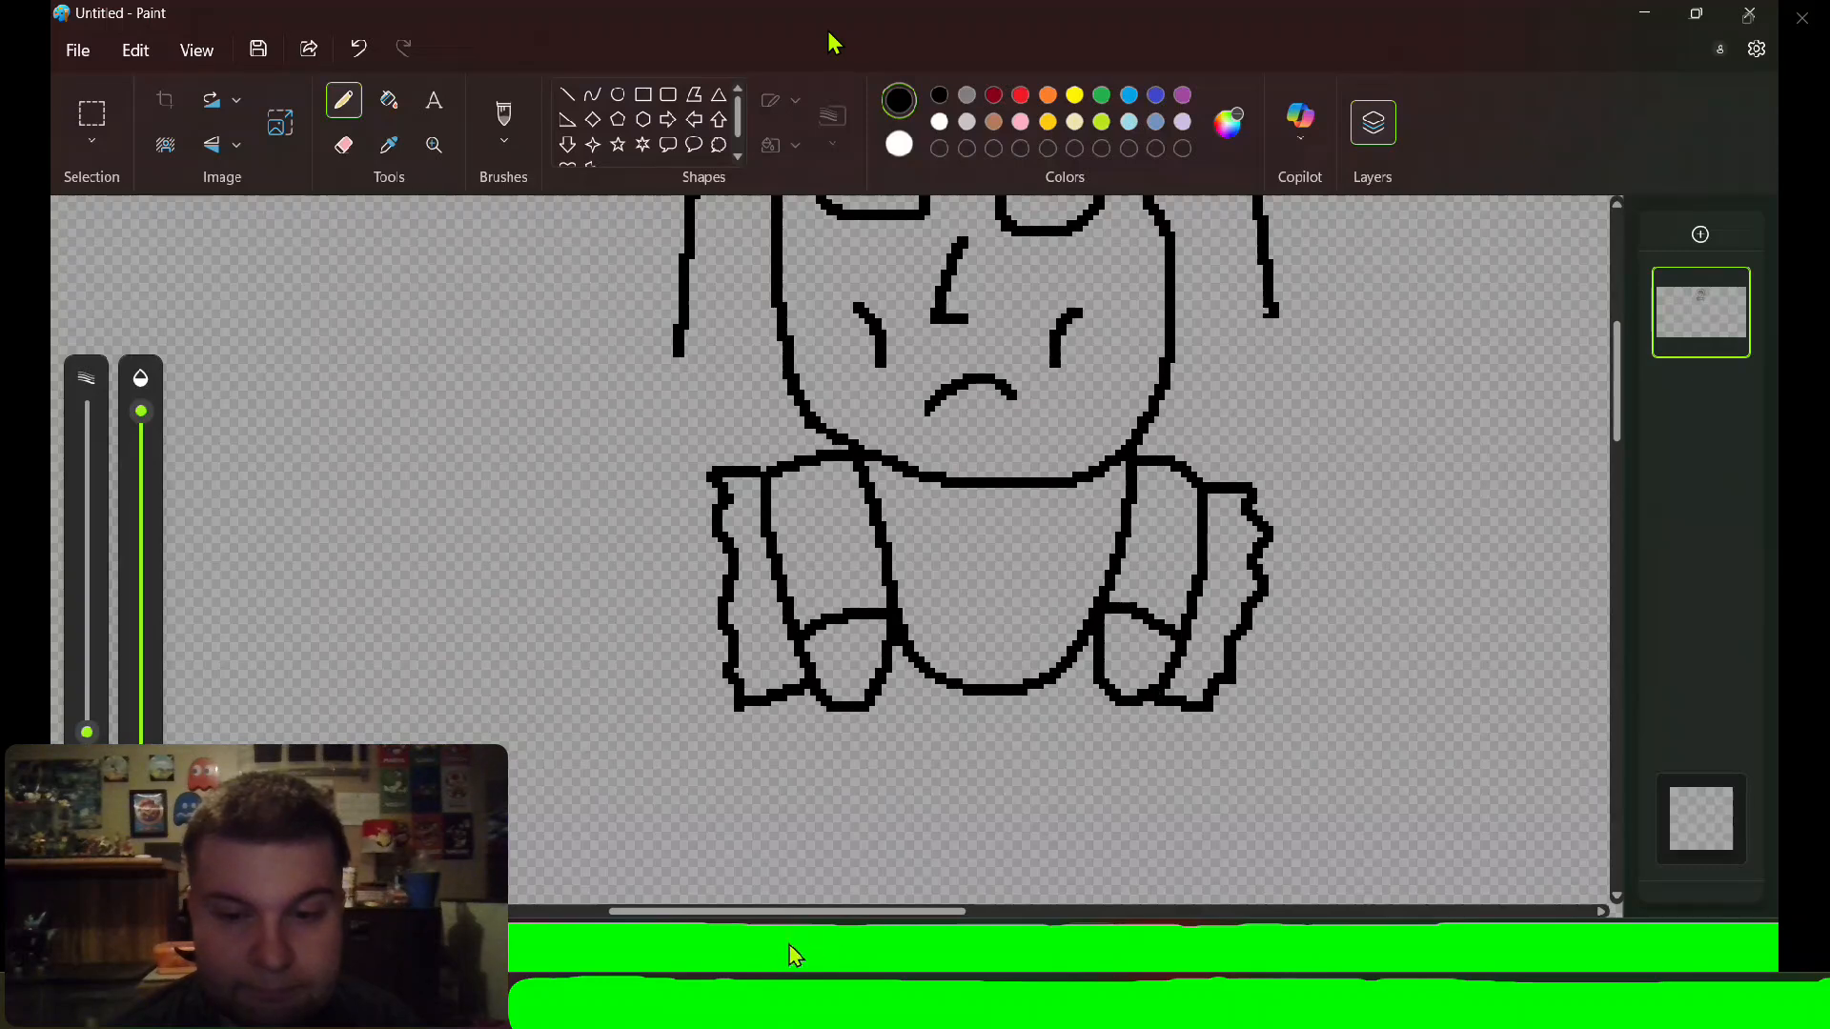
Draw a long leaf shape extending outward from the right shoulder, and a wide panel beneath it closing against the ragged strip's lower edge.
drag(758, 913, 901, 914)
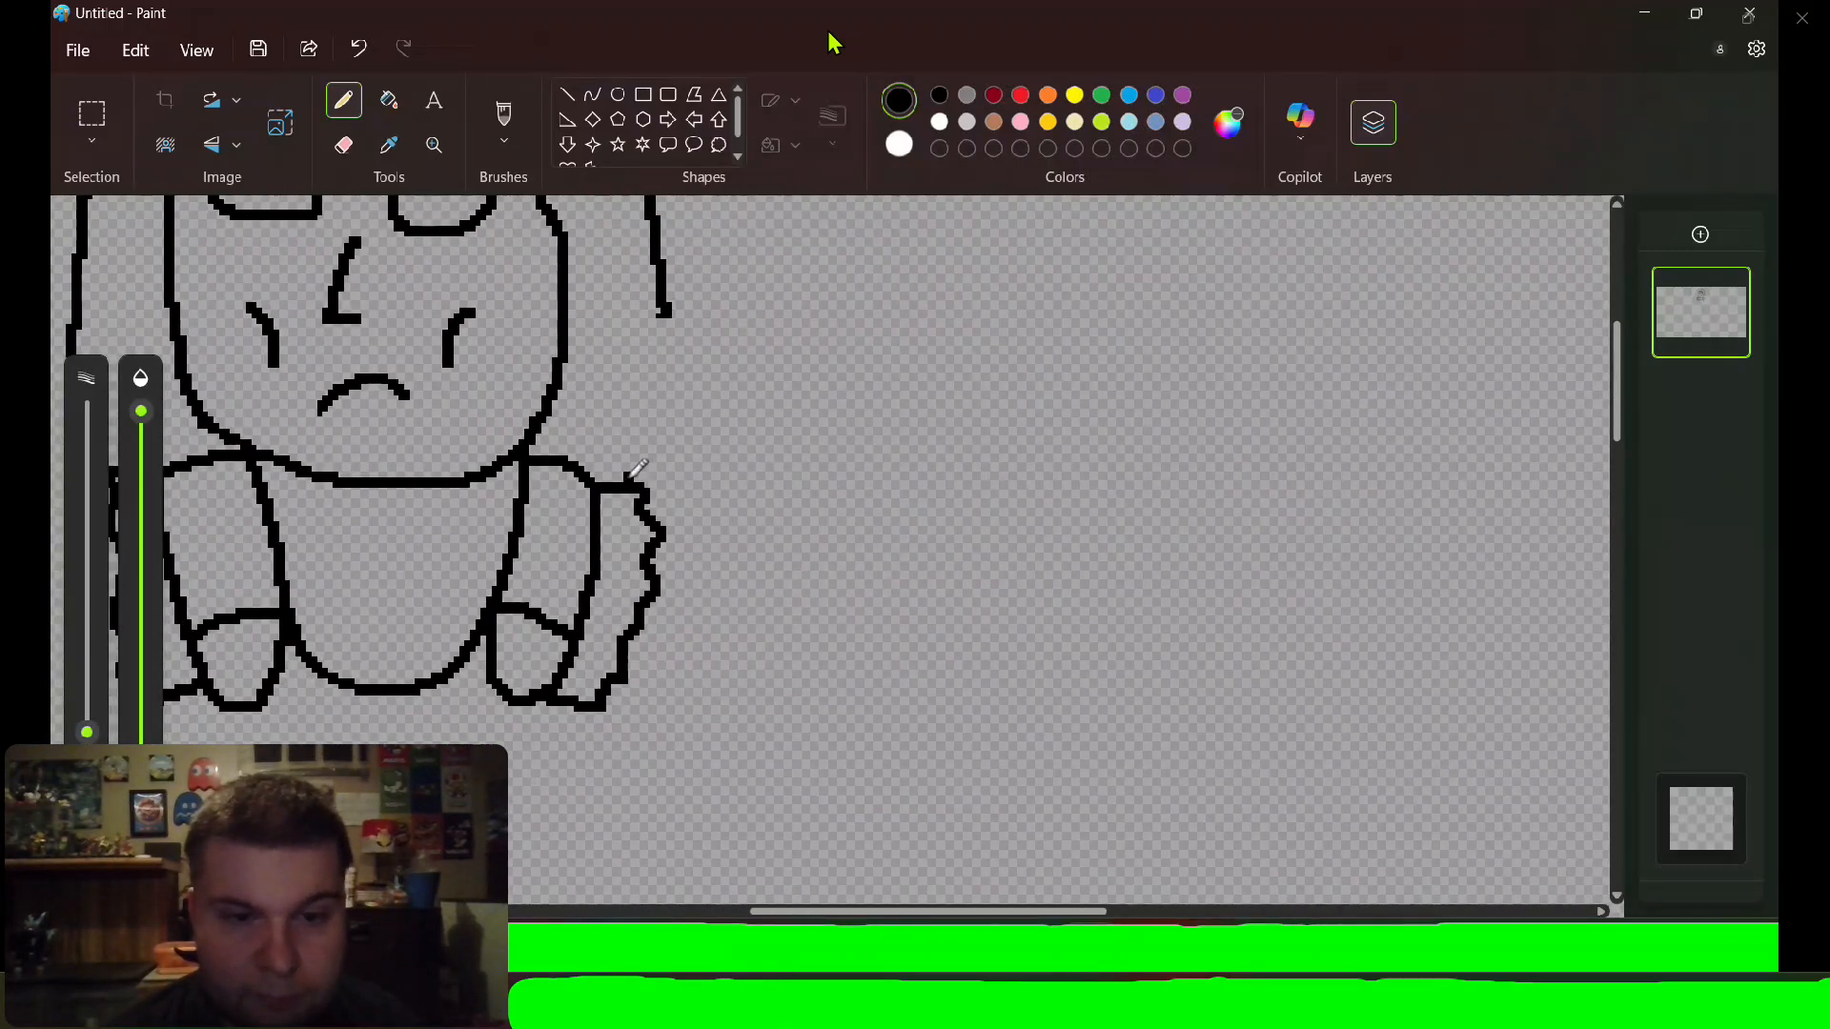
mouse_move(576, 441)
mouse_down()
mouse_move(615, 417)
mouse_move(750, 419)
mouse_move(830, 446)
mouse_move(894, 514)
mouse_move(888, 544)
mouse_move(783, 546)
mouse_move(622, 484)
mouse_up()
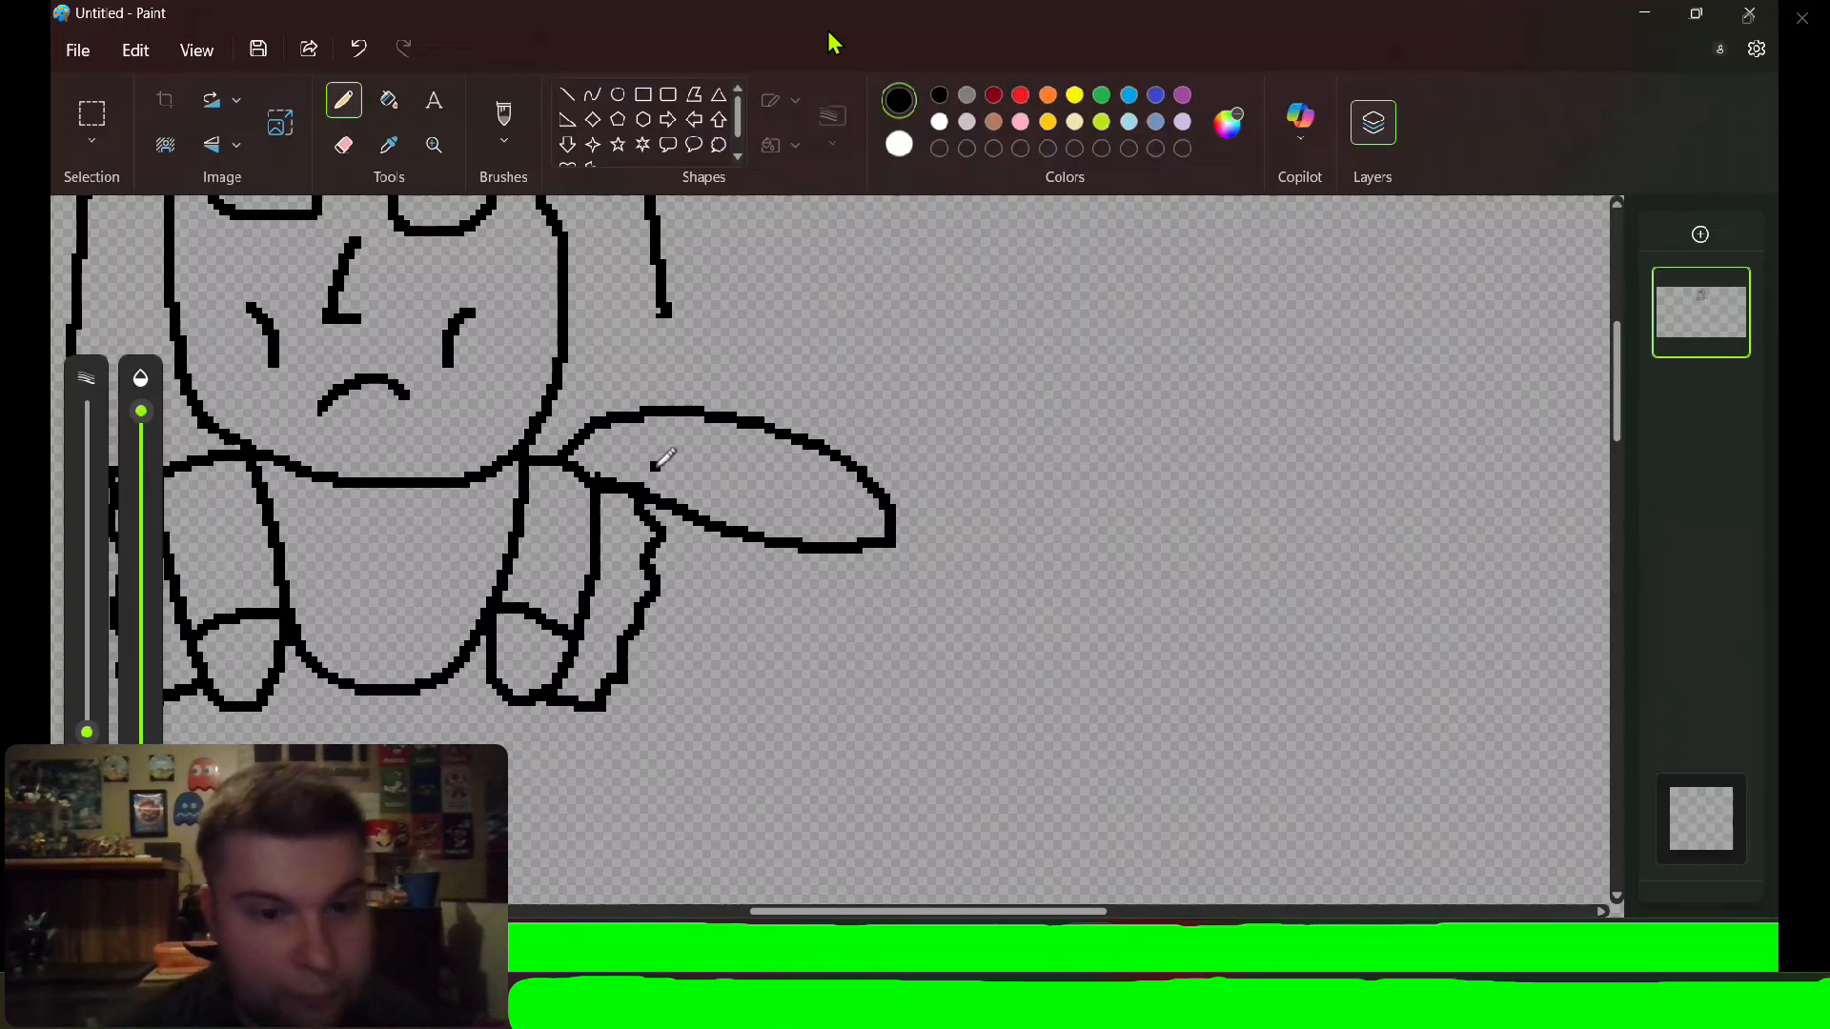
key(e)
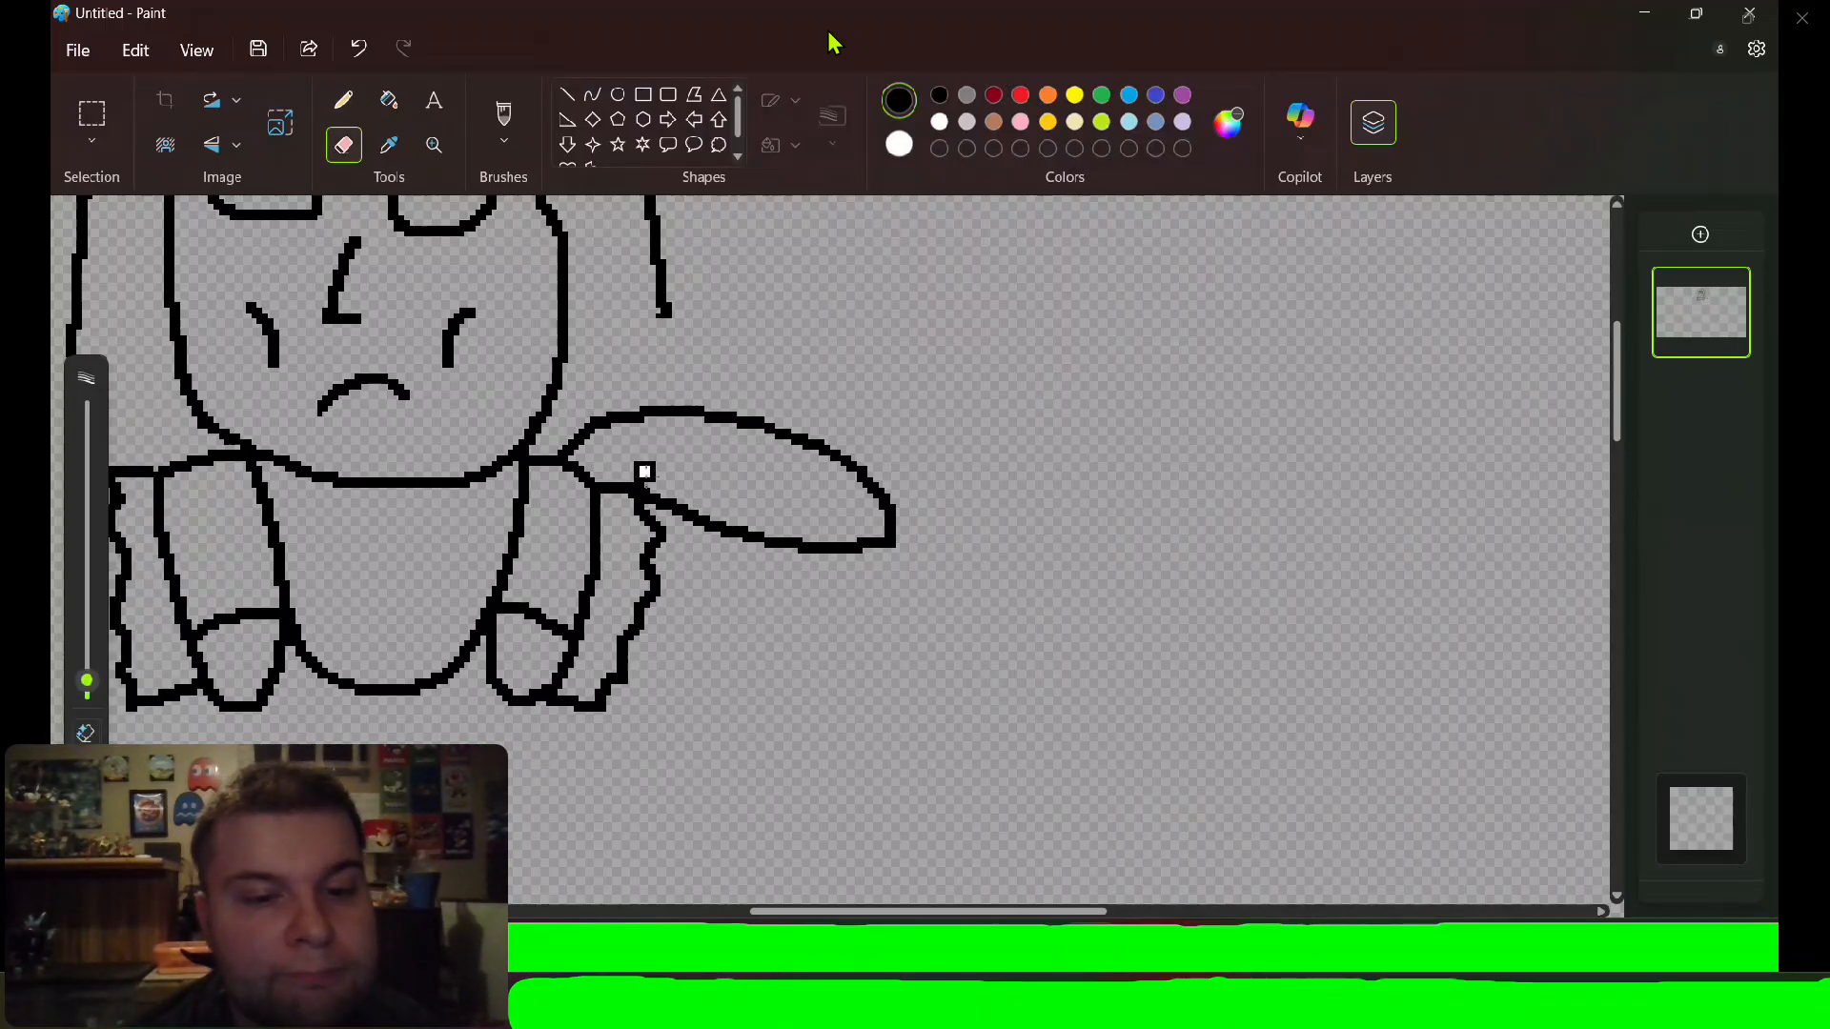
key(p)
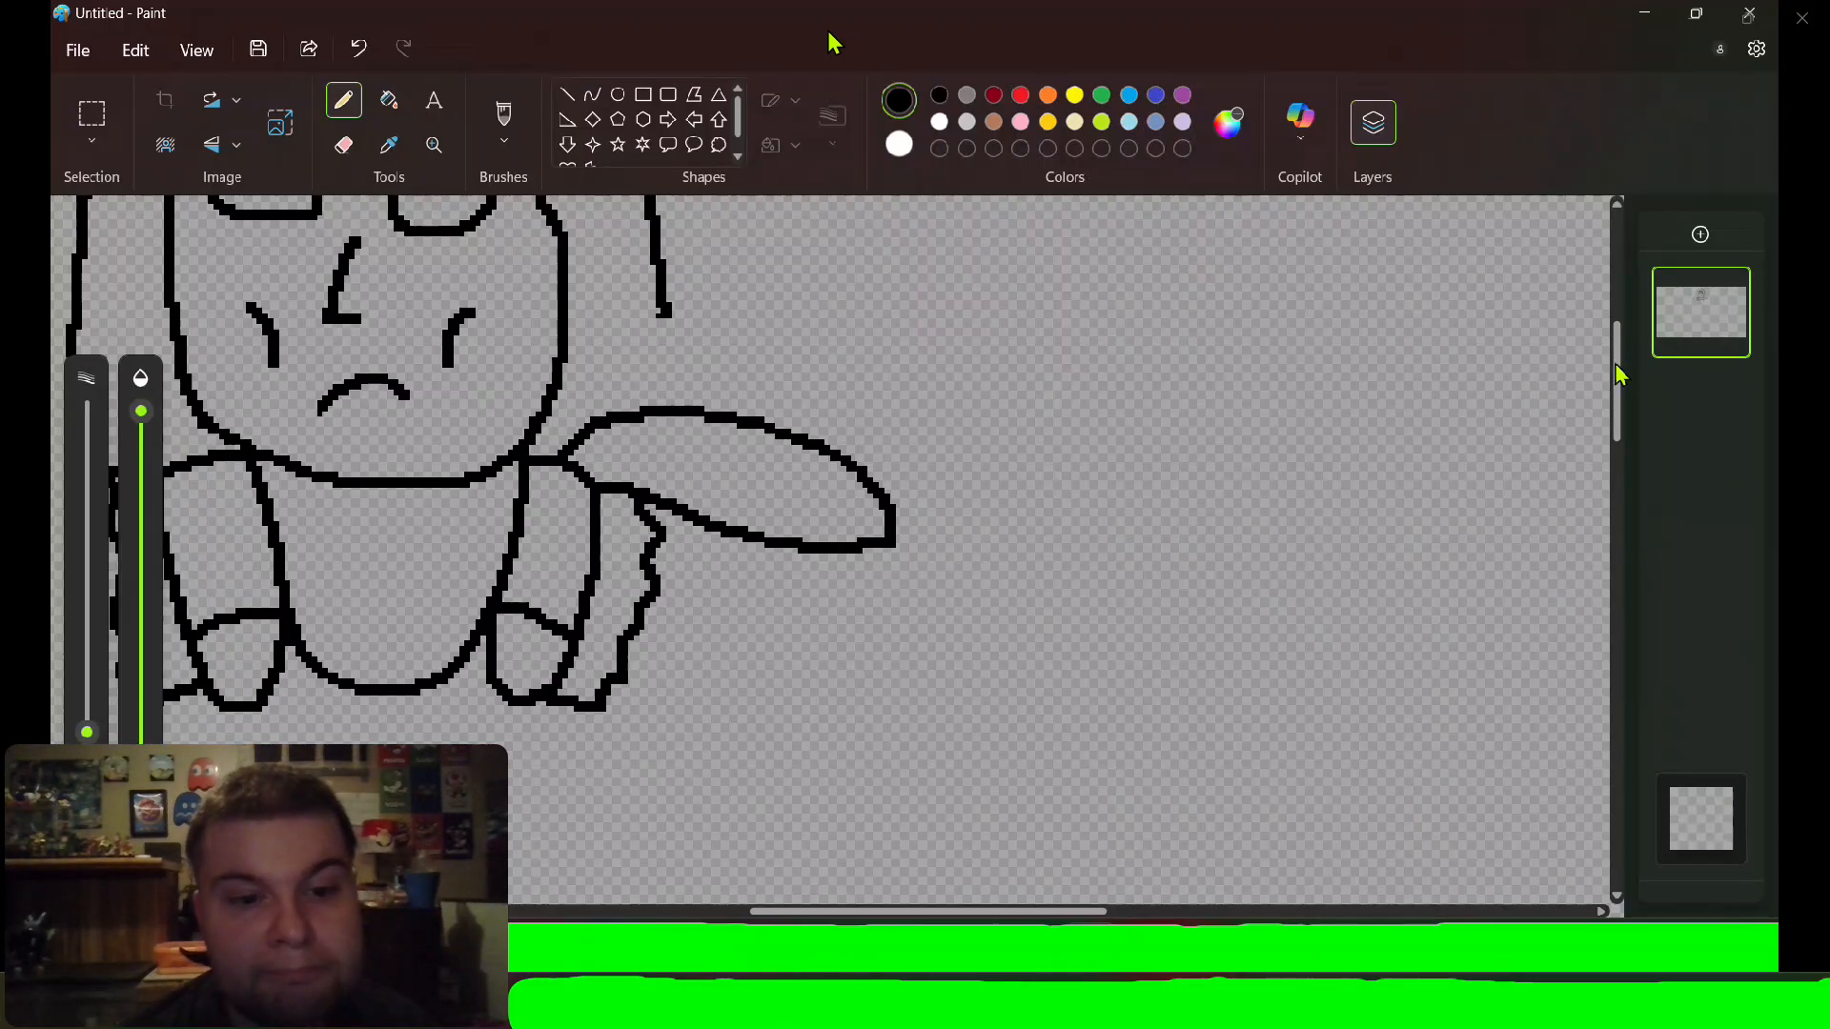
drag(1617, 375, 1620, 417)
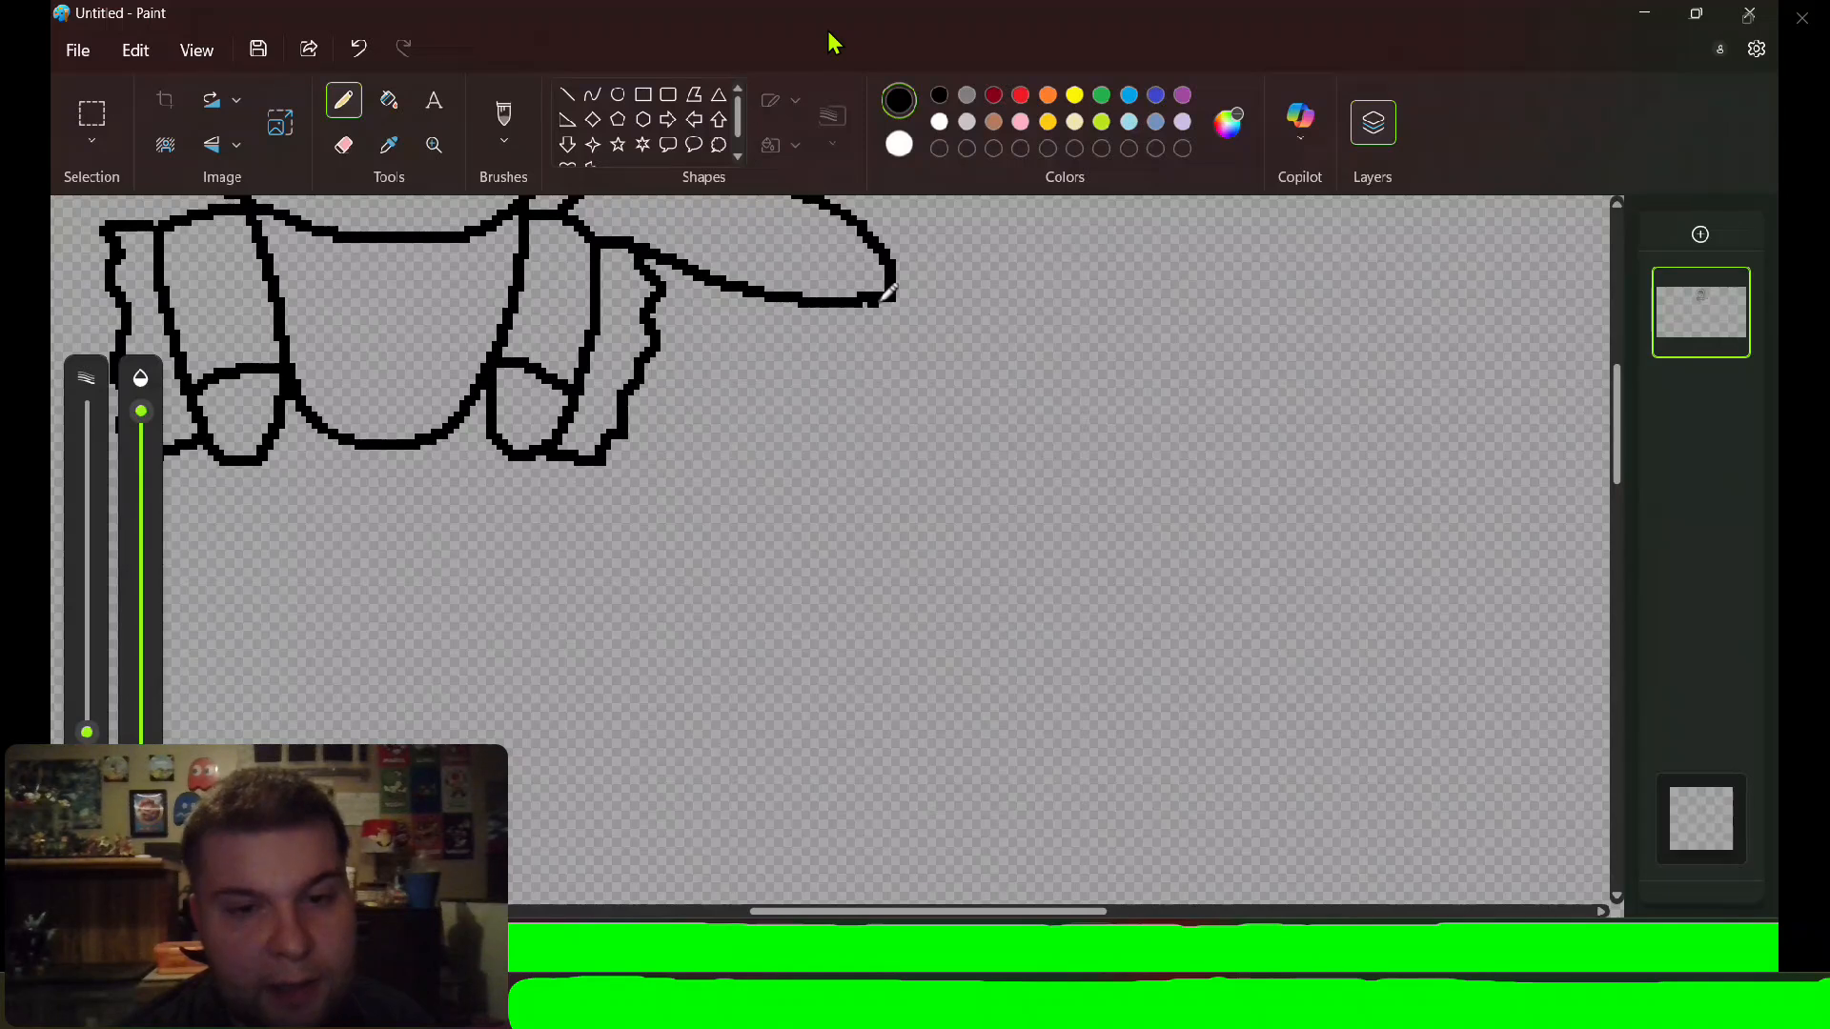
mouse_move(879, 301)
mouse_down()
mouse_move(937, 442)
mouse_move(841, 487)
mouse_move(746, 500)
mouse_move(680, 499)
mouse_move(633, 441)
mouse_up()
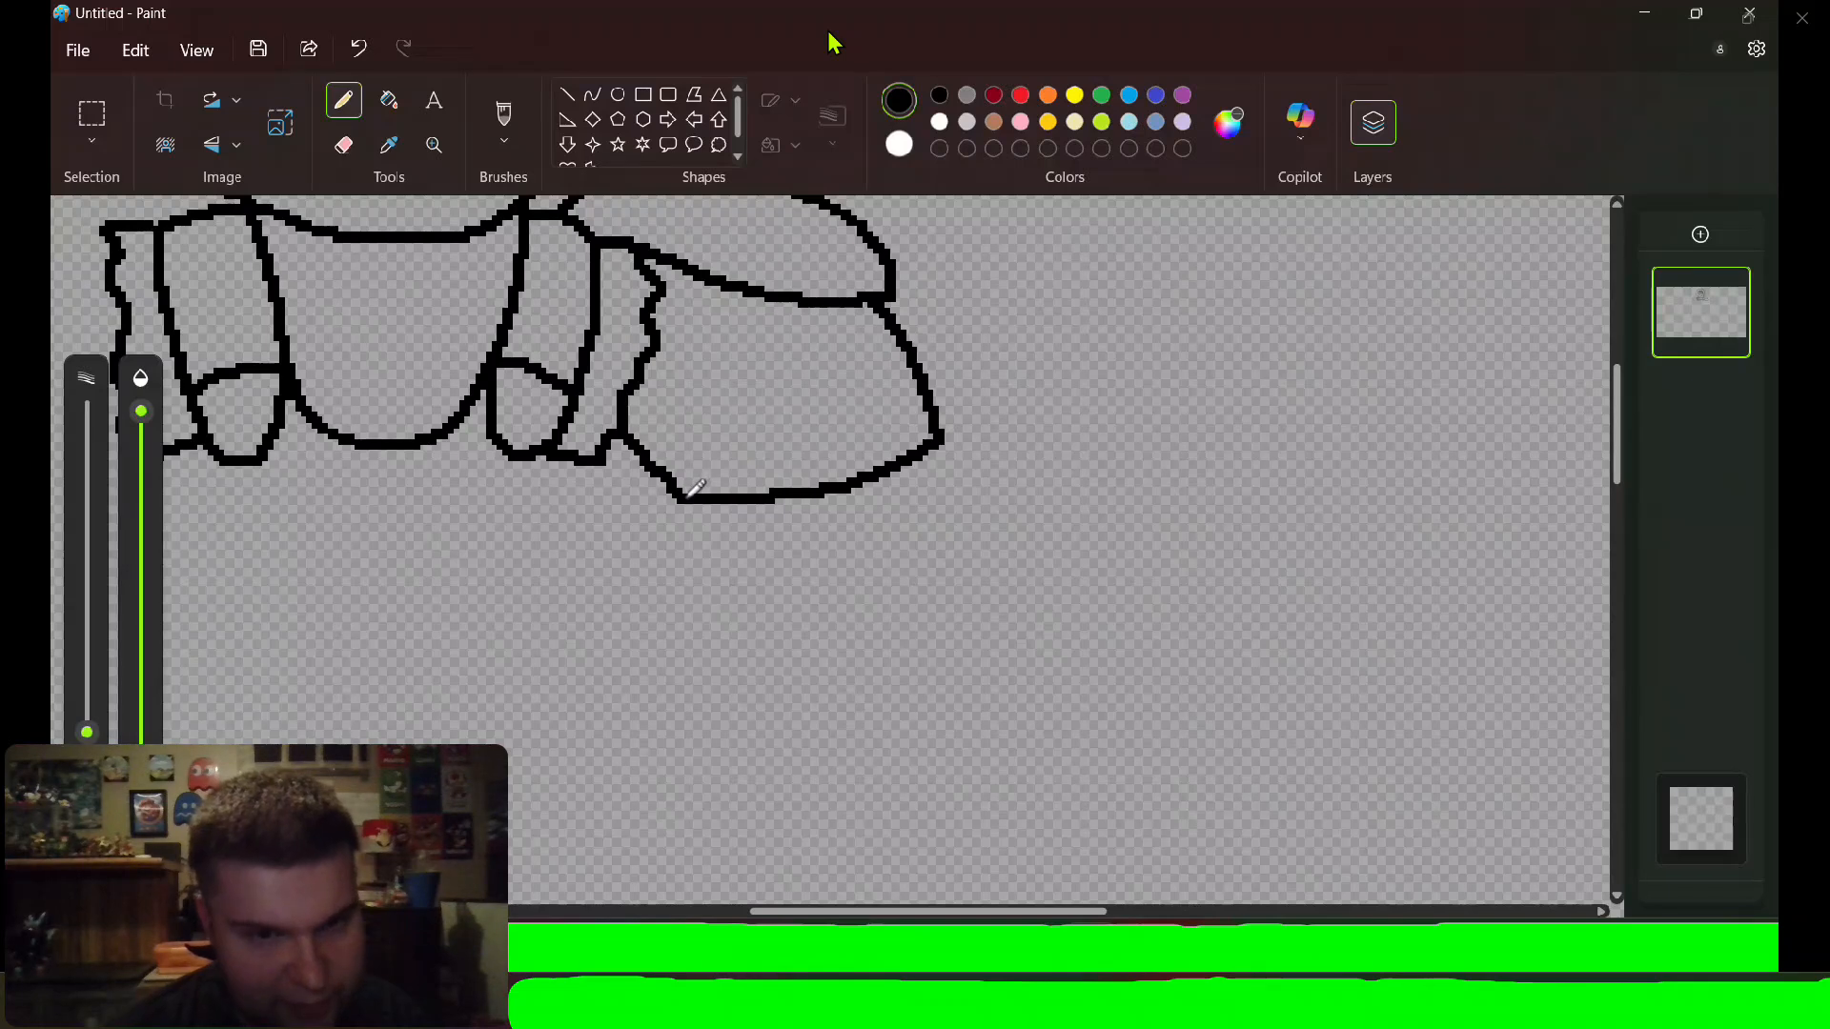
Draw a curved band beneath the wide shoulder panel and a nearly straight-sided arm segment with a flat lower edge below it.
drag(691, 497, 697, 531)
mouse_move(704, 535)
mouse_down()
mouse_move(855, 540)
mouse_move(948, 506)
mouse_move(961, 462)
mouse_move(942, 440)
mouse_up()
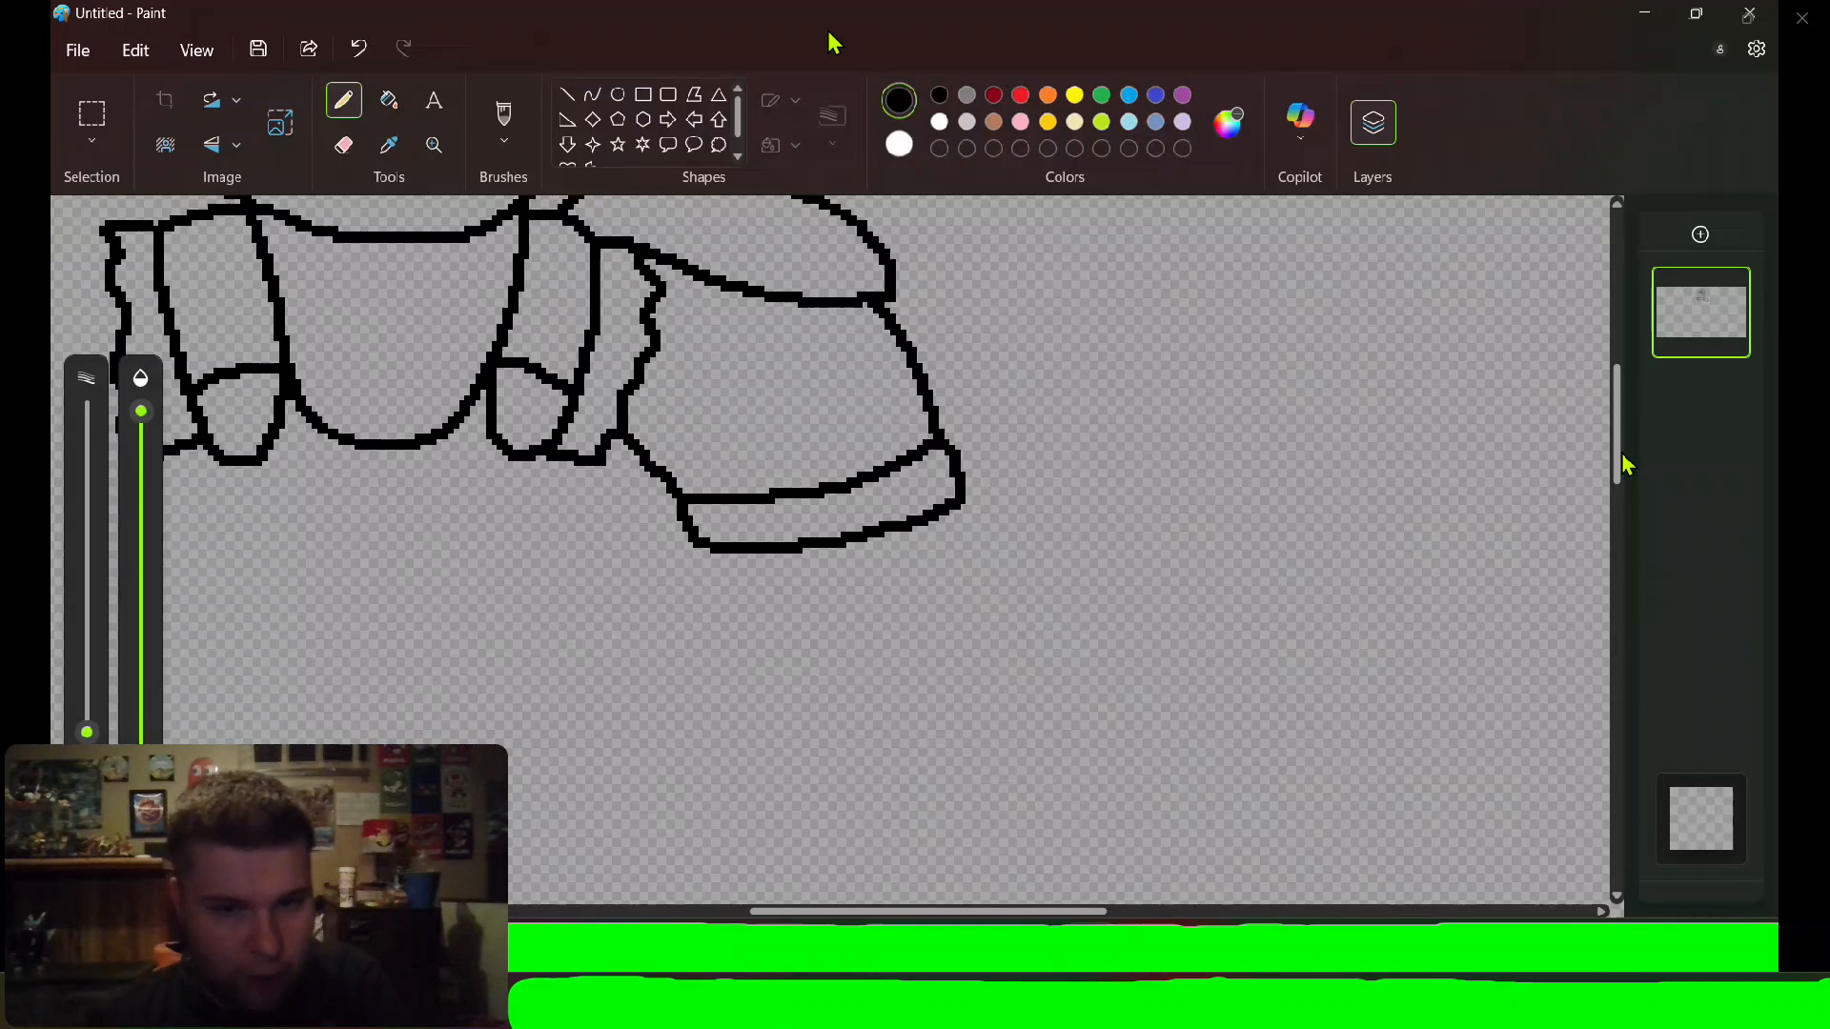
drag(1625, 465, 1621, 499)
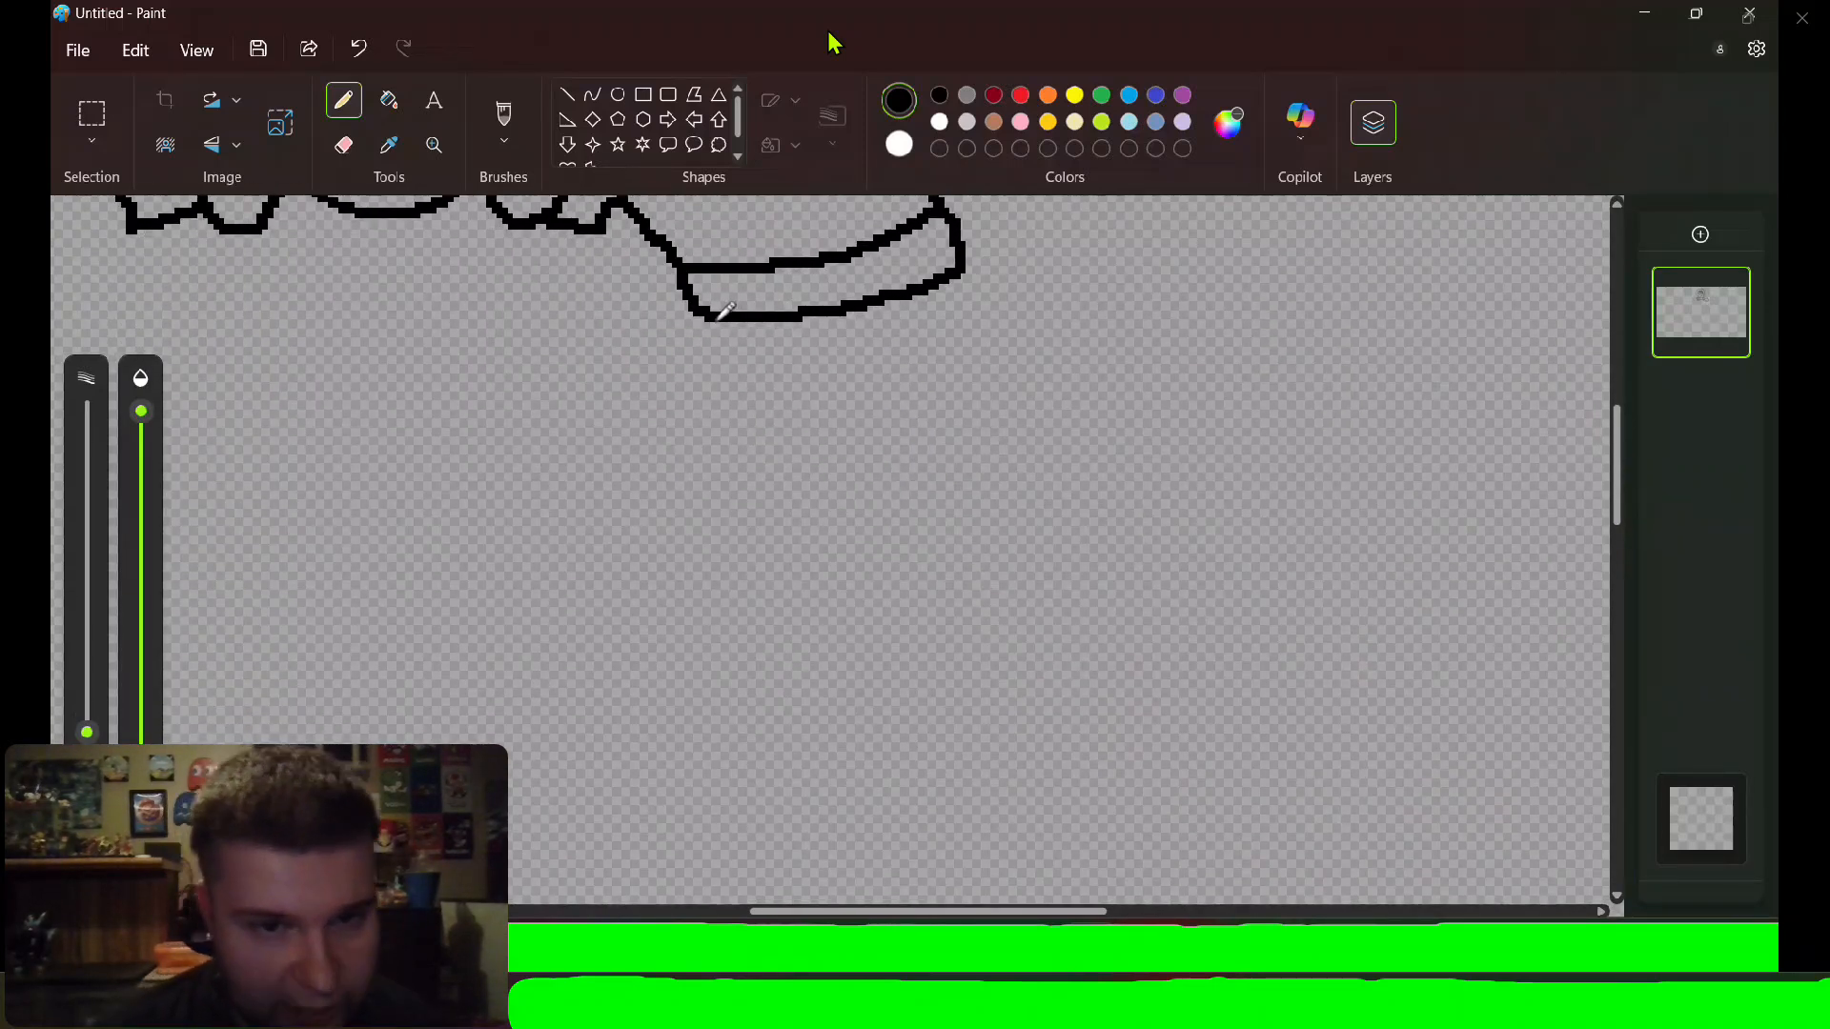
mouse_move(715, 324)
mouse_down()
mouse_move(748, 462)
mouse_move(866, 484)
mouse_move(989, 471)
mouse_up()
click(977, 409)
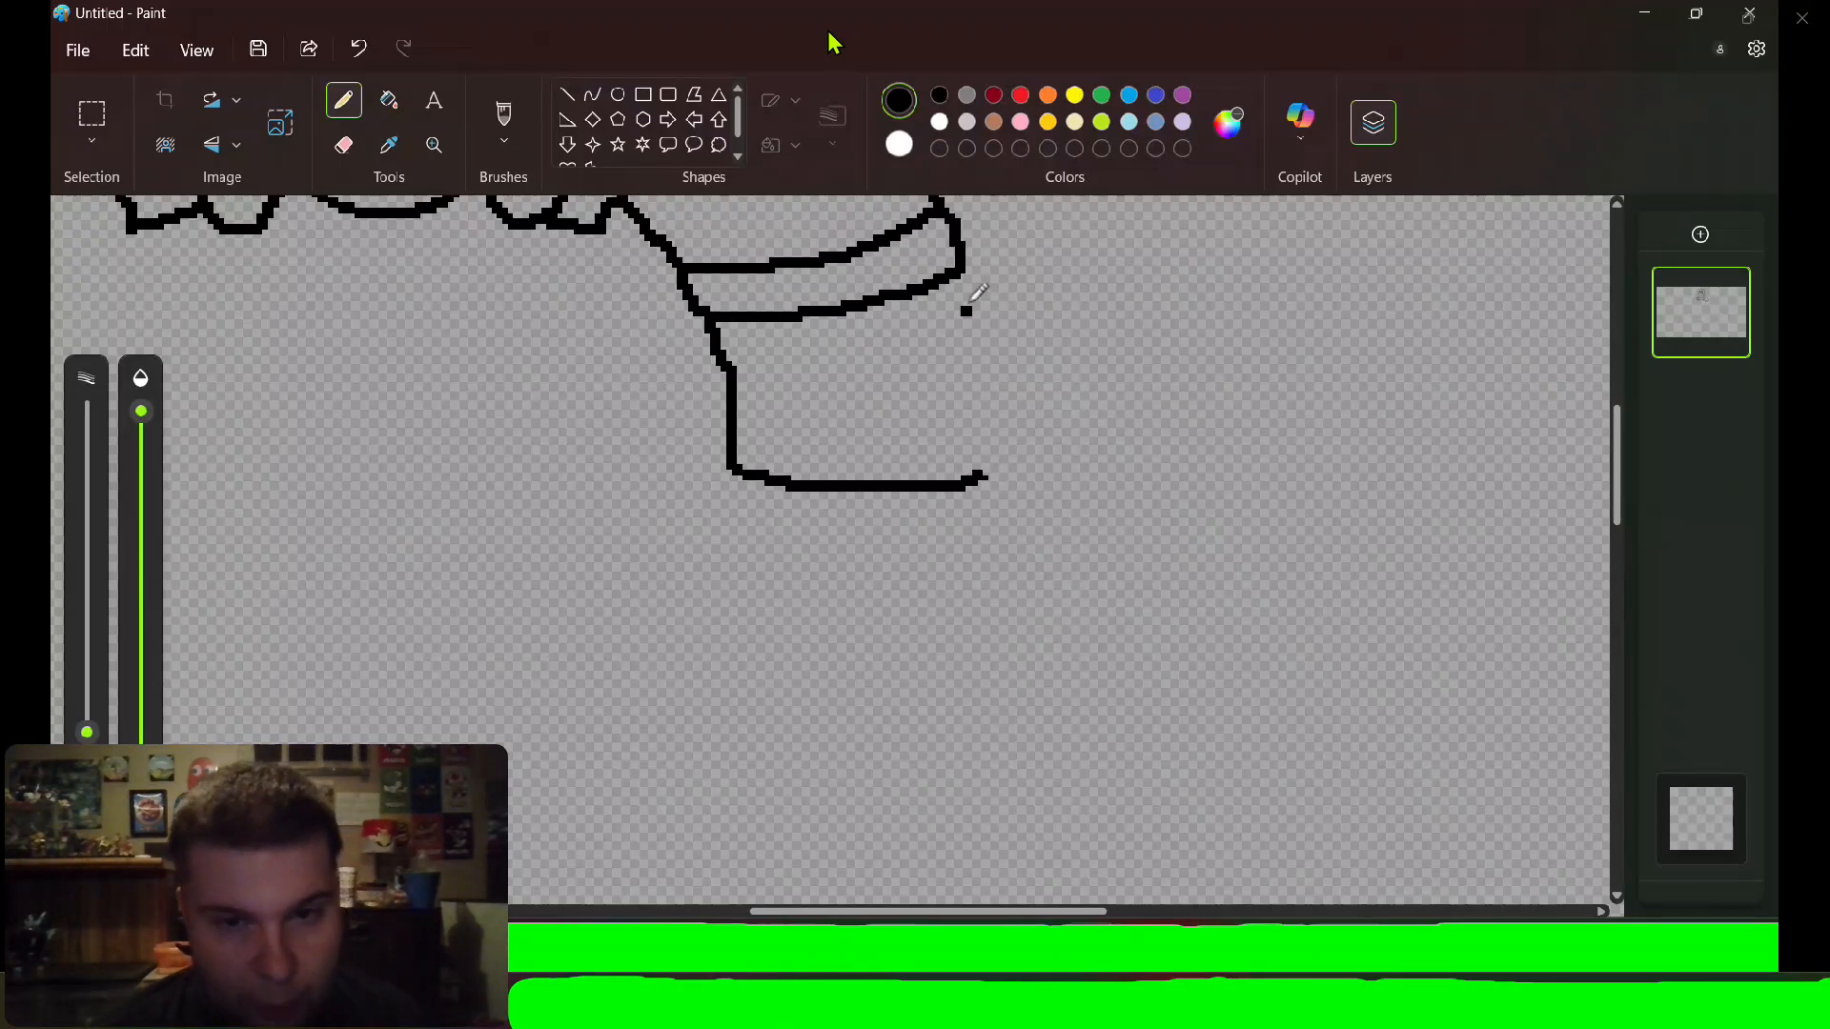
drag(958, 271, 984, 460)
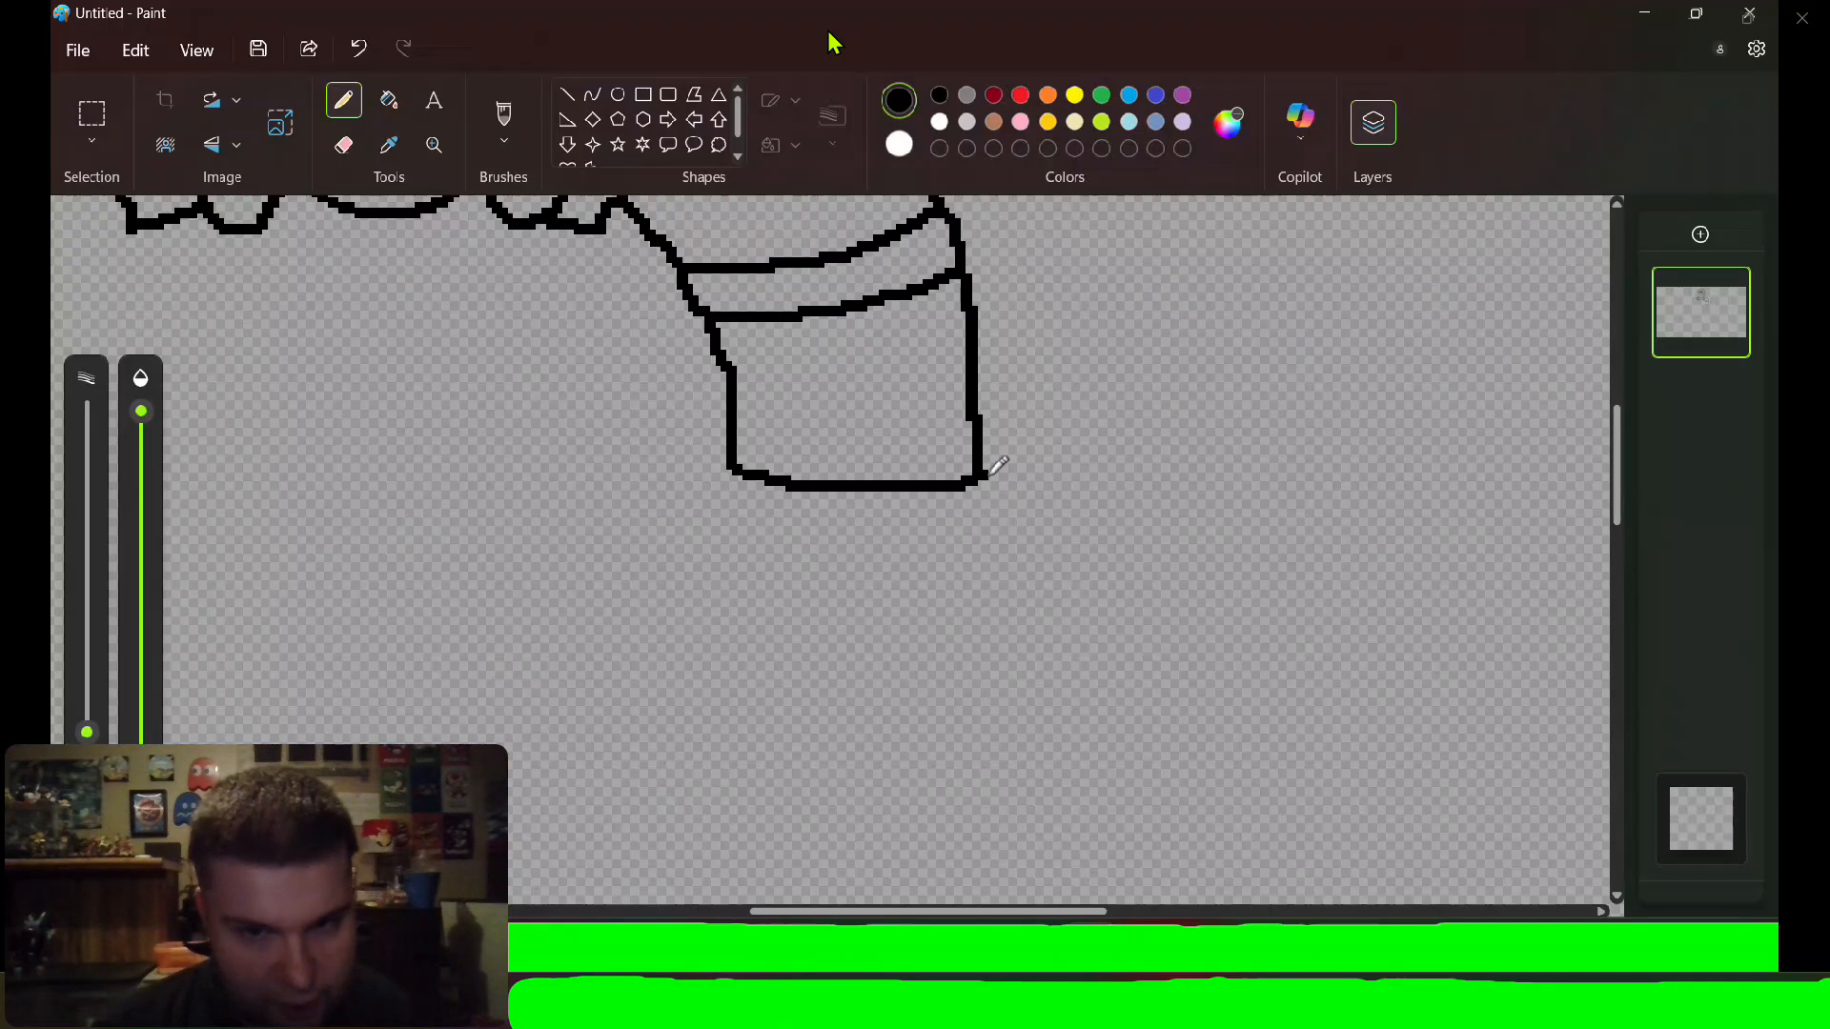
Draw a tapering forearm guard crossed by three curved lines, ending in a hand with a scalloped row of fingers.
mouse_move(991, 477)
mouse_down()
mouse_move(1007, 556)
mouse_move(985, 694)
mouse_move(947, 824)
mouse_move(897, 824)
mouse_move(747, 807)
mouse_move(708, 528)
mouse_move(736, 466)
mouse_up()
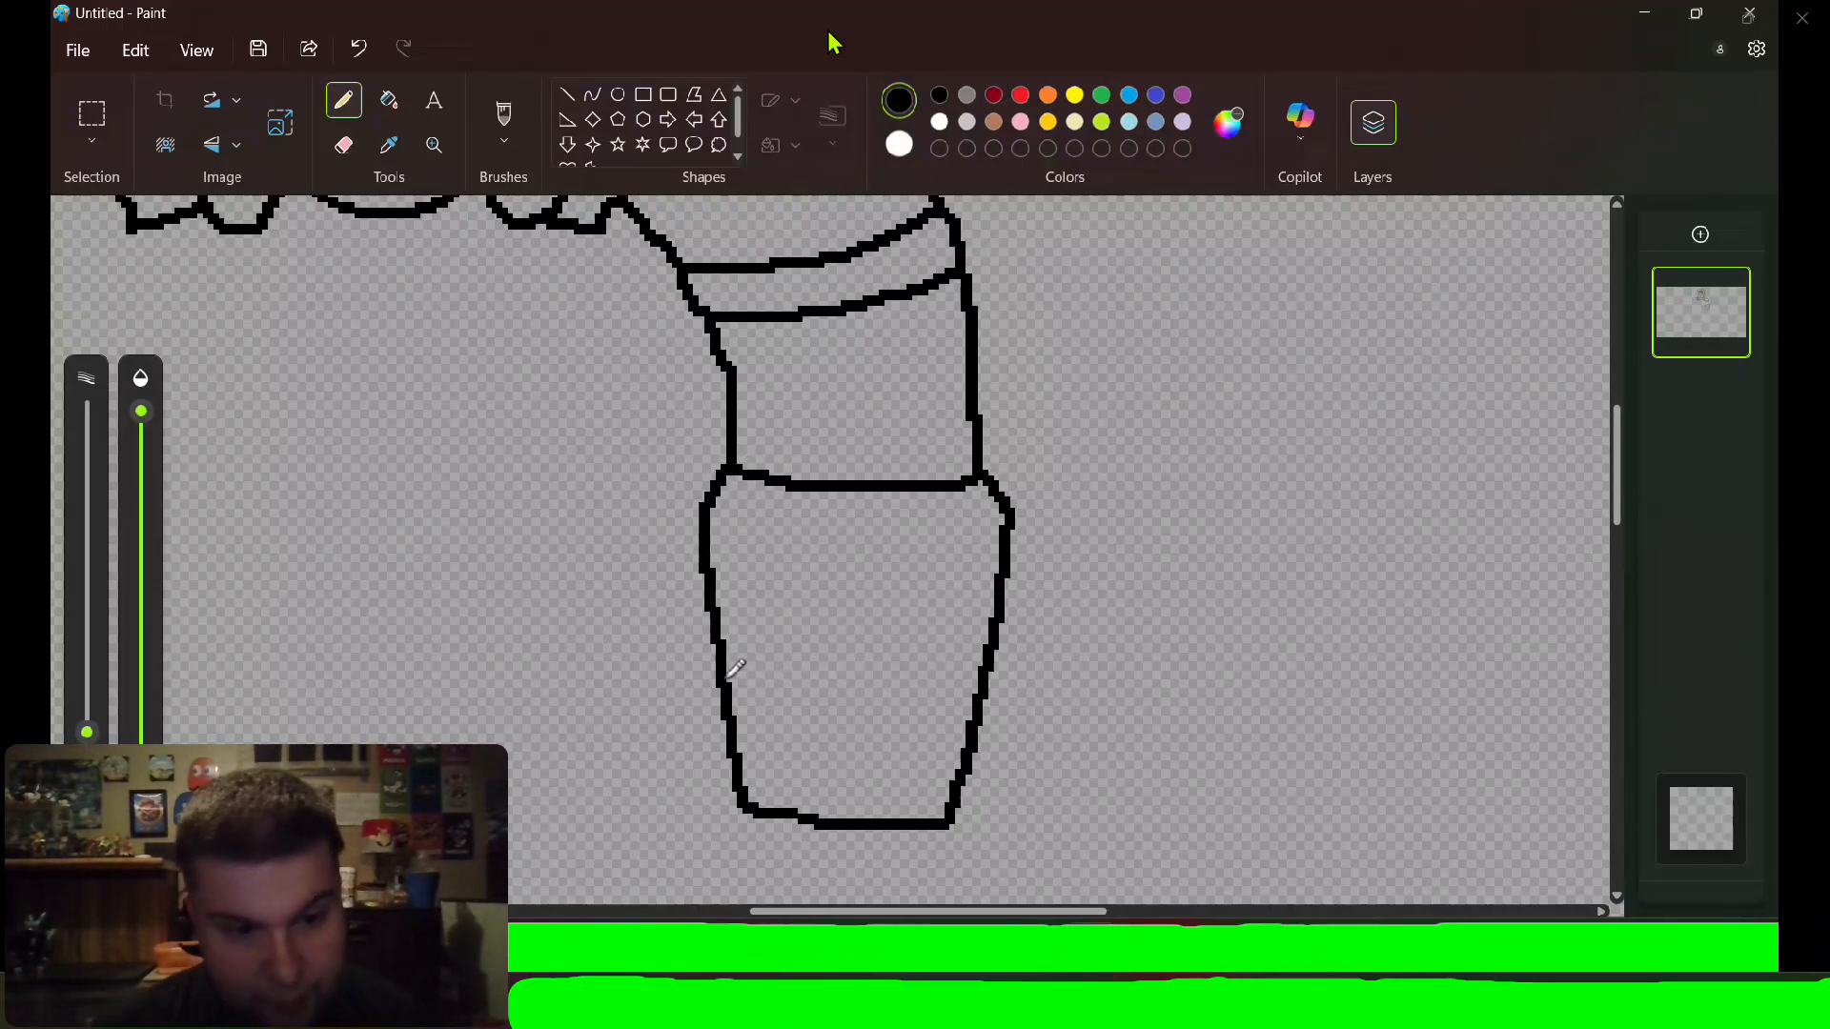
drag(734, 669, 979, 687)
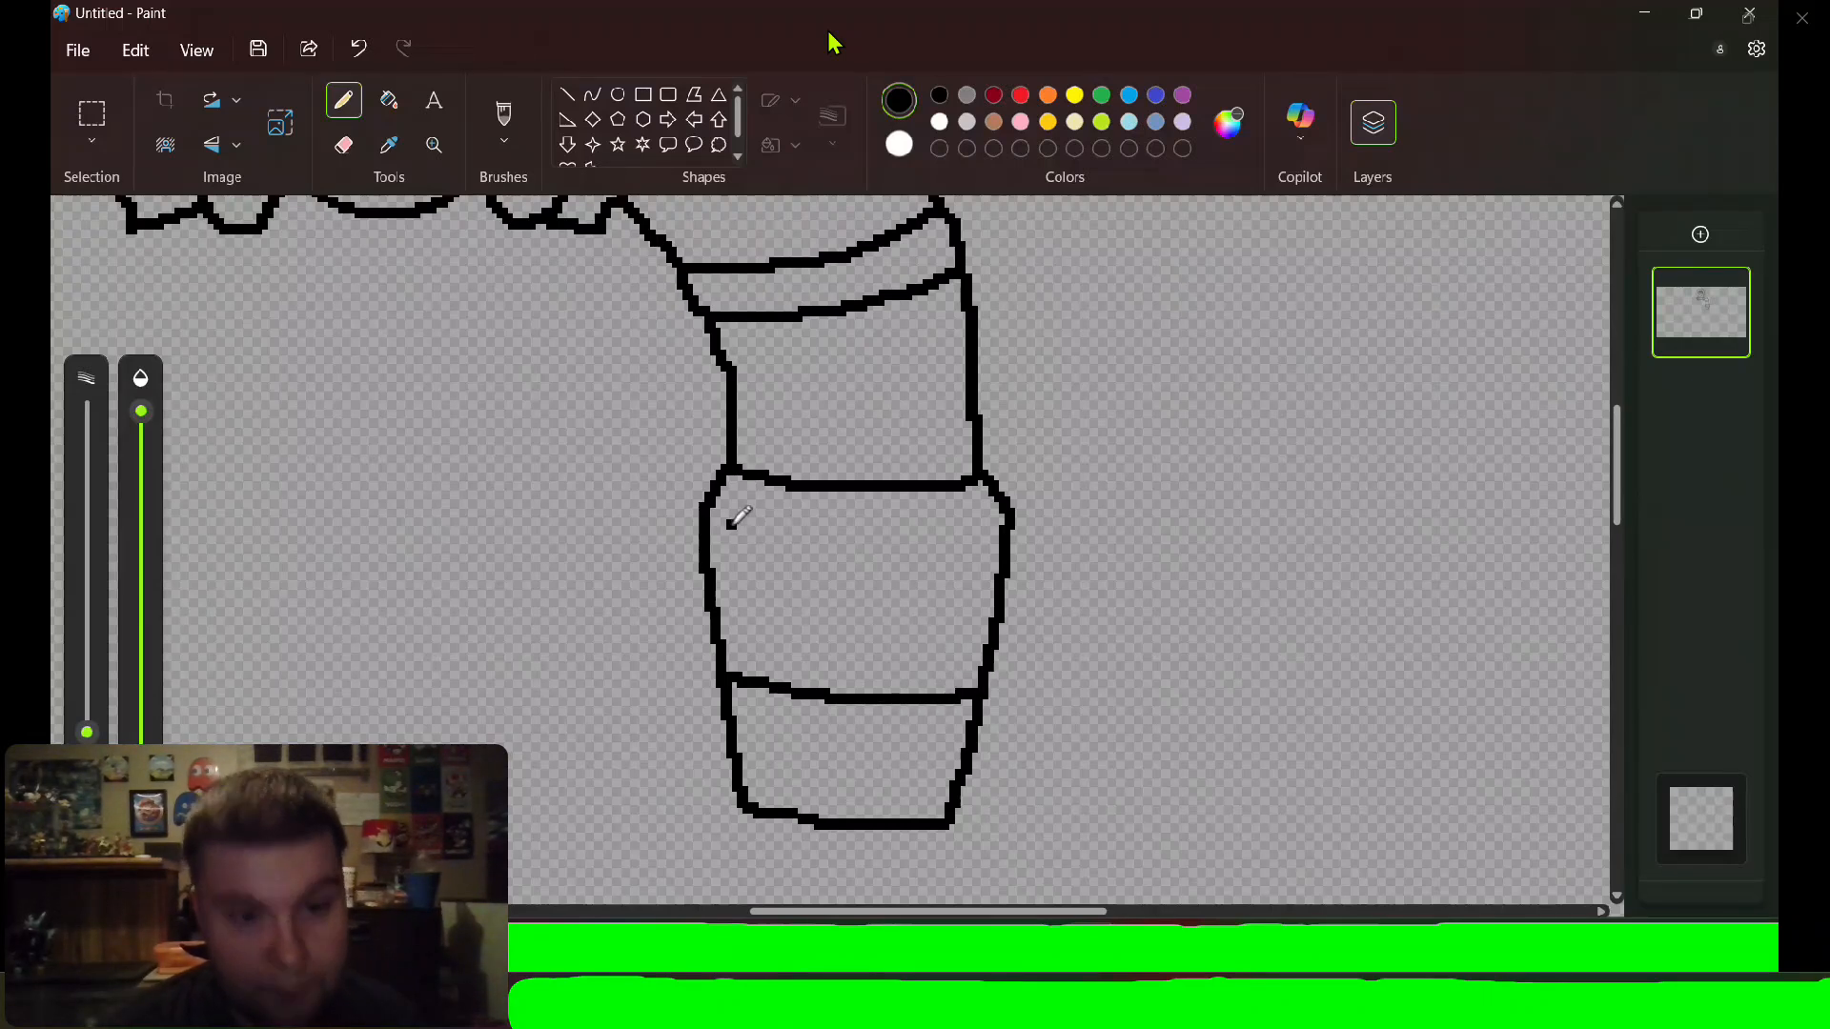
mouse_move(712, 502)
mouse_down()
mouse_move(900, 534)
mouse_move(1007, 524)
mouse_up()
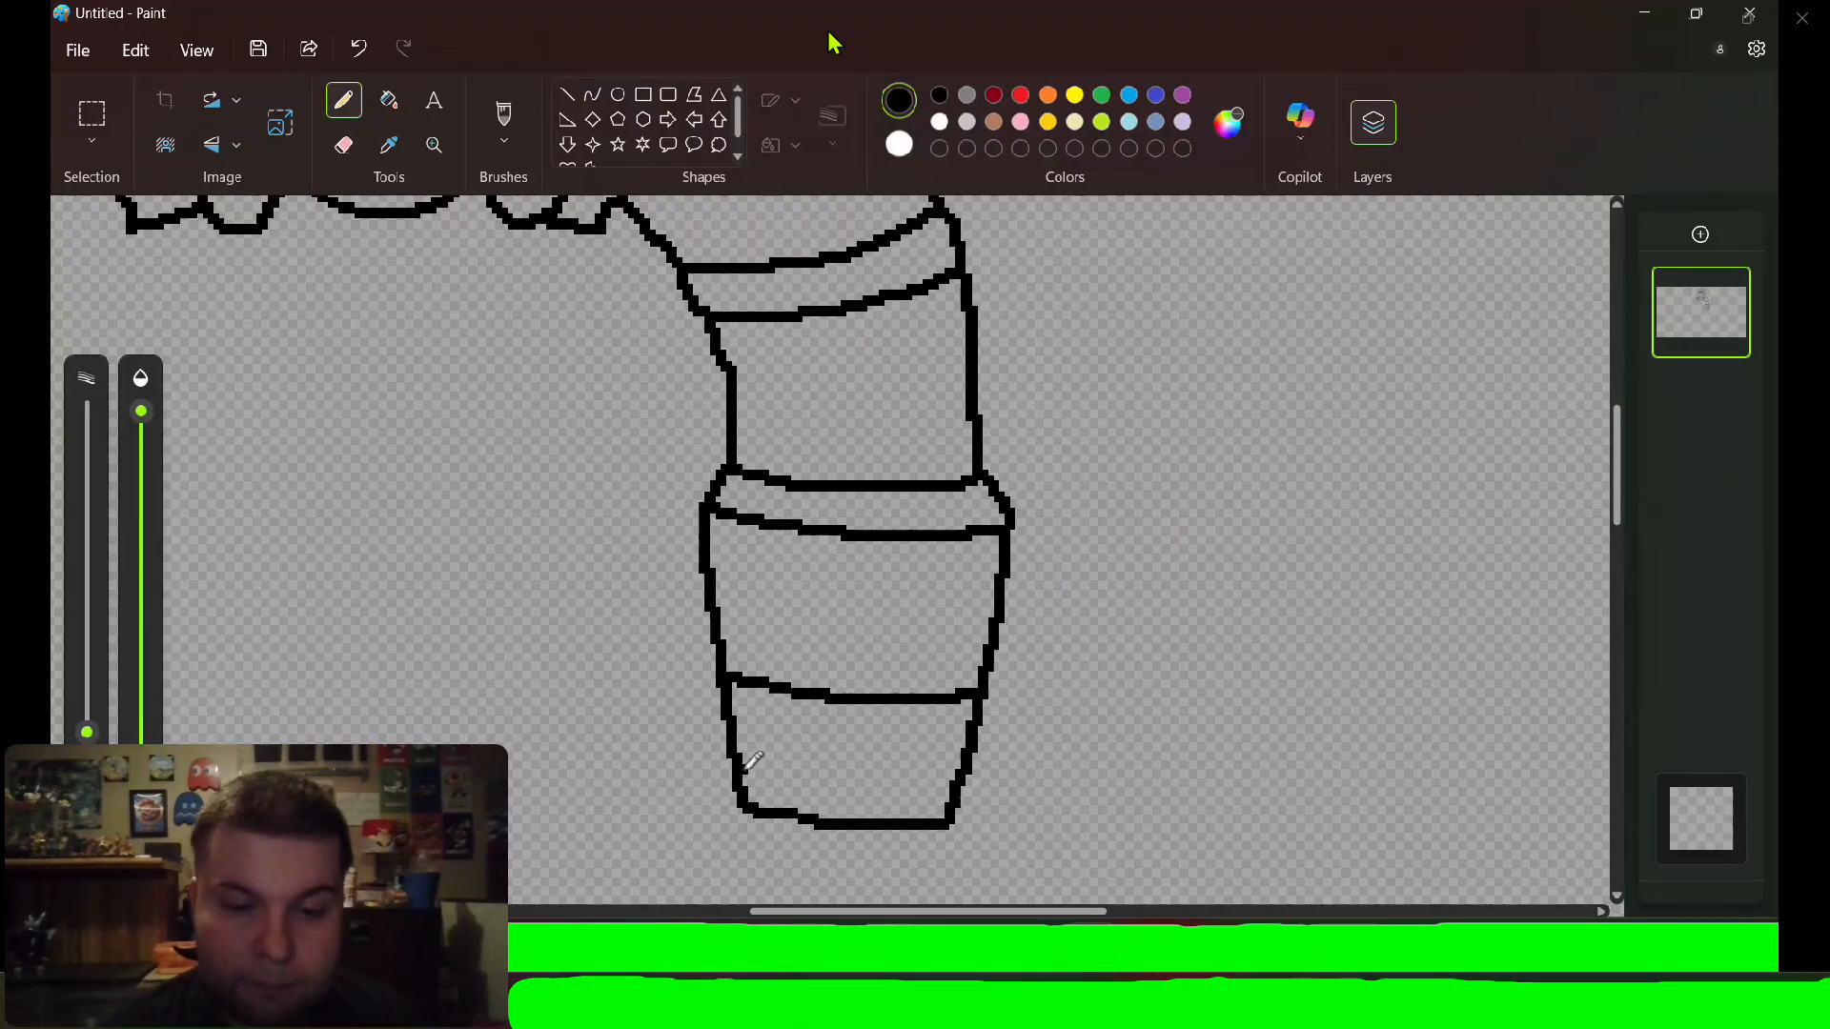
drag(749, 767, 958, 787)
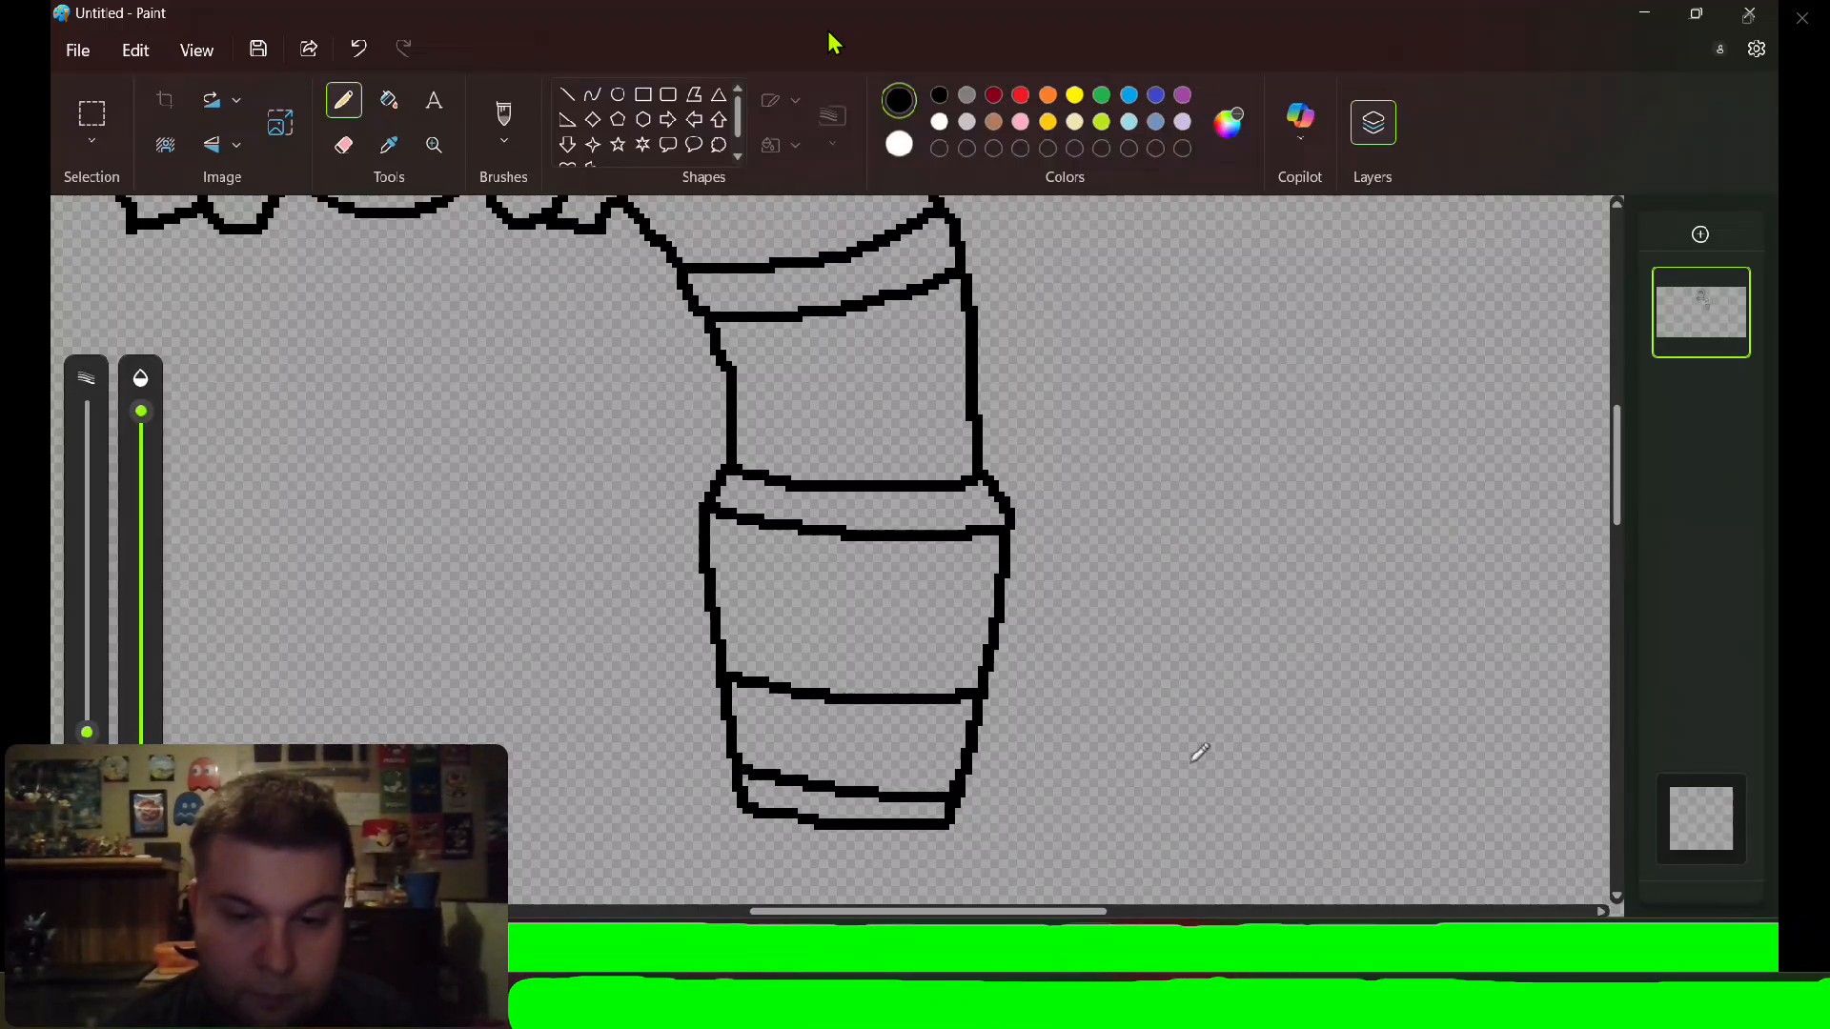
drag(1619, 452, 1622, 536)
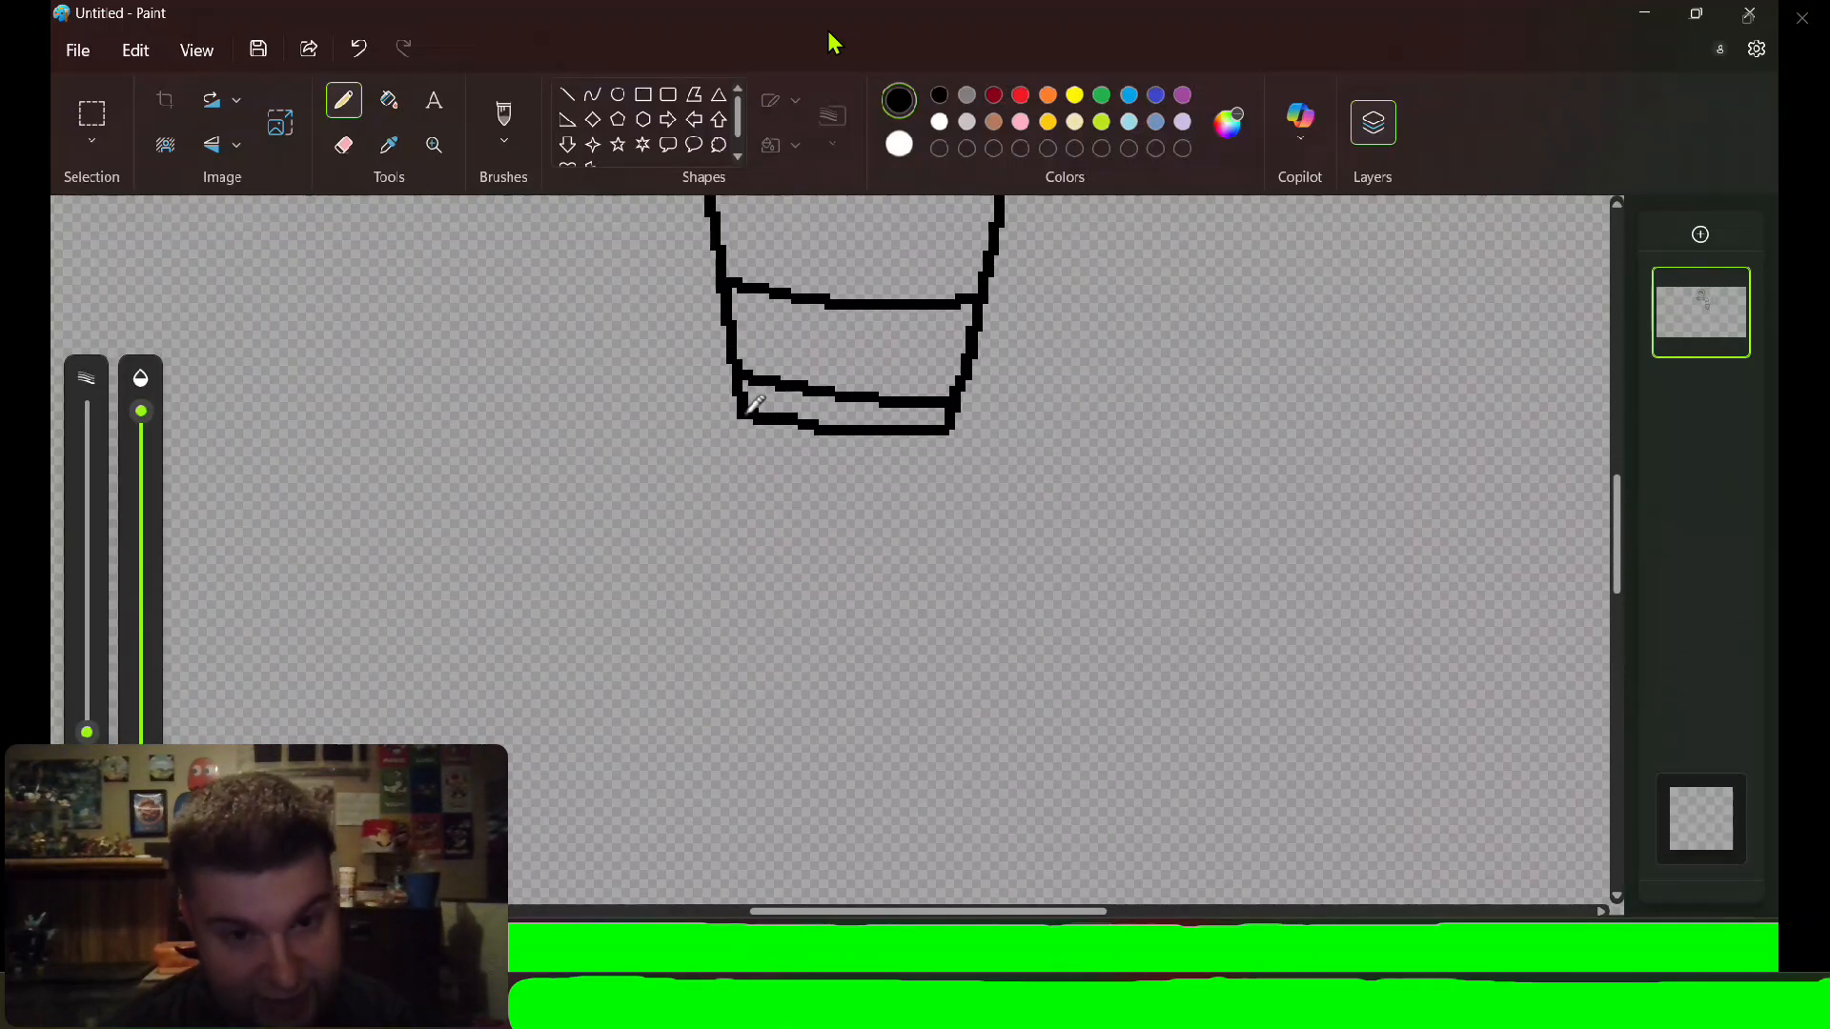
mouse_move(748, 412)
mouse_down()
mouse_move(737, 497)
mouse_move(757, 486)
mouse_move(763, 528)
mouse_move(784, 541)
mouse_move(808, 518)
mouse_move(846, 555)
mouse_move(858, 532)
mouse_move(870, 561)
mouse_move(908, 530)
mouse_move(947, 555)
mouse_move(966, 525)
mouse_move(956, 439)
mouse_up()
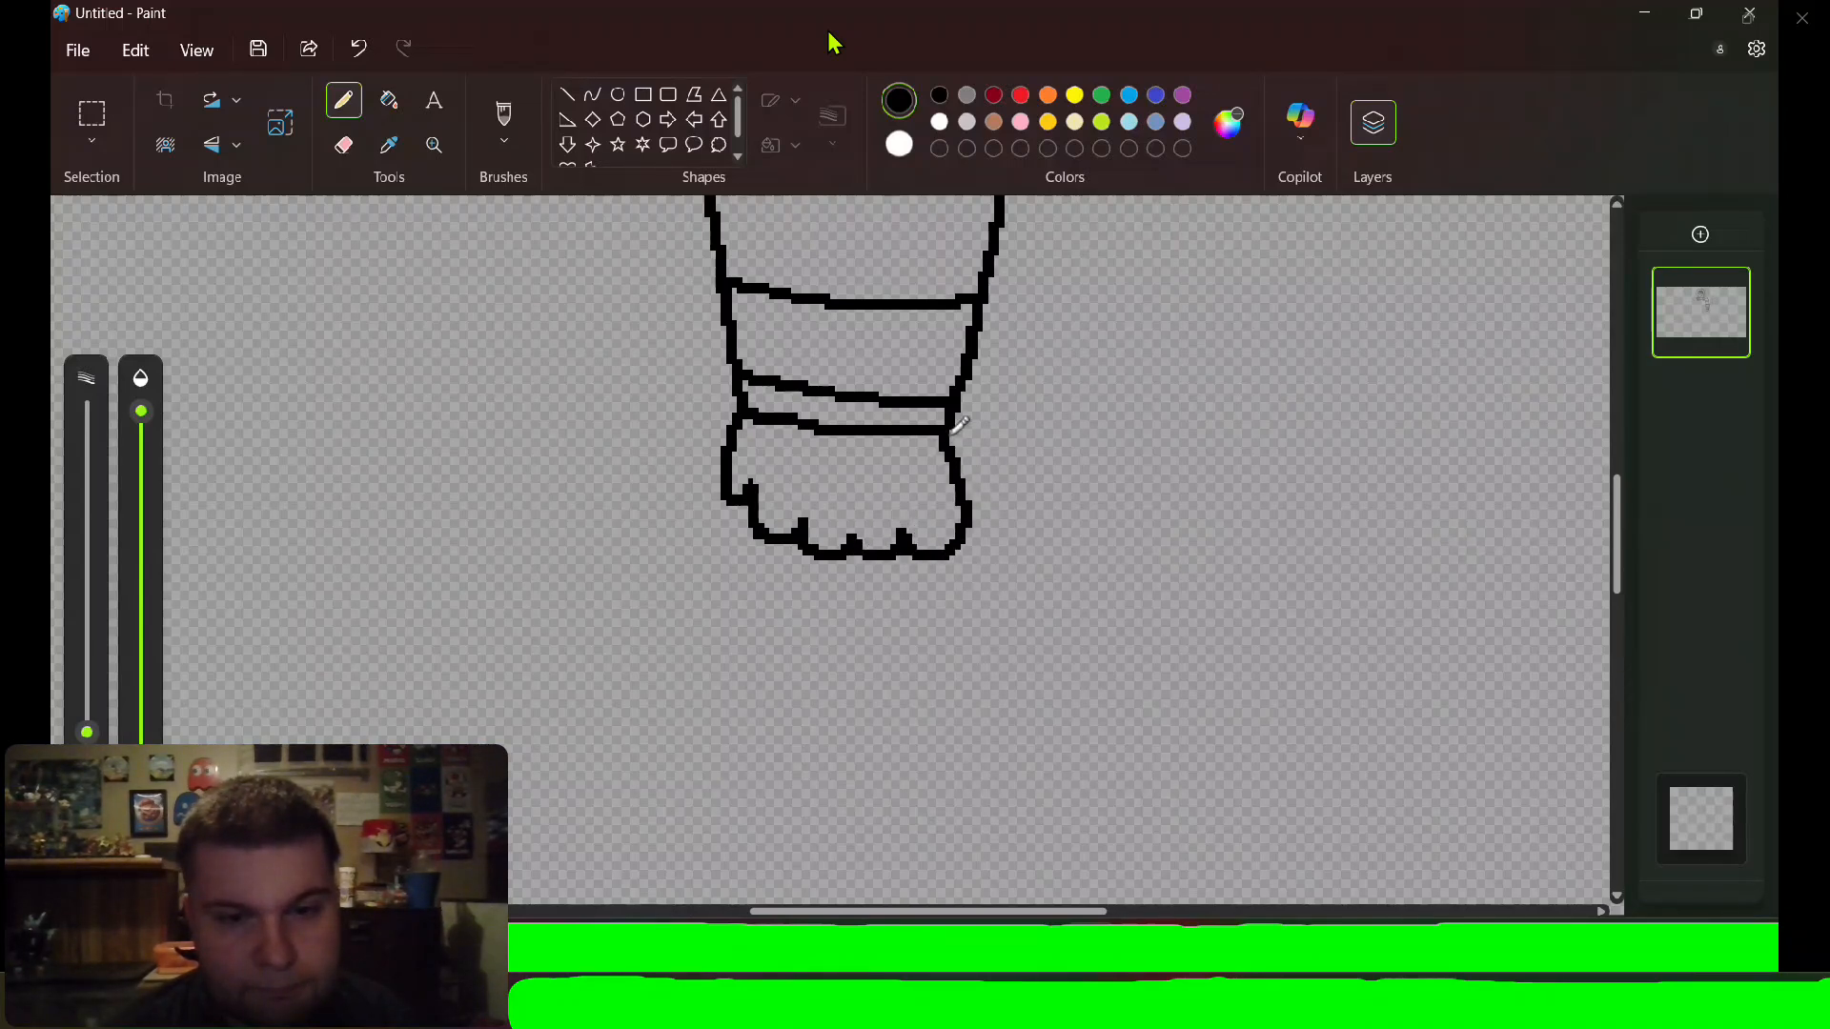
Draw a broad chest outline from the outer ragged strip around to the large arm, with a wavy lower edge peaking at the middle.
scroll(1260, 449, down, 3)
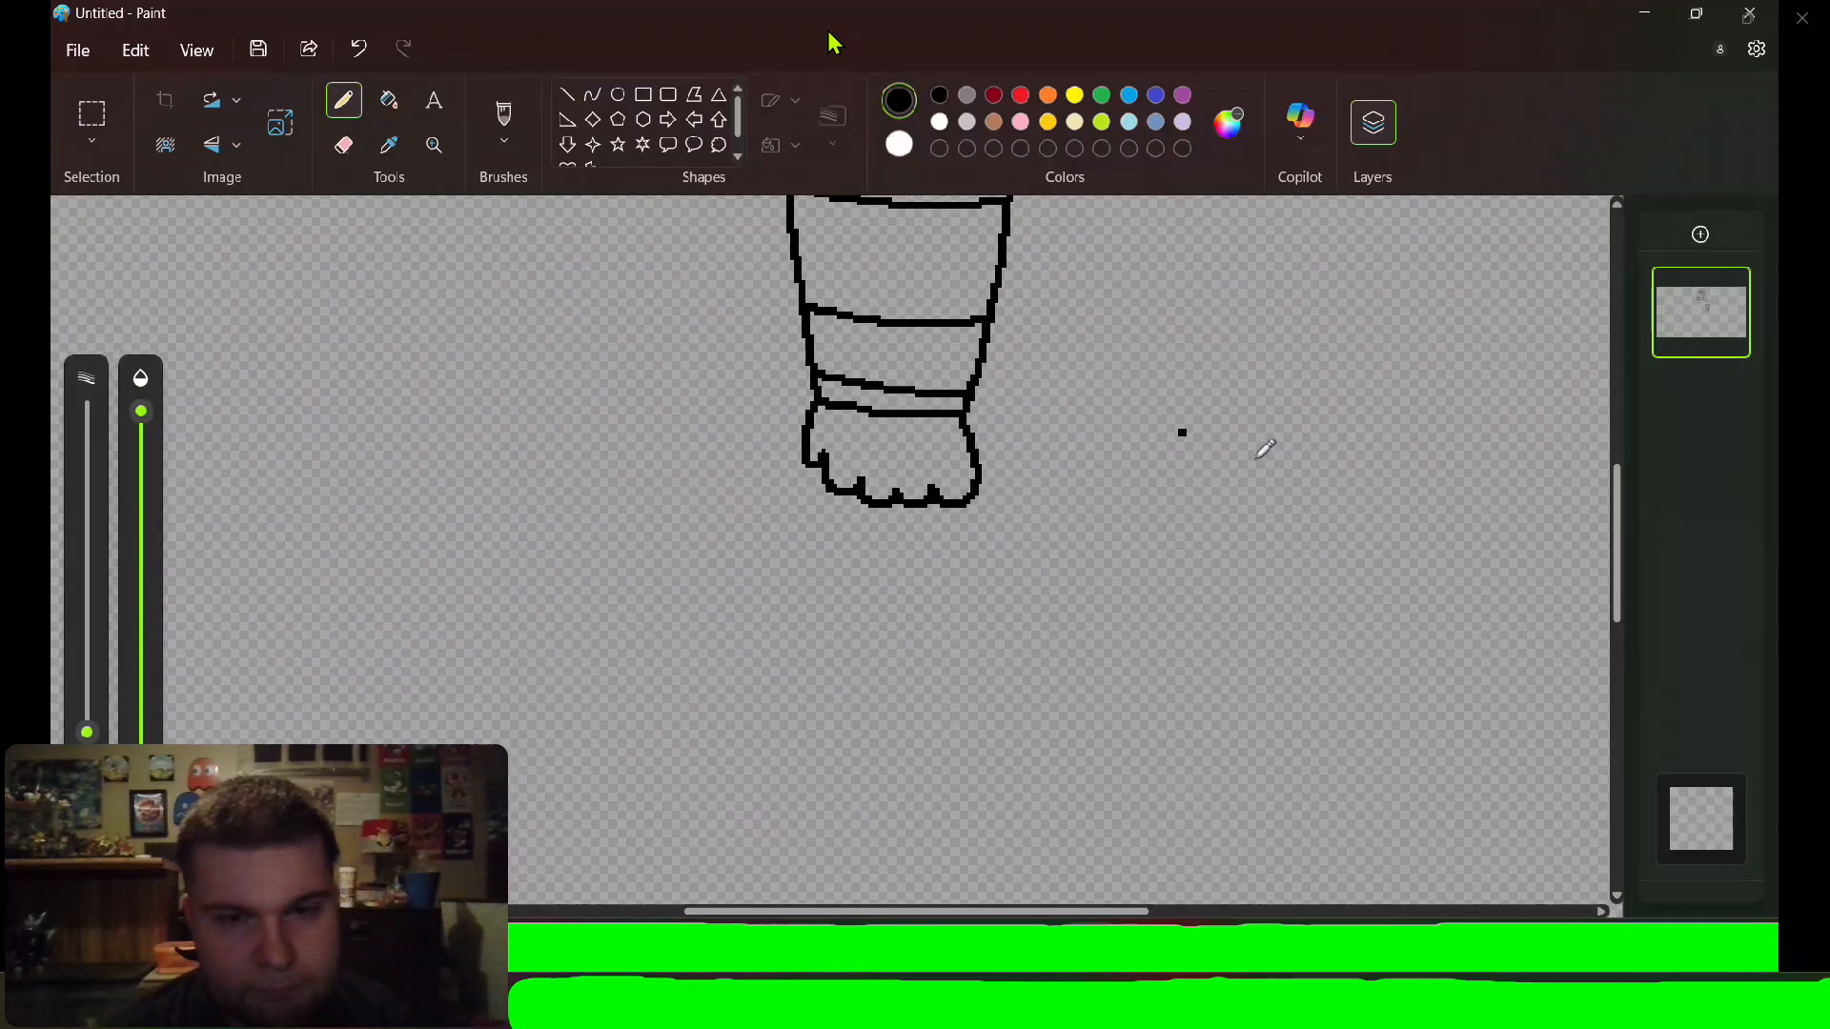
scroll(1265, 449, down, 2)
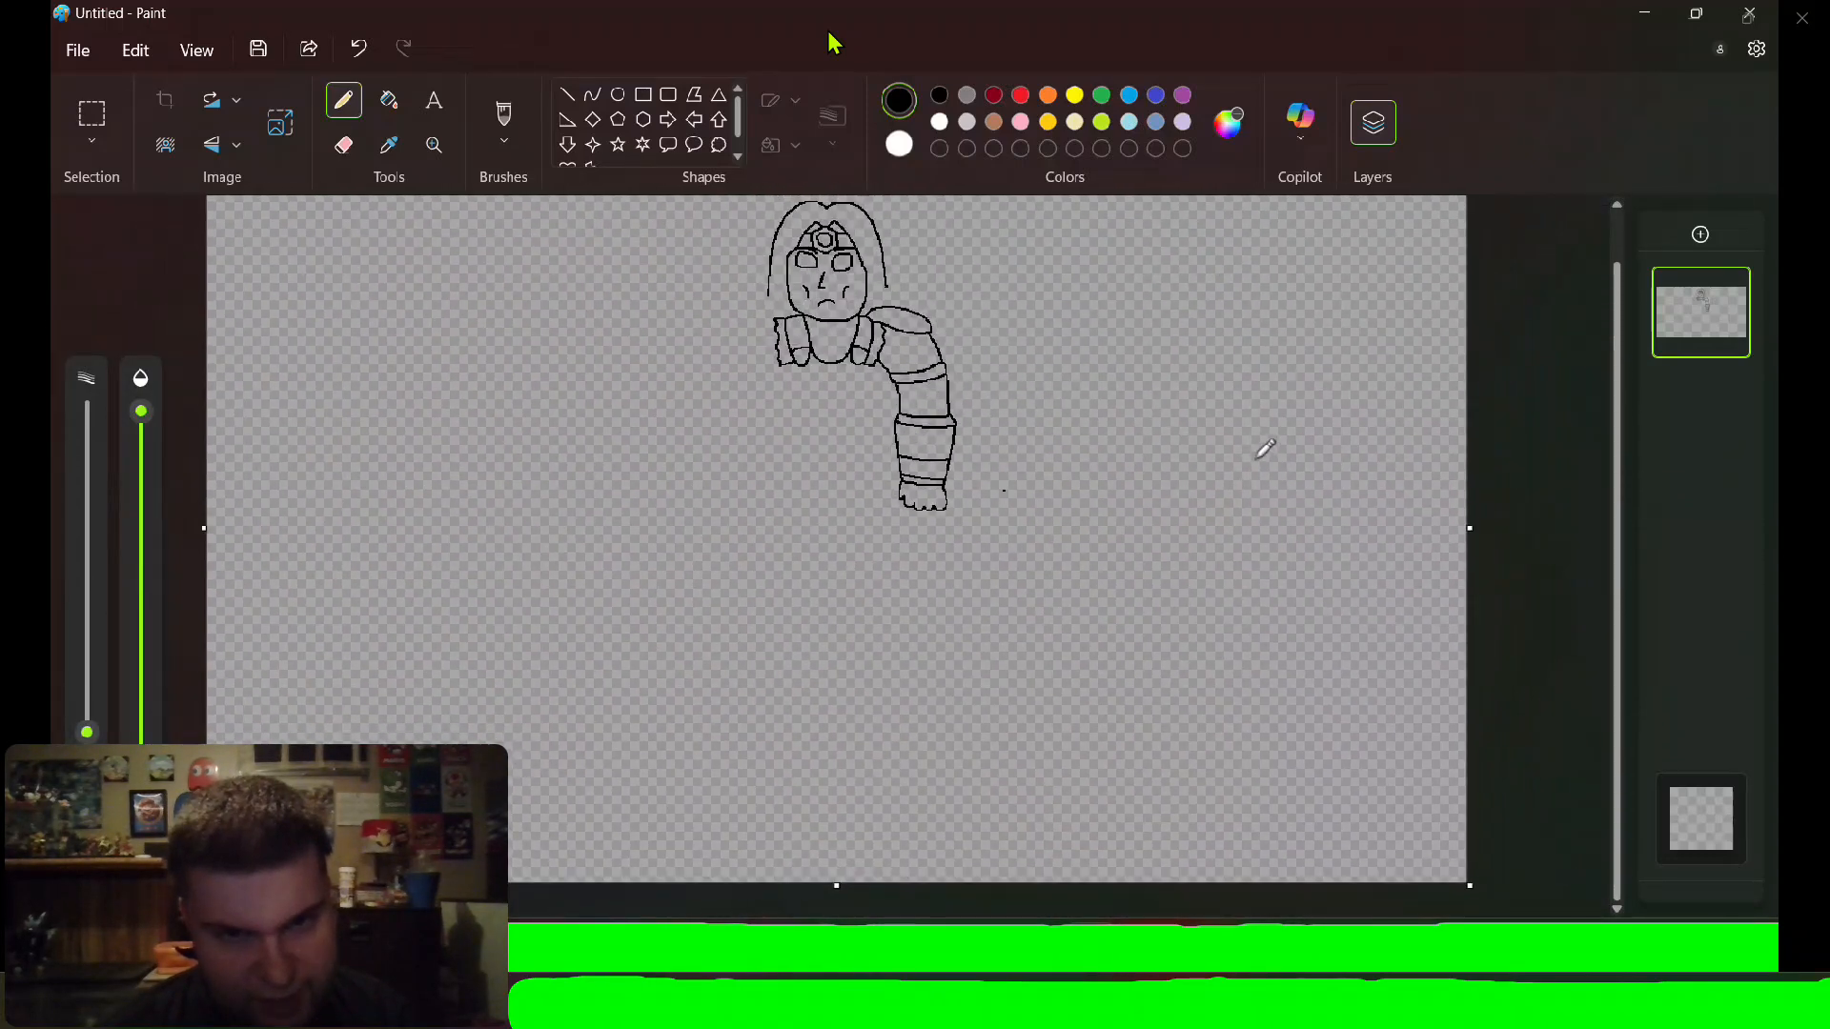
scroll(1046, 381, up, 2)
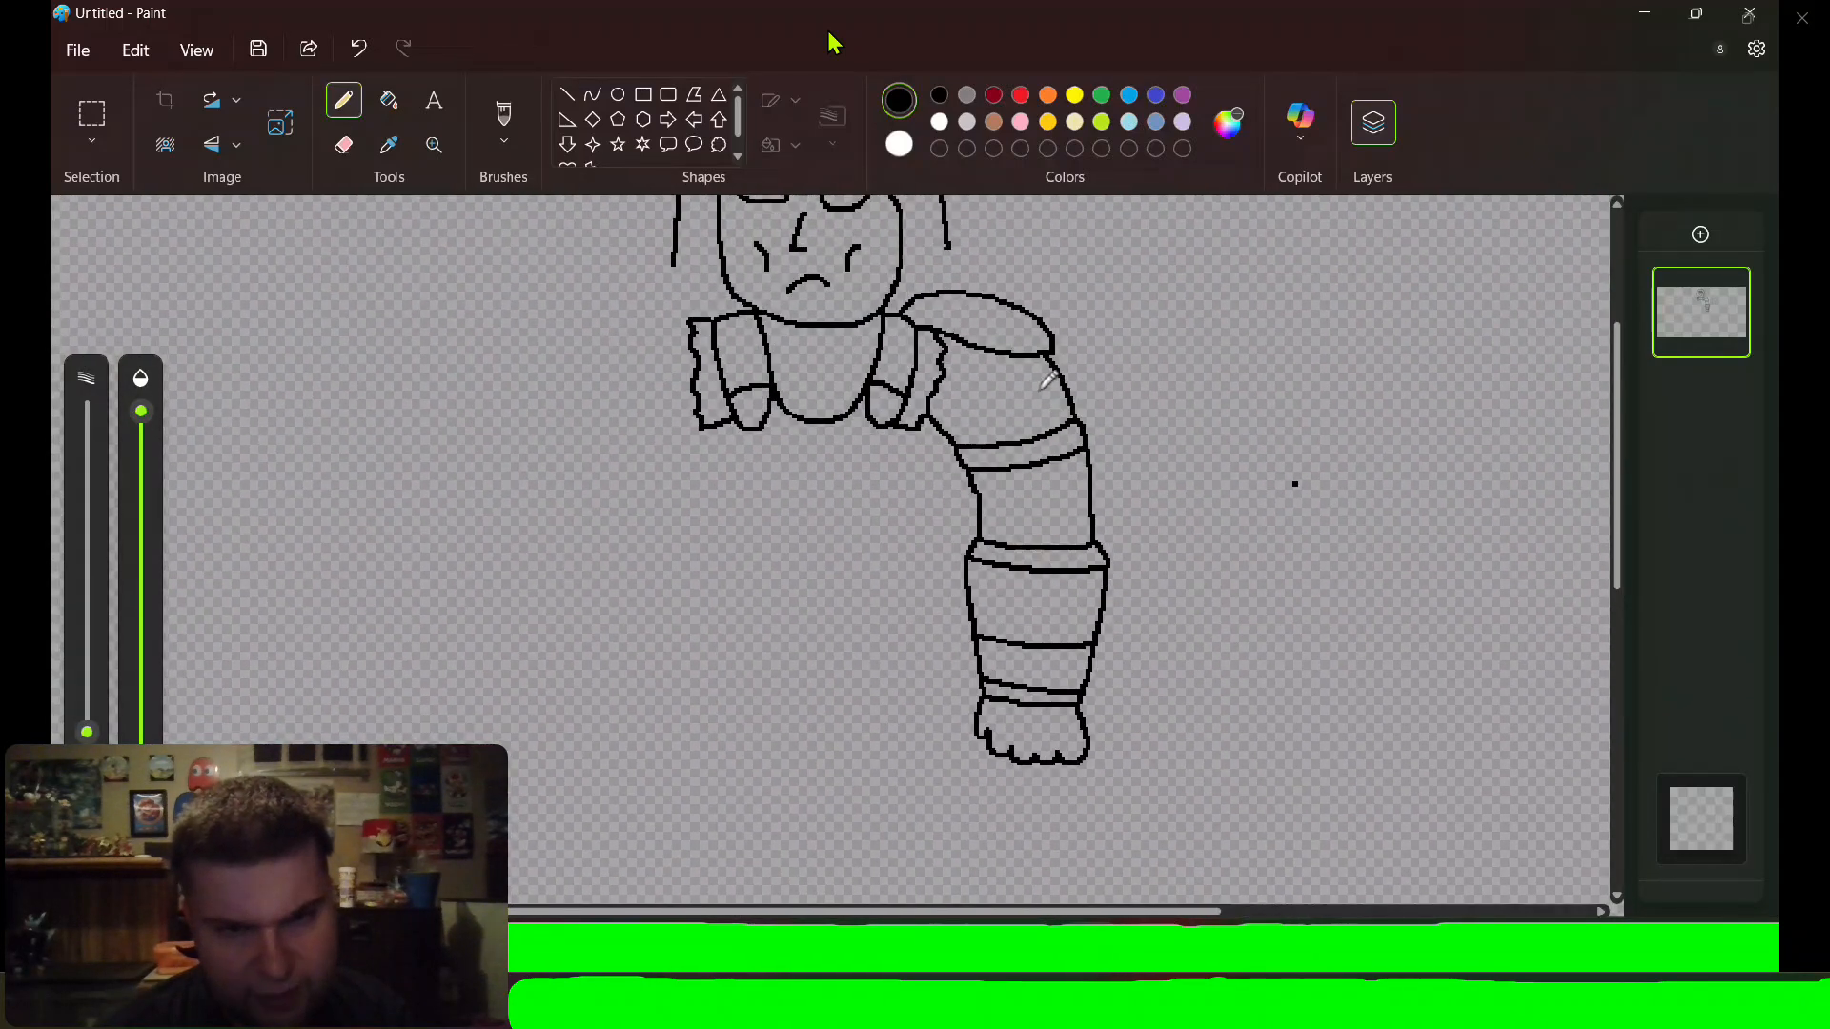
scroll(820, 593, up, 1)
scroll(844, 603, up, 1)
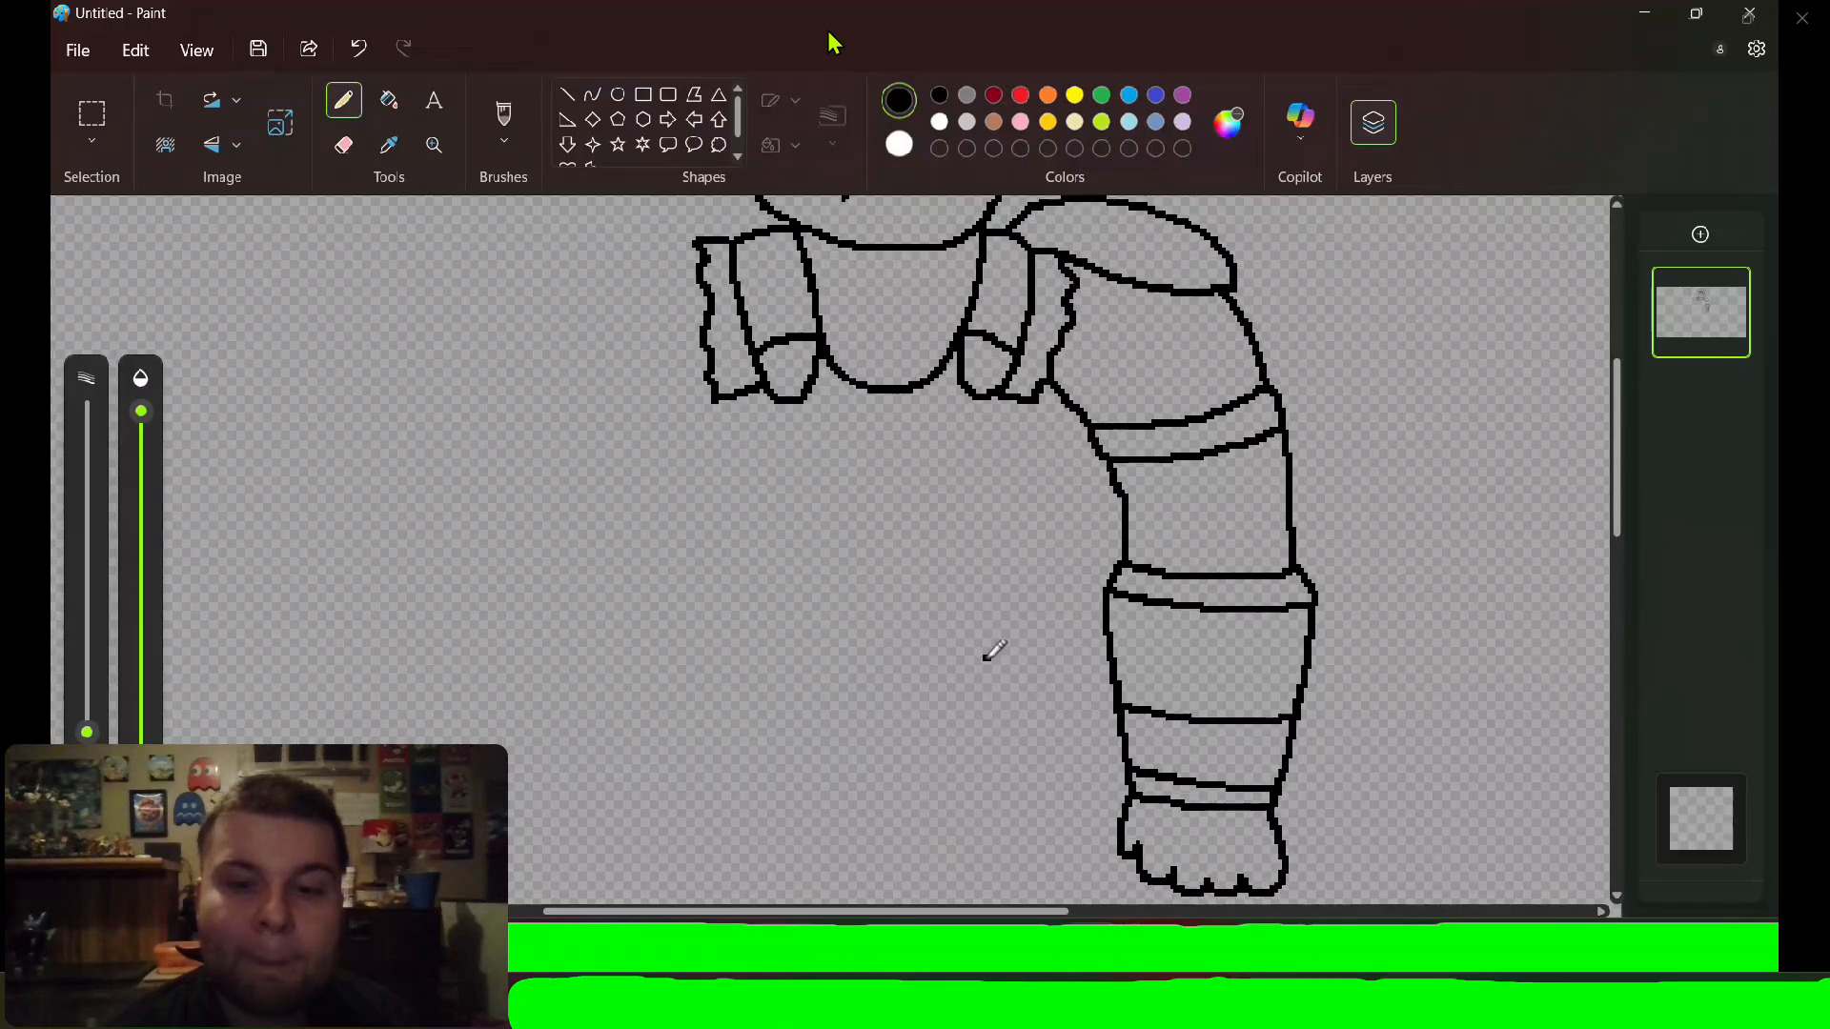
scroll(1010, 667, up, 1)
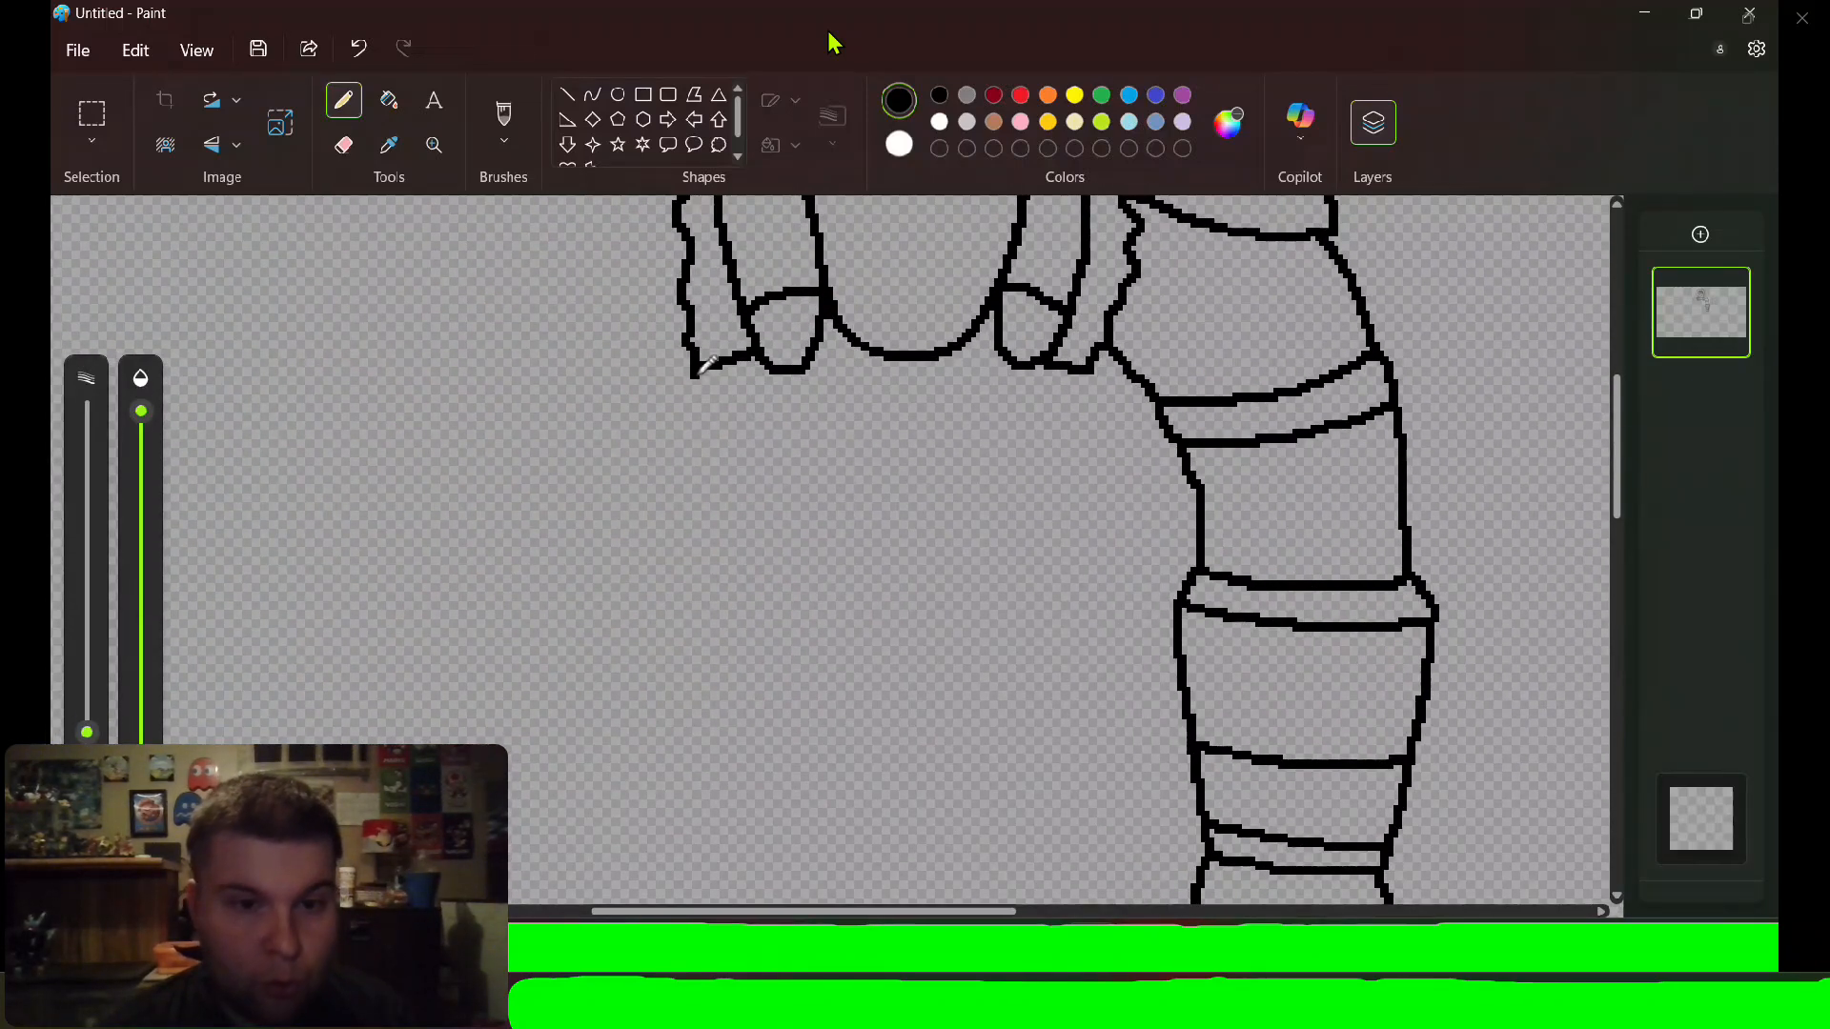
mouse_move(692, 382)
mouse_down()
mouse_move(716, 556)
mouse_move(753, 609)
mouse_move(814, 634)
mouse_move(934, 609)
mouse_move(1075, 636)
mouse_move(1129, 567)
mouse_move(1156, 374)
mouse_up()
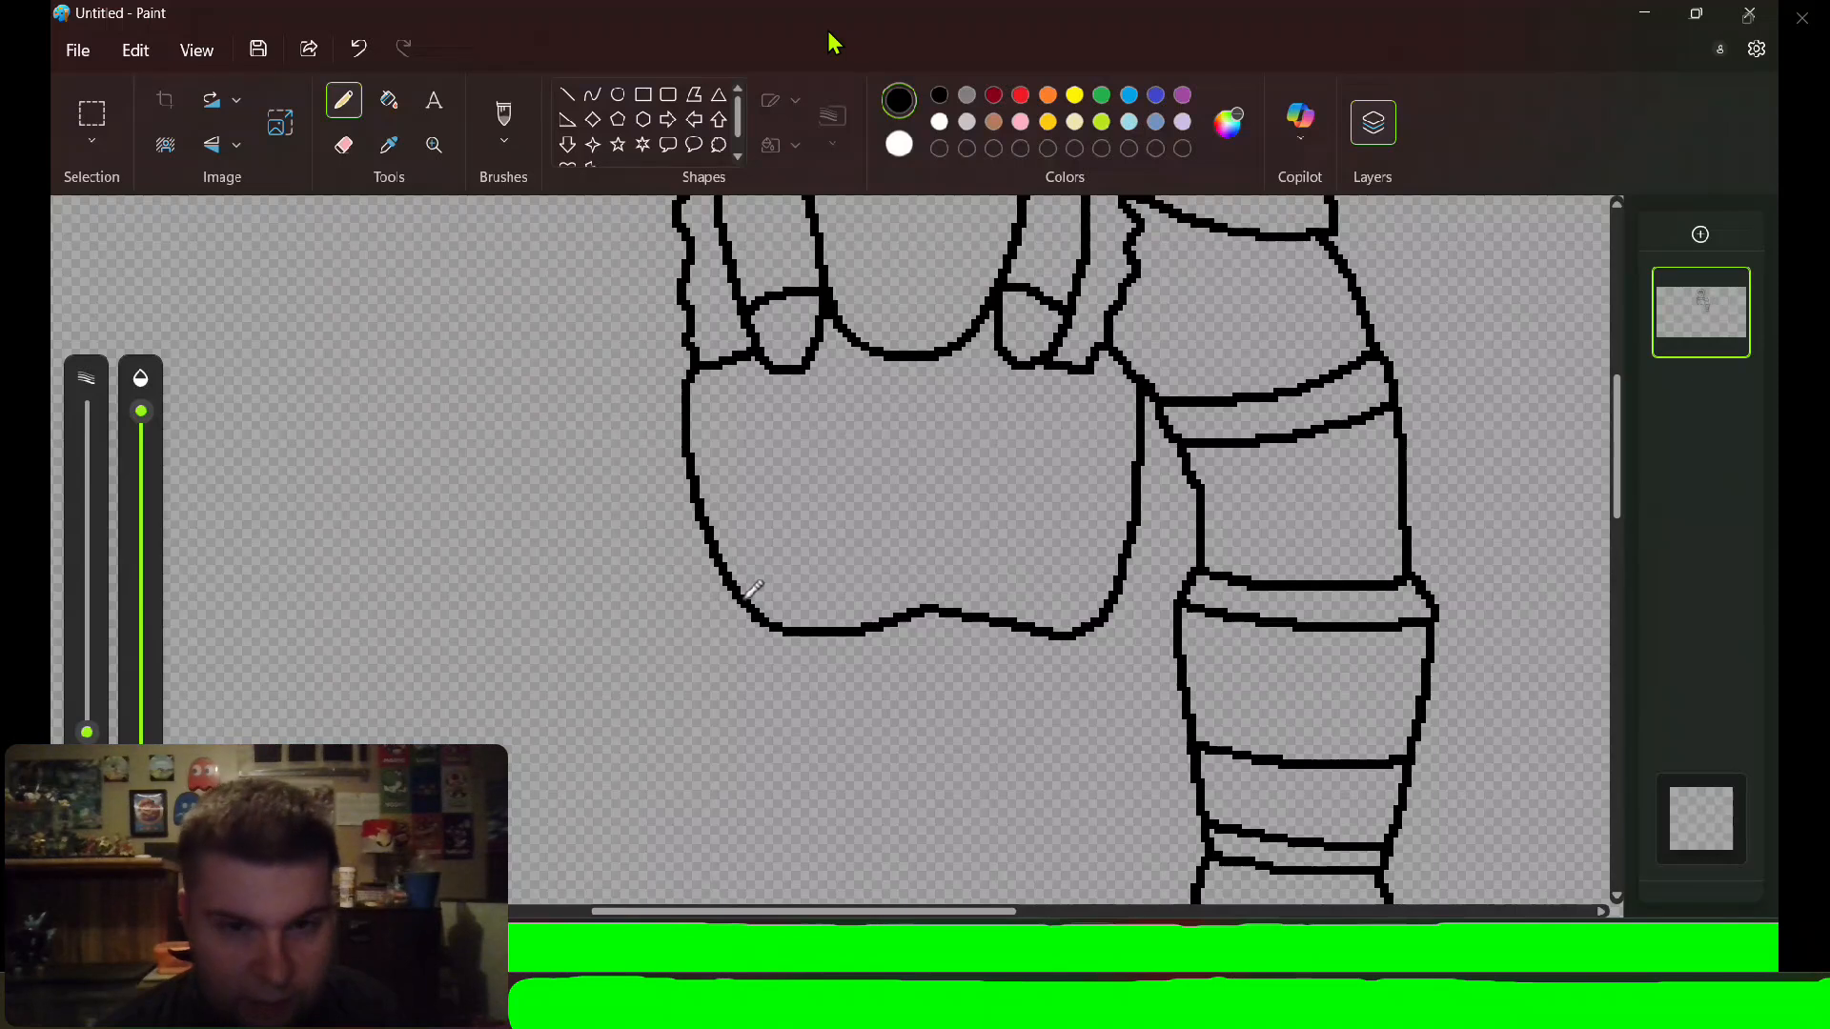
Draw mirrored notched contours inside the chest, closing the middle notches into a rounded clasp split by a horizontal line.
mouse_move(749, 595)
mouse_down()
mouse_move(871, 576)
mouse_move(903, 545)
mouse_move(901, 508)
mouse_move(875, 504)
mouse_move(869, 476)
mouse_move(876, 437)
mouse_move(898, 434)
mouse_move(895, 384)
mouse_move(829, 340)
mouse_up()
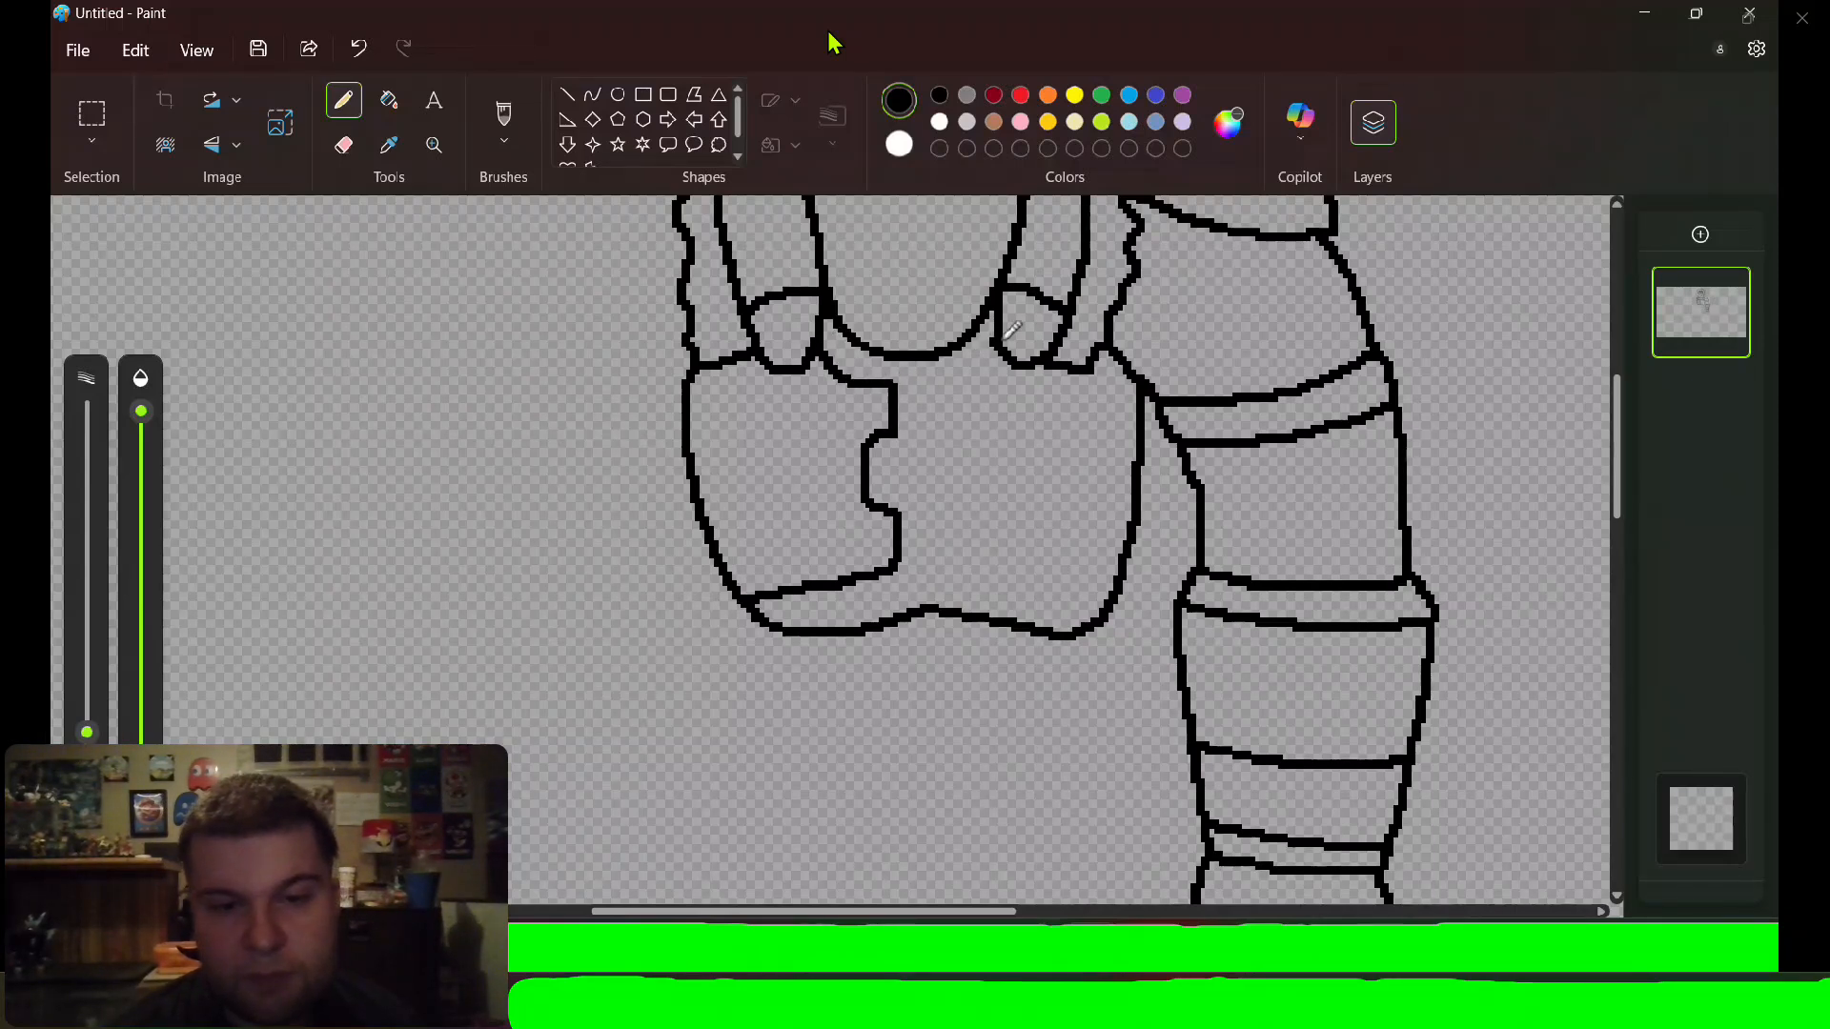
mouse_move(999, 346)
mouse_down()
mouse_move(946, 389)
mouse_move(984, 478)
mouse_move(956, 513)
mouse_move(964, 561)
mouse_move(1093, 603)
mouse_up()
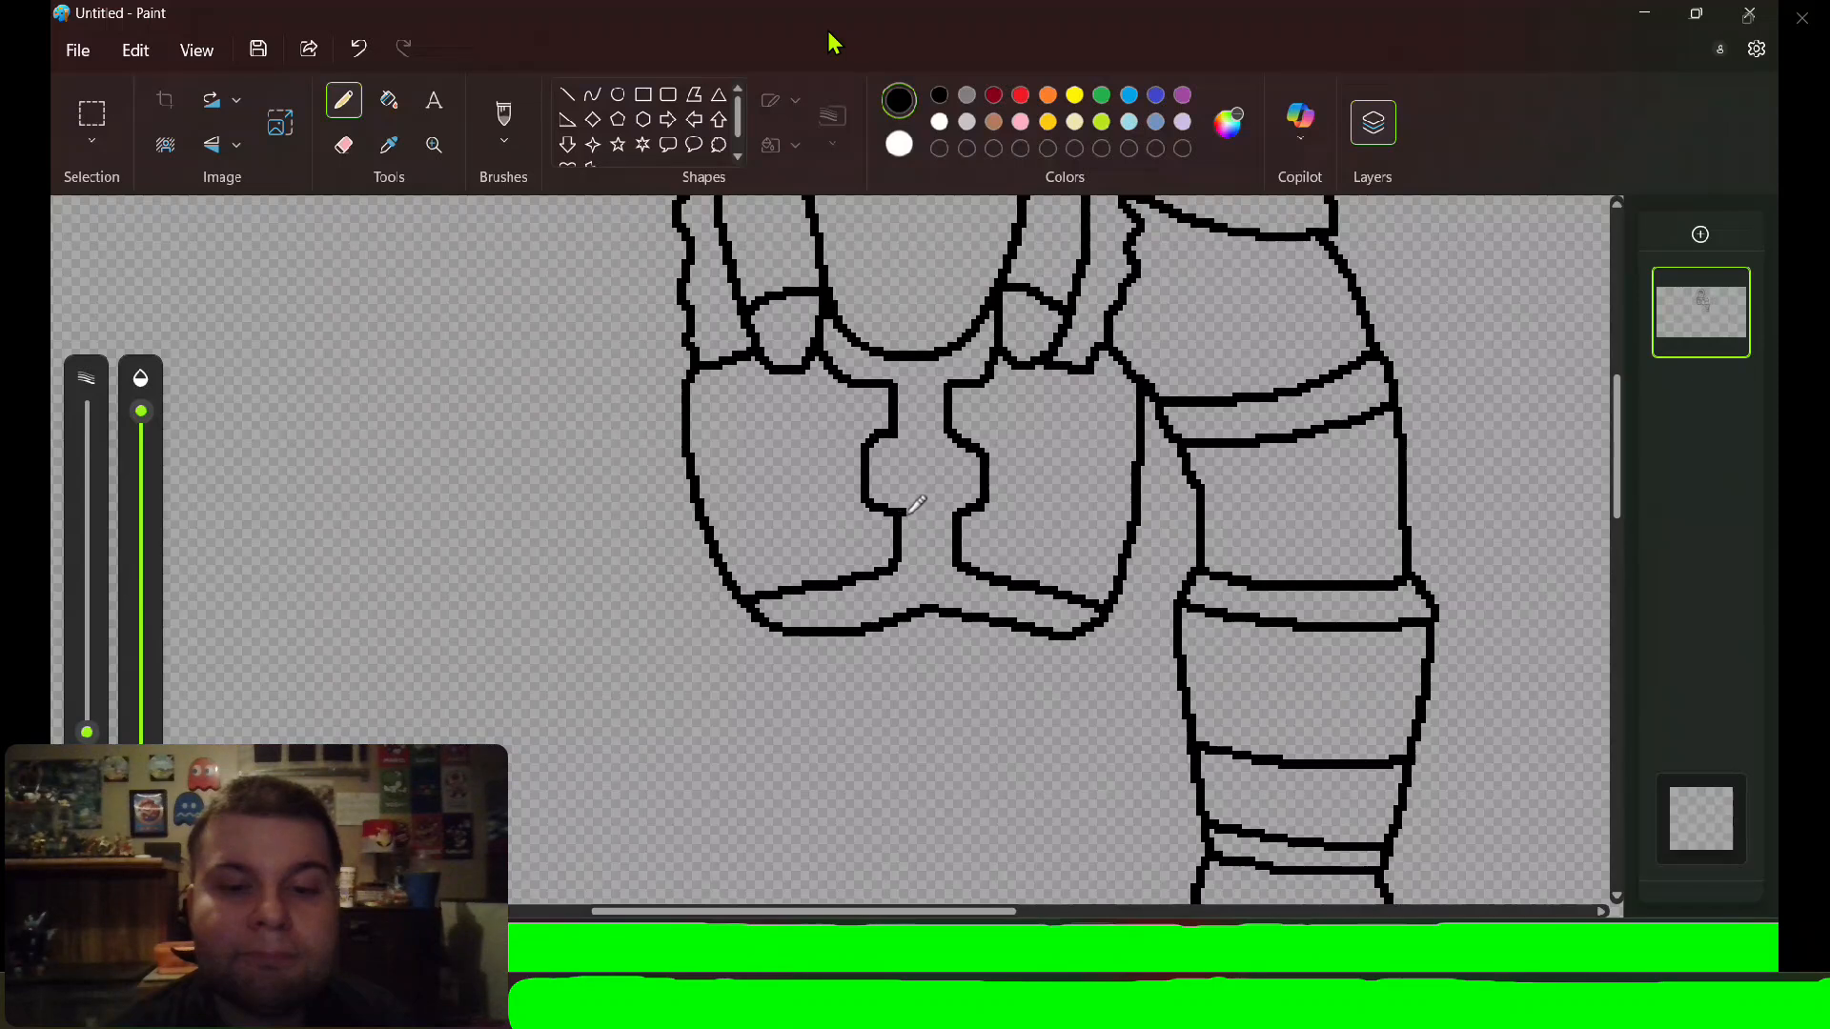
drag(912, 515, 957, 516)
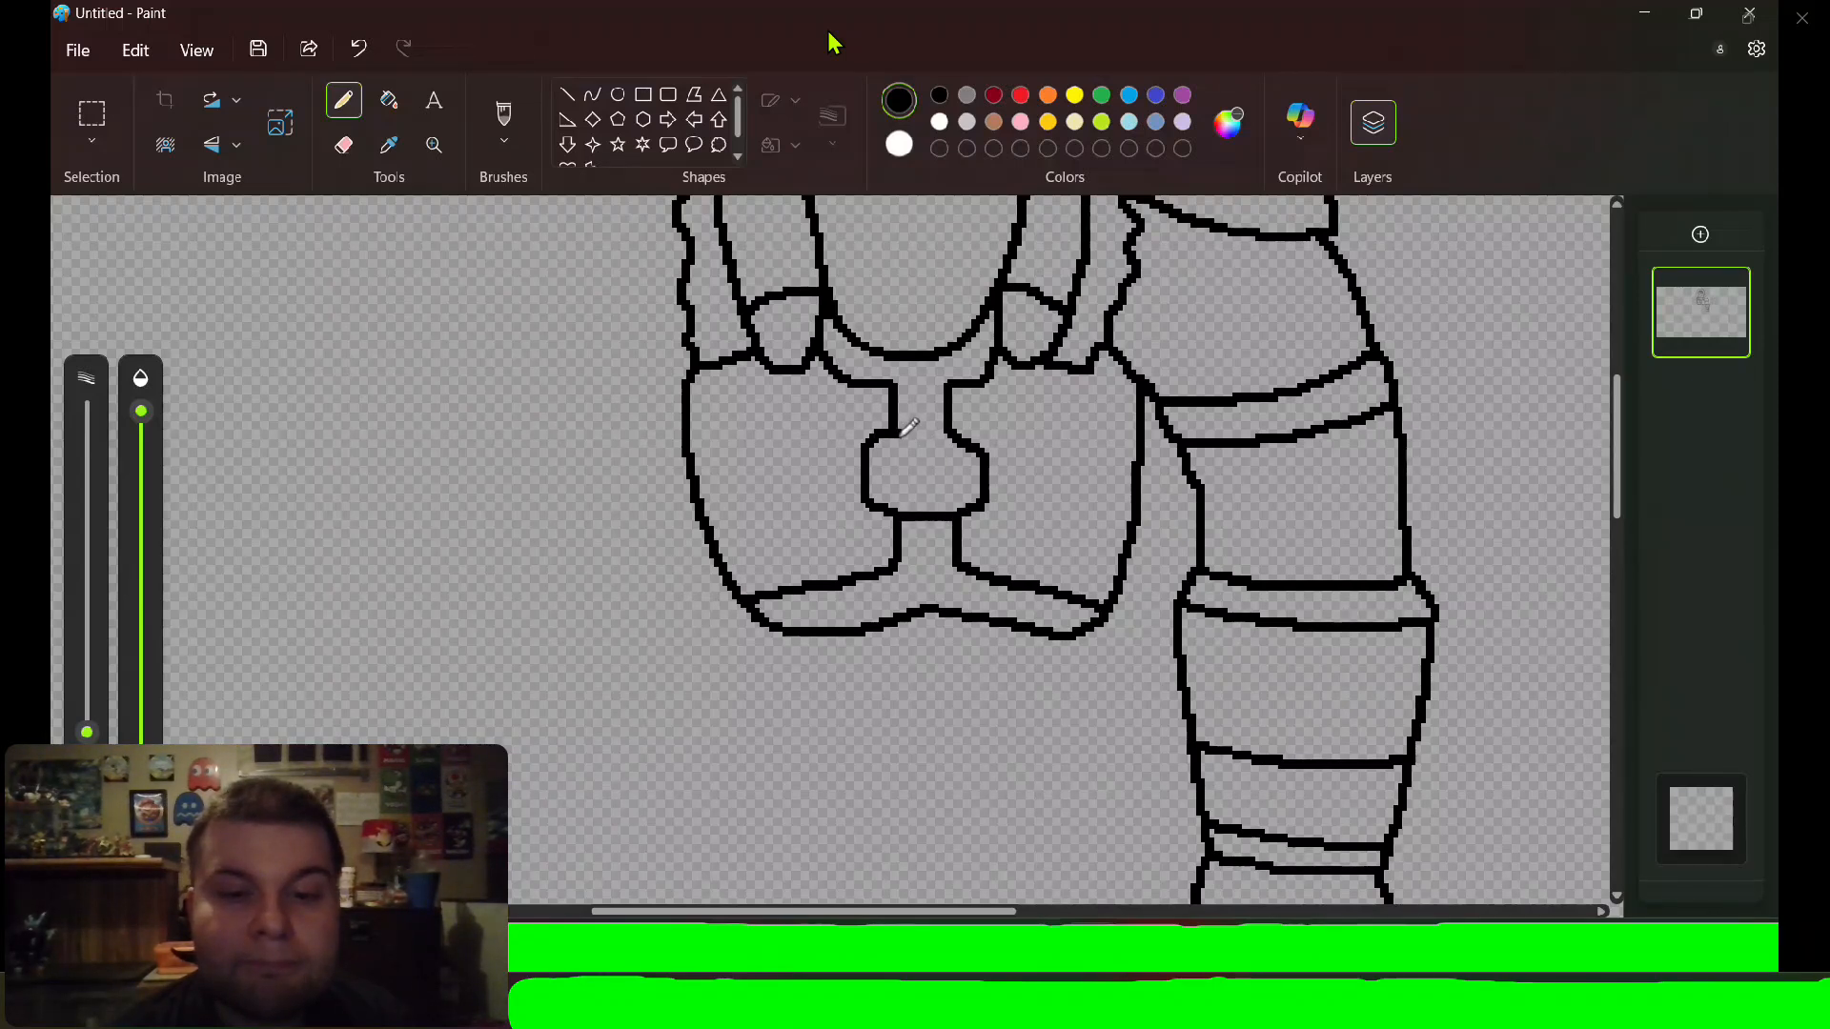
mouse_move(902, 434)
mouse_down()
mouse_move(957, 436)
mouse_move(916, 475)
mouse_move(985, 493)
mouse_up()
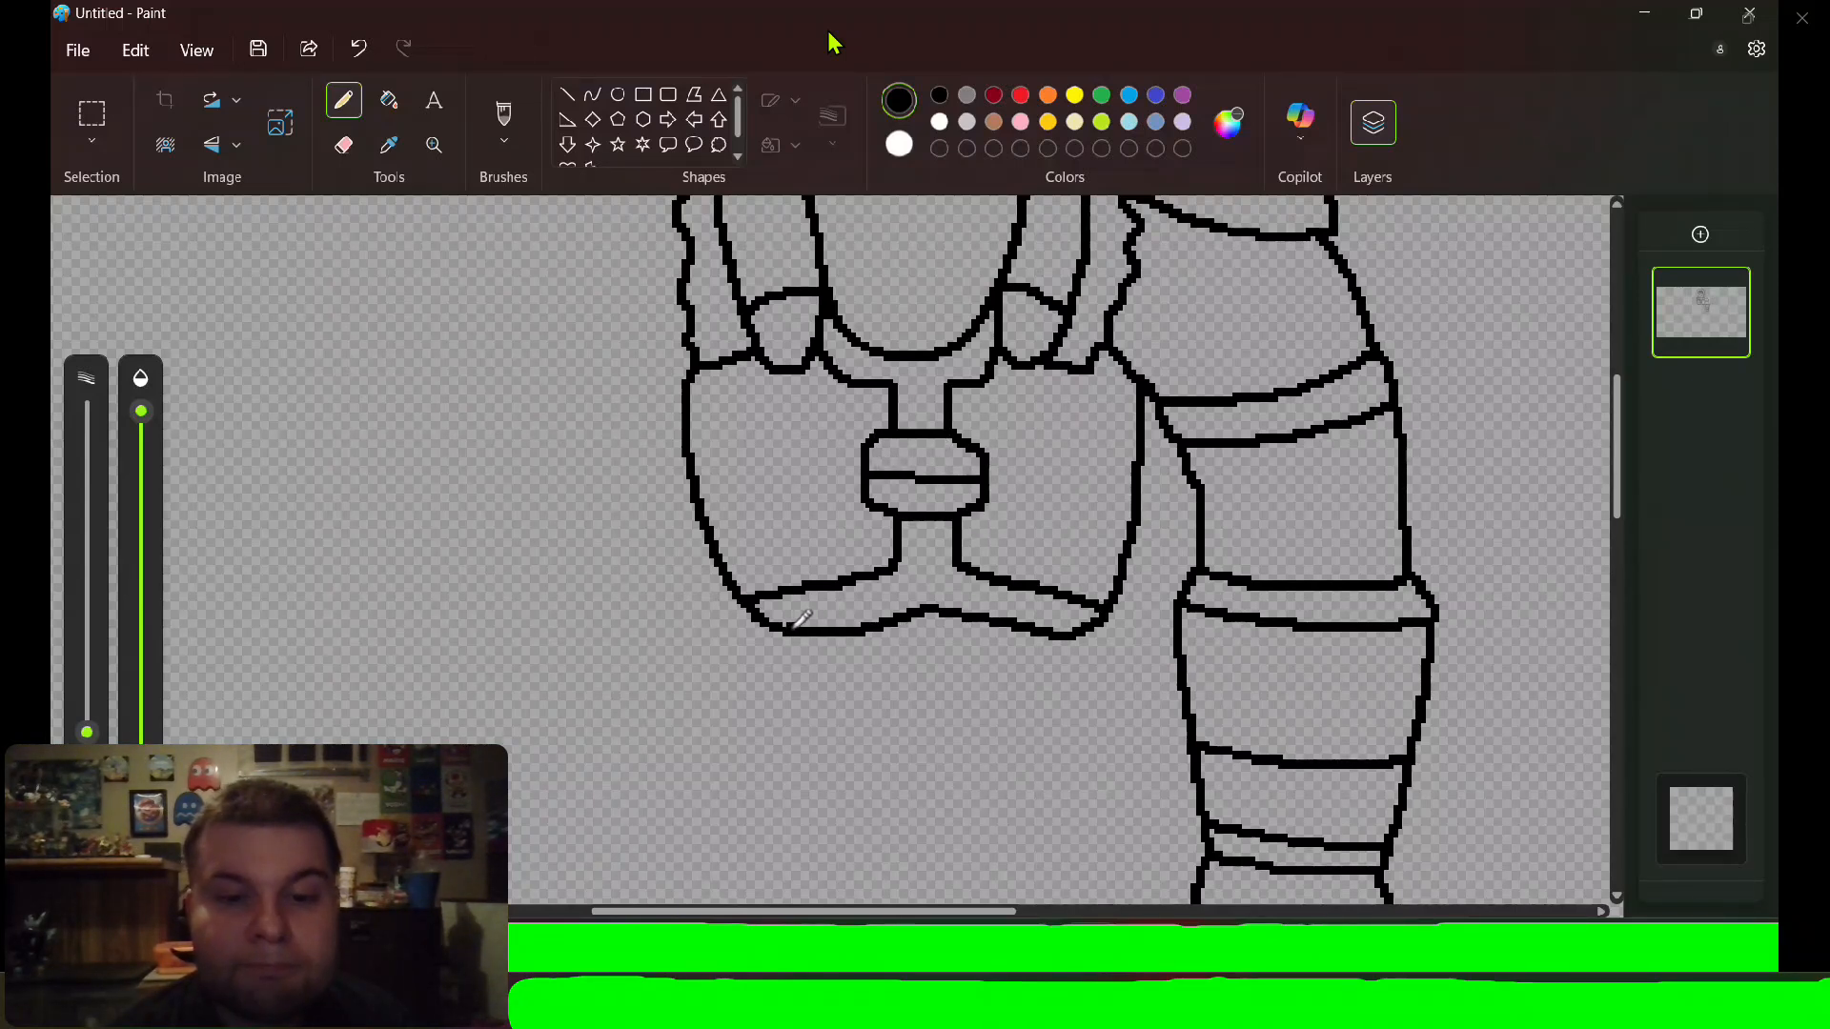
Draw the waist shape below the chest, with two rounded hip panels hanging from it and a short strip joining them.
mouse_move(780, 624)
mouse_down()
mouse_move(794, 668)
mouse_move(967, 718)
mouse_move(1071, 683)
mouse_move(1089, 629)
mouse_up()
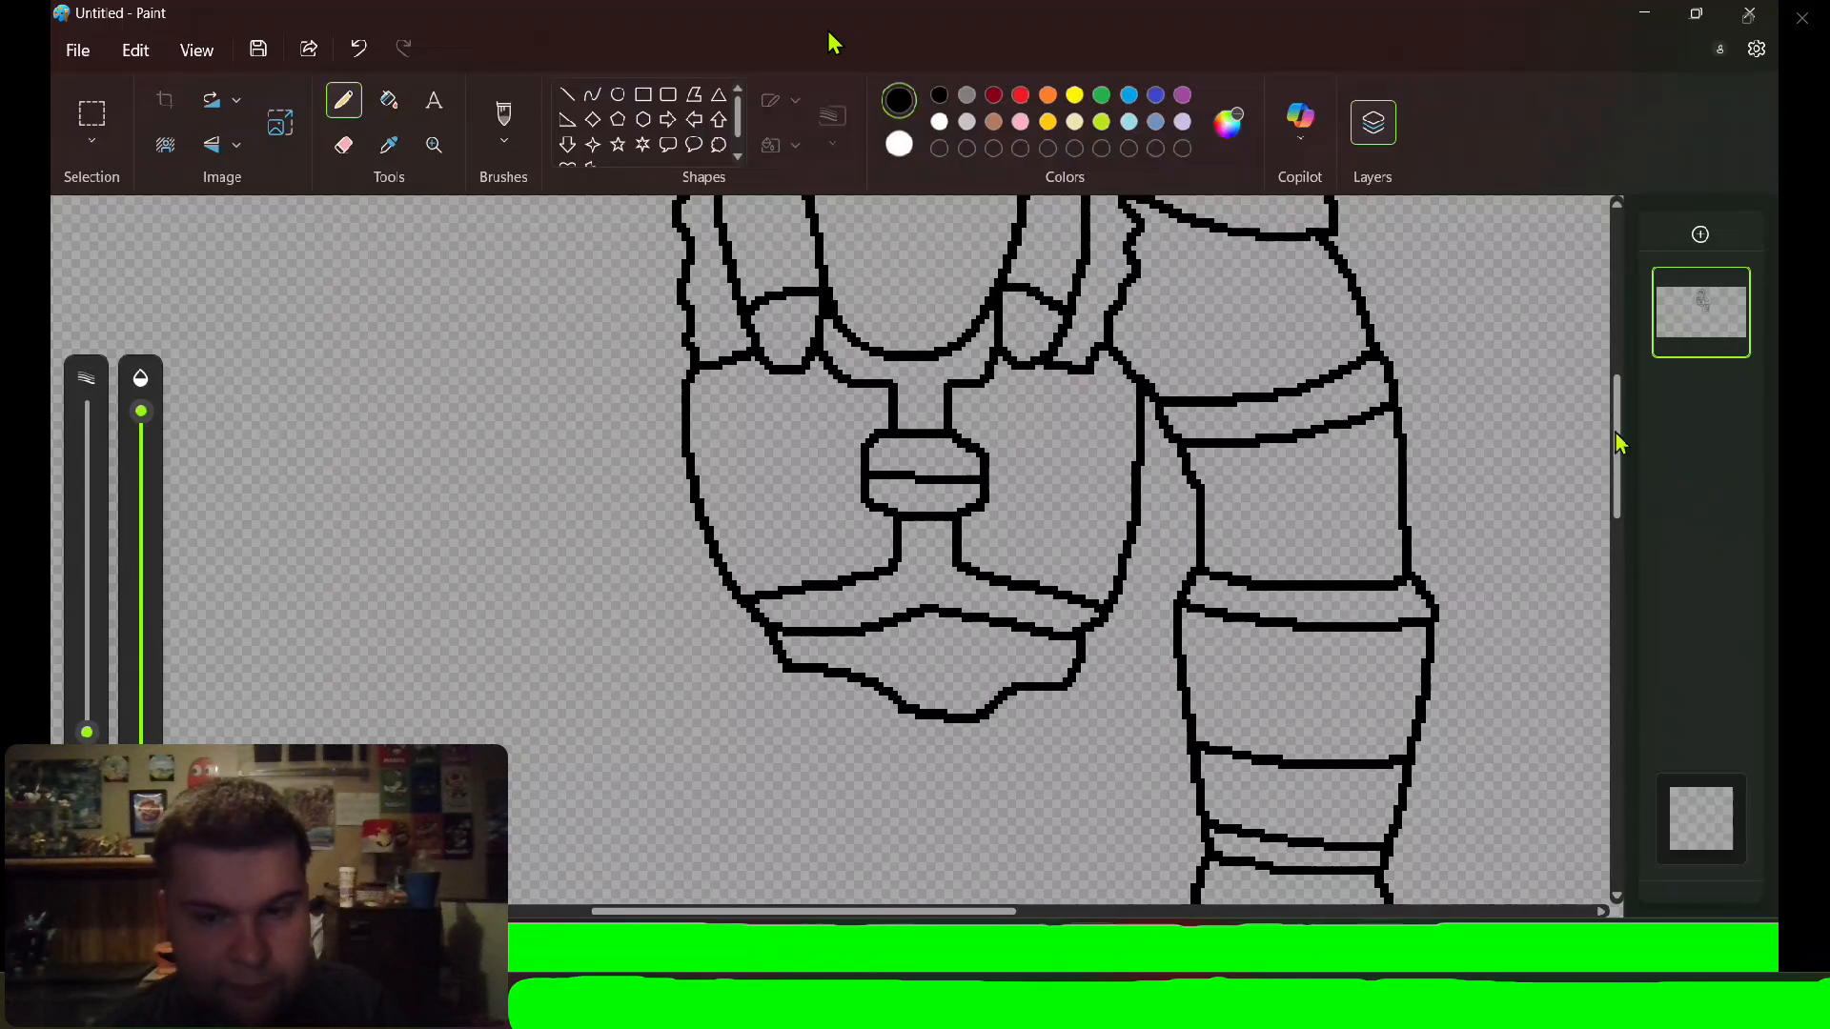
drag(1618, 441, 1618, 512)
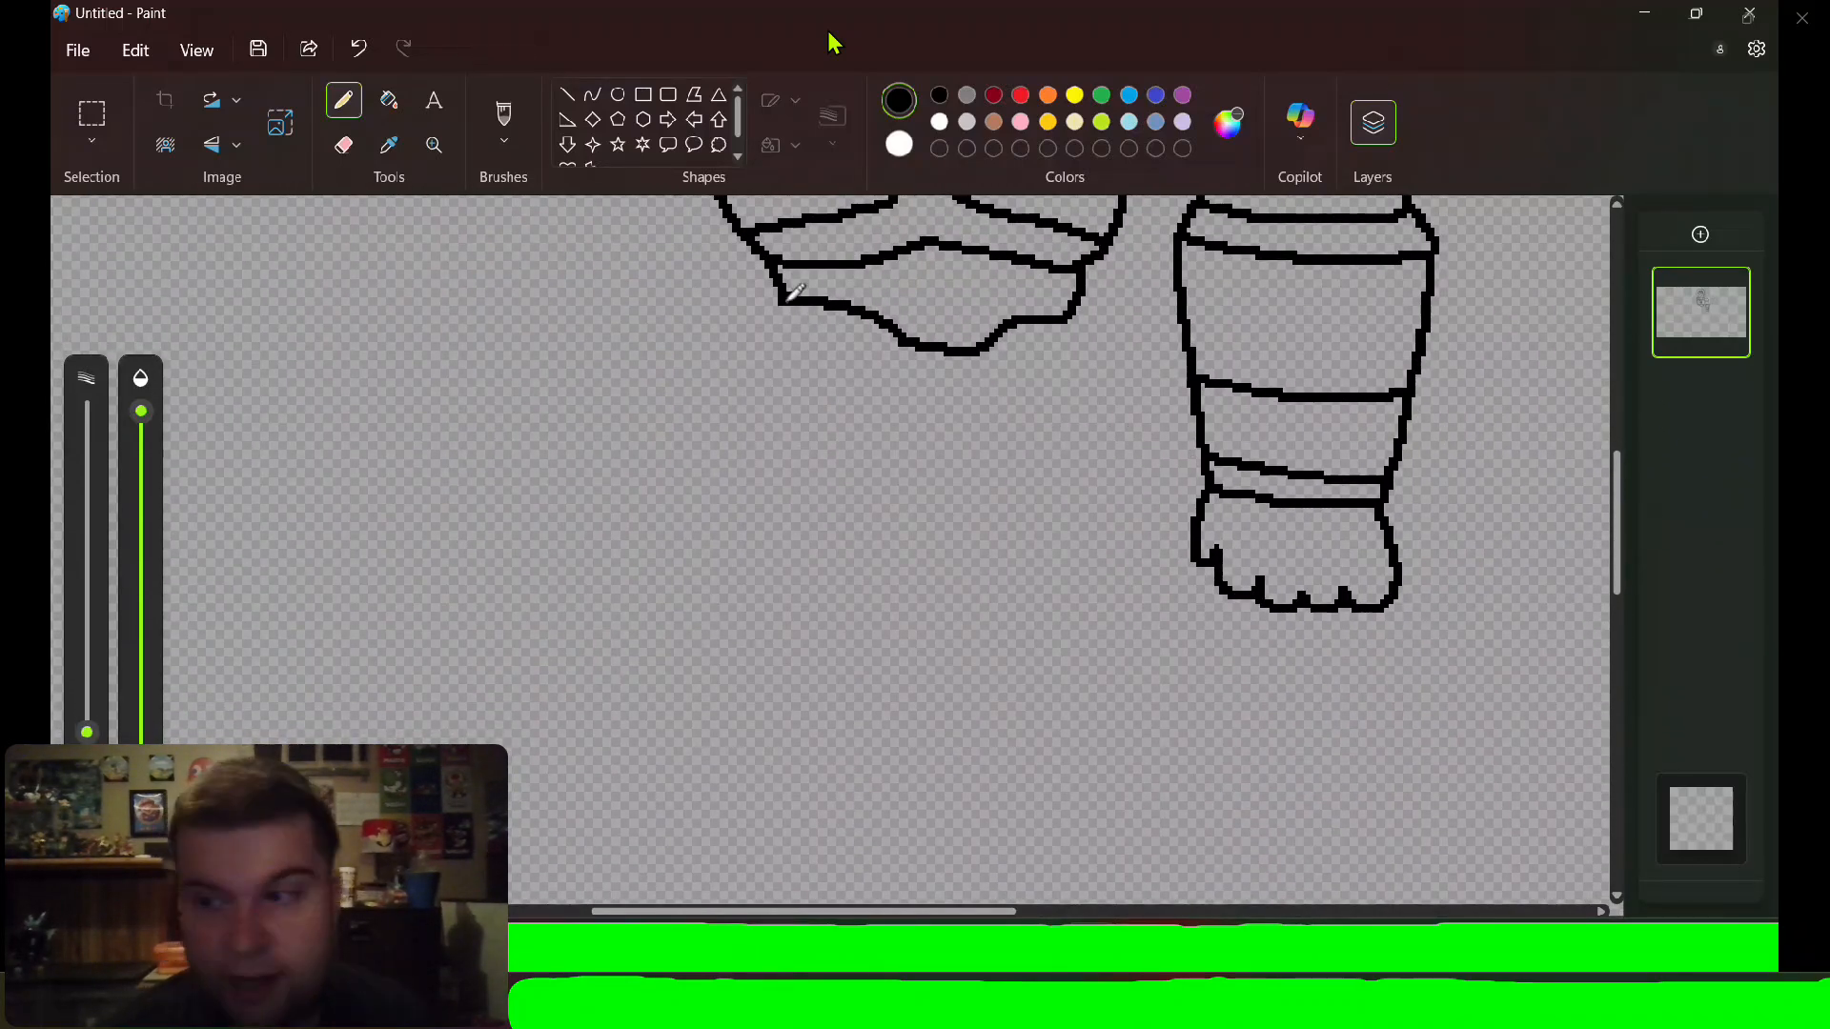
mouse_move(787, 295)
mouse_down()
mouse_move(749, 401)
mouse_move(783, 455)
mouse_move(870, 450)
mouse_move(909, 347)
mouse_move(989, 360)
mouse_move(1016, 450)
mouse_move(1061, 478)
mouse_move(1099, 414)
mouse_move(1080, 313)
mouse_up()
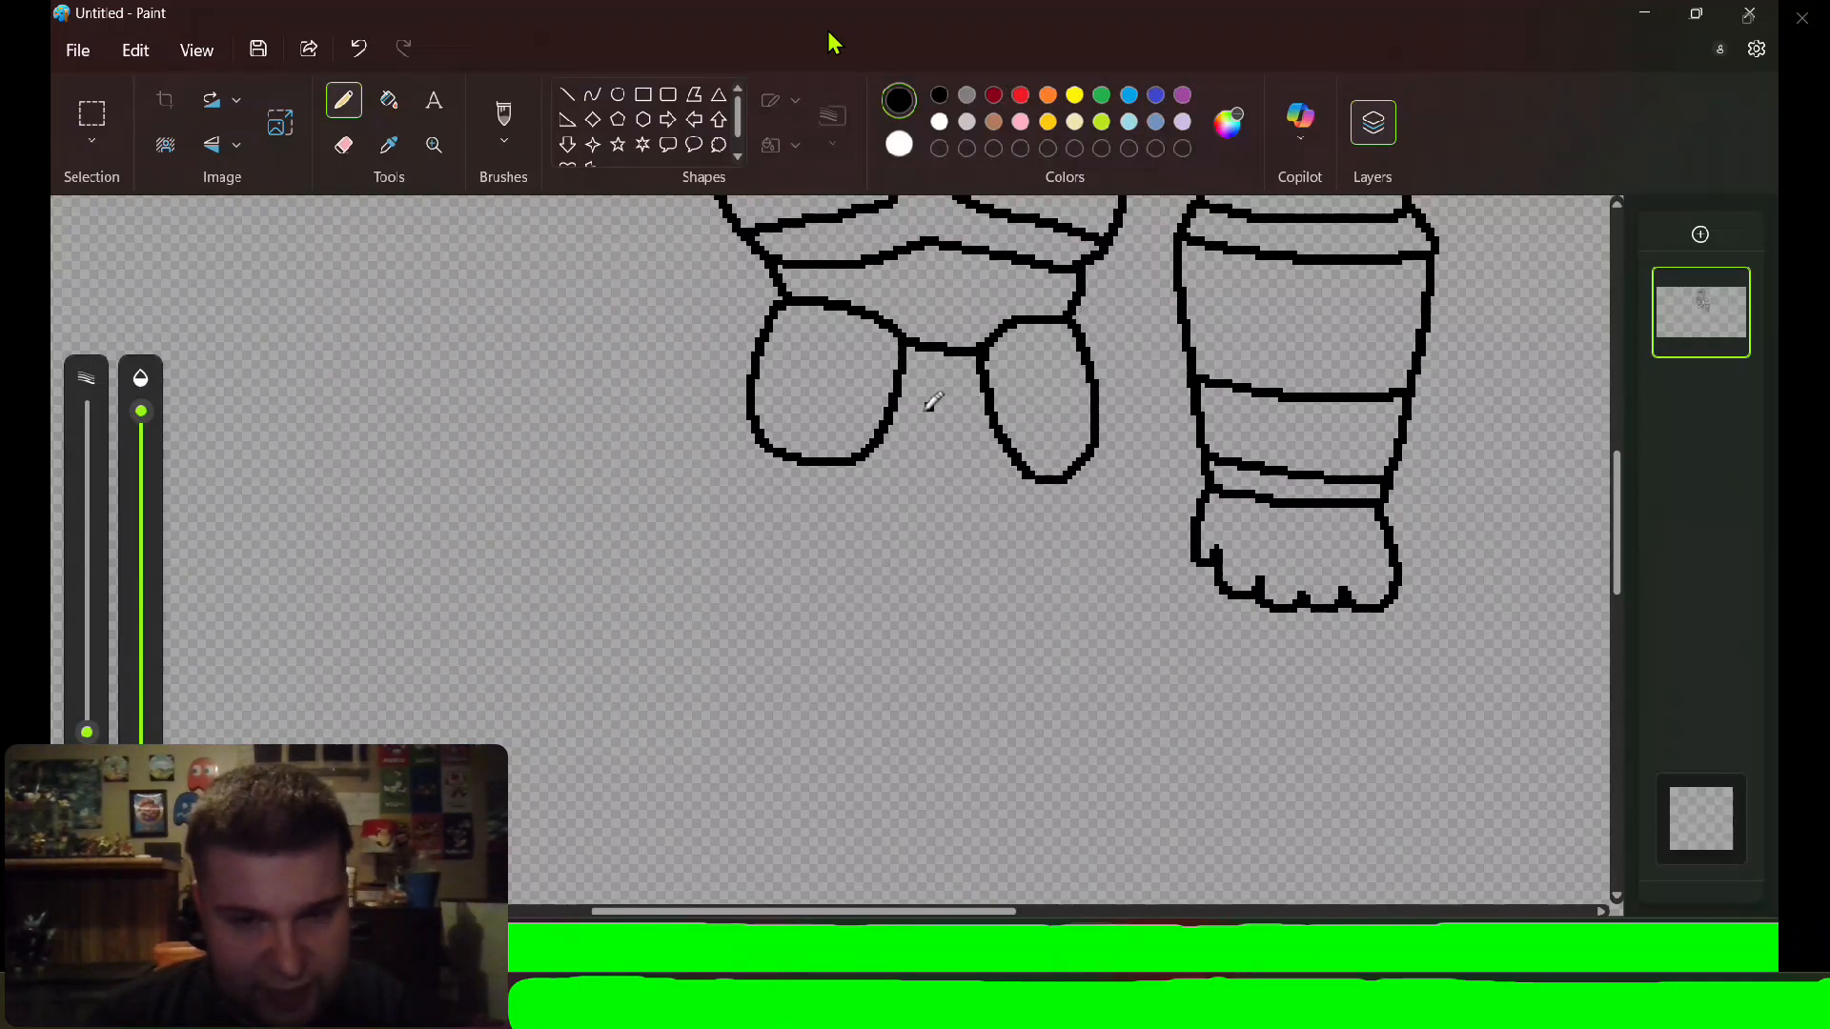
drag(921, 399, 987, 401)
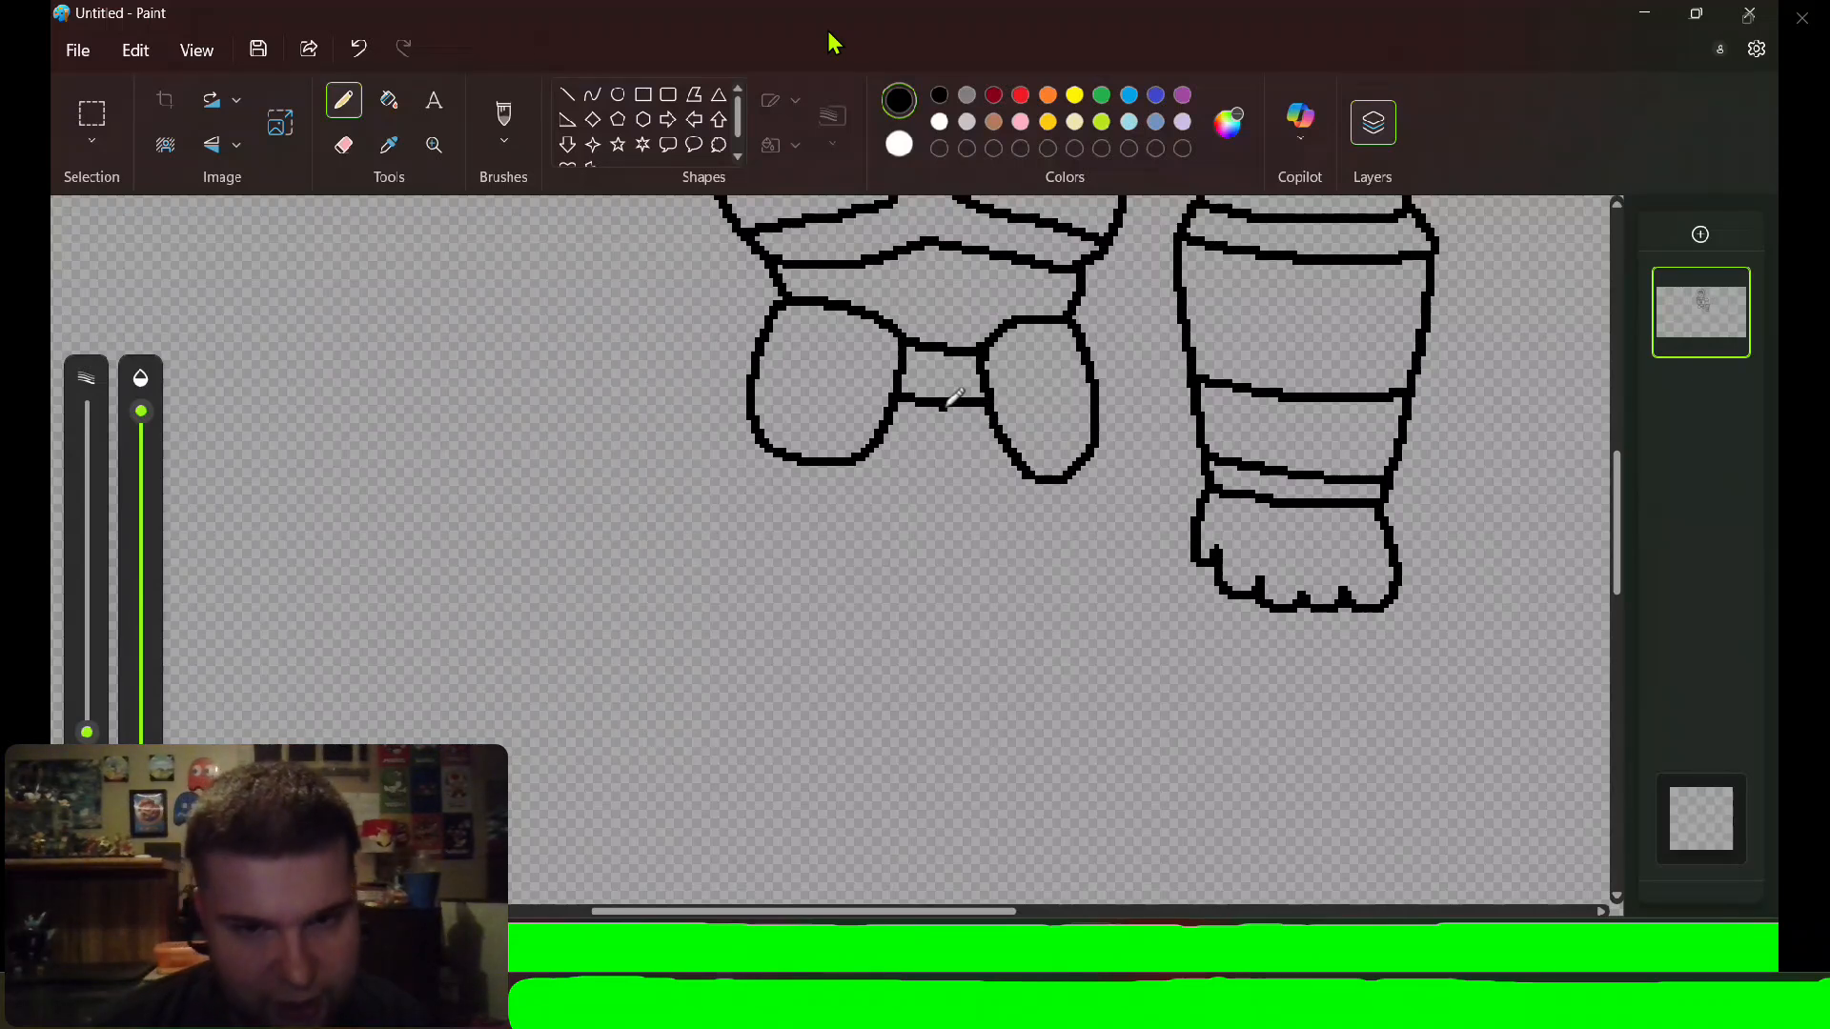
Draw a curved strap sweeping outward from the strip between the hip panels, and a long rounded flap hanging behind it.
mouse_move(947, 405)
mouse_down()
mouse_move(1013, 491)
mouse_move(1116, 552)
mouse_move(1126, 579)
mouse_move(1030, 562)
mouse_move(938, 480)
mouse_move(920, 405)
mouse_up()
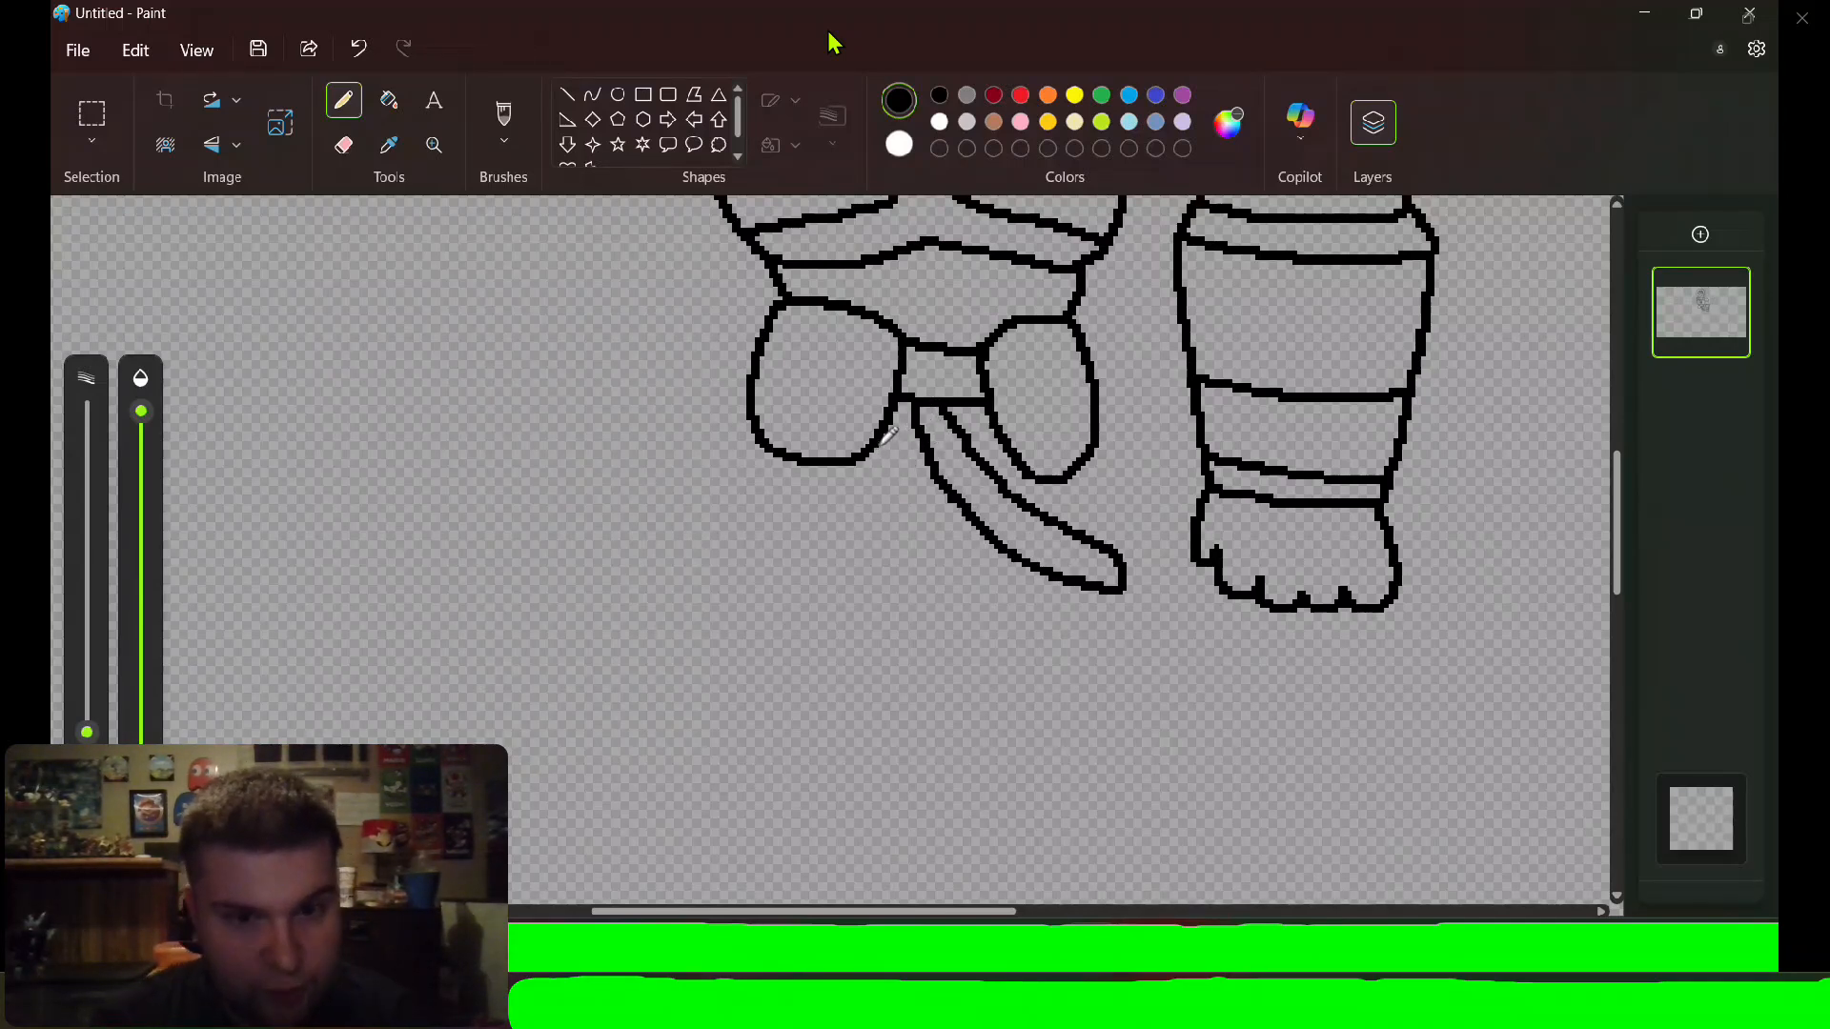
mouse_move(888, 436)
mouse_down()
mouse_move(877, 546)
mouse_move(915, 698)
mouse_move(974, 706)
mouse_move(1028, 551)
mouse_up()
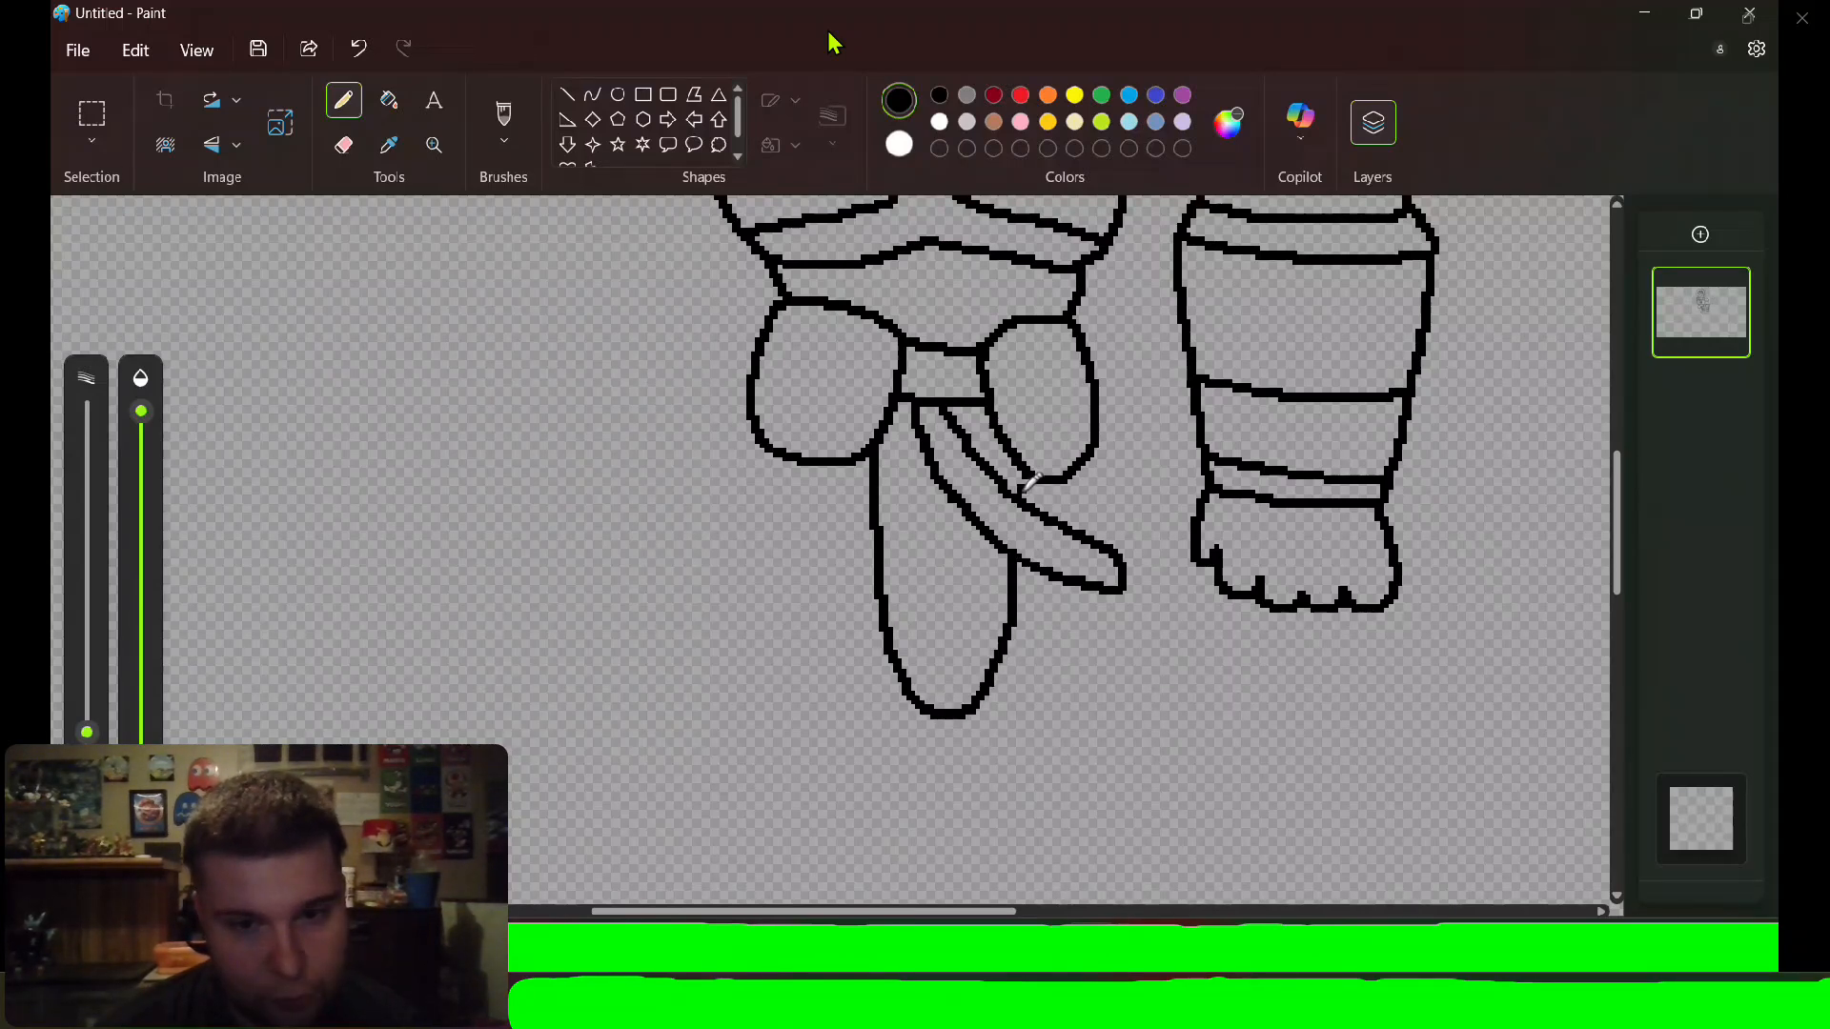
drag(1019, 488, 1017, 469)
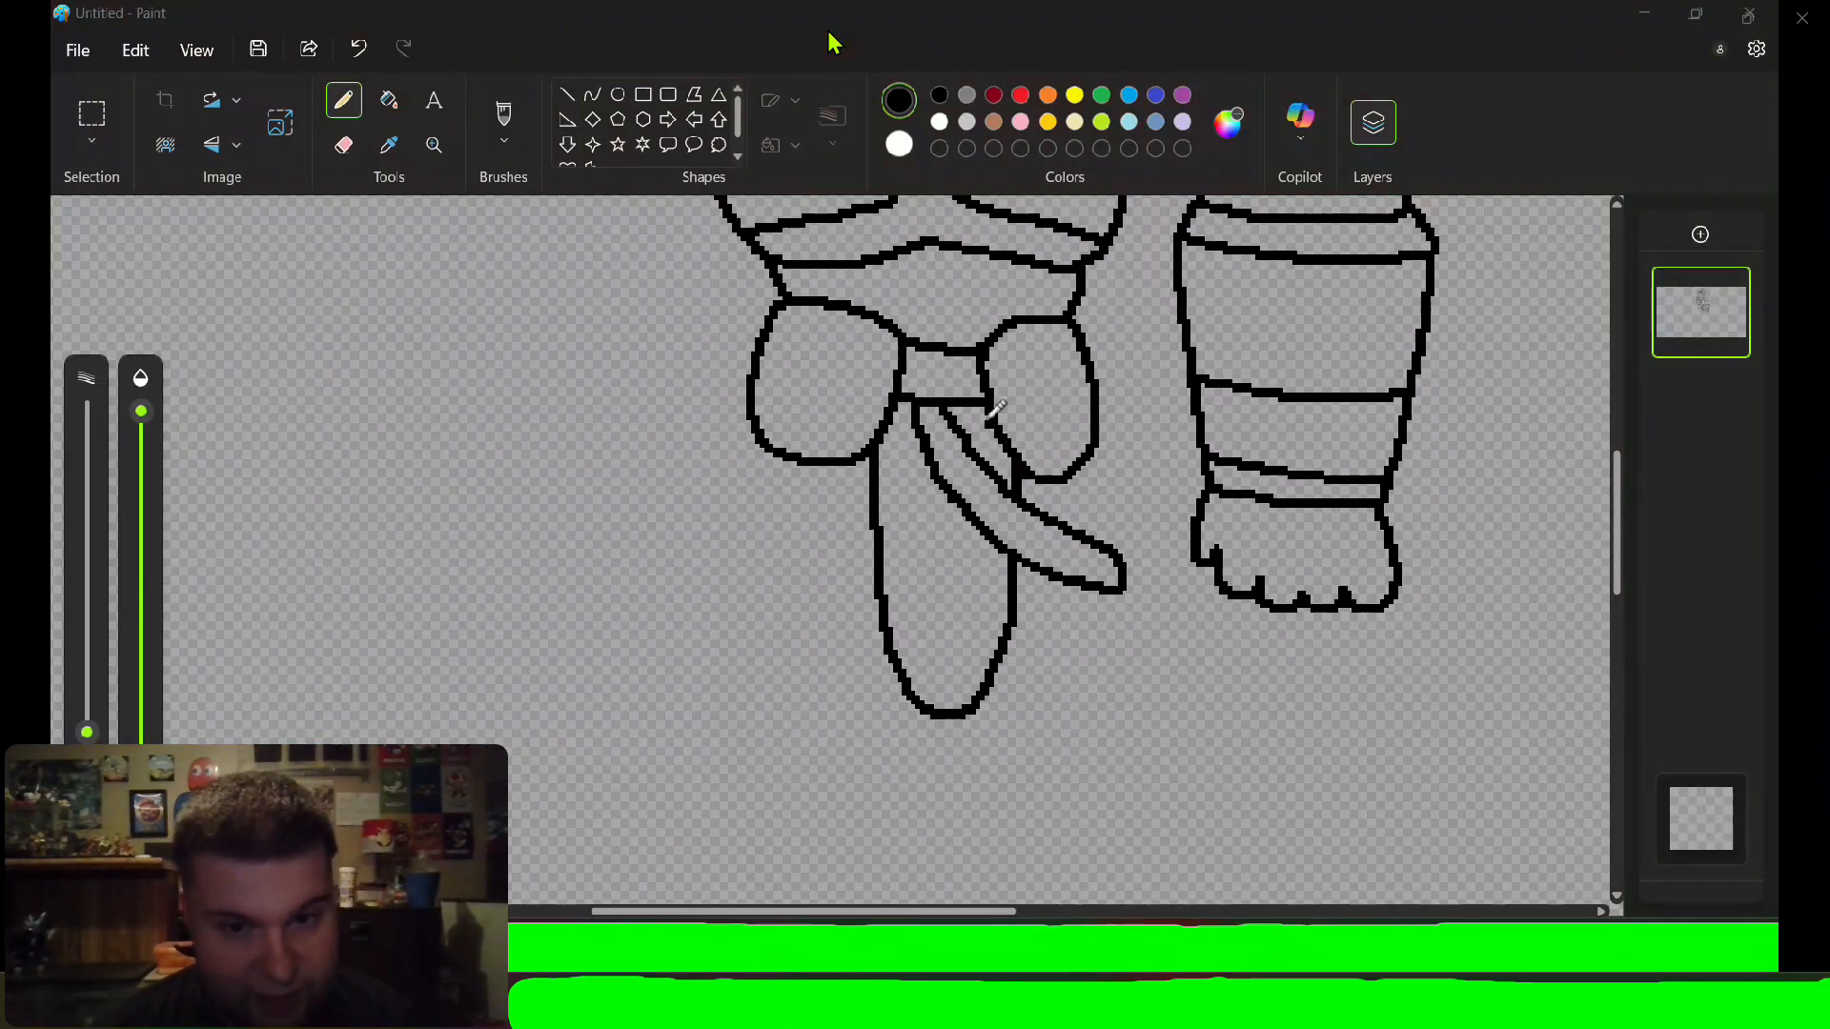
Draw an inner contour with a forked lower end inside the long hanging flap, continuing its far side above the curved strap.
click(900, 410)
mouse_move(898, 403)
mouse_down()
mouse_move(937, 665)
mouse_move(951, 595)
mouse_move(973, 667)
mouse_move(1008, 558)
mouse_up()
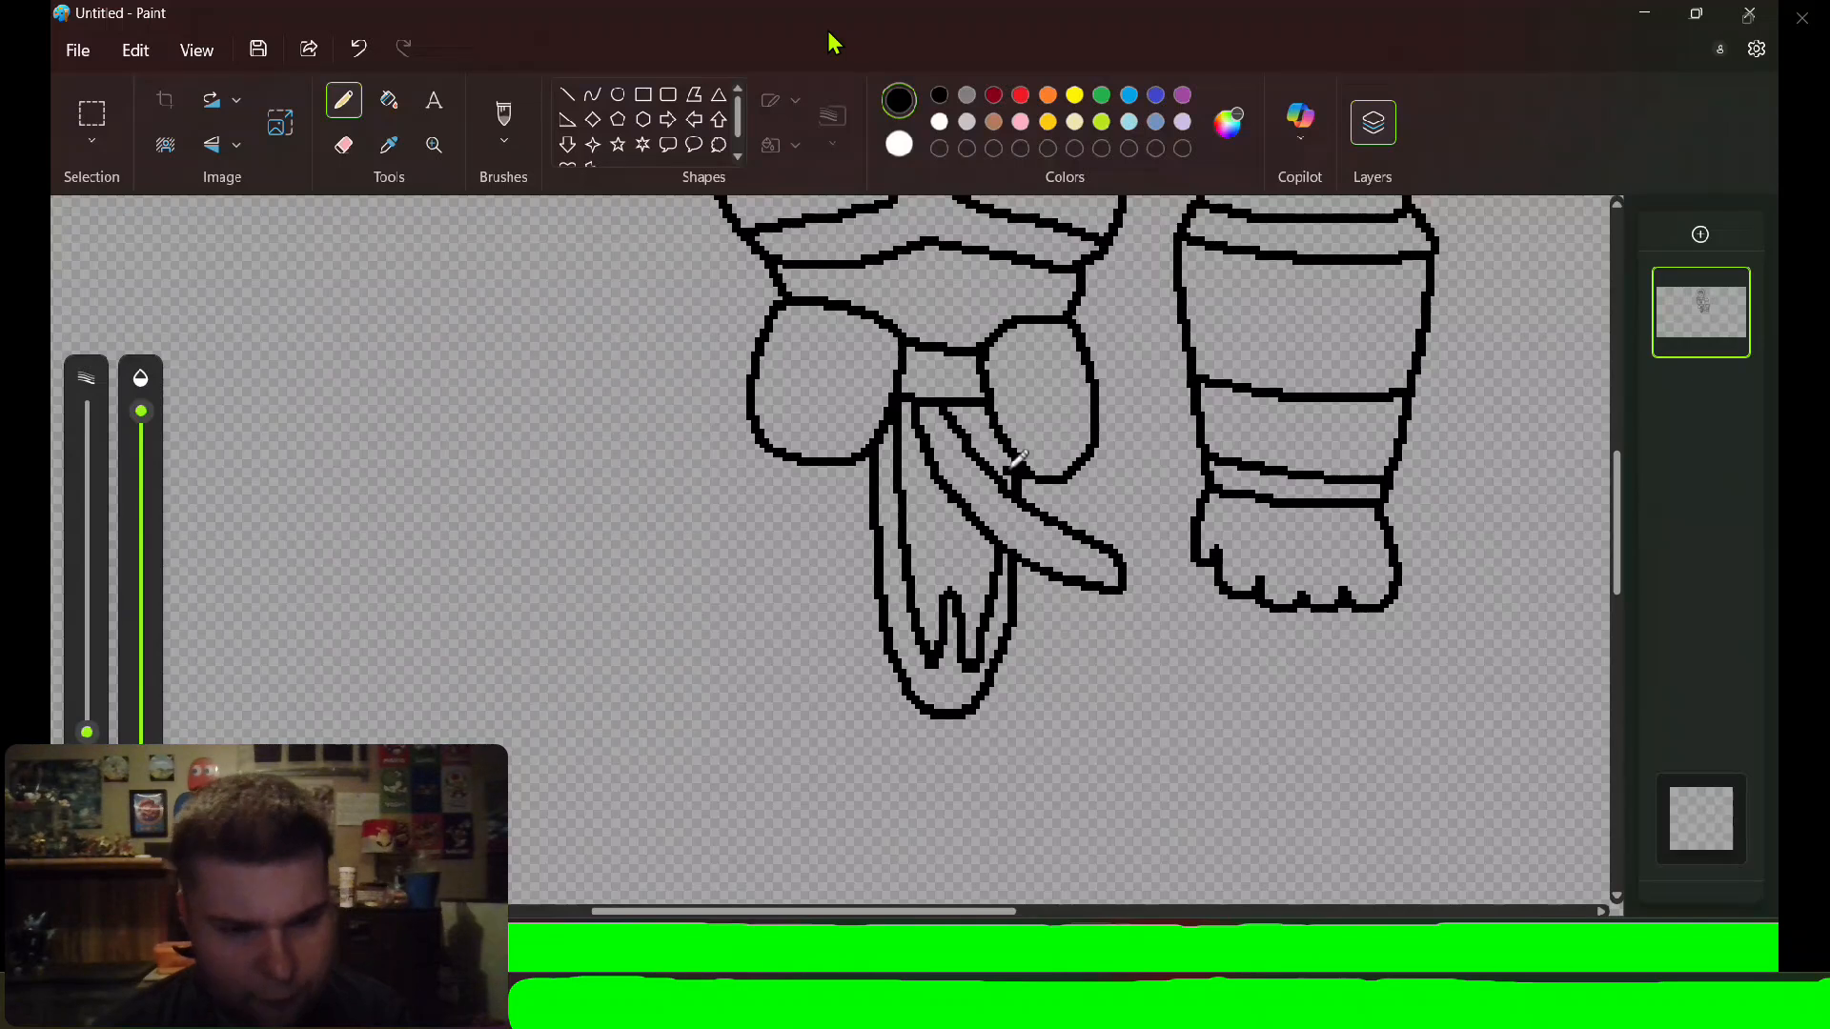
drag(1011, 467, 1006, 439)
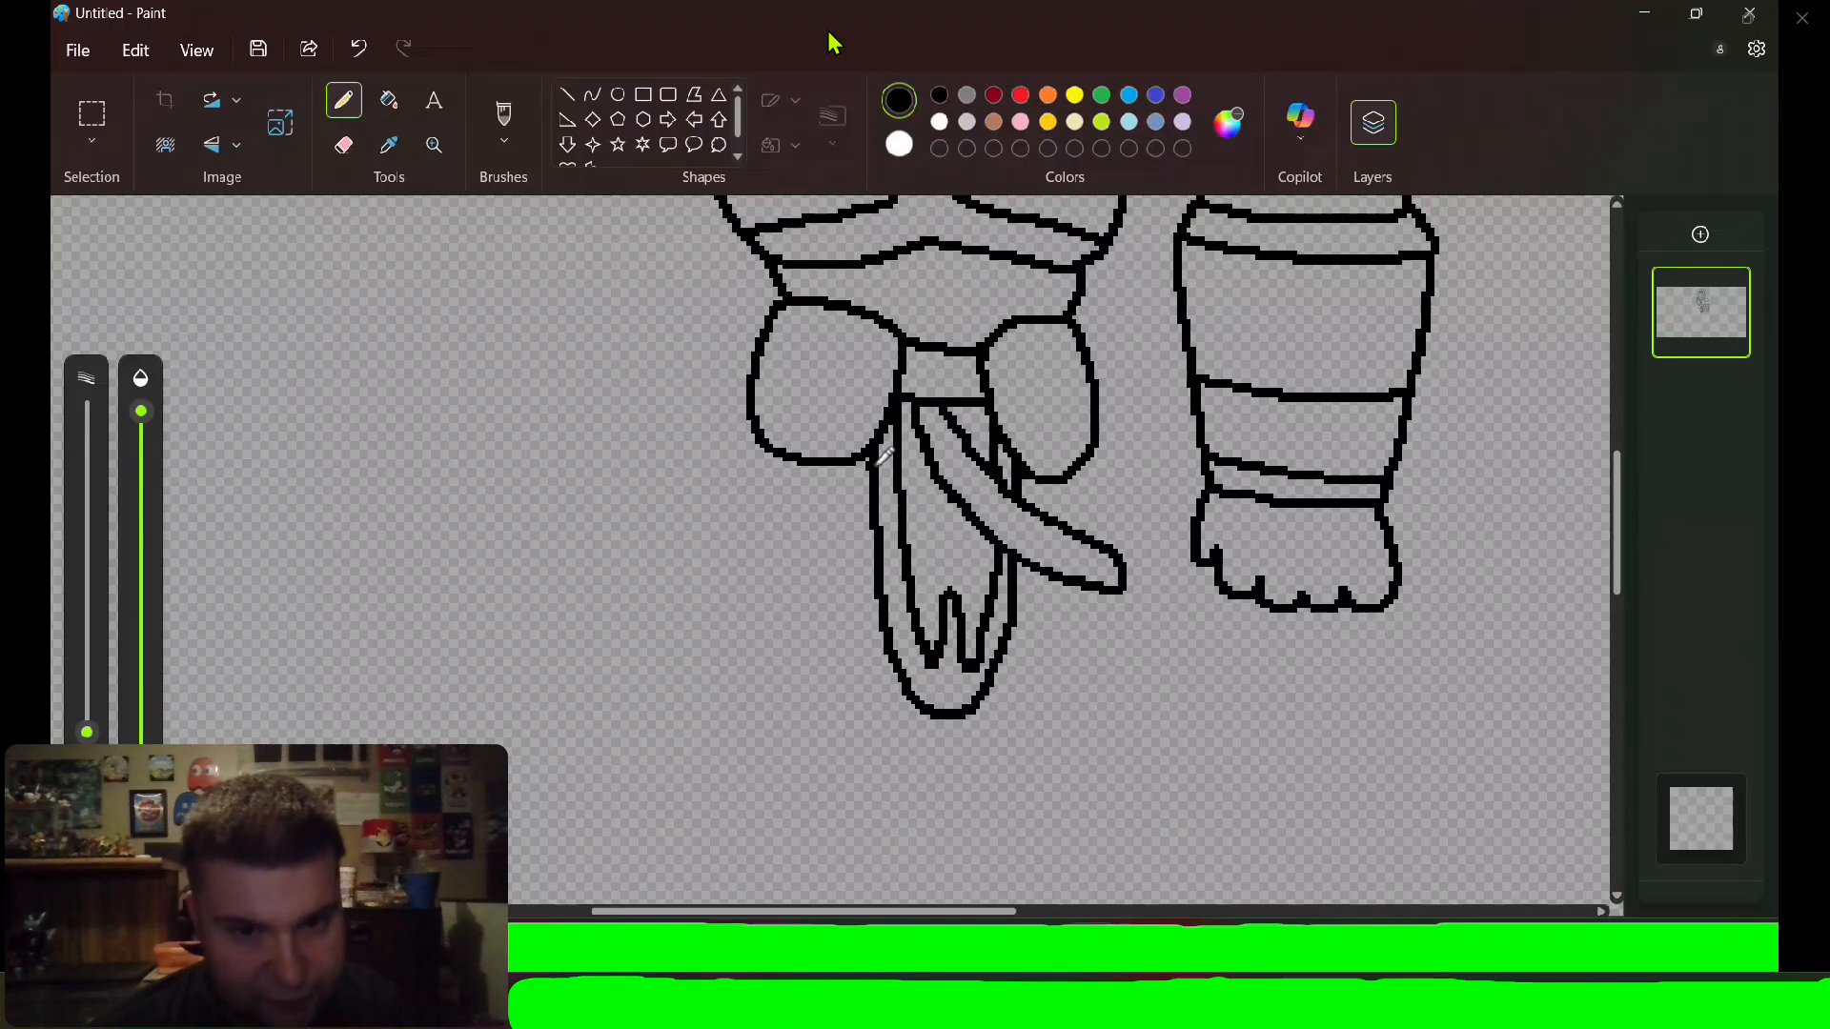
Draw three overlapping elongated strips fanning down and outward from beneath the larger rounded hip panel.
mouse_move(878, 465)
mouse_down()
mouse_move(809, 655)
mouse_move(764, 731)
mouse_move(744, 731)
mouse_move(751, 593)
mouse_move(793, 502)
mouse_up()
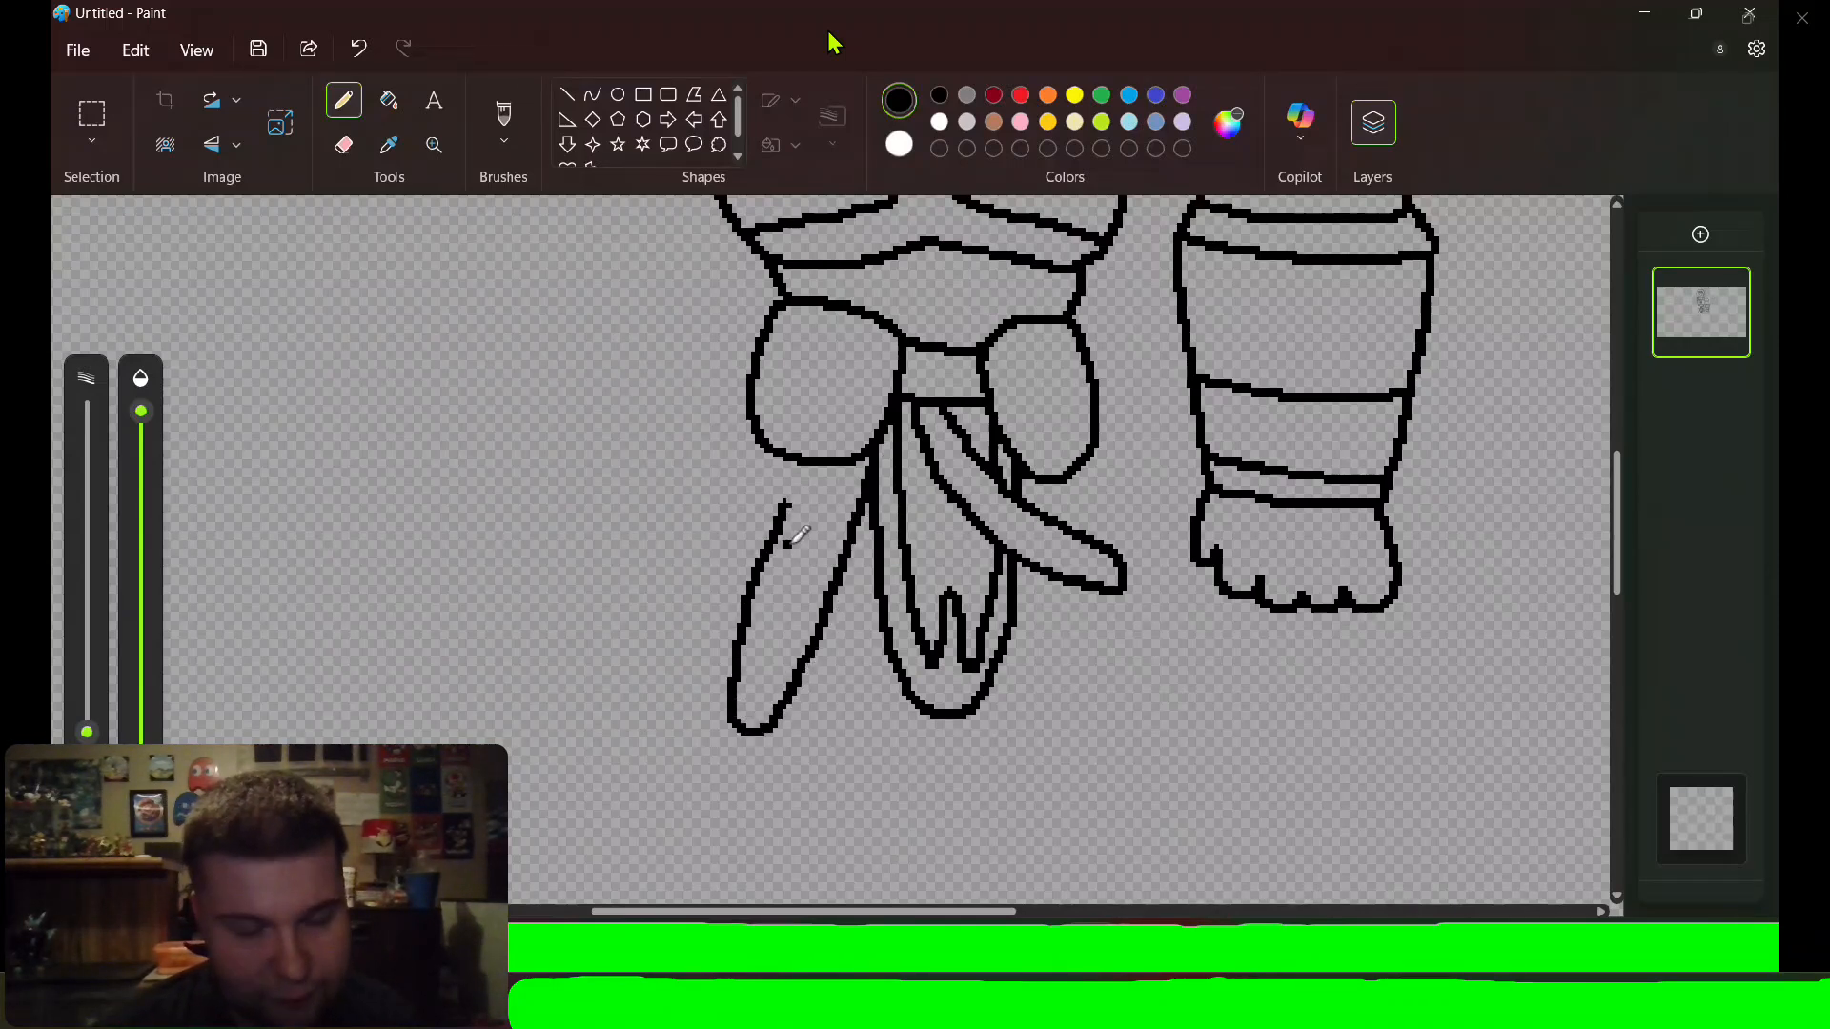
mouse_move(797, 496)
mouse_down()
mouse_move(775, 456)
mouse_move(738, 522)
mouse_move(697, 622)
mouse_move(730, 708)
mouse_up()
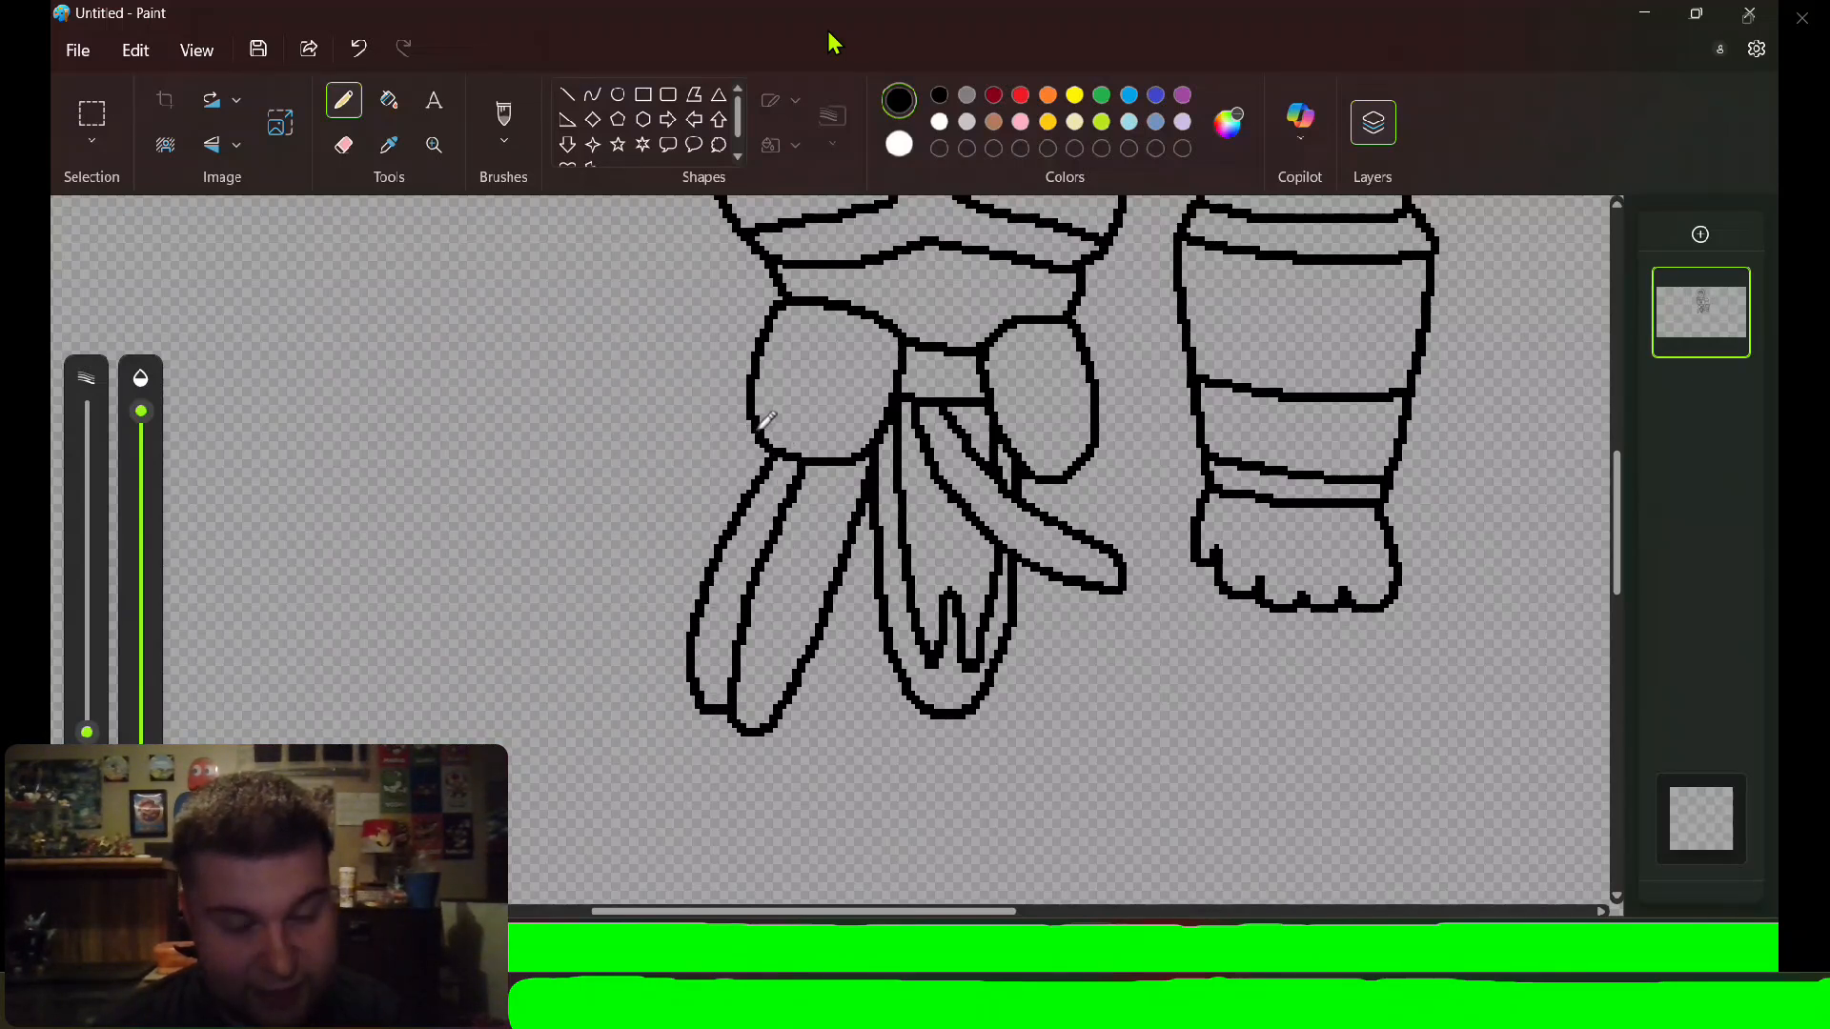
mouse_move(763, 424)
mouse_down()
mouse_move(703, 505)
mouse_move(670, 624)
mouse_move(686, 667)
mouse_up()
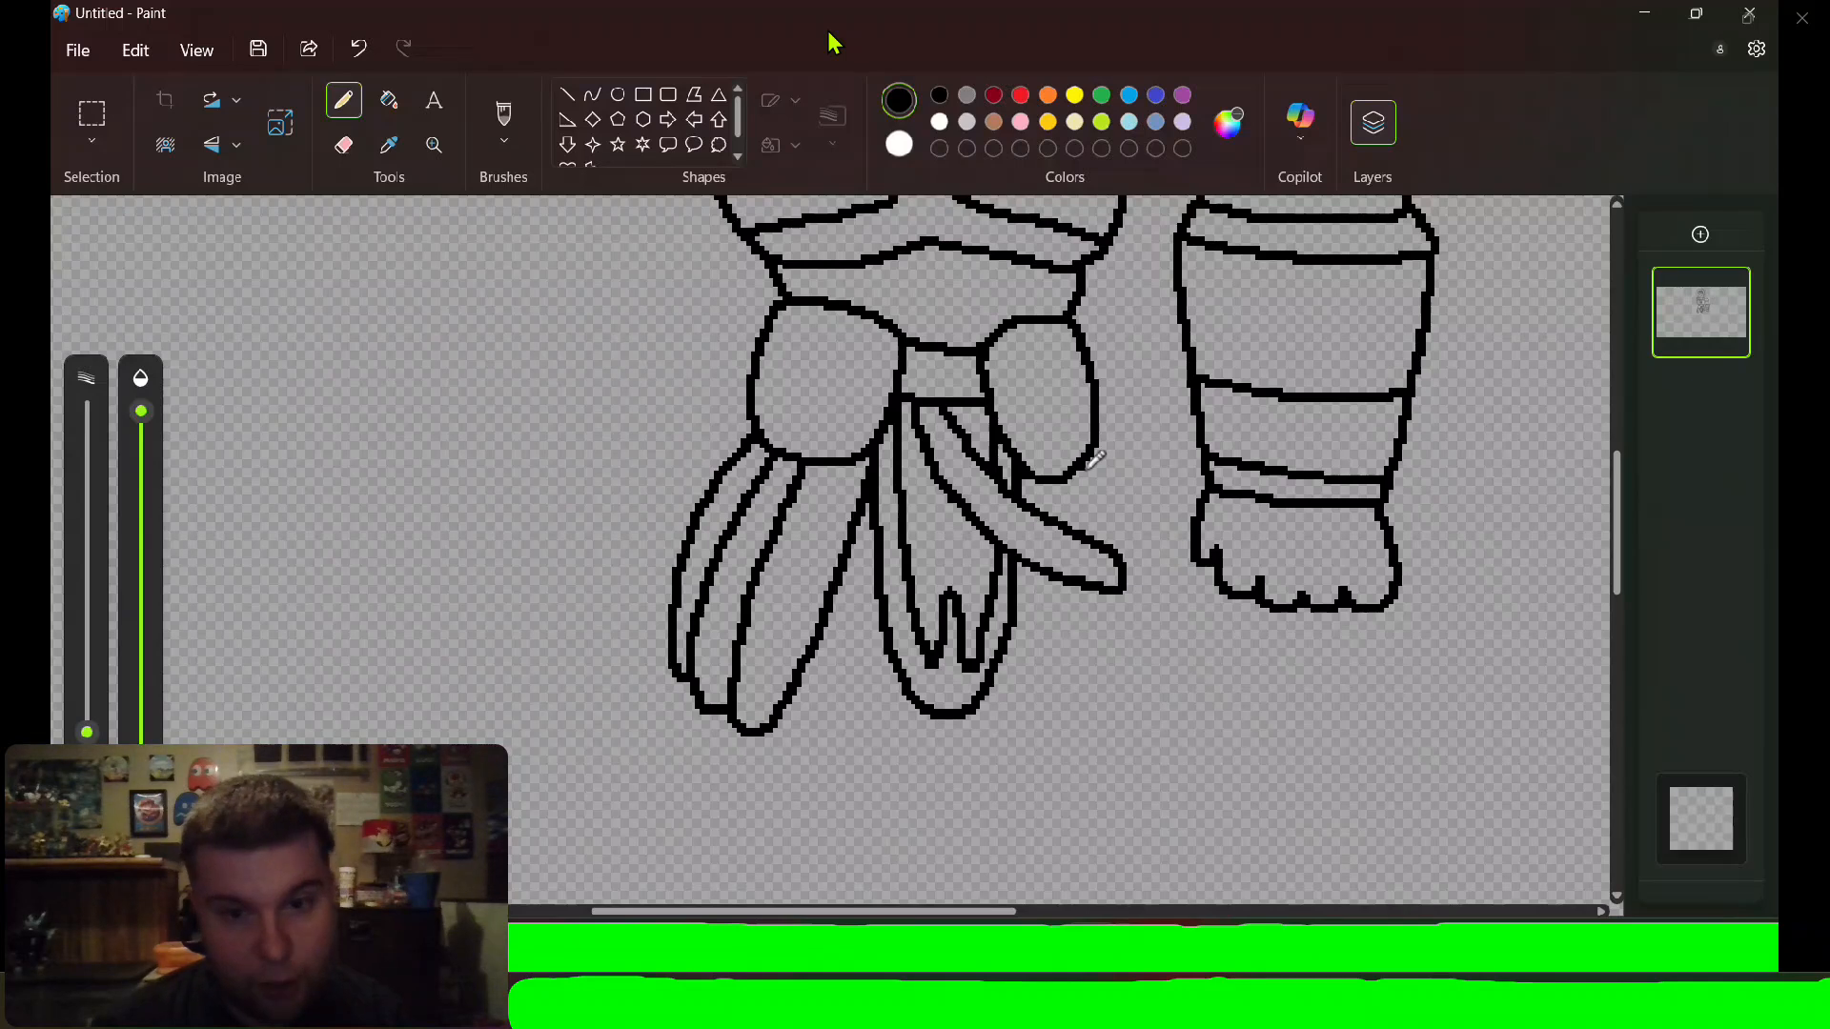
Draw a short edge linking the underside of the smaller hip panel to the curved strap's tip, replacing the first attempt with a straighter line.
drag(1094, 459, 1128, 540)
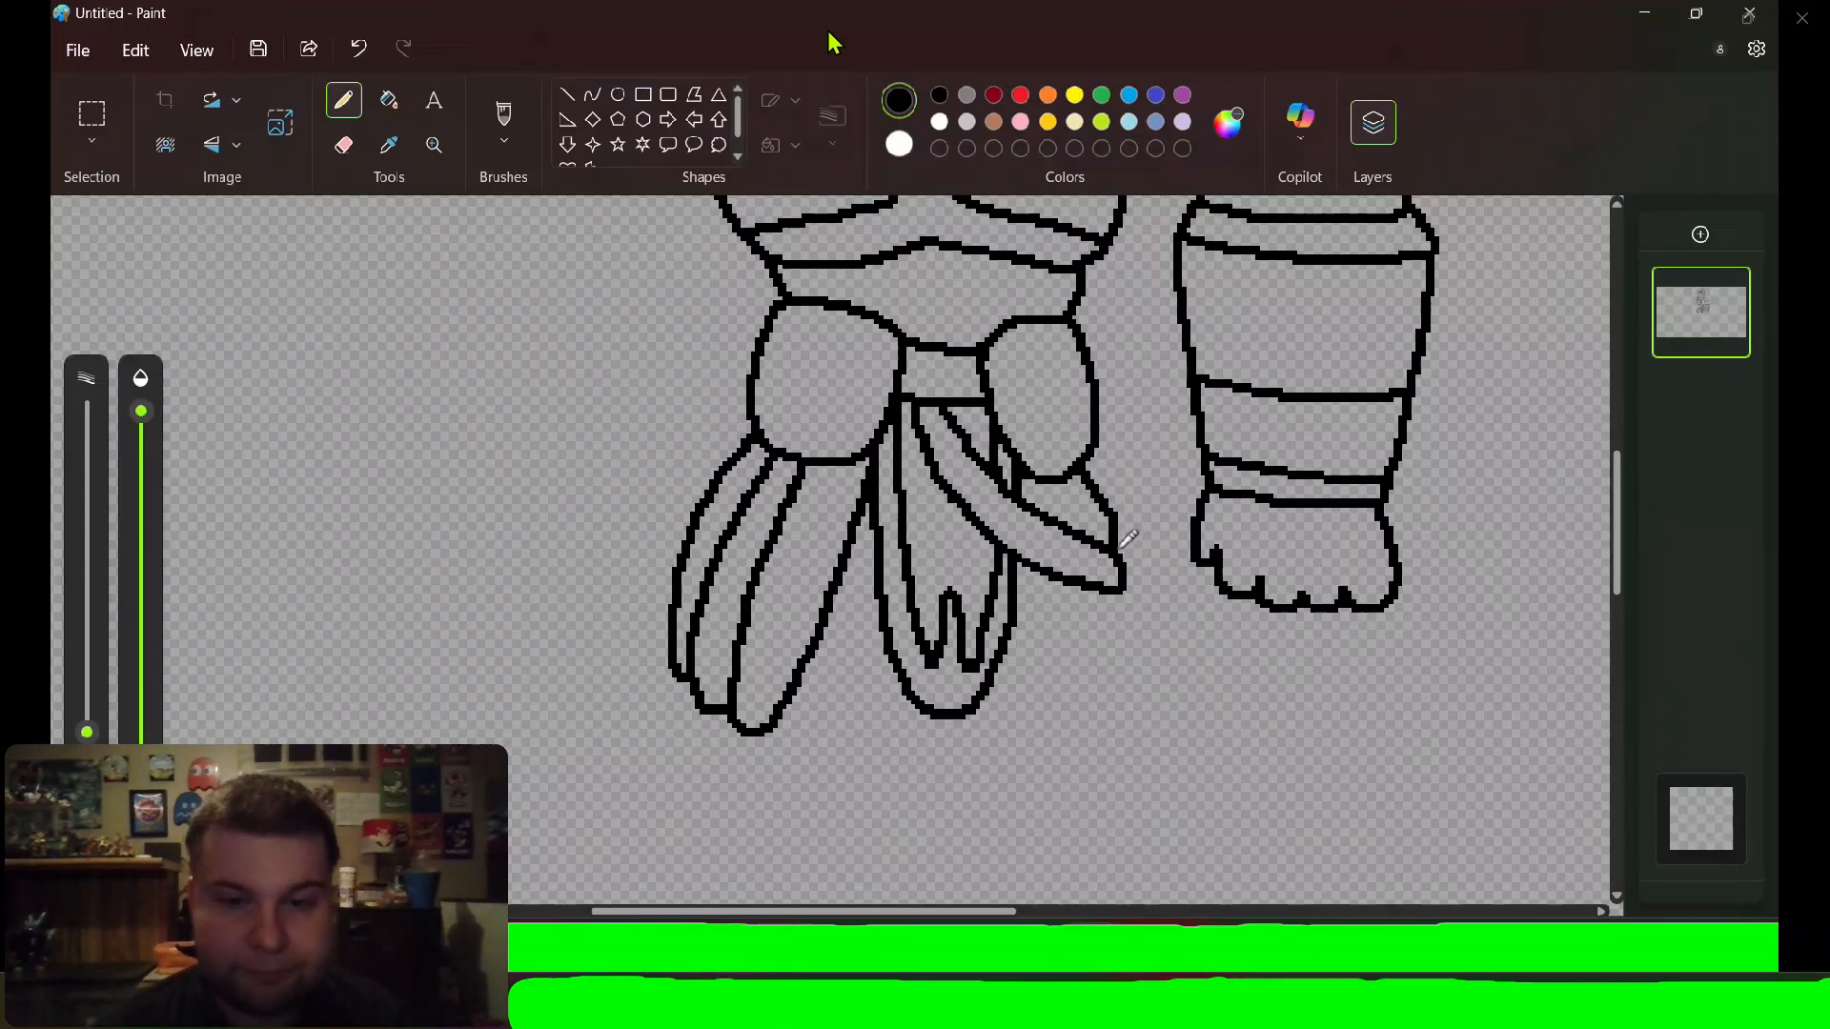
key(ctrl+z)
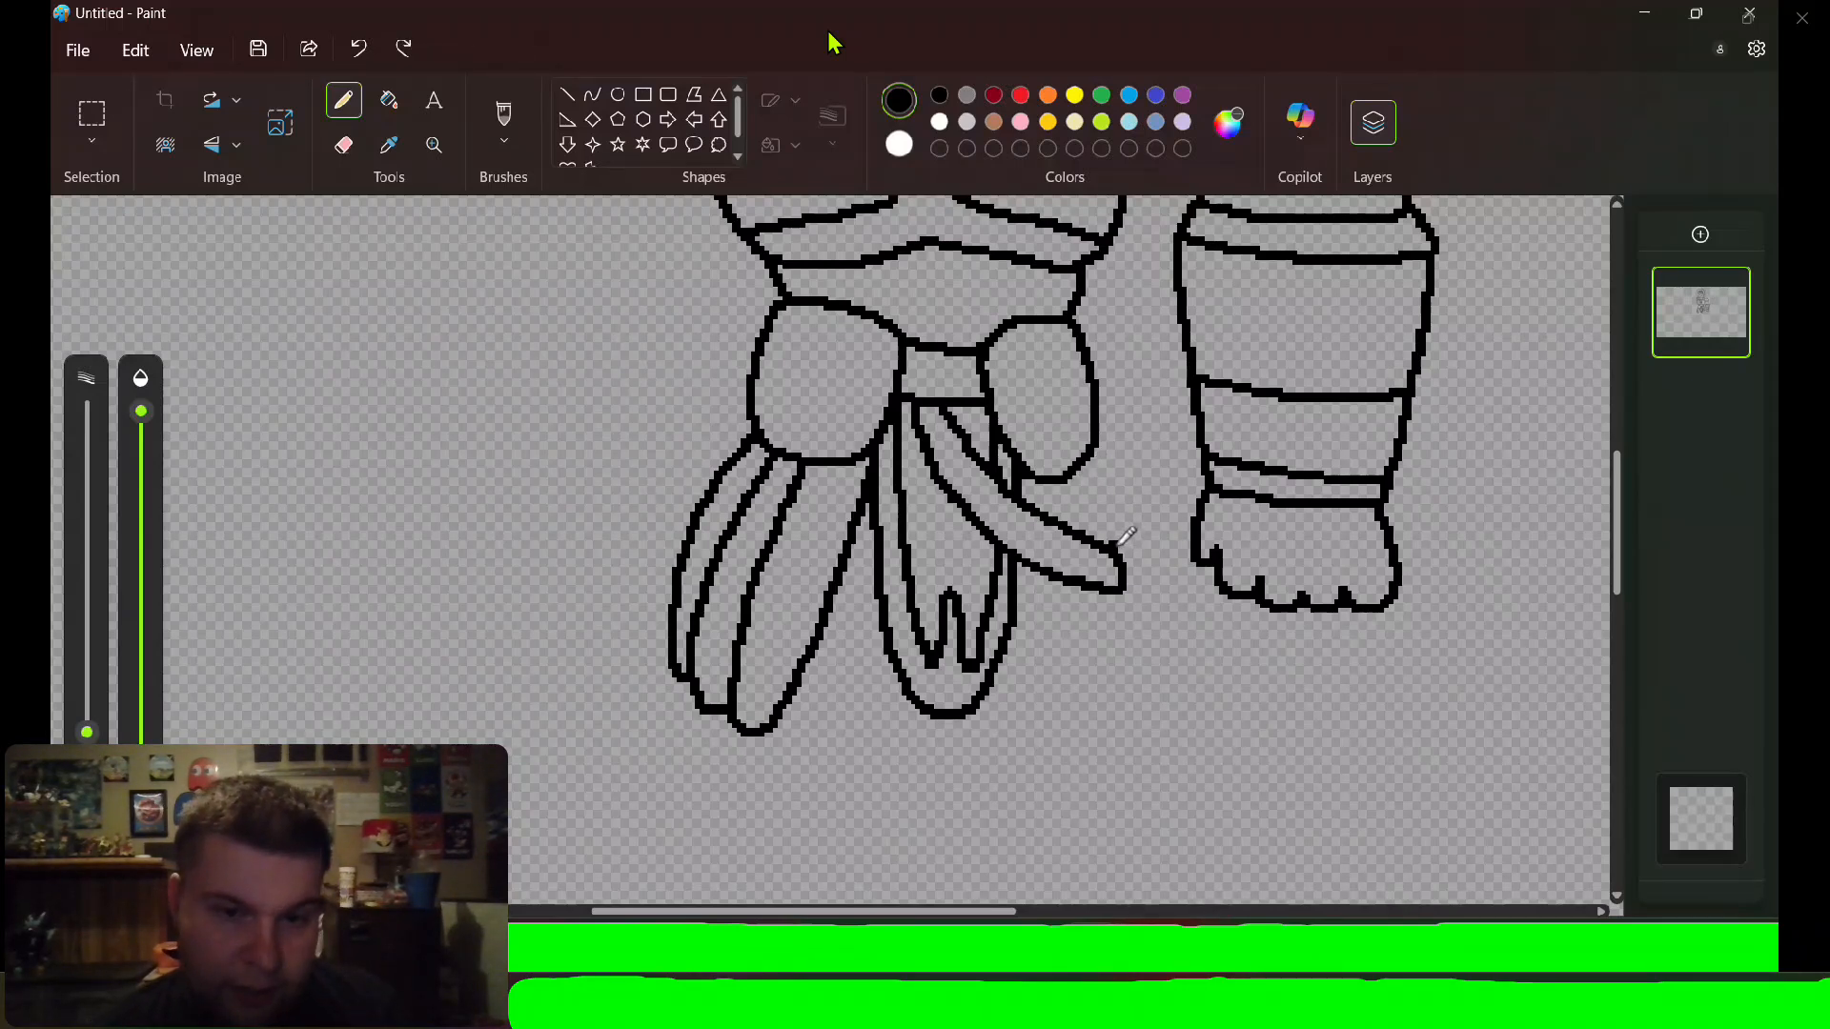
drag(1119, 544, 1089, 470)
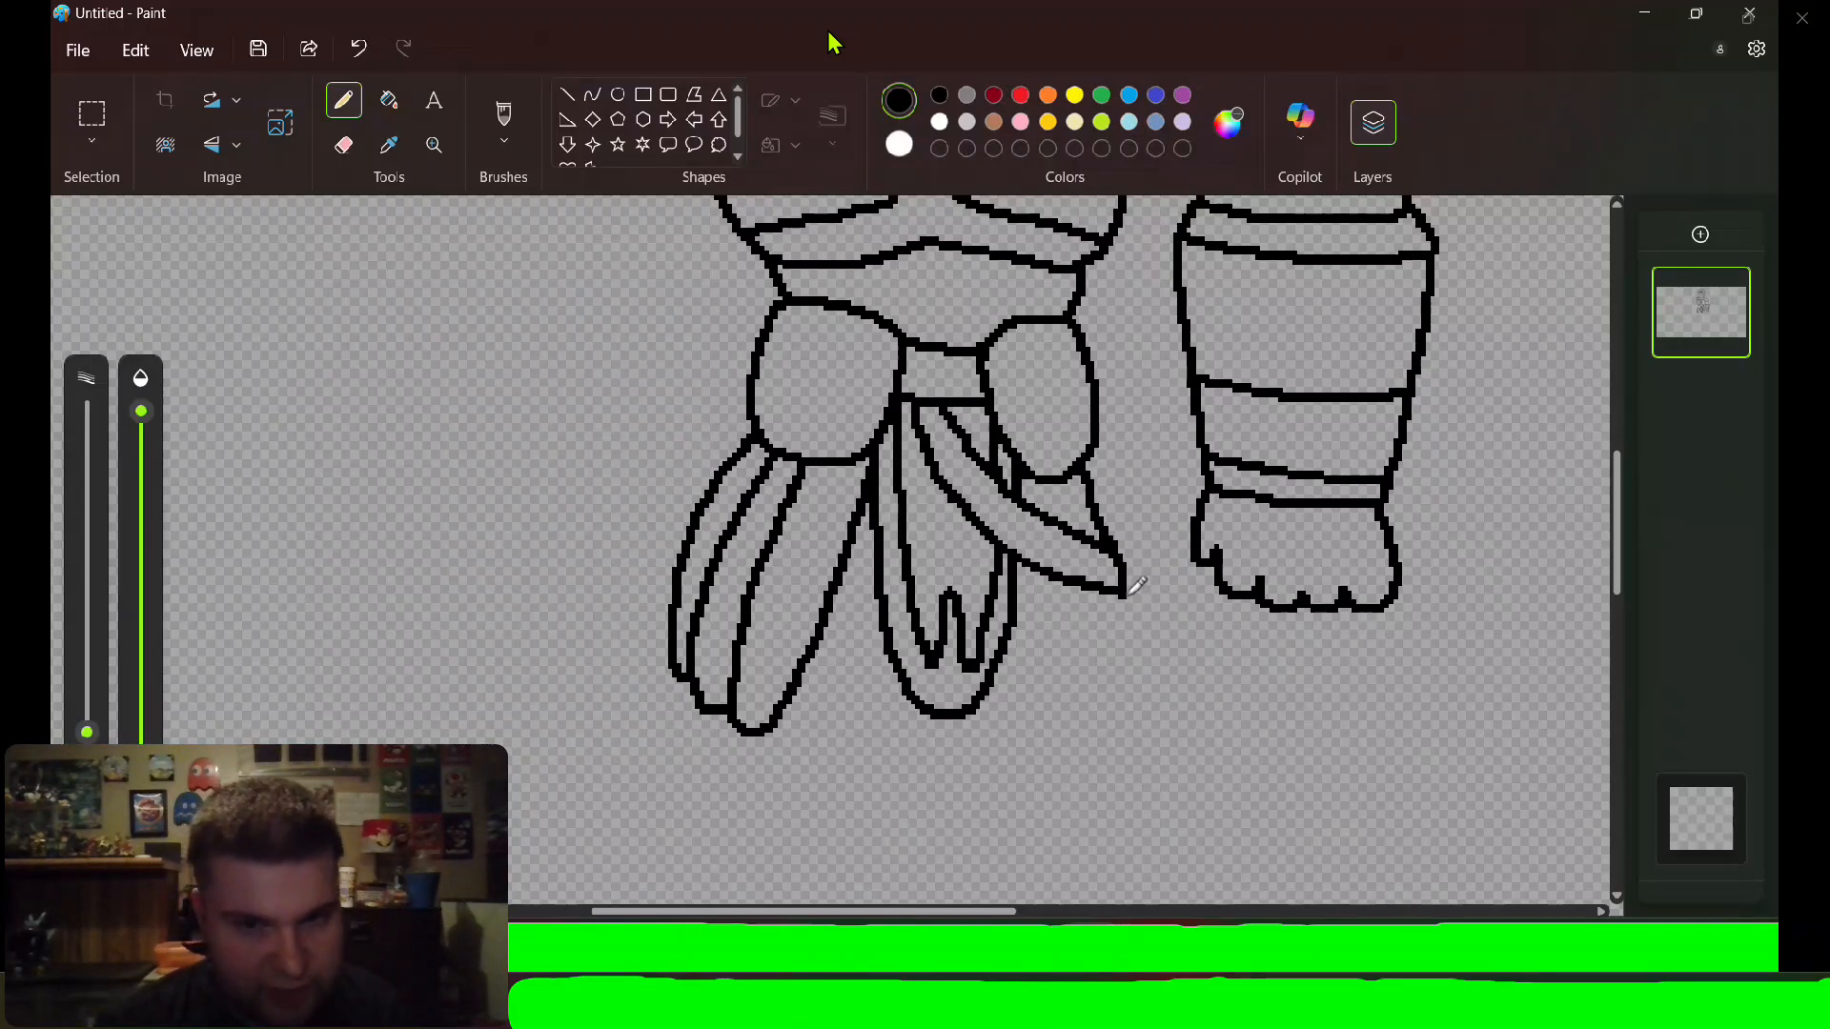
Draw a jagged hem below the curved strap, and a thigh outline extending down from it and the long hanging flap to a curved lower edge.
drag(1128, 592, 1037, 632)
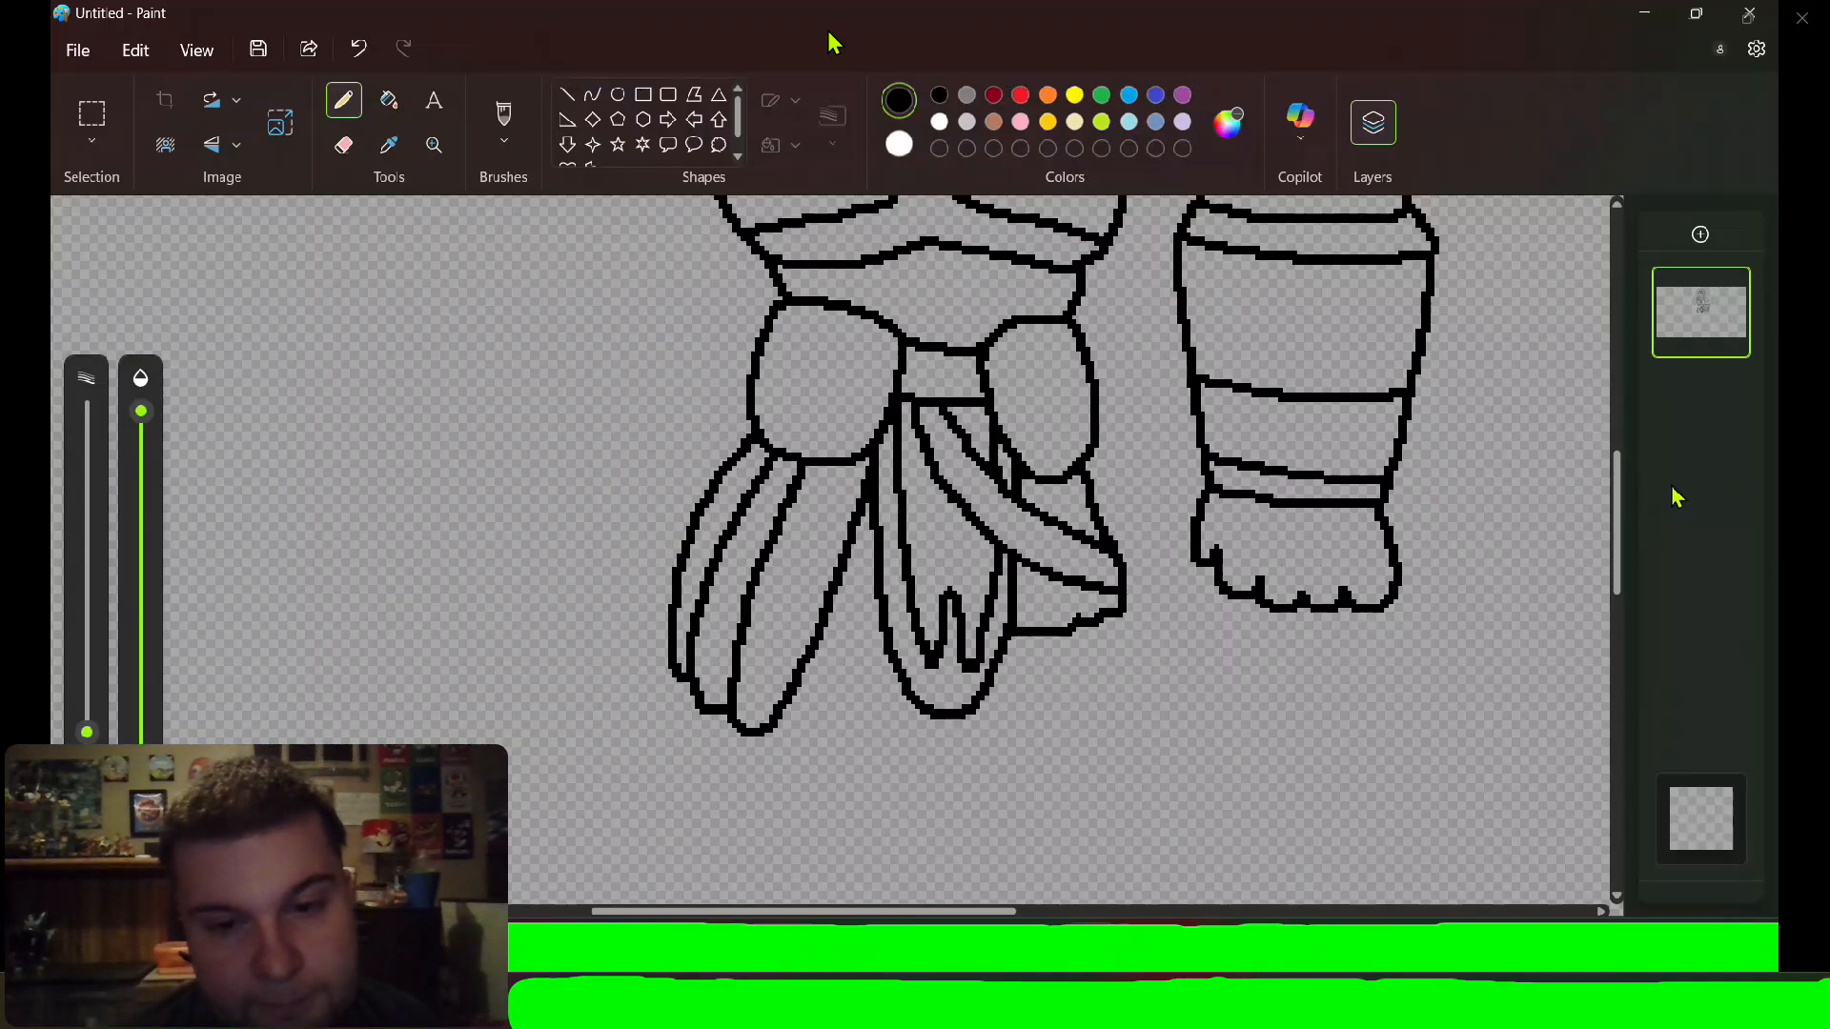
scroll(1620, 496, down, 3)
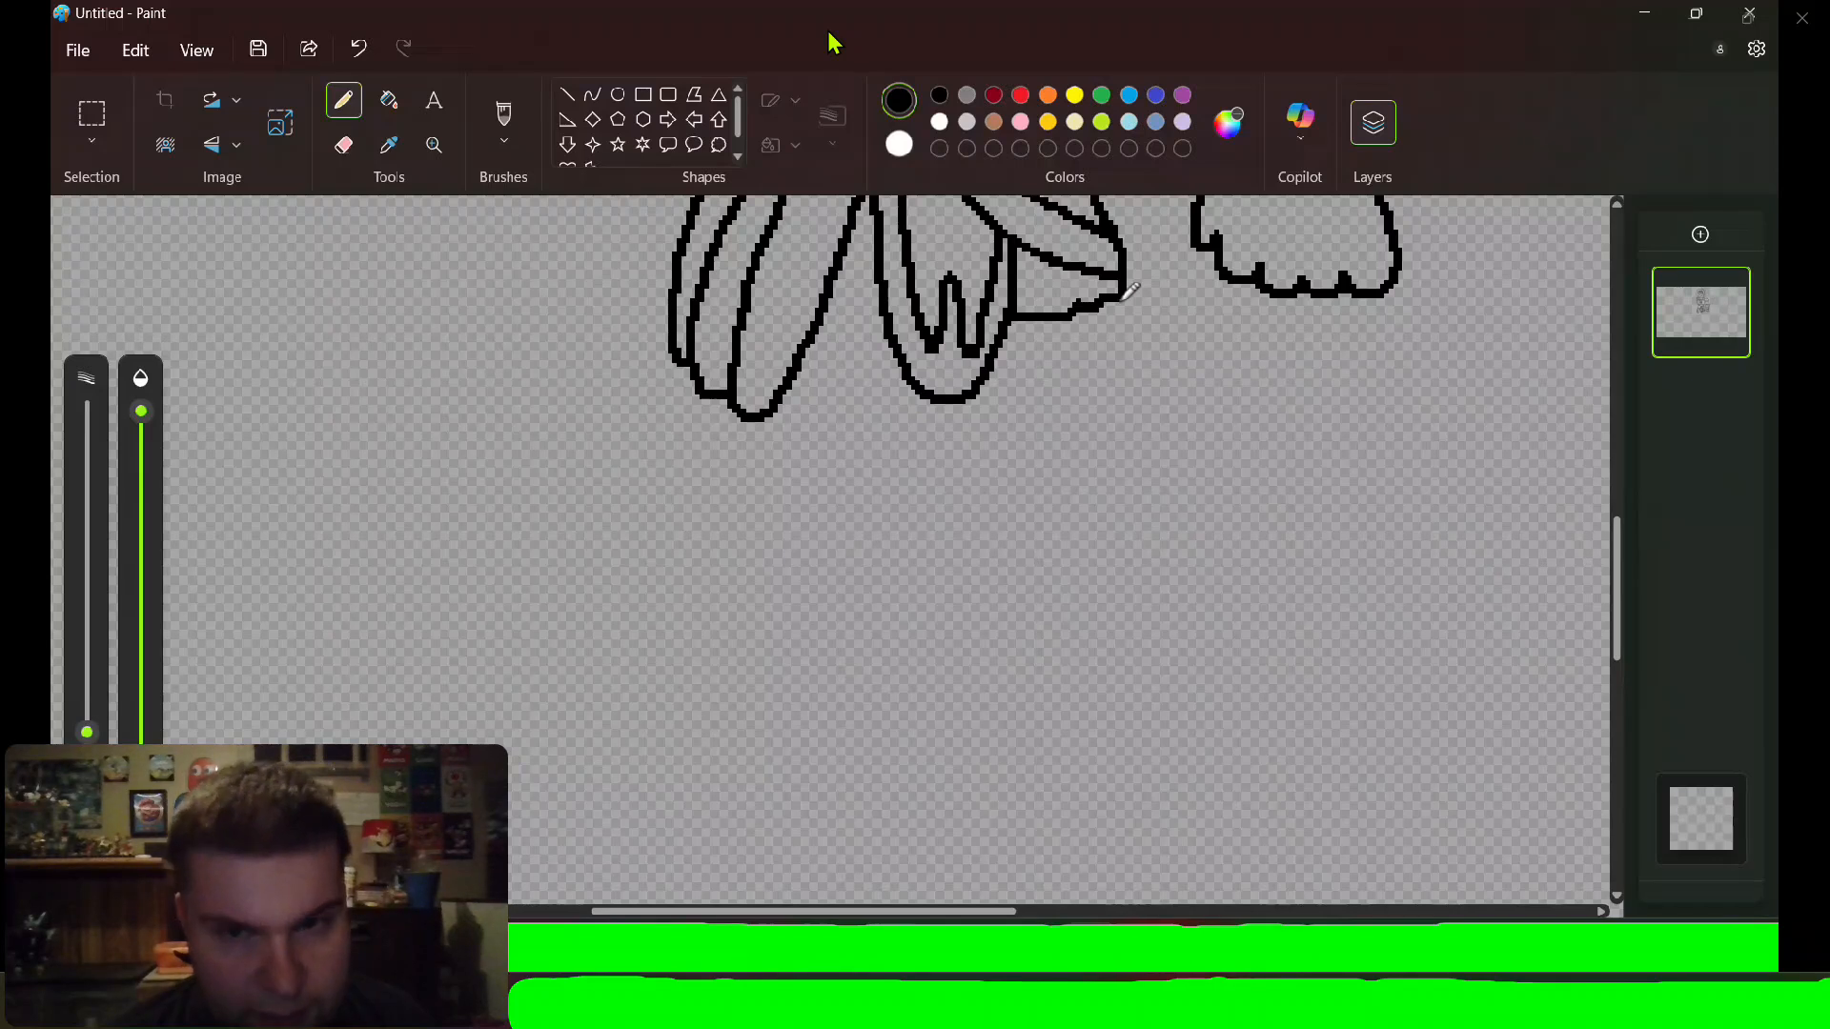
mouse_move(1124, 296)
mouse_down()
mouse_move(1155, 406)
mouse_move(1142, 476)
mouse_up()
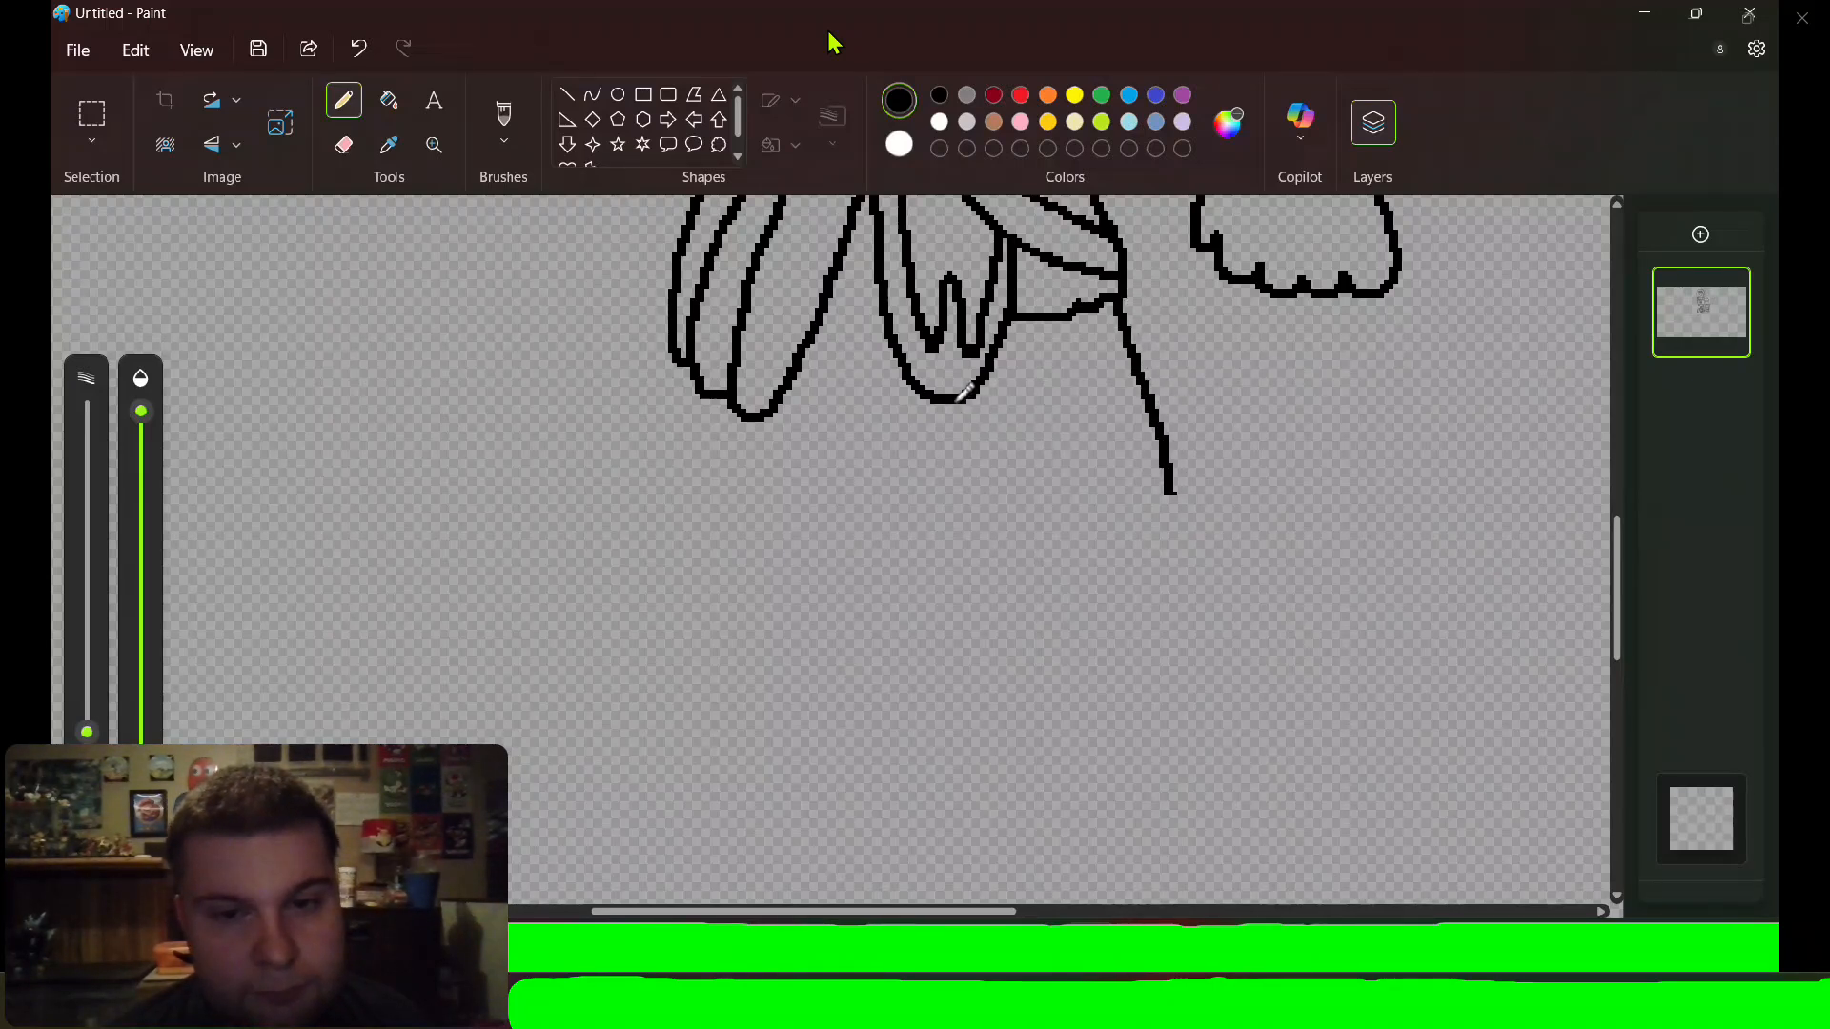
mouse_move(958, 426)
mouse_down()
mouse_move(995, 545)
mouse_move(990, 657)
mouse_move(1160, 684)
mouse_move(1173, 503)
mouse_up()
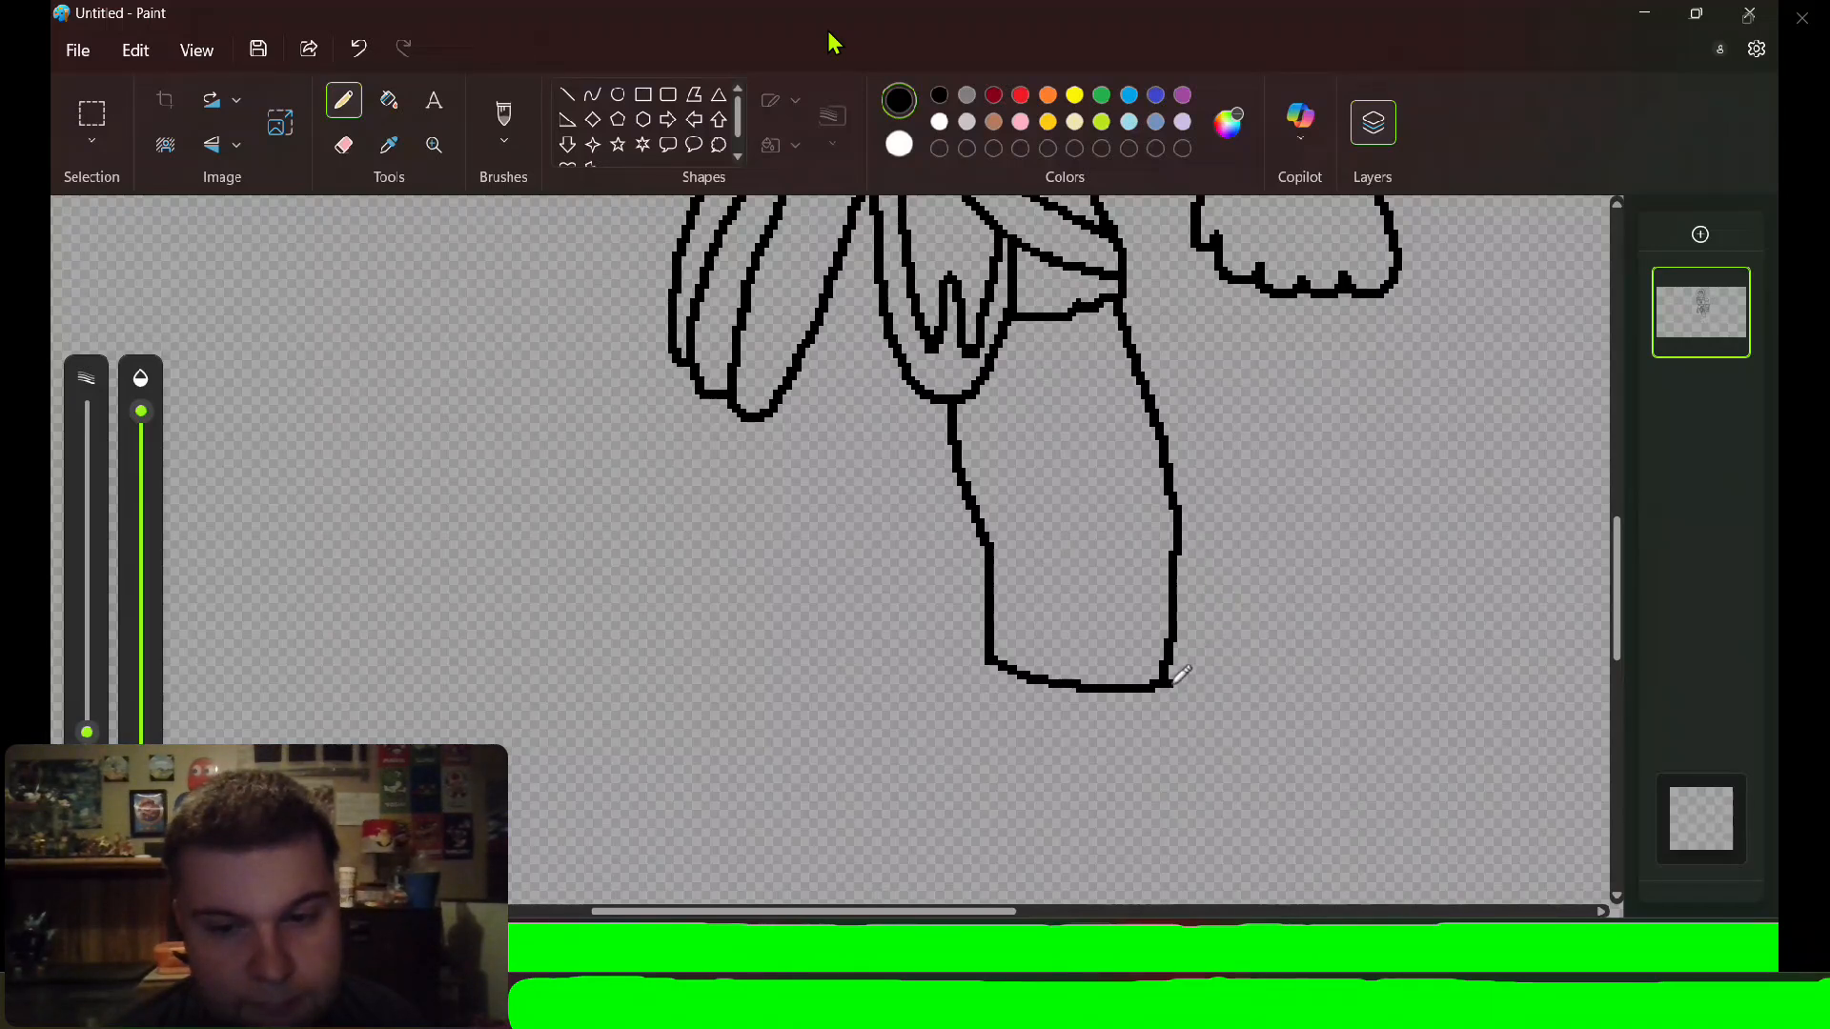
Draw two rounded lobes side by side as a knee guard under the thigh, and two slanted parallel lines across the thigh's upper end.
mouse_move(1176, 682)
mouse_down()
mouse_move(1212, 721)
mouse_move(1190, 766)
mouse_move(1141, 755)
mouse_move(1110, 692)
mouse_move(1071, 743)
mouse_move(1018, 757)
mouse_move(969, 727)
mouse_move(990, 659)
mouse_up()
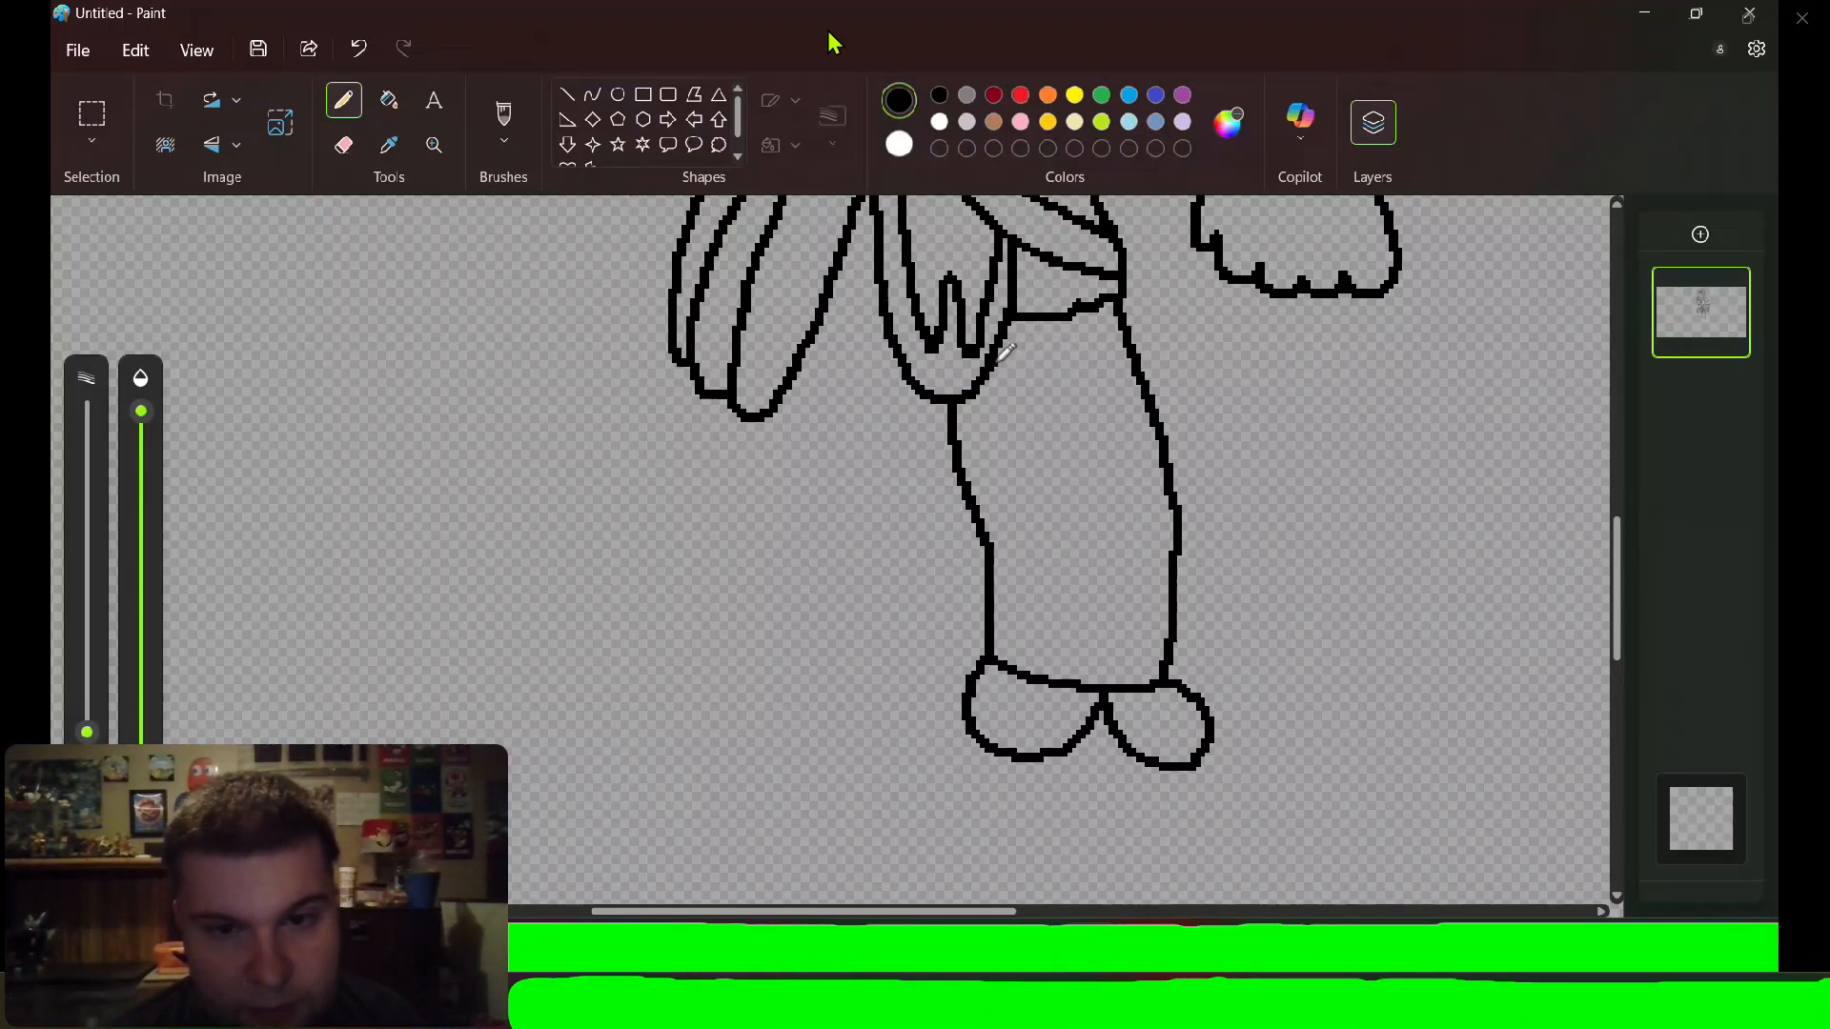
drag(999, 359, 1123, 334)
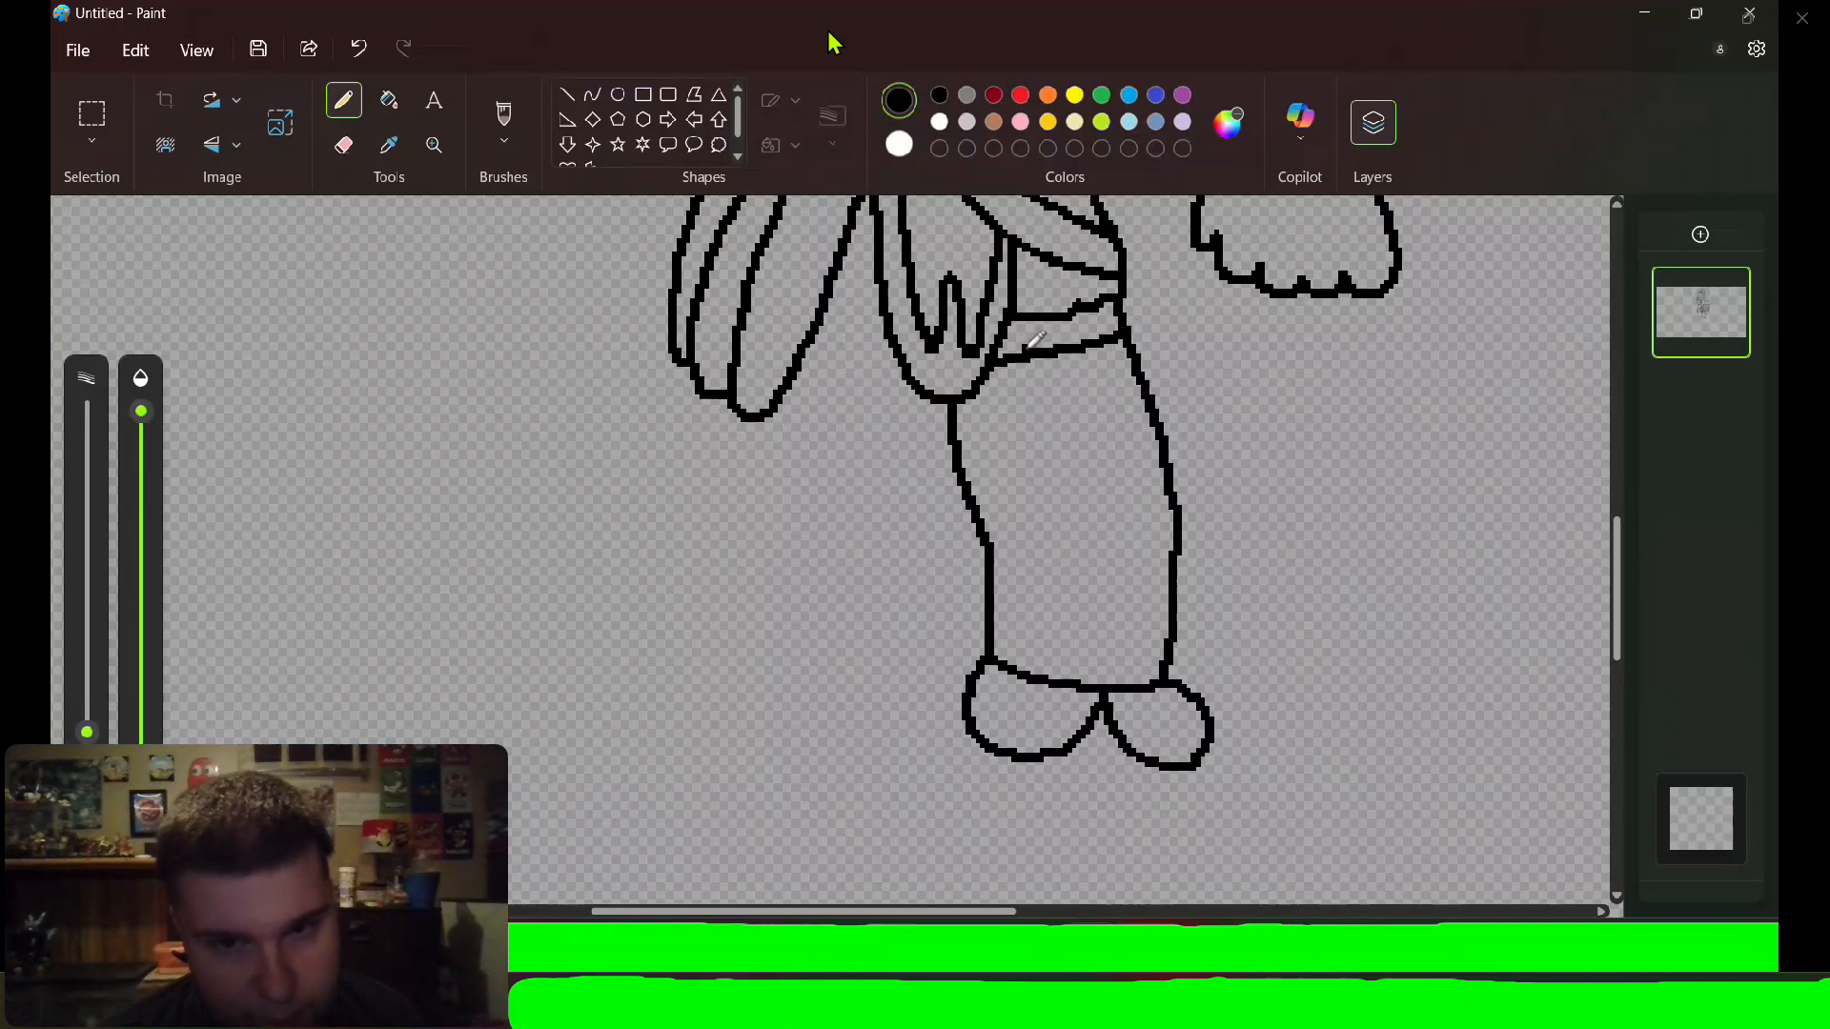
drag(1013, 338, 1108, 320)
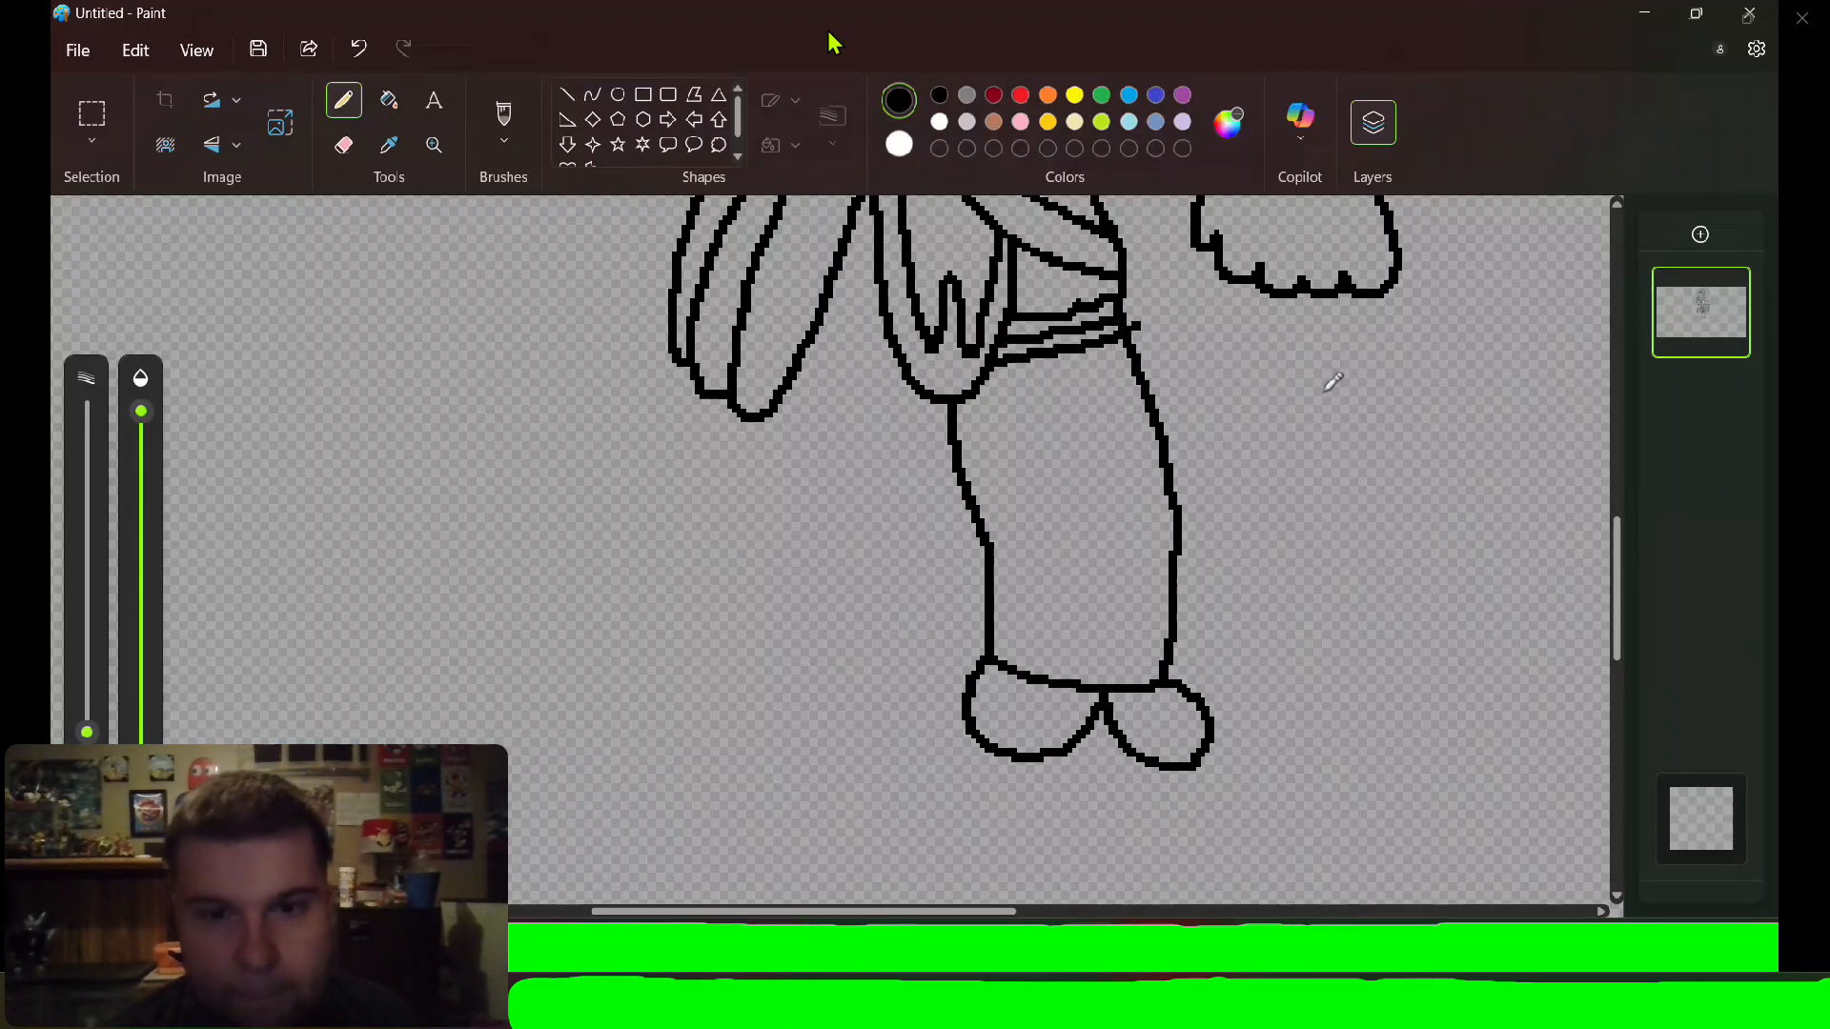
Draw the shin outline from the knee lobes down to a rounded lower edge, and erase the stray dot beside it.
drag(1624, 546, 1628, 629)
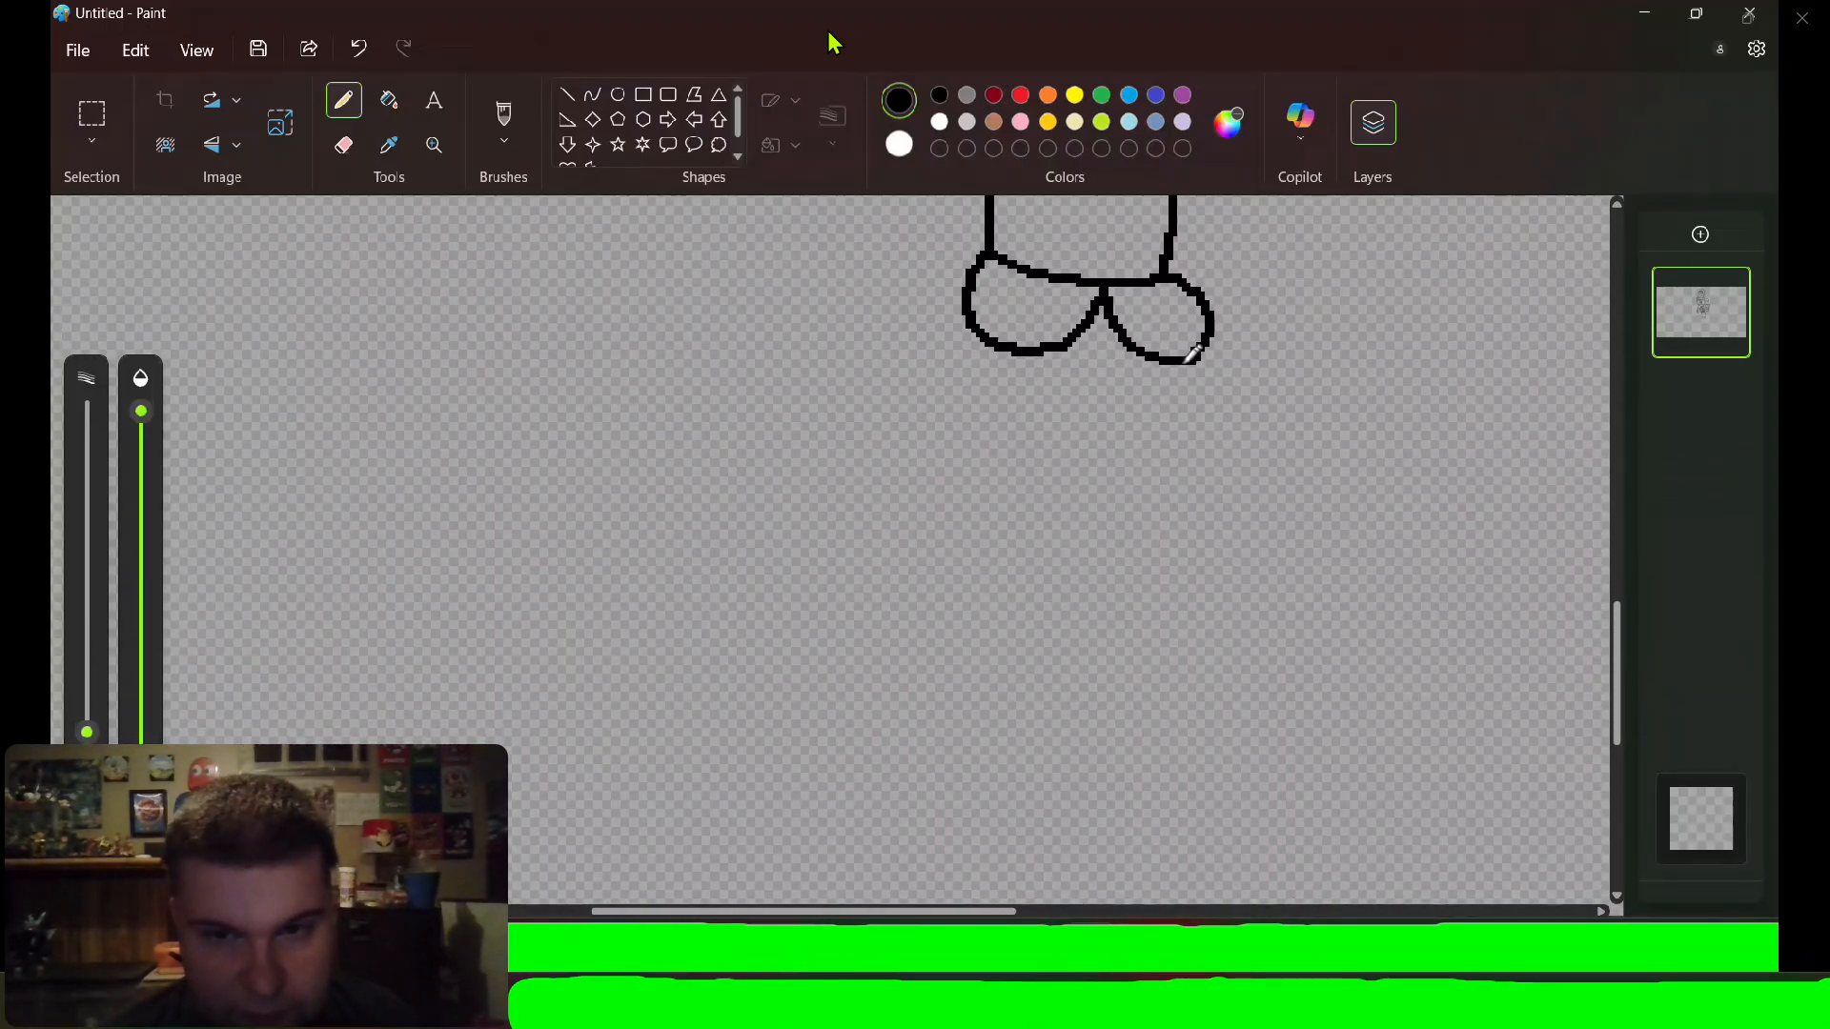
drag(1180, 374, 1142, 539)
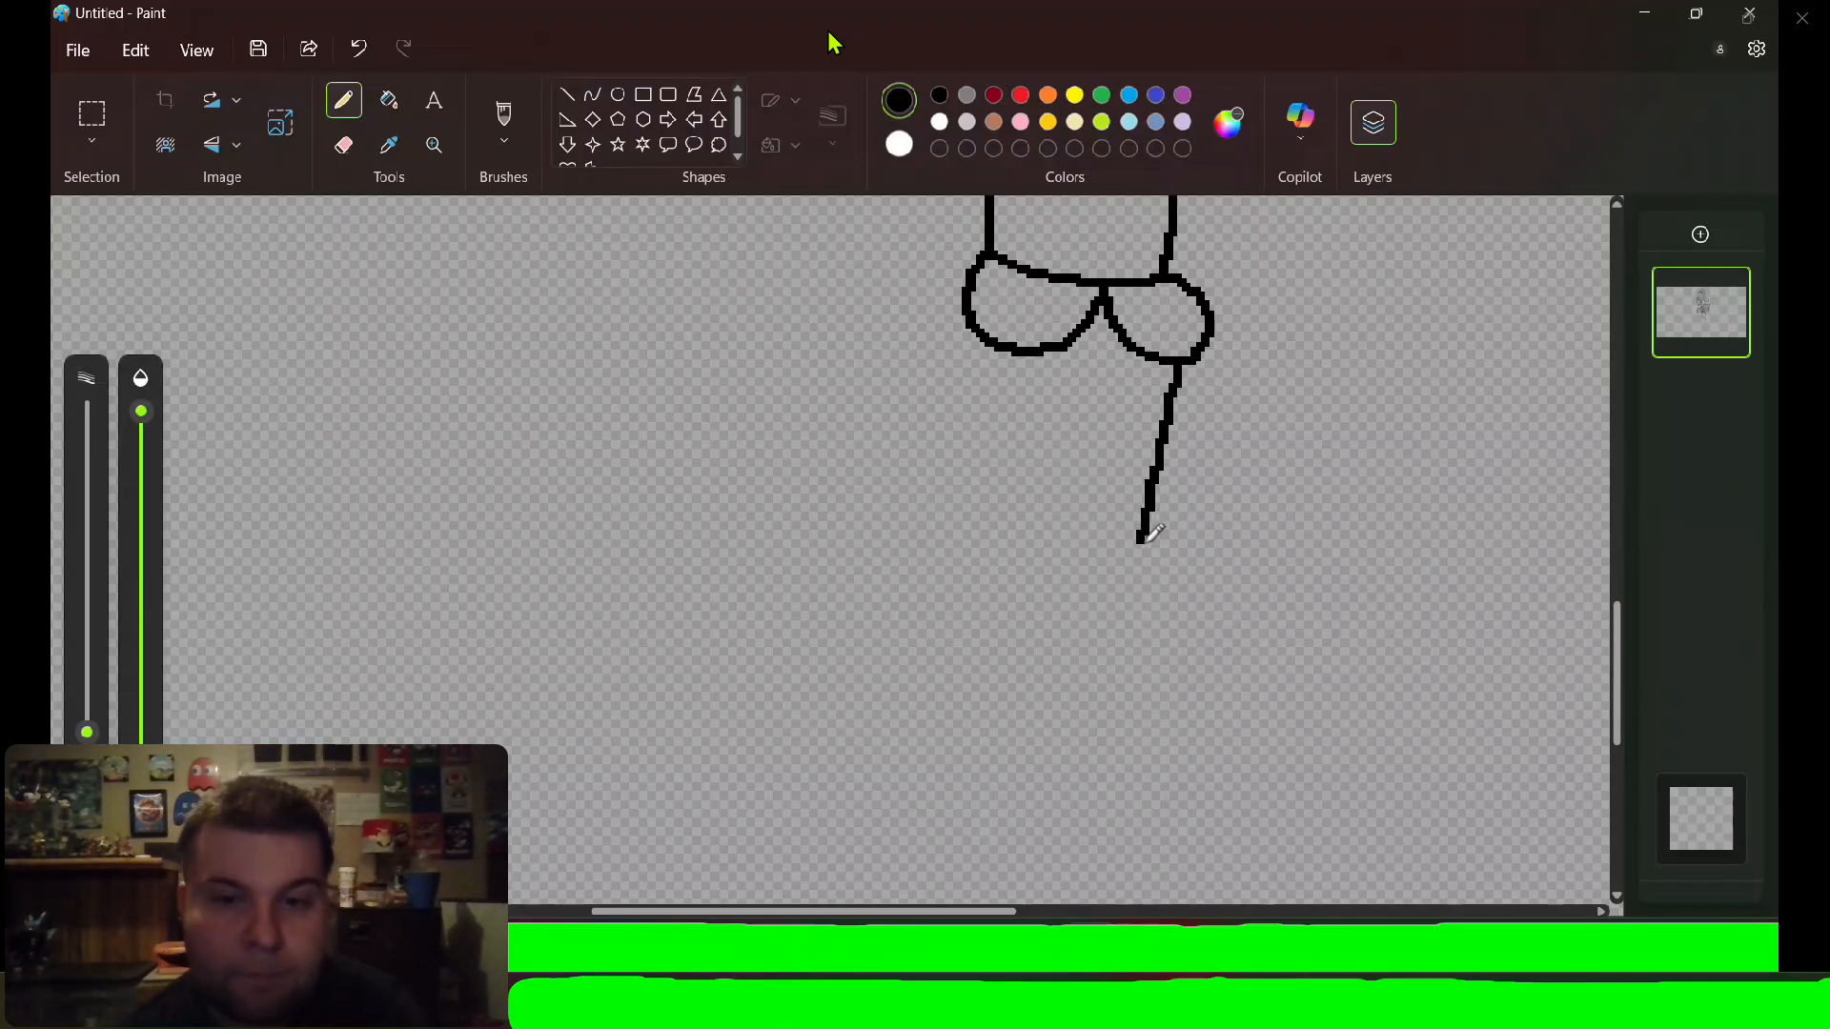
mouse_move(1140, 564)
mouse_down()
mouse_move(1021, 588)
mouse_move(938, 543)
mouse_move(972, 331)
mouse_up()
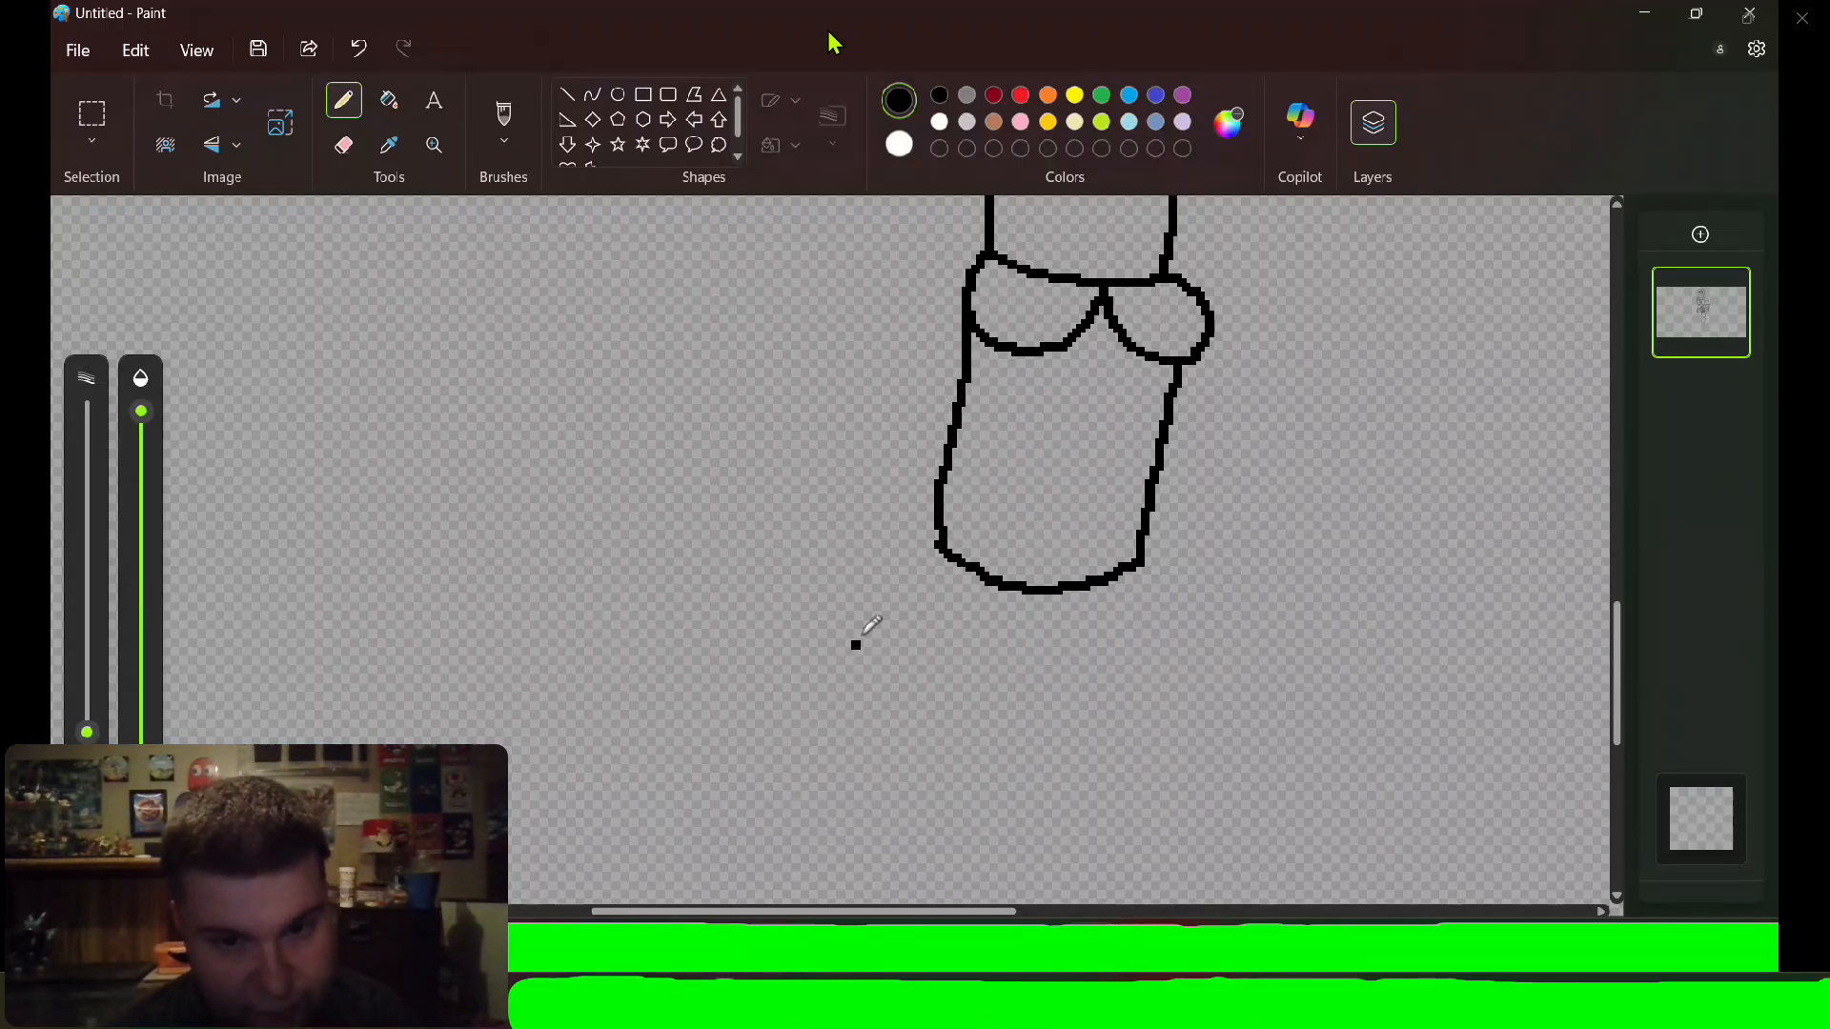
key(e)
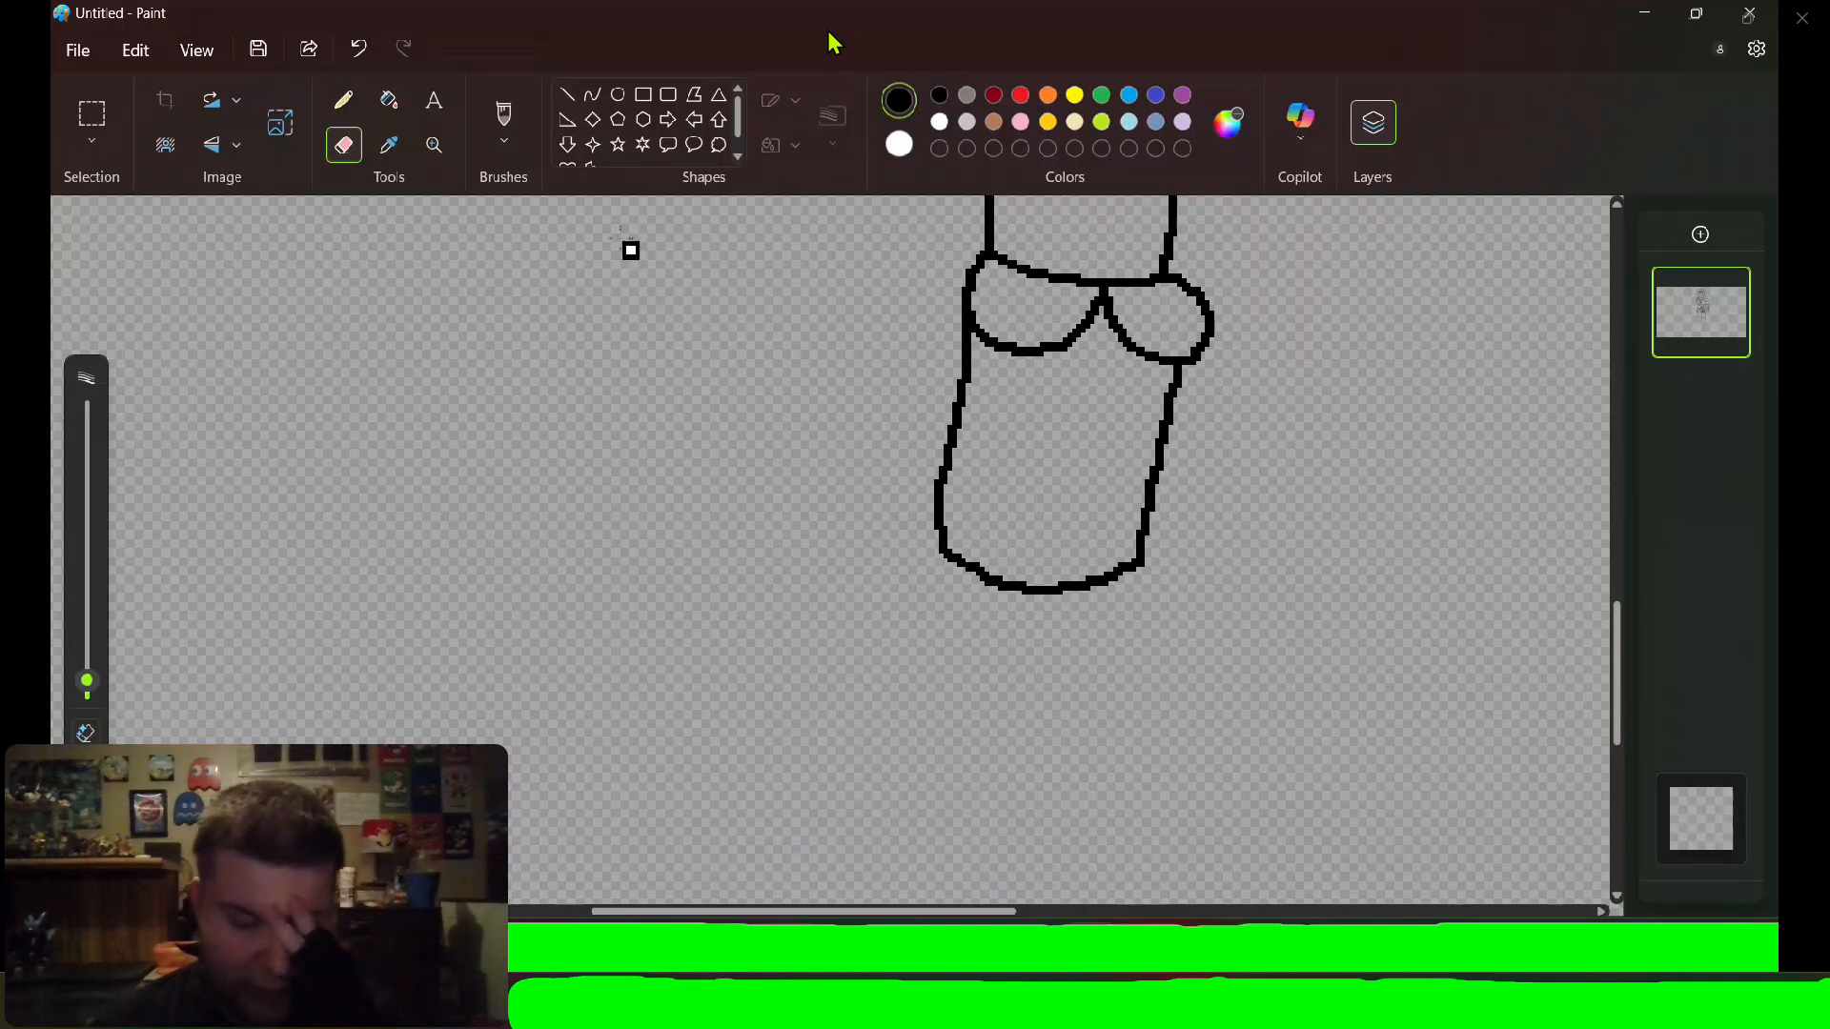
click(355, 105)
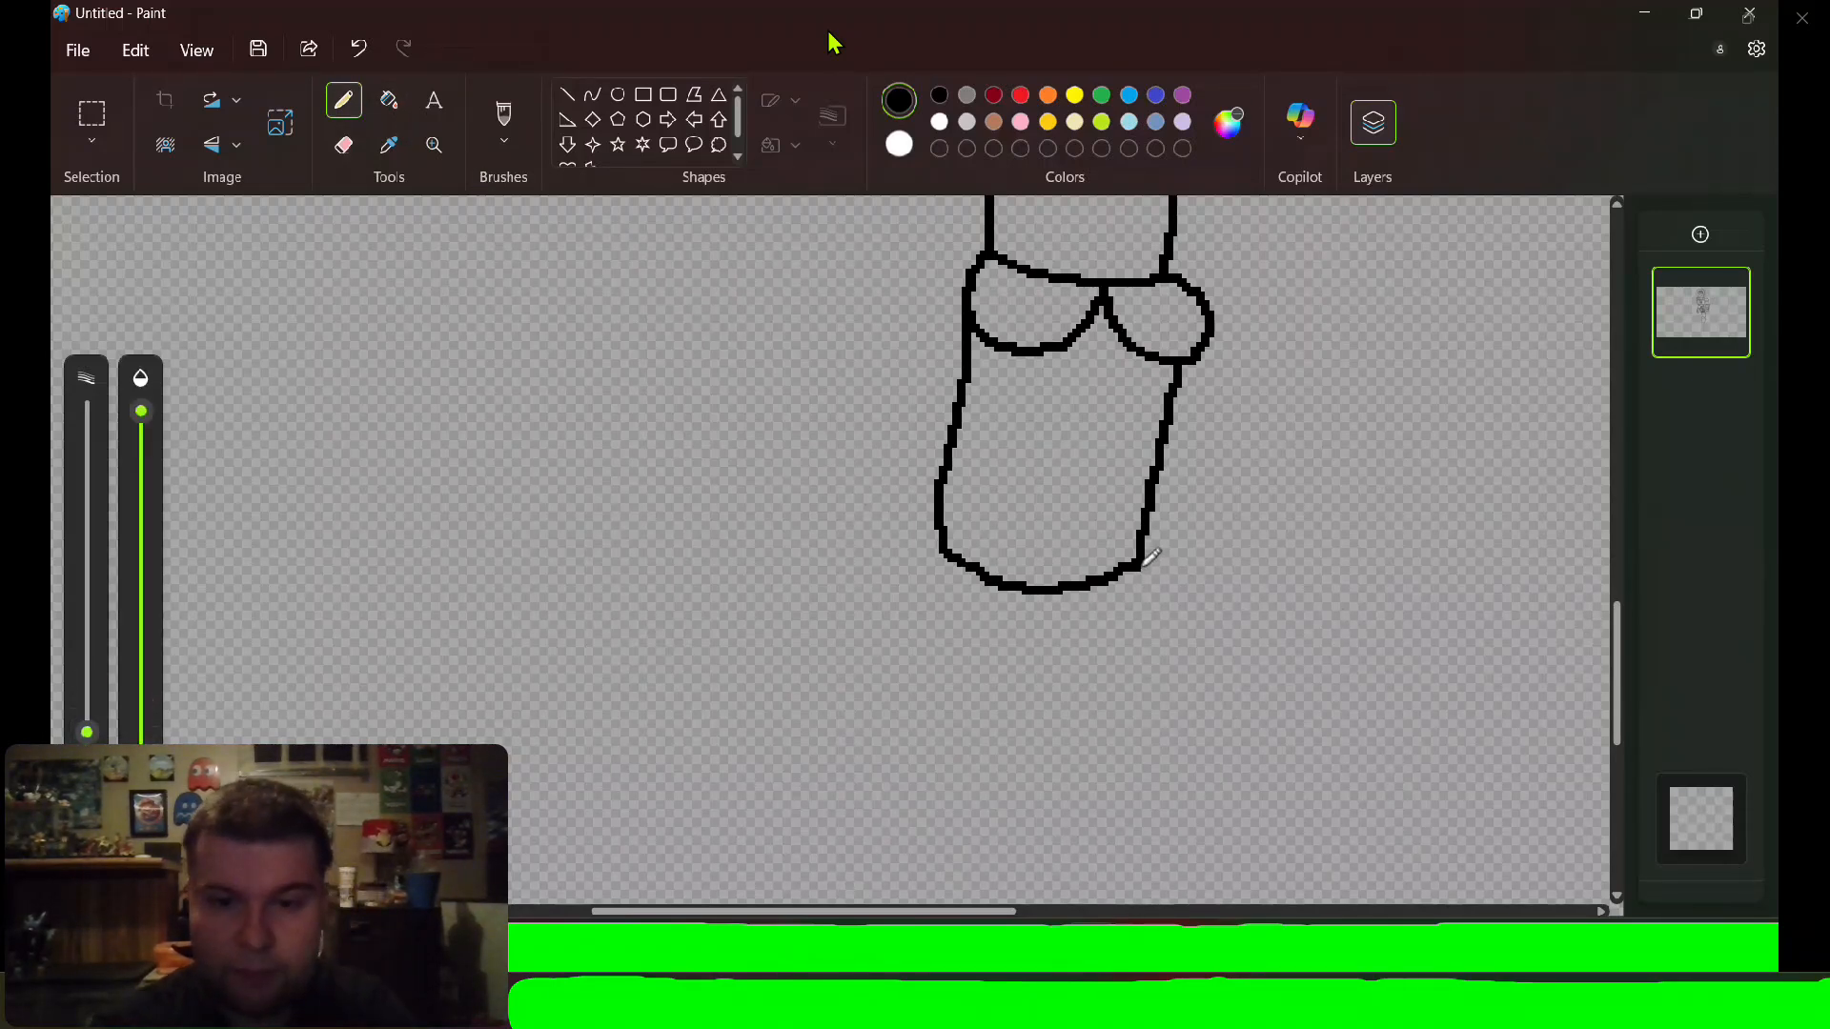
Draw an outward-pointing boot foot beneath the shin, with an inner line marking off the toe cap and sole.
mouse_move(1183, 566)
mouse_down()
mouse_move(1233, 574)
mouse_move(1284, 659)
mouse_move(1181, 696)
mouse_move(1037, 686)
mouse_move(953, 672)
mouse_move(921, 610)
mouse_move(946, 534)
mouse_up()
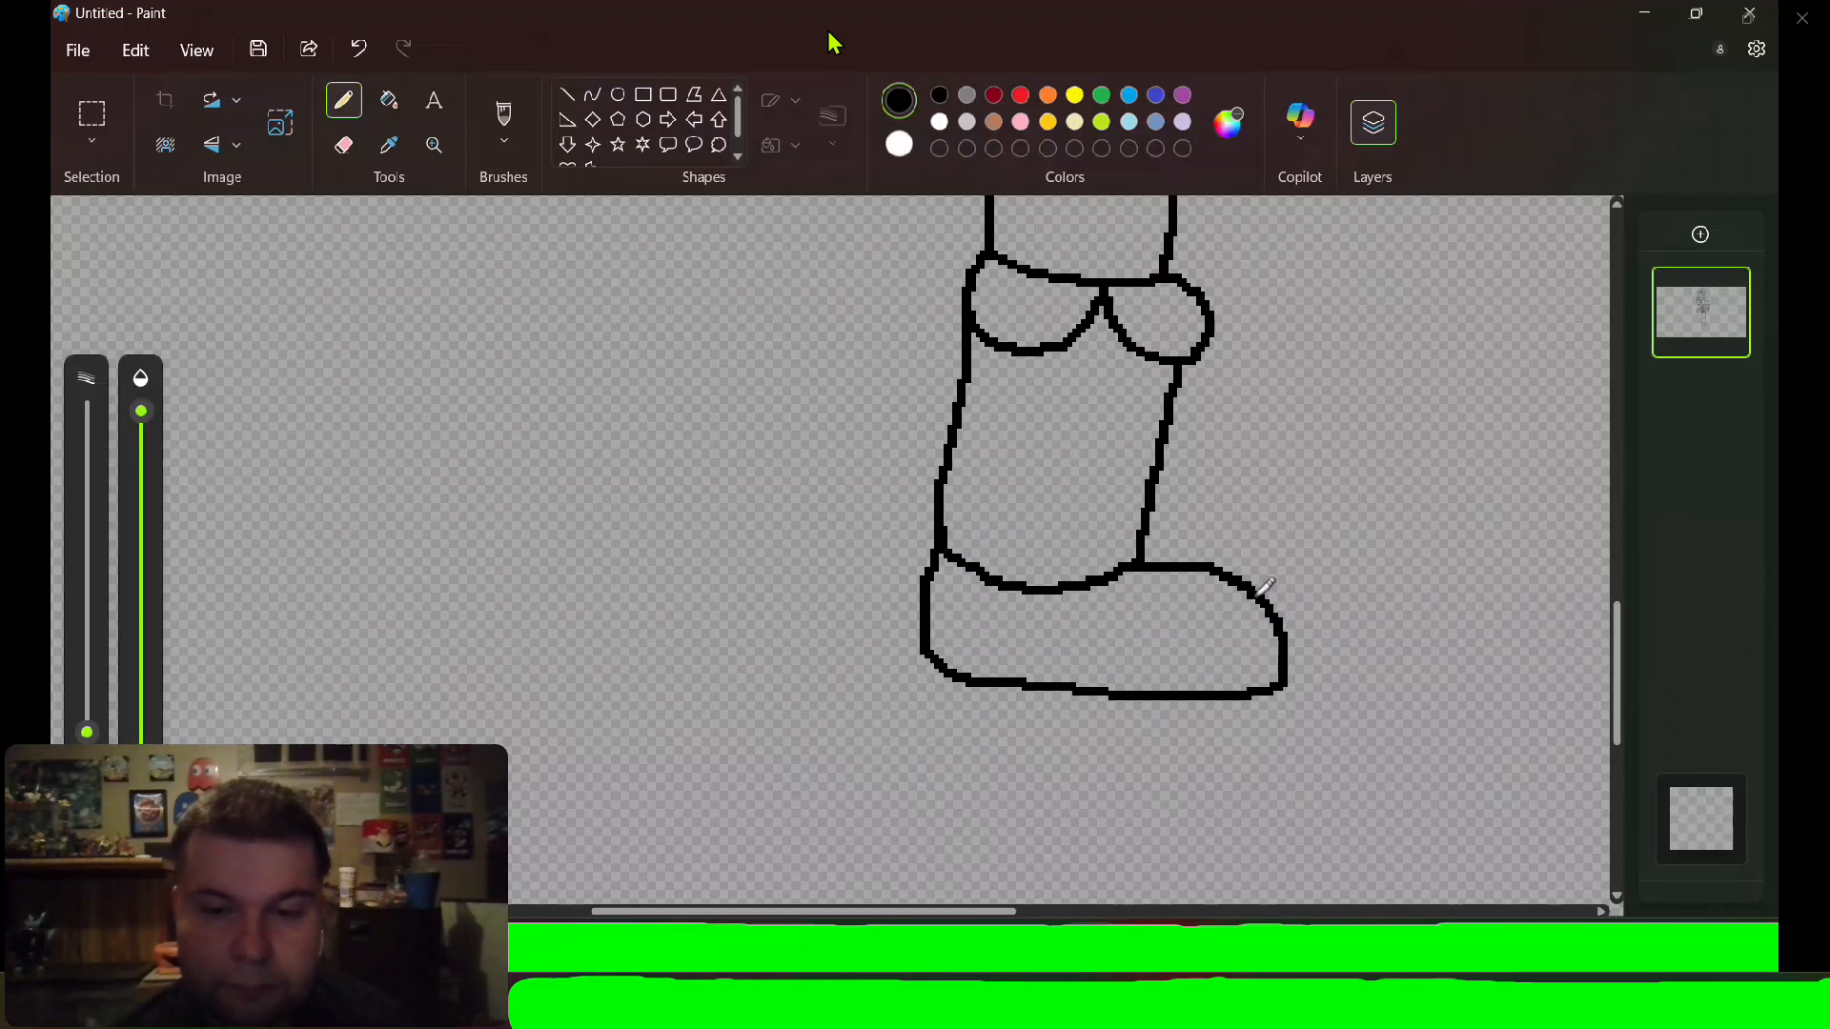
drag(1251, 591, 1191, 673)
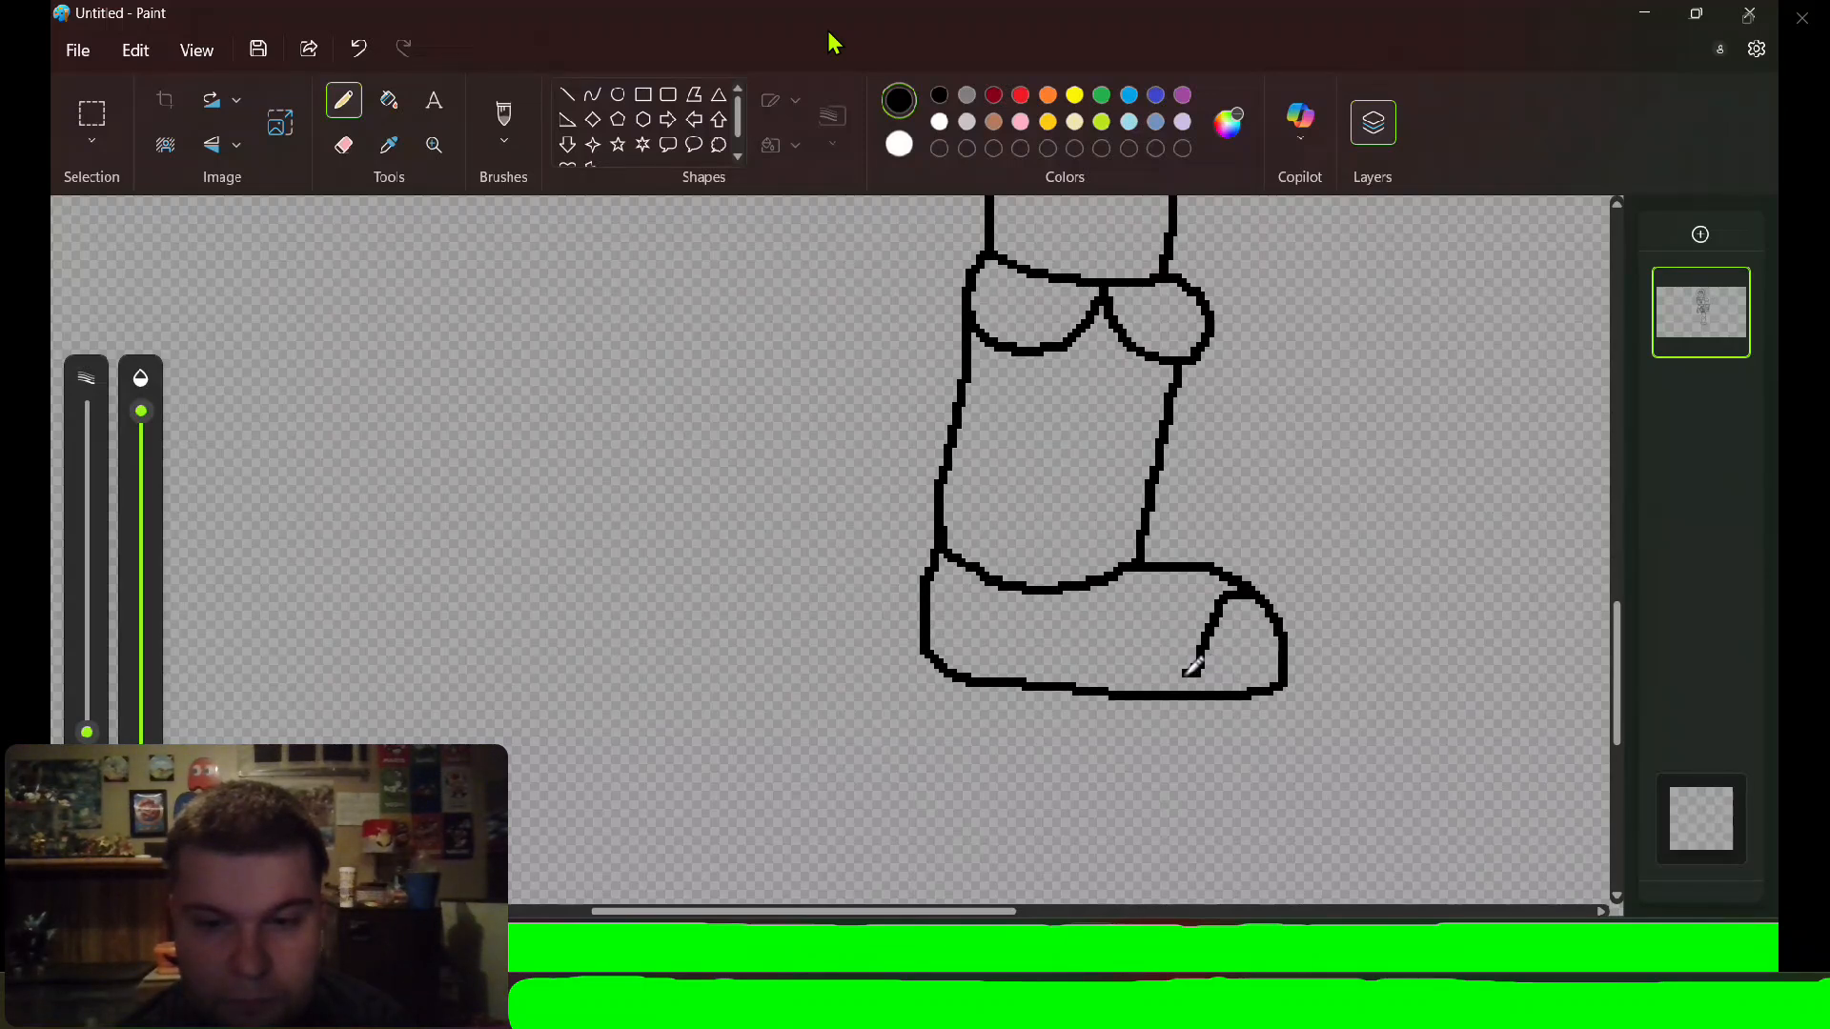
drag(1192, 672, 940, 644)
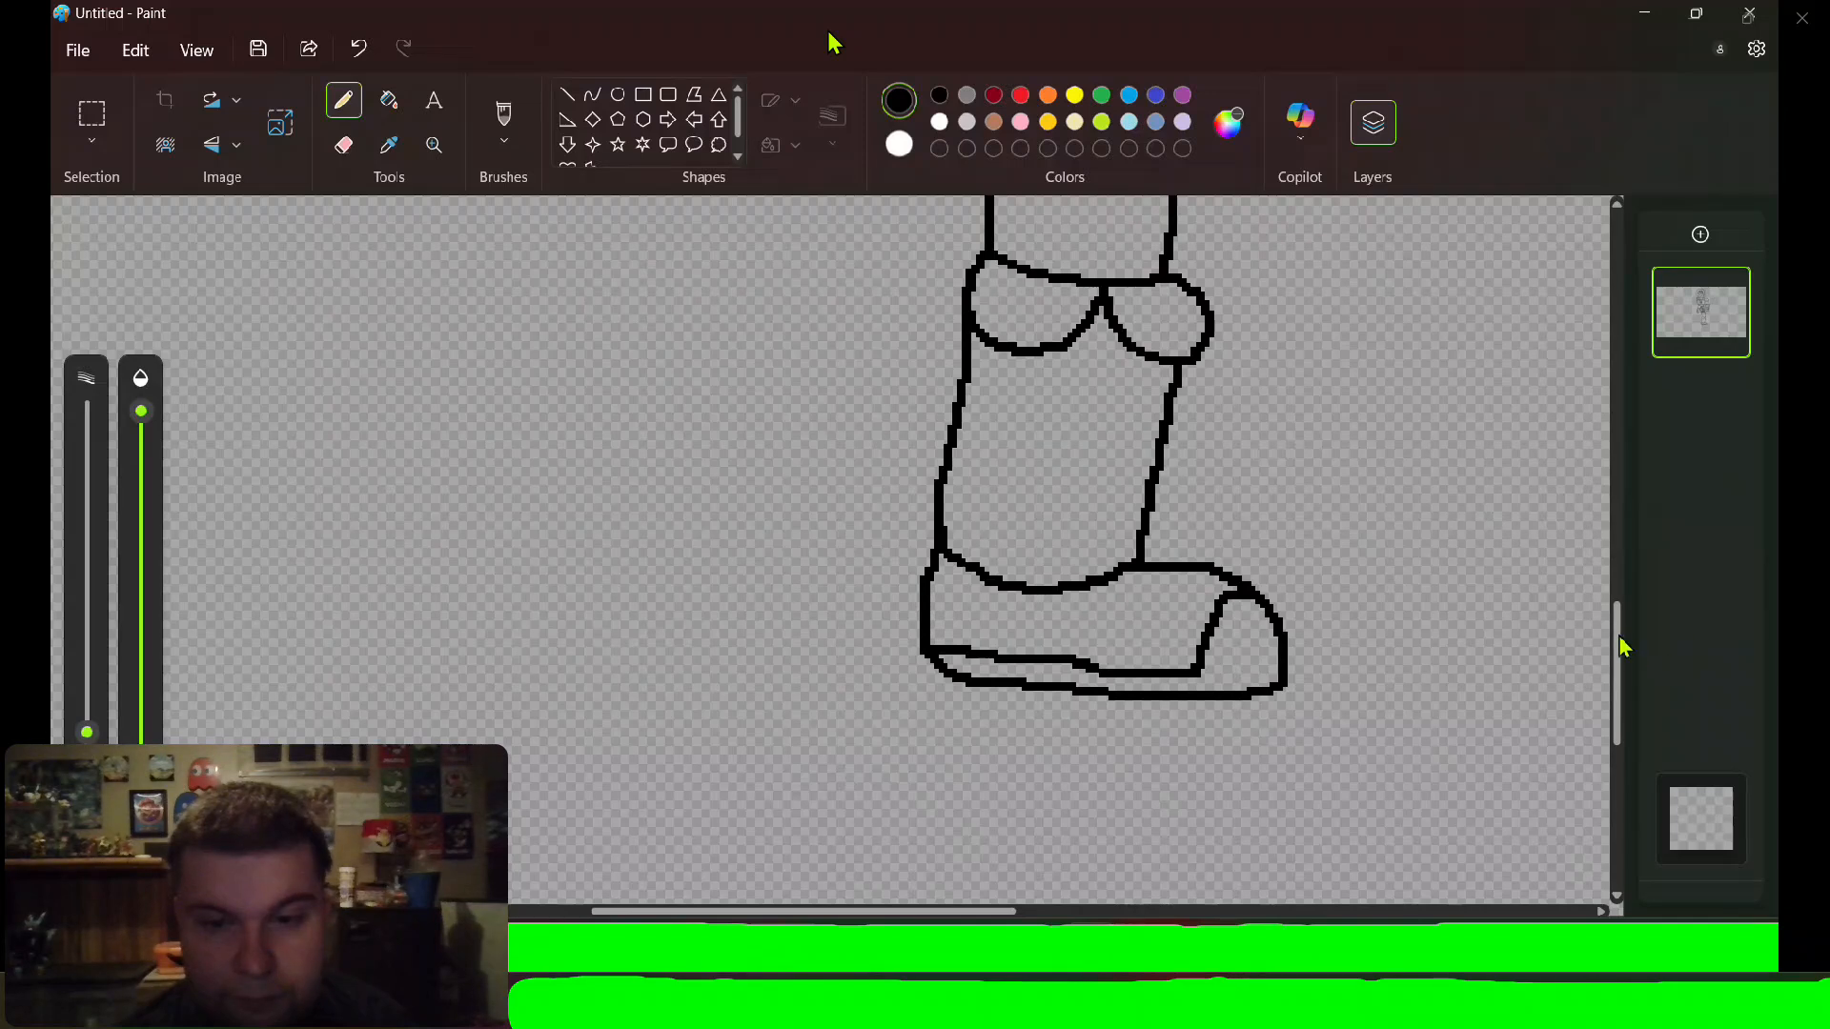
Draw three slightly slanted lines across the shin and a lengthwise line crossing them near its front edge.
scroll(1623, 638, up, 1)
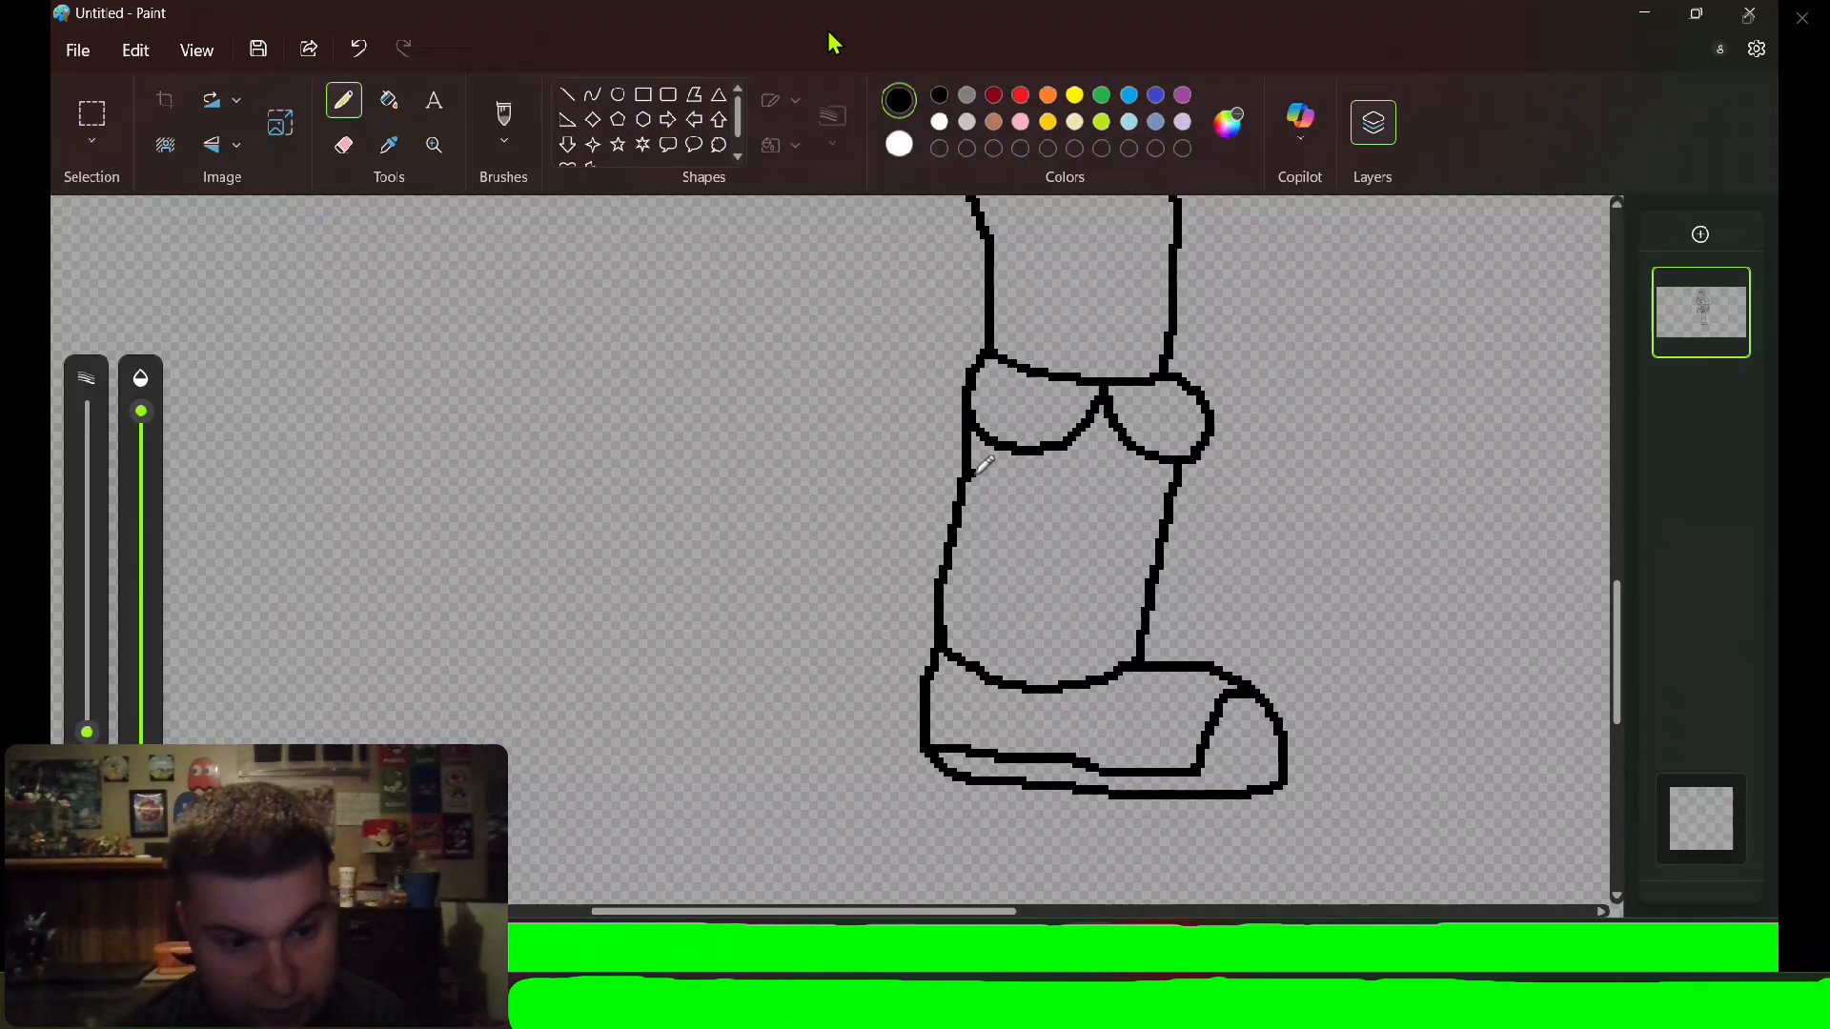
mouse_move(971, 474)
mouse_down()
mouse_move(1163, 491)
mouse_move(1164, 514)
mouse_move(1157, 547)
mouse_move(1051, 551)
mouse_move(972, 524)
mouse_up()
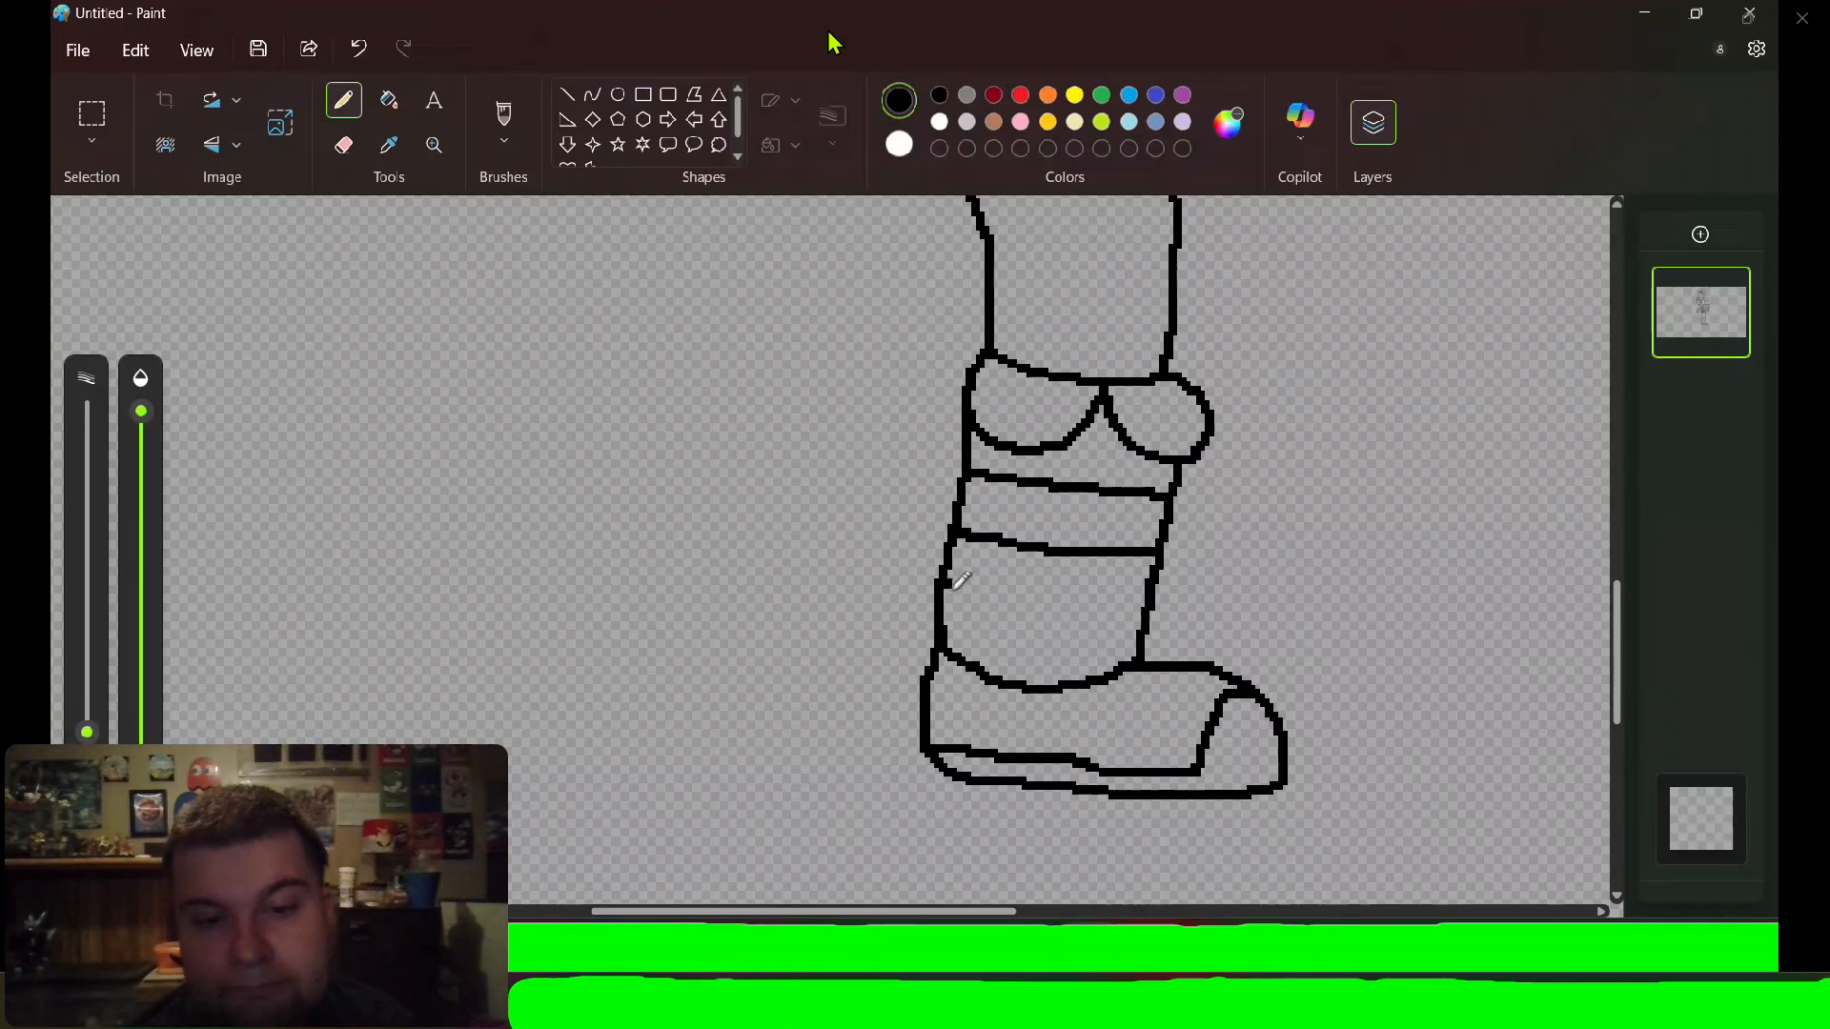
drag(944, 594, 1121, 623)
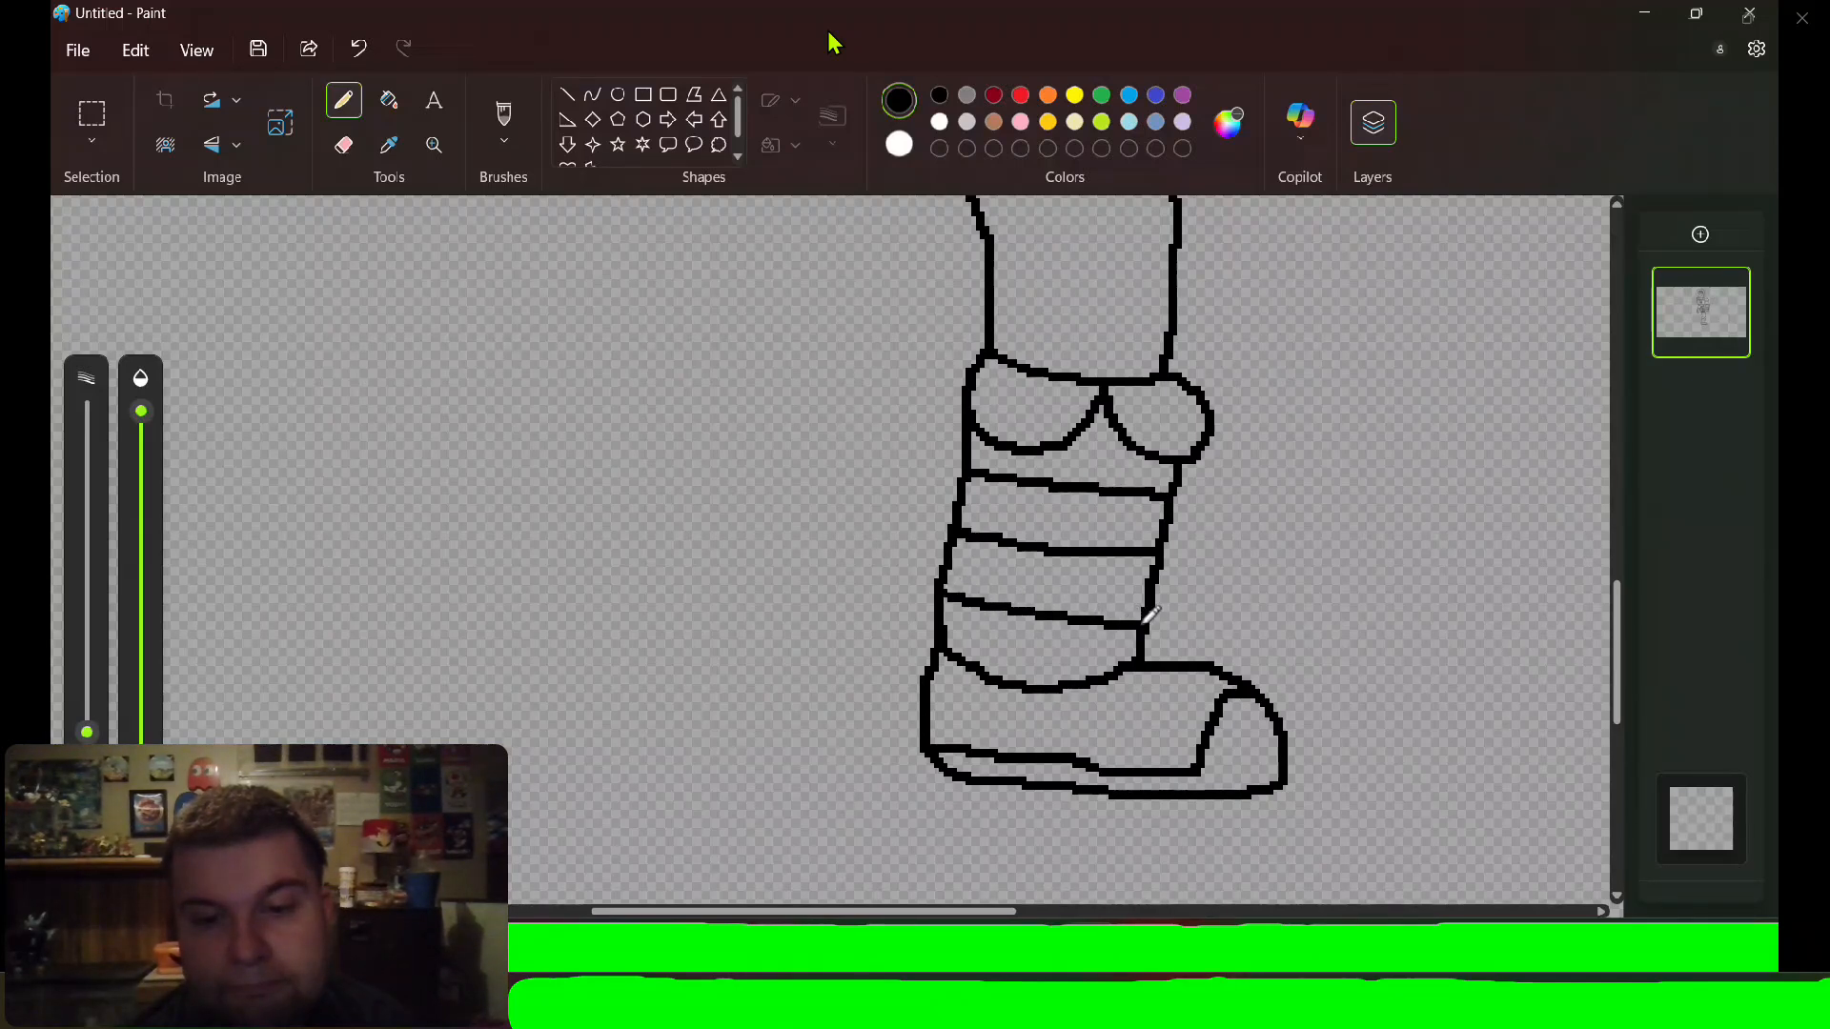
drag(1148, 497, 1122, 612)
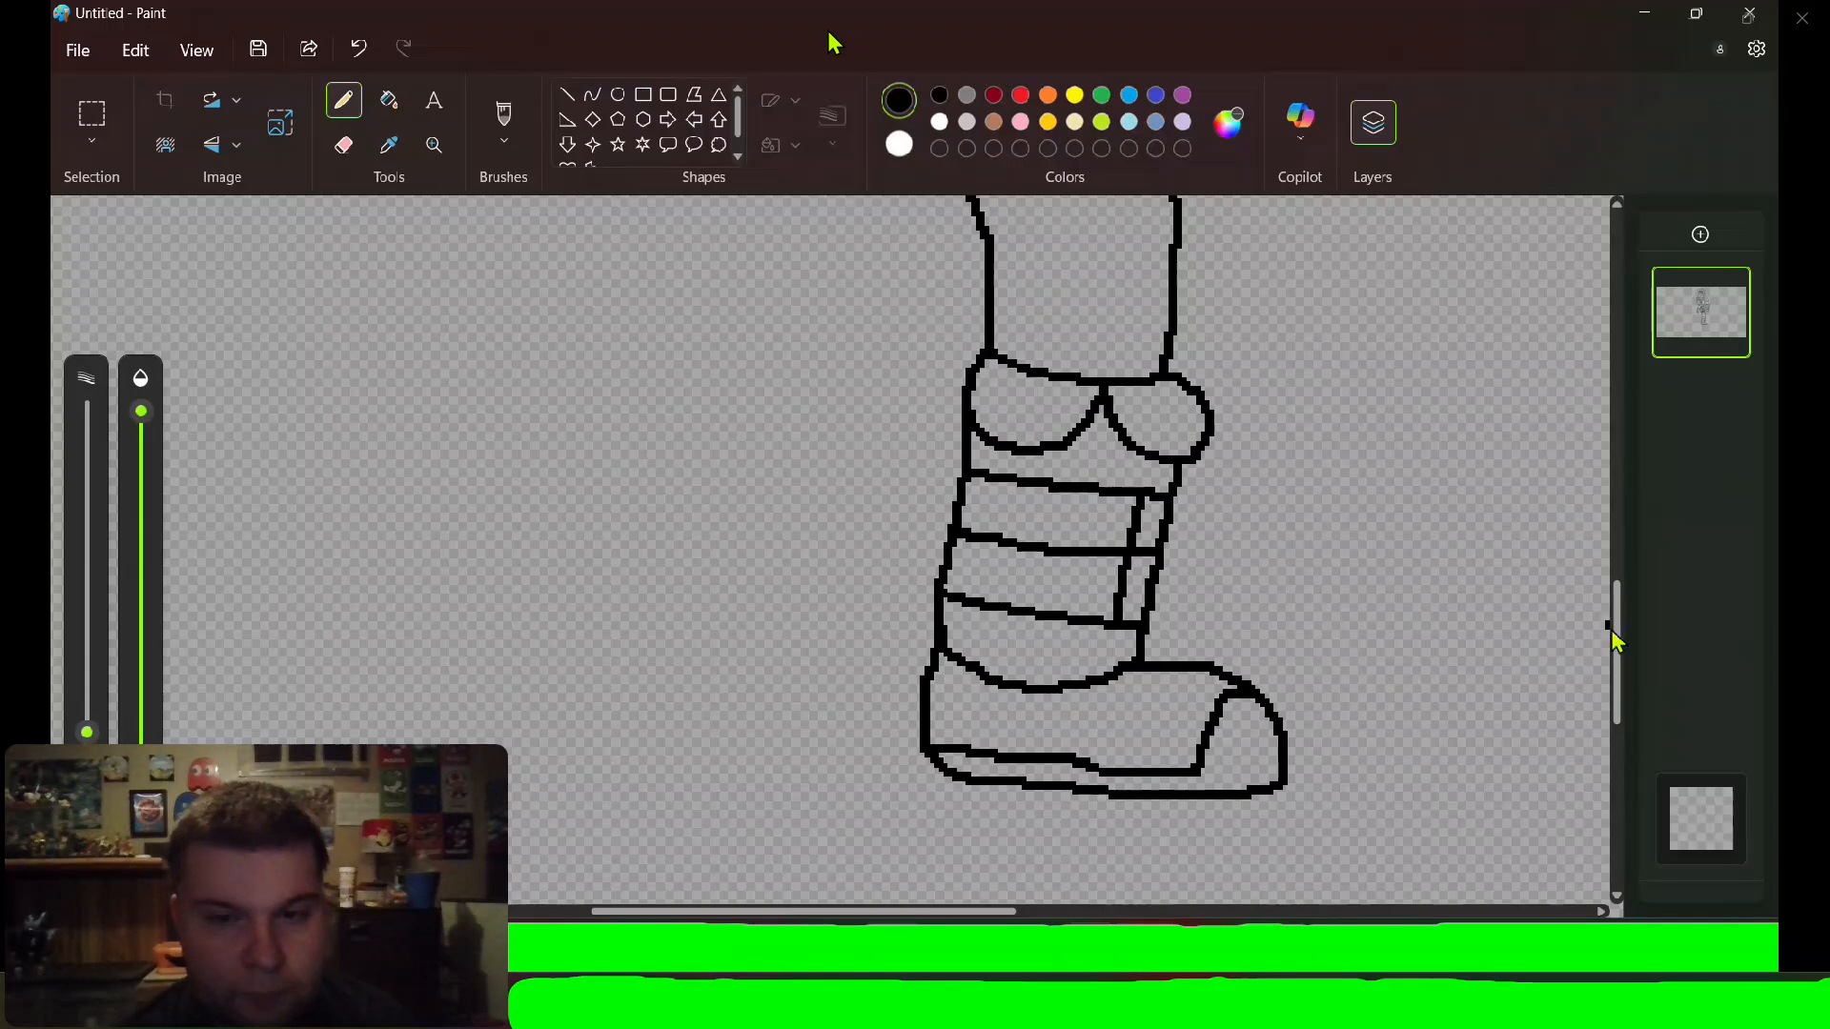
Draw the second thigh's outline hanging beneath the three fanned strips, with two short slanted lines across its inner upper end.
drag(1614, 633, 1611, 558)
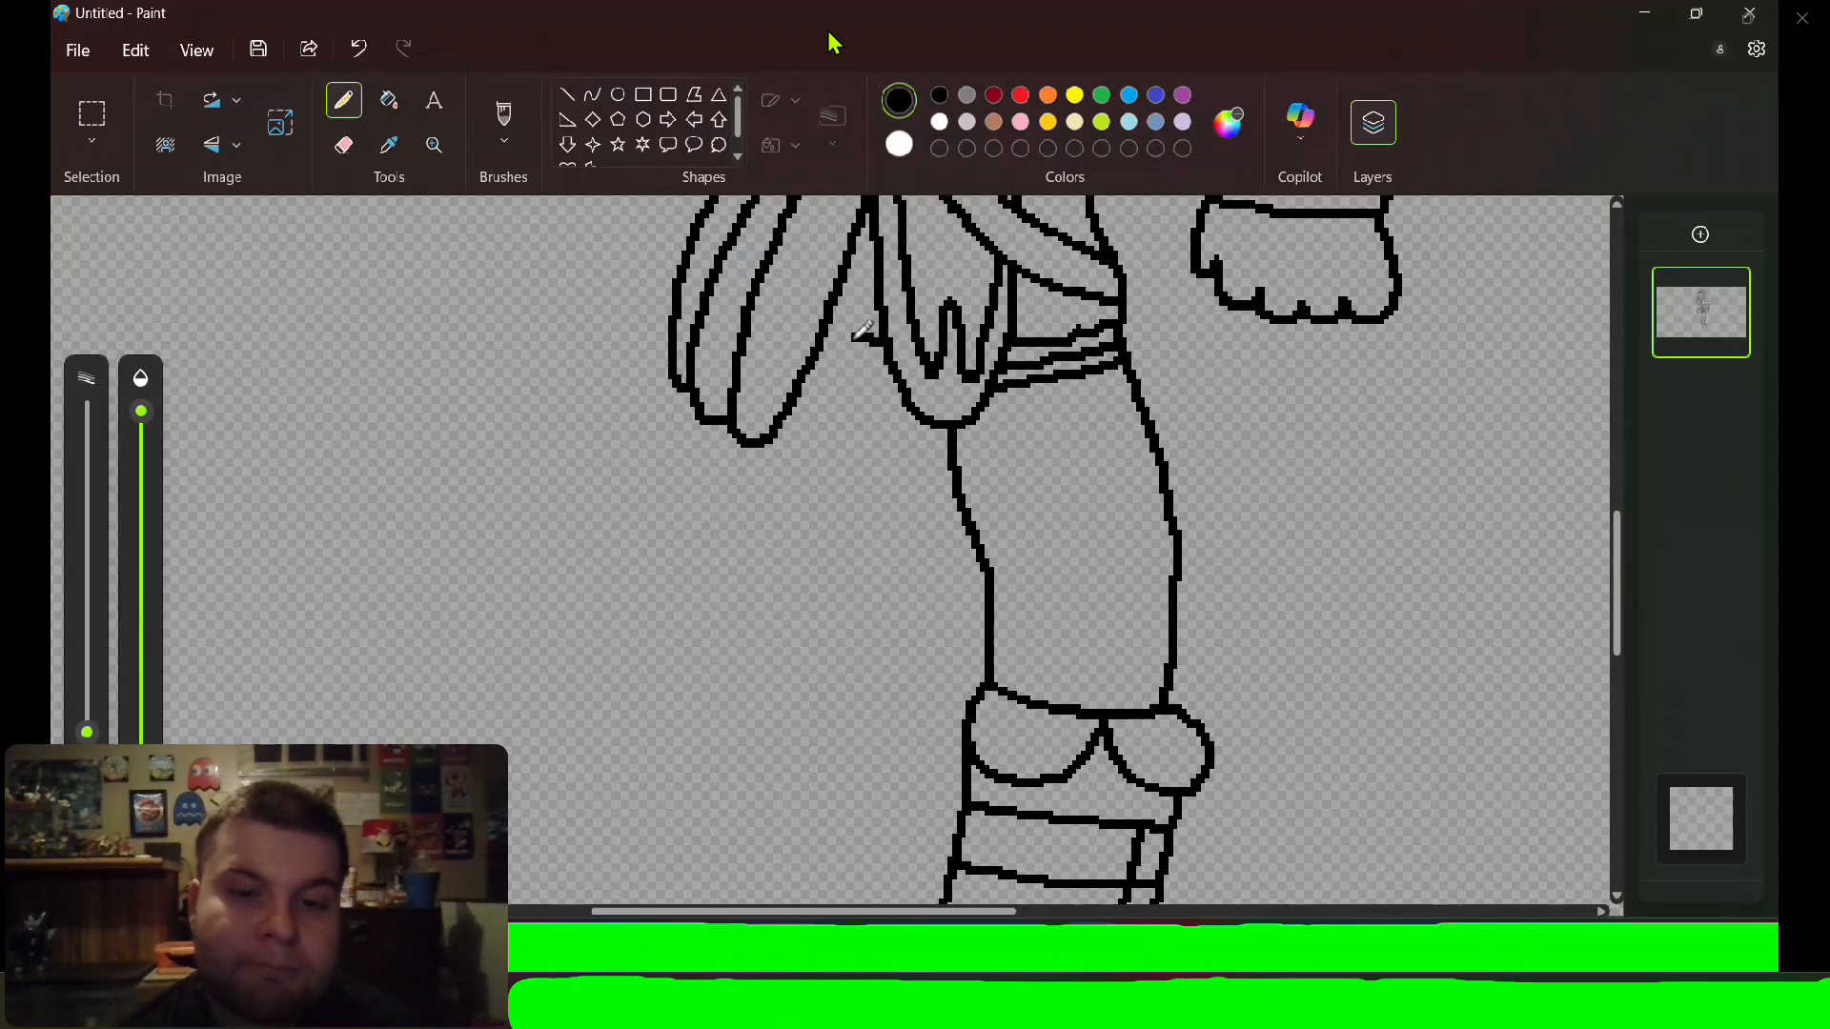
mouse_move(825, 336)
mouse_down()
mouse_move(884, 340)
mouse_move(843, 674)
mouse_move(702, 664)
mouse_move(657, 605)
mouse_move(680, 408)
mouse_up()
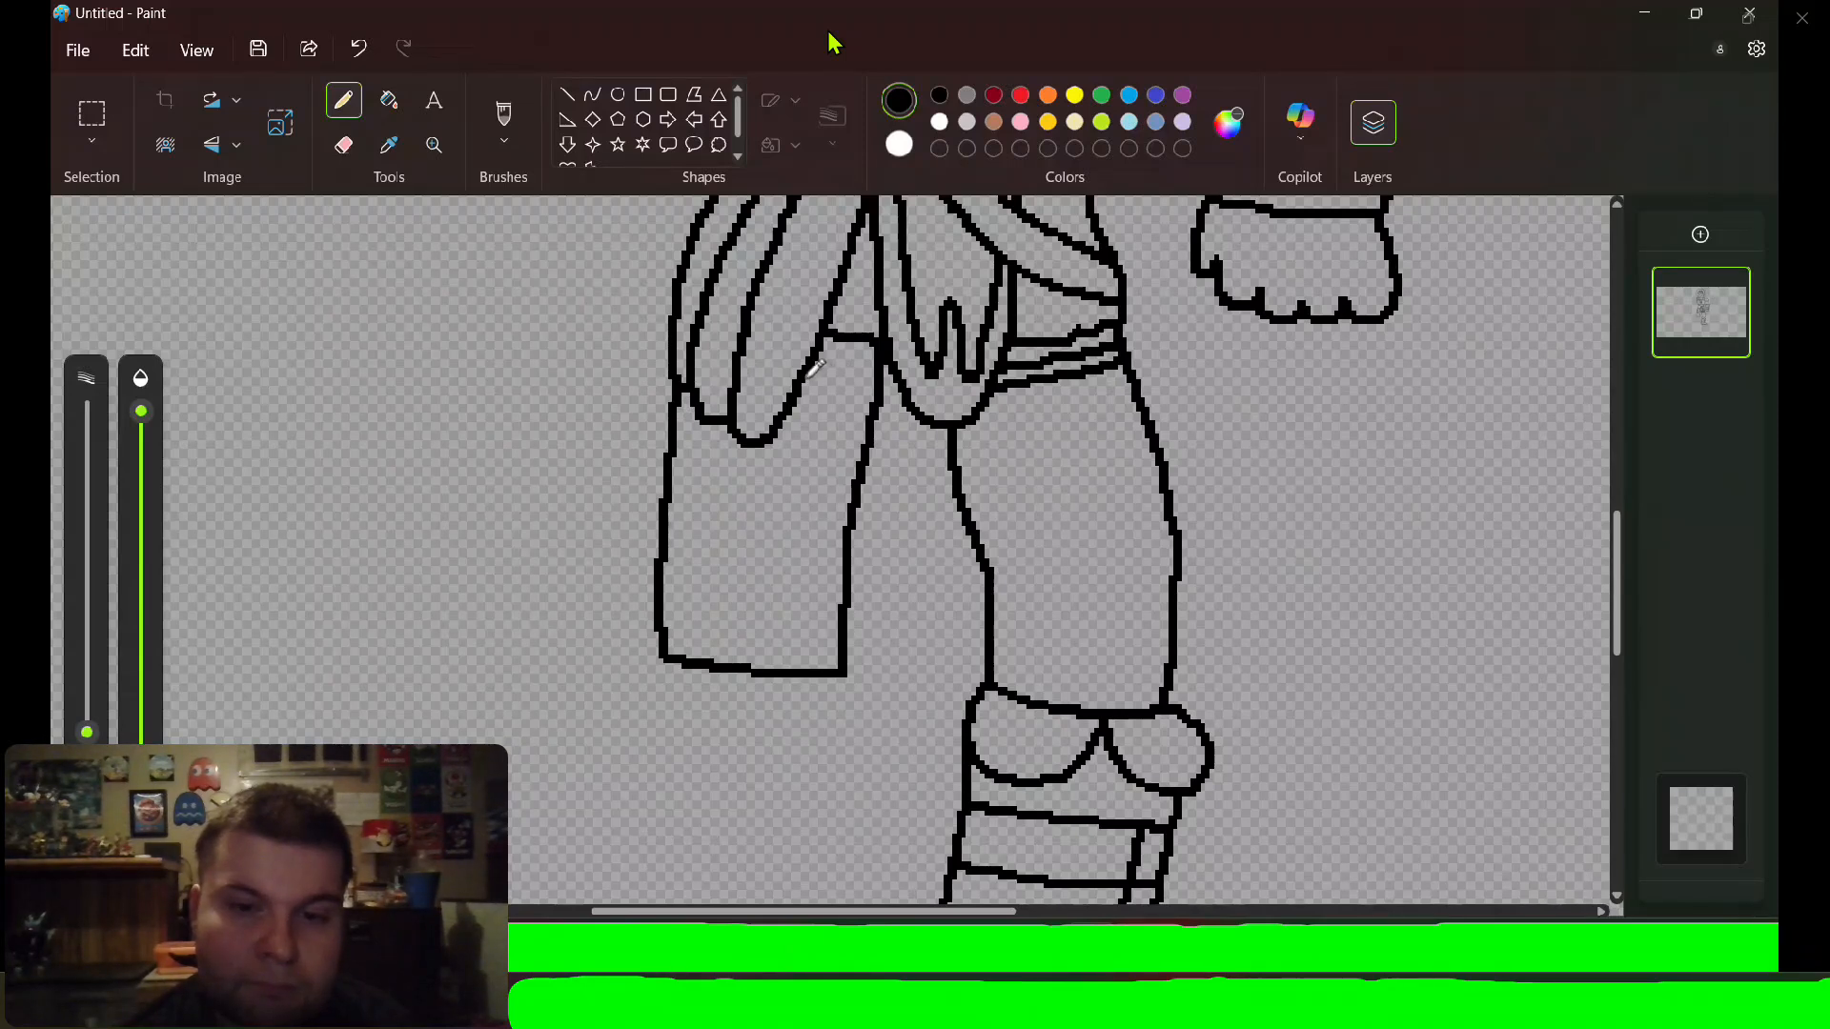
drag(803, 374, 835, 382)
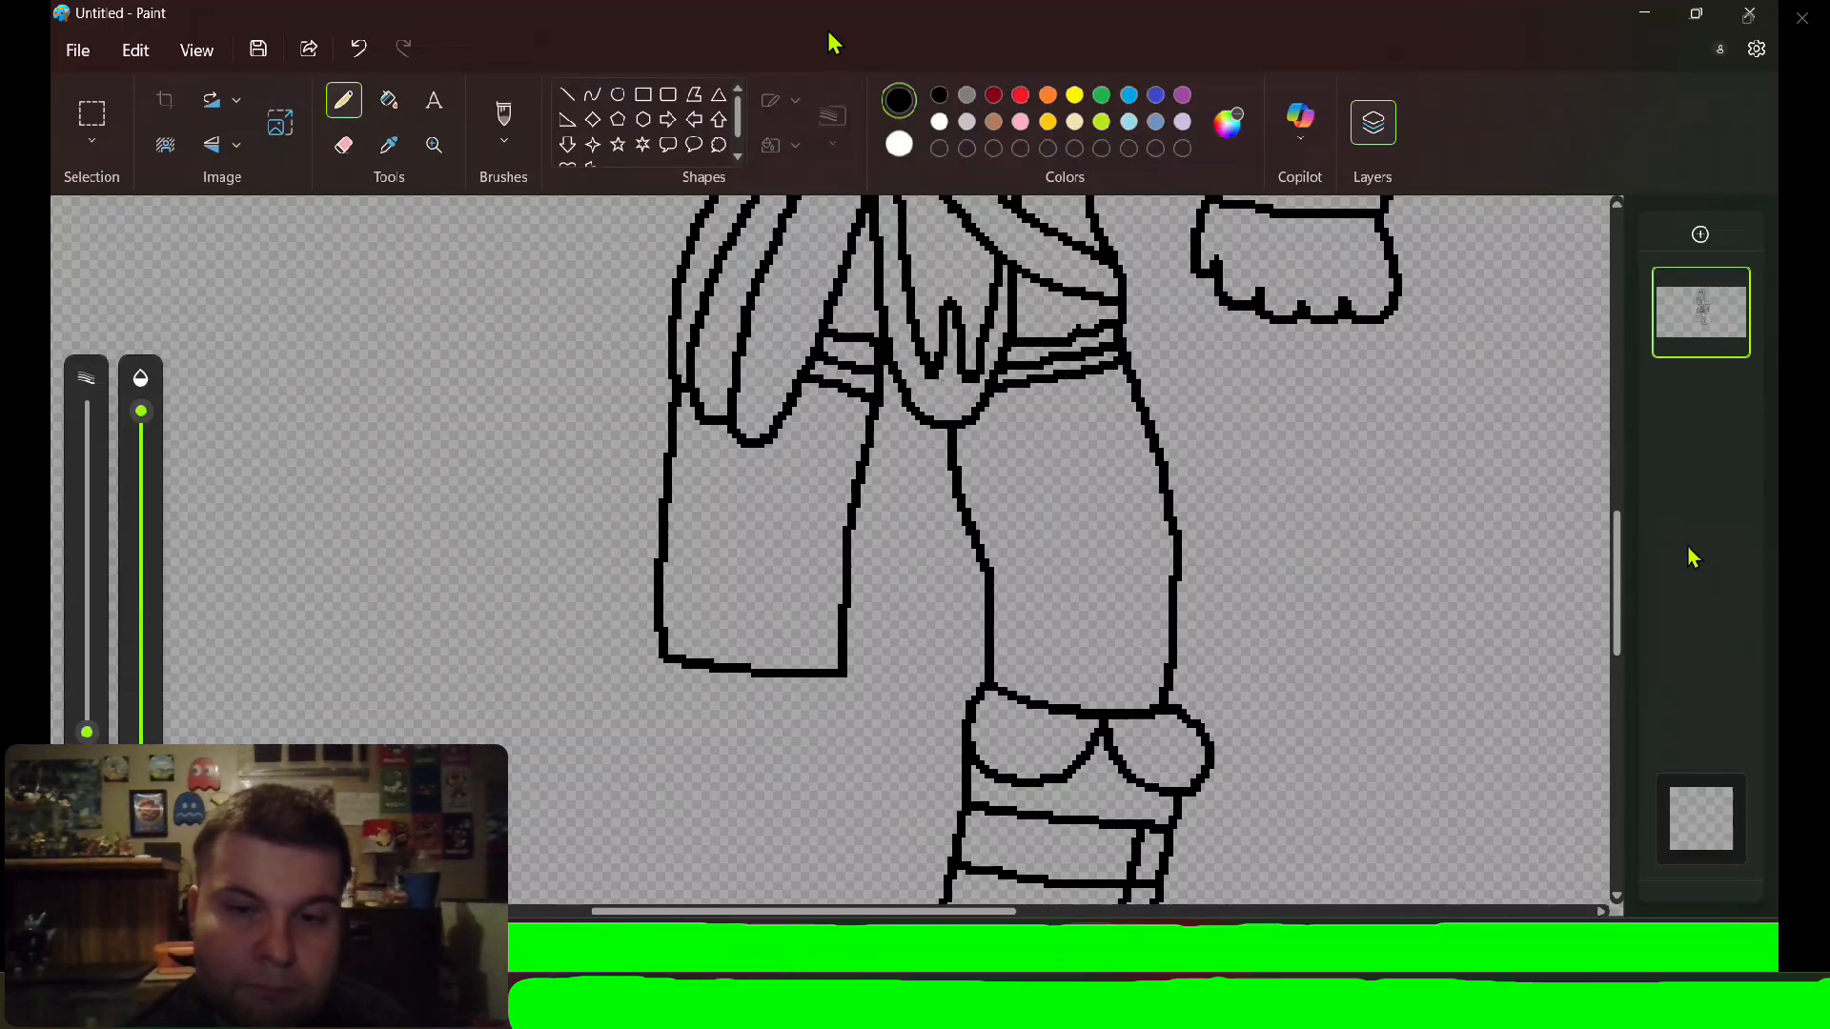
Draw two rounded knee guard lobes under the second thigh and a shin outline below them tapering to a rounded point.
drag(1617, 538, 1618, 615)
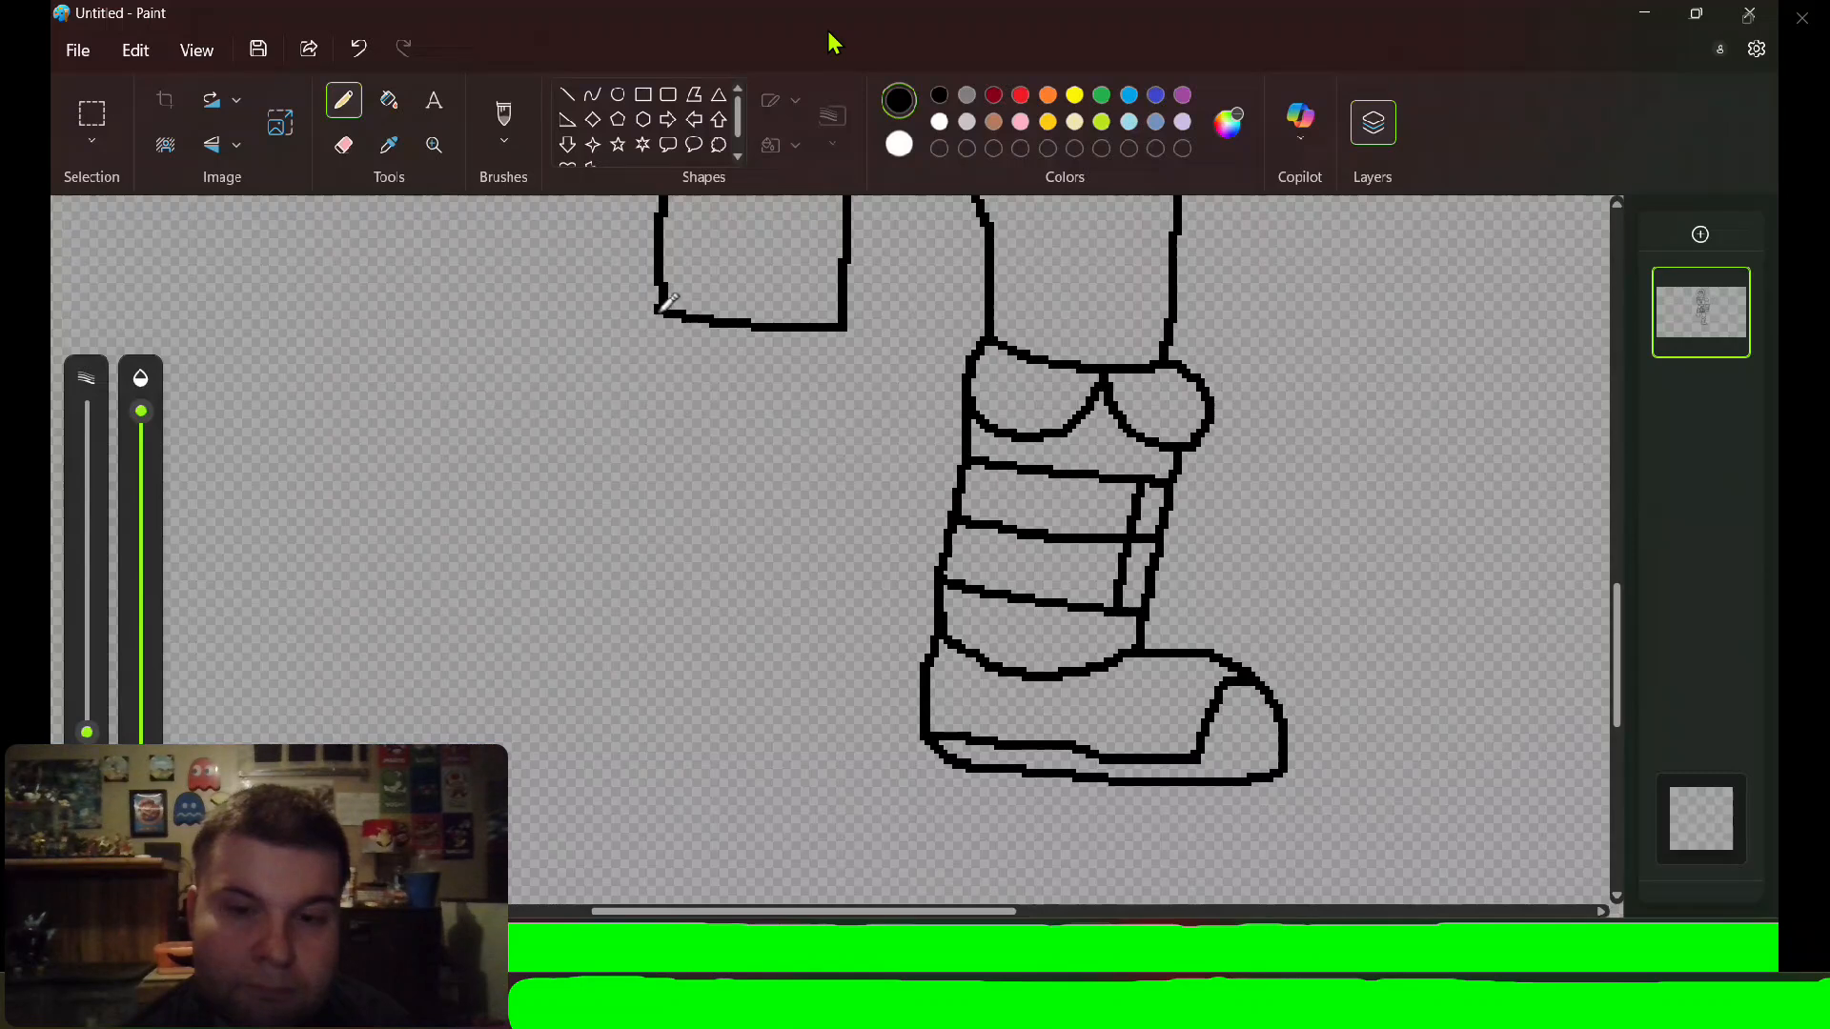
mouse_move(659, 309)
mouse_down()
mouse_move(633, 370)
mouse_move(656, 383)
mouse_move(698, 371)
mouse_move(723, 325)
mouse_move(748, 383)
mouse_move(799, 400)
mouse_move(834, 396)
mouse_move(843, 329)
mouse_up()
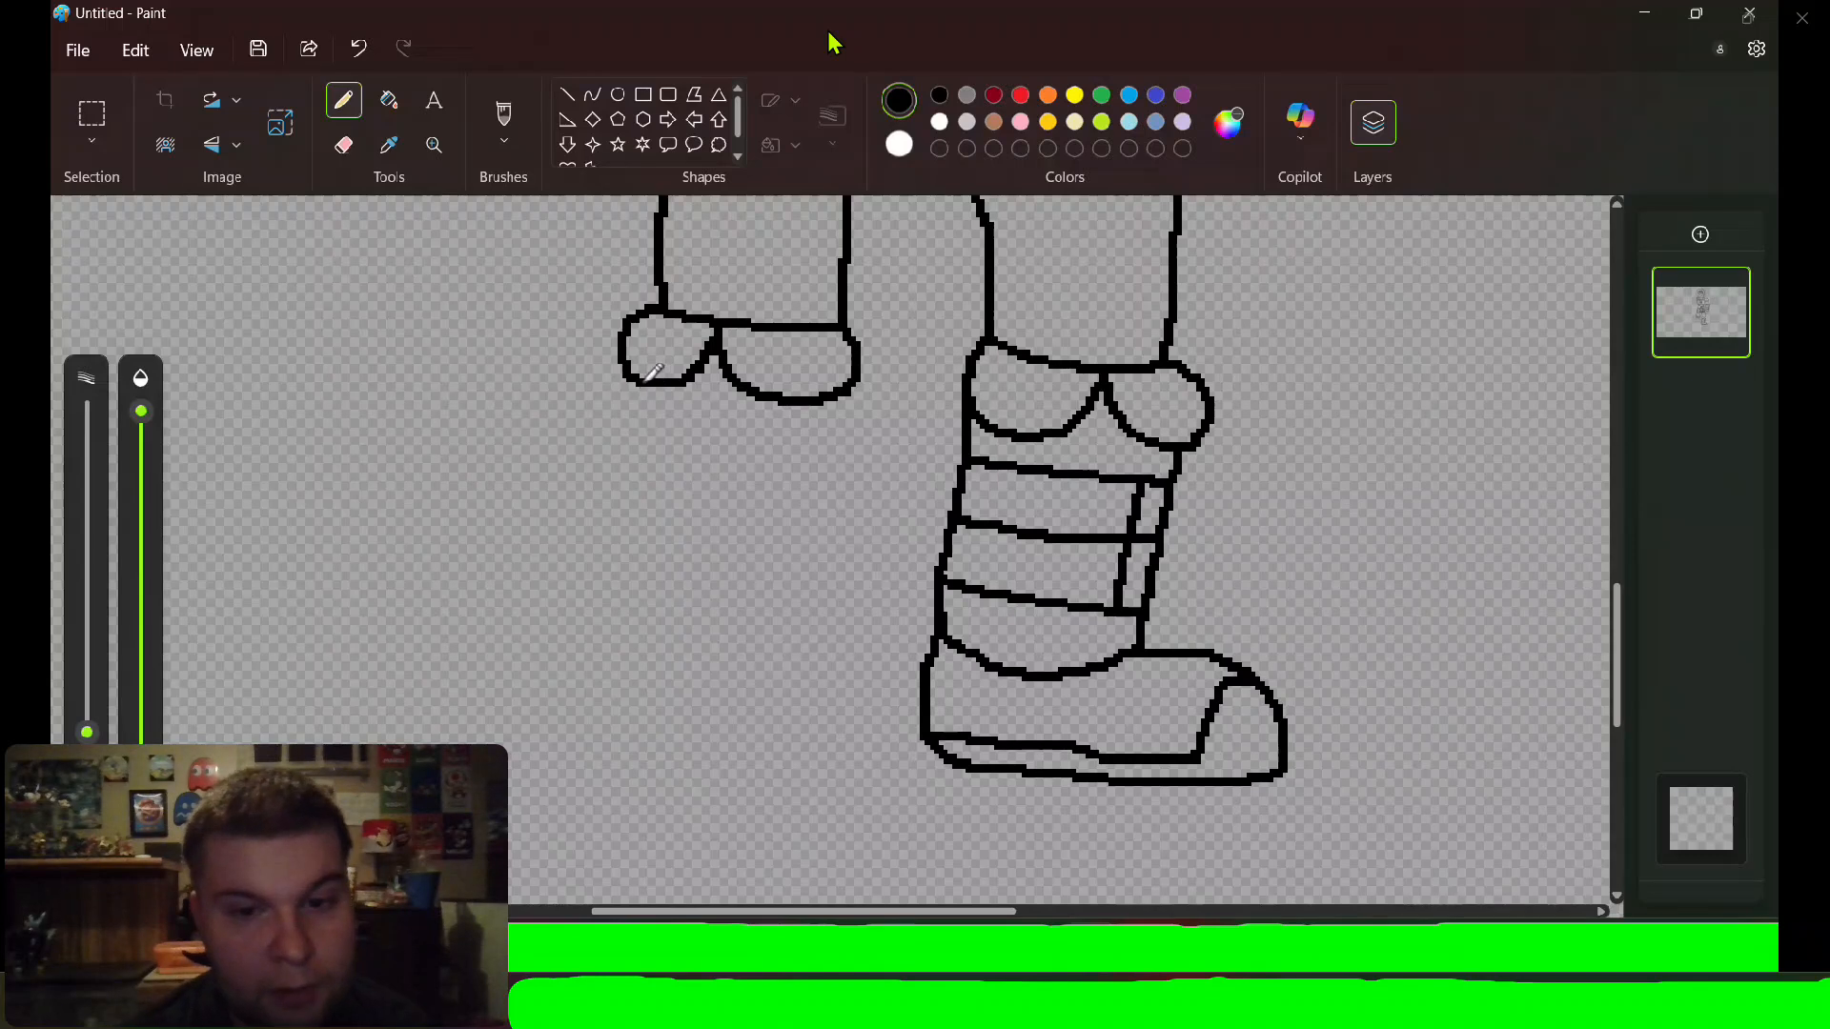
mouse_move(647, 380)
mouse_down()
mouse_move(656, 580)
mouse_move(738, 629)
mouse_move(805, 637)
mouse_move(841, 615)
mouse_move(854, 389)
mouse_up()
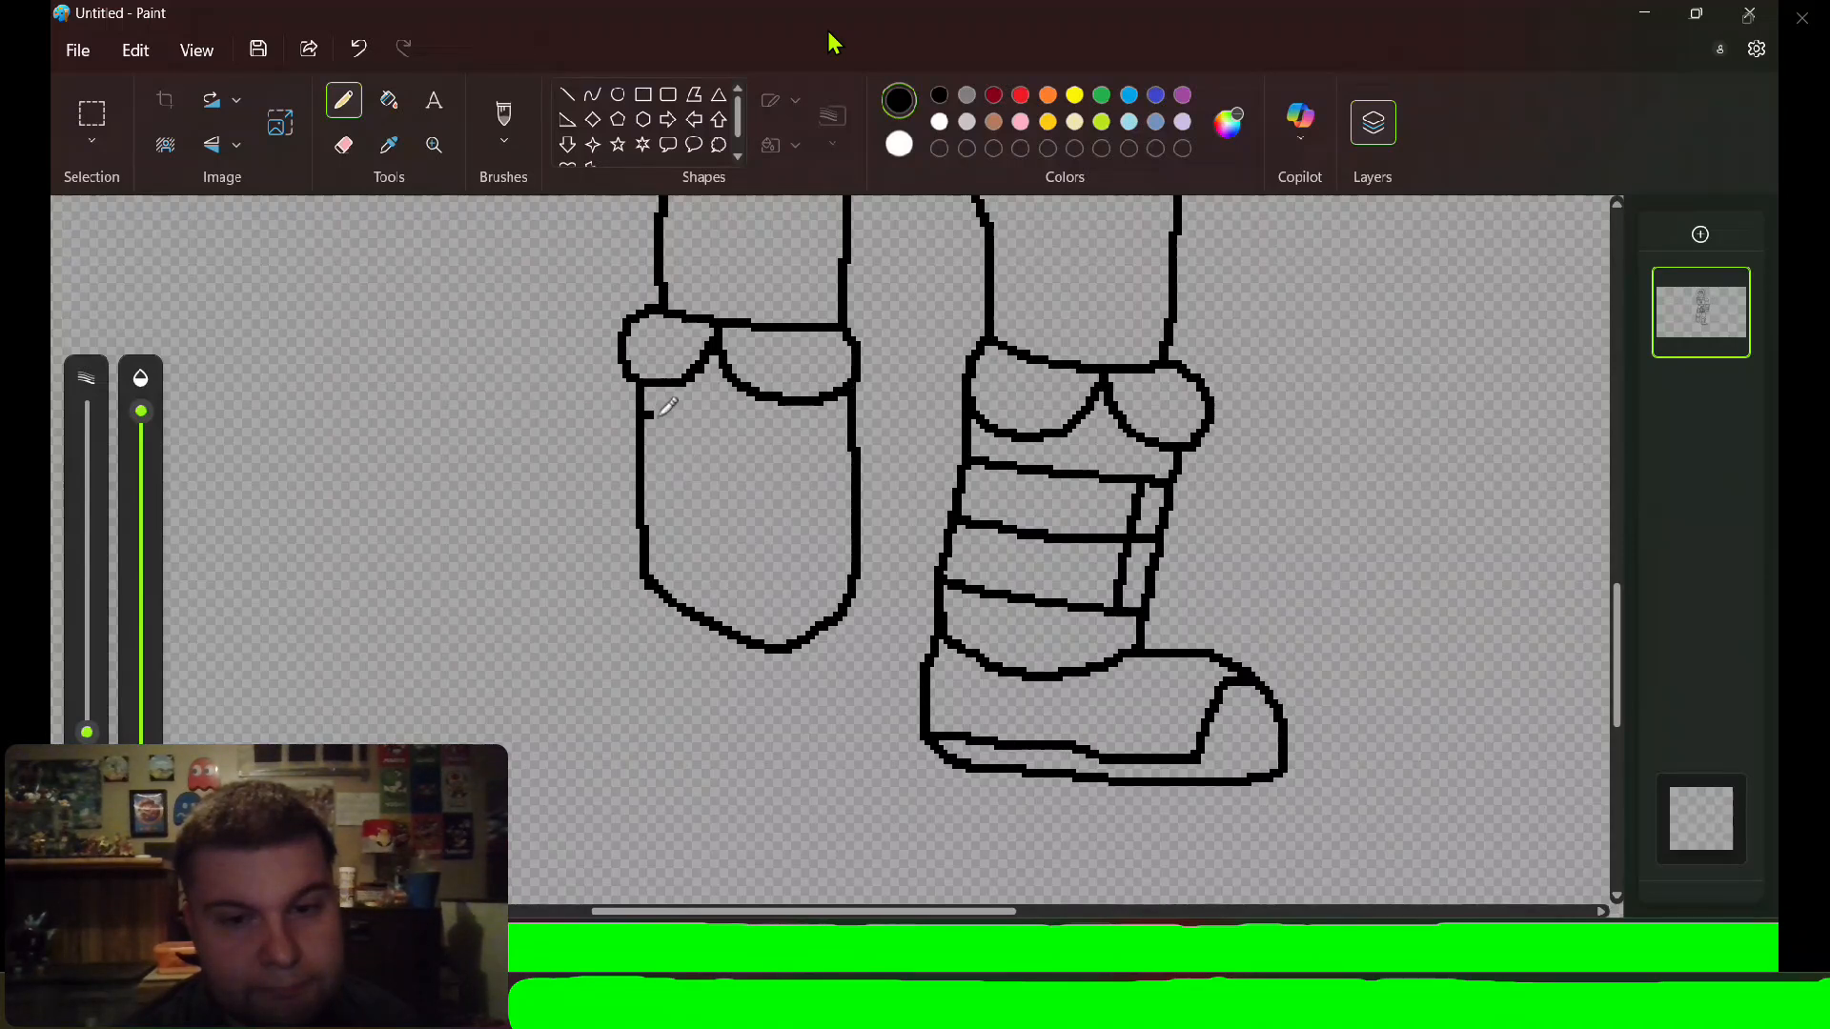
Draw three slightly slanted lines across the second shin to divide it into bands.
drag(663, 412, 801, 436)
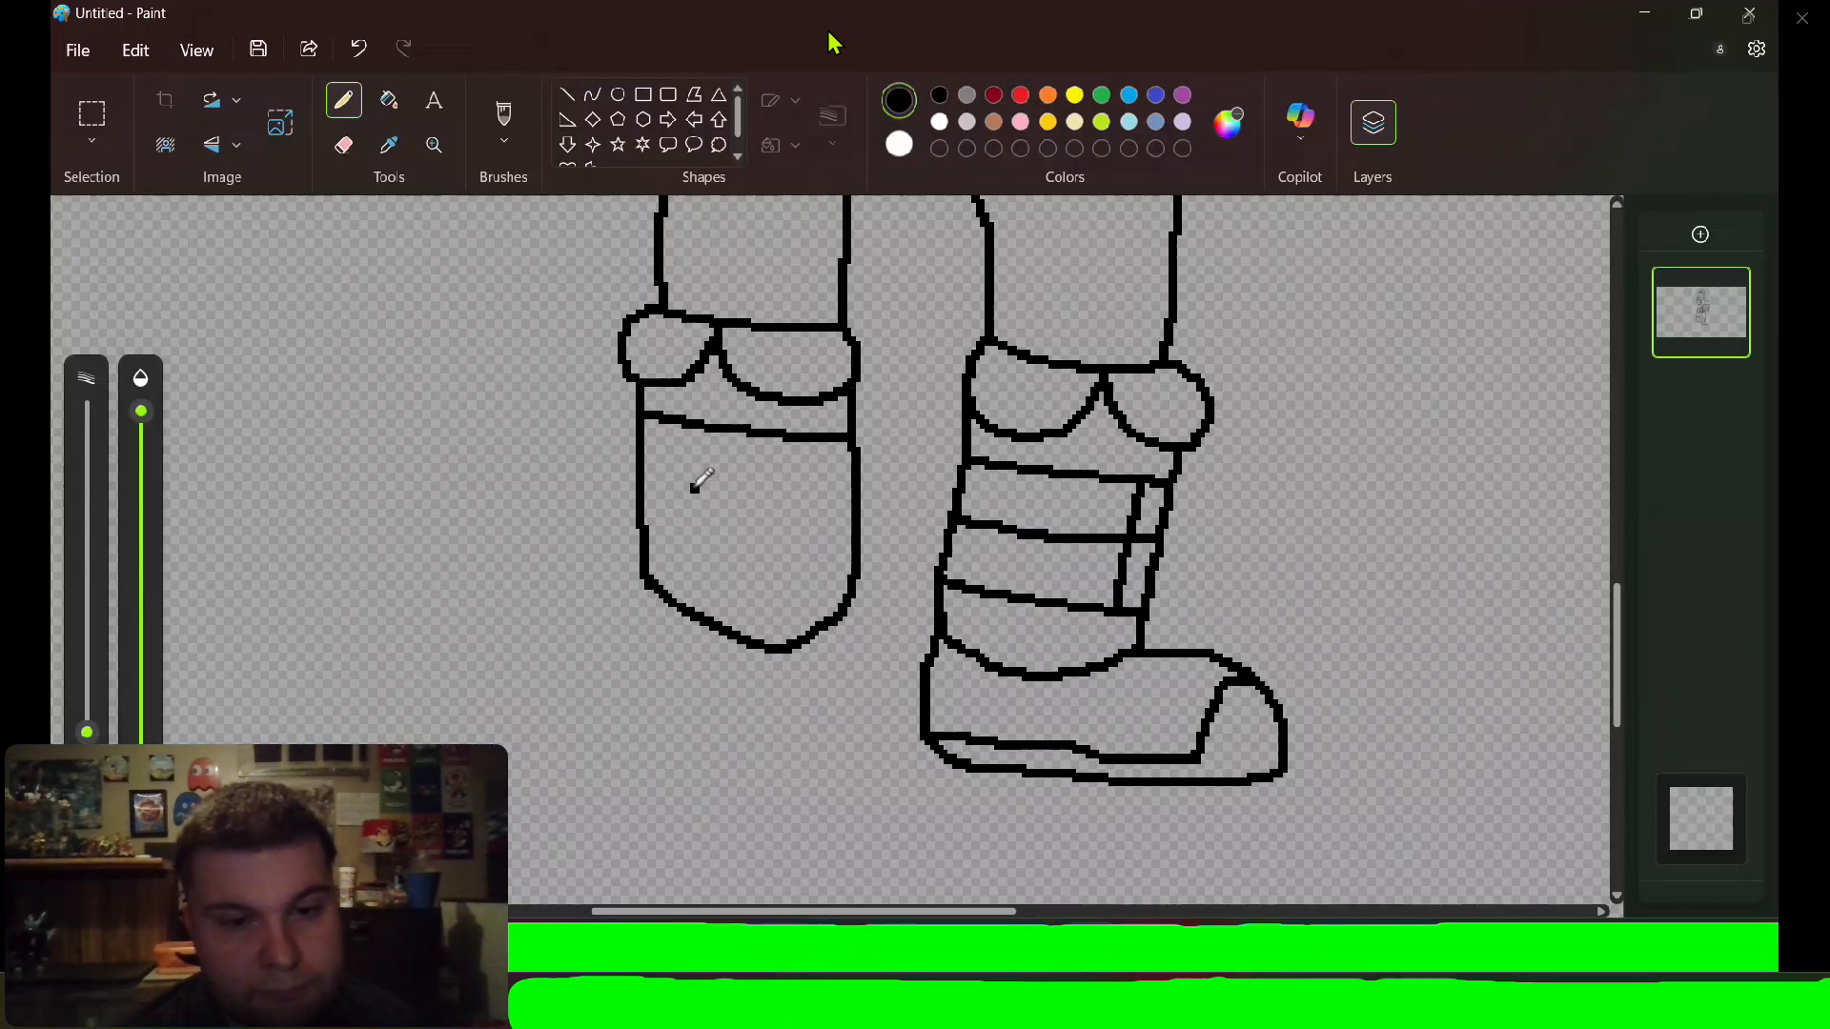
drag(652, 480, 857, 505)
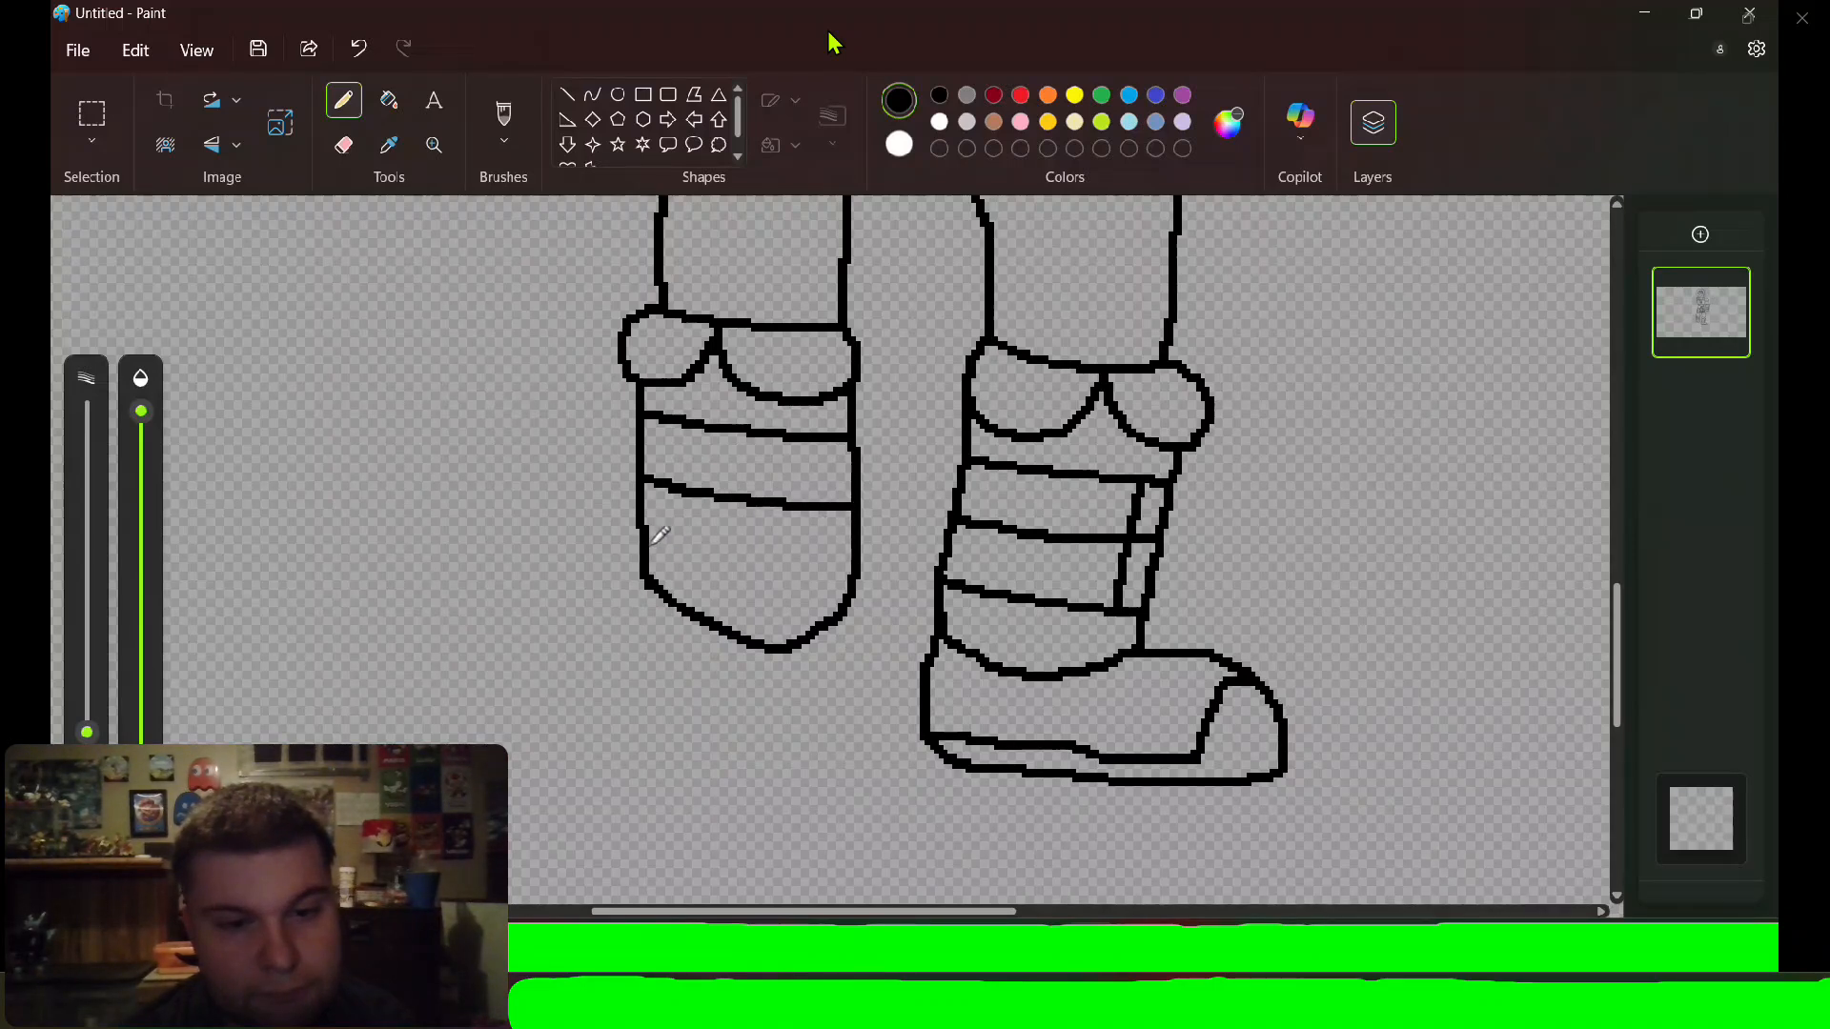
drag(656, 539, 855, 572)
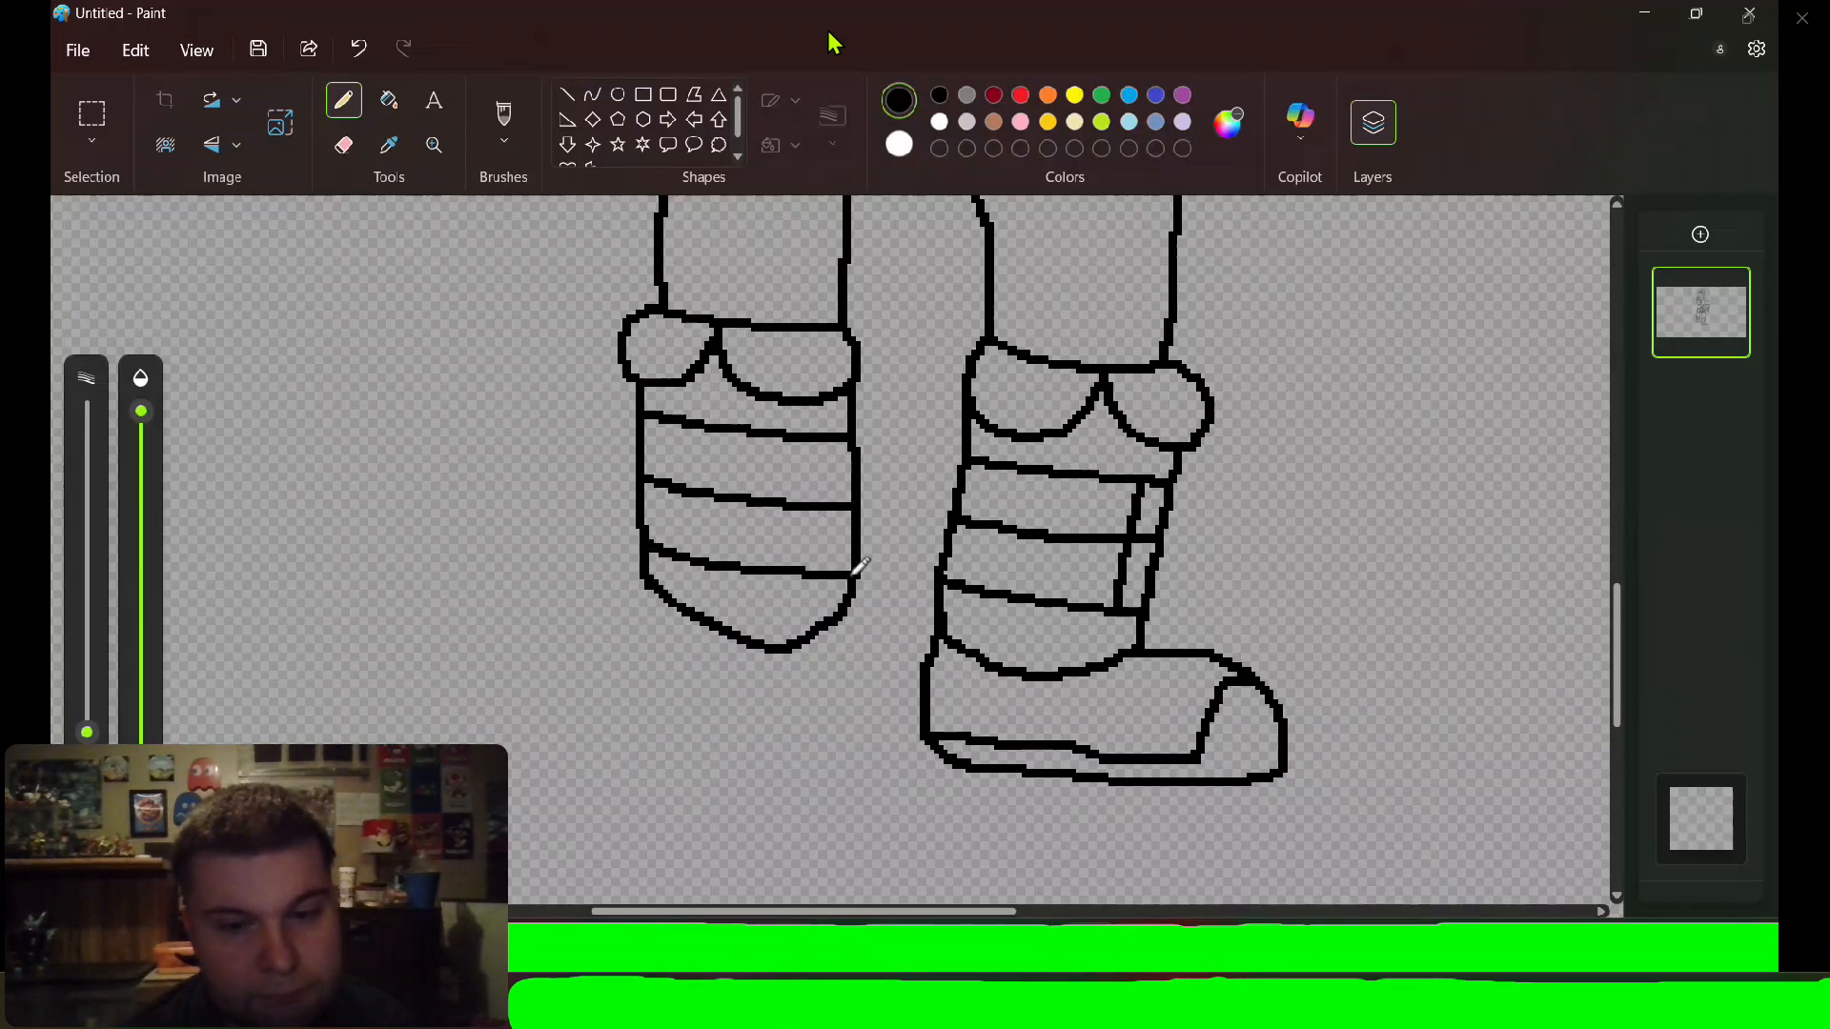
click(833, 557)
Add a lengthwise line near the second shin's outer edge, and draw its outward-pointing boot foot with toe cap and sole lines.
mouse_move(672, 421)
mouse_down()
mouse_move(656, 588)
mouse_move(550, 584)
mouse_move(483, 637)
mouse_move(522, 712)
mouse_move(588, 733)
mouse_move(801, 733)
mouse_move(857, 694)
mouse_move(852, 607)
mouse_up()
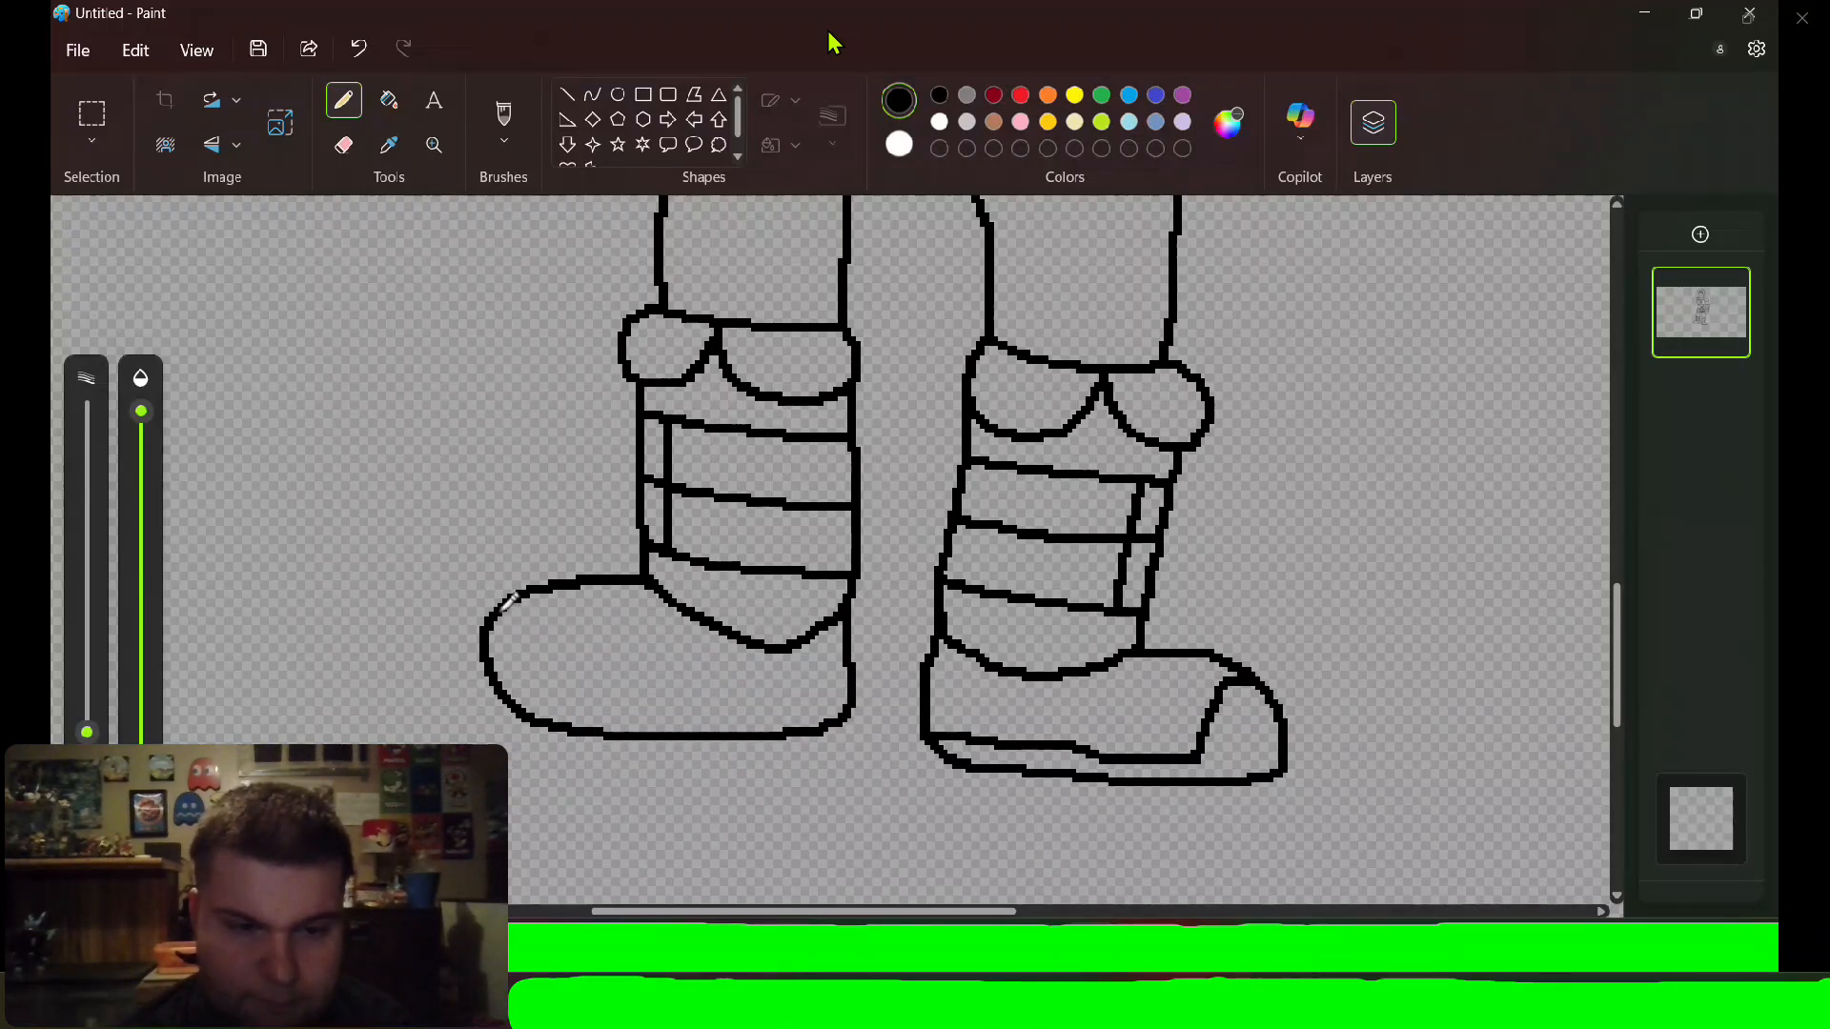
mouse_move(535, 614)
mouse_down()
mouse_move(564, 618)
mouse_move(583, 701)
mouse_move(851, 699)
mouse_up()
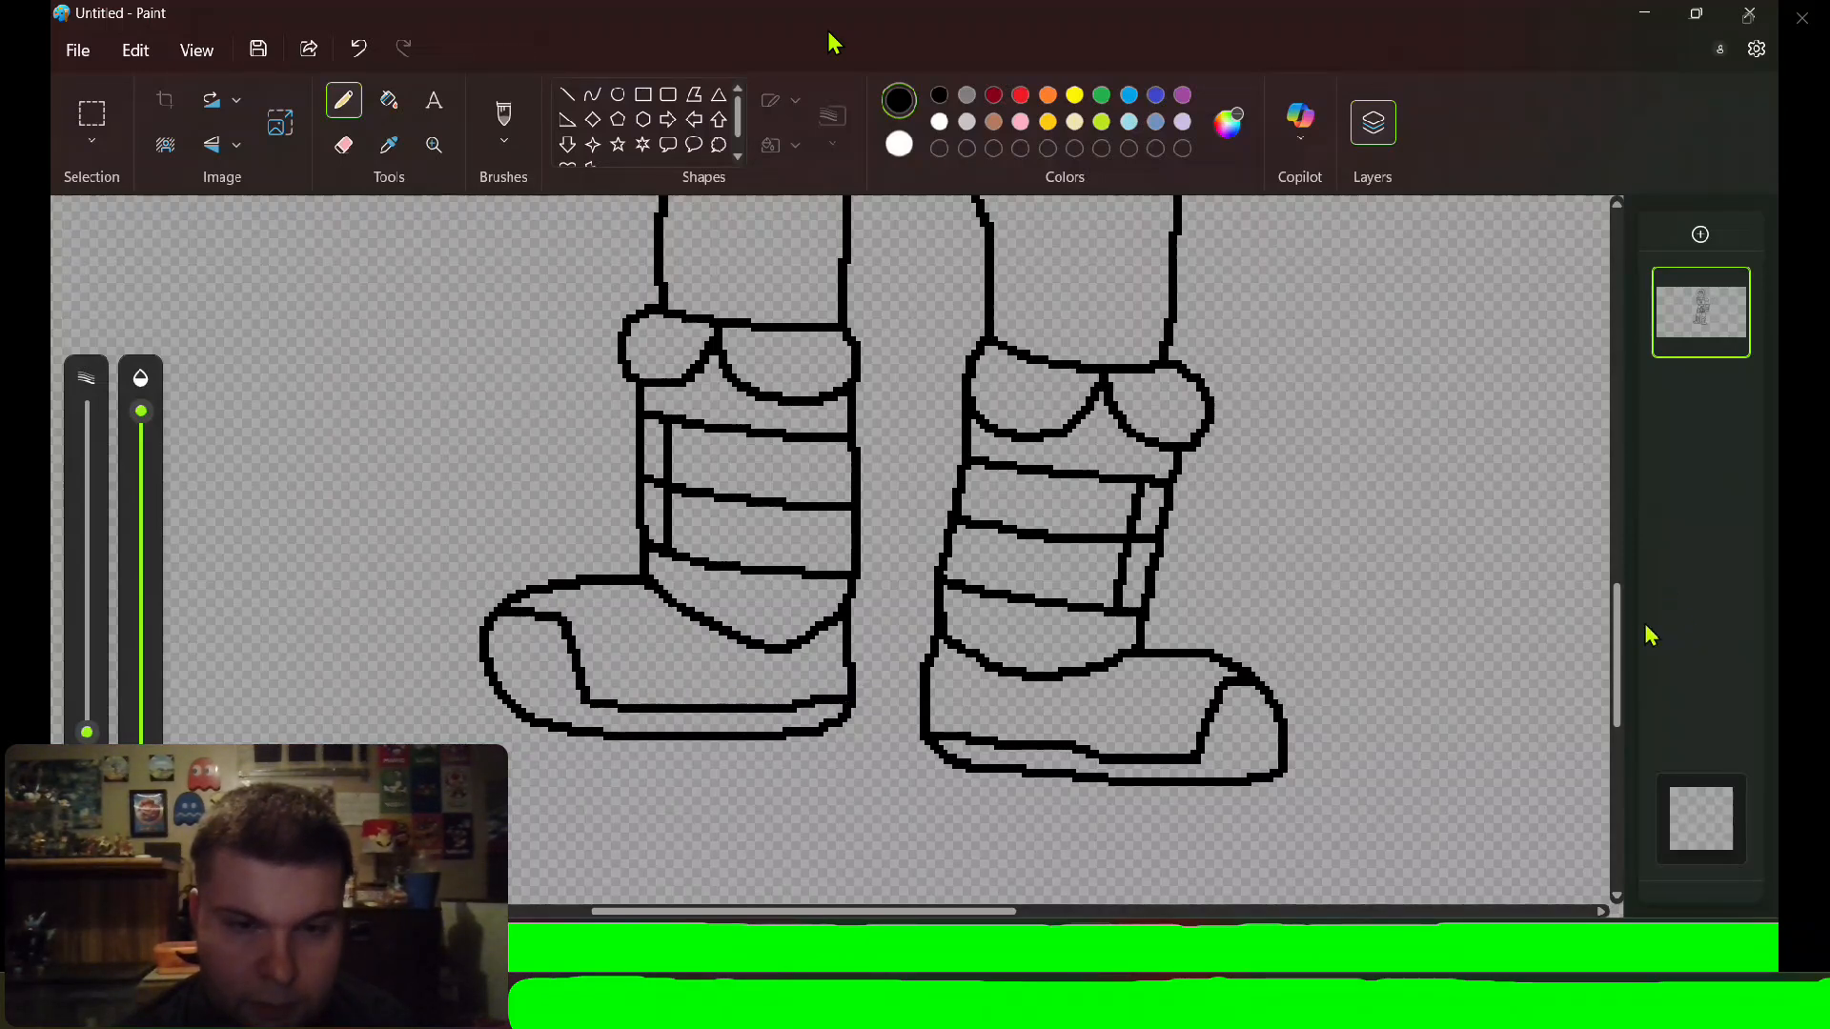
Draw the missing upper arm from the ruffled shoulder edge, ending in a narrow slanted cuff with its inner edge joined to the torso.
drag(1617, 619, 1618, 371)
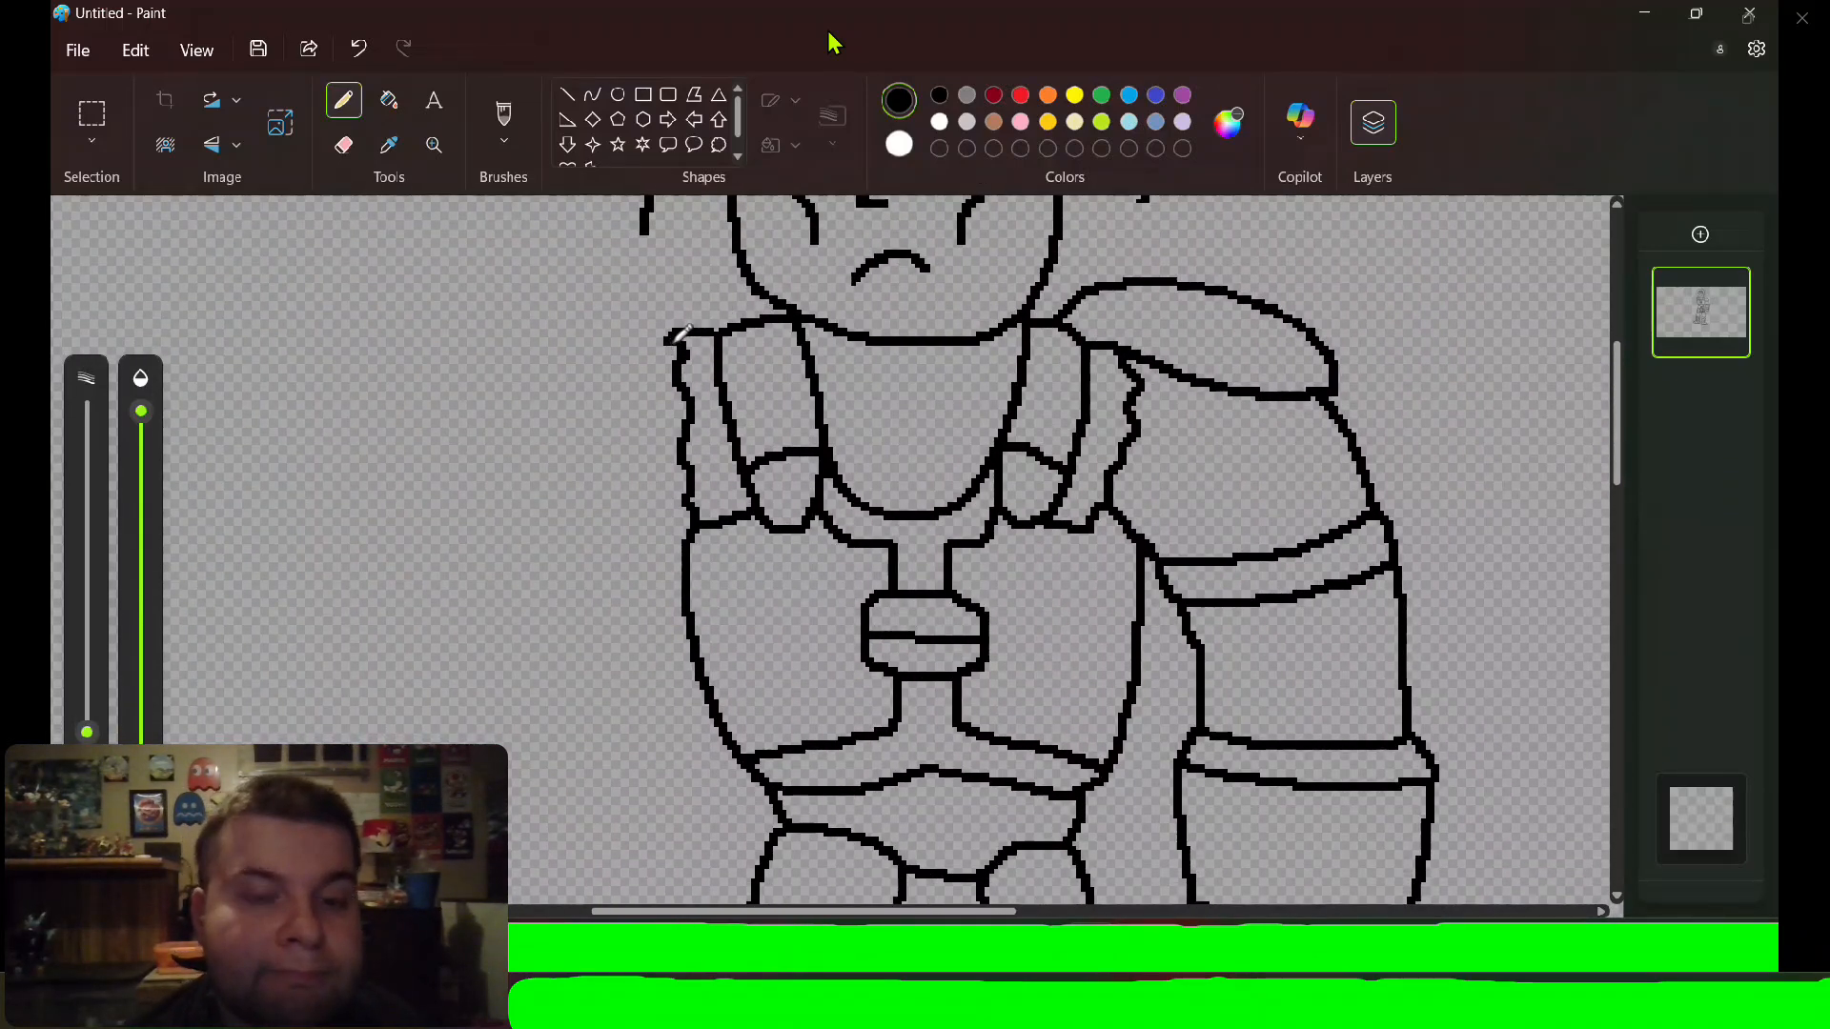
mouse_move(673, 337)
mouse_down()
mouse_move(574, 376)
mouse_move(529, 439)
mouse_move(436, 742)
mouse_up()
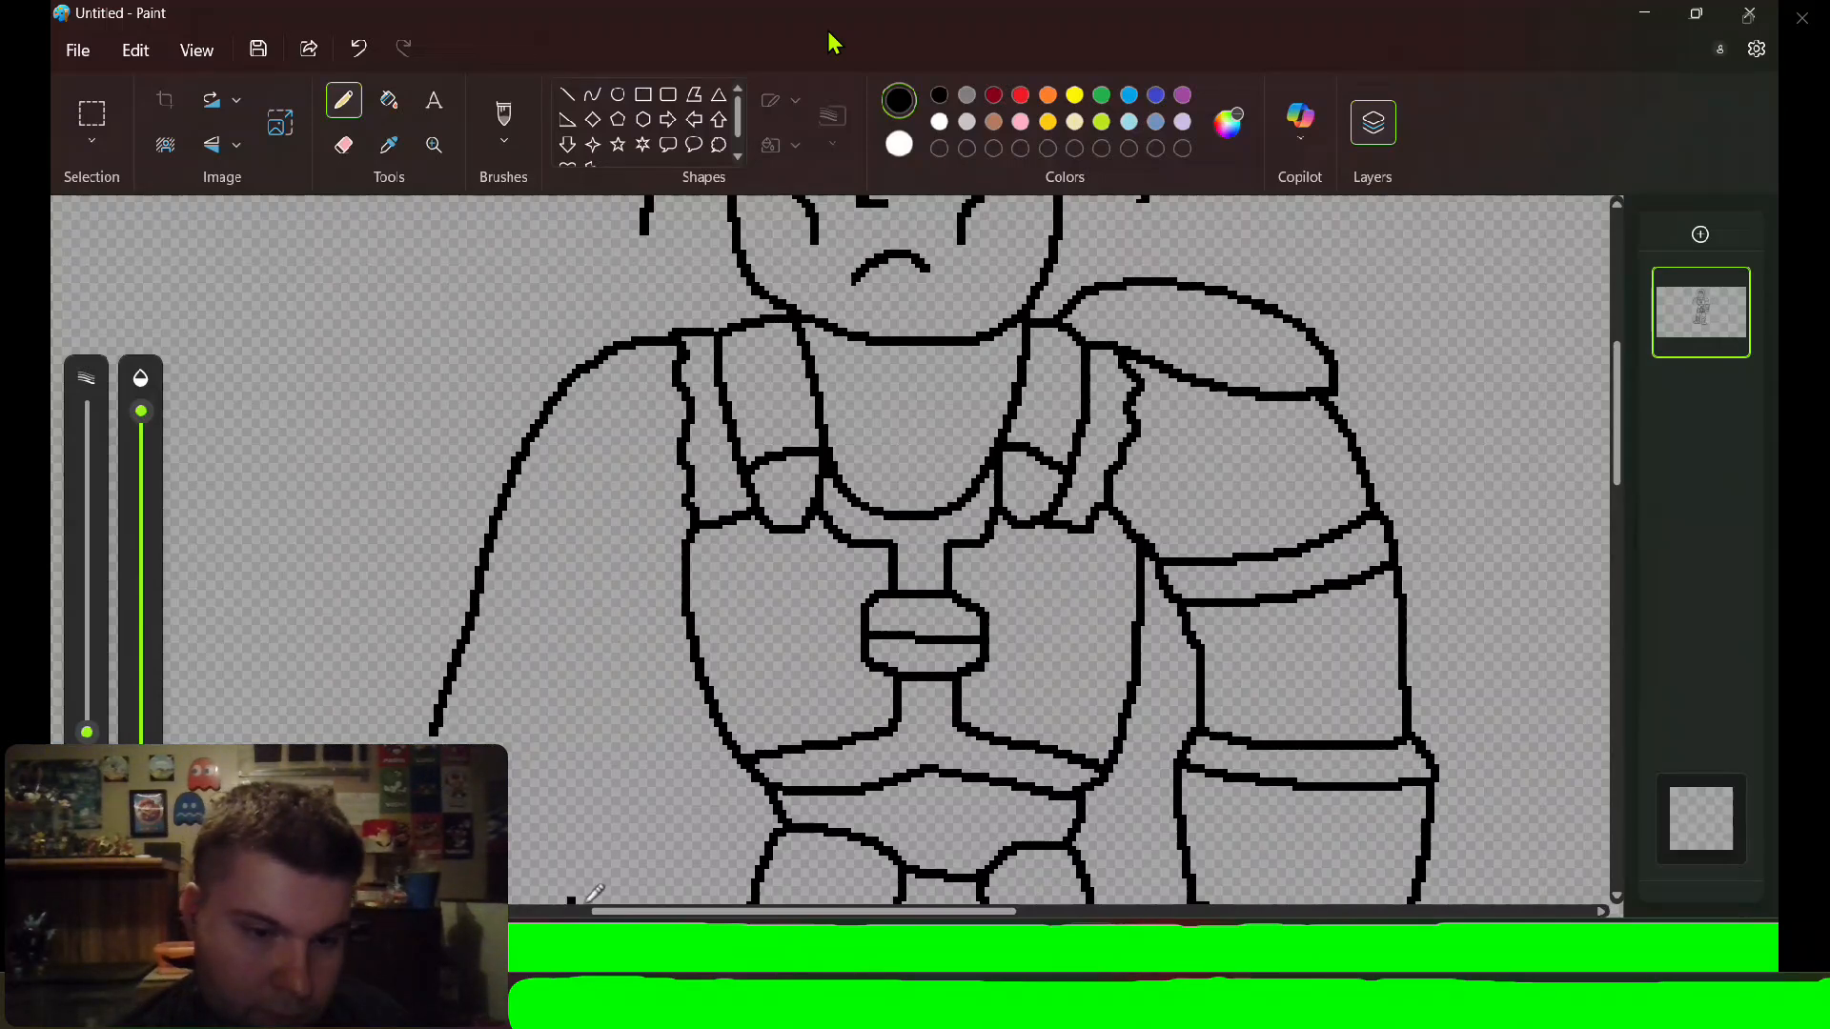
drag(620, 912, 534, 913)
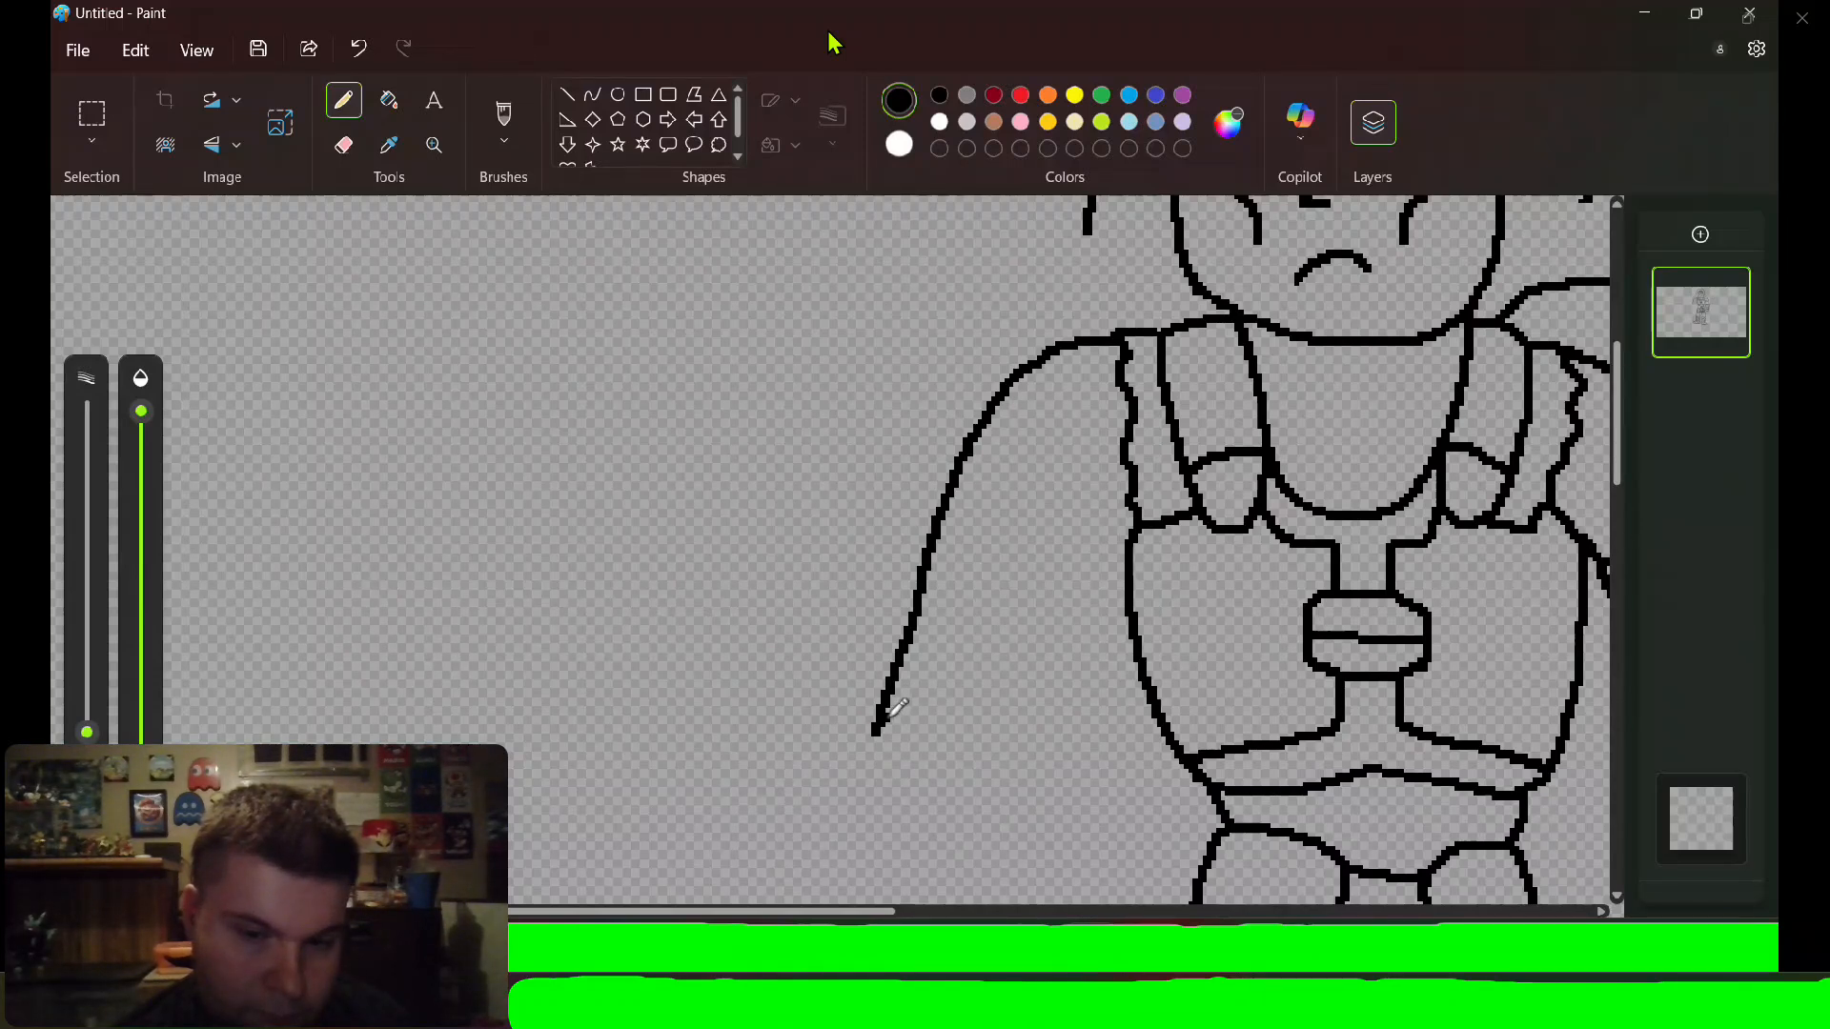
mouse_move(877, 729)
mouse_down()
mouse_move(1052, 784)
mouse_move(1063, 767)
mouse_move(902, 687)
mouse_up()
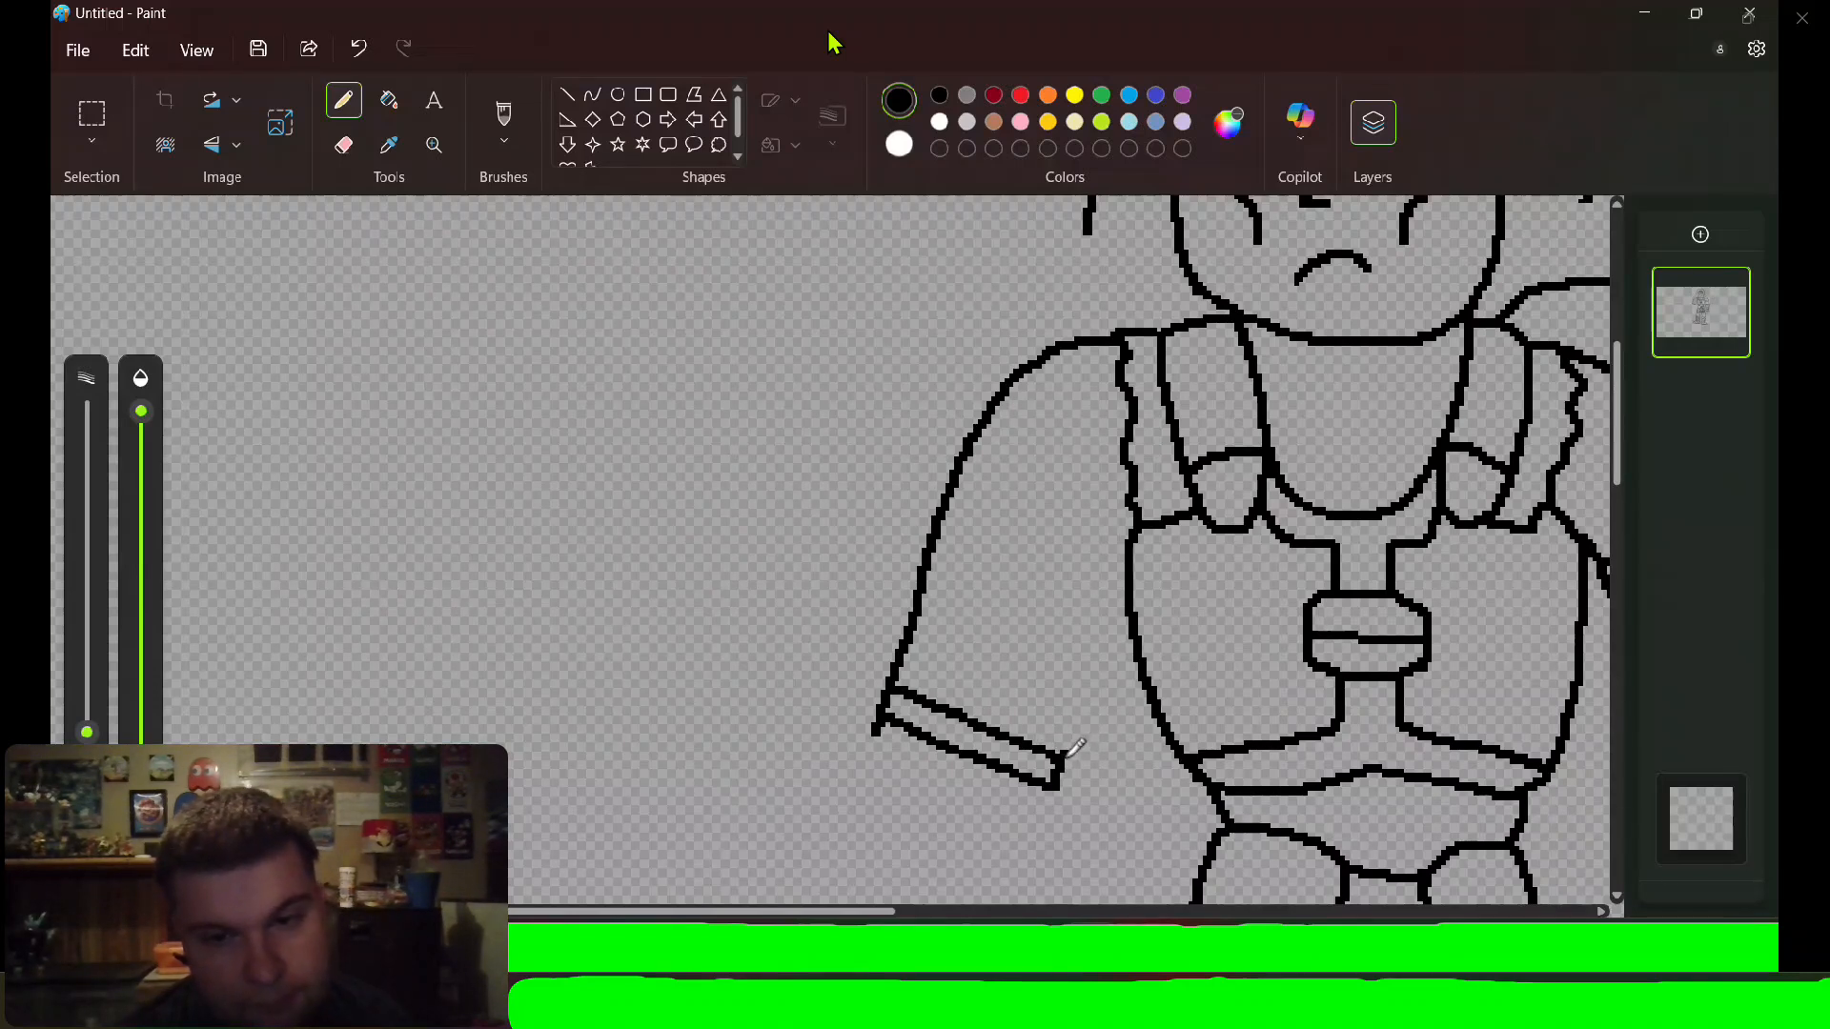
drag(1066, 755, 1123, 624)
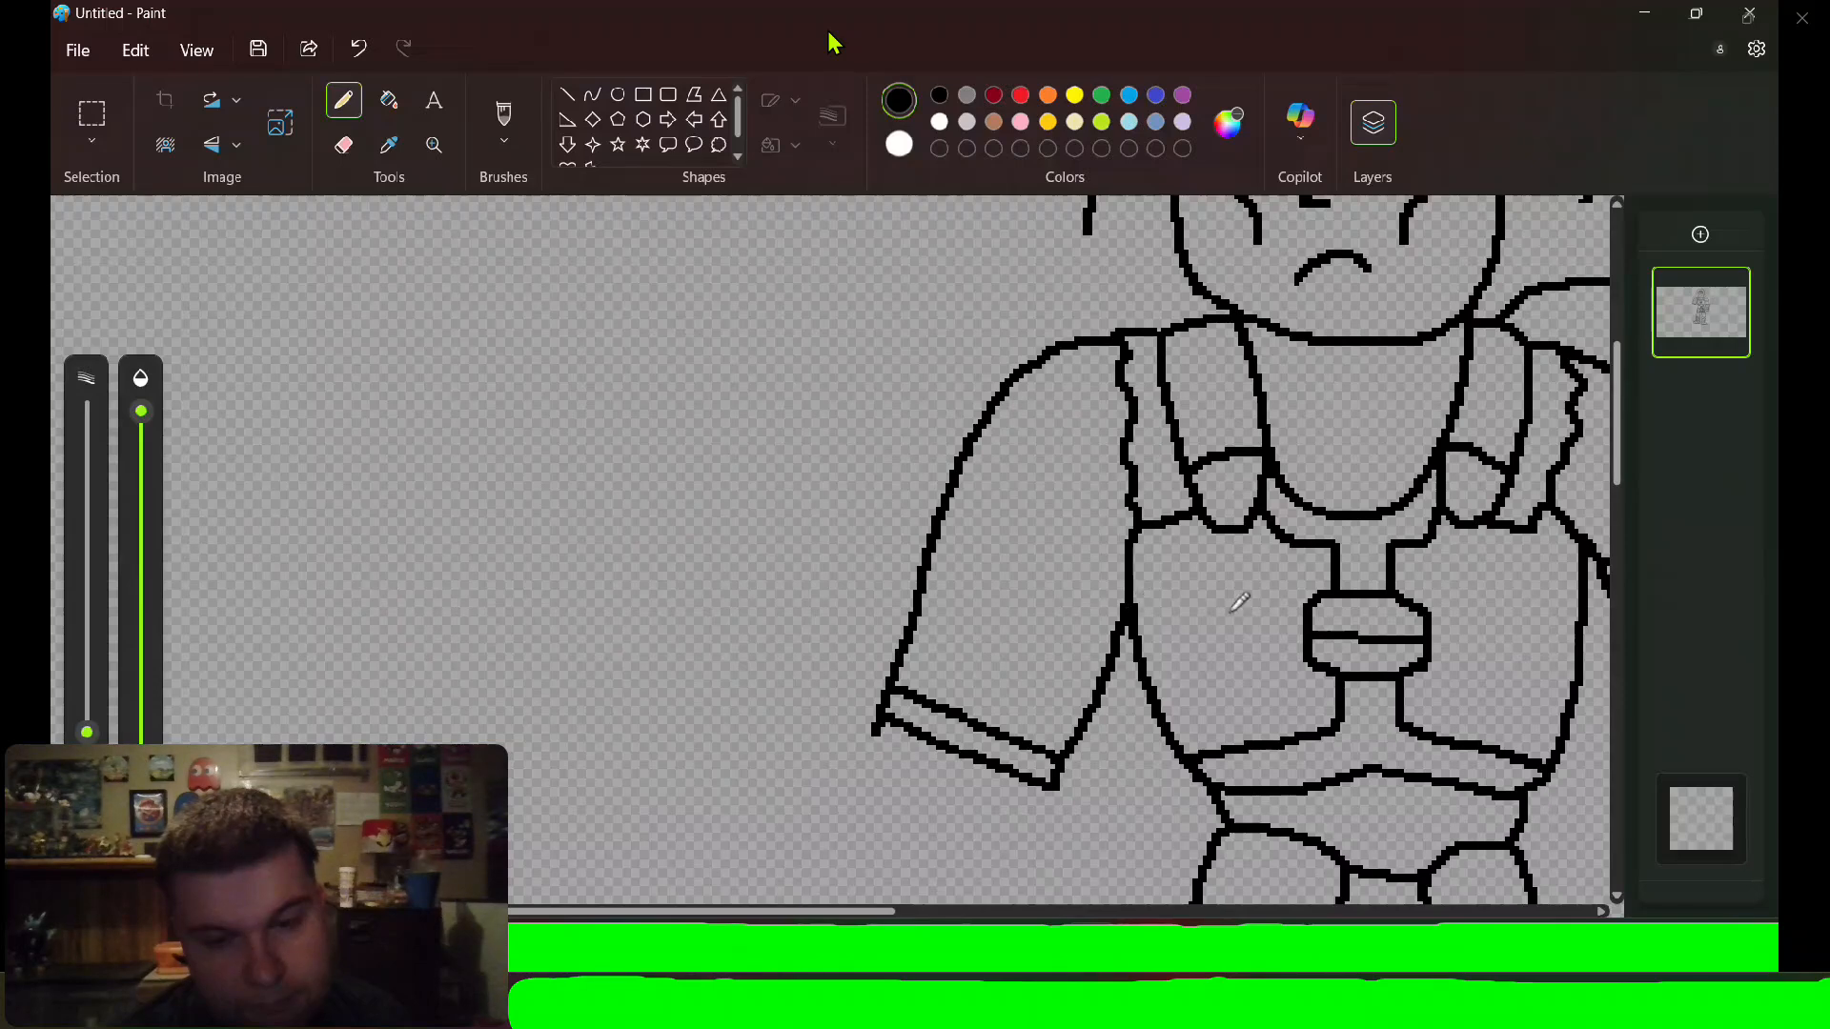
Draw the bent elbow below the upper-arm cuff and a forearm outline extending outward to a straight wrist edge.
drag(1618, 449, 1618, 511)
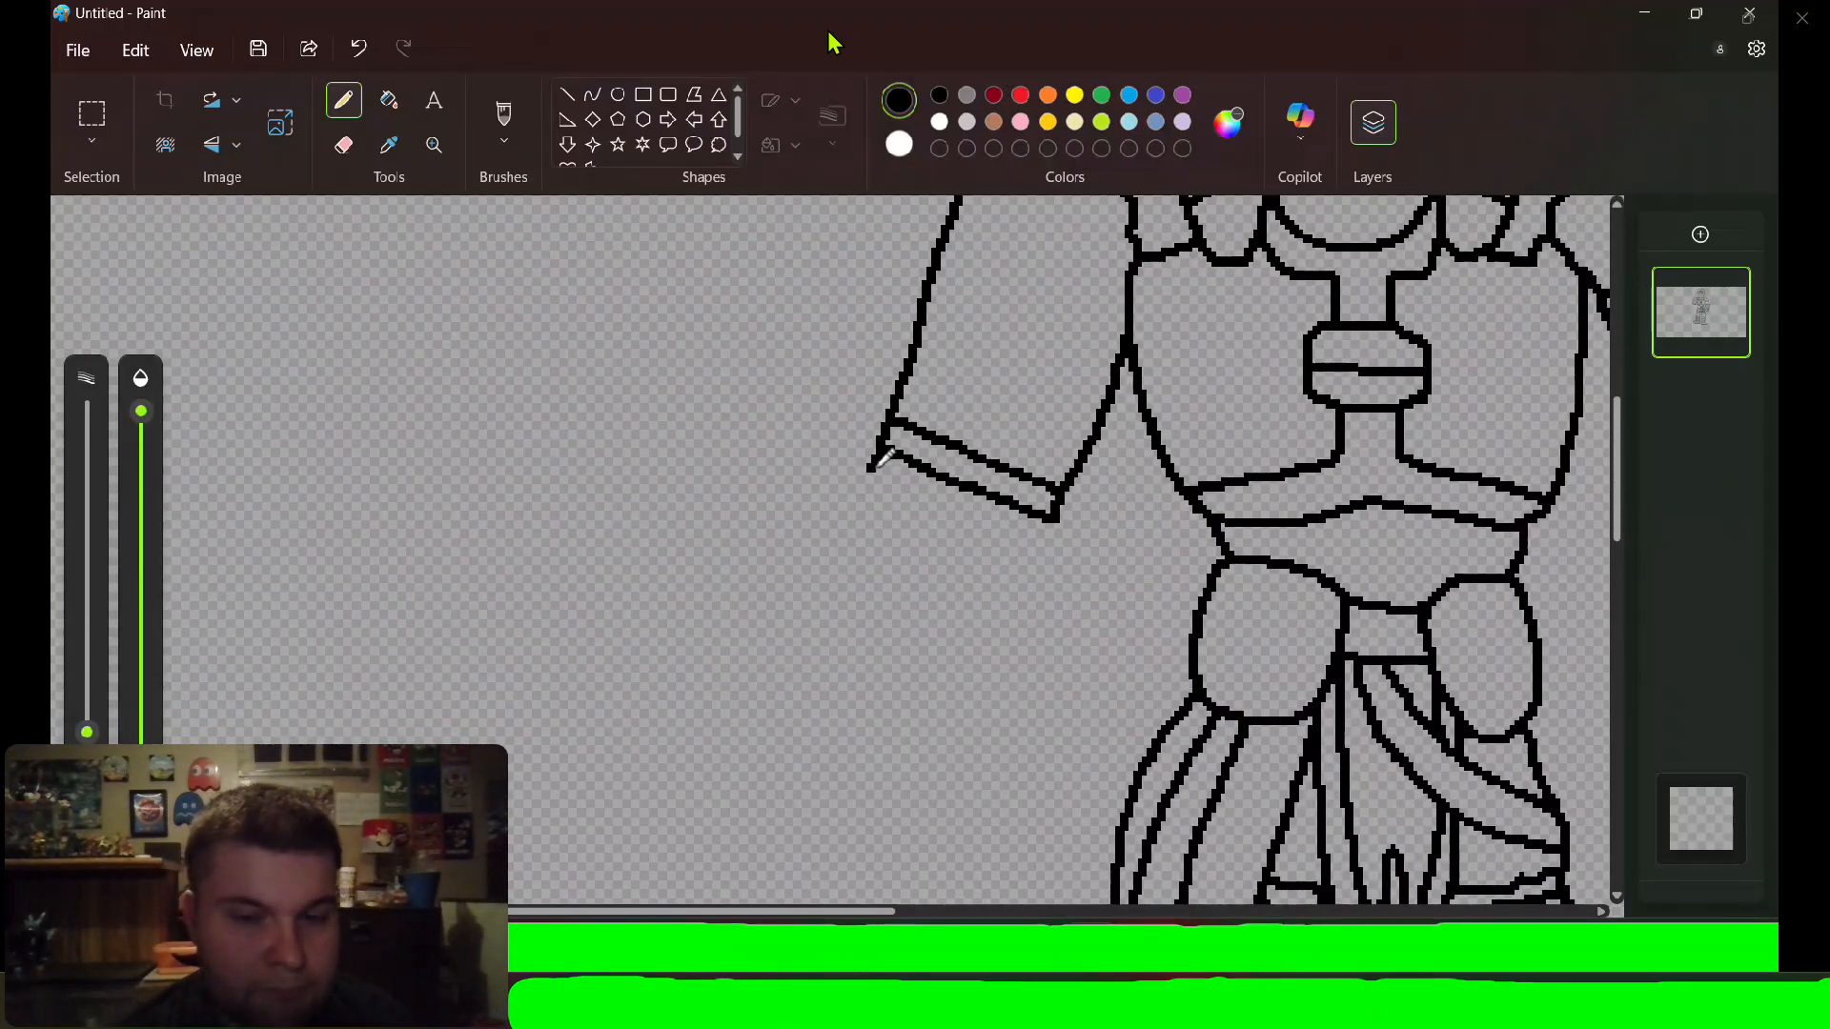
mouse_move(860, 451)
mouse_down()
mouse_move(572, 493)
mouse_move(593, 661)
mouse_move(629, 694)
mouse_move(806, 710)
mouse_move(984, 667)
mouse_move(977, 612)
mouse_move(877, 455)
mouse_up()
drag(1056, 519, 979, 629)
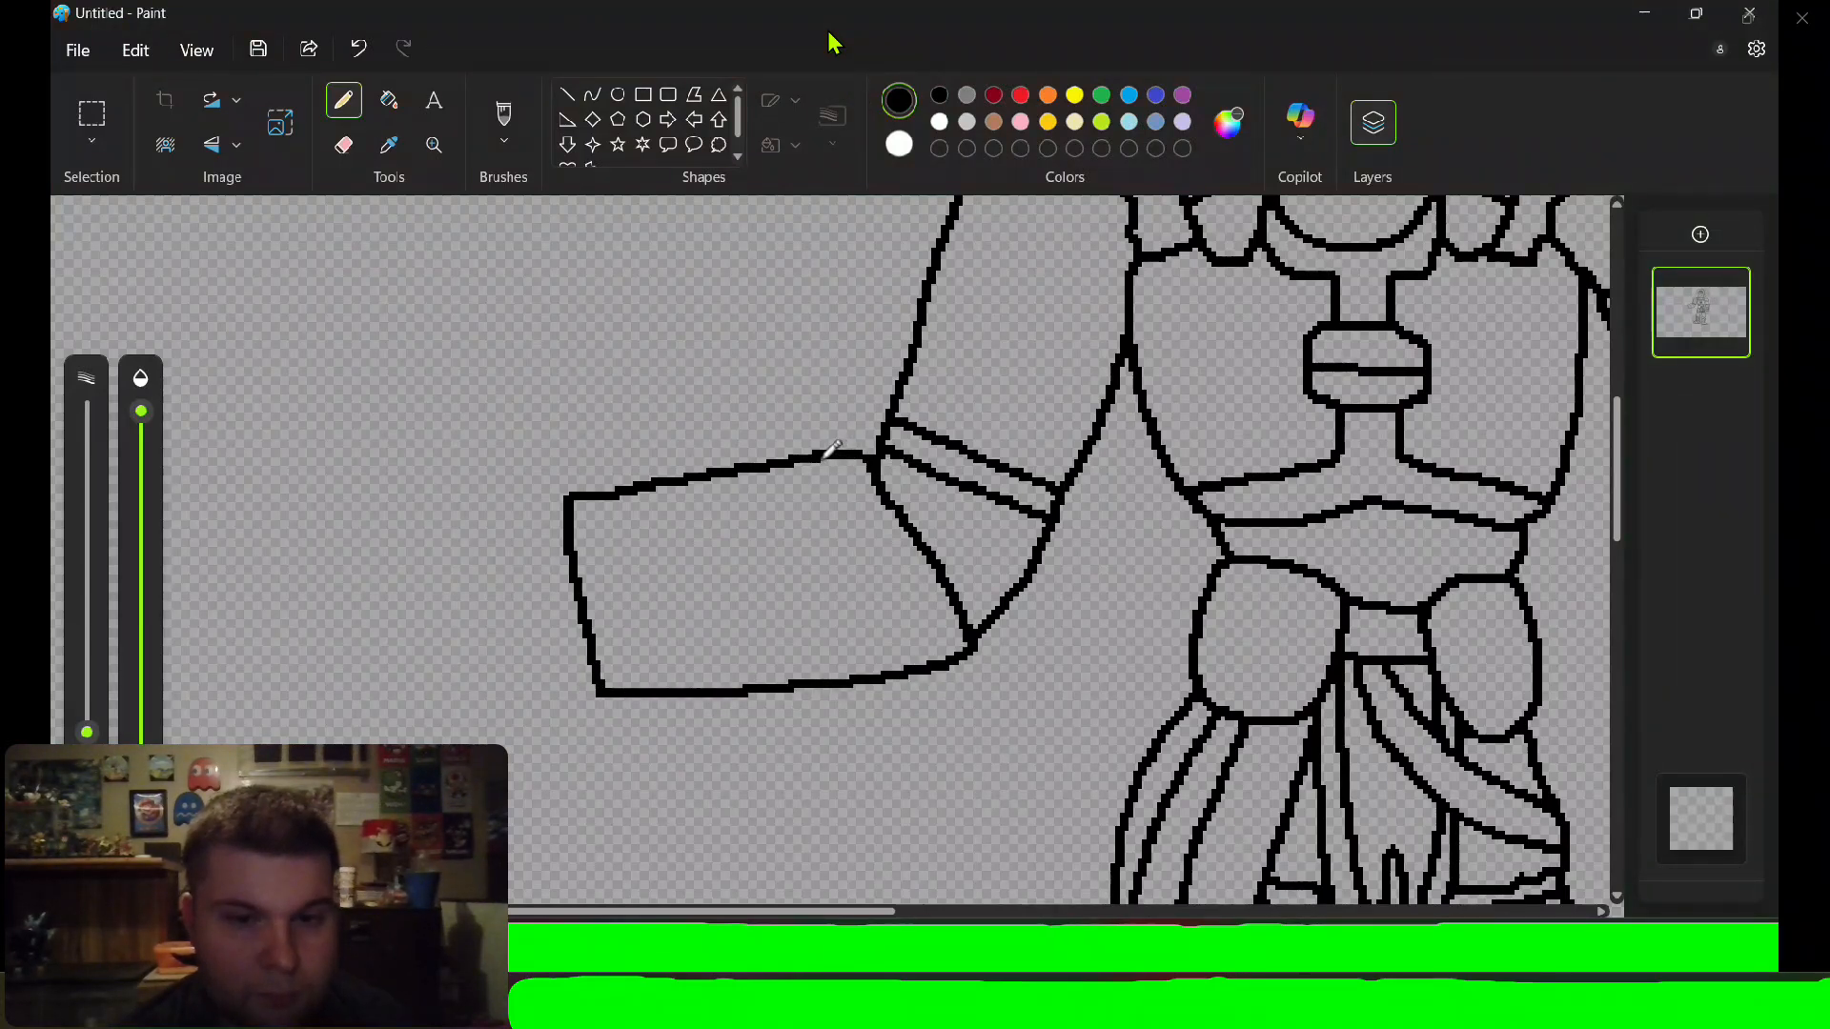
Draw three slanted lines across the forearm to divide it into bands, leaving a narrow band at the wrist.
drag(817, 459, 906, 669)
mouse_move(716, 479)
mouse_down()
mouse_move(742, 519)
mouse_move(764, 685)
mouse_up()
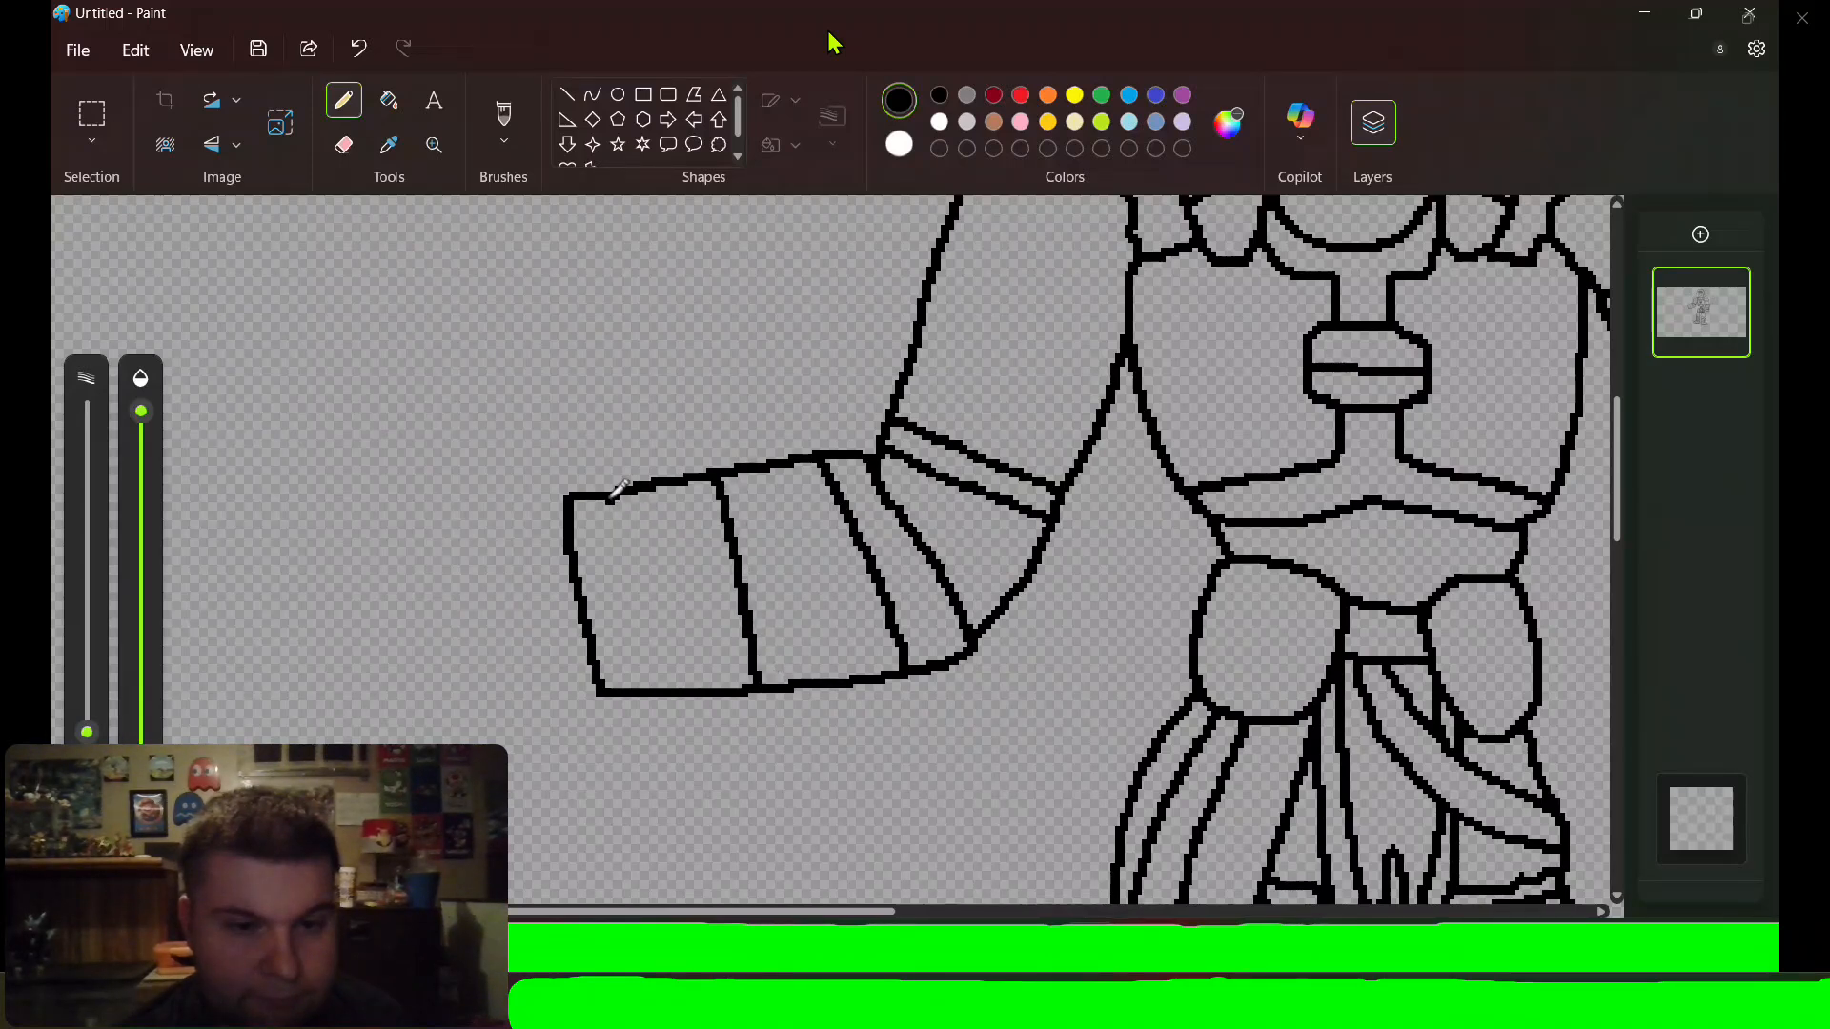
drag(613, 488, 647, 683)
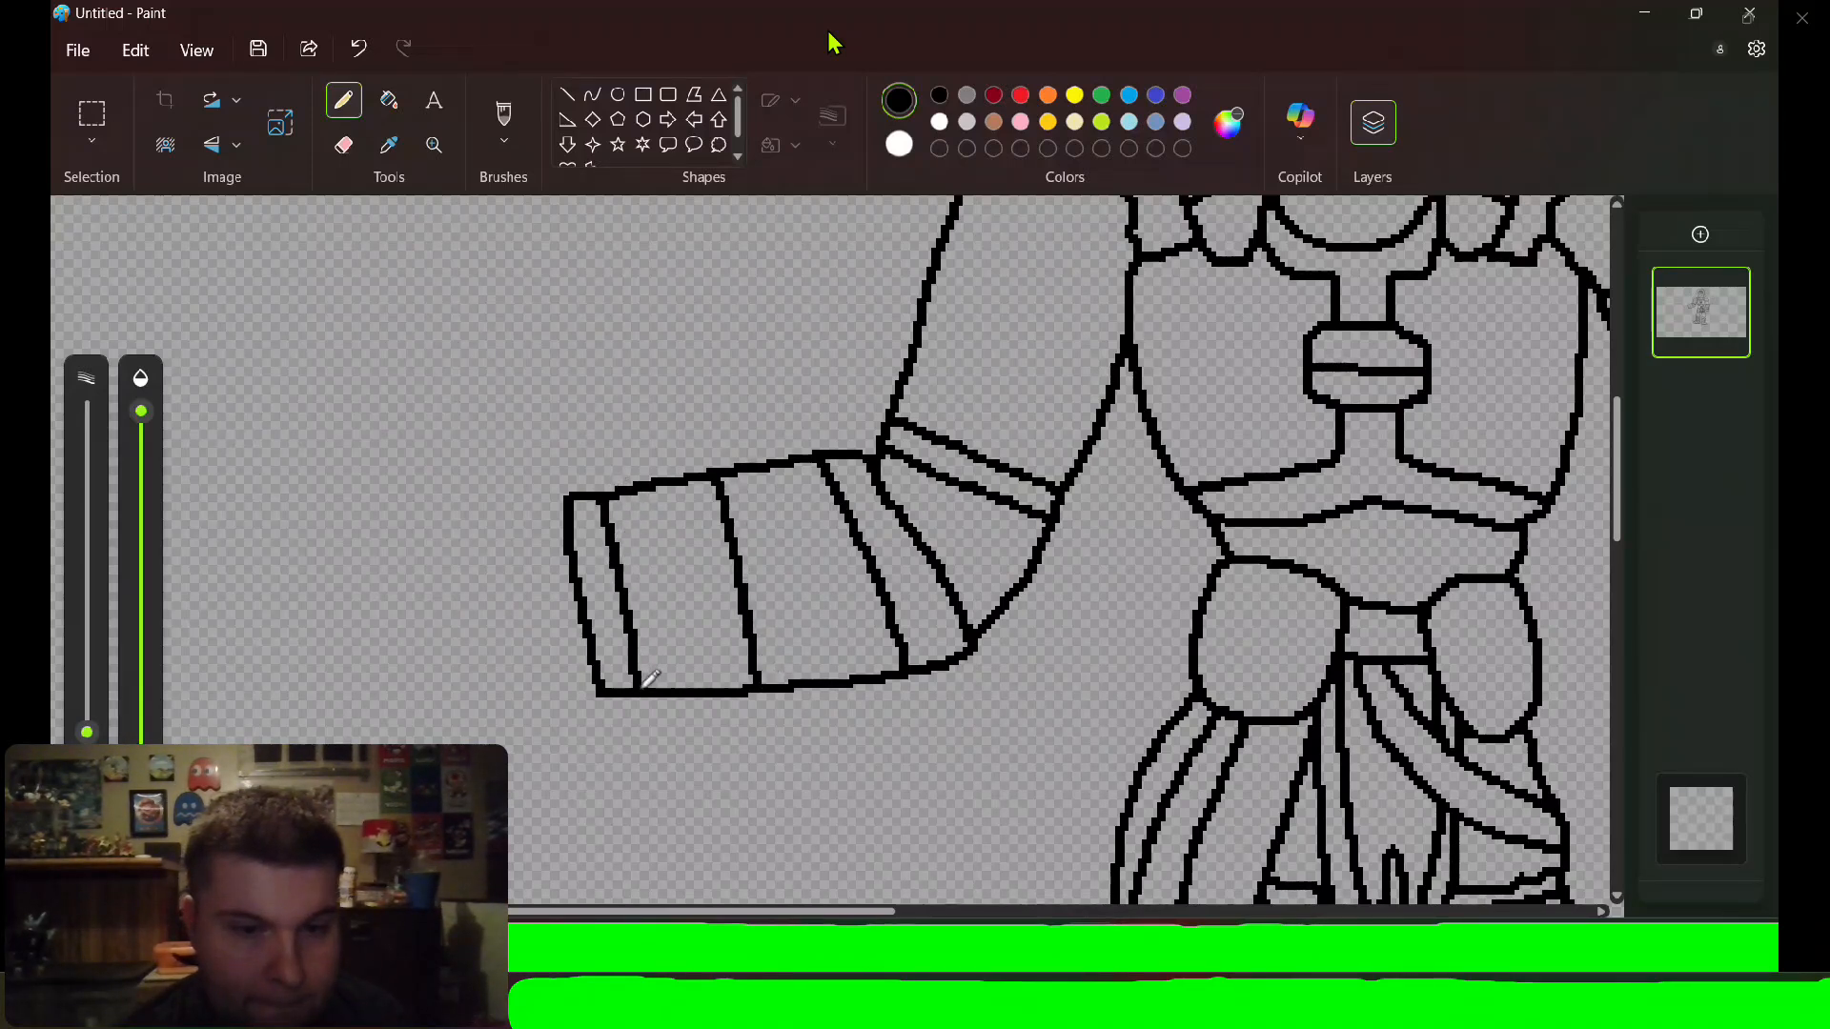
key(e)
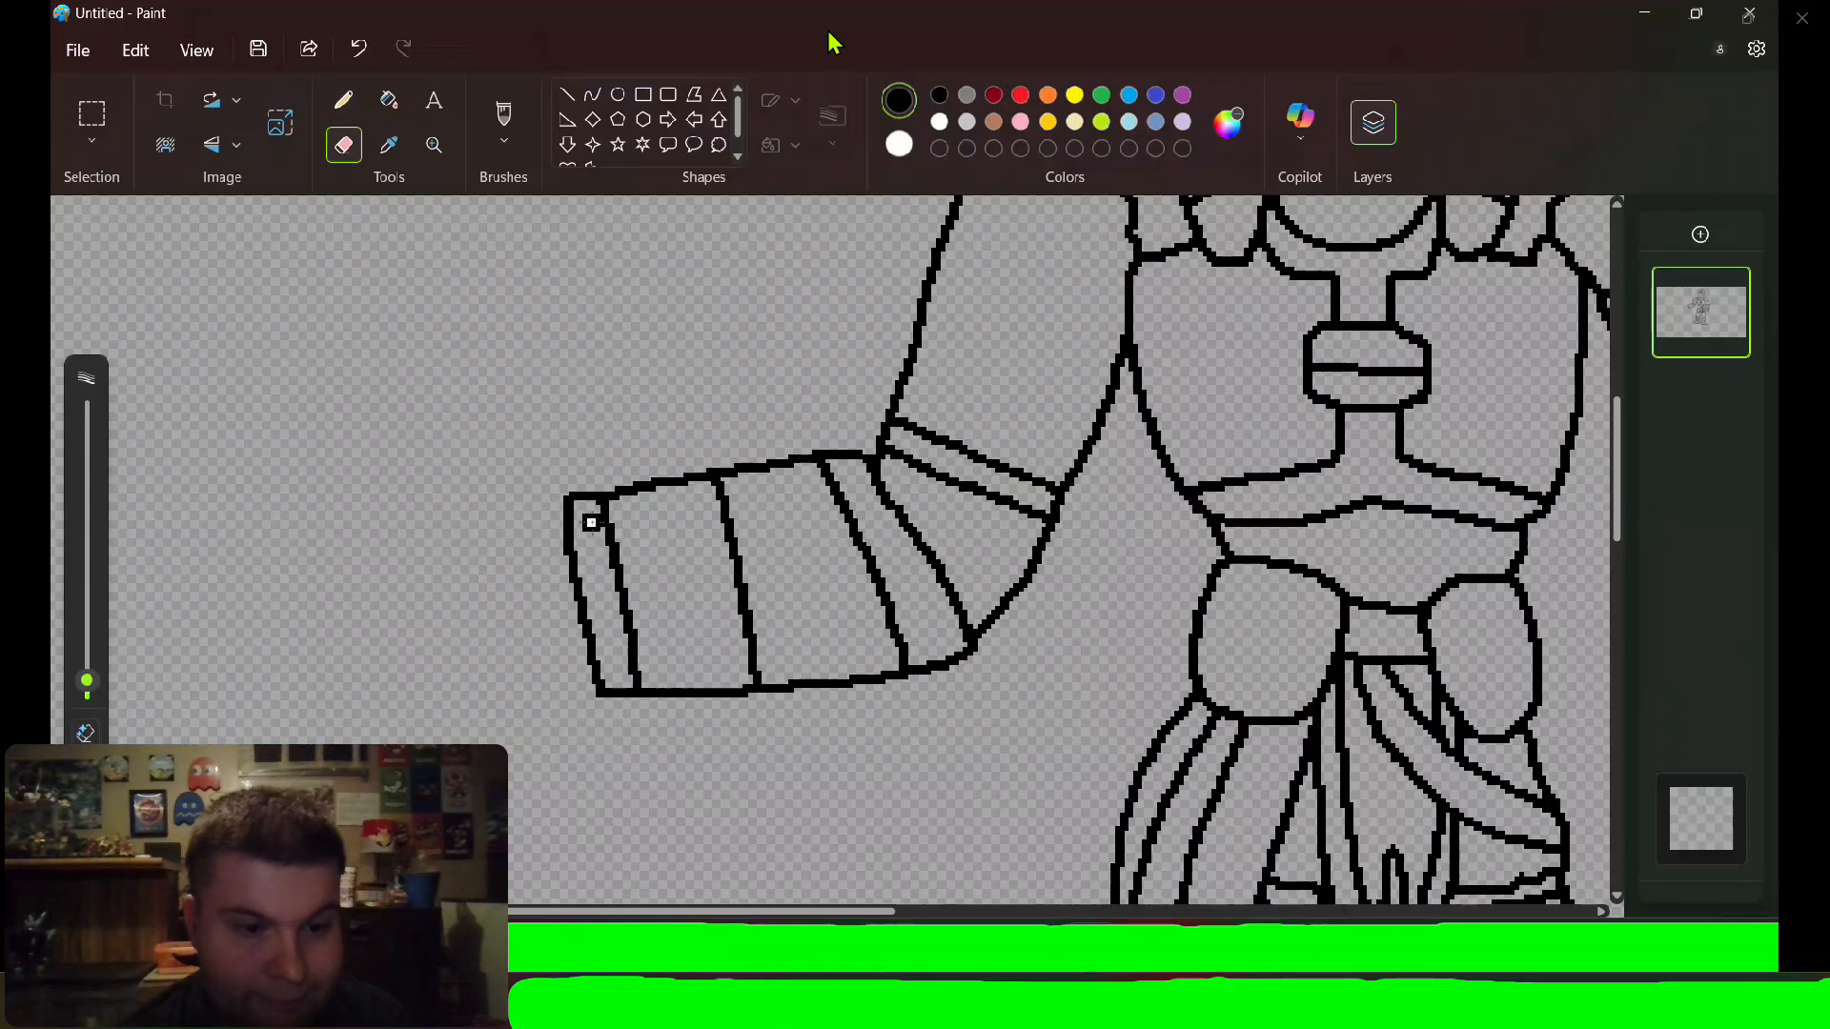
key(p)
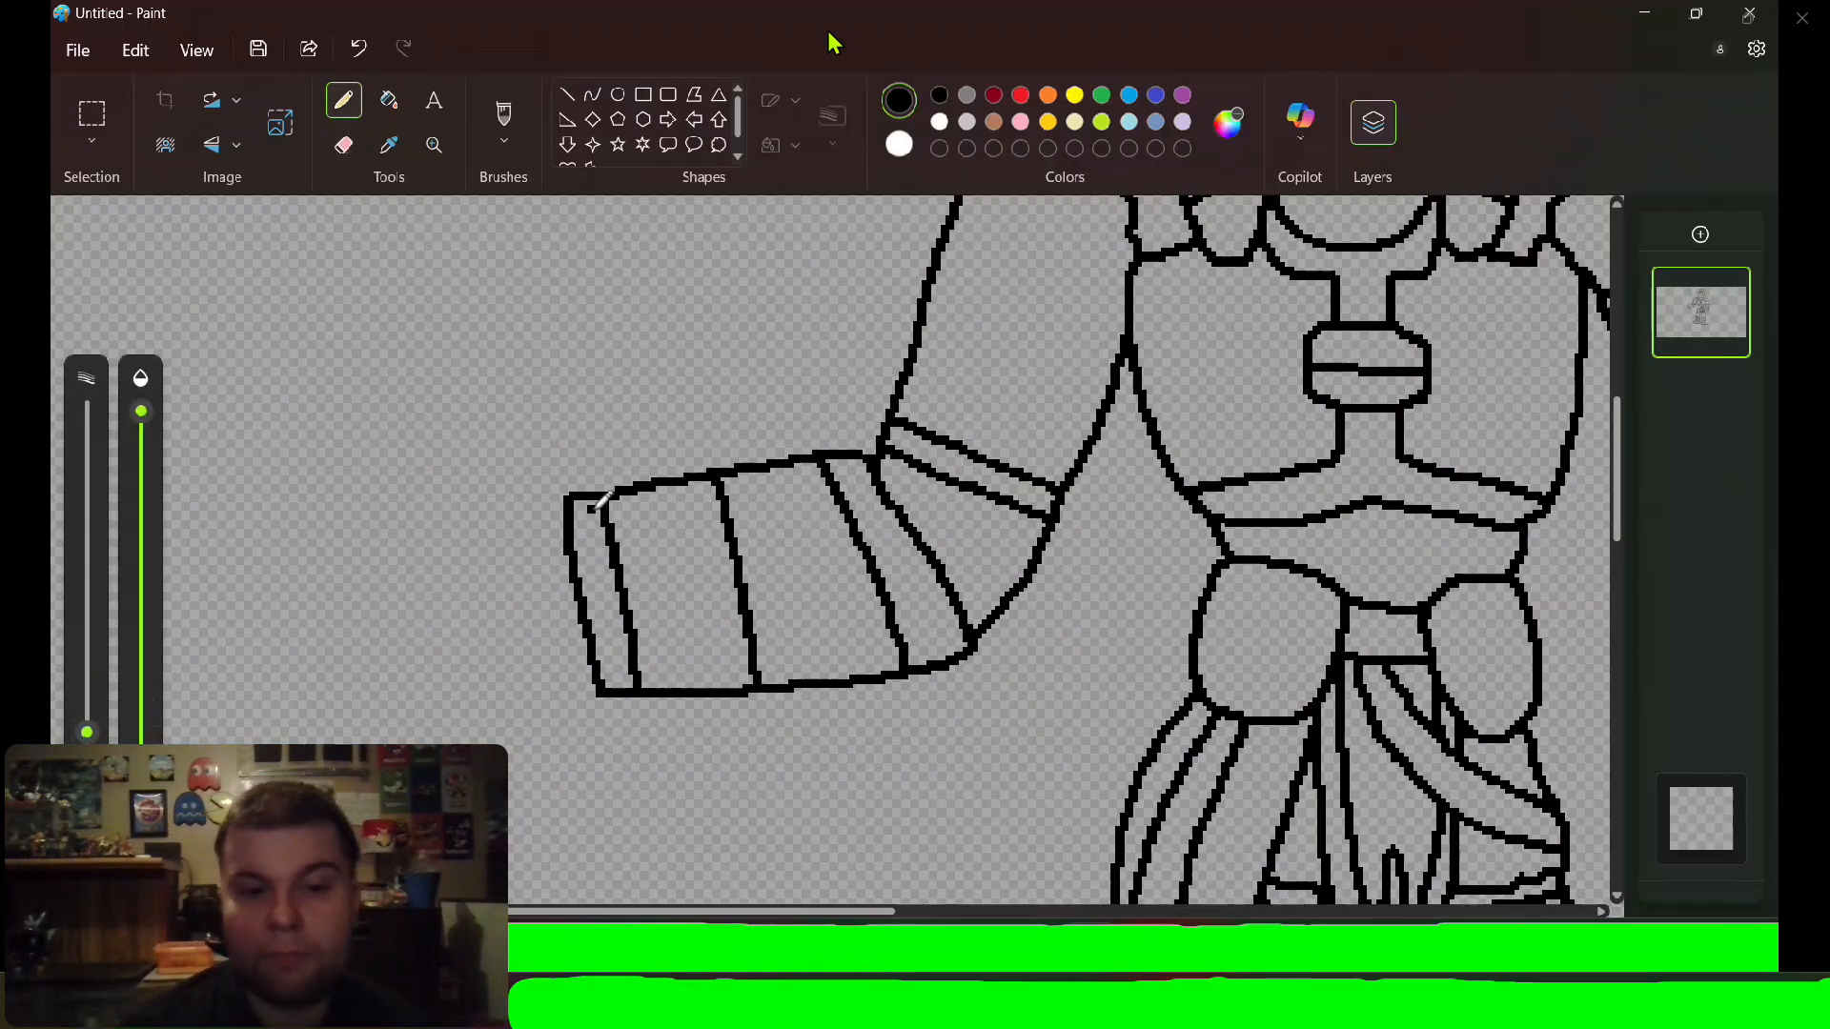
Draw a closed fist beyond the wrist band, with four curled fingers and a curved palm line.
drag(523, 923, 400, 923)
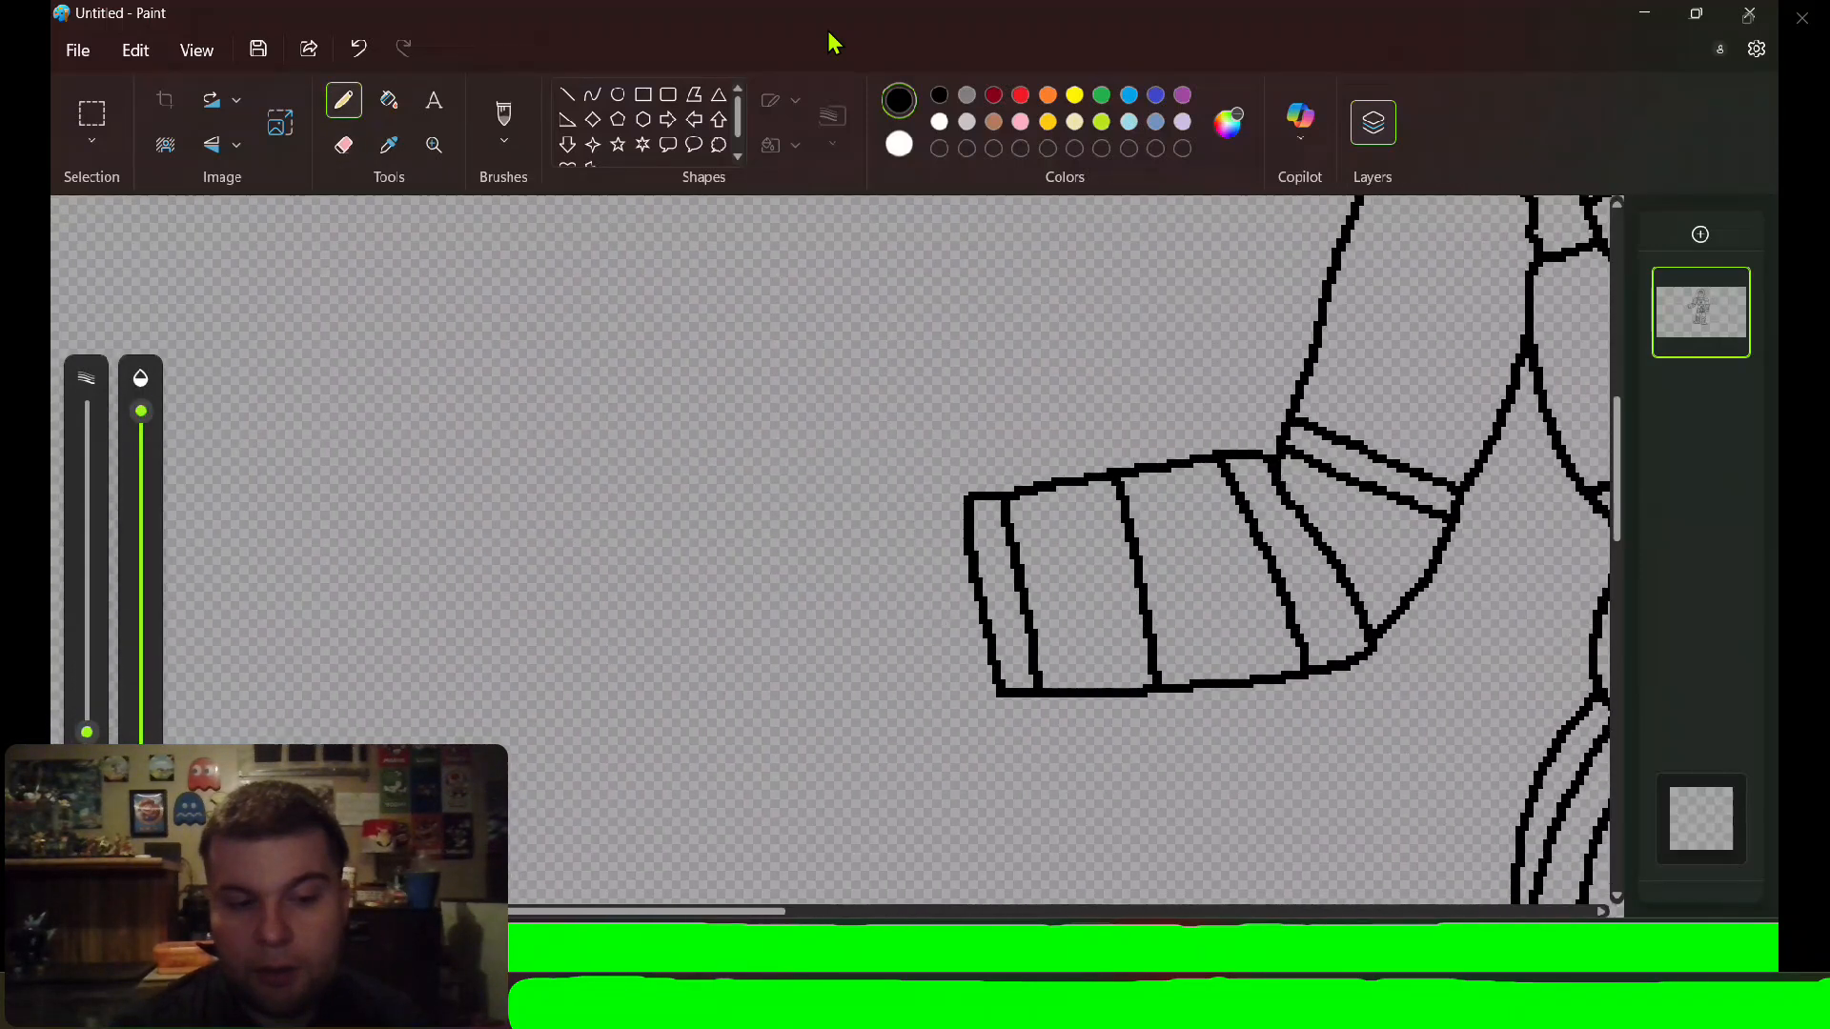
mouse_move(992, 515)
mouse_down()
mouse_move(914, 528)
mouse_move(874, 572)
mouse_move(875, 643)
mouse_move(914, 674)
mouse_move(949, 671)
mouse_move(951, 636)
mouse_move(879, 568)
mouse_move(815, 598)
mouse_move(798, 638)
mouse_move(825, 656)
mouse_move(868, 635)
mouse_move(823, 693)
mouse_move(901, 672)
mouse_move(861, 719)
mouse_move(929, 707)
mouse_up()
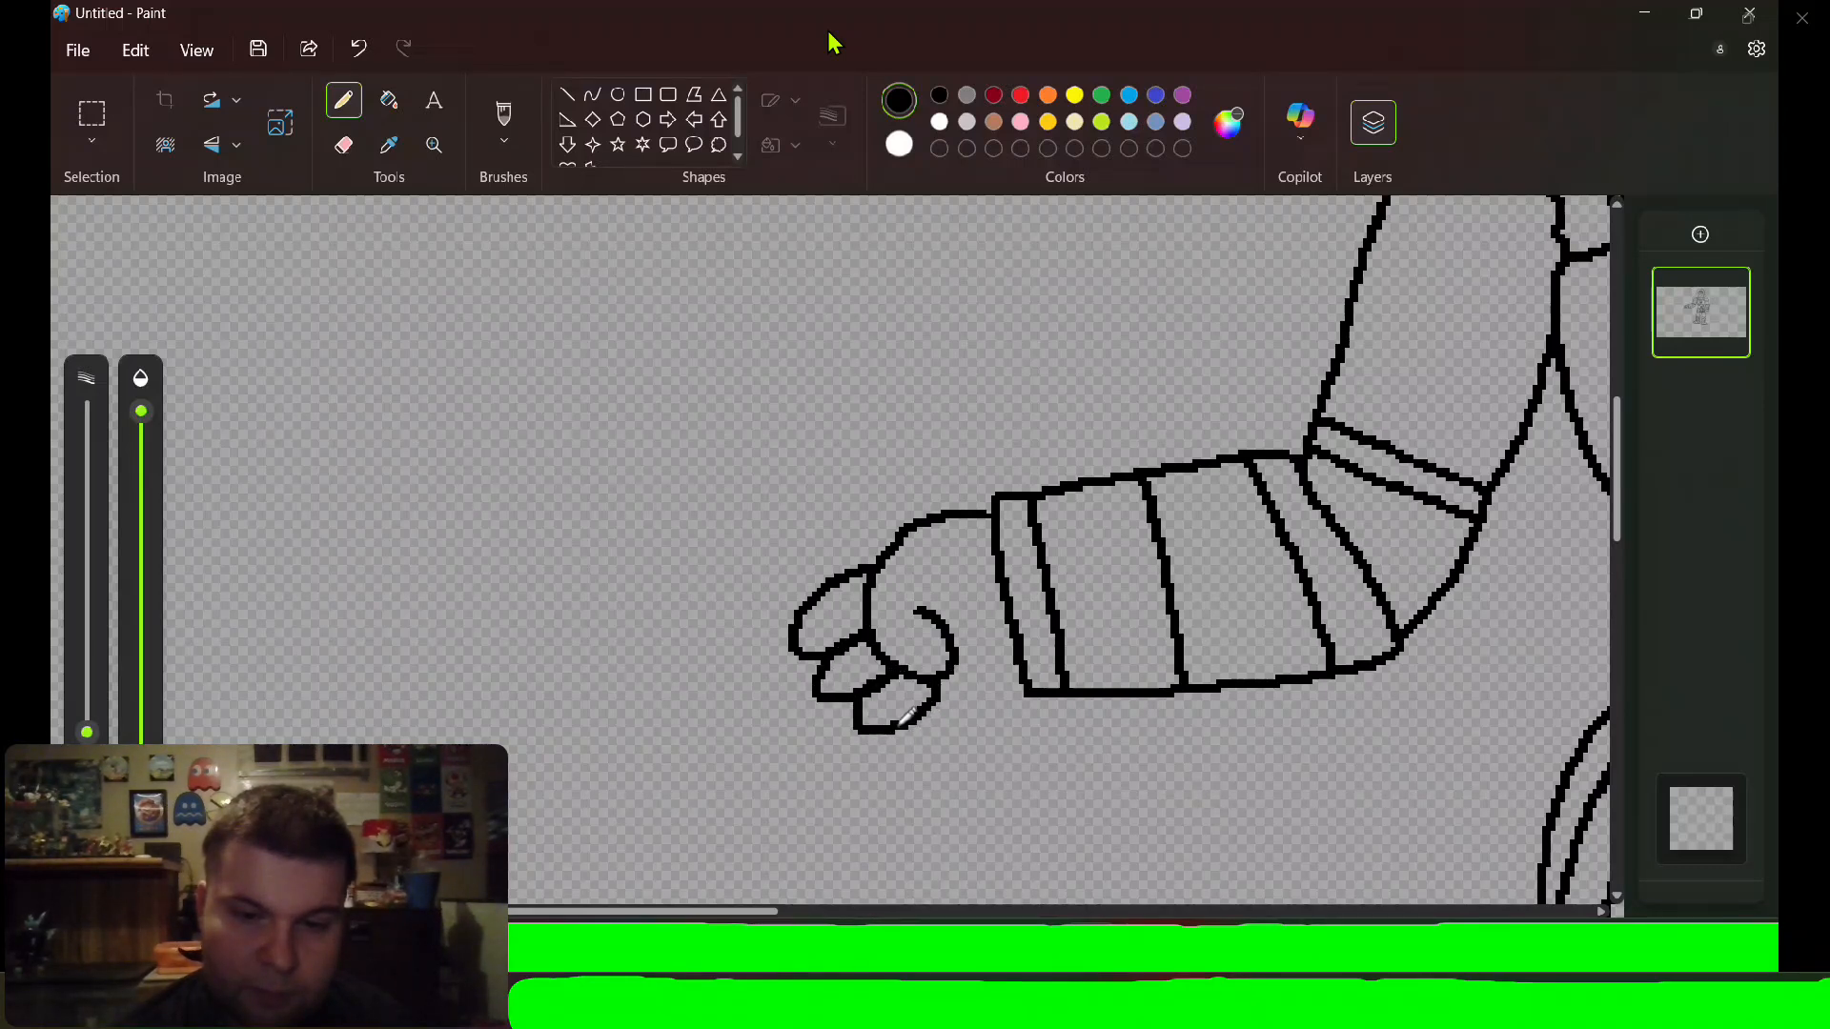
mouse_move(892, 732)
mouse_down()
mouse_move(956, 747)
mouse_move(980, 675)
mouse_move(962, 673)
mouse_up()
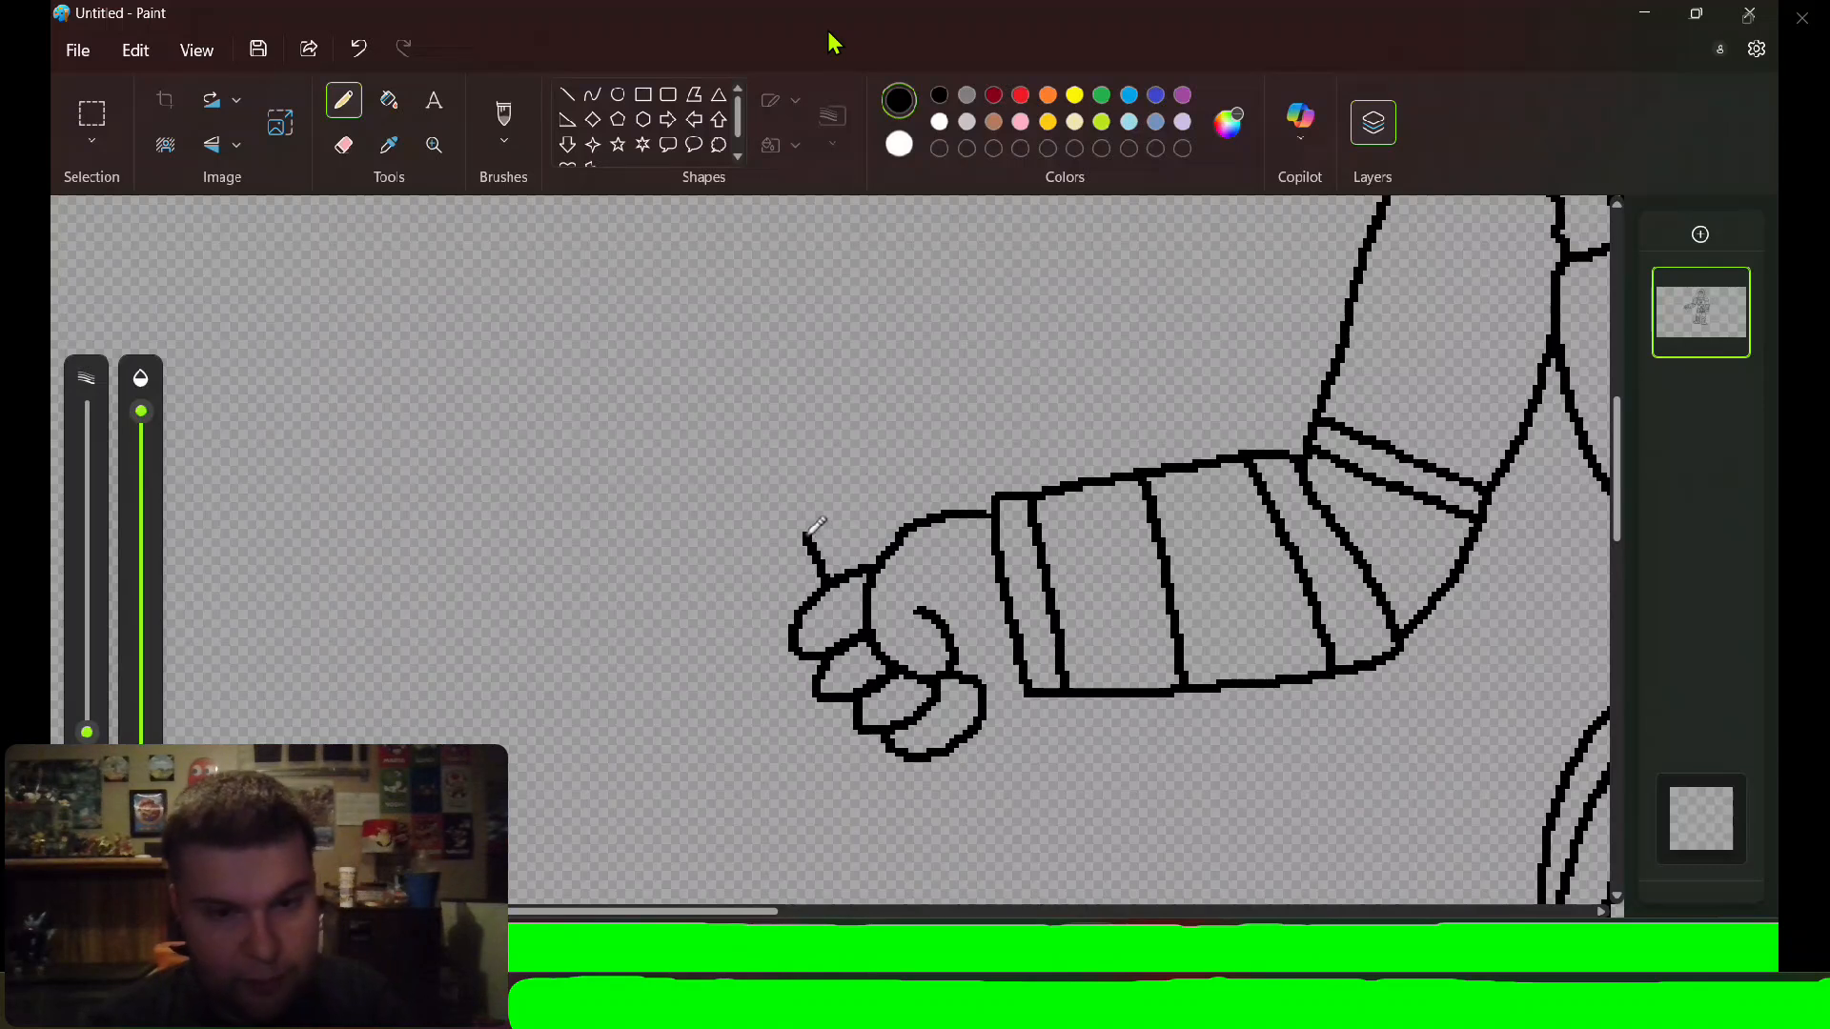
Draw a weapon hilt held in the fist, with a winged crossguard, rounded collar and protruding grip end, and close the wrist's lower edge.
mouse_move(811, 531)
mouse_down()
mouse_move(654, 544)
mouse_move(684, 490)
mouse_up()
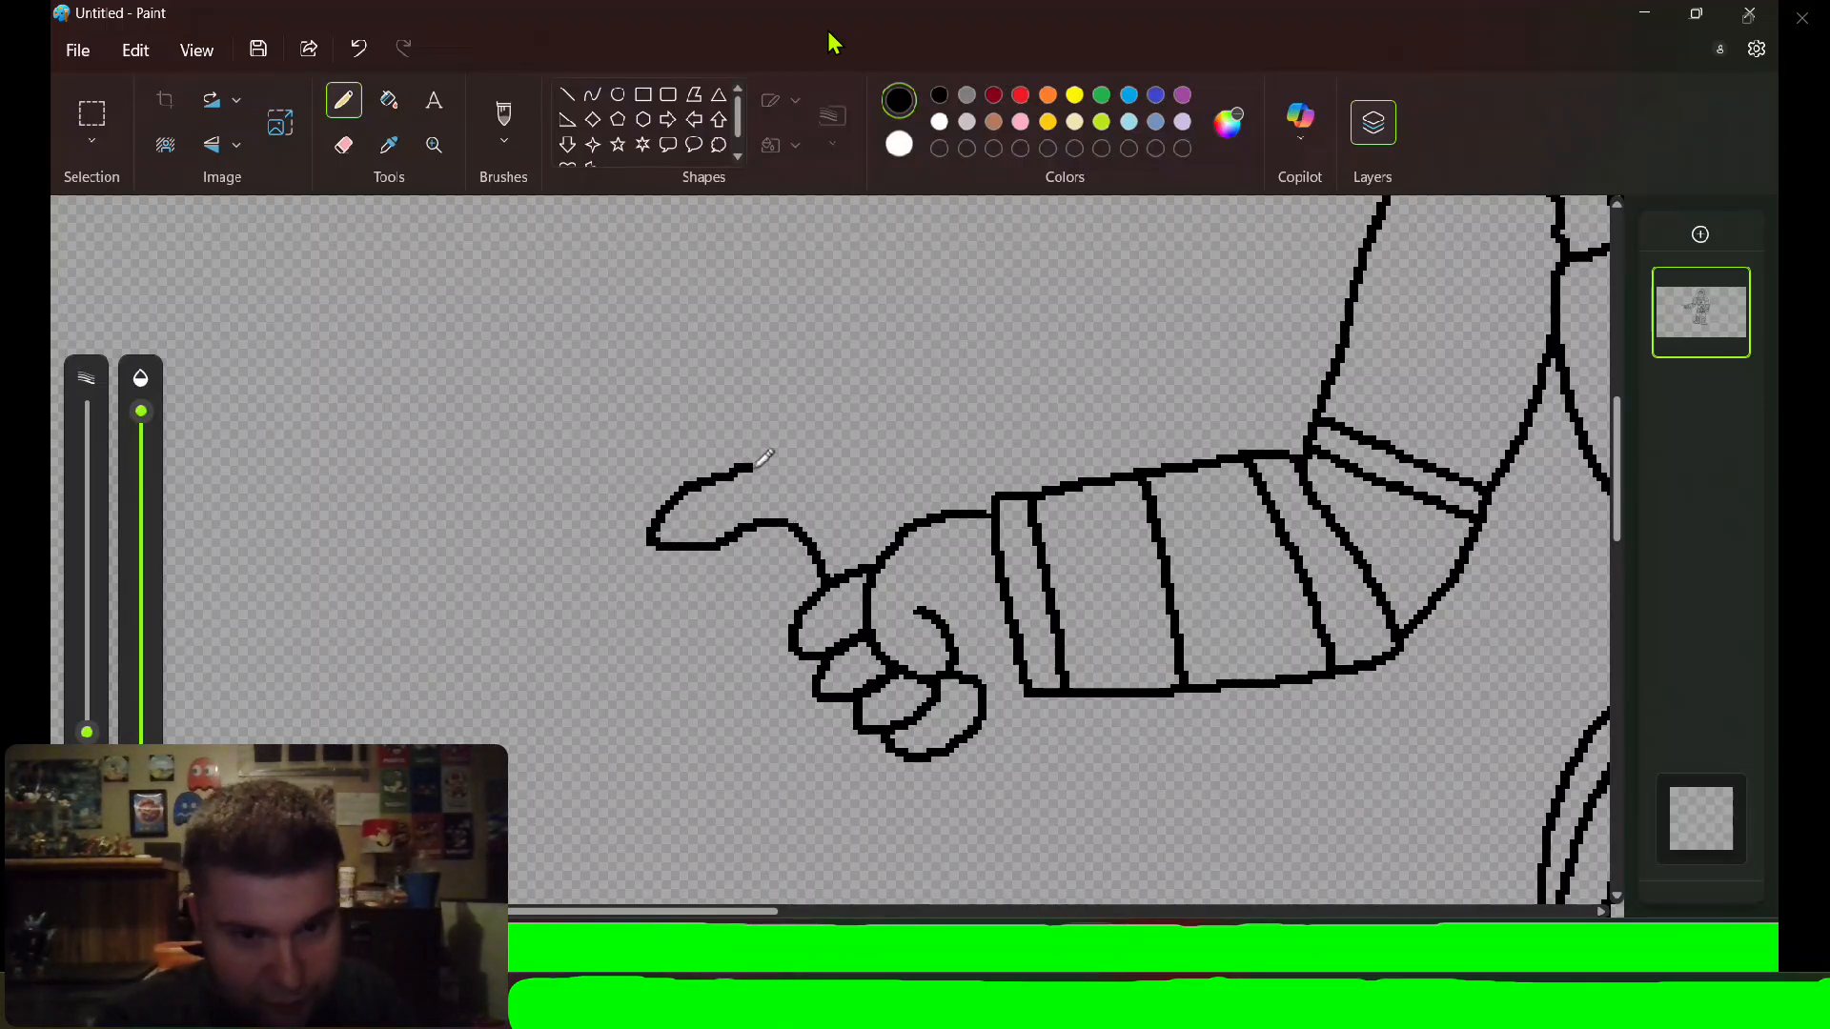
mouse_move(842, 428)
mouse_down()
mouse_move(974, 426)
mouse_move(955, 457)
mouse_move(886, 473)
mouse_move(891, 544)
mouse_up()
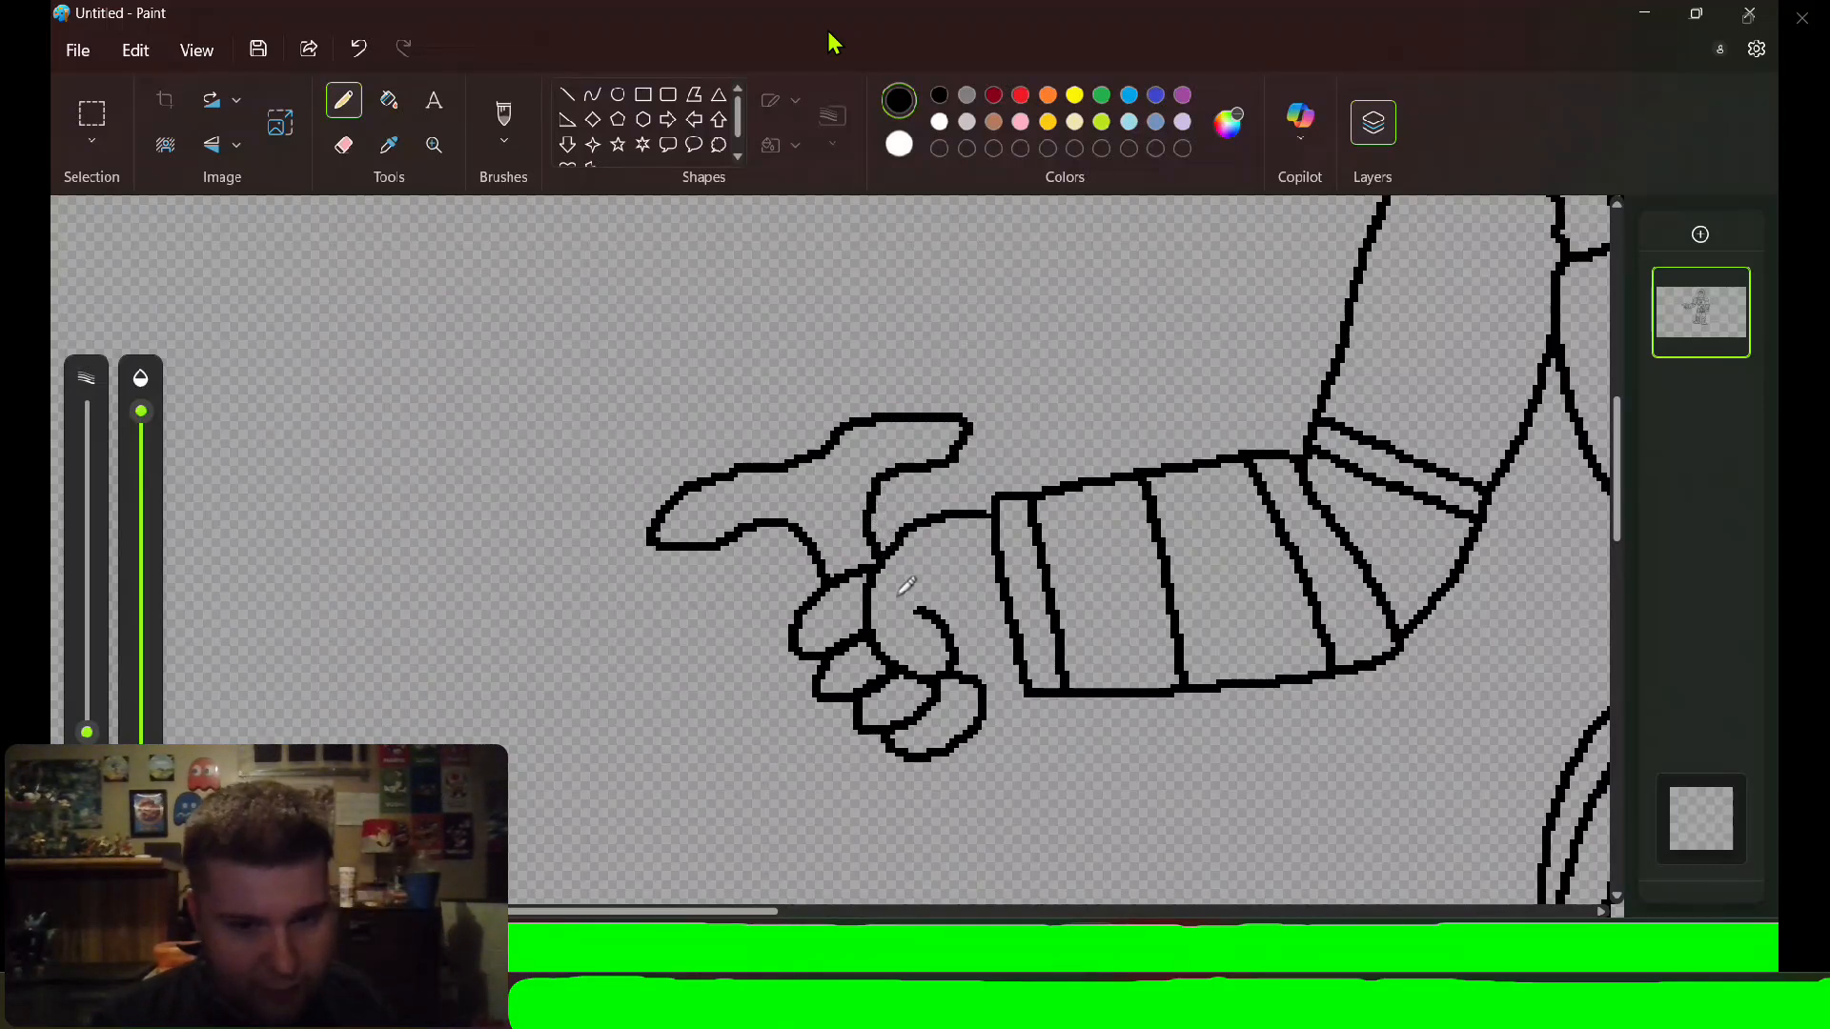
mouse_move(944, 753)
mouse_down()
mouse_move(985, 840)
mouse_move(1041, 805)
mouse_move(985, 731)
mouse_move(1043, 688)
mouse_move(987, 685)
mouse_up()
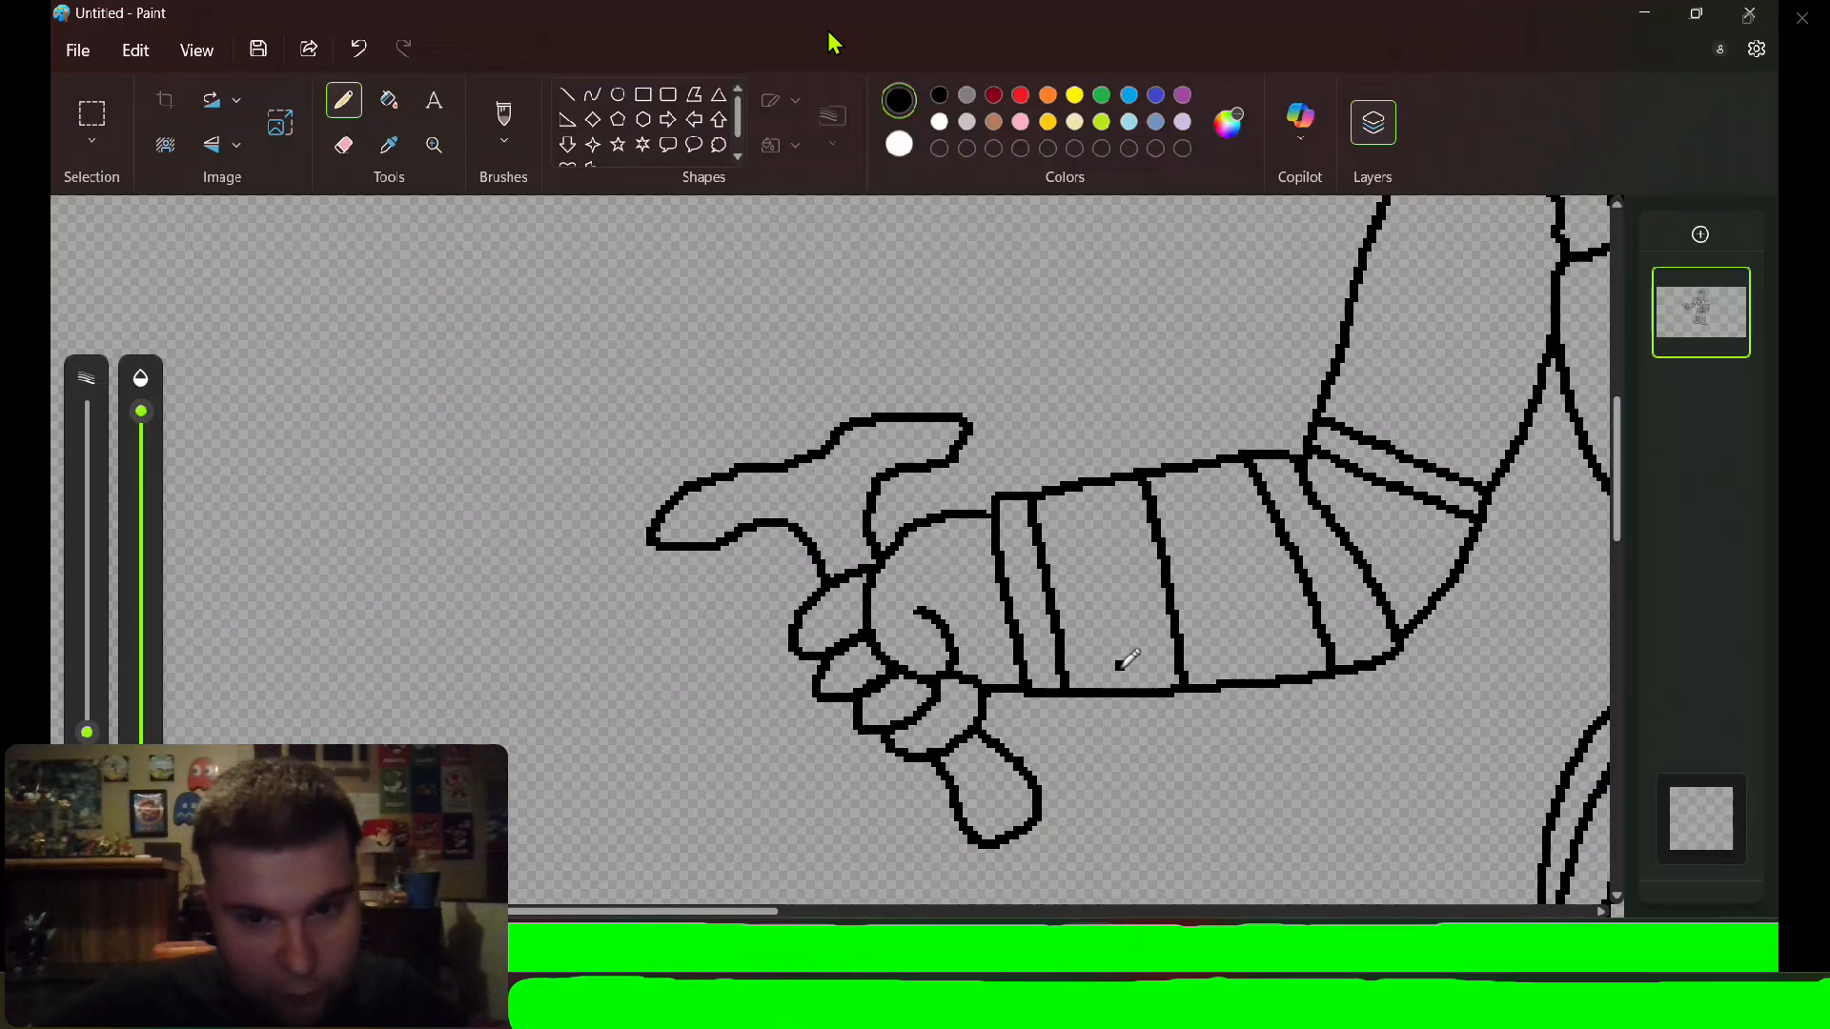
key(e)
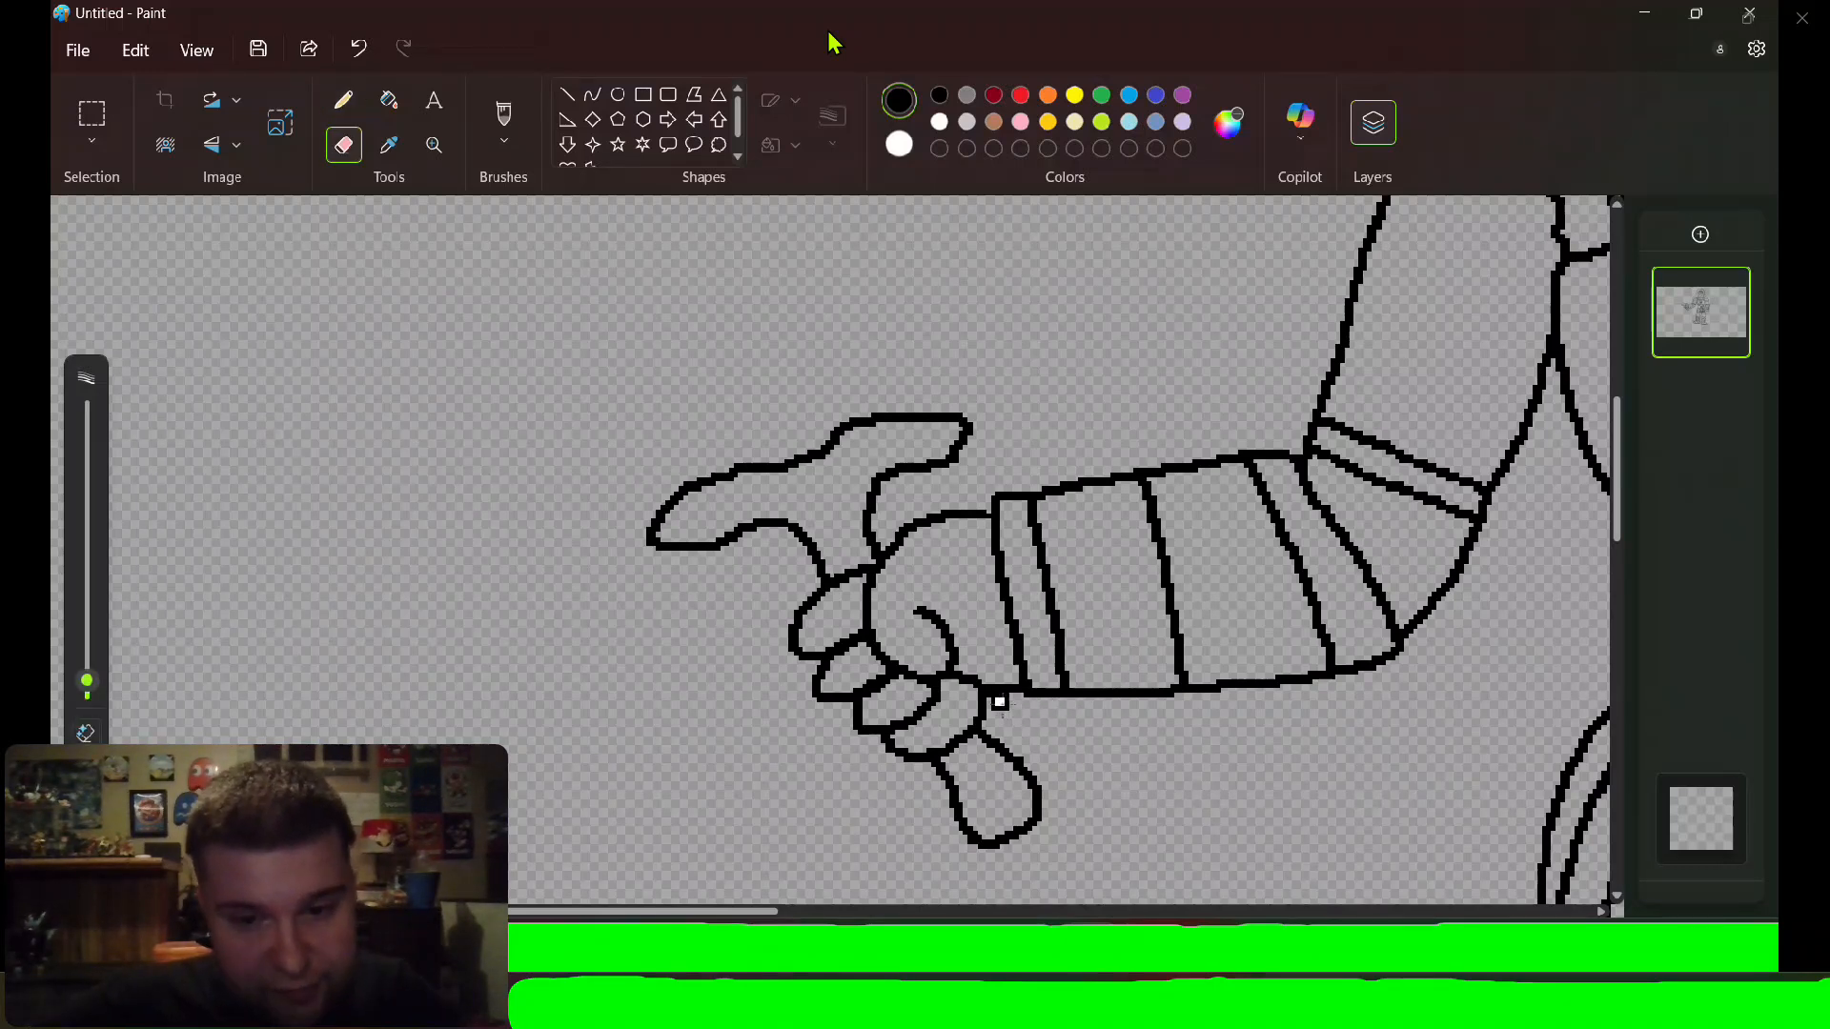
key(p)
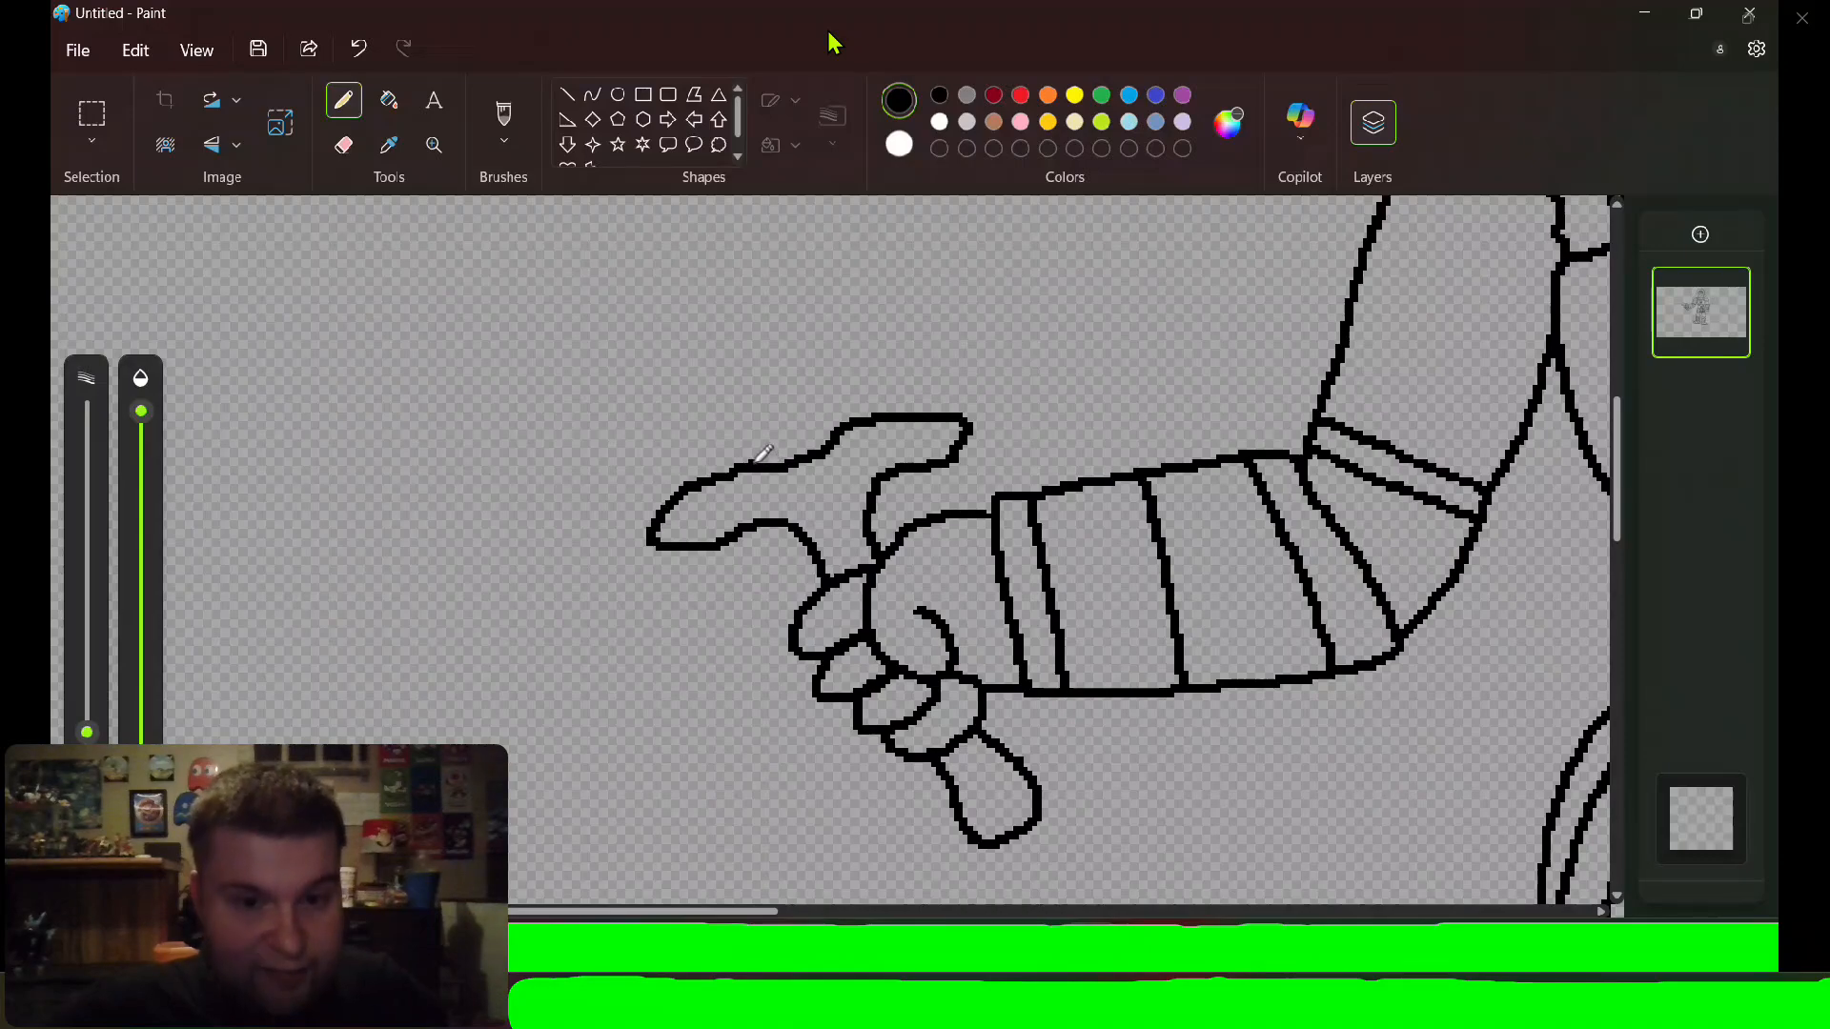
mouse_move(760, 458)
mouse_down()
mouse_move(742, 393)
mouse_move(768, 354)
mouse_move(811, 355)
mouse_move(851, 414)
mouse_up()
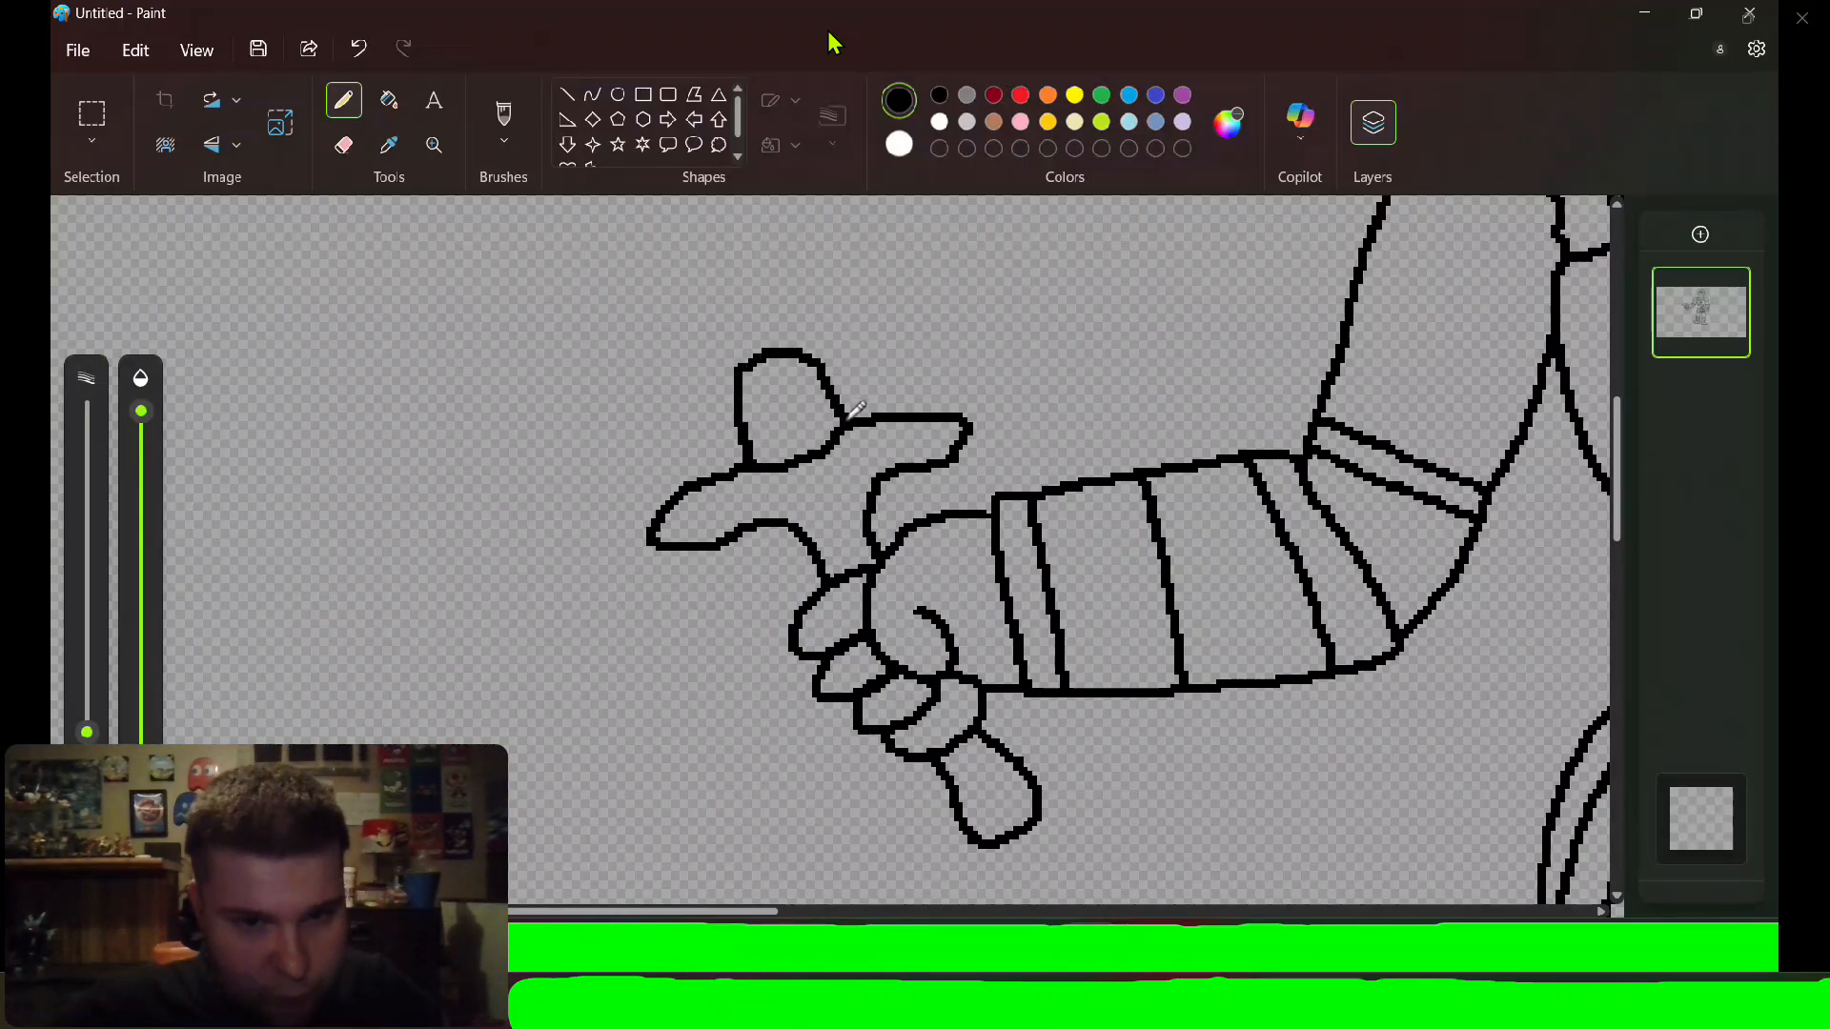
Extend the two outer hair lines down to meet the shoulder guard and the opposite shoulder.
ctrl+scroll(852, 416, down, 6)
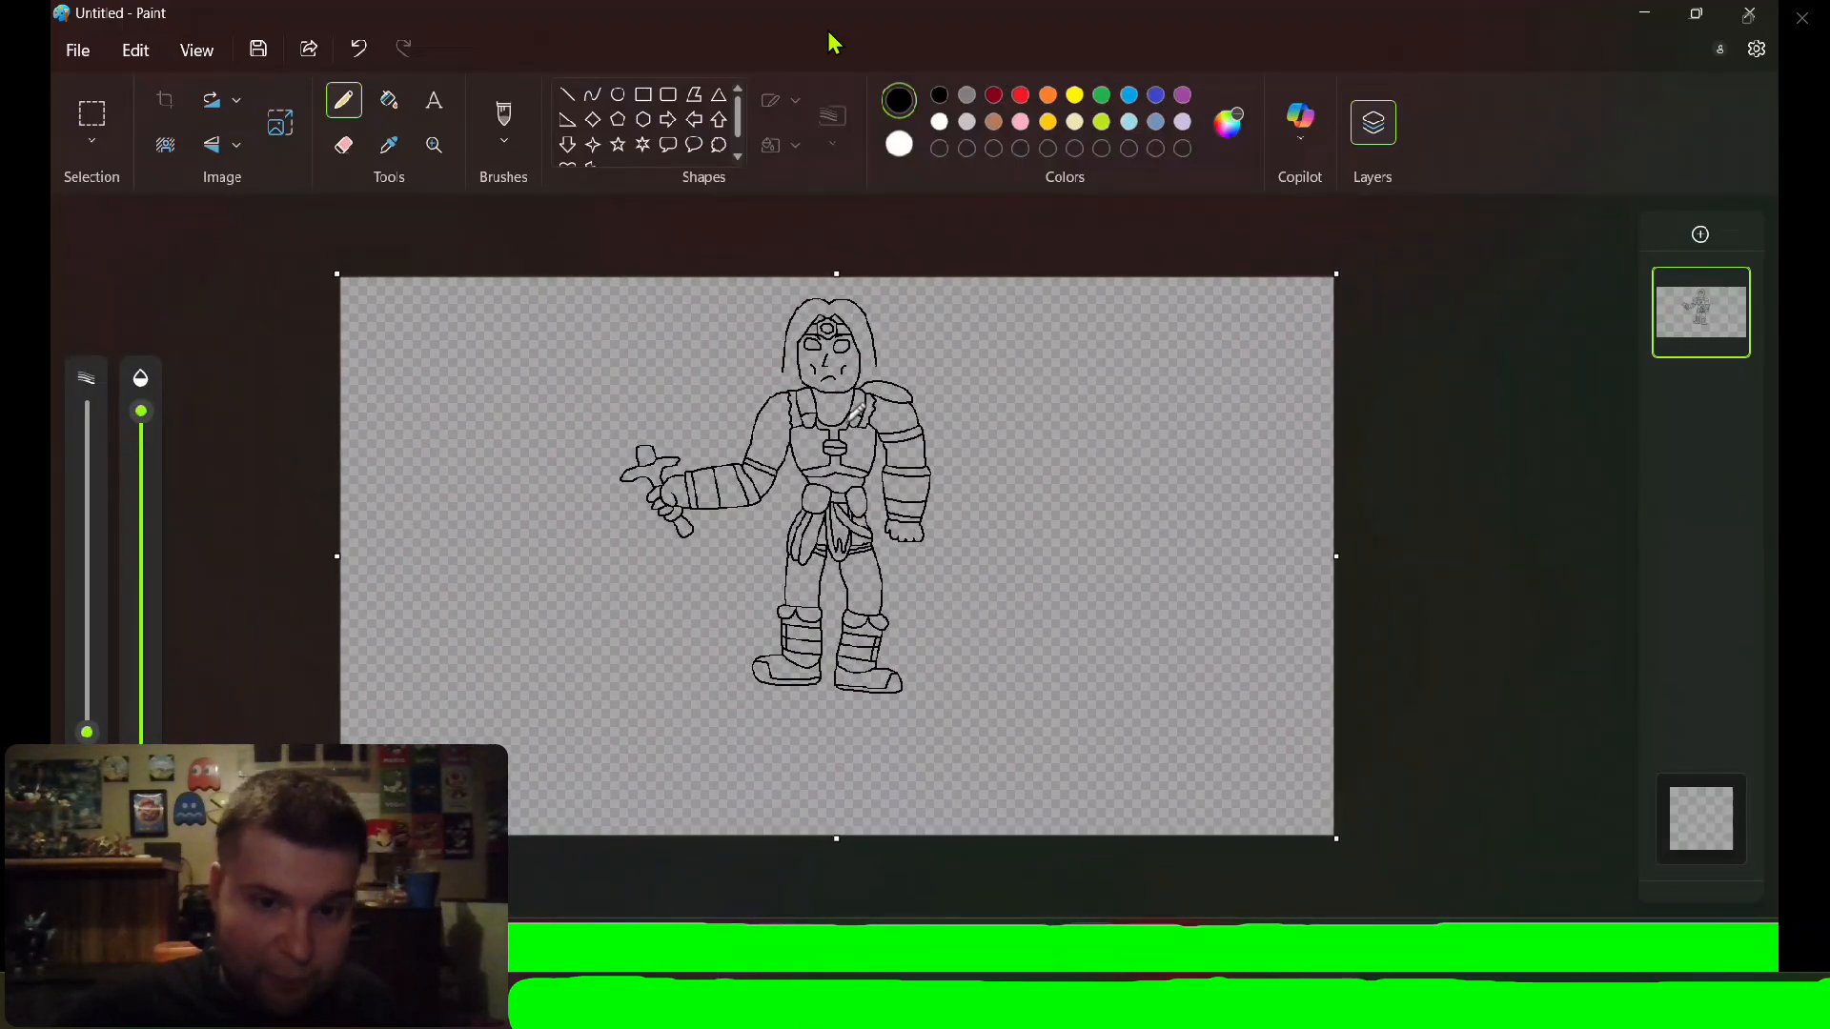
ctrl+scroll(991, 322, up, 5)
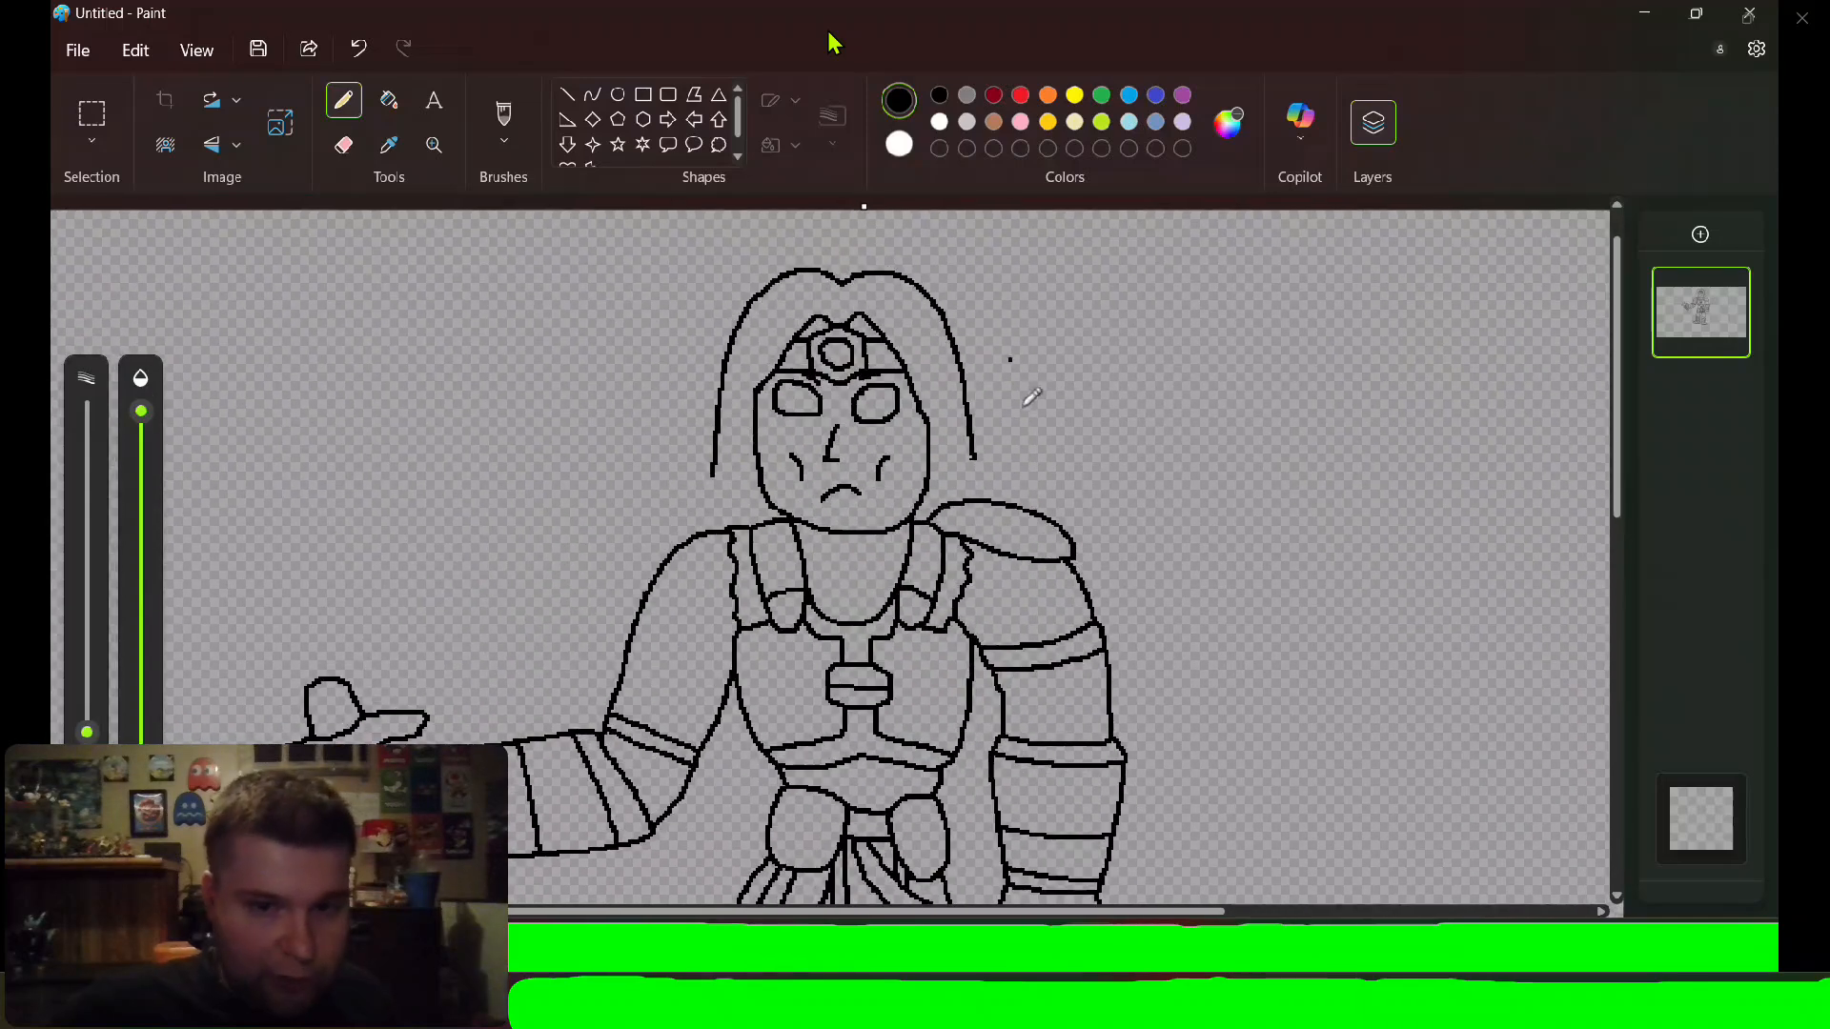
ctrl+scroll(1075, 515, up, 2)
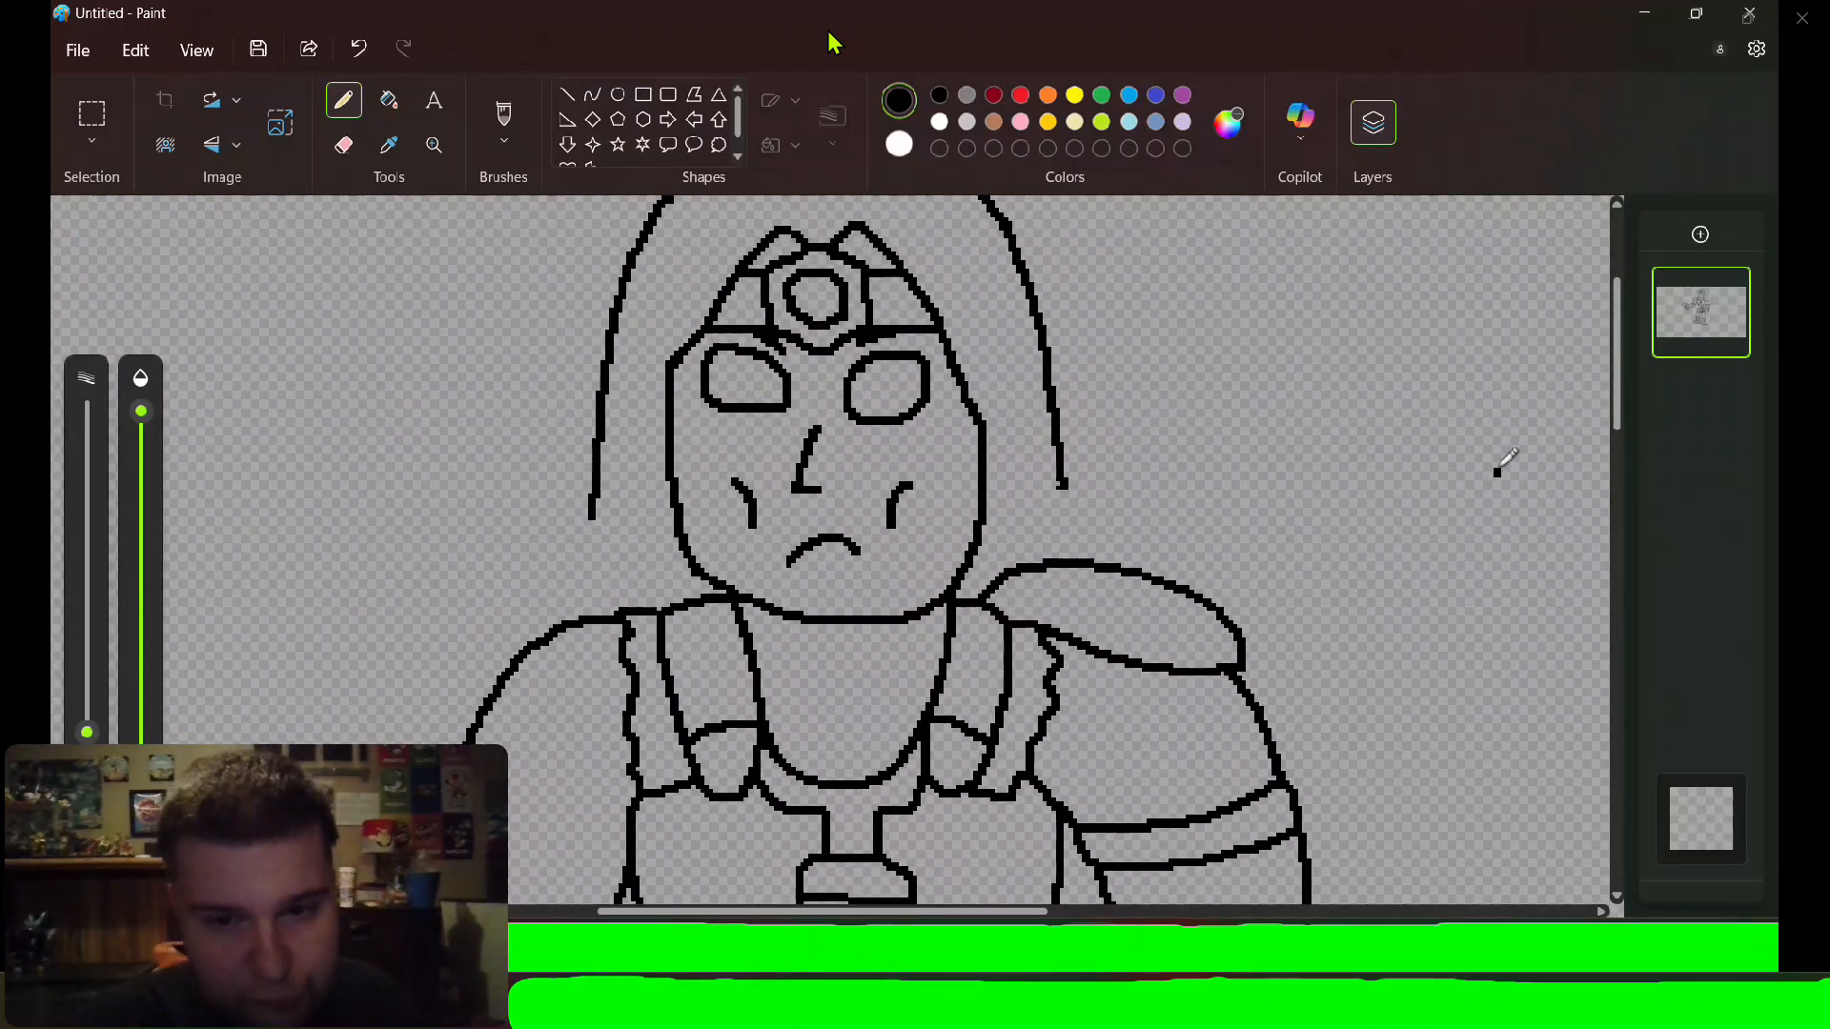
scroll(1602, 379, down, 1)
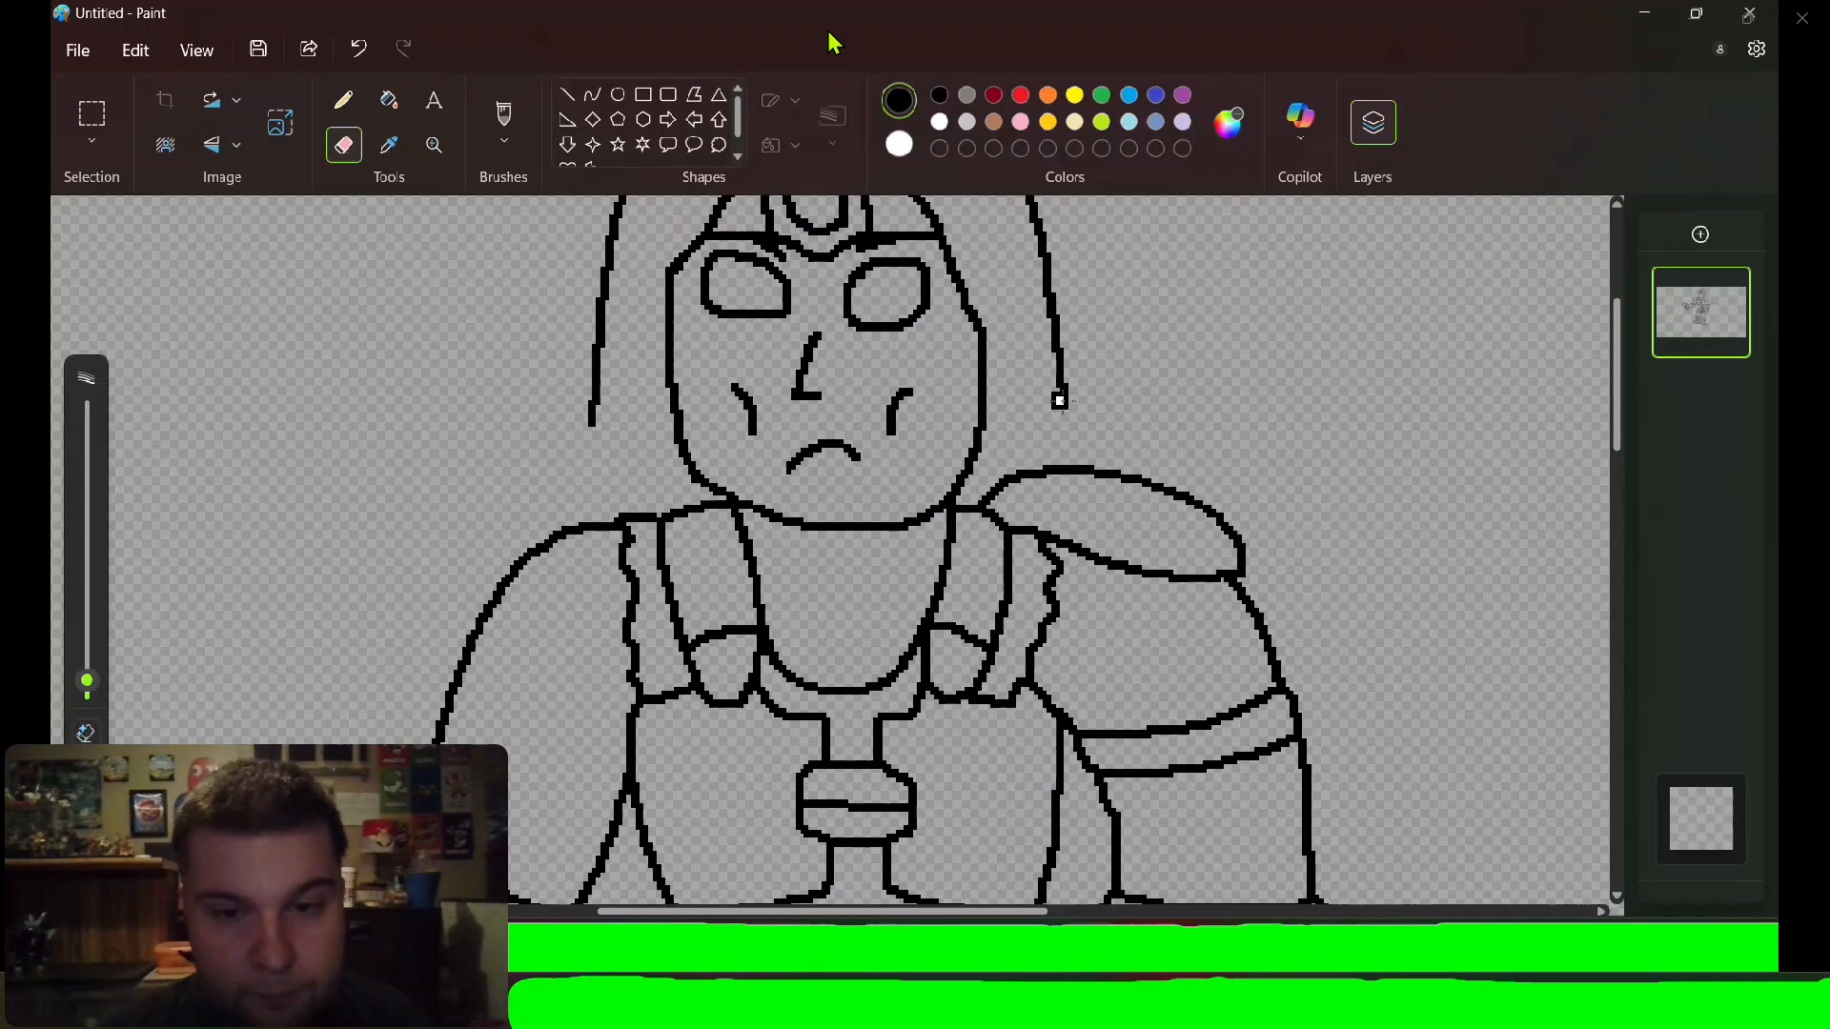
key(p)
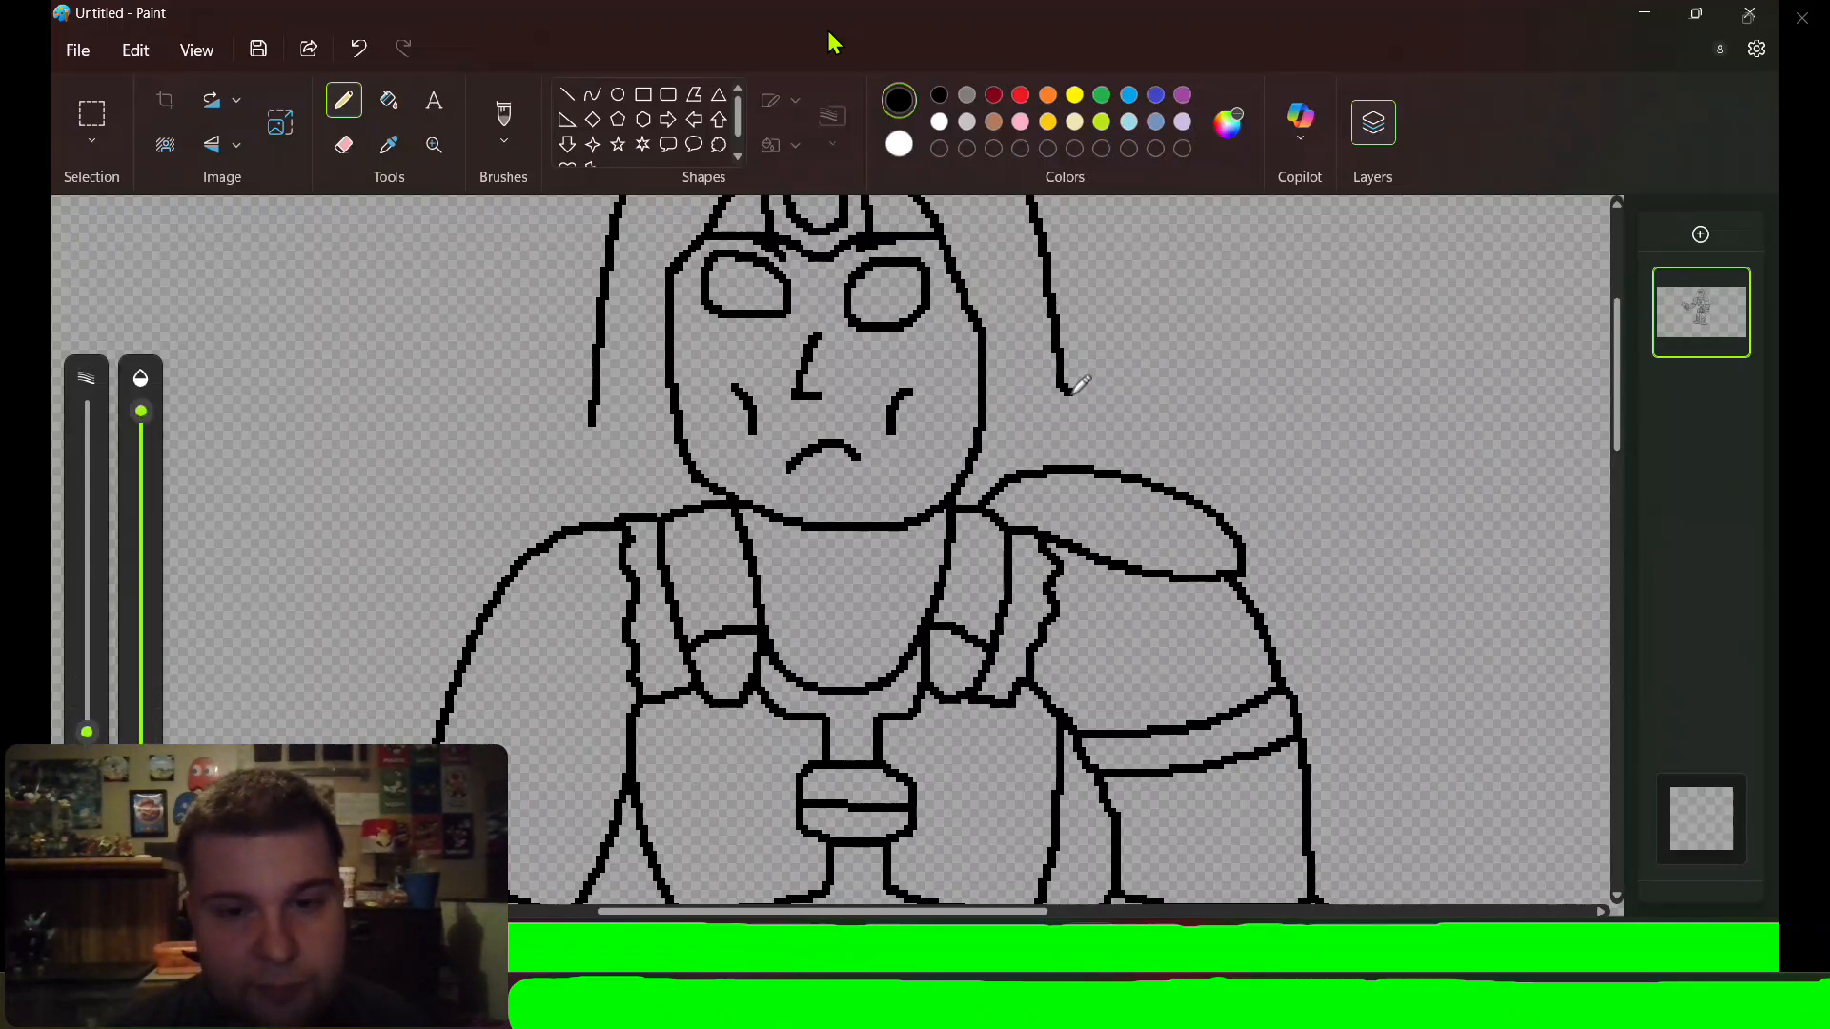
drag(1077, 391, 1108, 459)
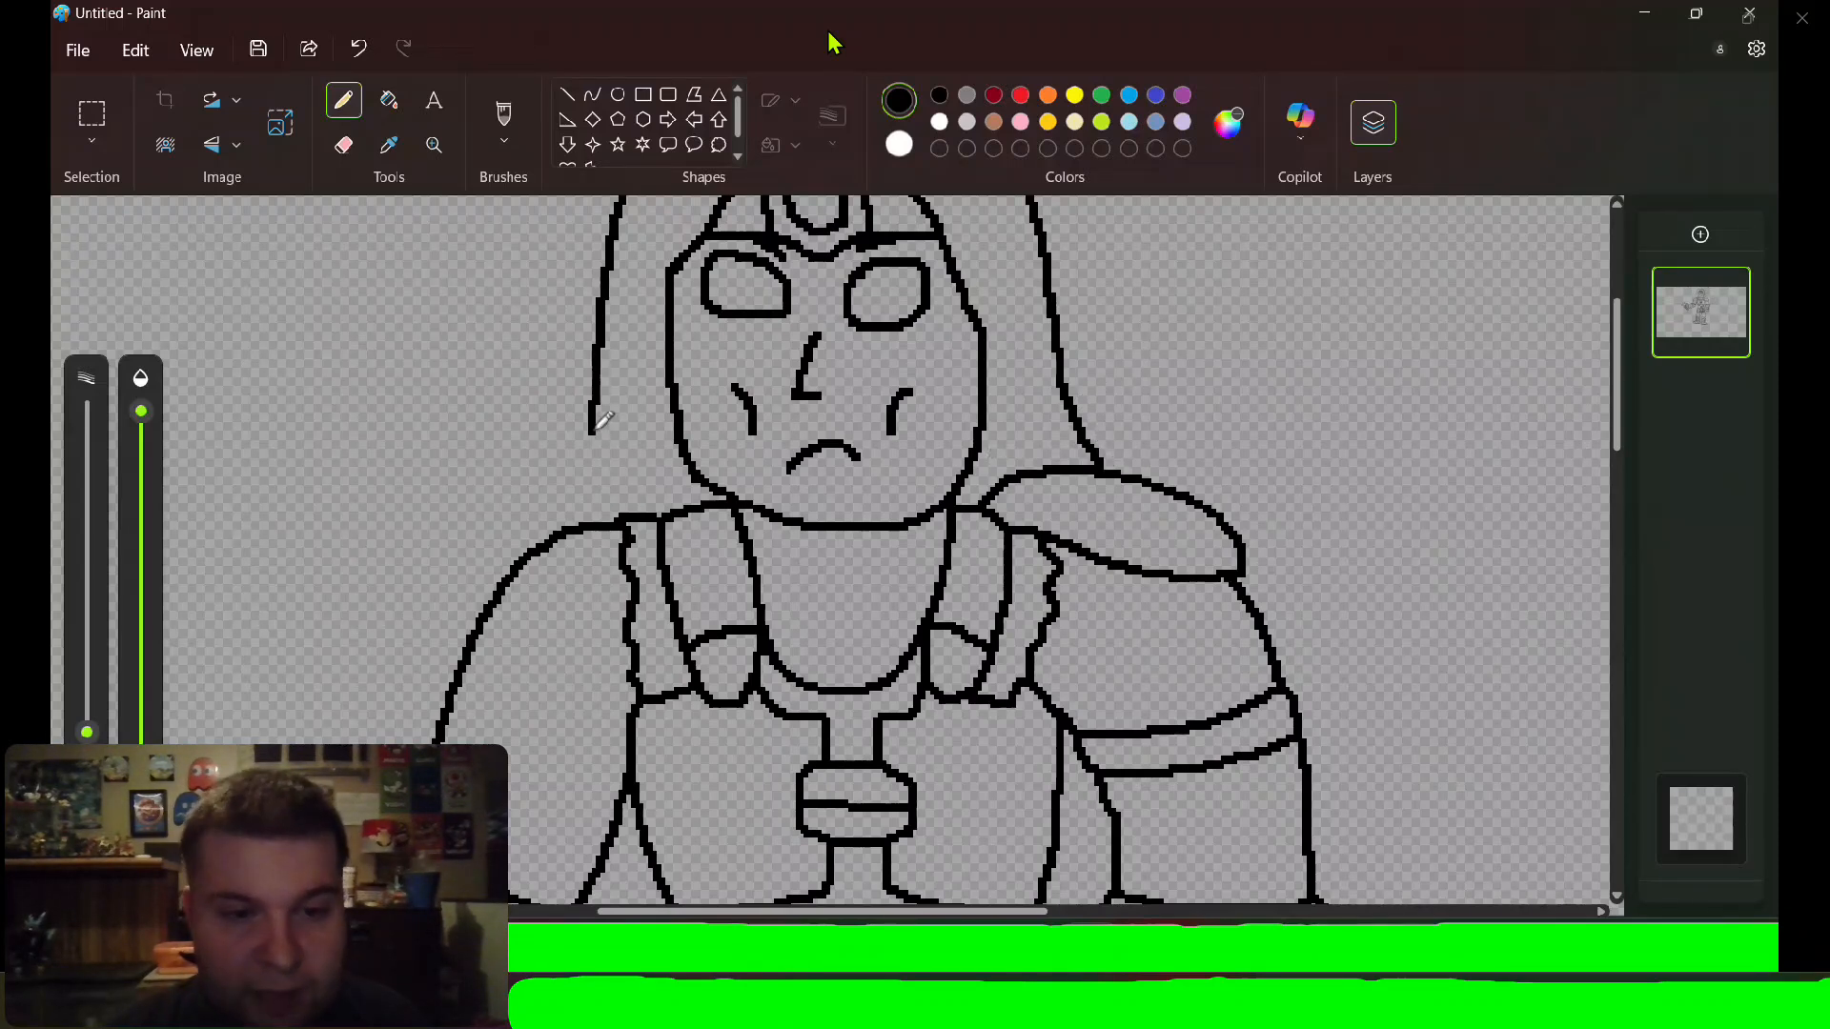
drag(599, 423, 577, 518)
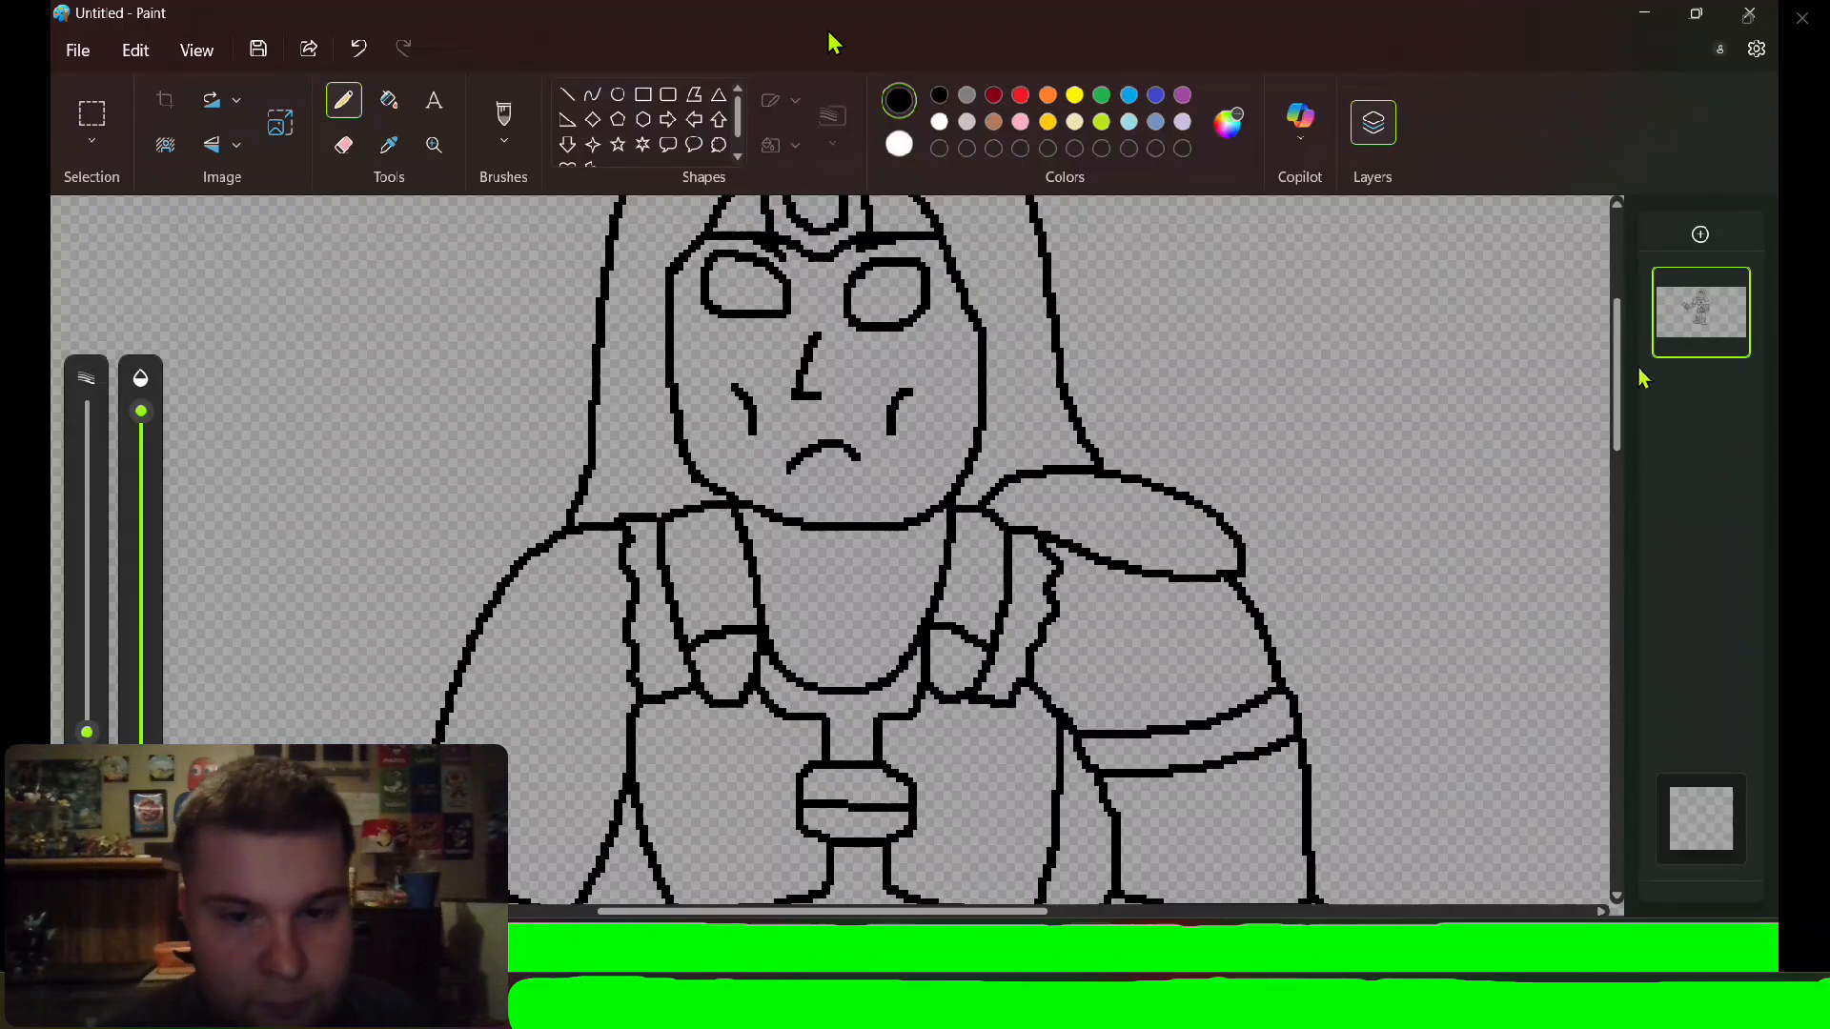
Draw the weapon's long outer edge from the hilt collar, arching up and outward before sweeping down away from the character.
drag(1622, 353, 1621, 450)
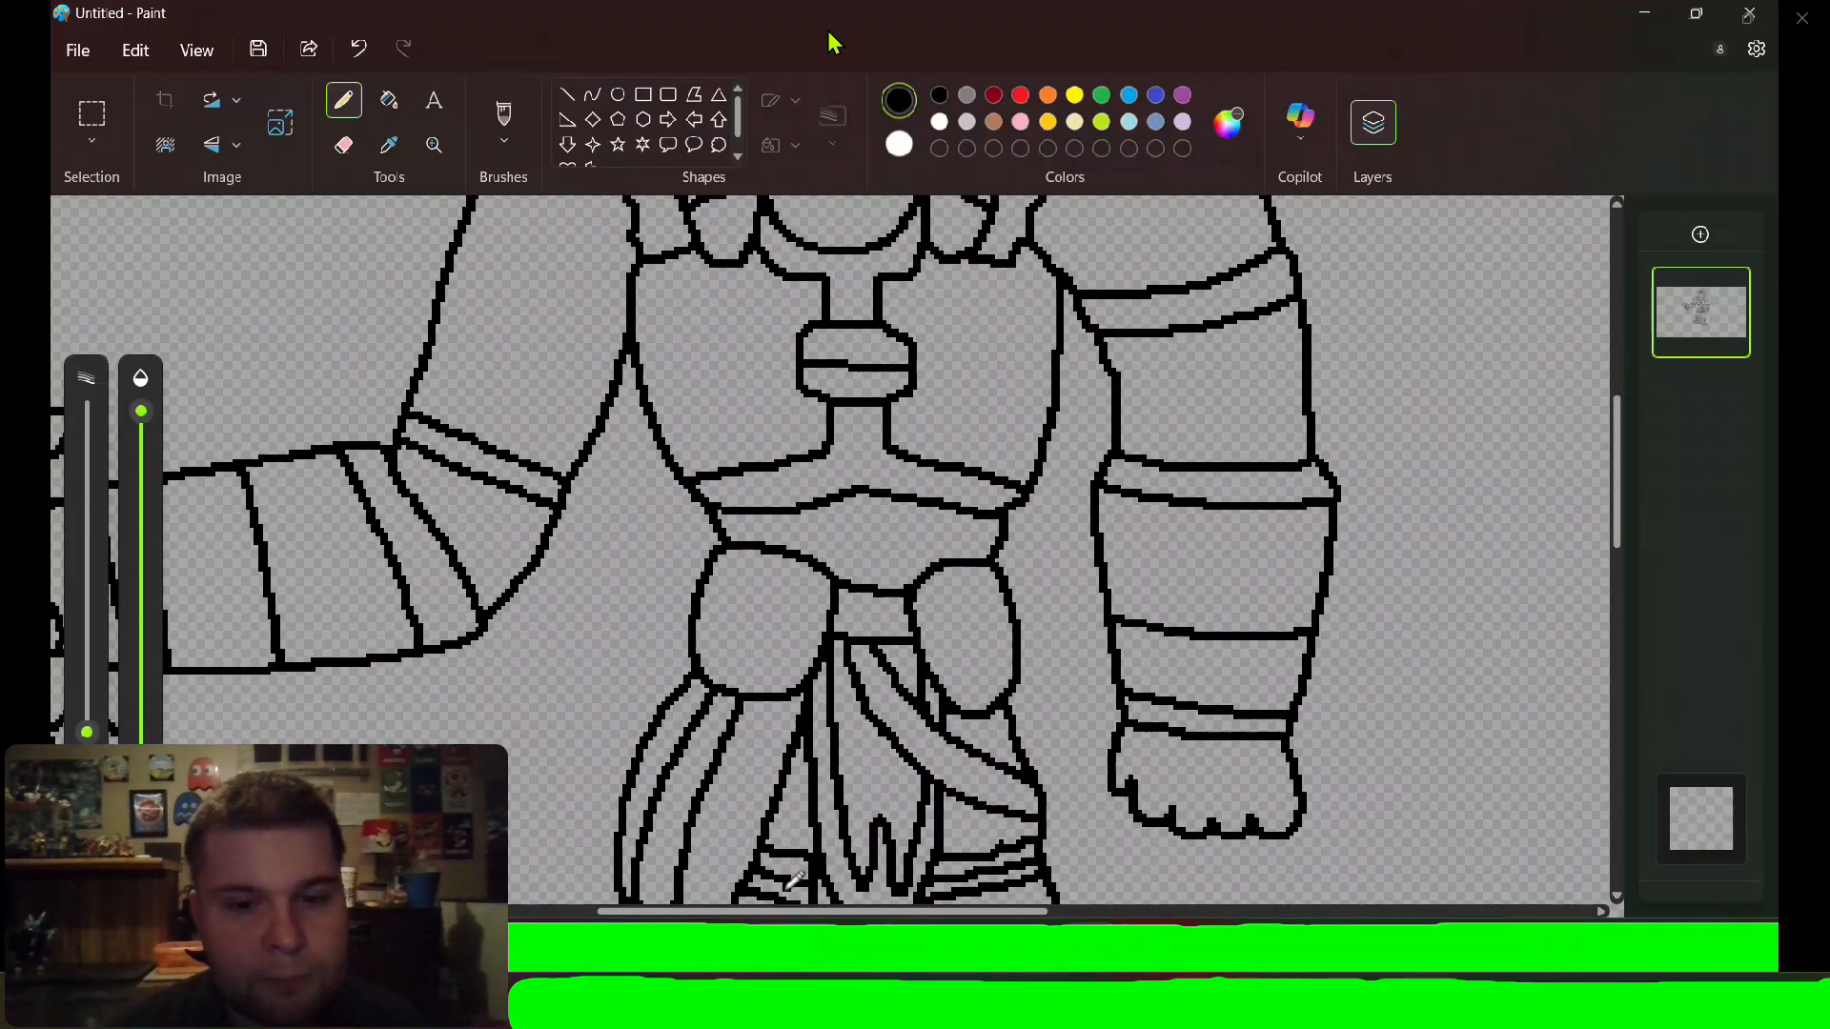
drag(754, 915, 690, 911)
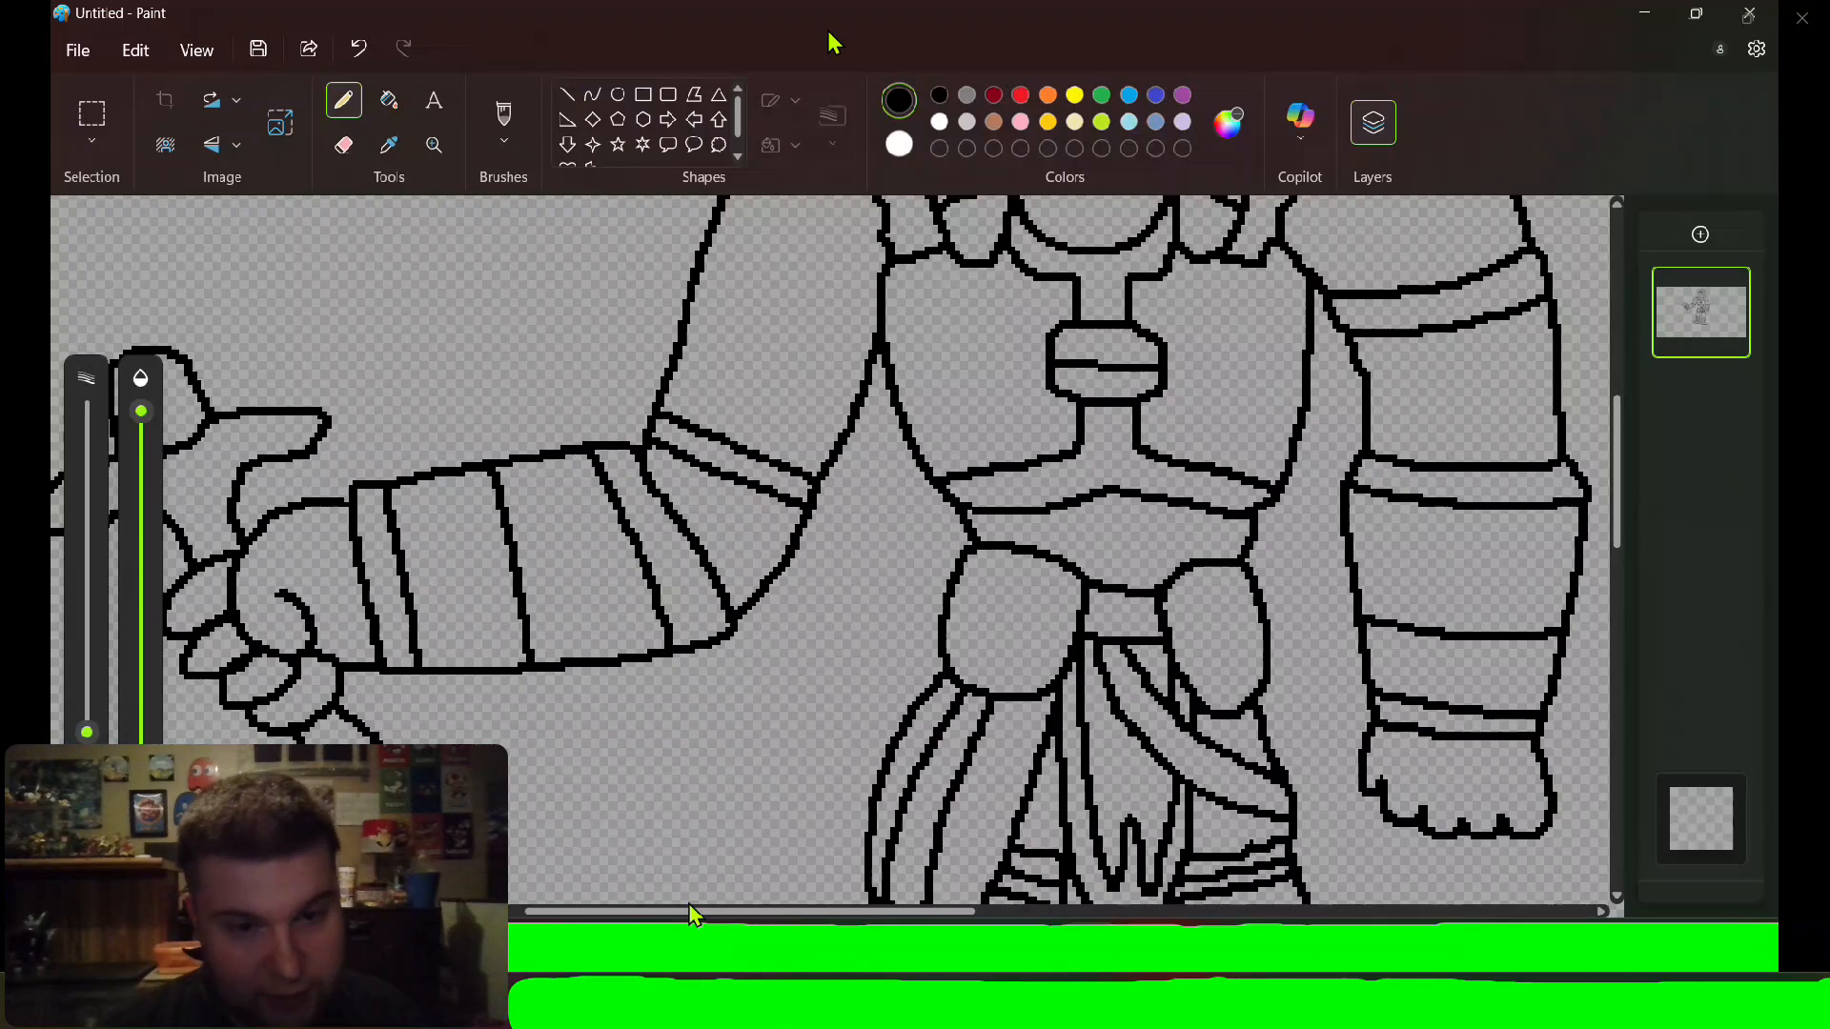
drag(687, 901, 630, 901)
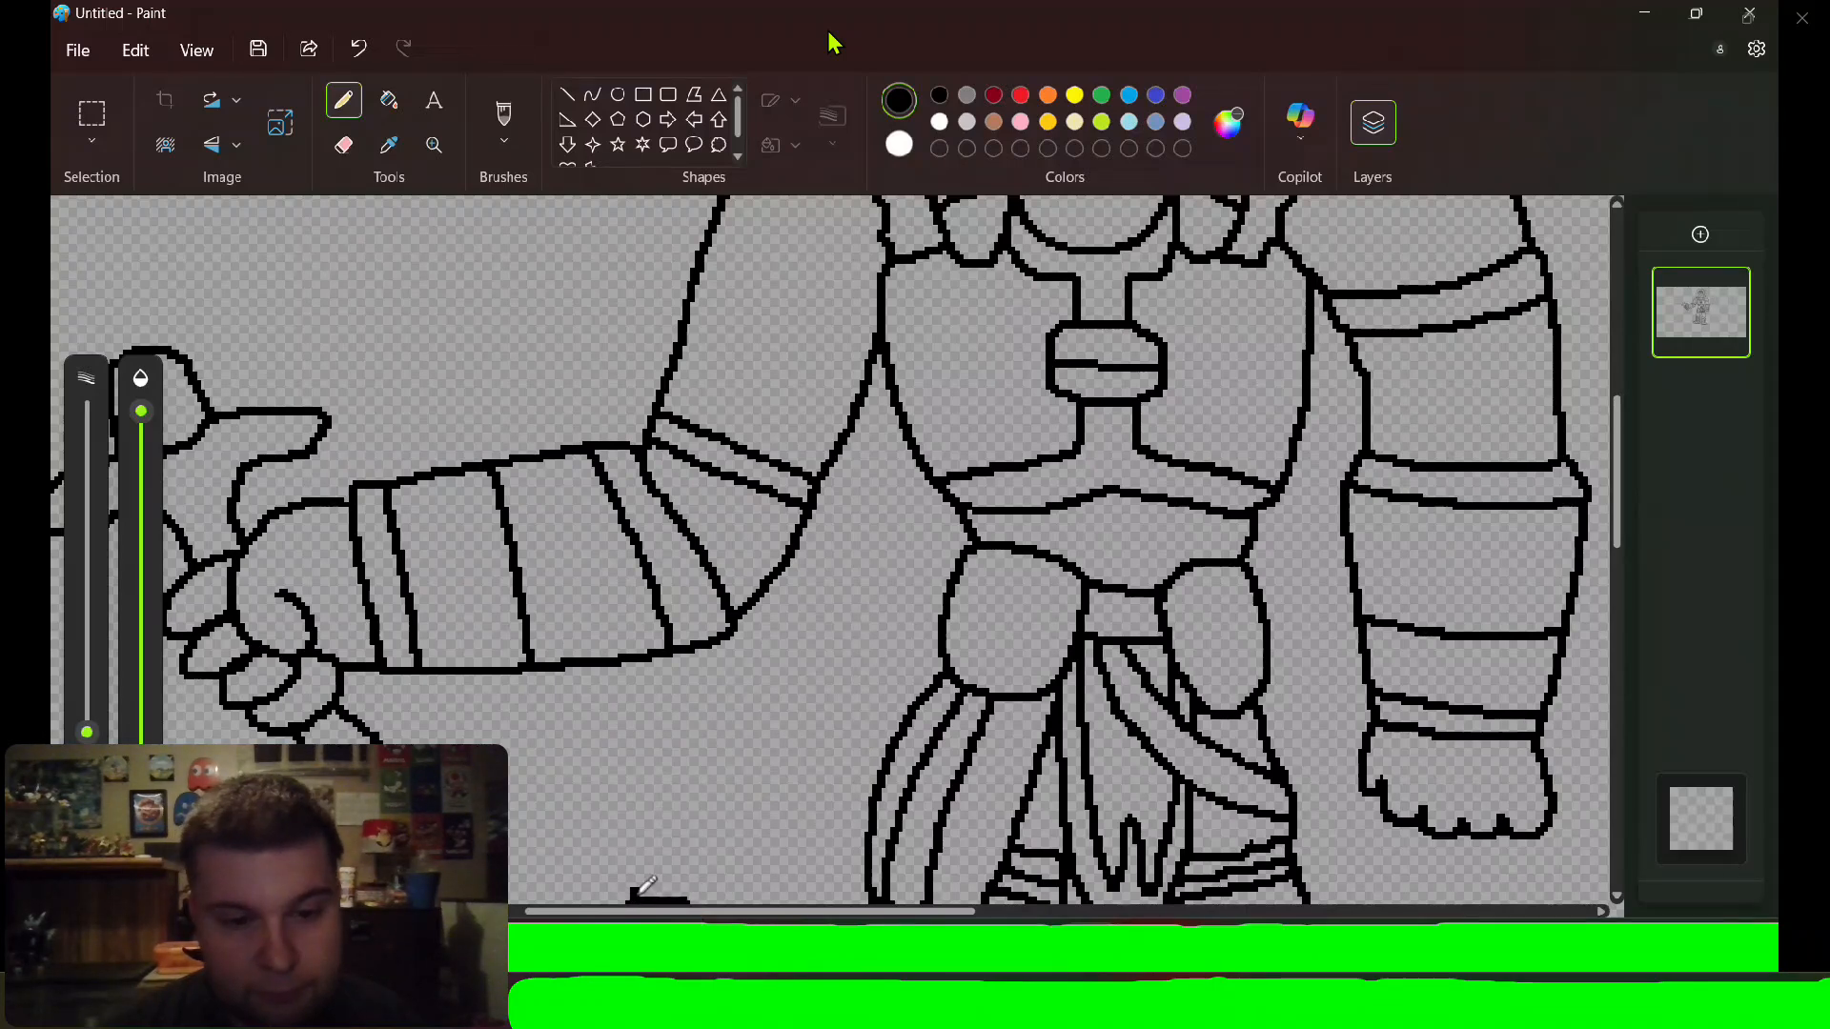
key(ctrl+z)
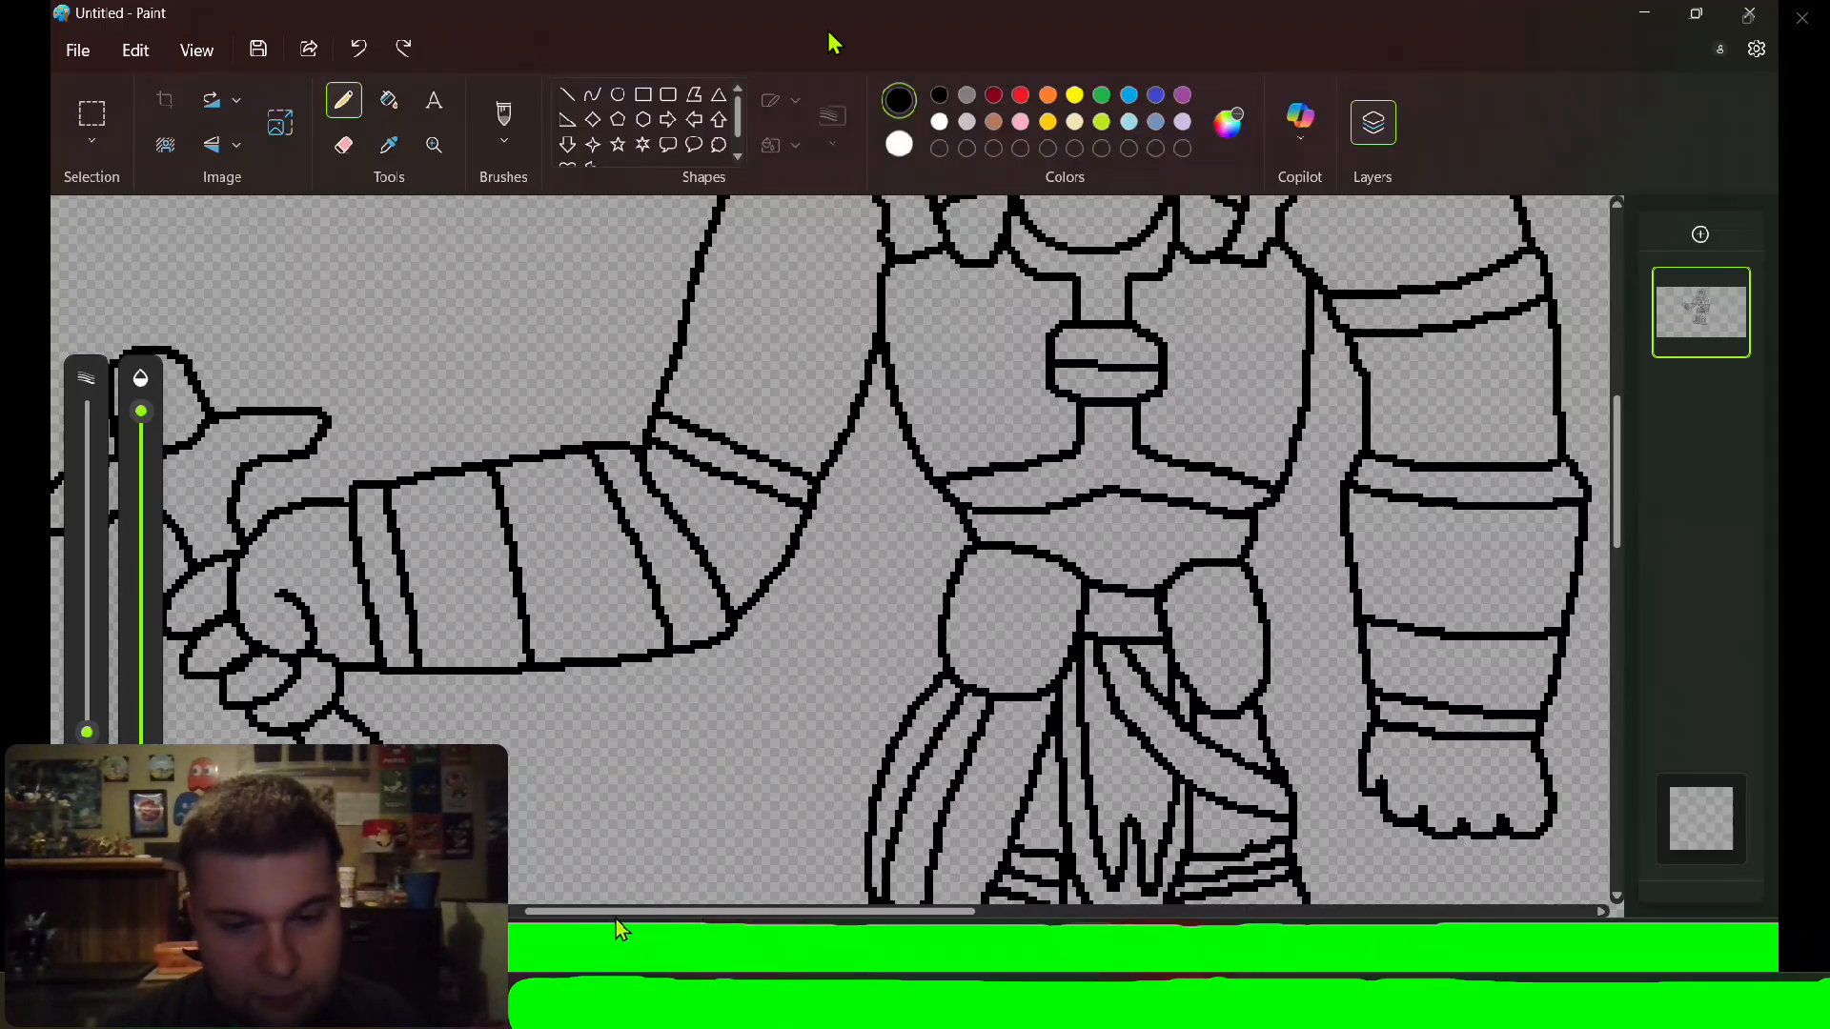
drag(615, 918, 346, 914)
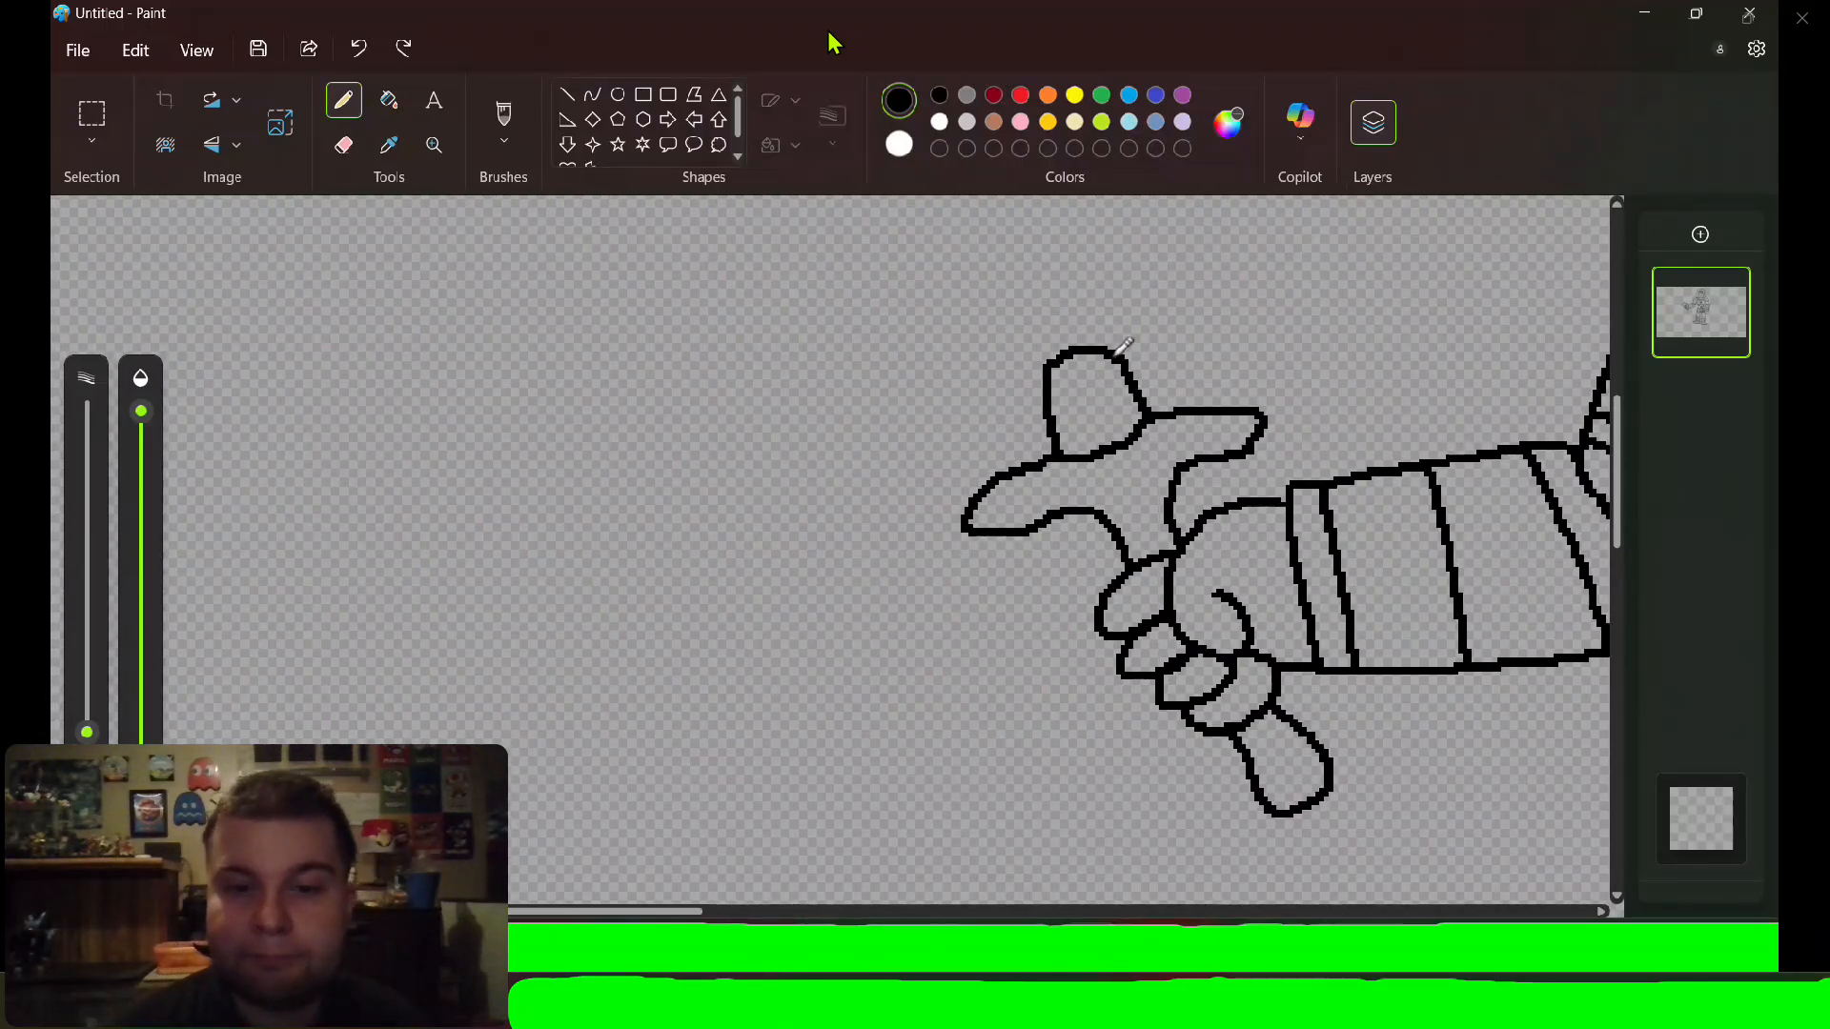
scroll(1123, 343, down, 2)
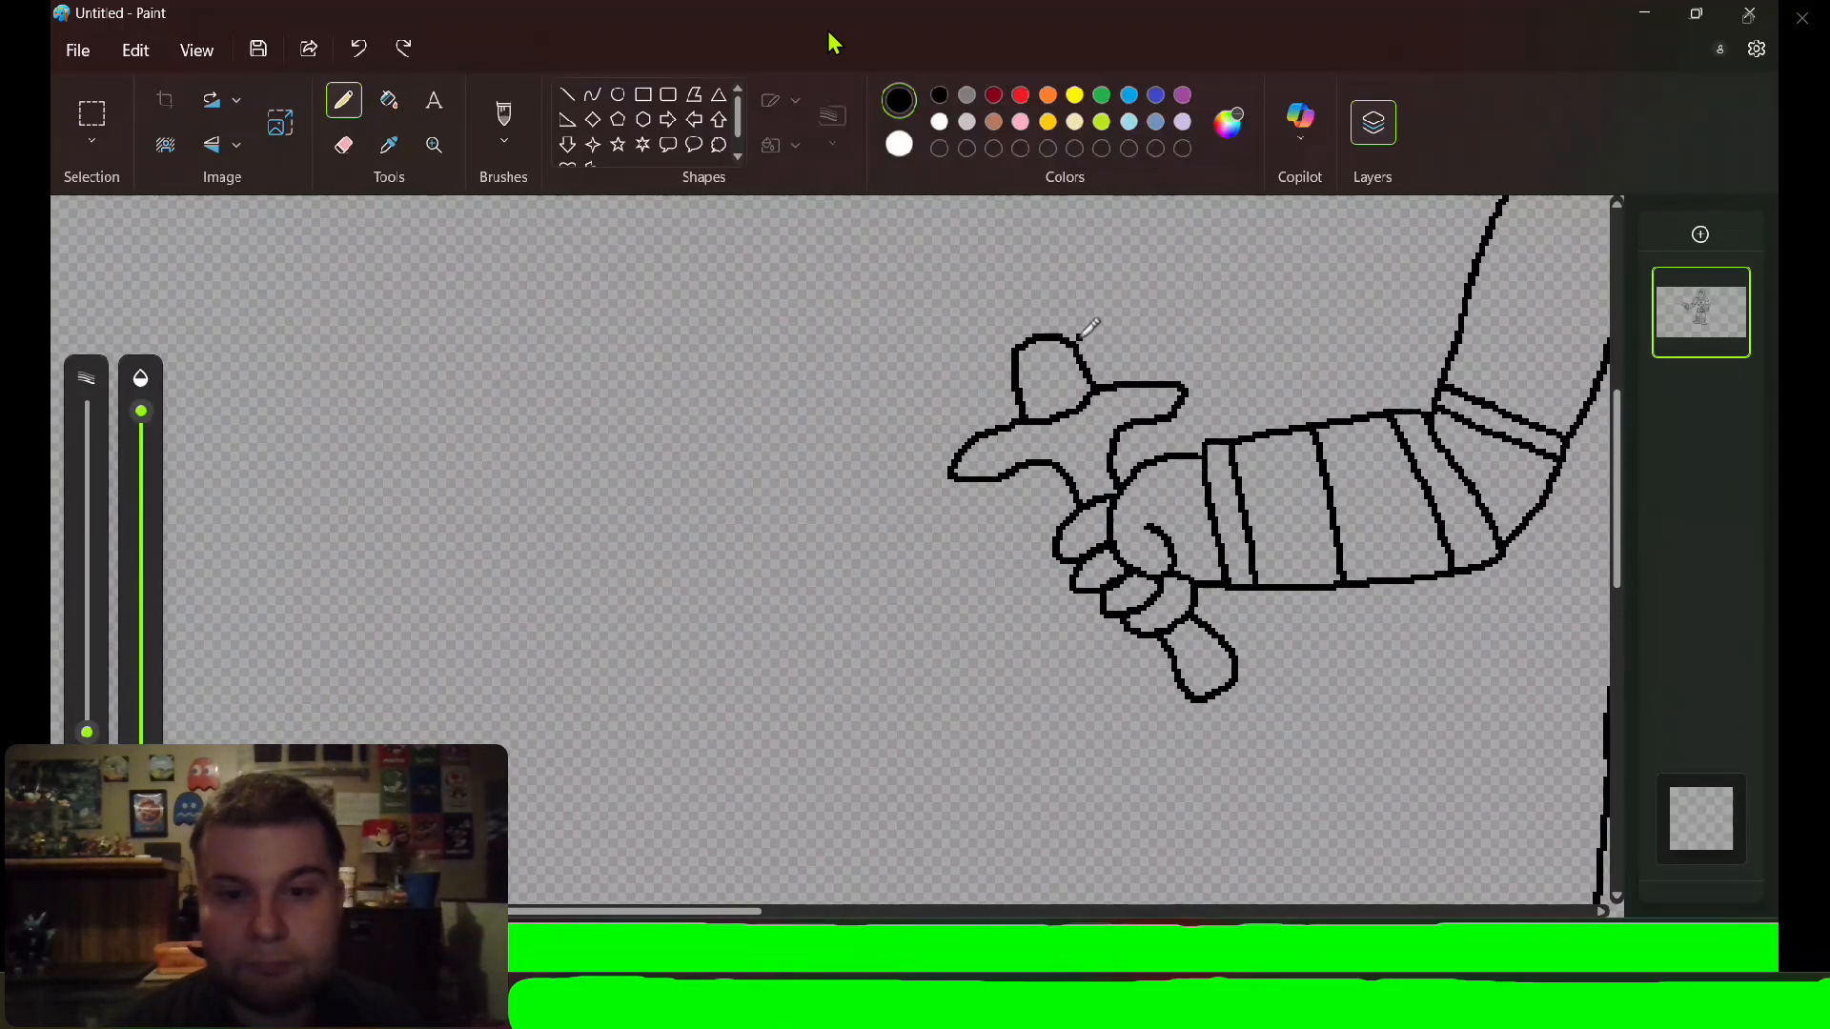
drag(1079, 336, 1023, 260)
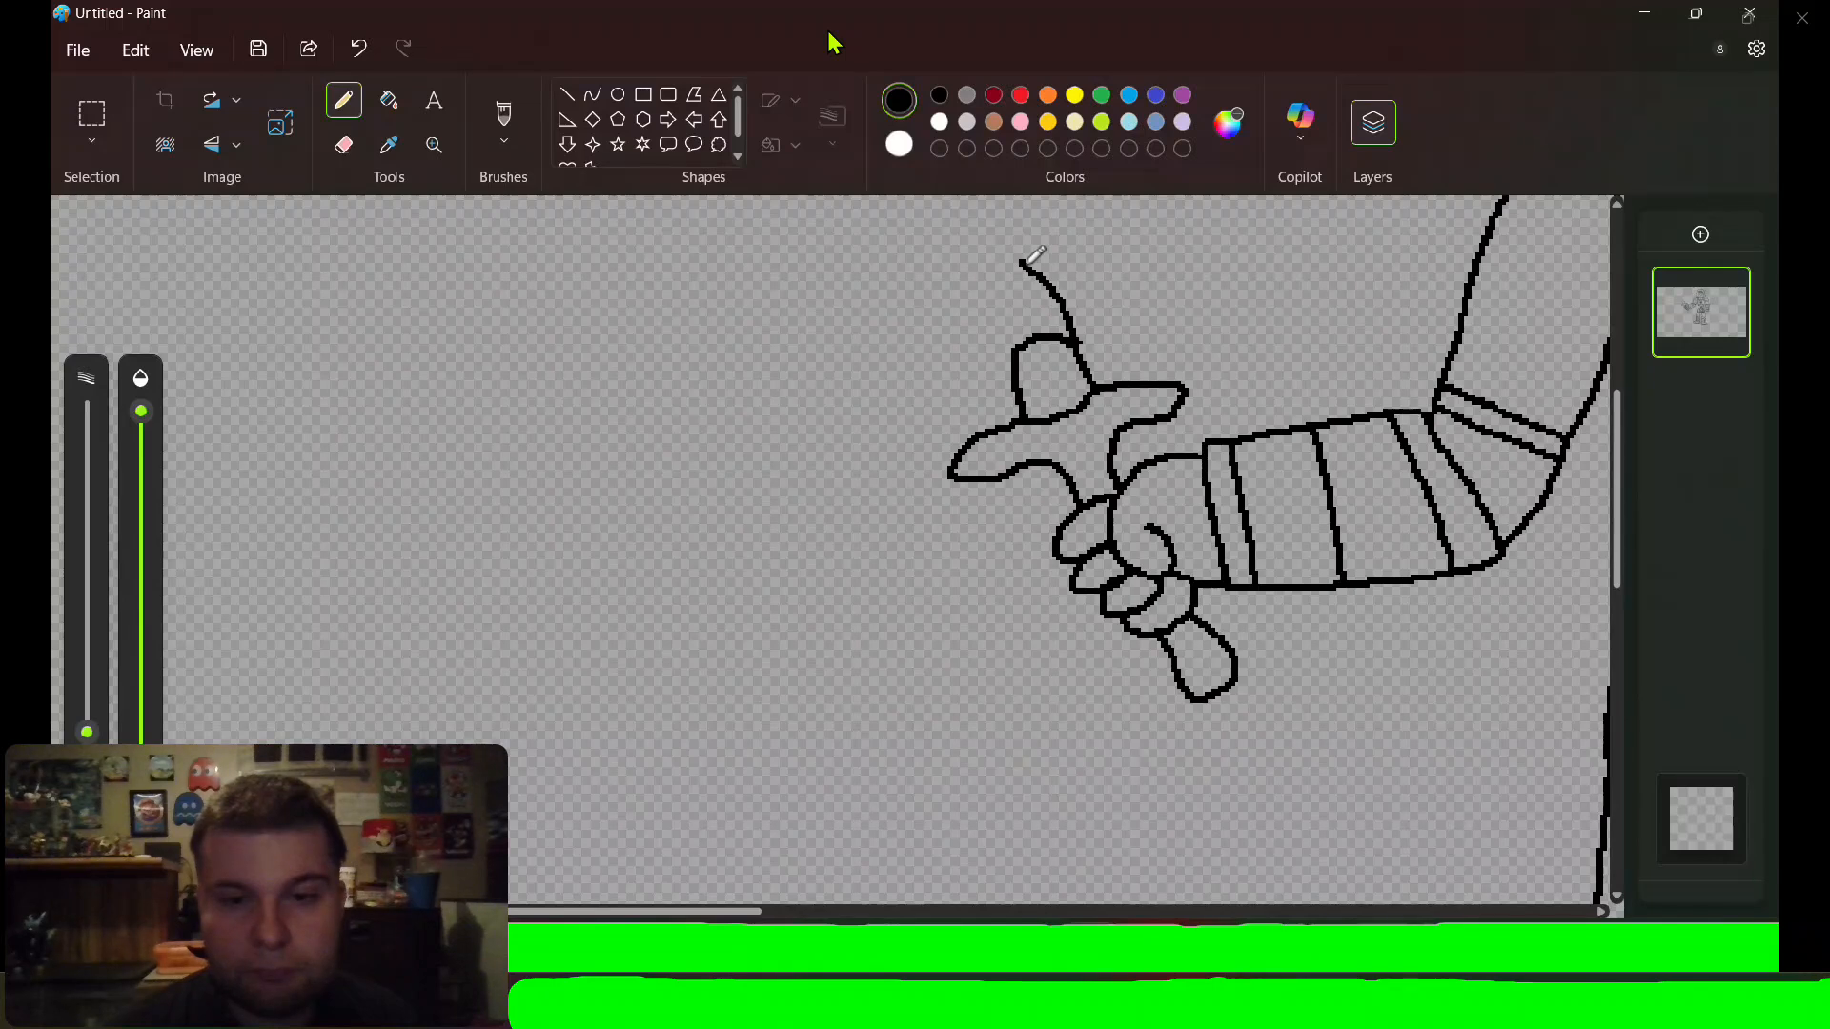
key(ctrl+z)
mouse_move(1072, 335)
mouse_down()
mouse_move(1051, 246)
mouse_move(967, 209)
mouse_move(796, 208)
mouse_move(663, 271)
mouse_move(481, 501)
mouse_move(360, 744)
mouse_up()
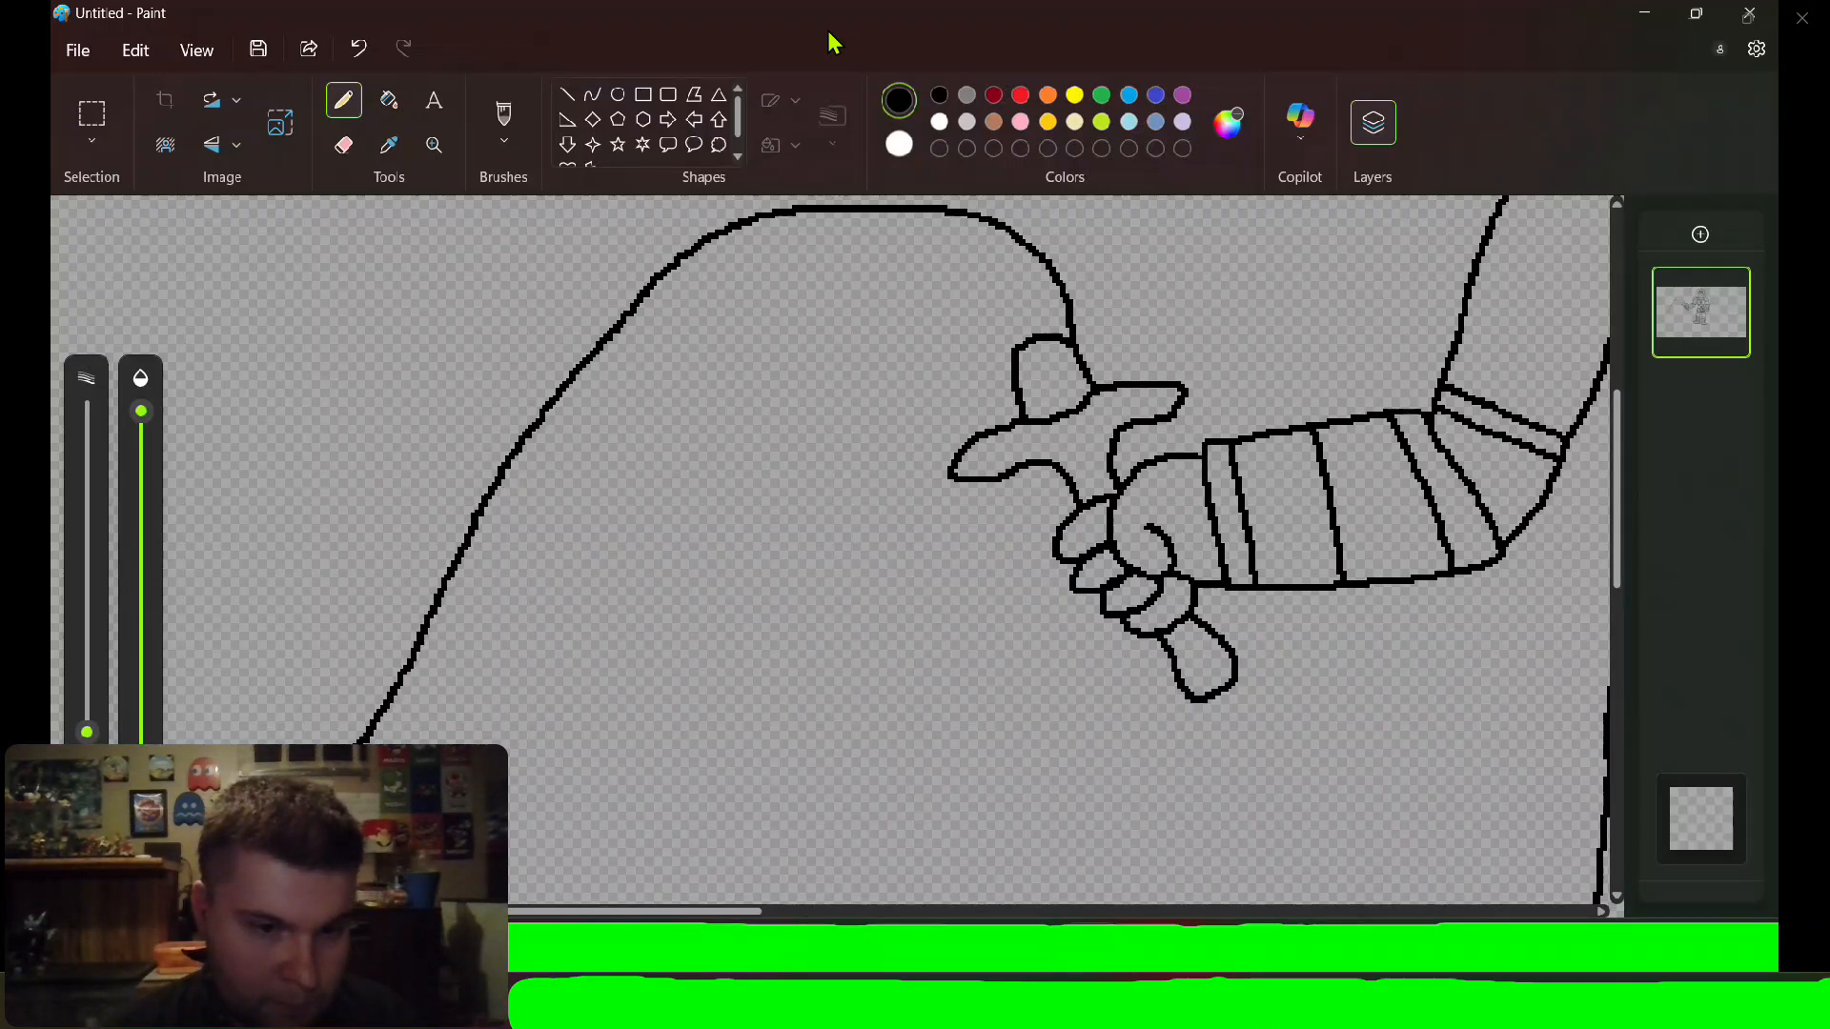
Extend the weapon's outer edge down to a blunt rounded tip and start the parallel inner edge back up from it.
scroll(858, 534, left, 5)
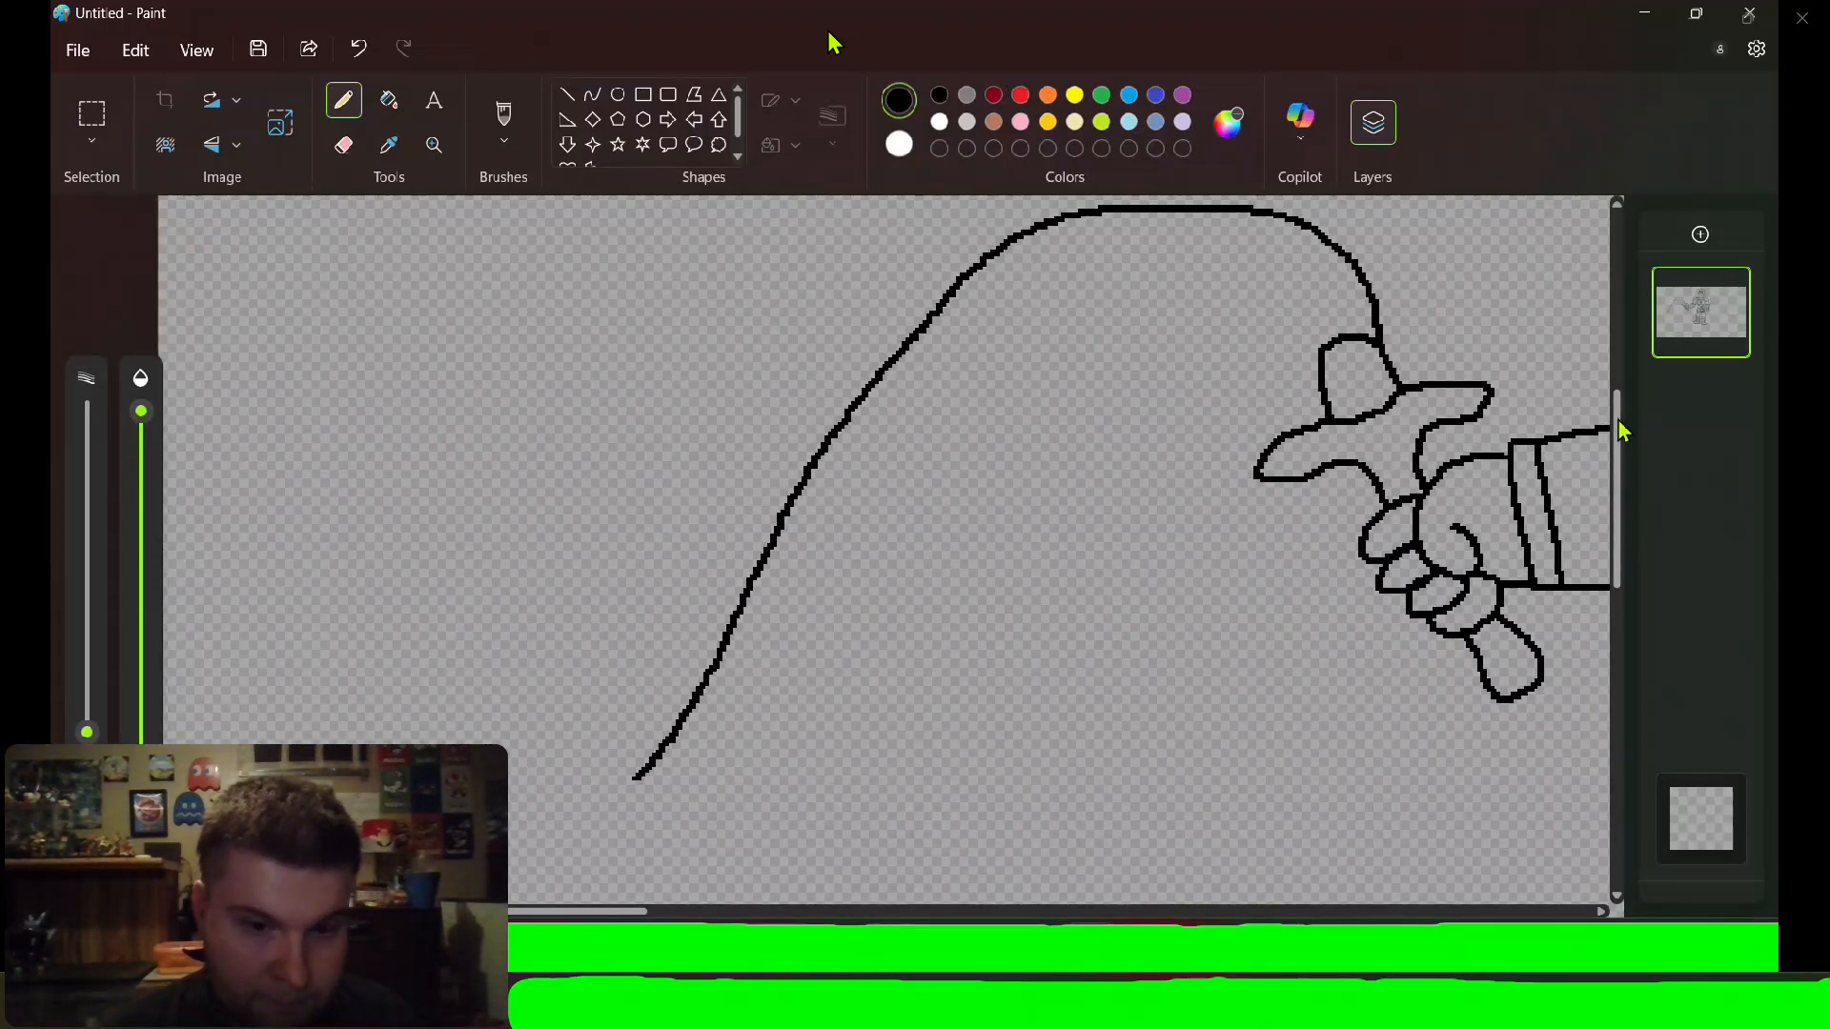
drag(1620, 431, 1618, 545)
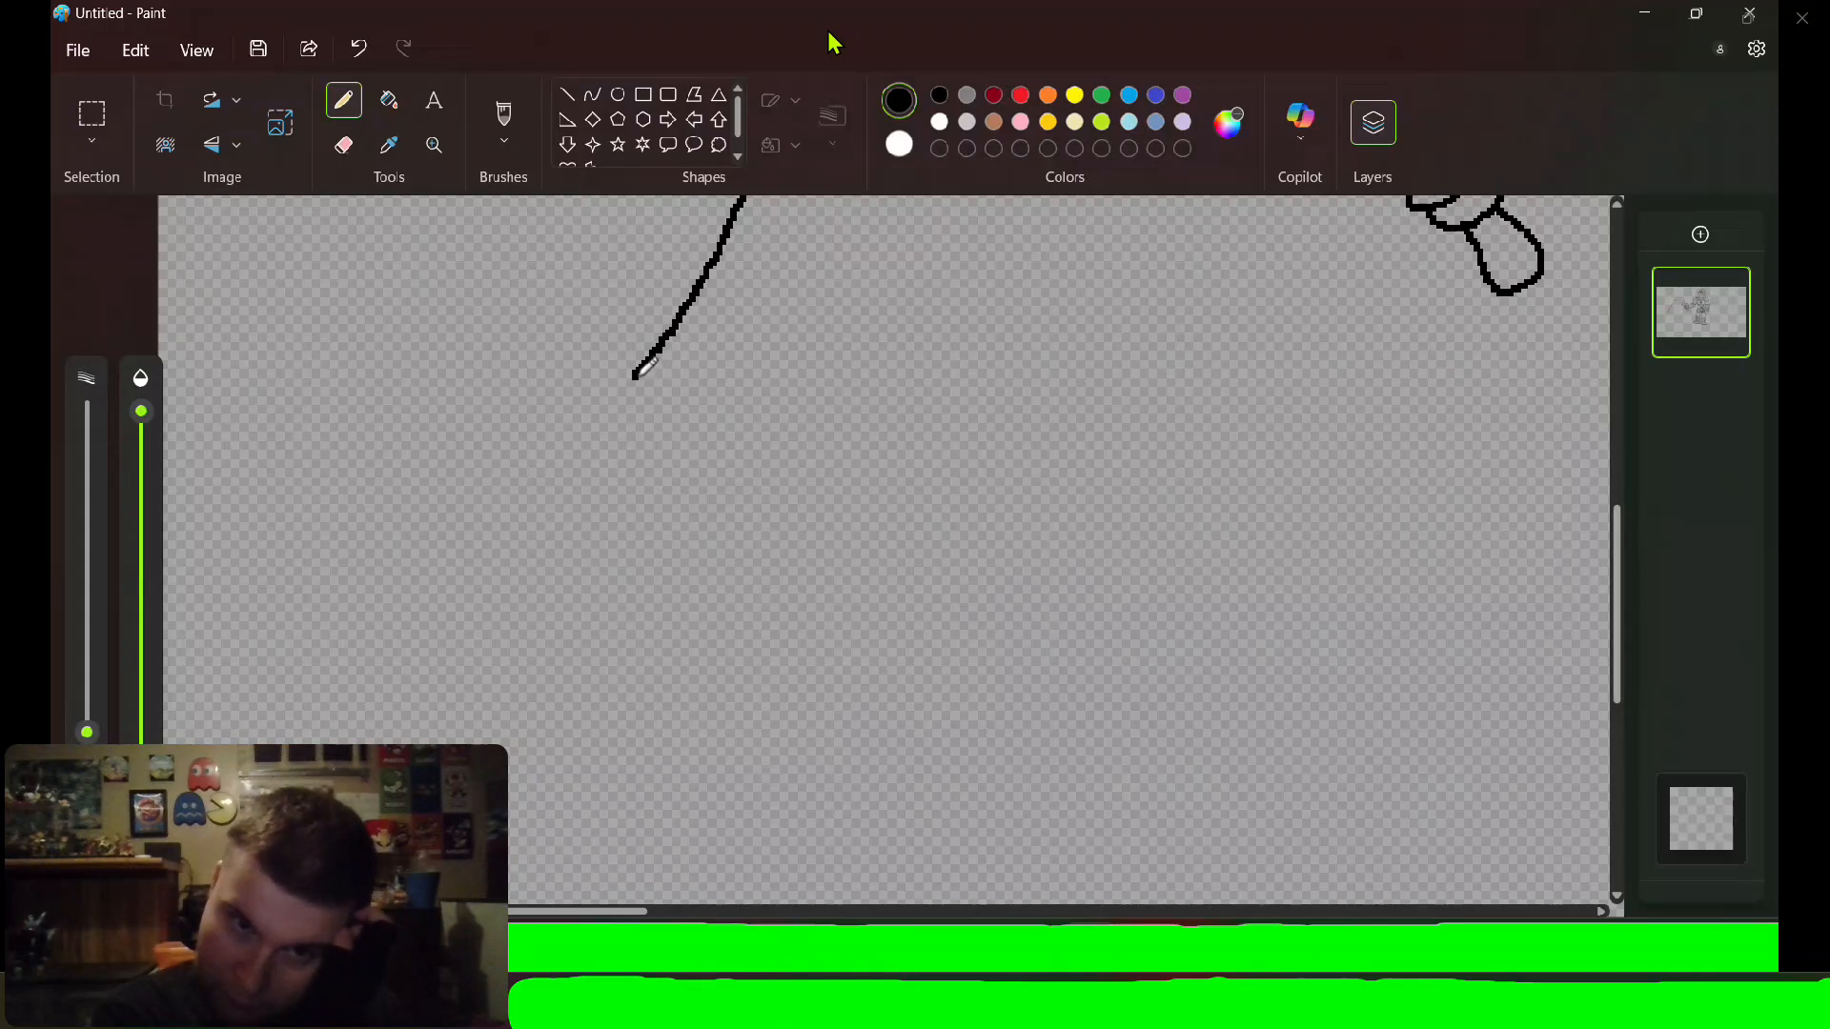
mouse_move(634, 374)
mouse_down()
mouse_move(554, 488)
mouse_move(436, 558)
mouse_move(344, 573)
mouse_move(356, 604)
mouse_move(442, 593)
mouse_move(570, 516)
mouse_move(695, 381)
mouse_move(787, 235)
mouse_up()
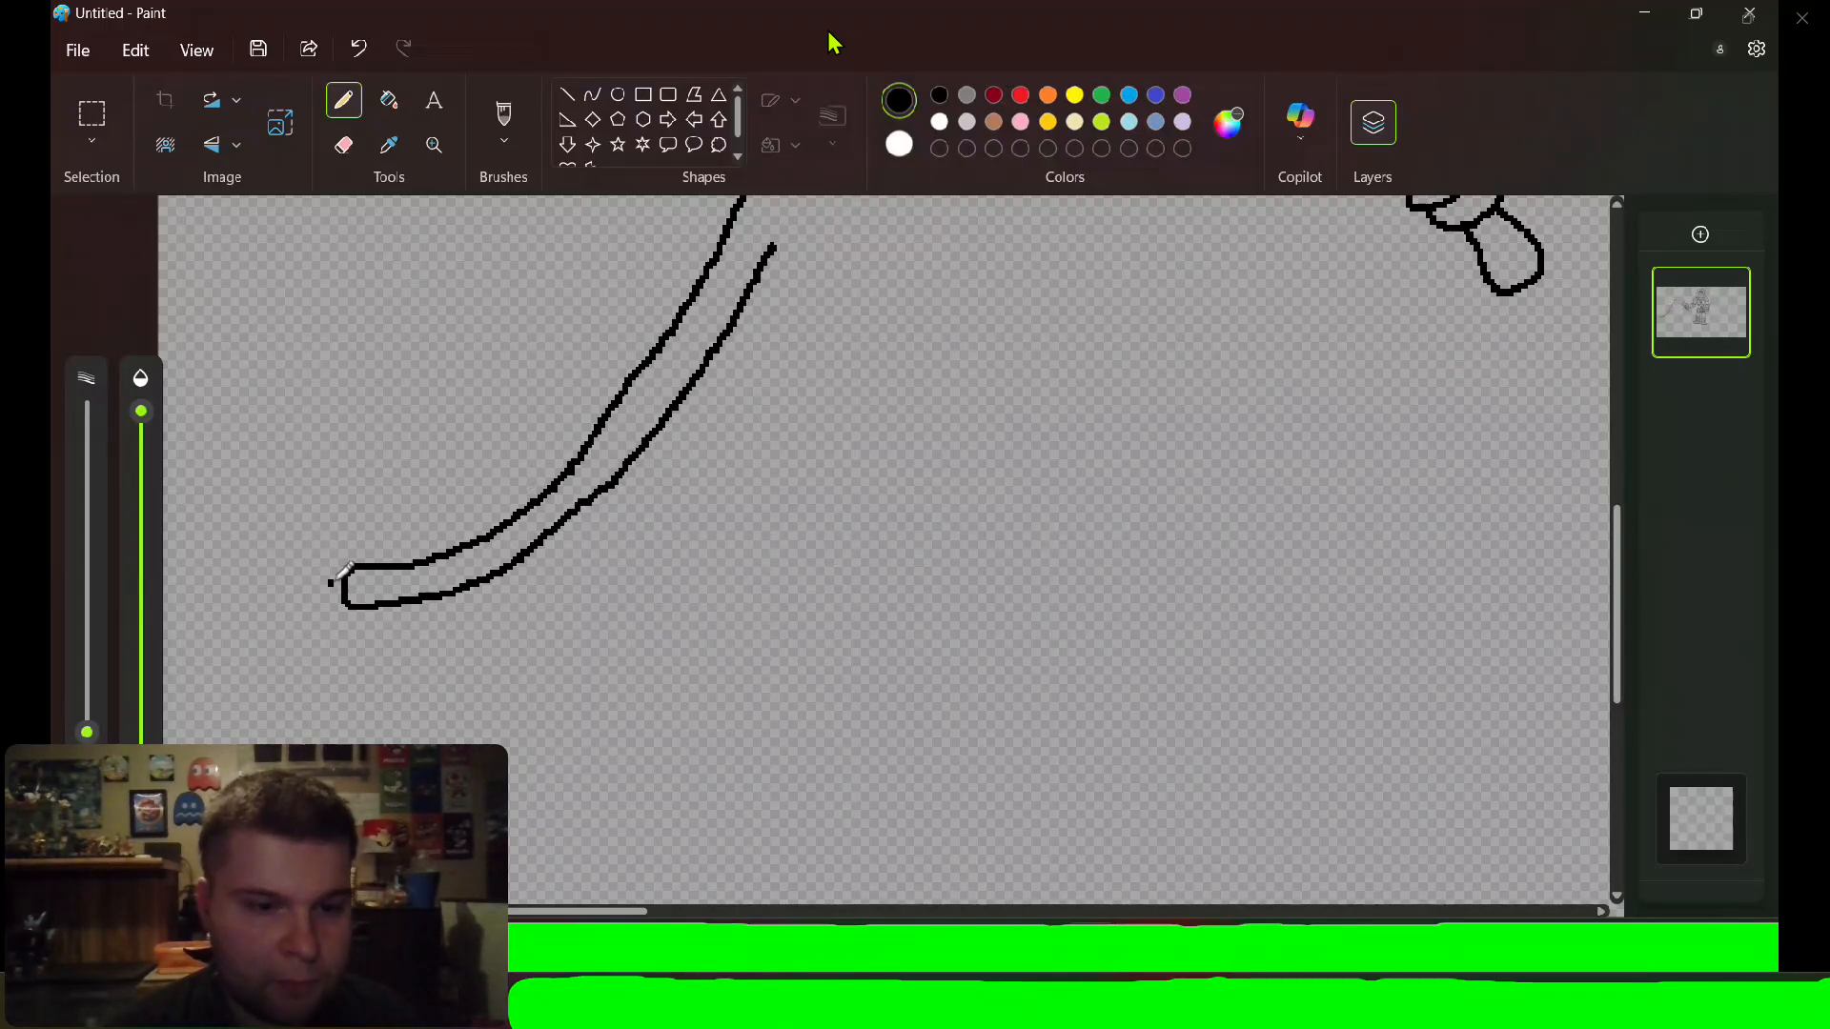
Draw a round ball outline around the blunt tip of the weapon, joined to both of its edges.
scroll(531, 753, up, 3)
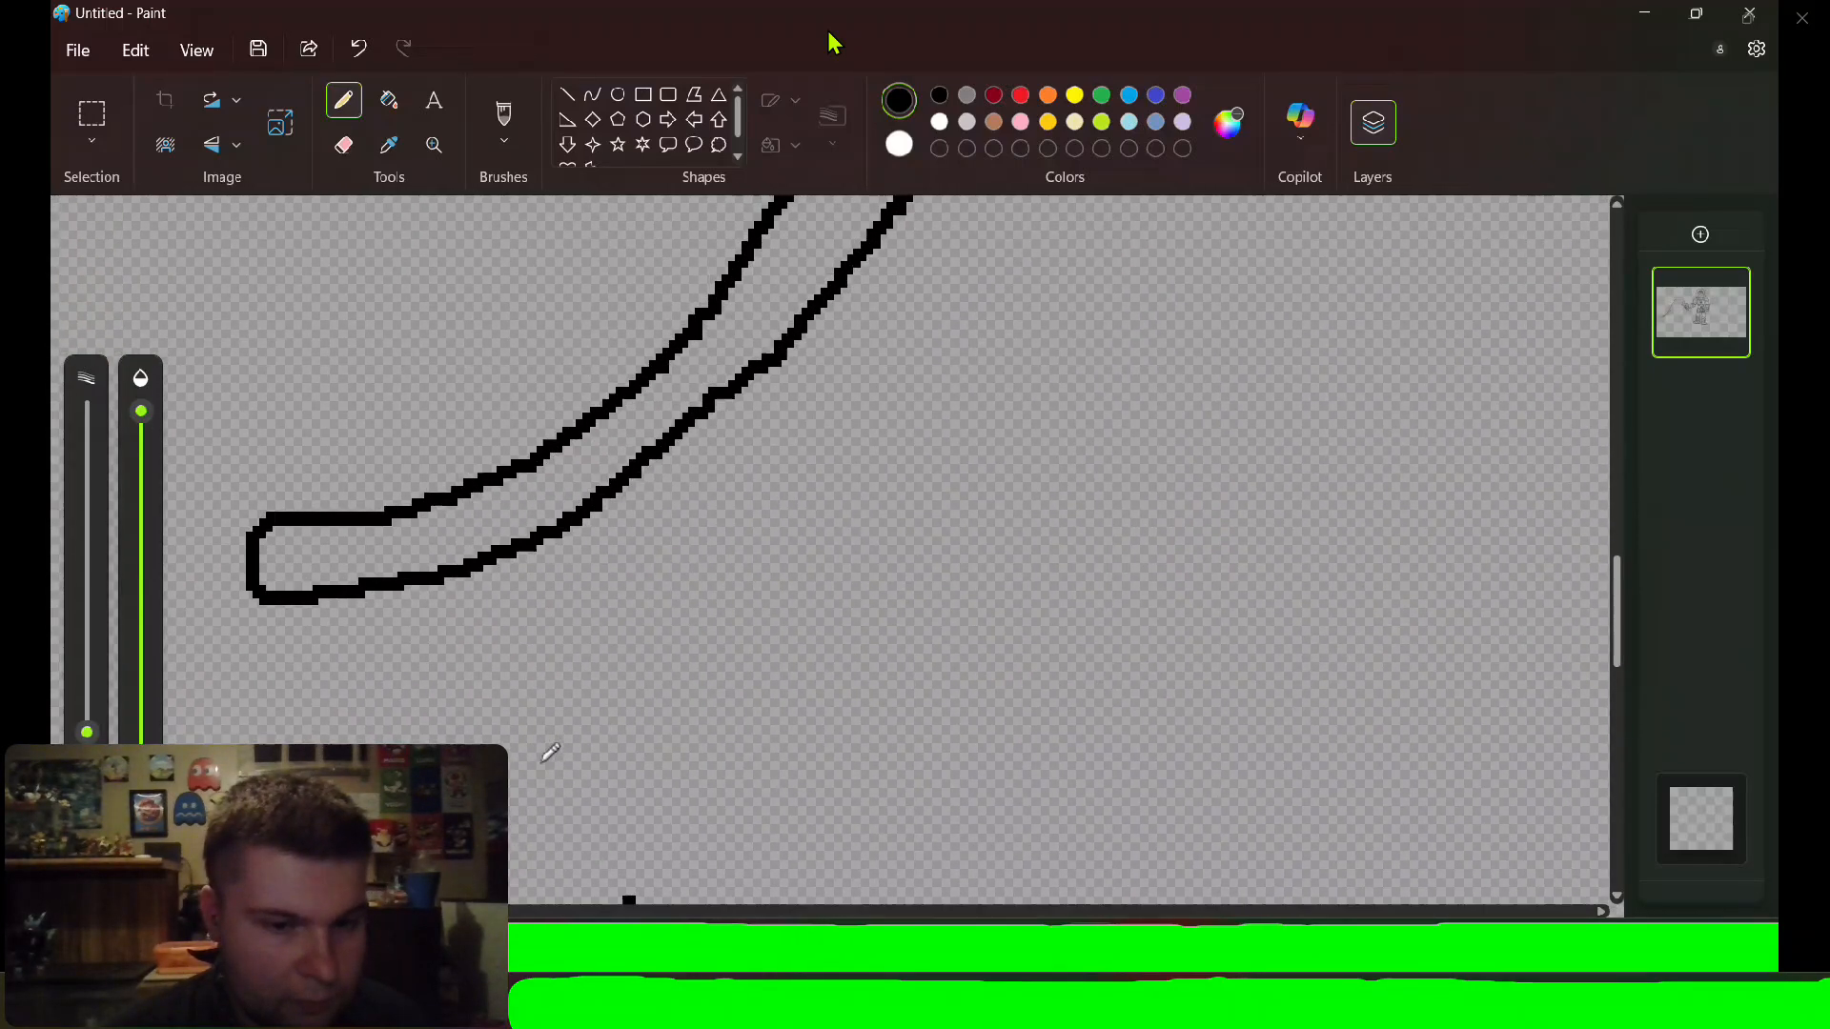
scroll(416, 744, left, 3)
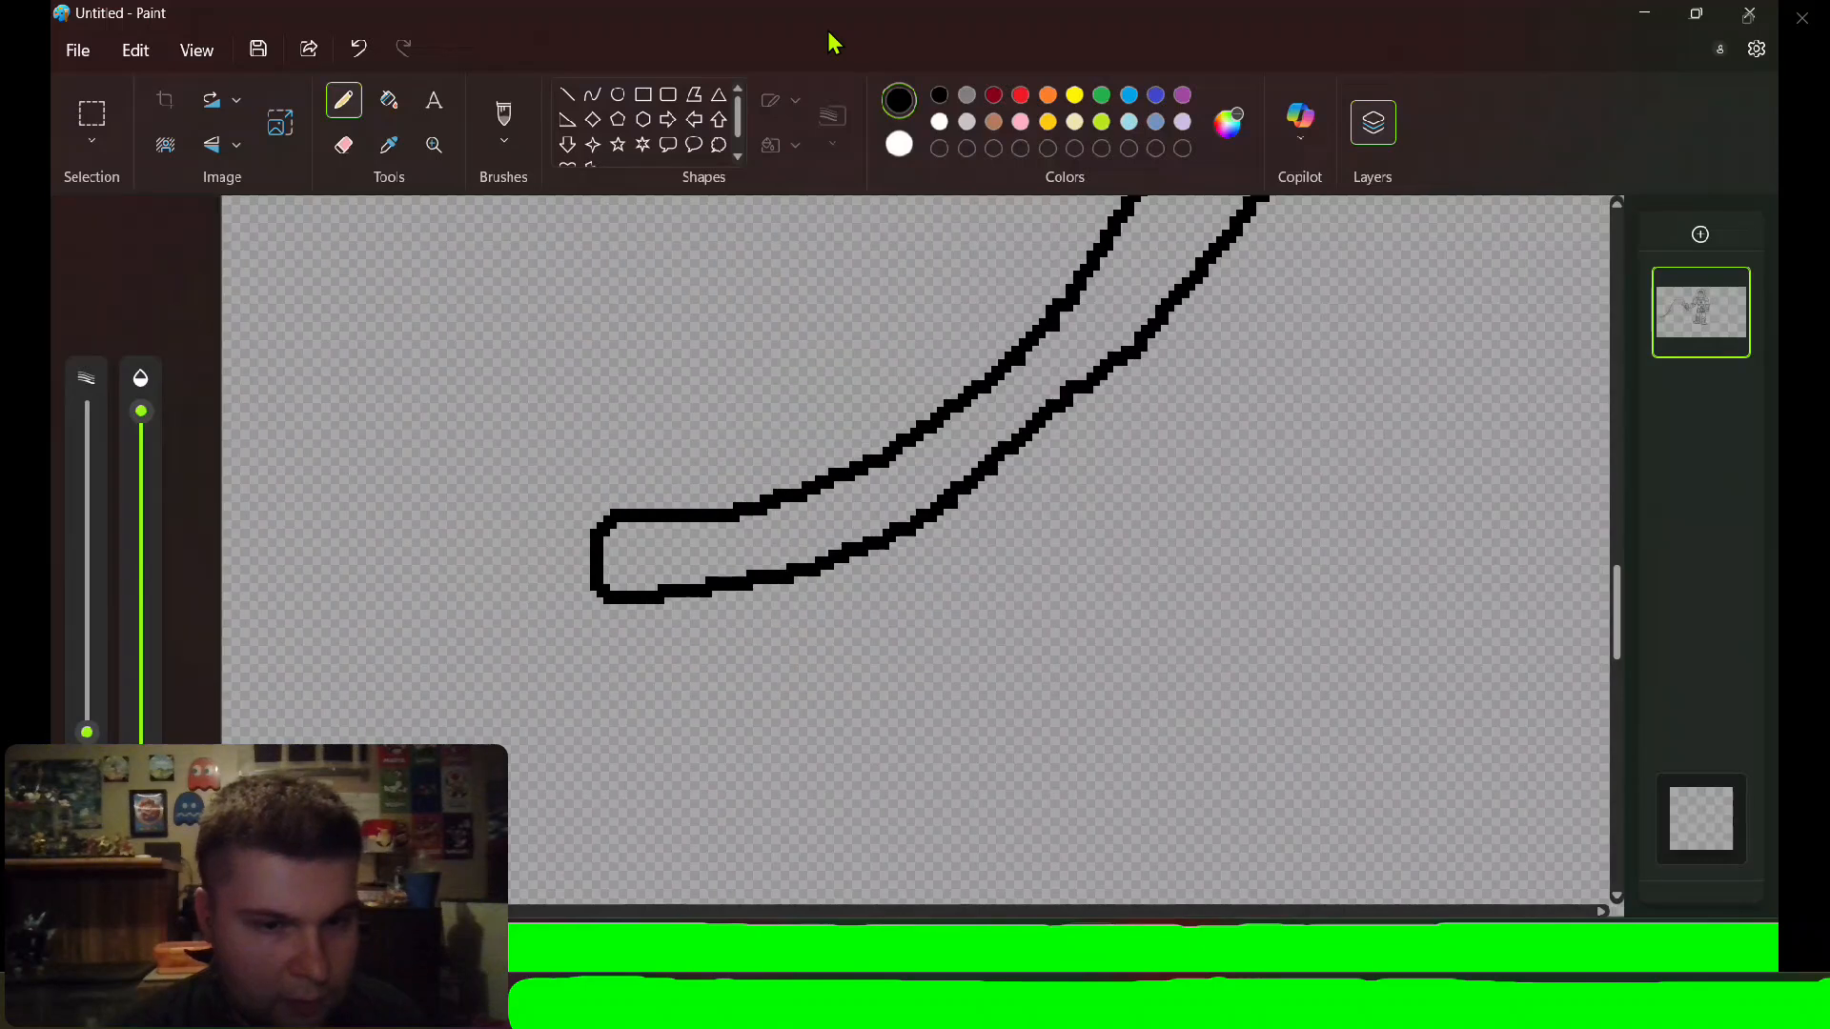
scroll(416, 744, up, 1)
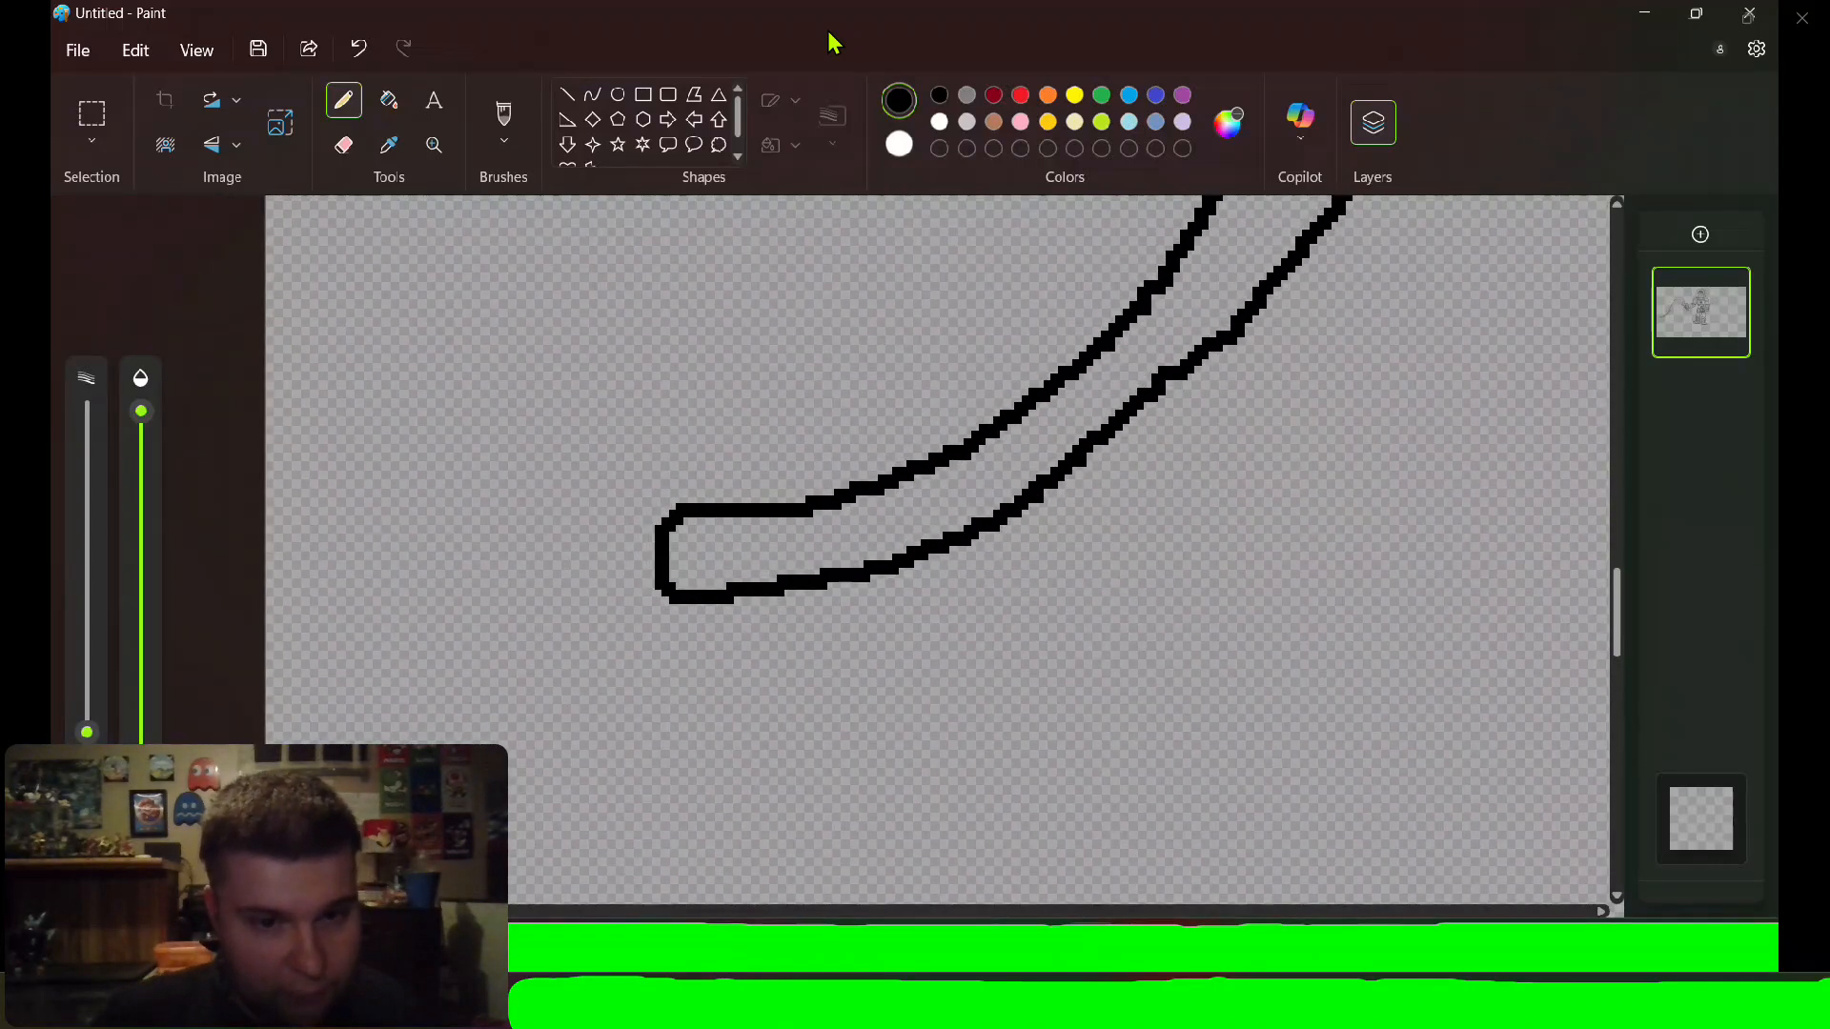
scroll(937, 549, left, 1)
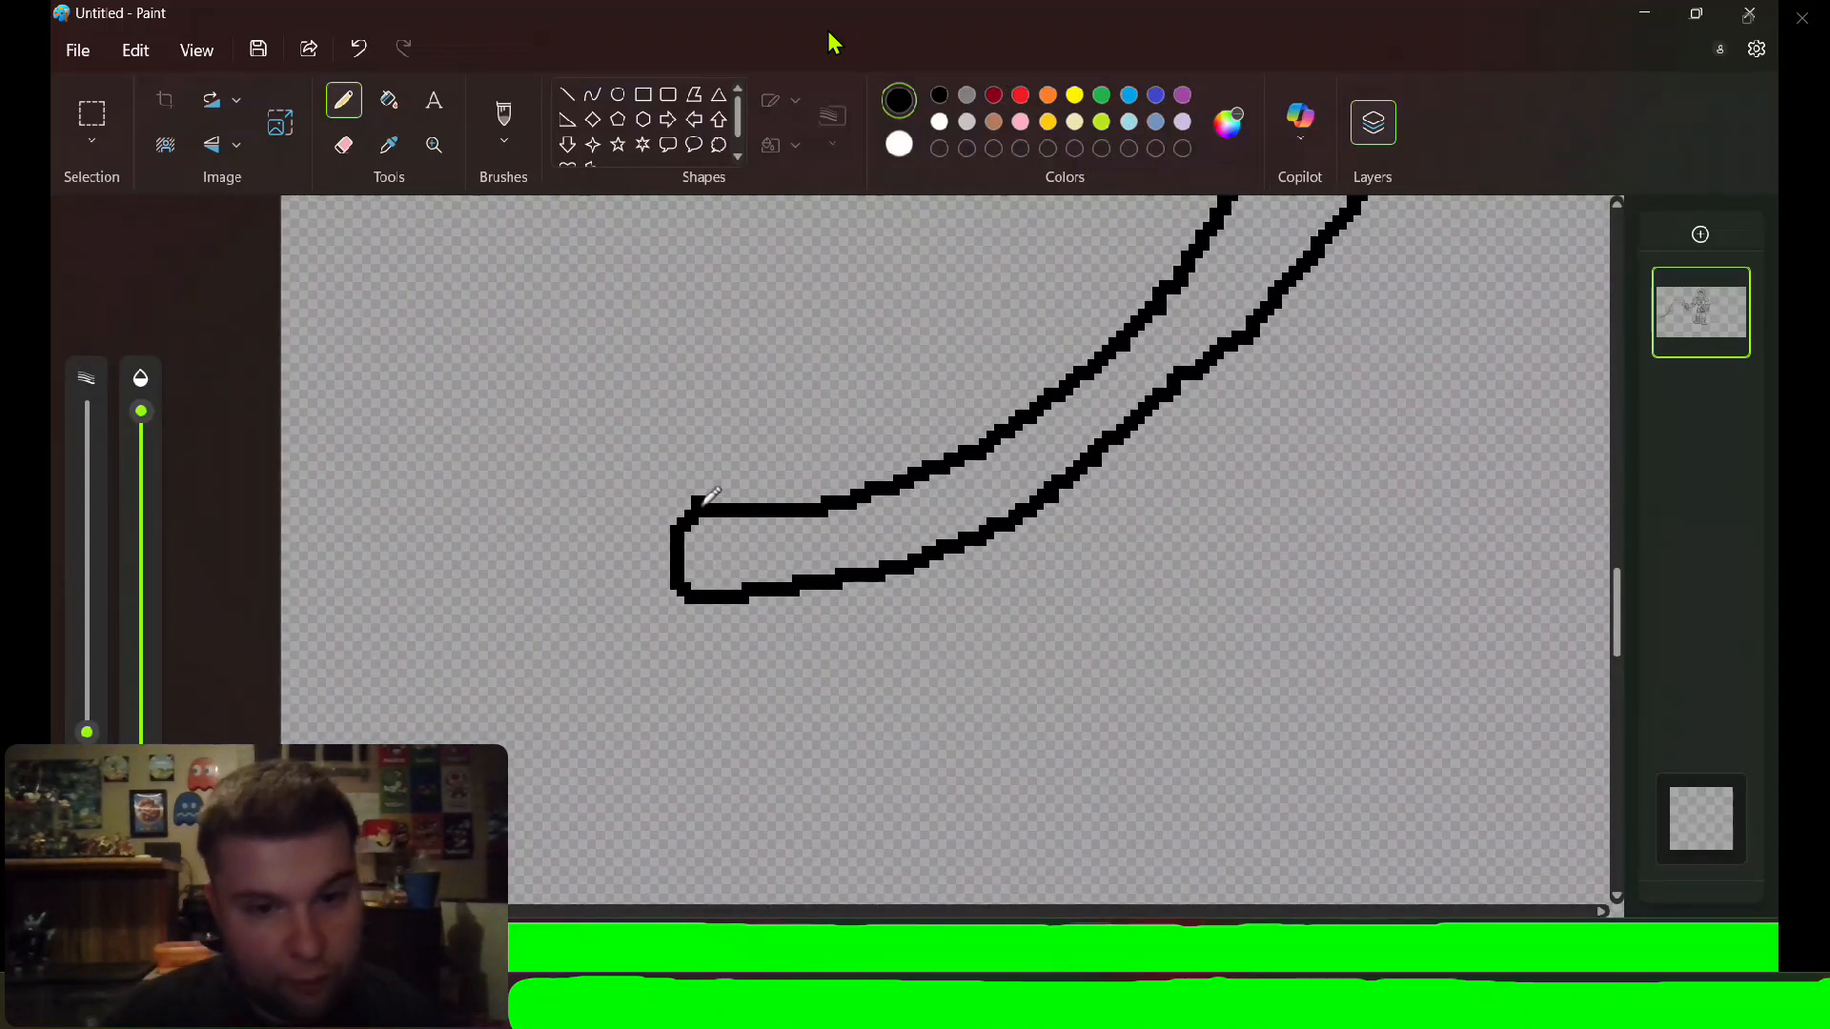
mouse_move(696, 500)
mouse_down()
mouse_move(644, 446)
mouse_move(572, 430)
mouse_move(511, 460)
mouse_move(489, 543)
mouse_move(500, 629)
mouse_move(553, 672)
mouse_move(627, 679)
mouse_move(705, 596)
mouse_up()
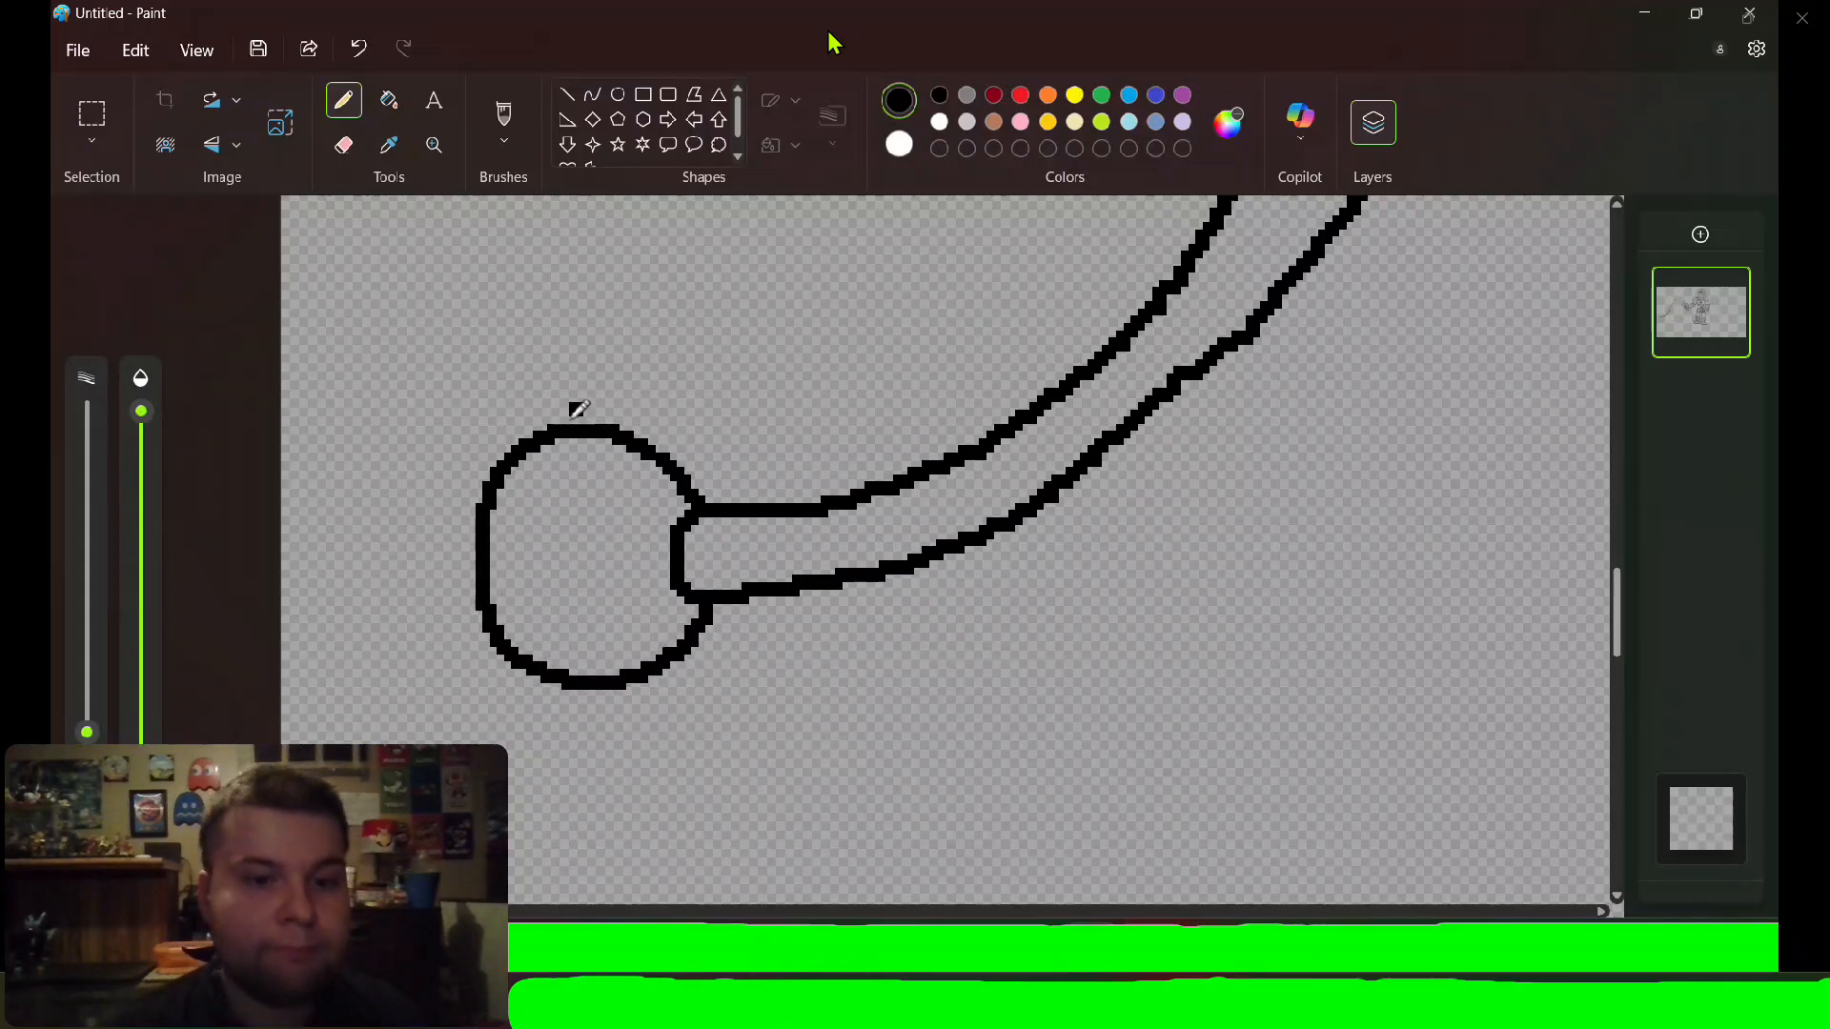
Draw six short pointed spikes spaced around the outside of the ball at the weapon's tip.
mouse_move(531, 434)
mouse_down()
mouse_move(553, 379)
mouse_move(595, 402)
mouse_up()
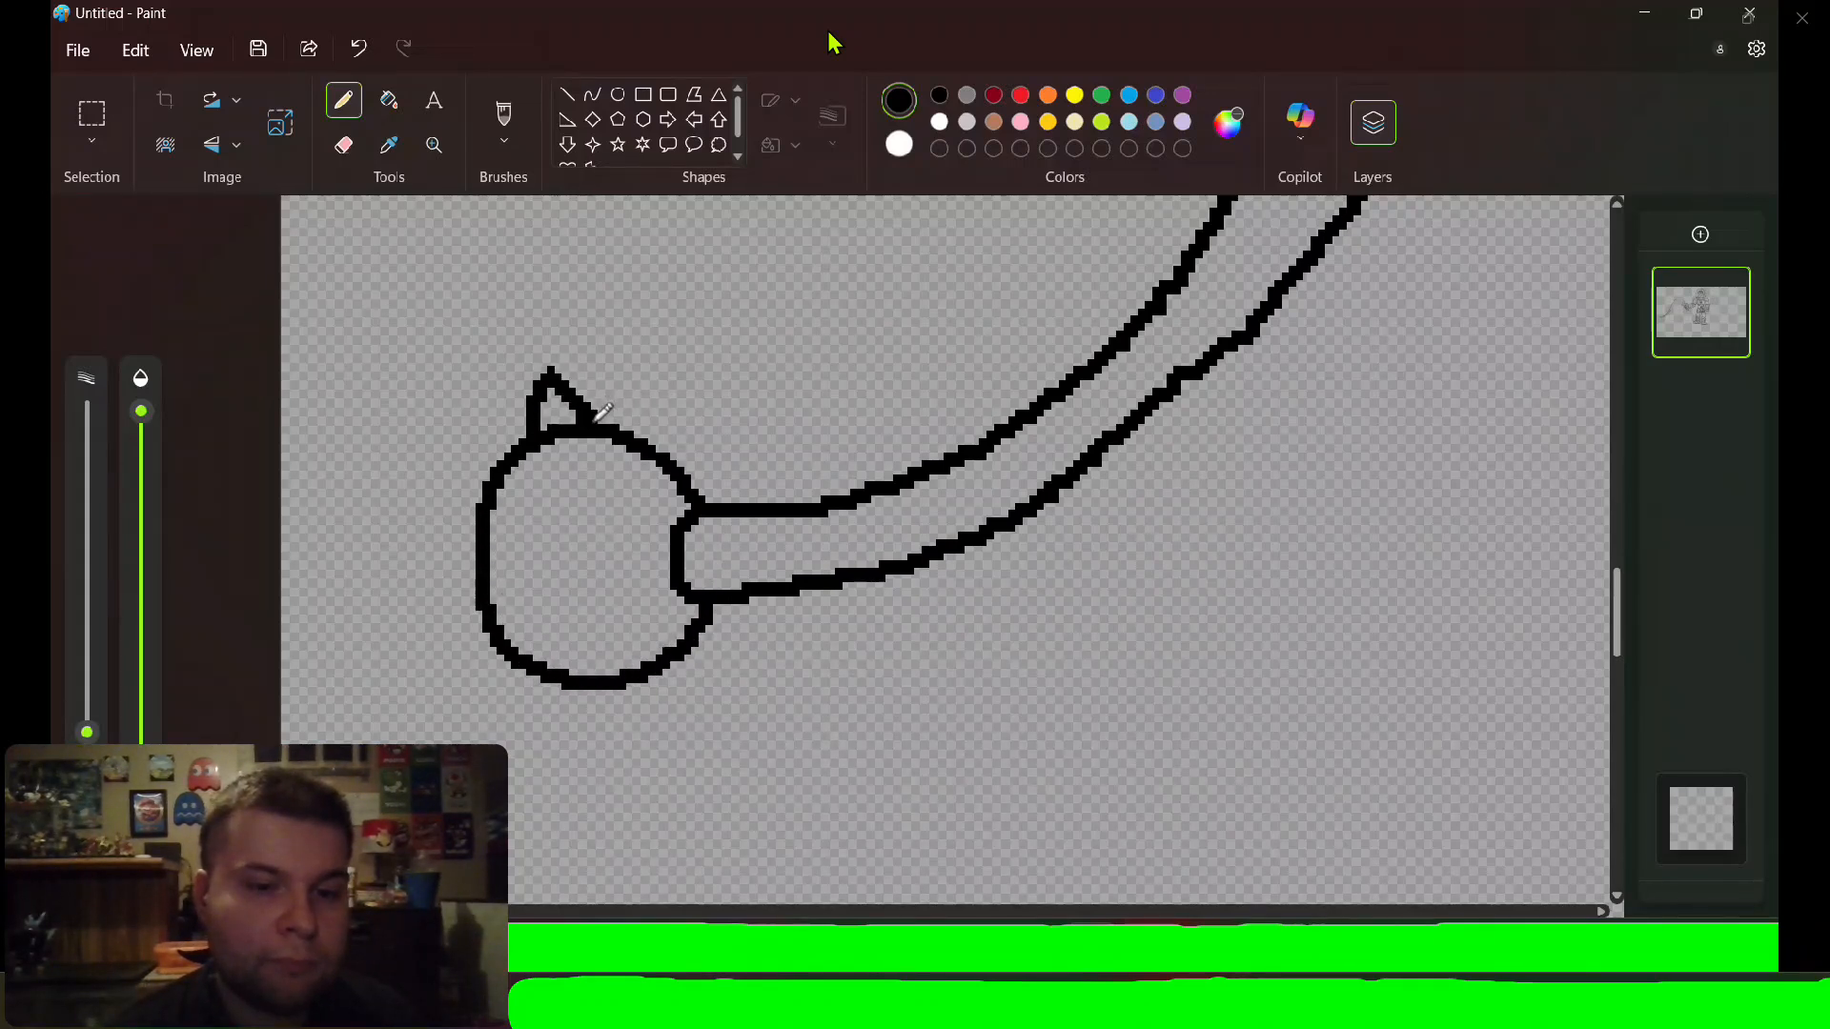
mouse_move(488, 475)
mouse_down()
mouse_move(441, 482)
mouse_move(486, 561)
mouse_move(459, 648)
mouse_move(510, 678)
mouse_move(551, 669)
mouse_move(638, 745)
mouse_move(667, 669)
mouse_move(753, 663)
mouse_move(735, 602)
mouse_up()
key(ctrl+z)
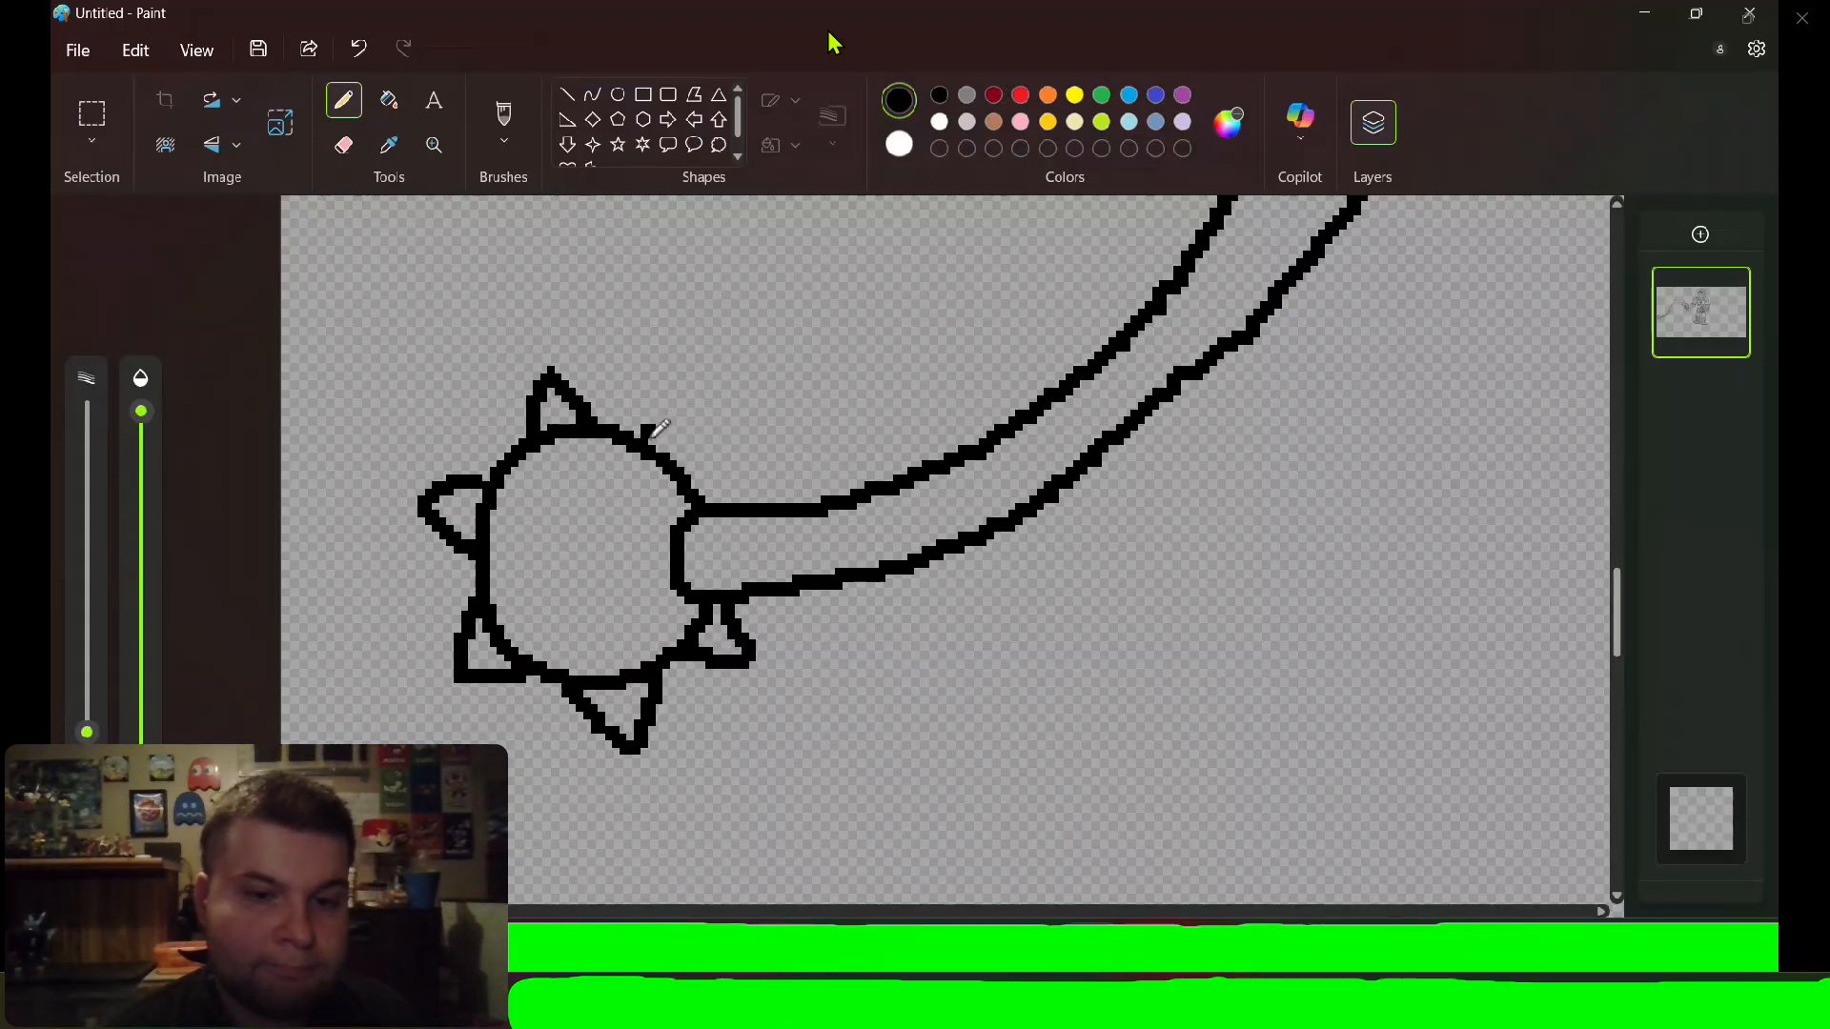
mouse_move(658, 435)
mouse_down()
mouse_move(722, 424)
mouse_move(715, 471)
mouse_up()
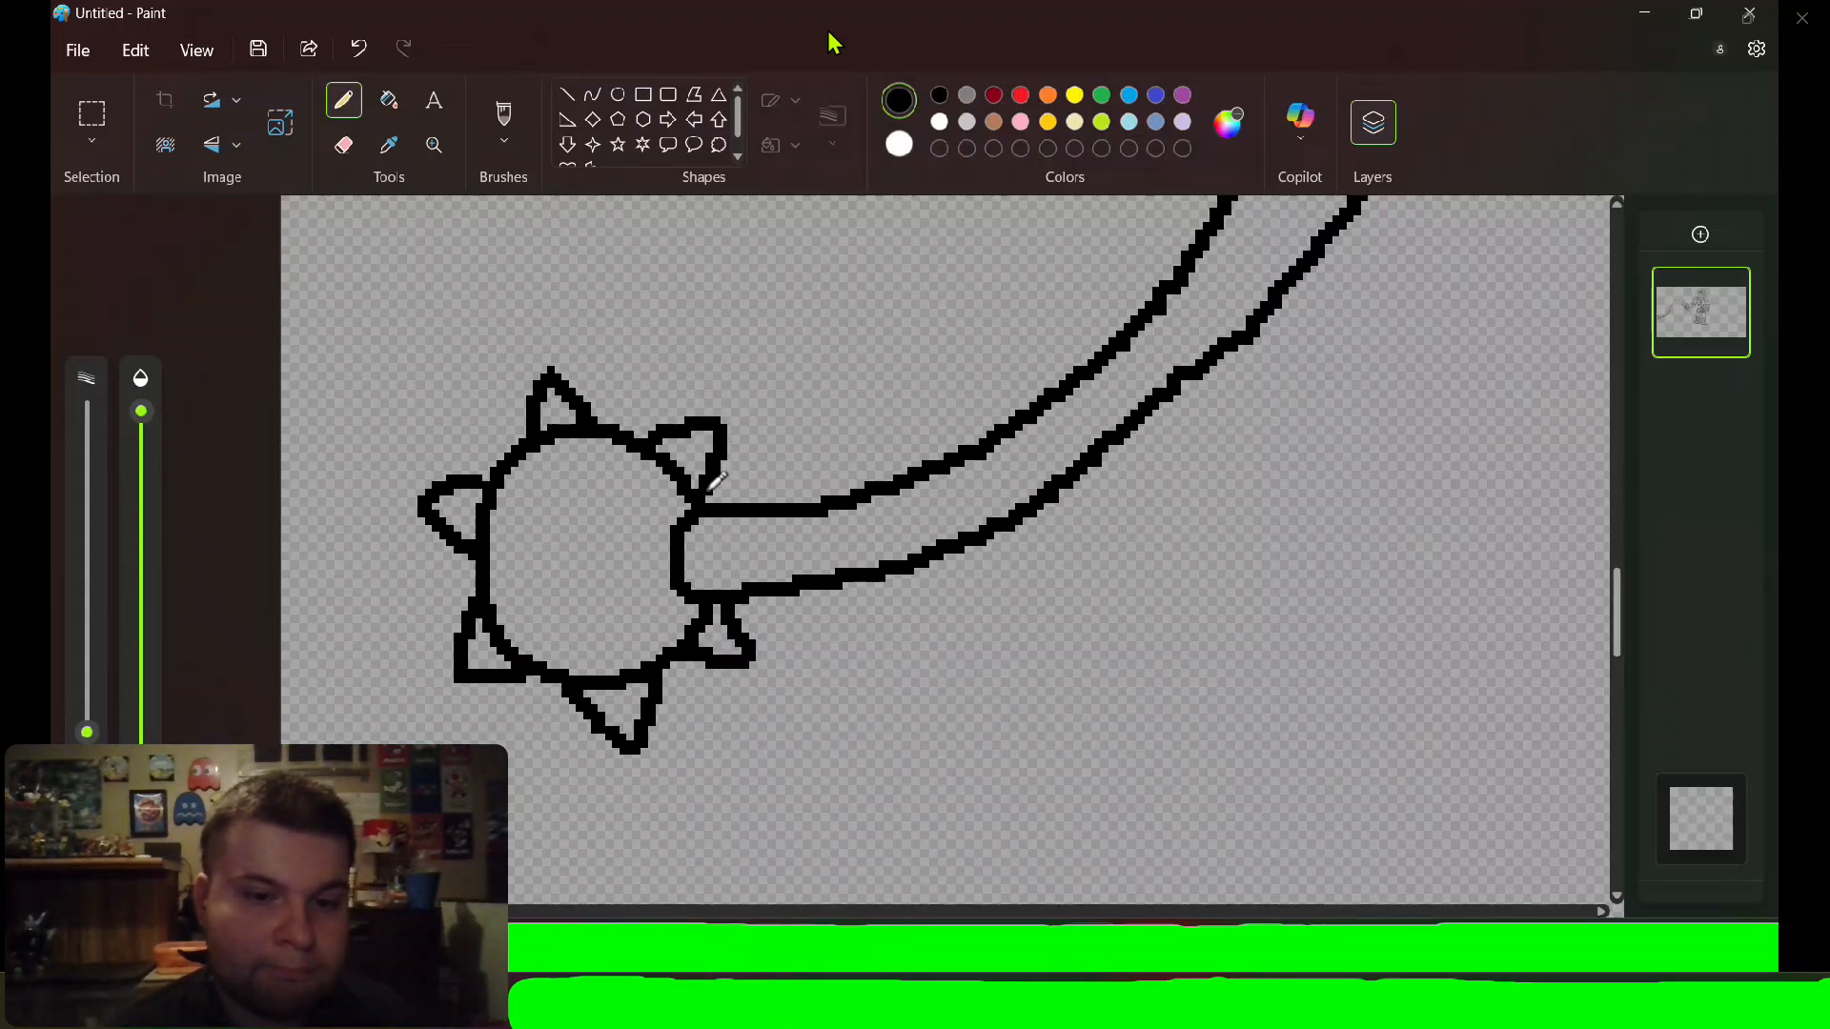
Draw three small teardrop-shaped studs inside the spiked ball: one in its upper part and two below.
mouse_move(553, 515)
mouse_down()
mouse_move(571, 465)
mouse_move(599, 495)
mouse_move(581, 537)
mouse_move(568, 512)
mouse_up()
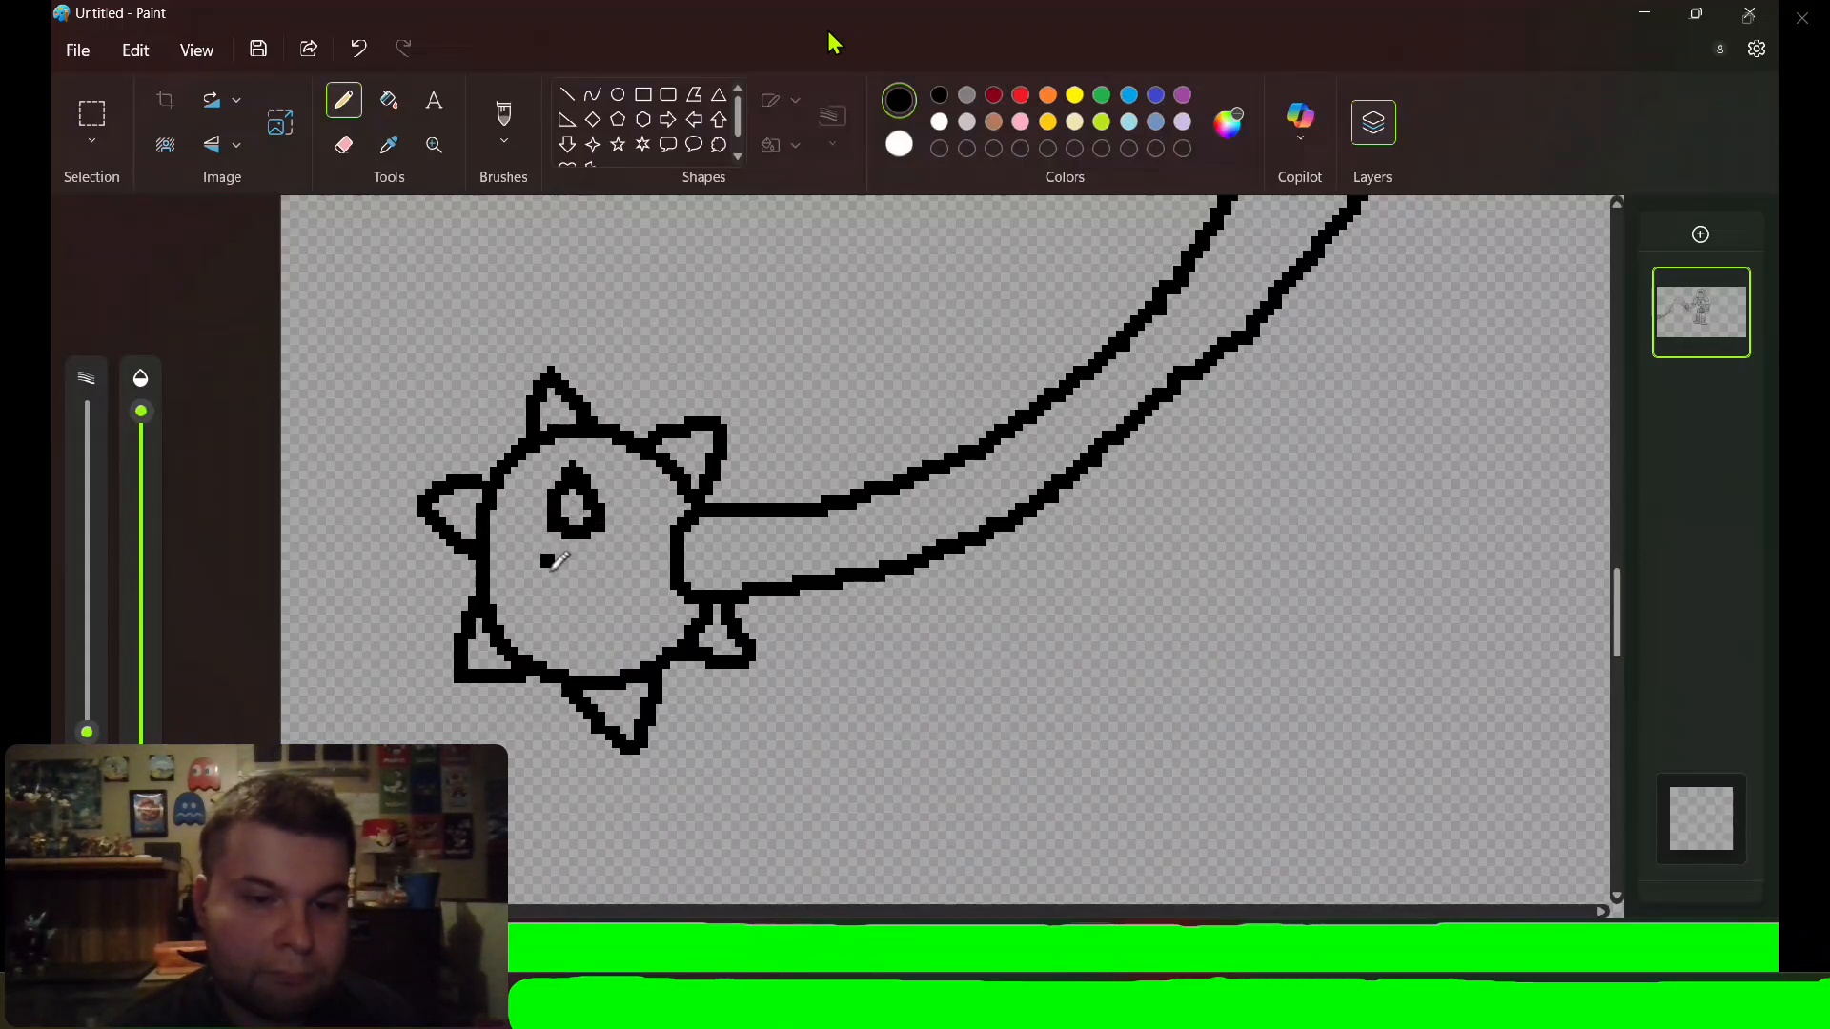
key(ctrl+z)
mouse_move(540, 577)
mouse_down()
mouse_move(536, 632)
mouse_move(582, 603)
mouse_move(559, 573)
mouse_move(638, 558)
mouse_move(627, 592)
mouse_move(657, 622)
mouse_move(653, 560)
mouse_up()
click(633, 560)
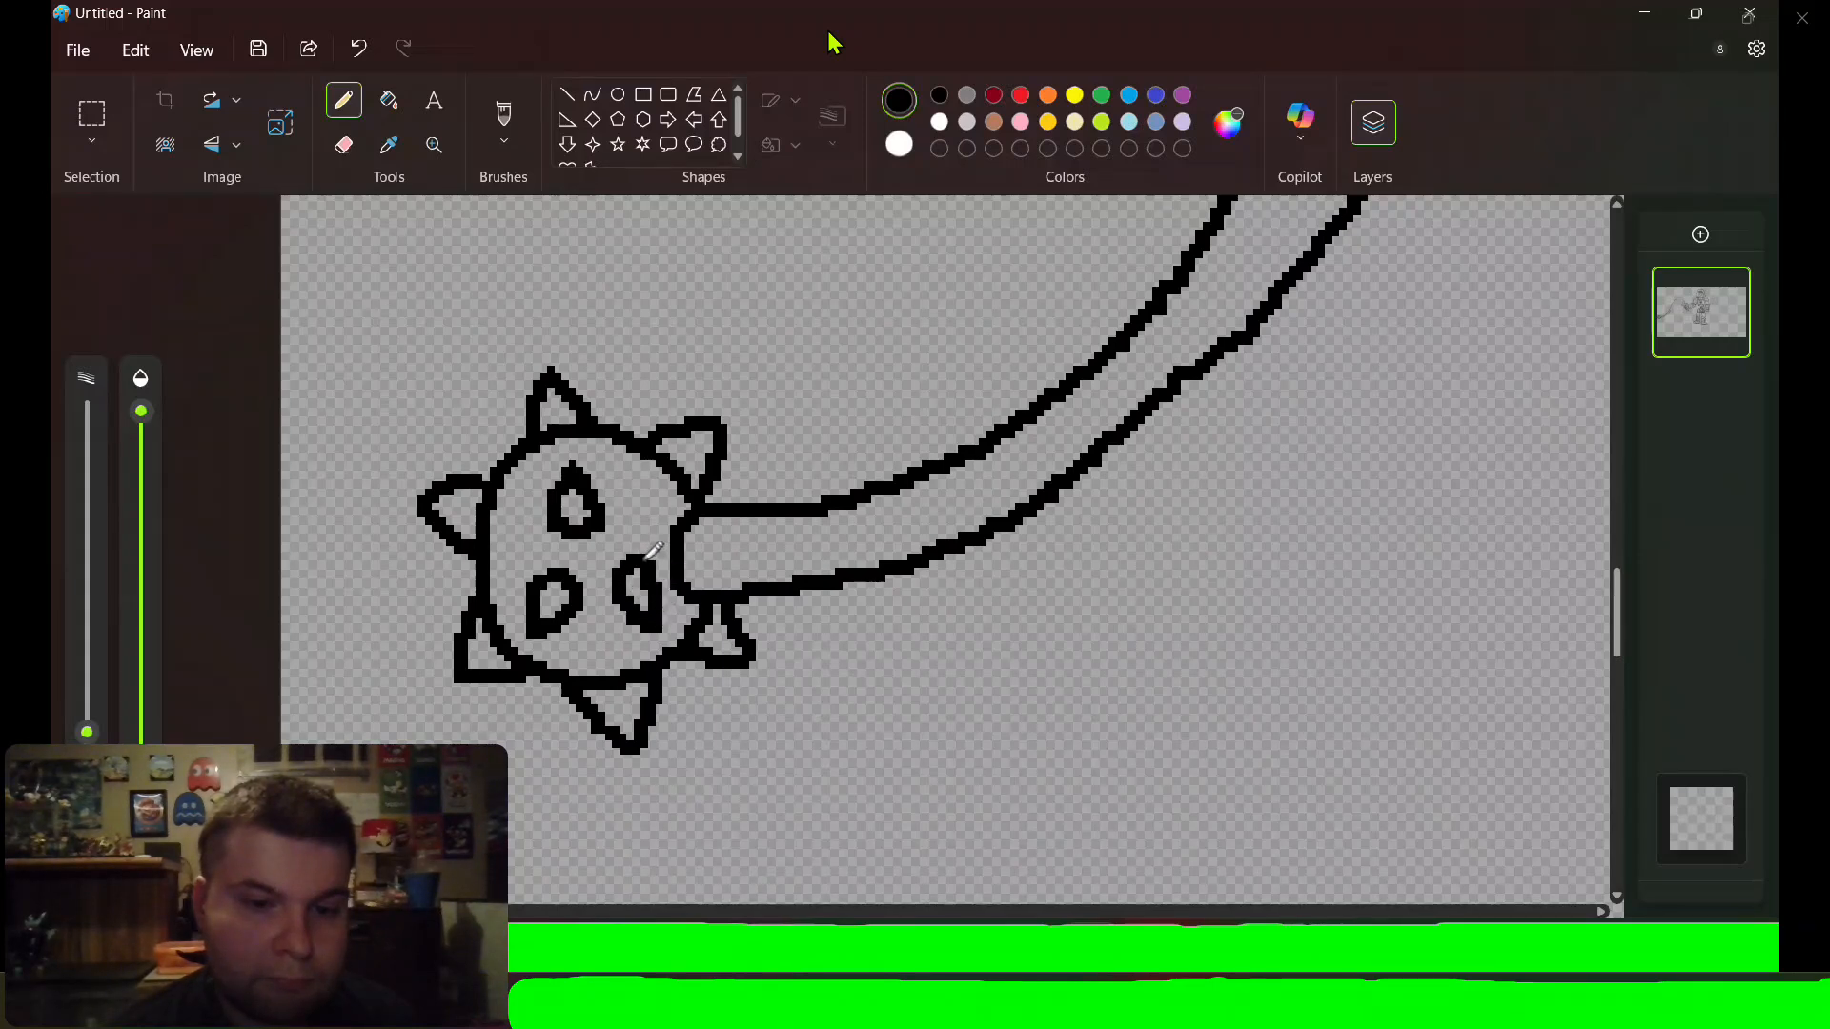
key(e)
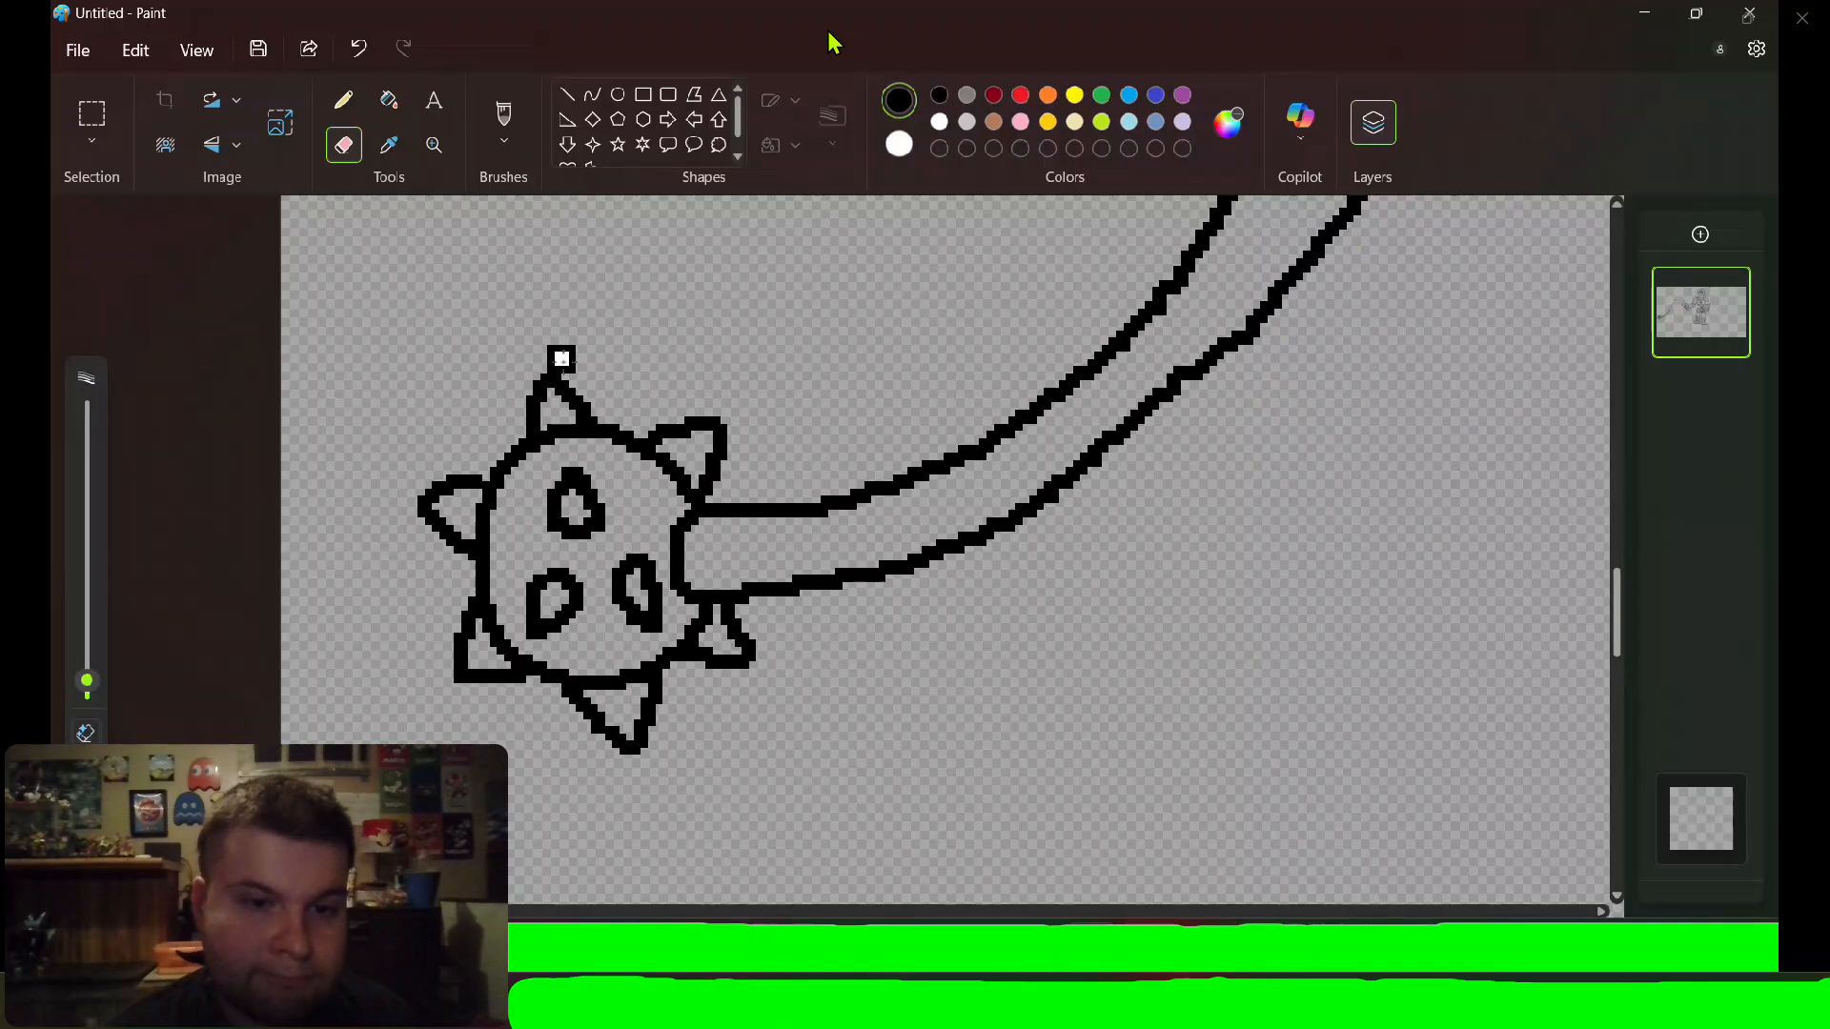
Continue the weapon's inner edge parallel to the outer one, over the arch and down to the hilt collar.
scroll(561, 358, down, 3)
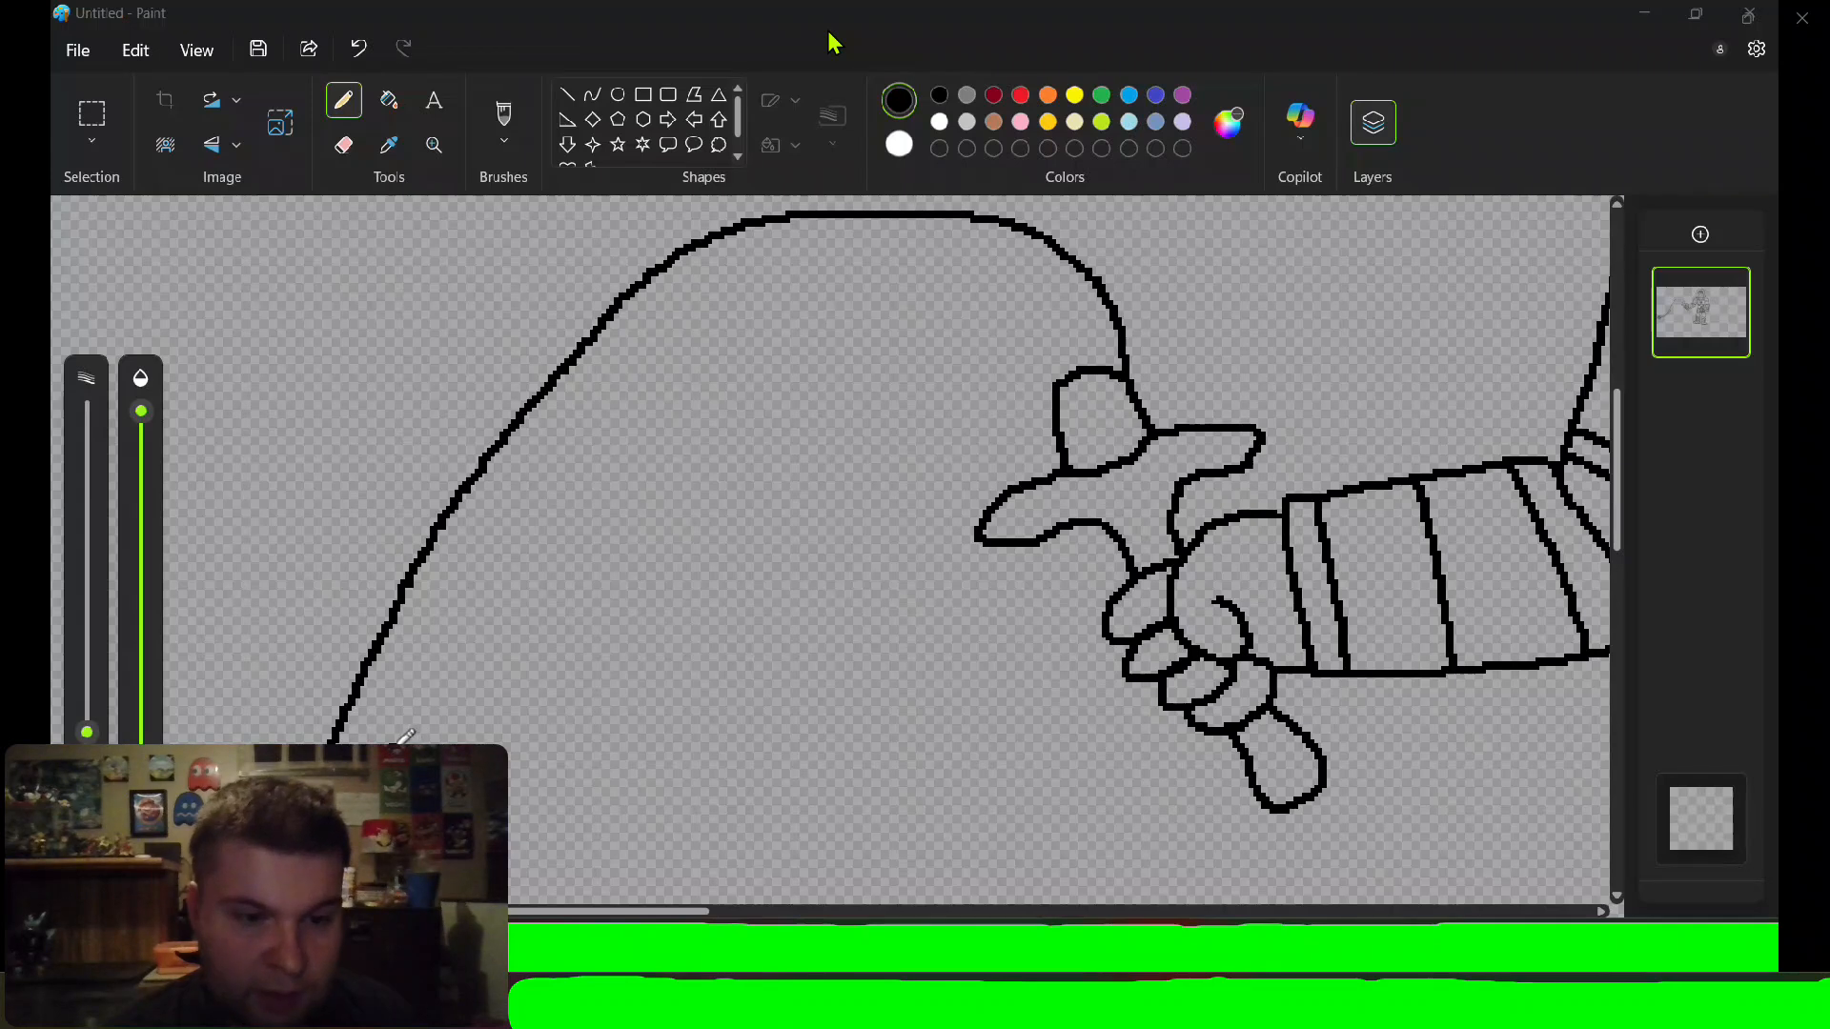
mouse_move(400, 742)
mouse_down()
mouse_move(512, 520)
mouse_move(714, 295)
mouse_move(803, 261)
mouse_move(920, 268)
mouse_move(1062, 372)
mouse_up()
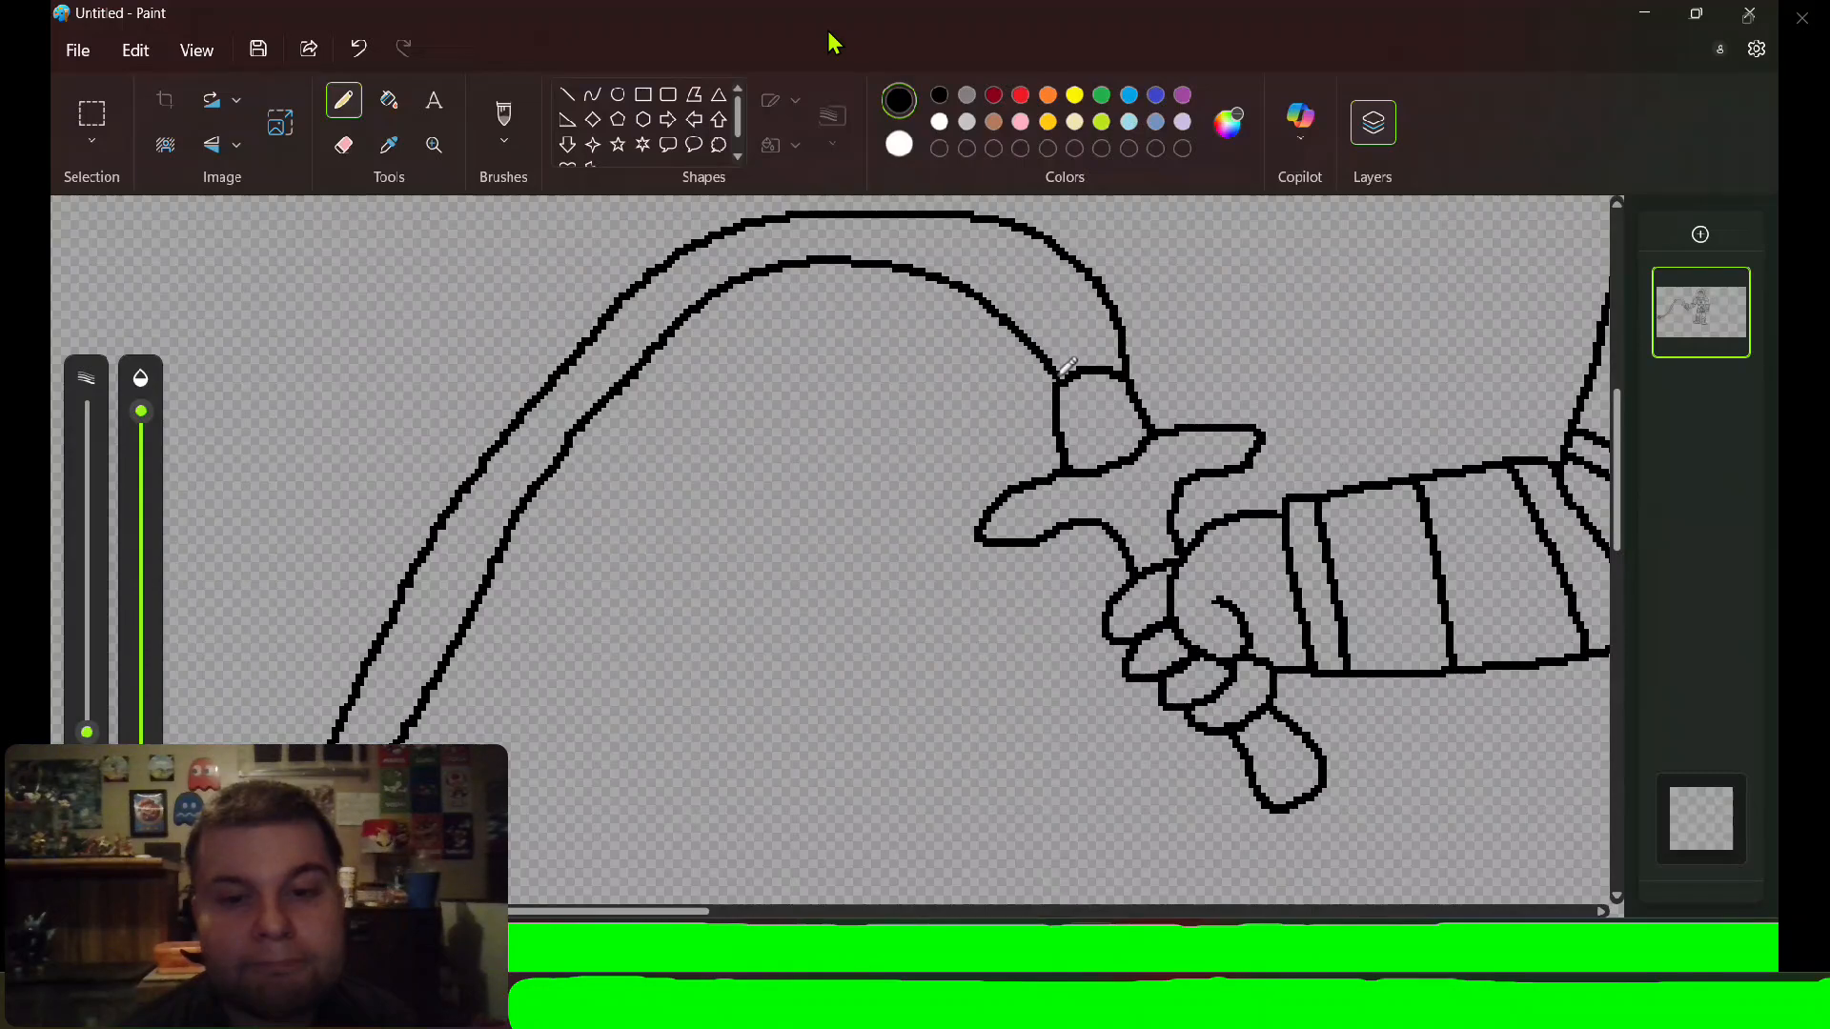
click(930, 580)
scroll(937, 584, down, 3)
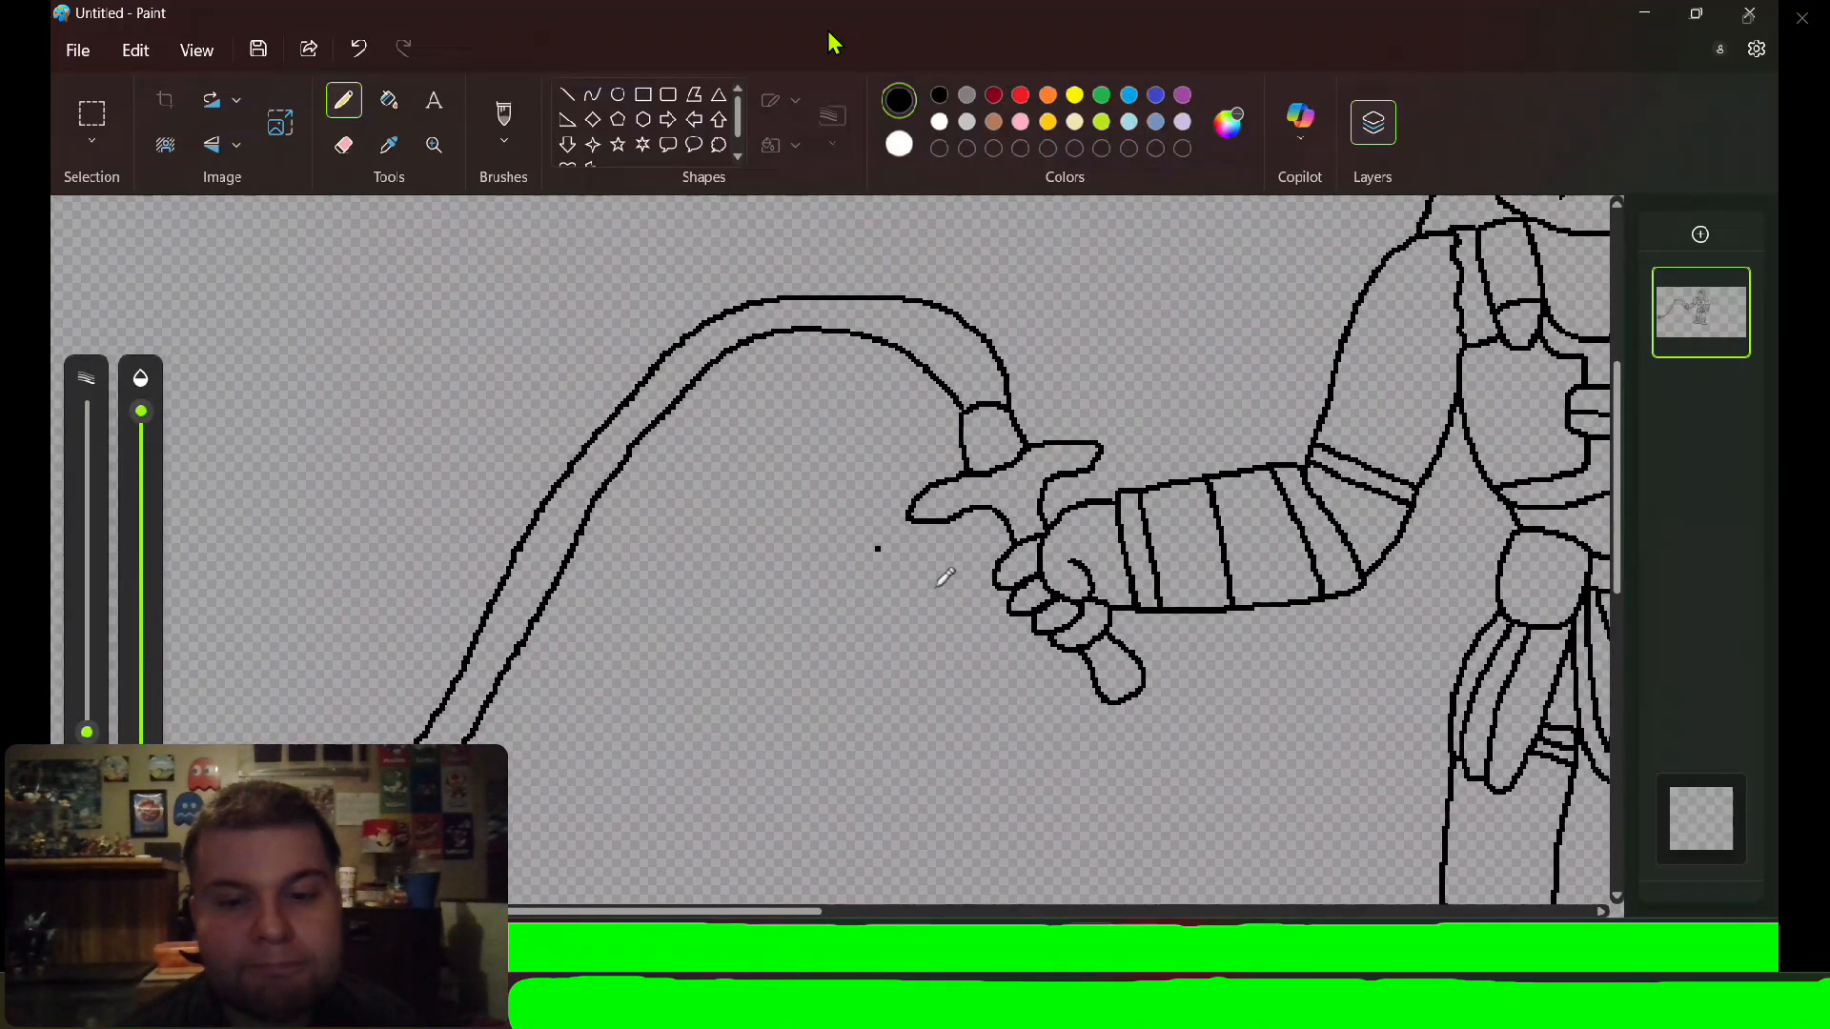
Fill the weapon-holding fist, its fingers, and the bare elbow and upper arm with the orange skin colour.
scroll(945, 577, down, 3)
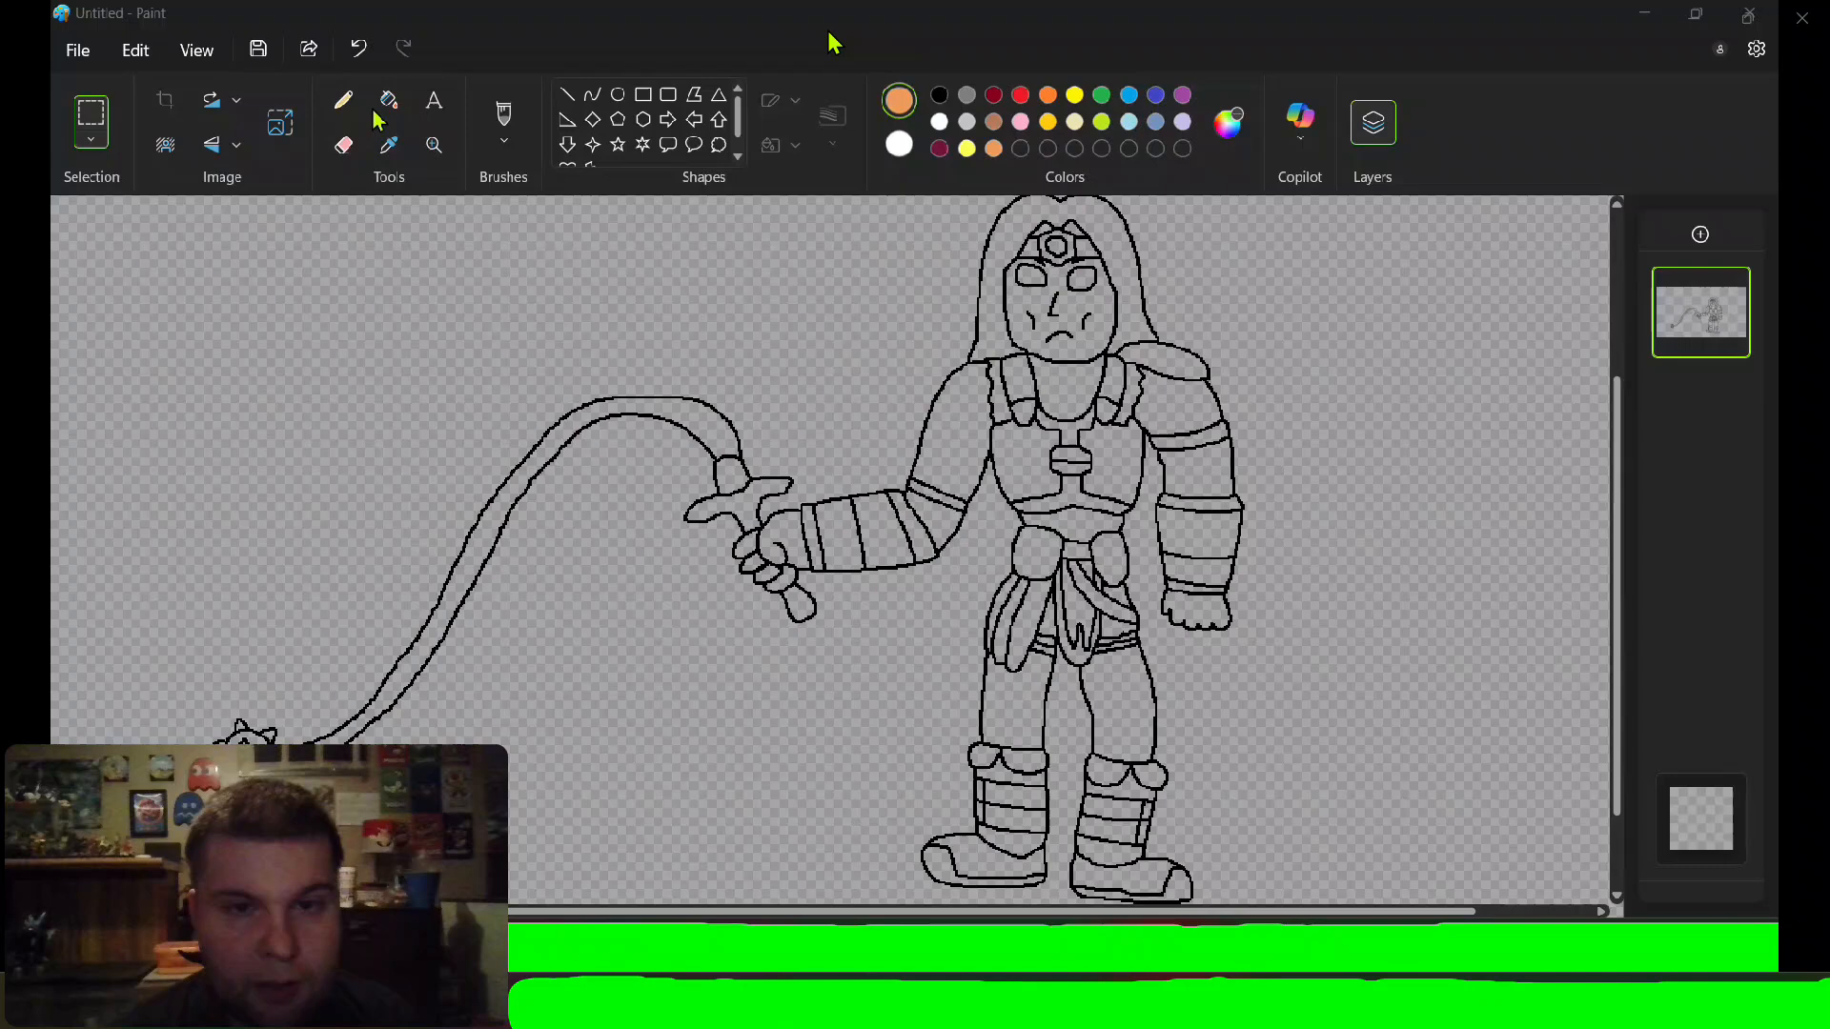
click(382, 101)
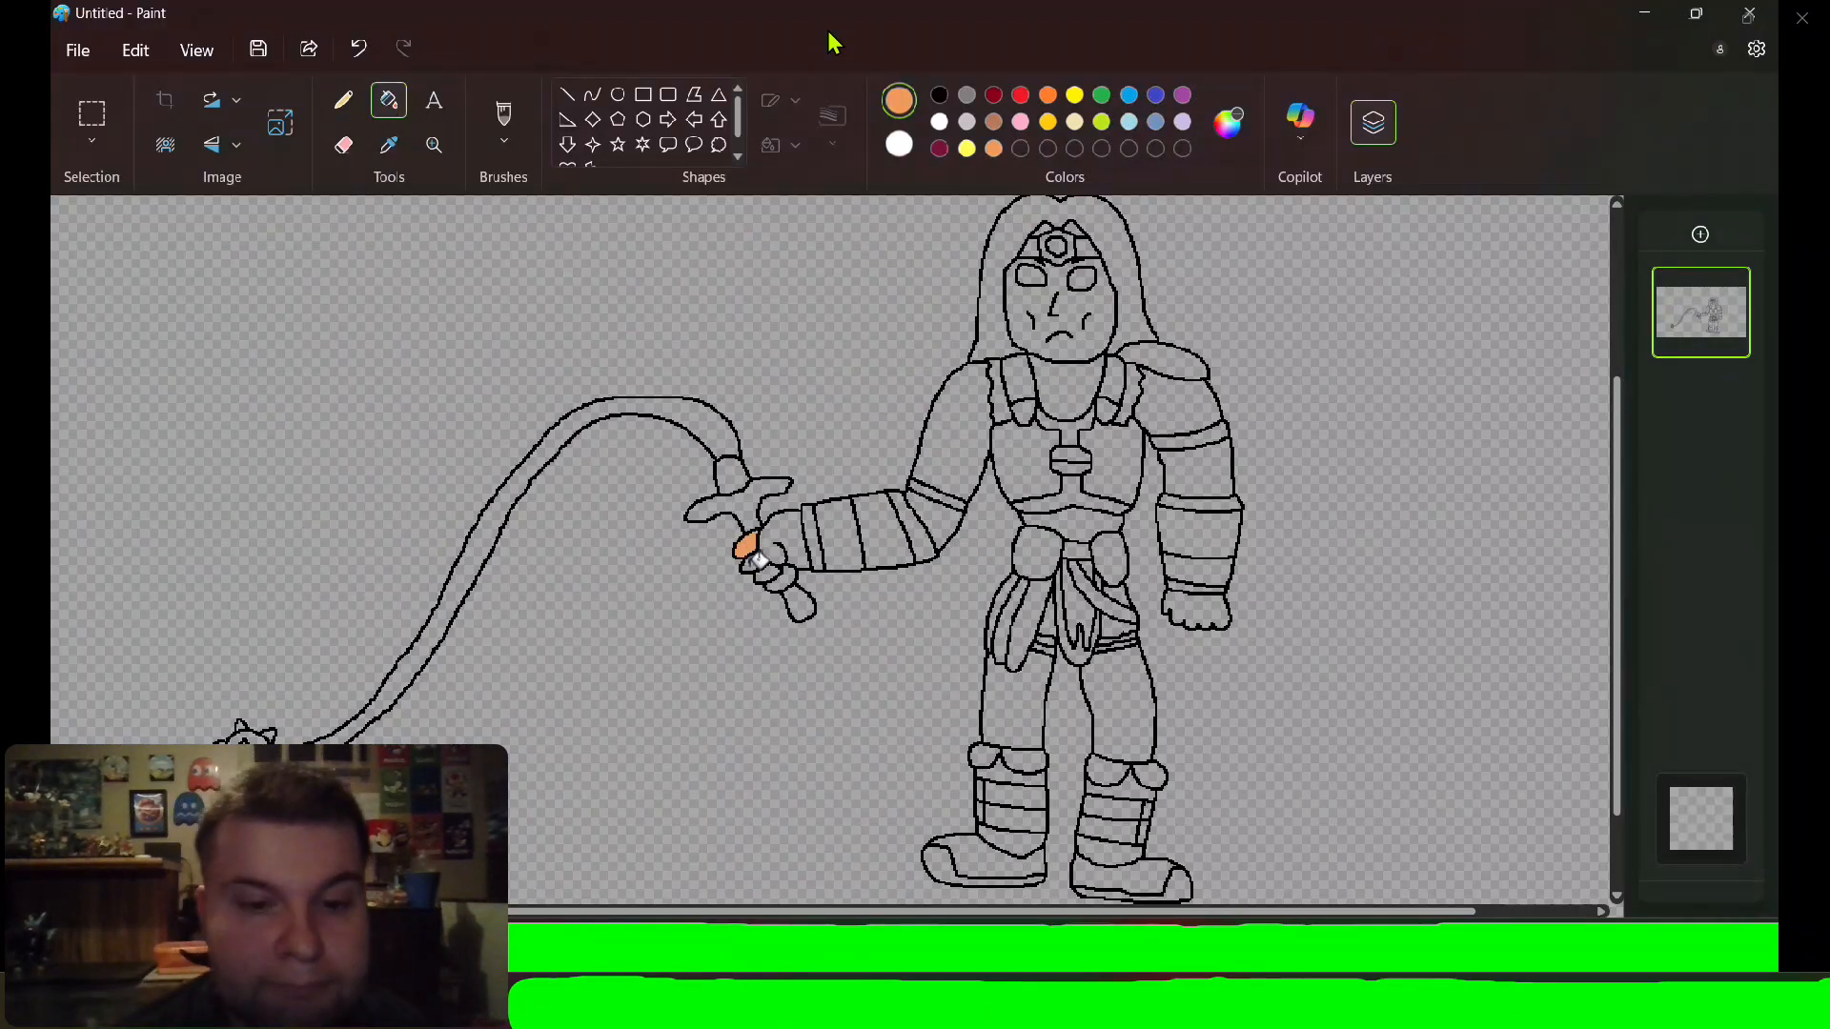
click(752, 563)
click(767, 574)
click(795, 558)
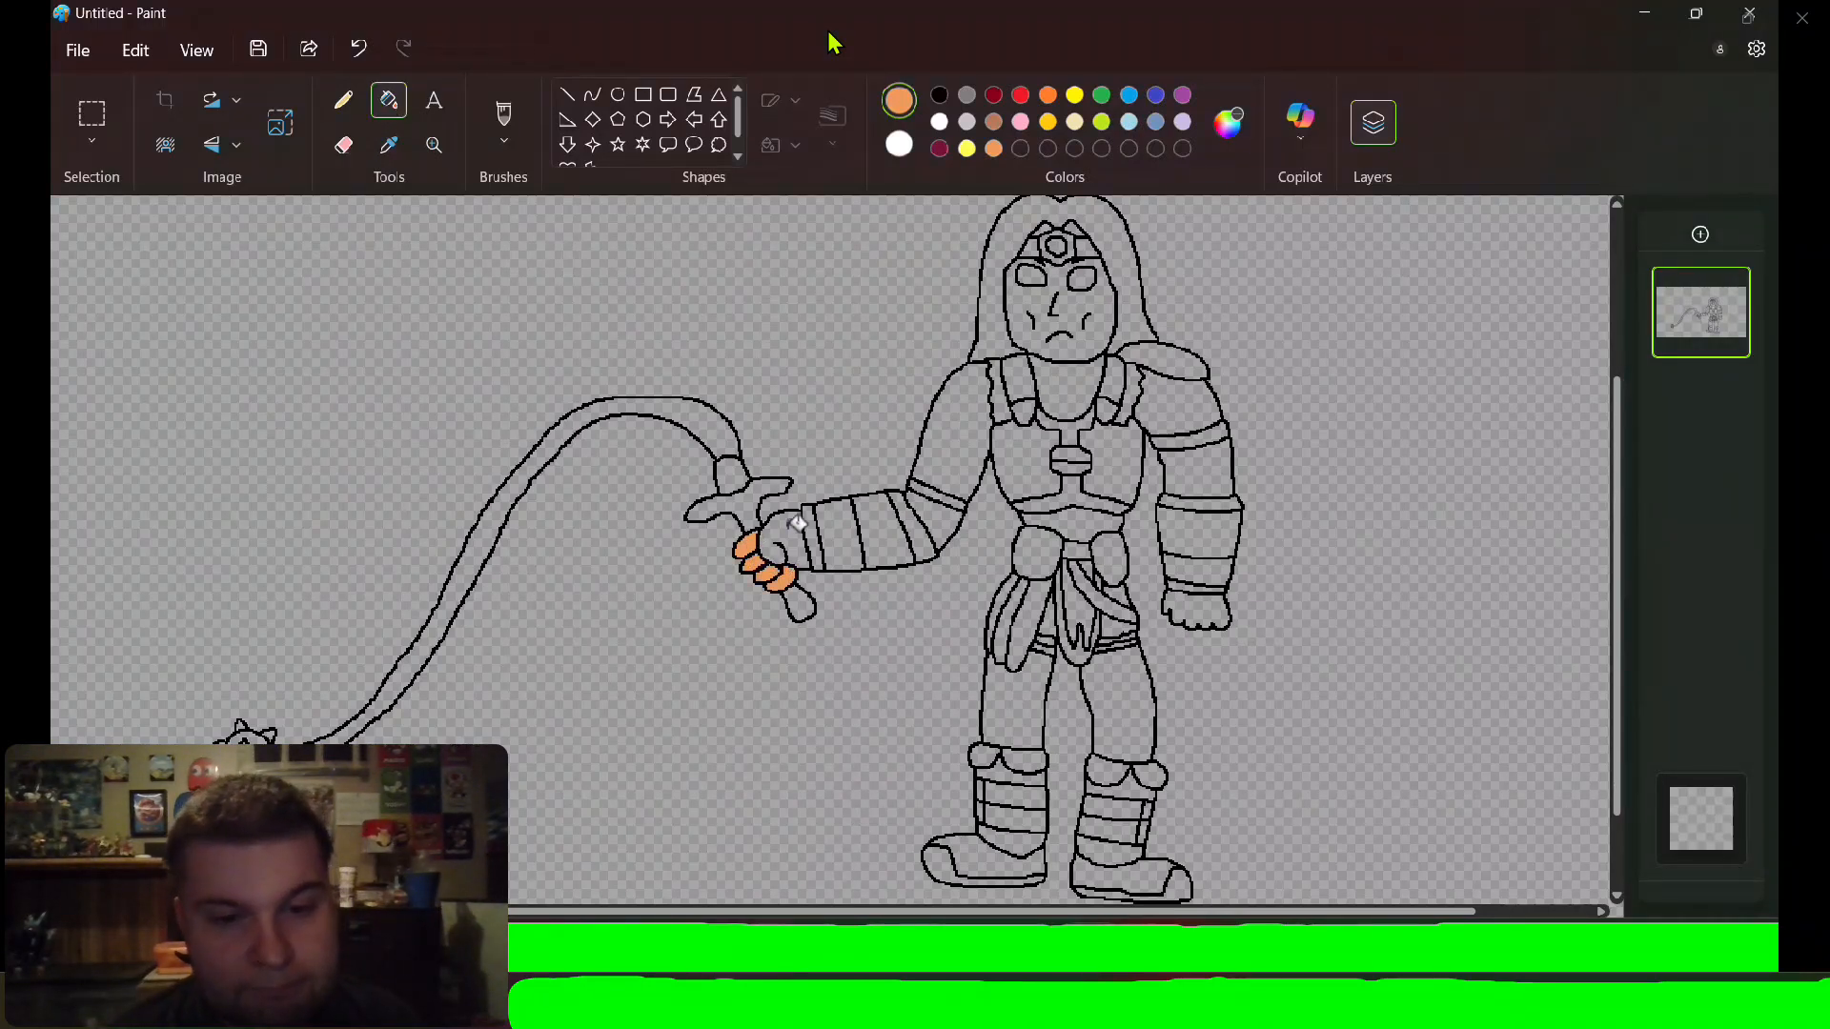
click(942, 515)
click(960, 439)
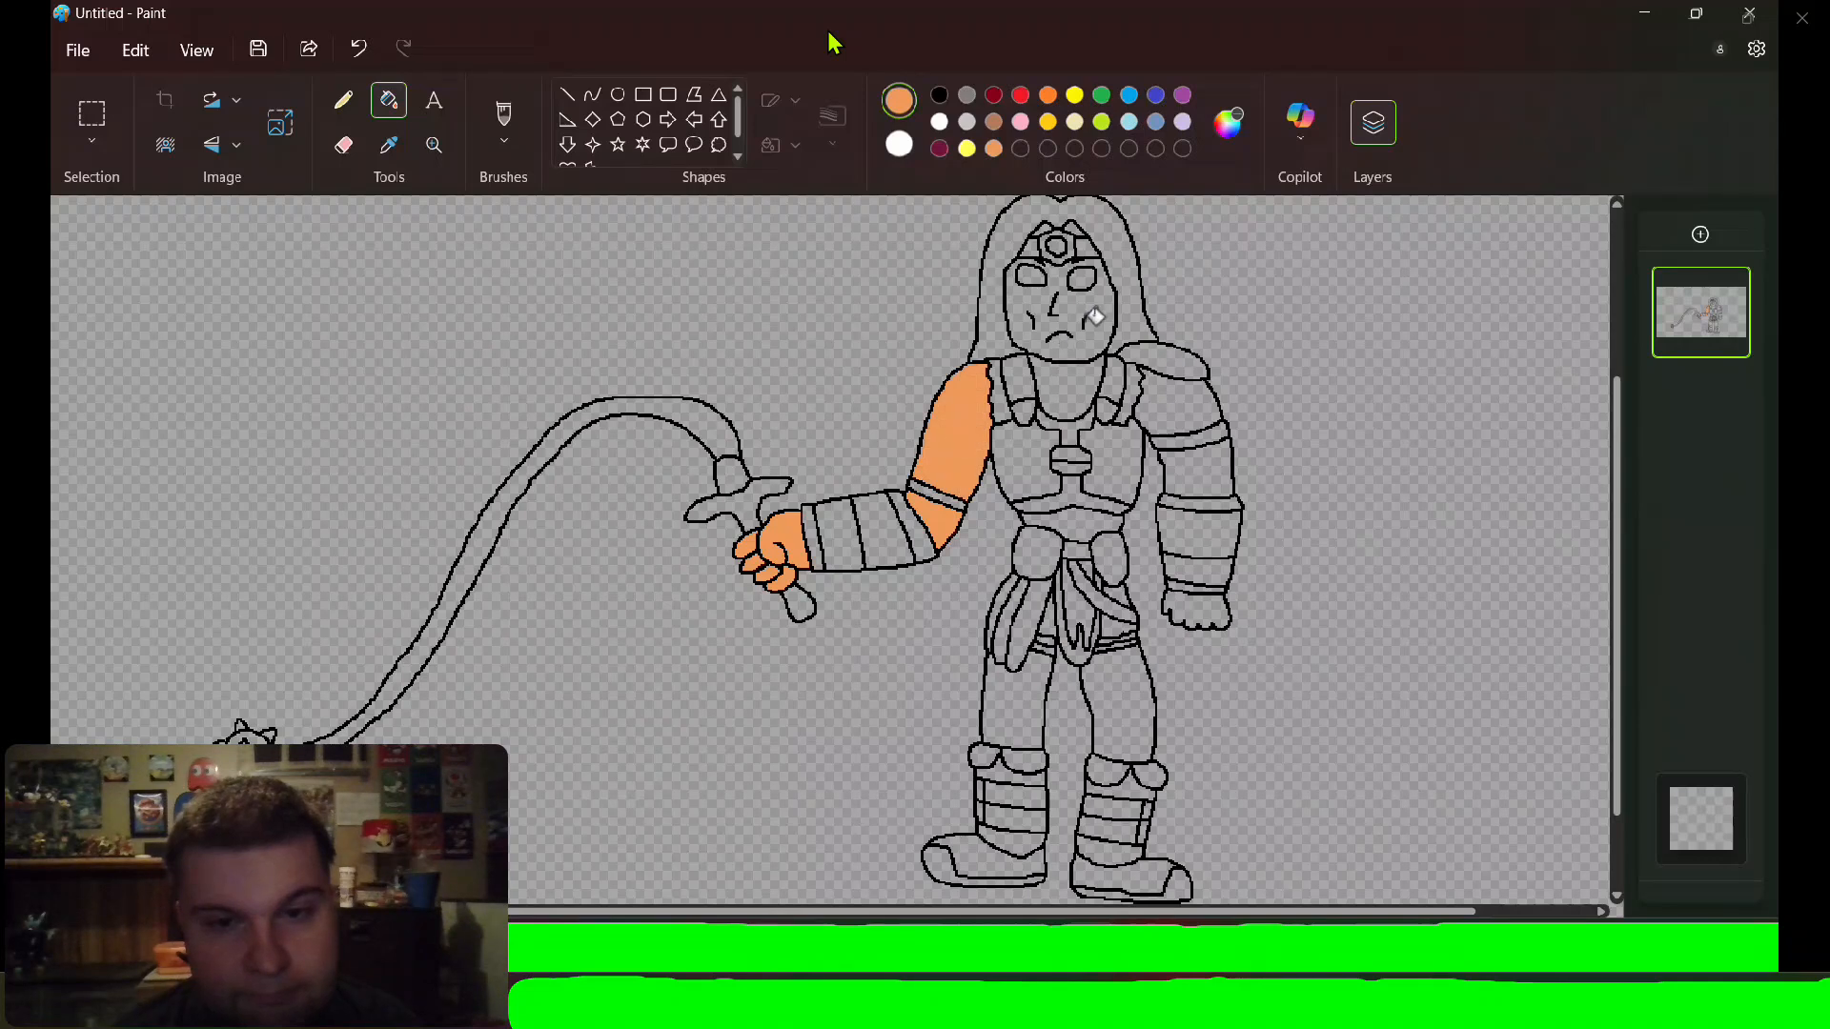
Fill the face, neck, bare parts of the other arm, its fist and both thighs with the orange skin colour.
click(1099, 305)
click(1086, 391)
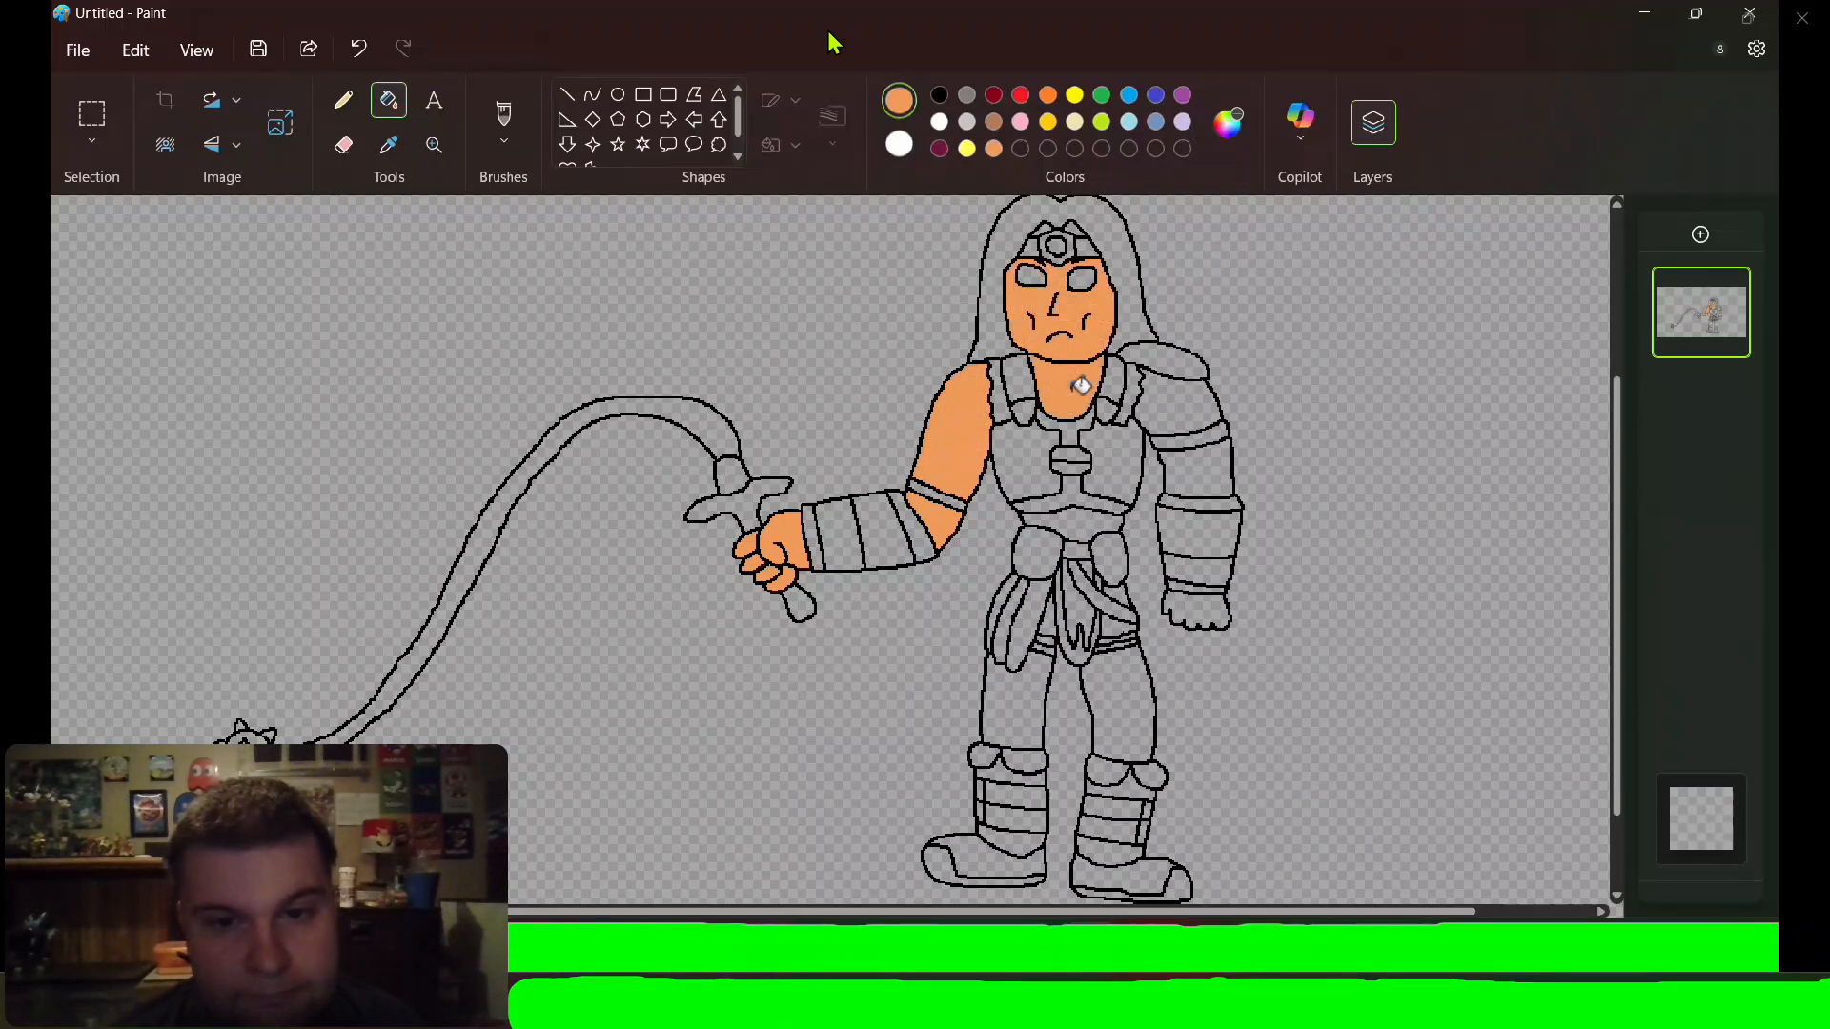
click(1182, 401)
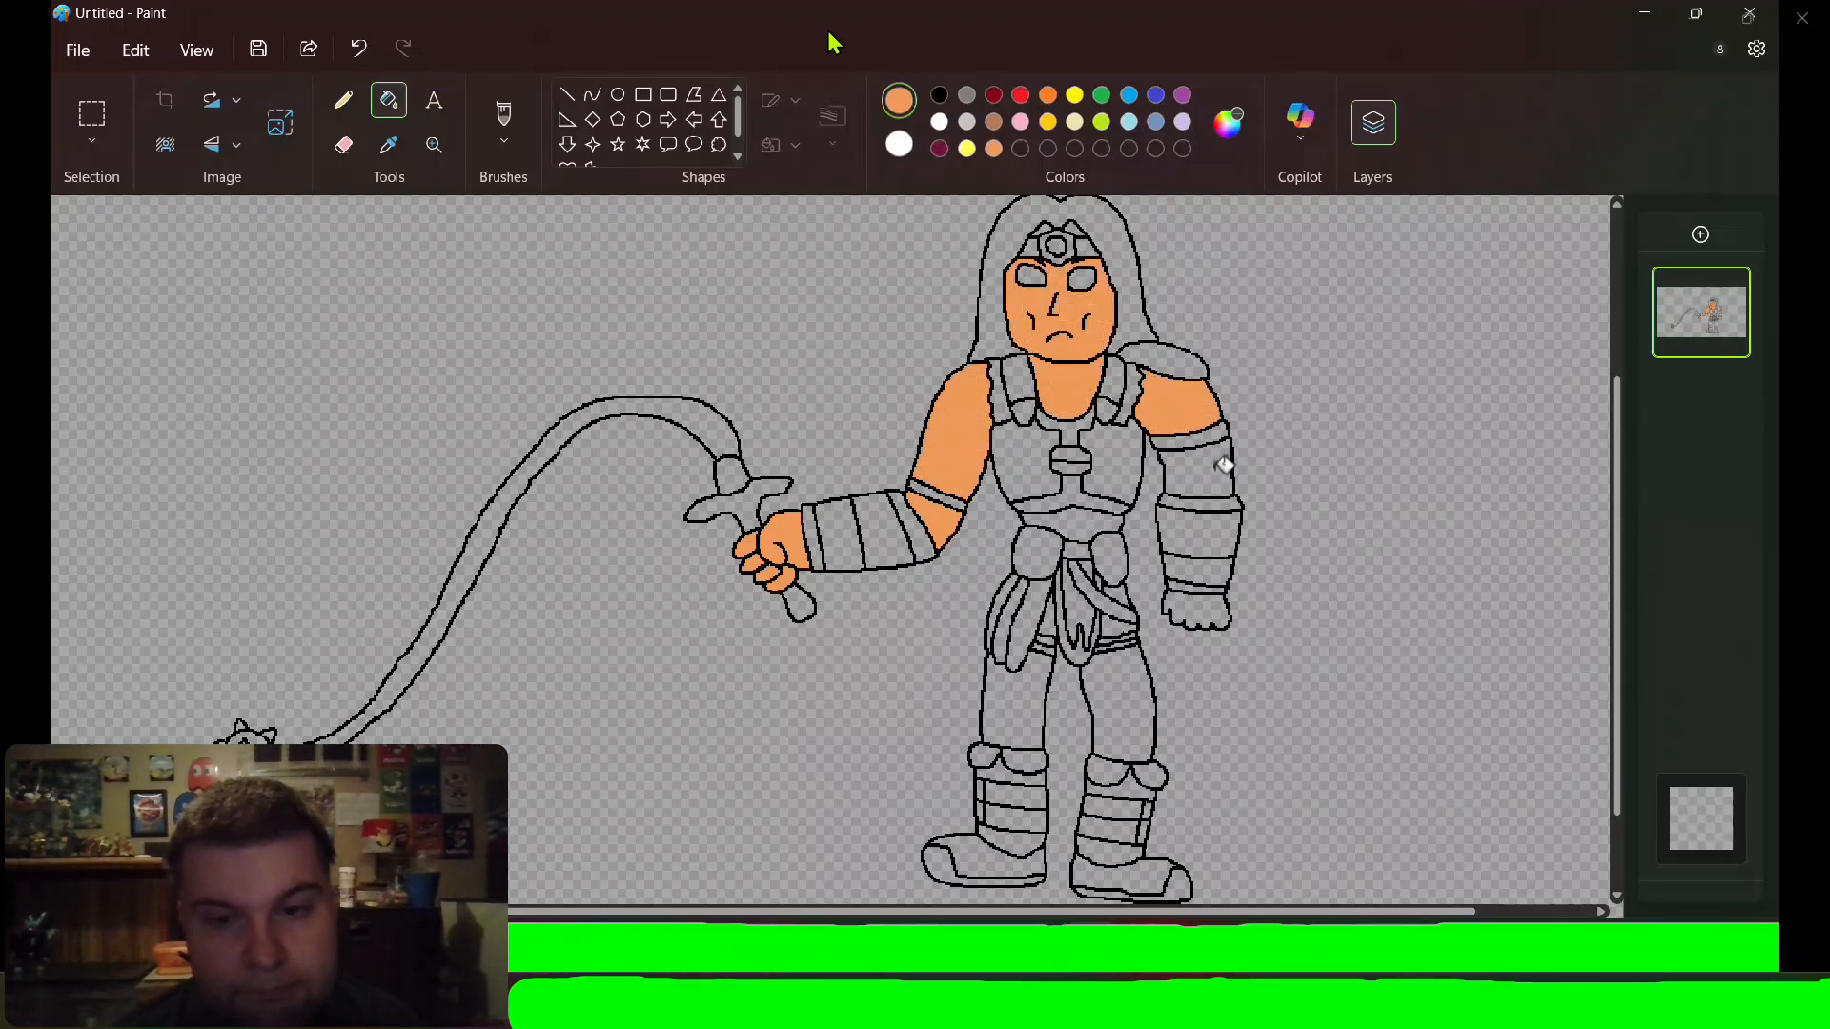
click(1219, 468)
click(1196, 620)
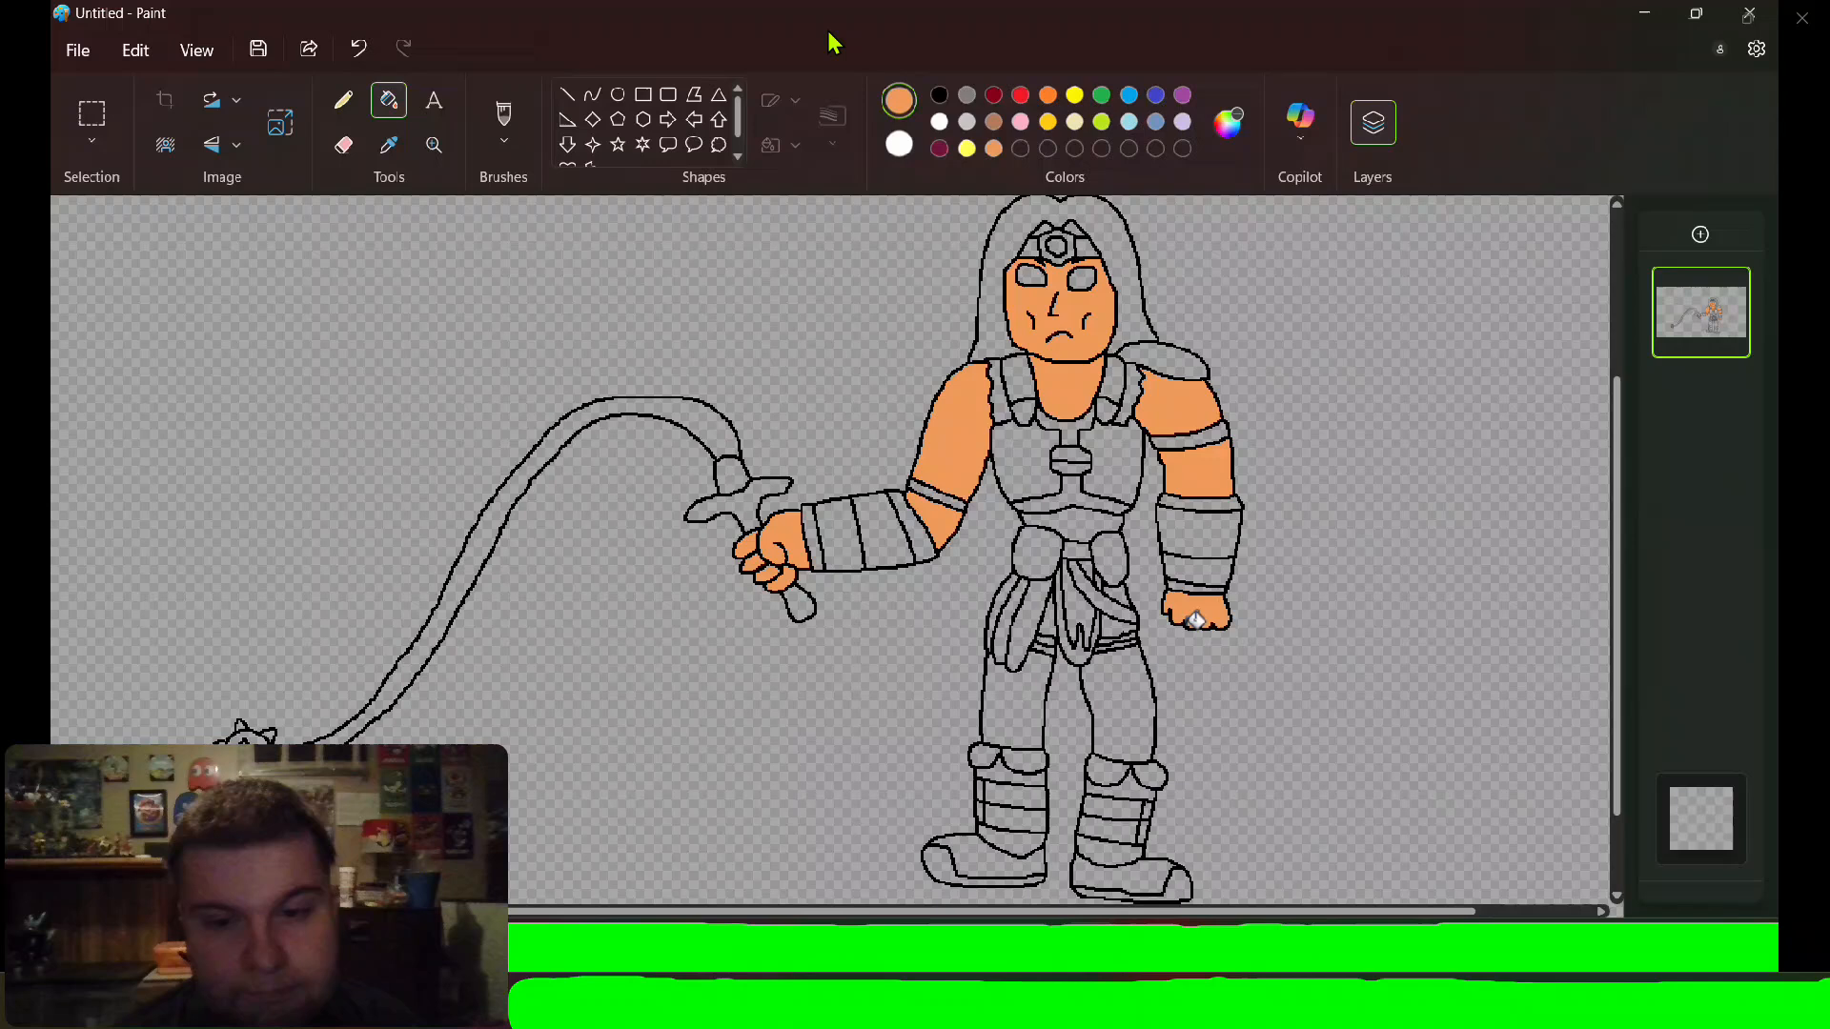
click(1132, 668)
click(1036, 677)
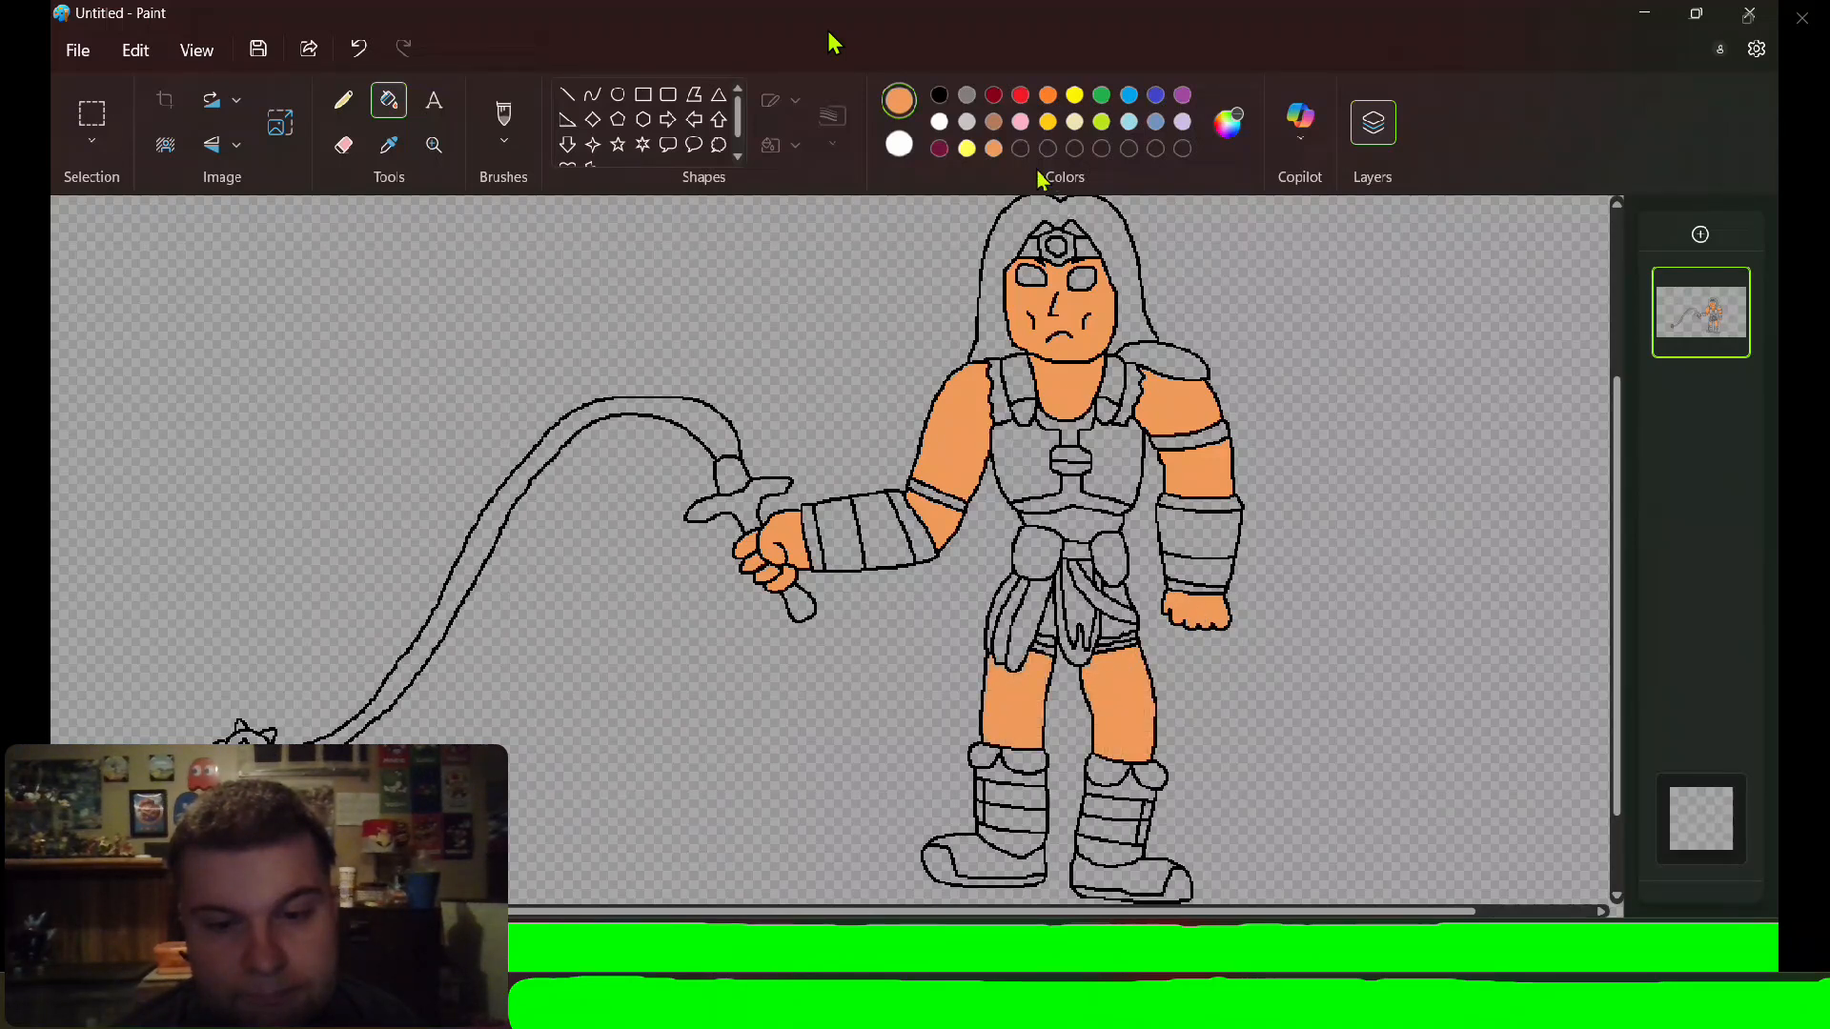
Colour the hair yellow, and fill the headband light gray with a red gem.
click(1117, 225)
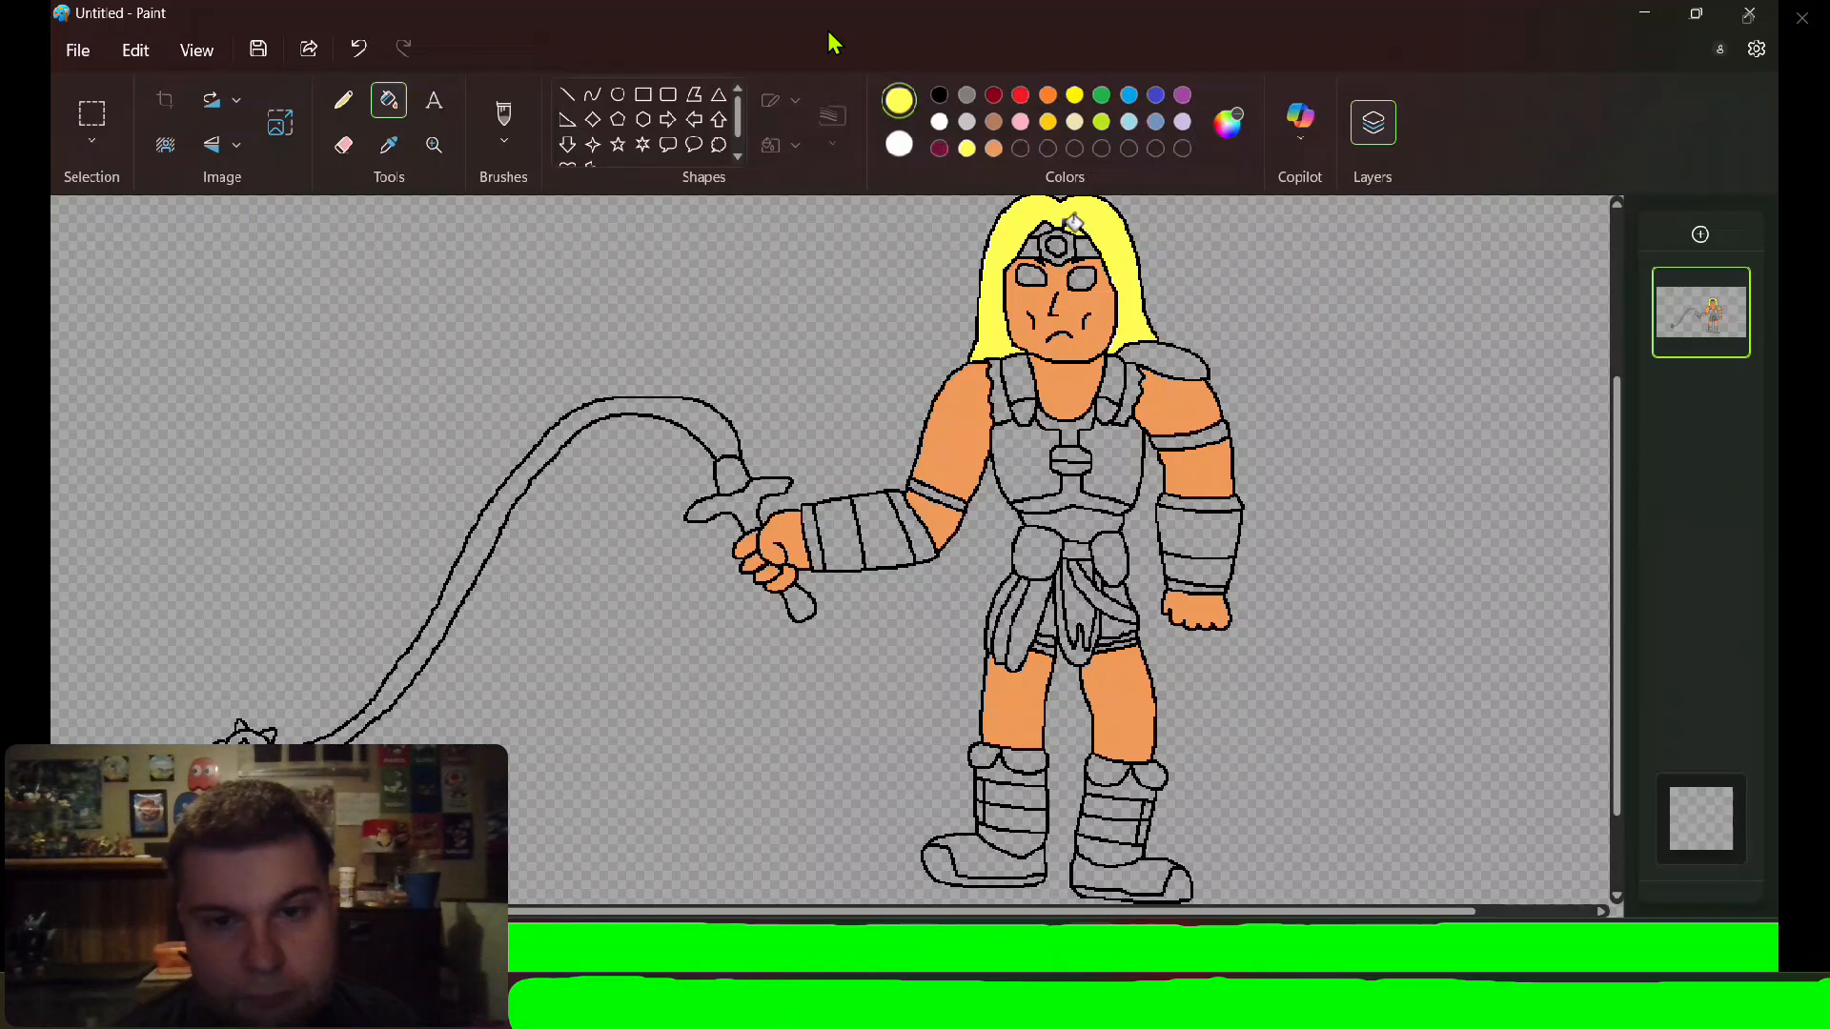
click(1020, 95)
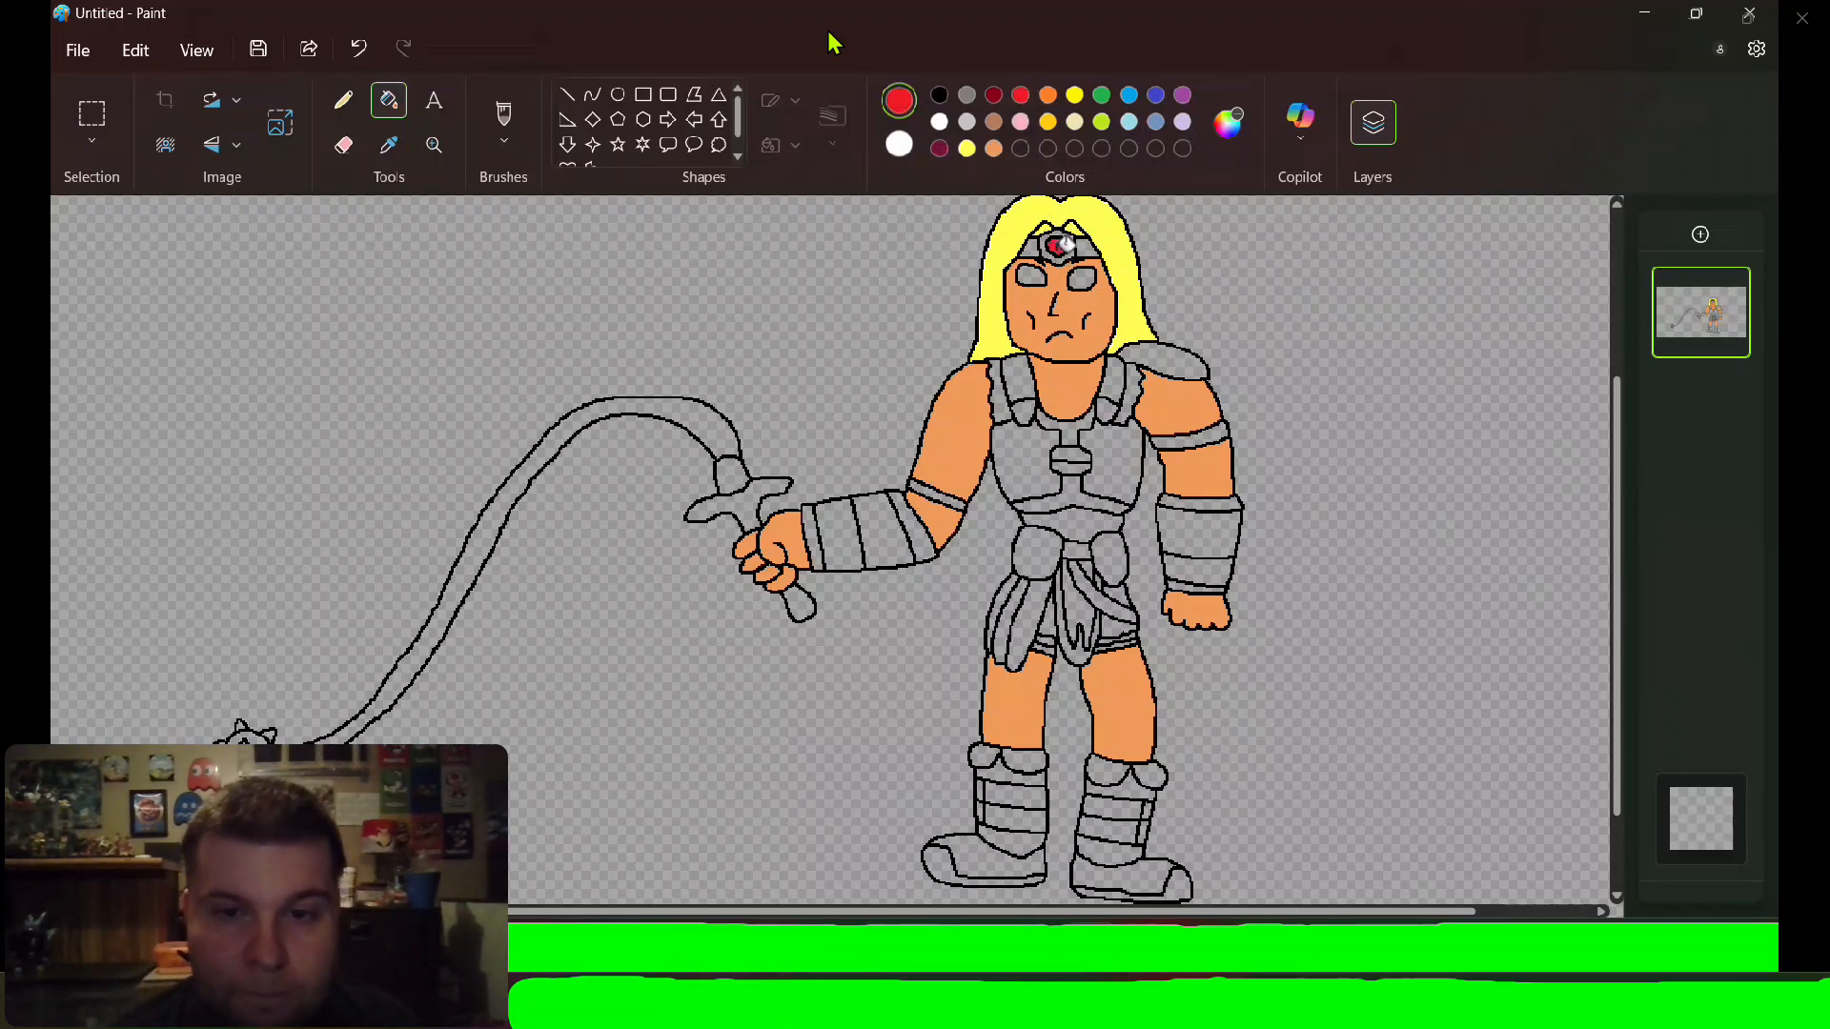
click(967, 121)
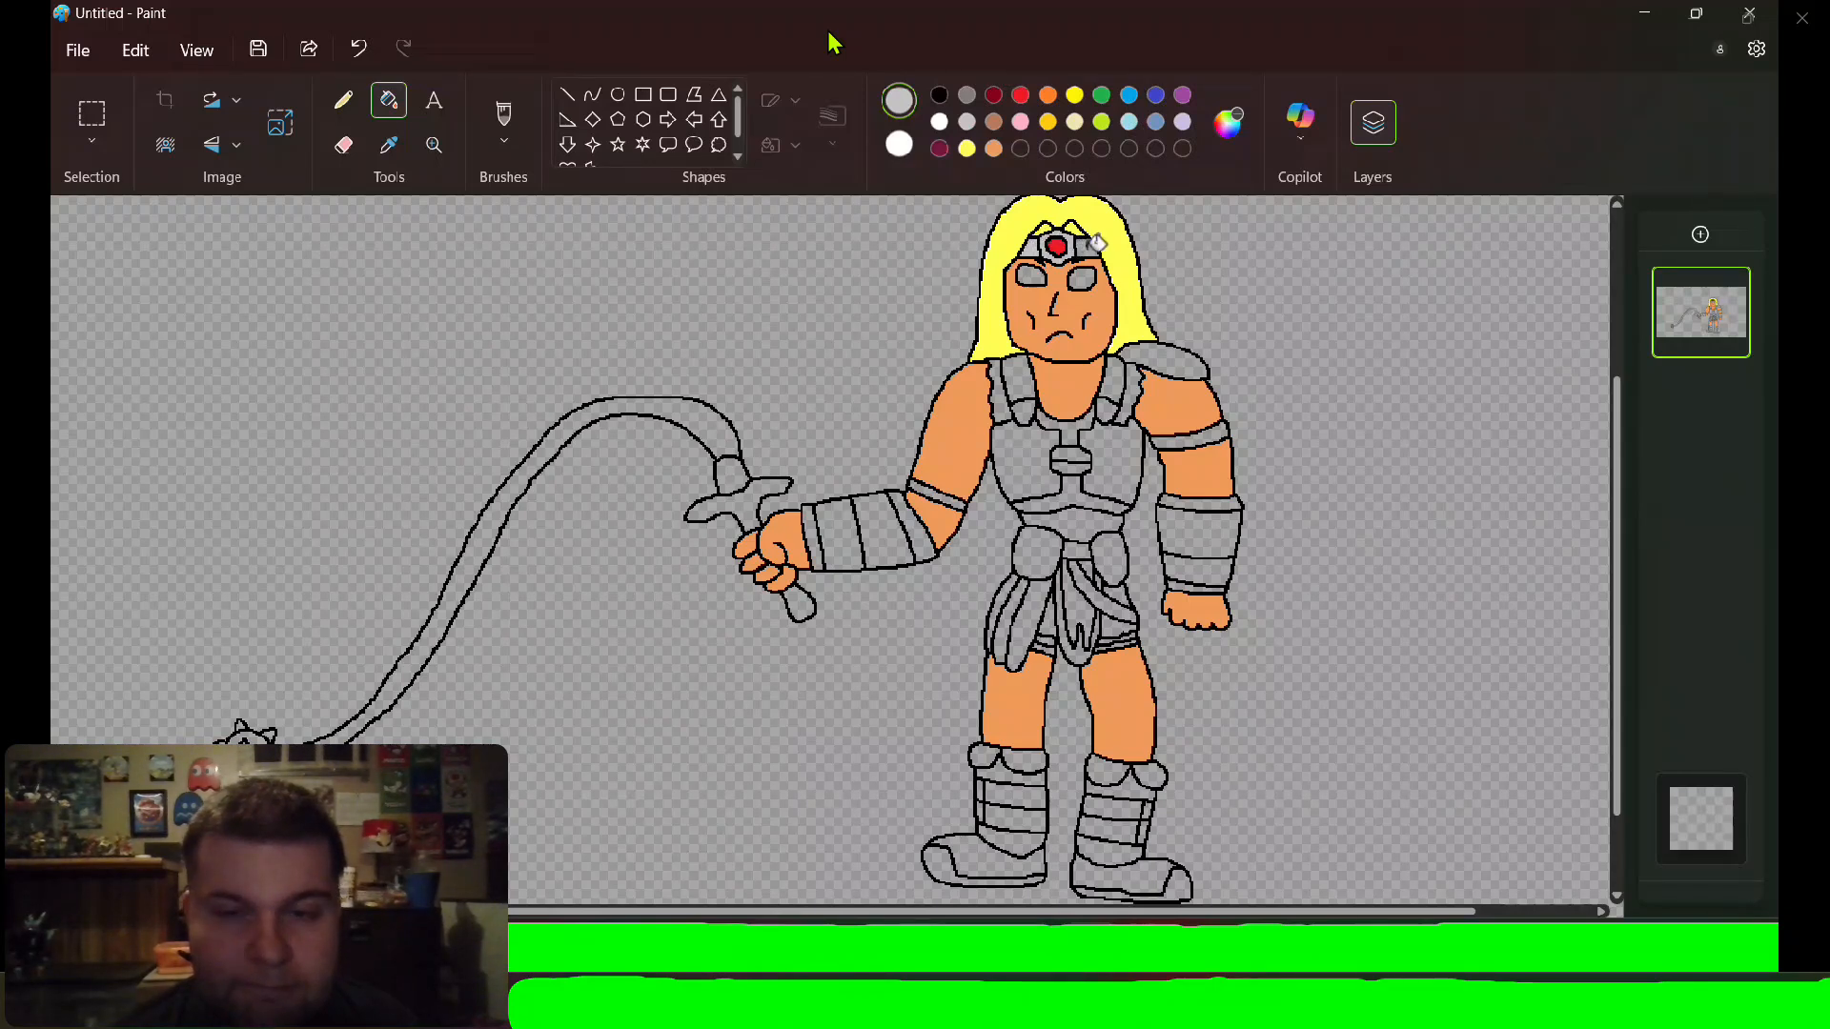
Fill both eyes and the two jagged strips beside the shoulder straps with white.
click(1083, 279)
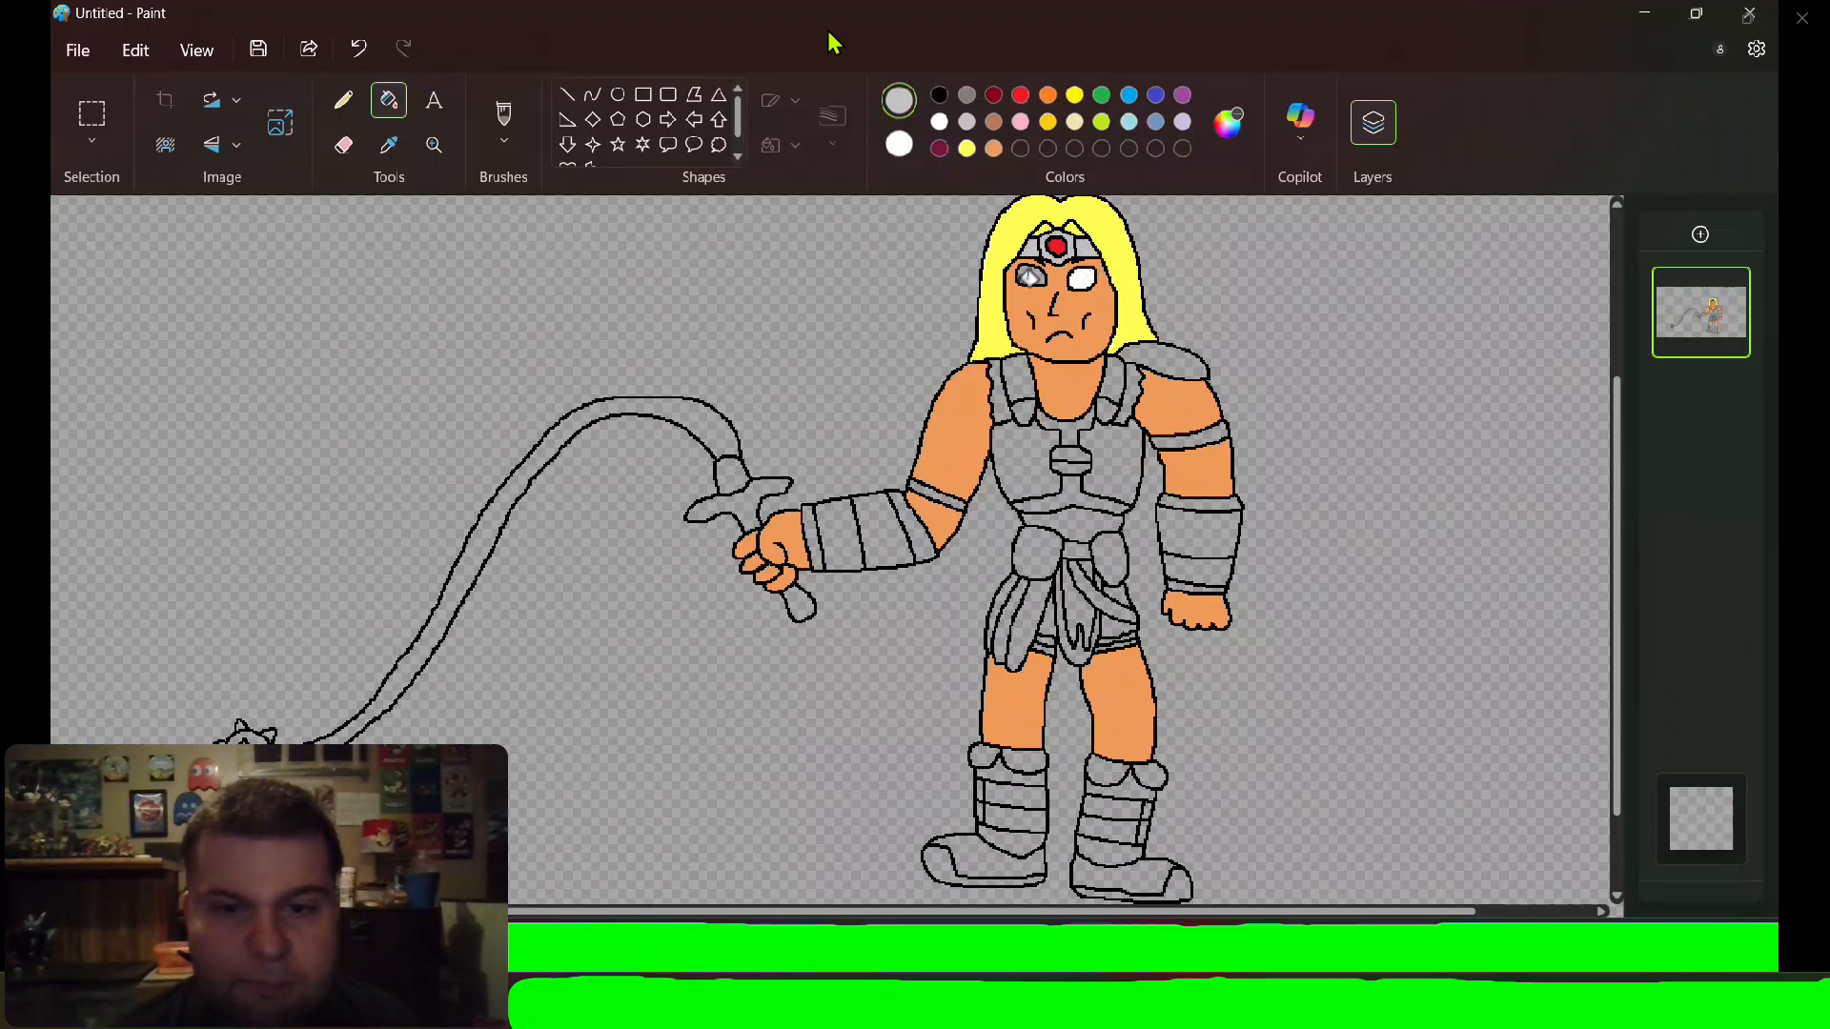
click(1031, 276)
click(1140, 381)
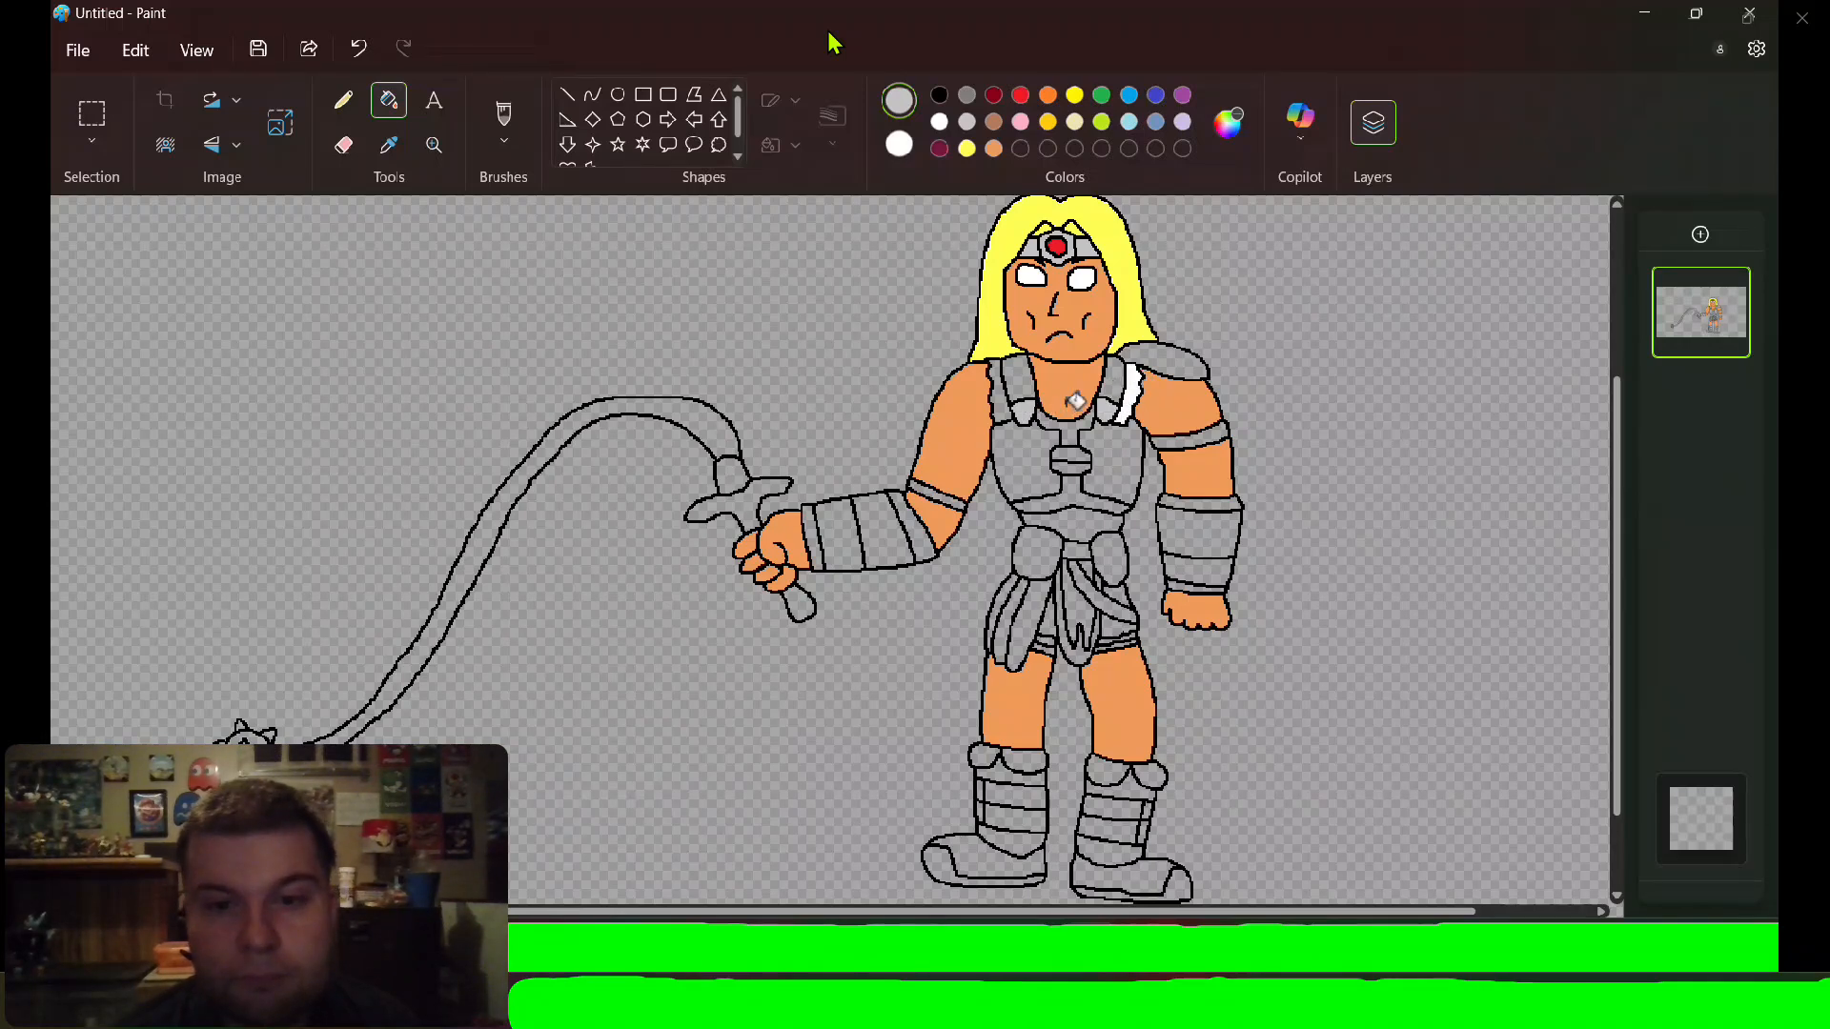
click(1006, 400)
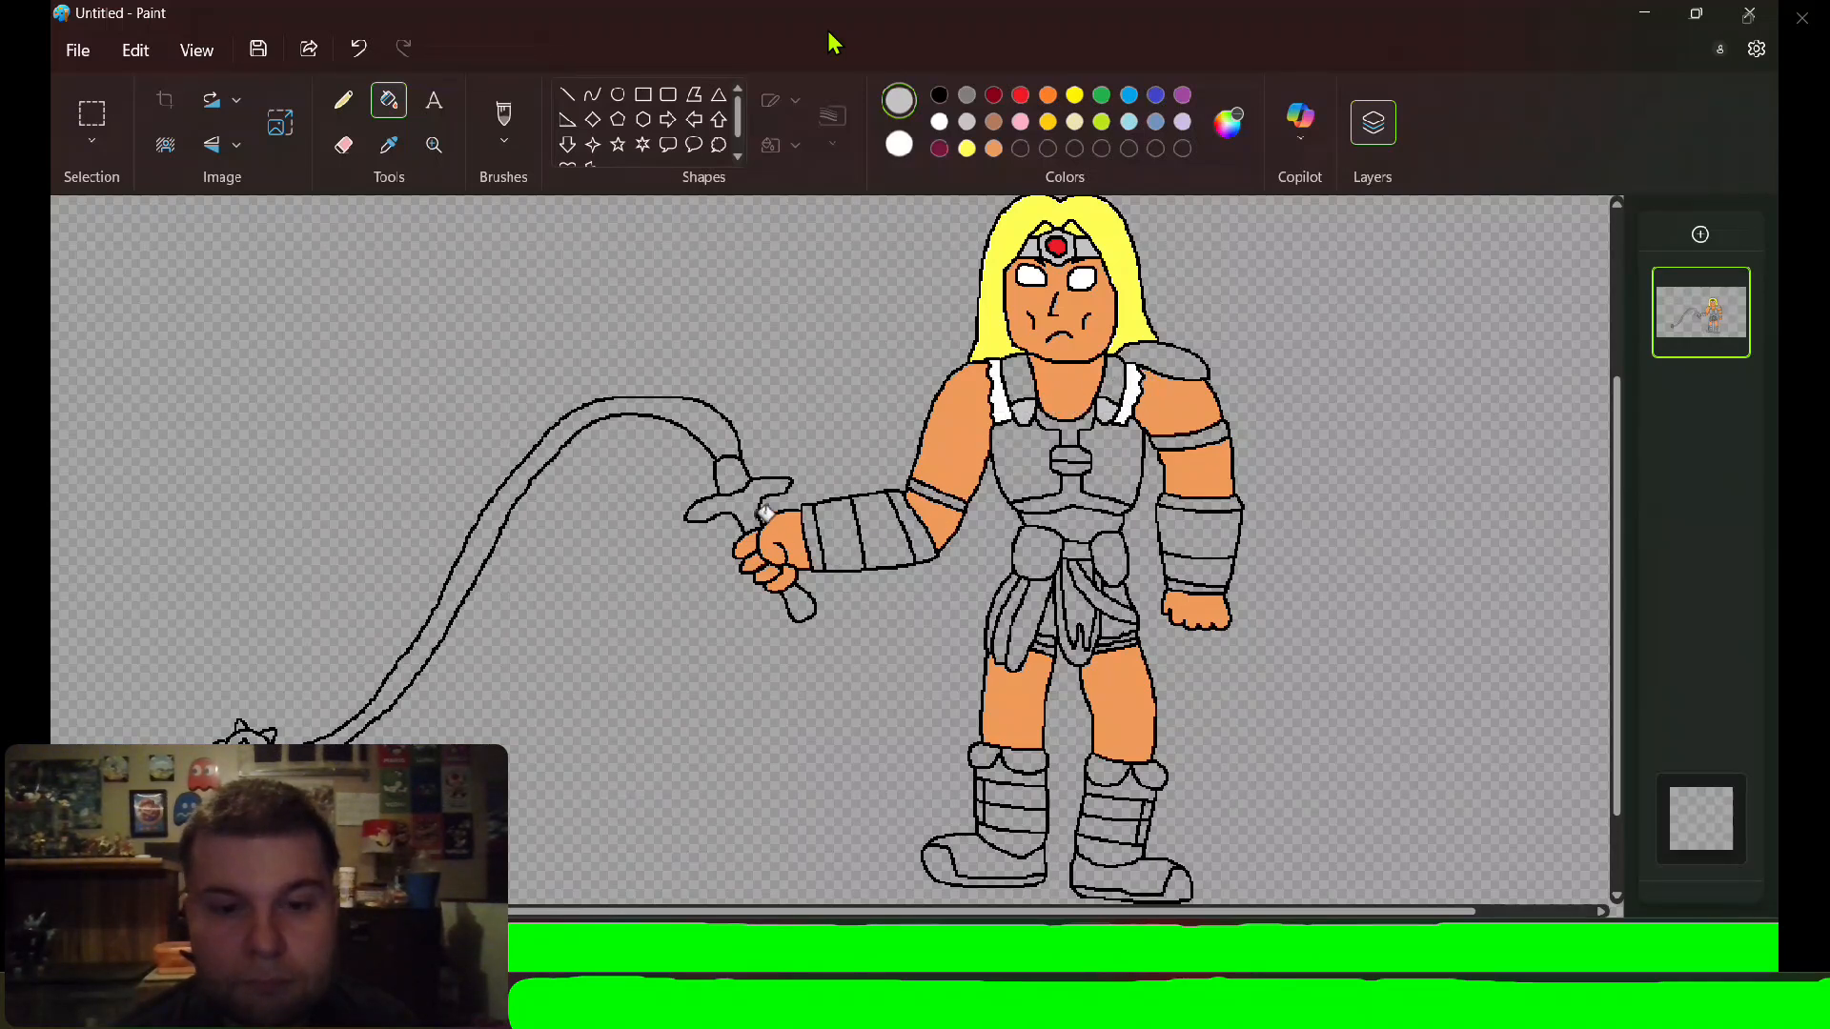
Fill the weapon's grip end, crossguard, collar and long curved shaft with light gray.
click(808, 608)
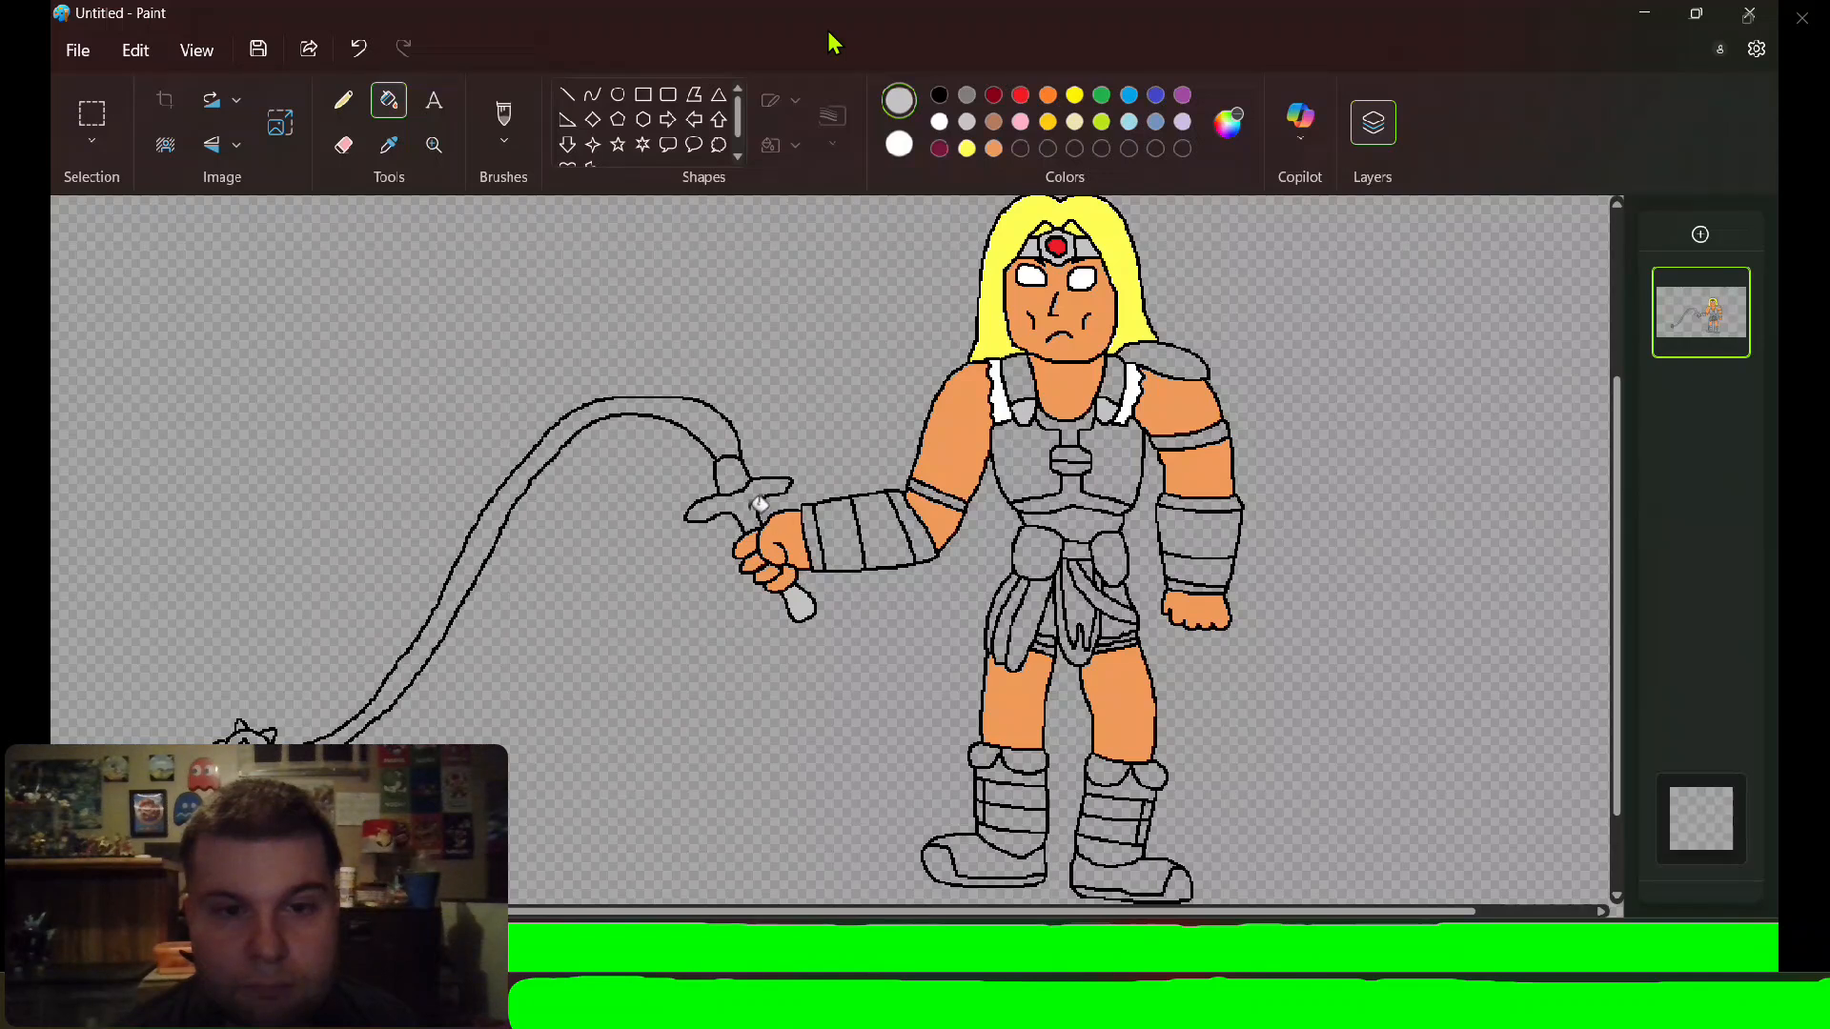
click(752, 495)
click(743, 478)
click(732, 440)
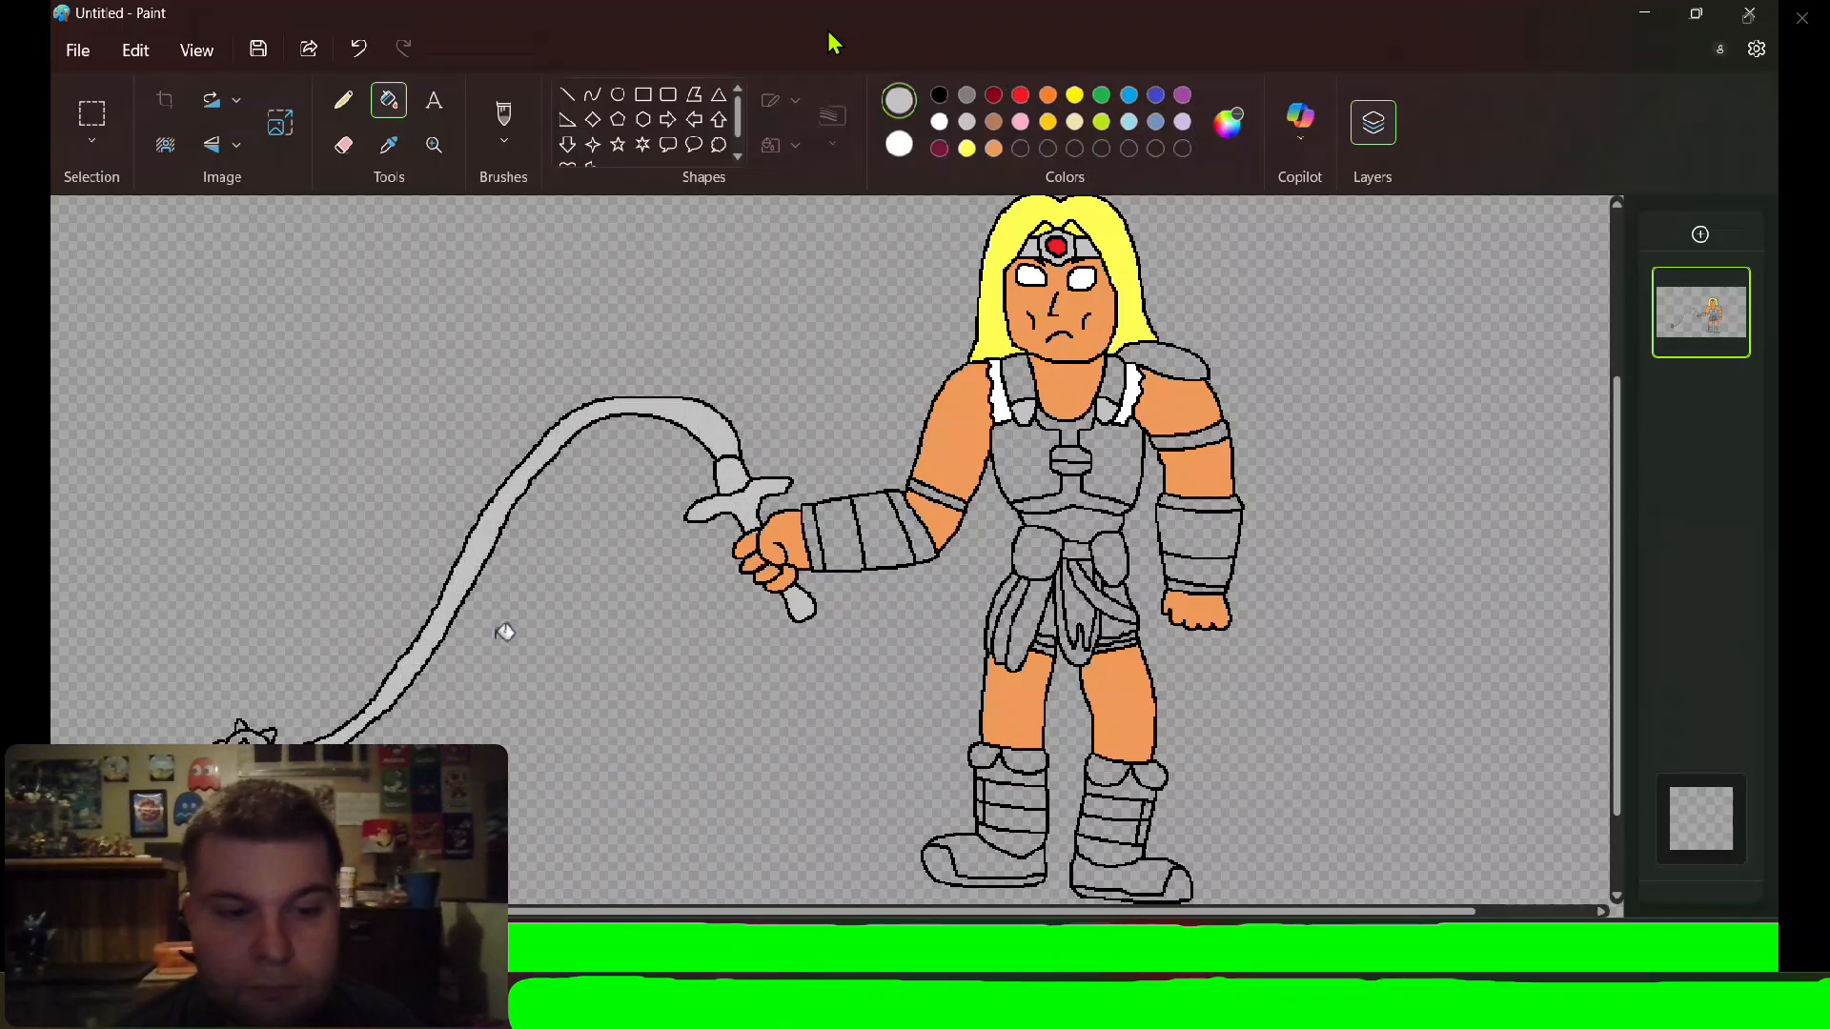
Fill the banded forearm guard on the weapon-holding arm with light gray.
click(826, 531)
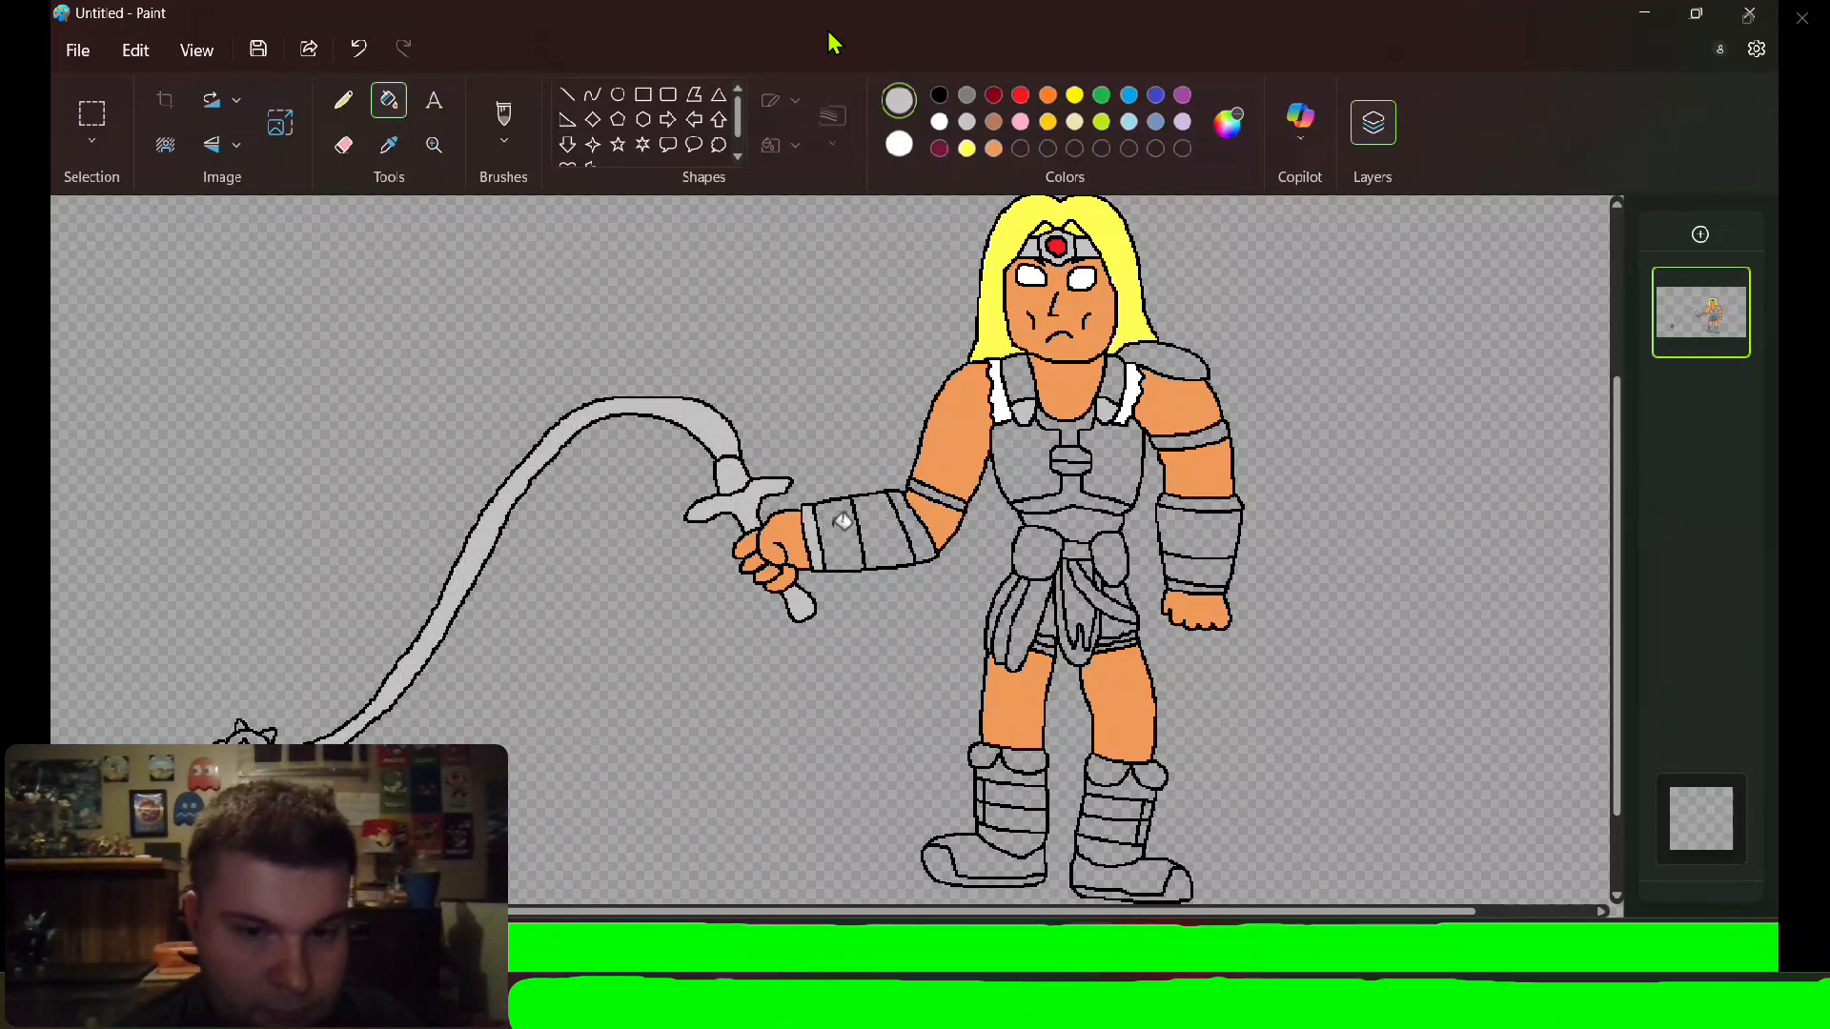
click(858, 530)
click(891, 525)
click(926, 534)
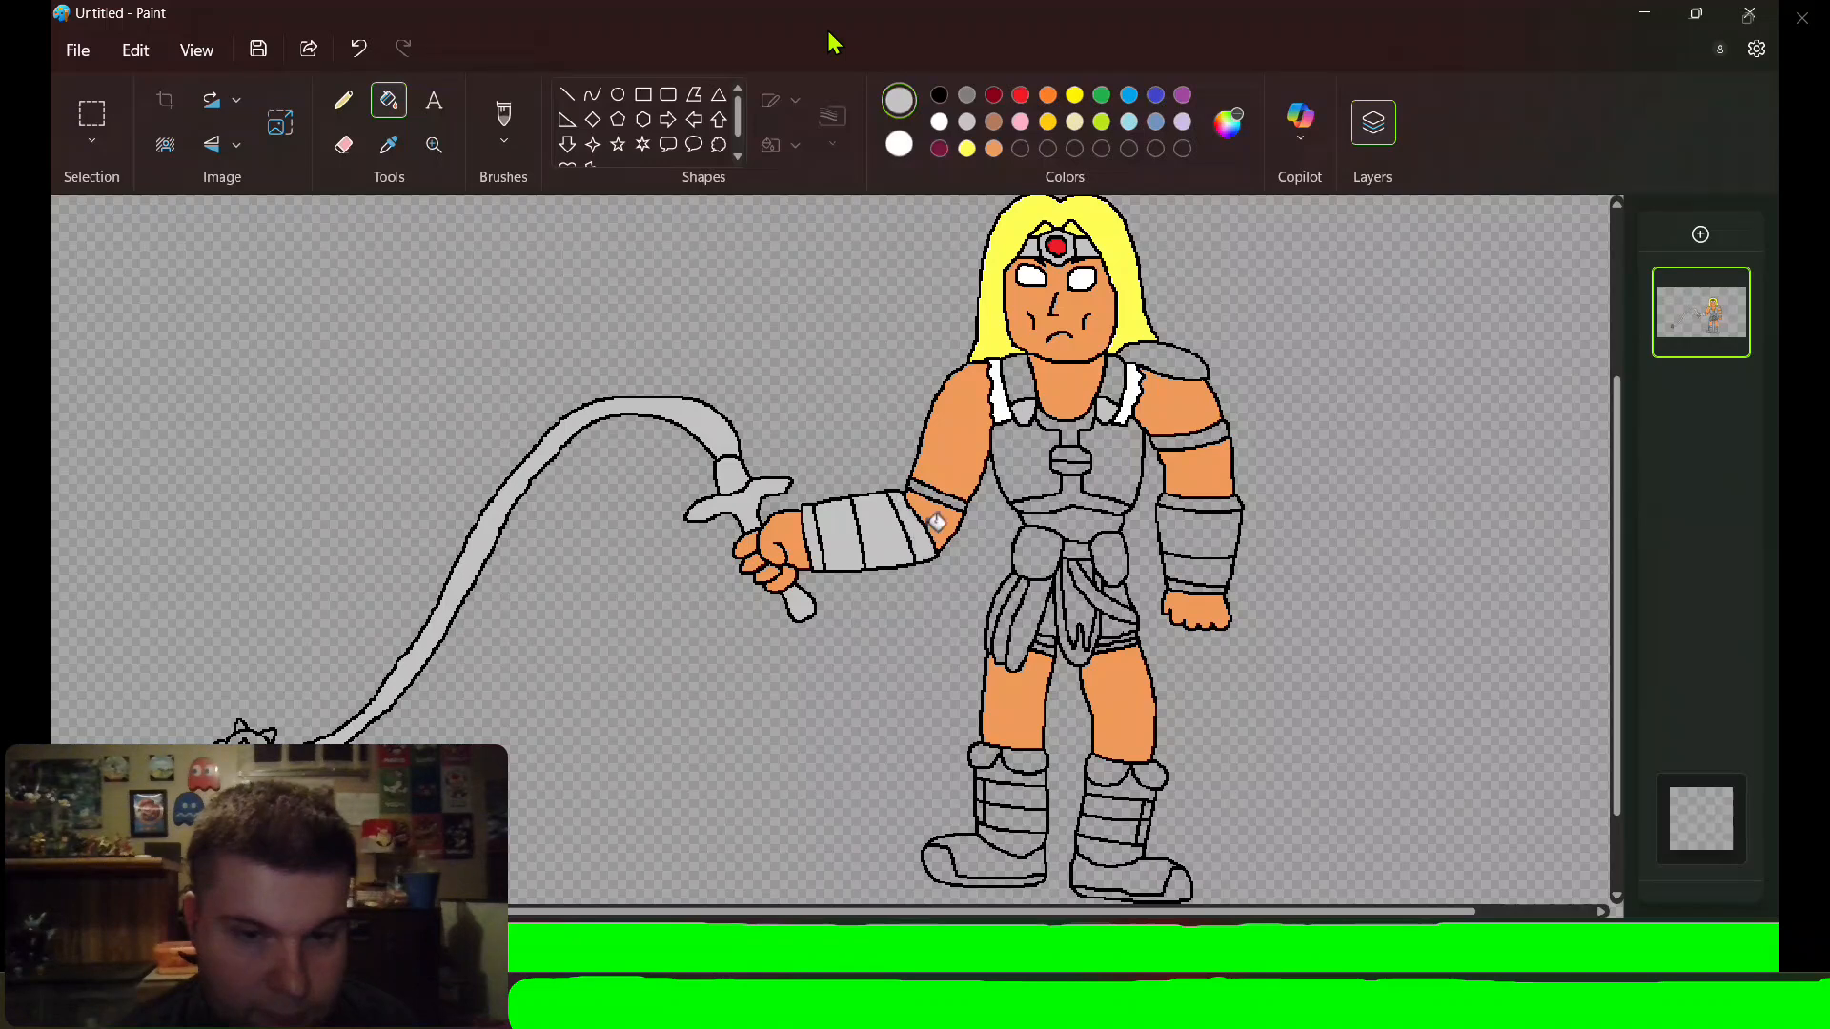
Fill the upper-arm bands on both arms and the banded forearm guard on the hanging arm with light gray.
click(933, 492)
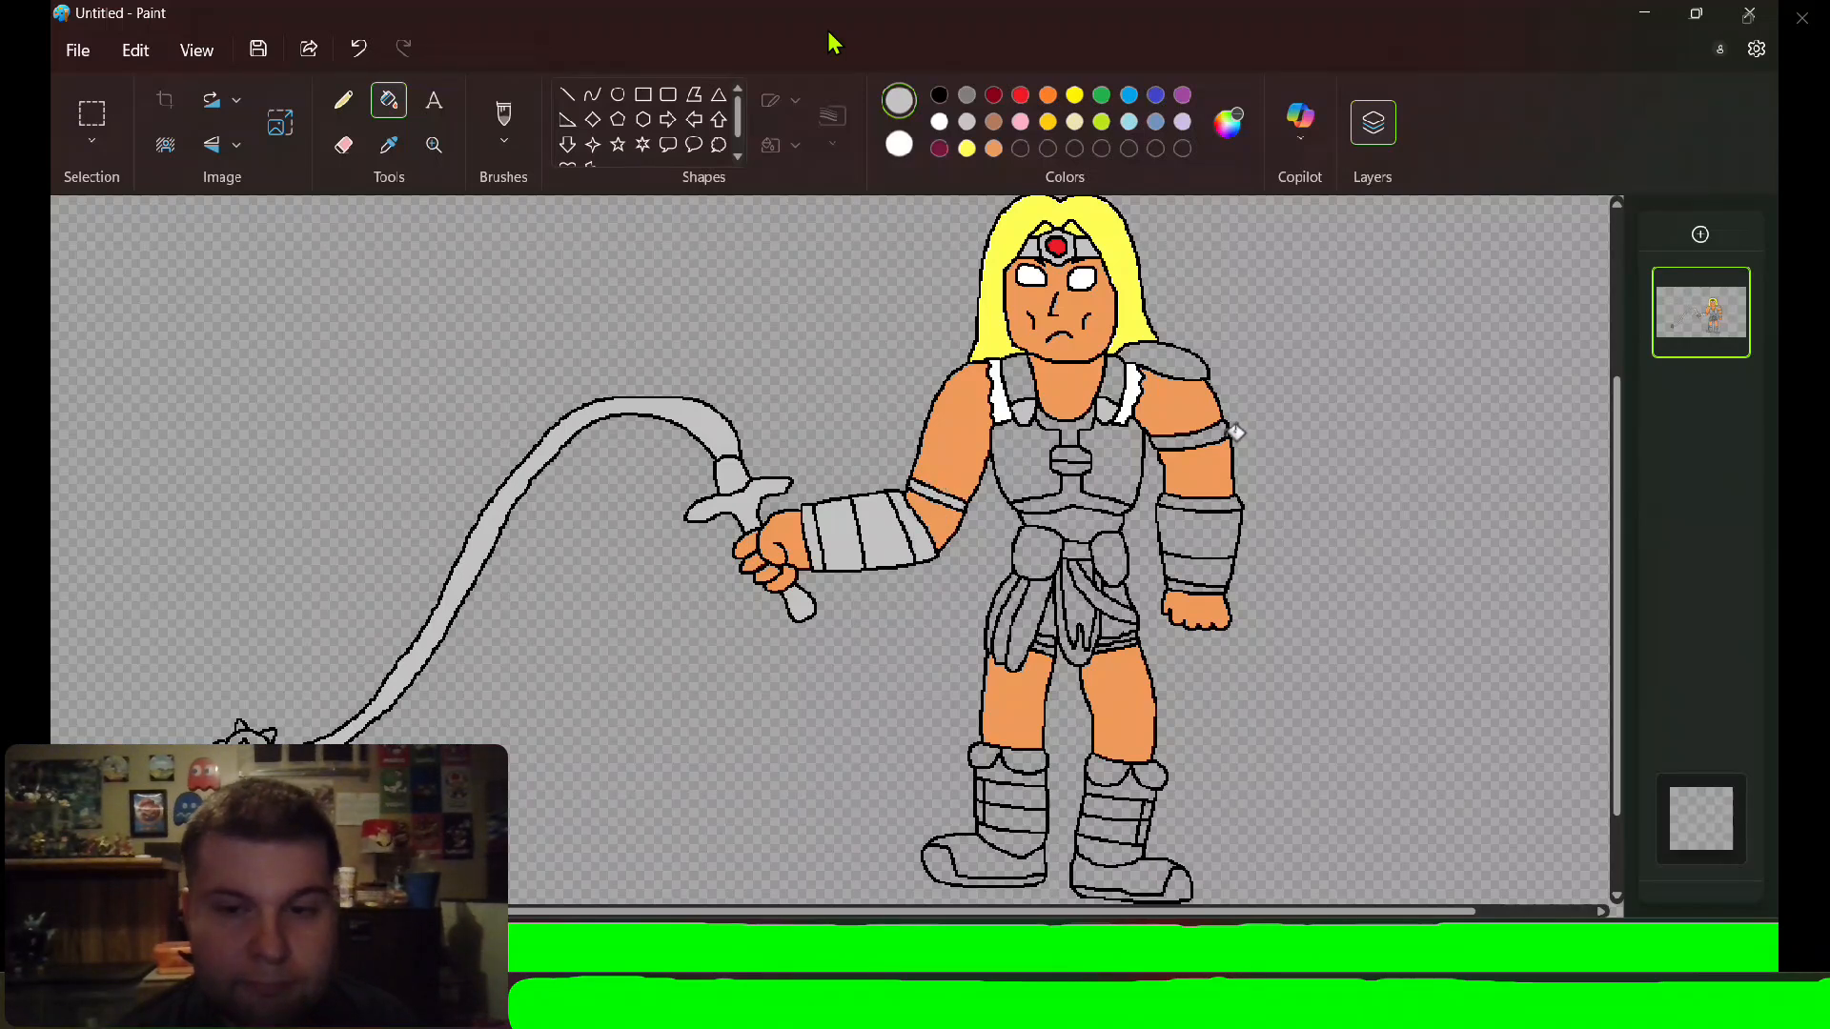
click(1220, 436)
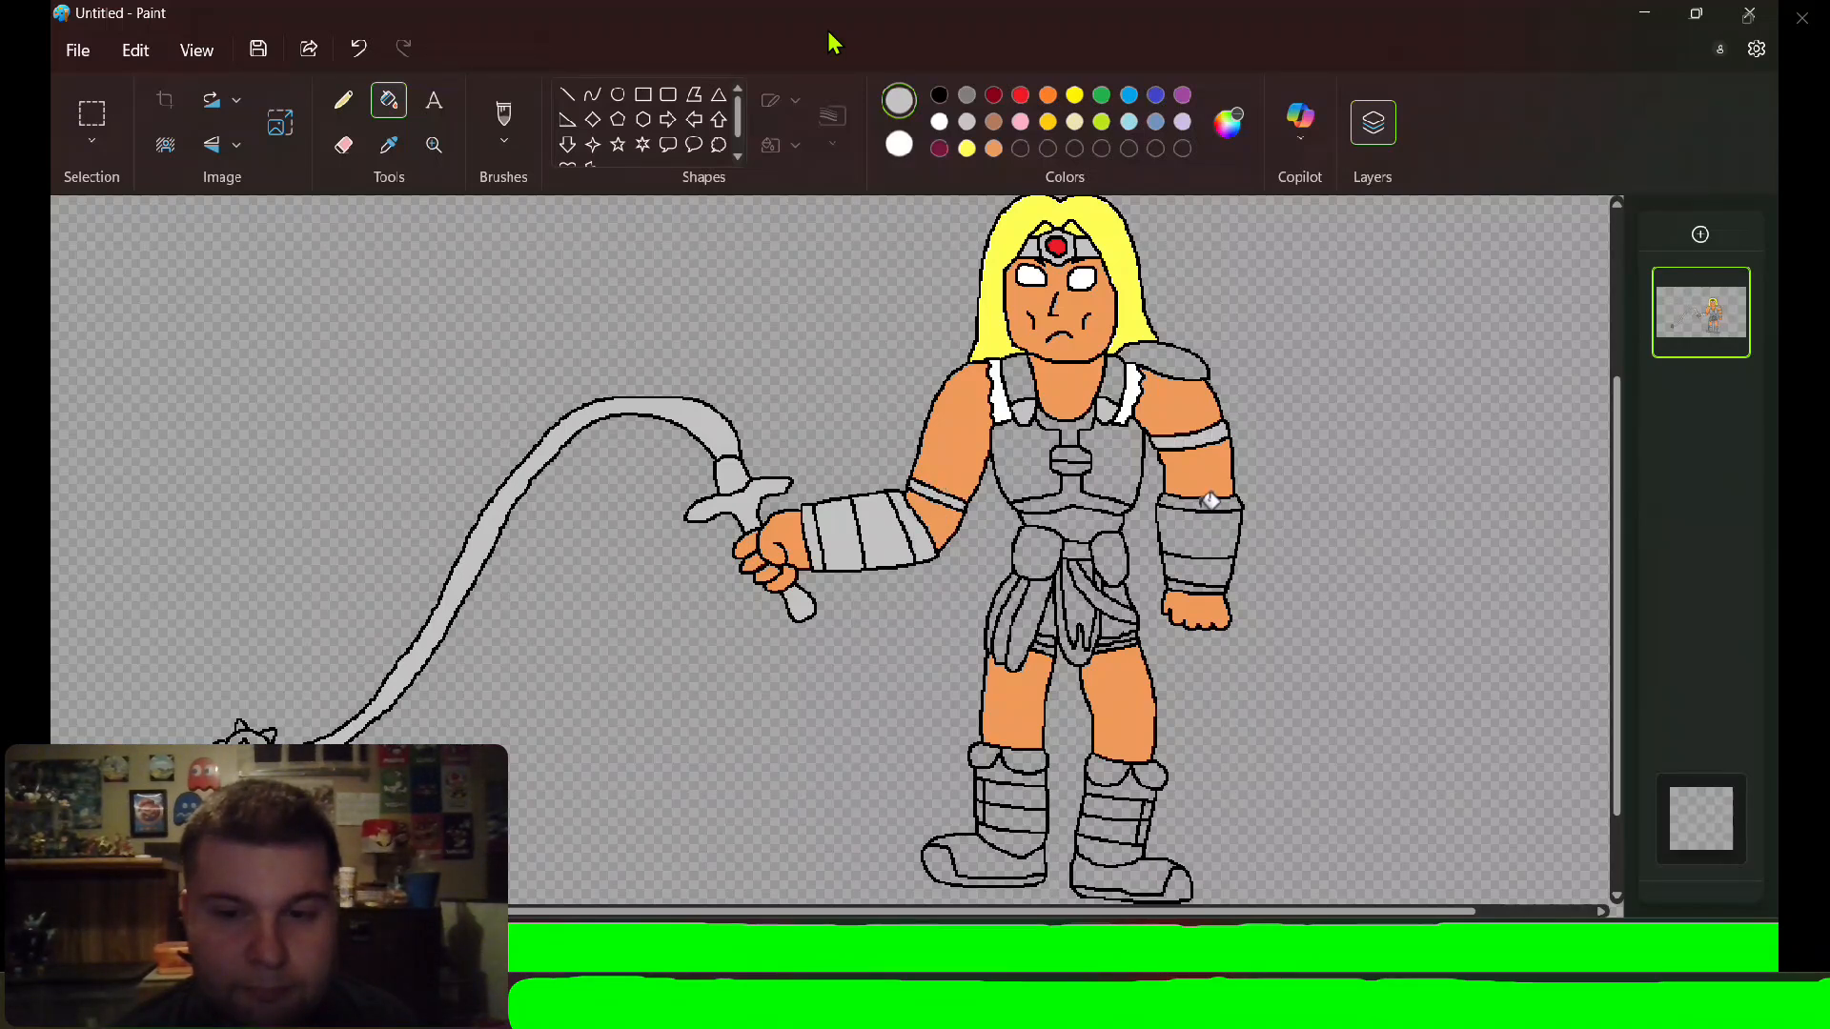
click(1210, 503)
click(1213, 532)
click(1209, 567)
click(1200, 587)
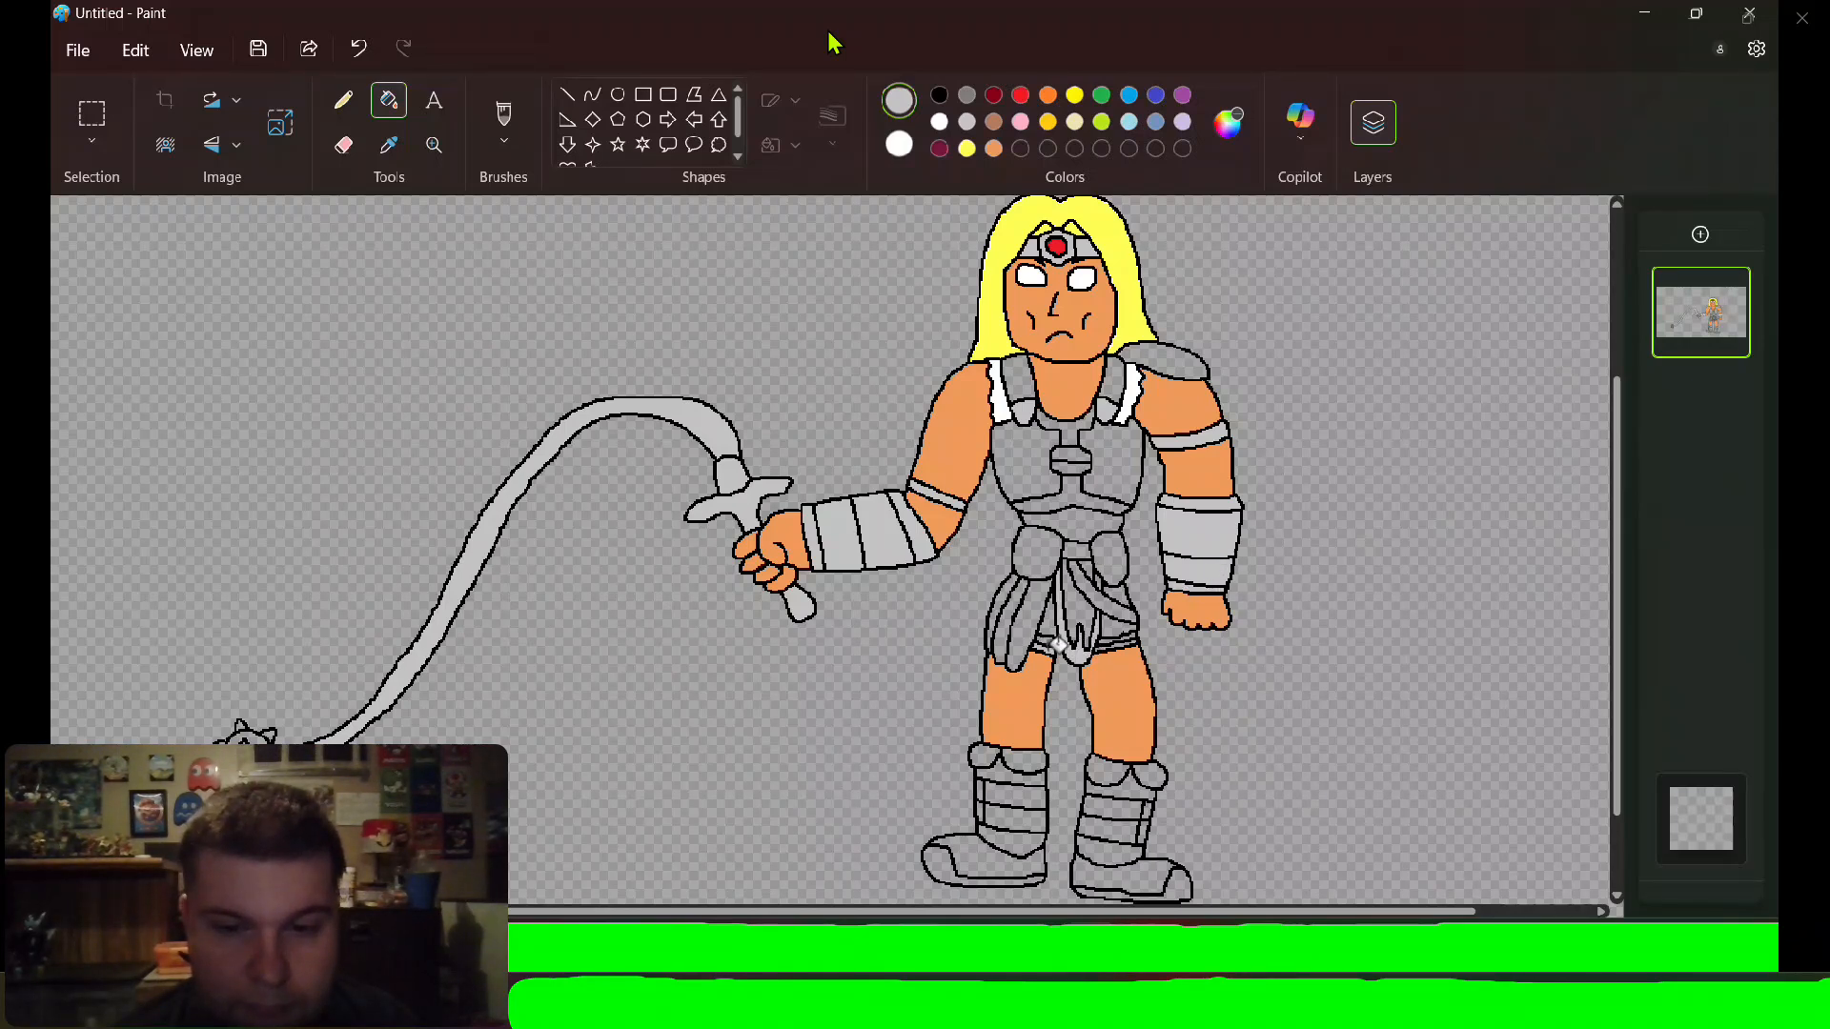
click(1131, 637)
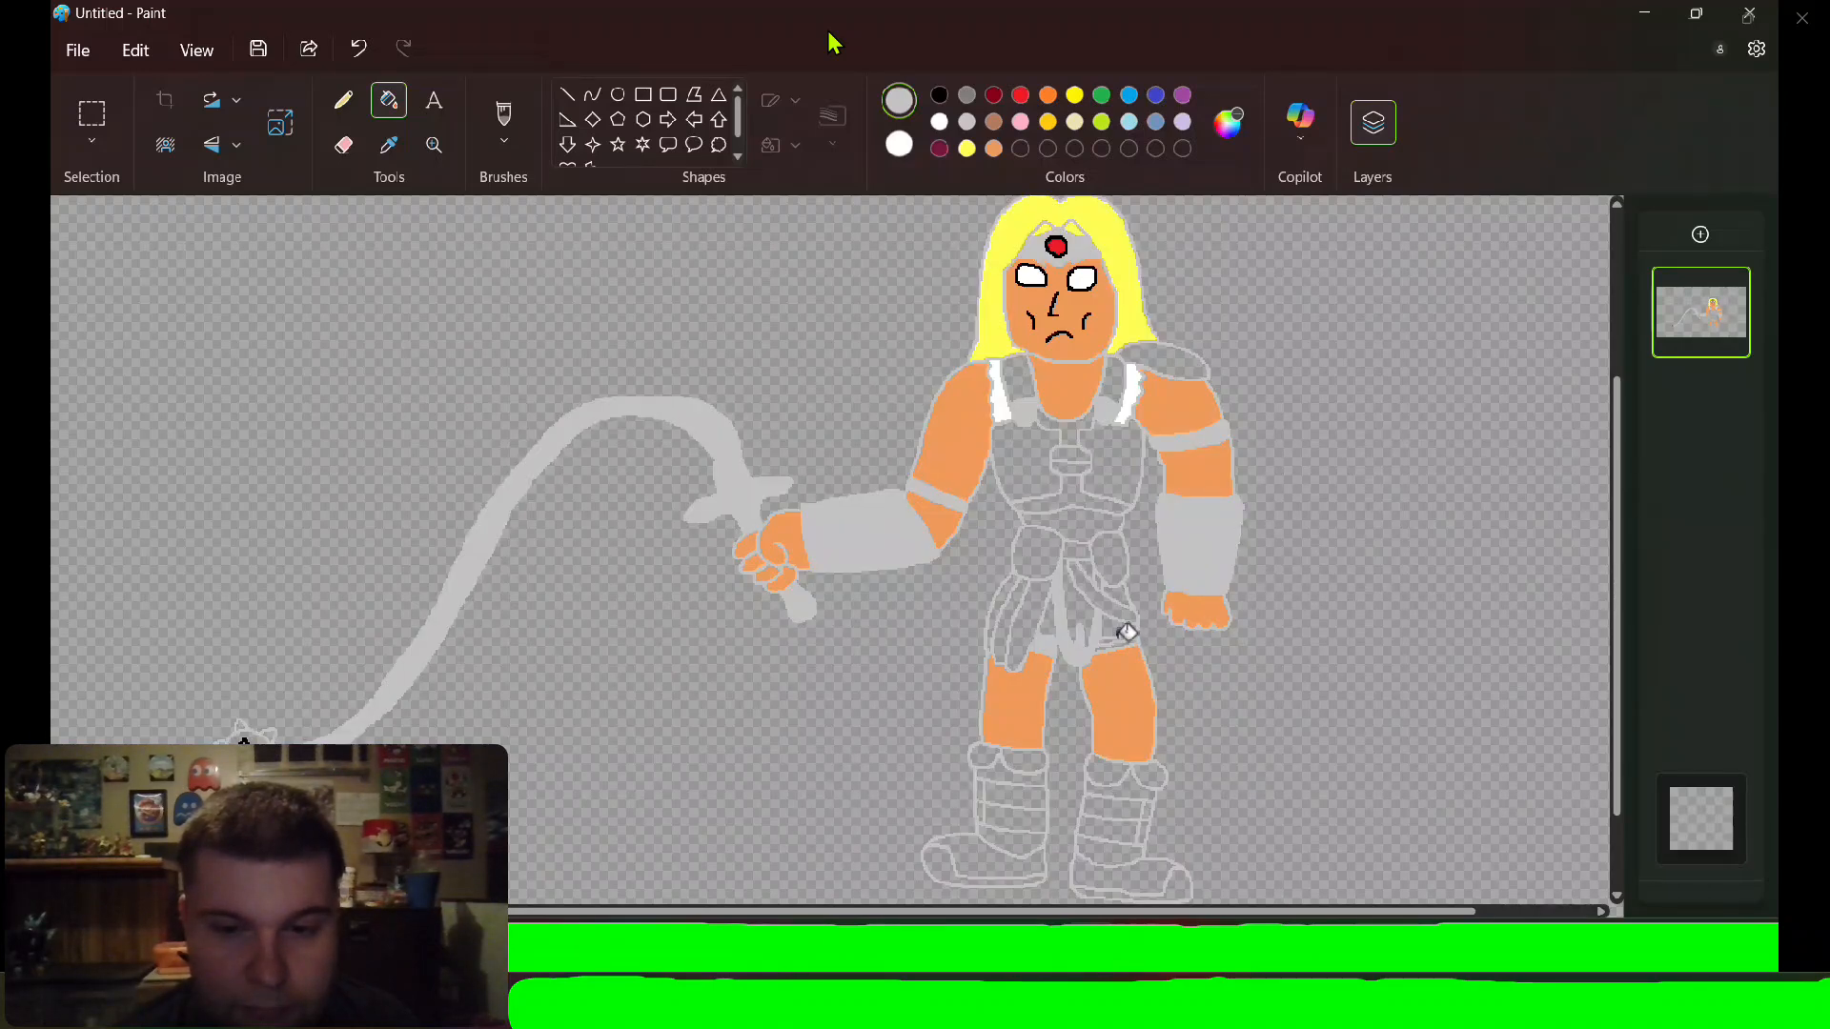
key(ctrl+z)
key(ctrl+y)
key(ctrl+z)
Fill the skirt's hem and the boots' soles and side strips with light gray, and try the same on the weapon's spiked ball.
click(1113, 644)
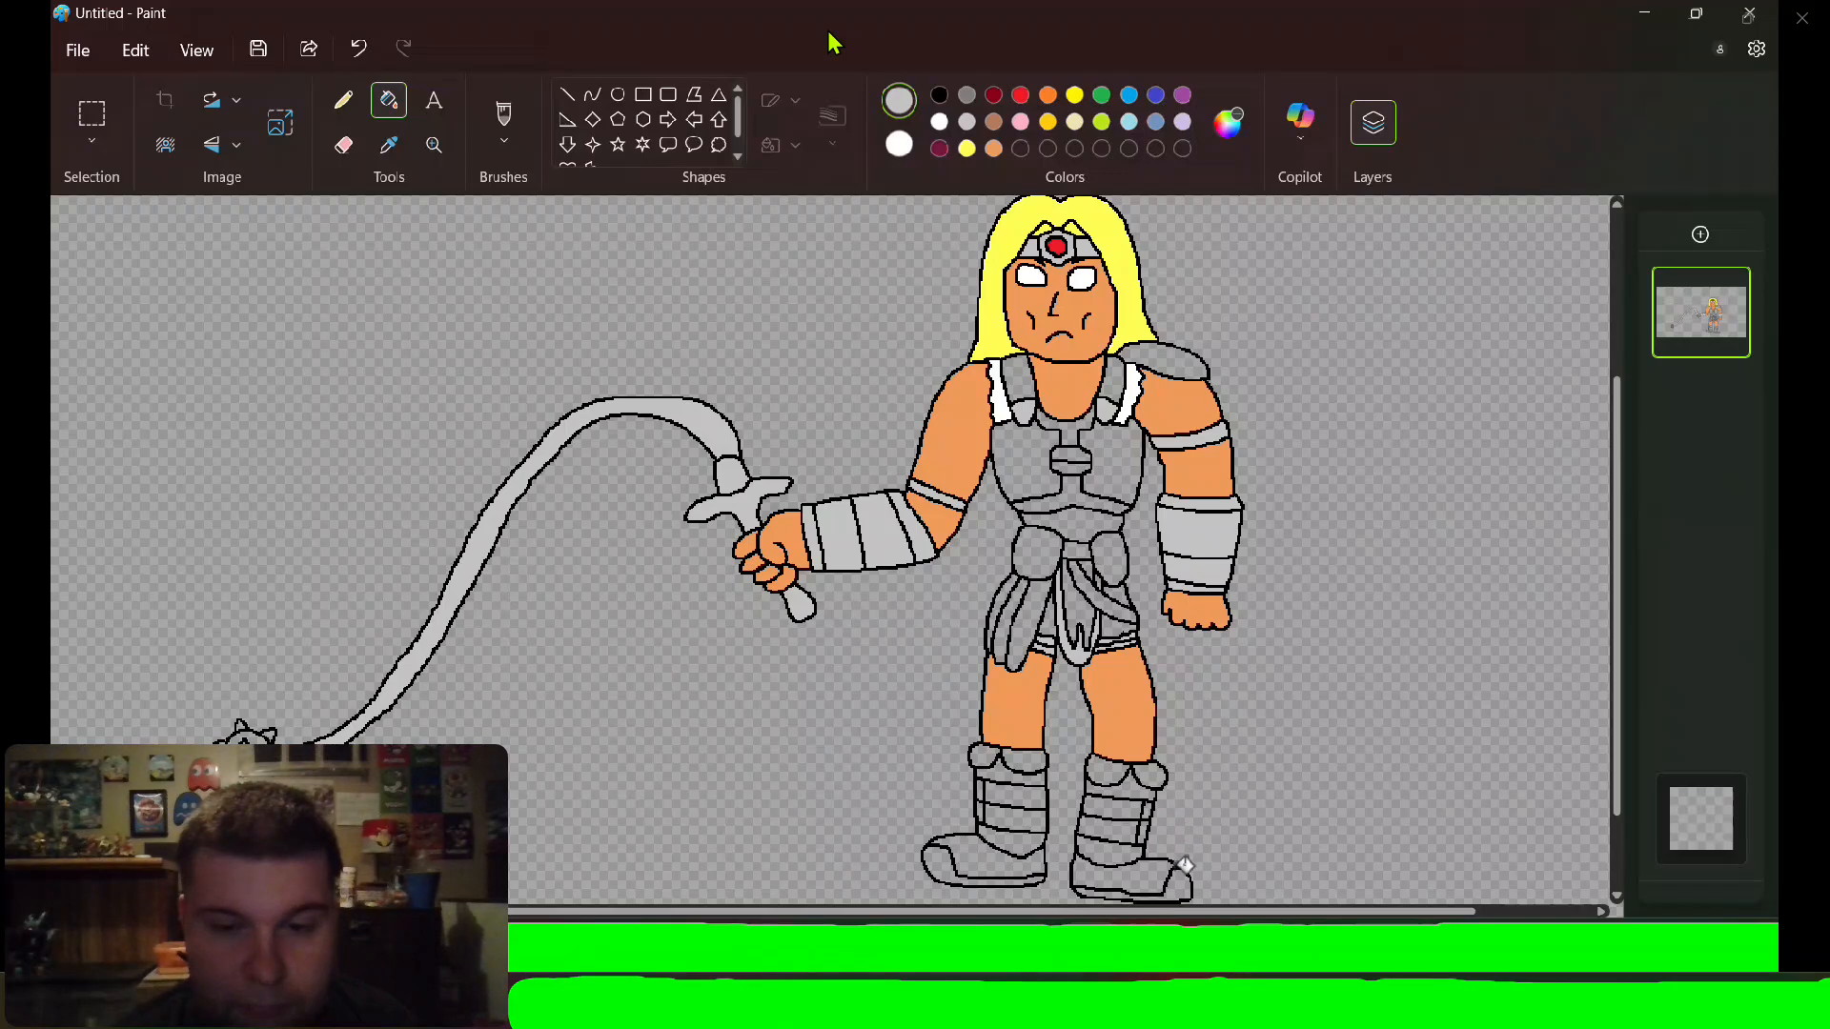
click(941, 856)
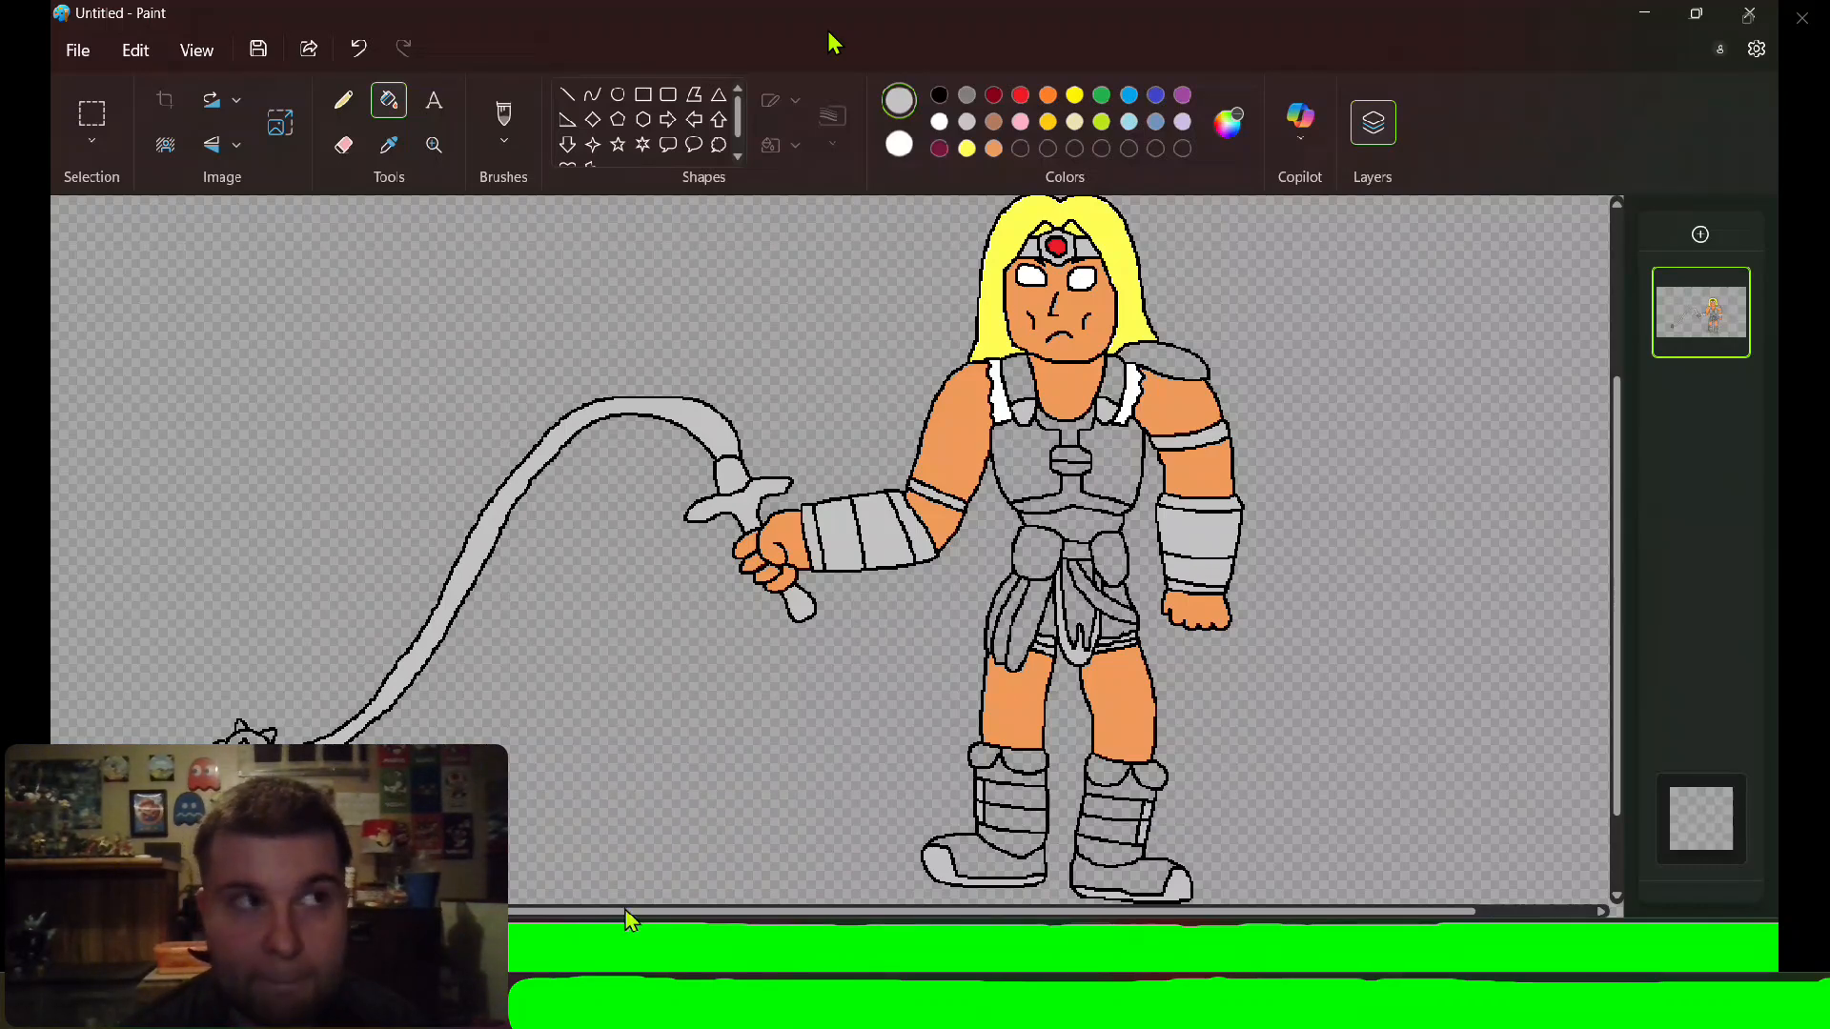
scroll(1153, 826, left, 3)
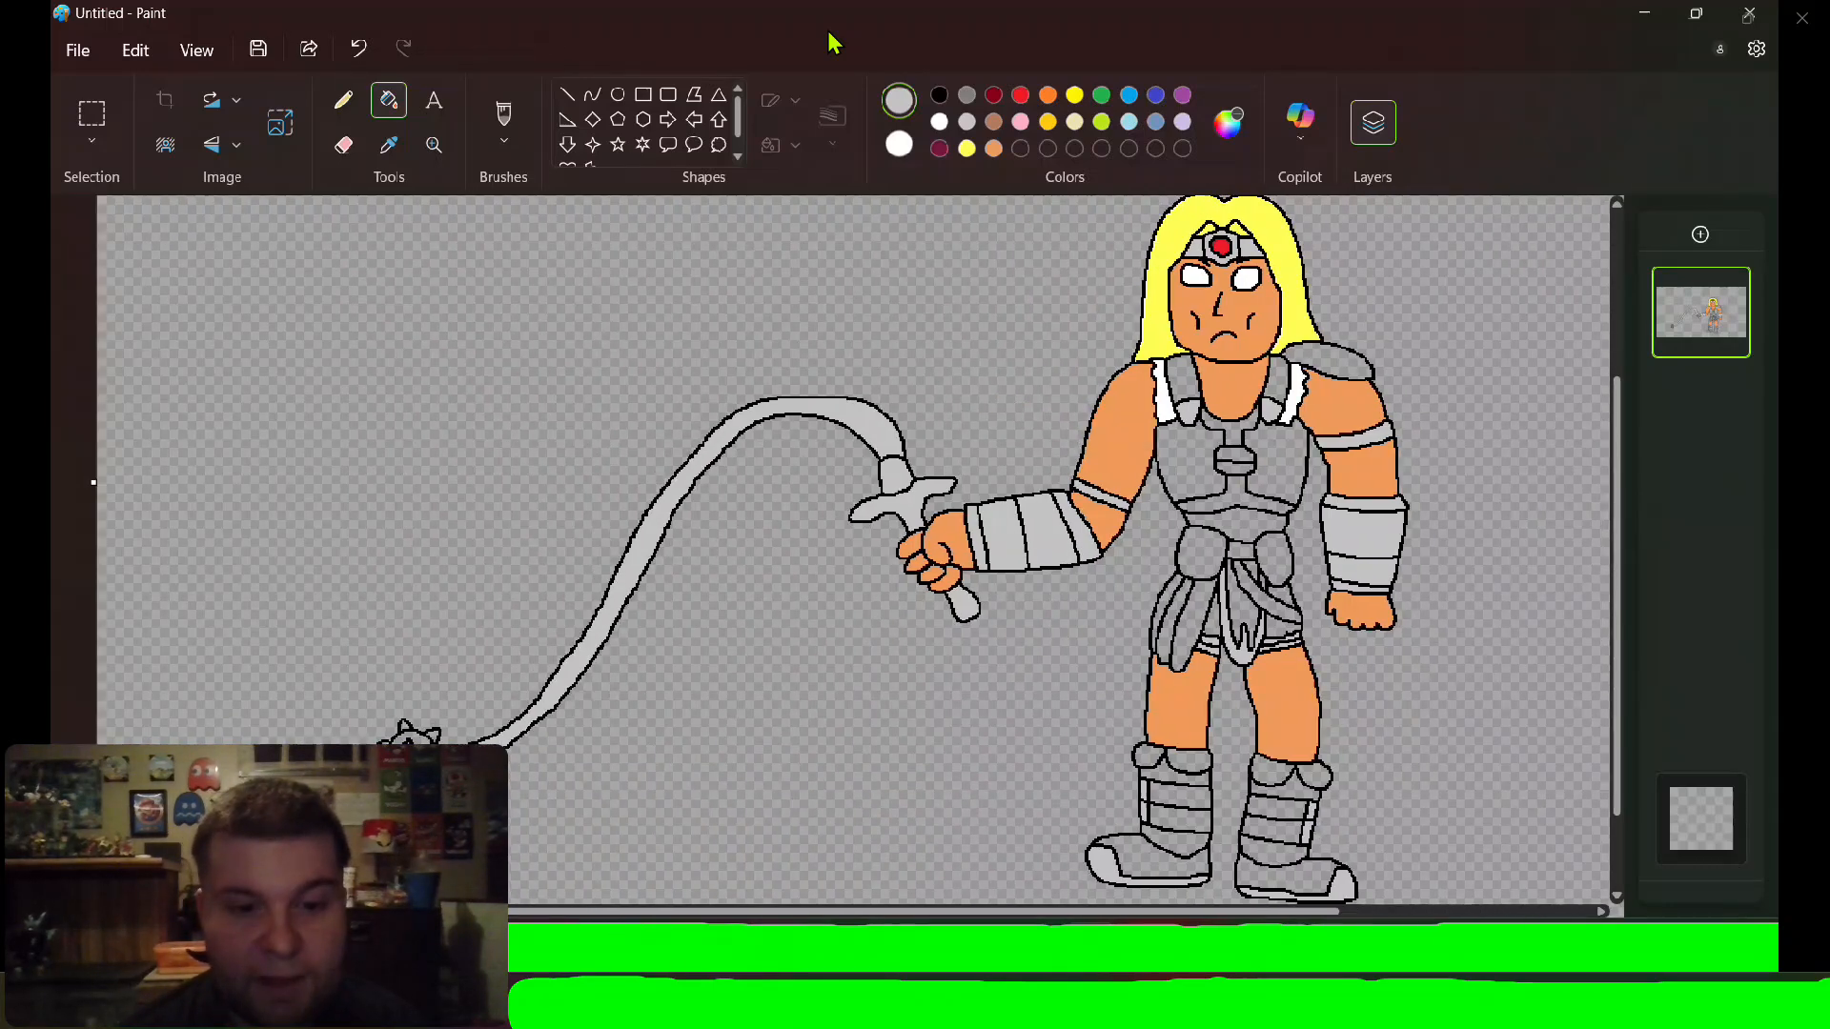
click(416, 724)
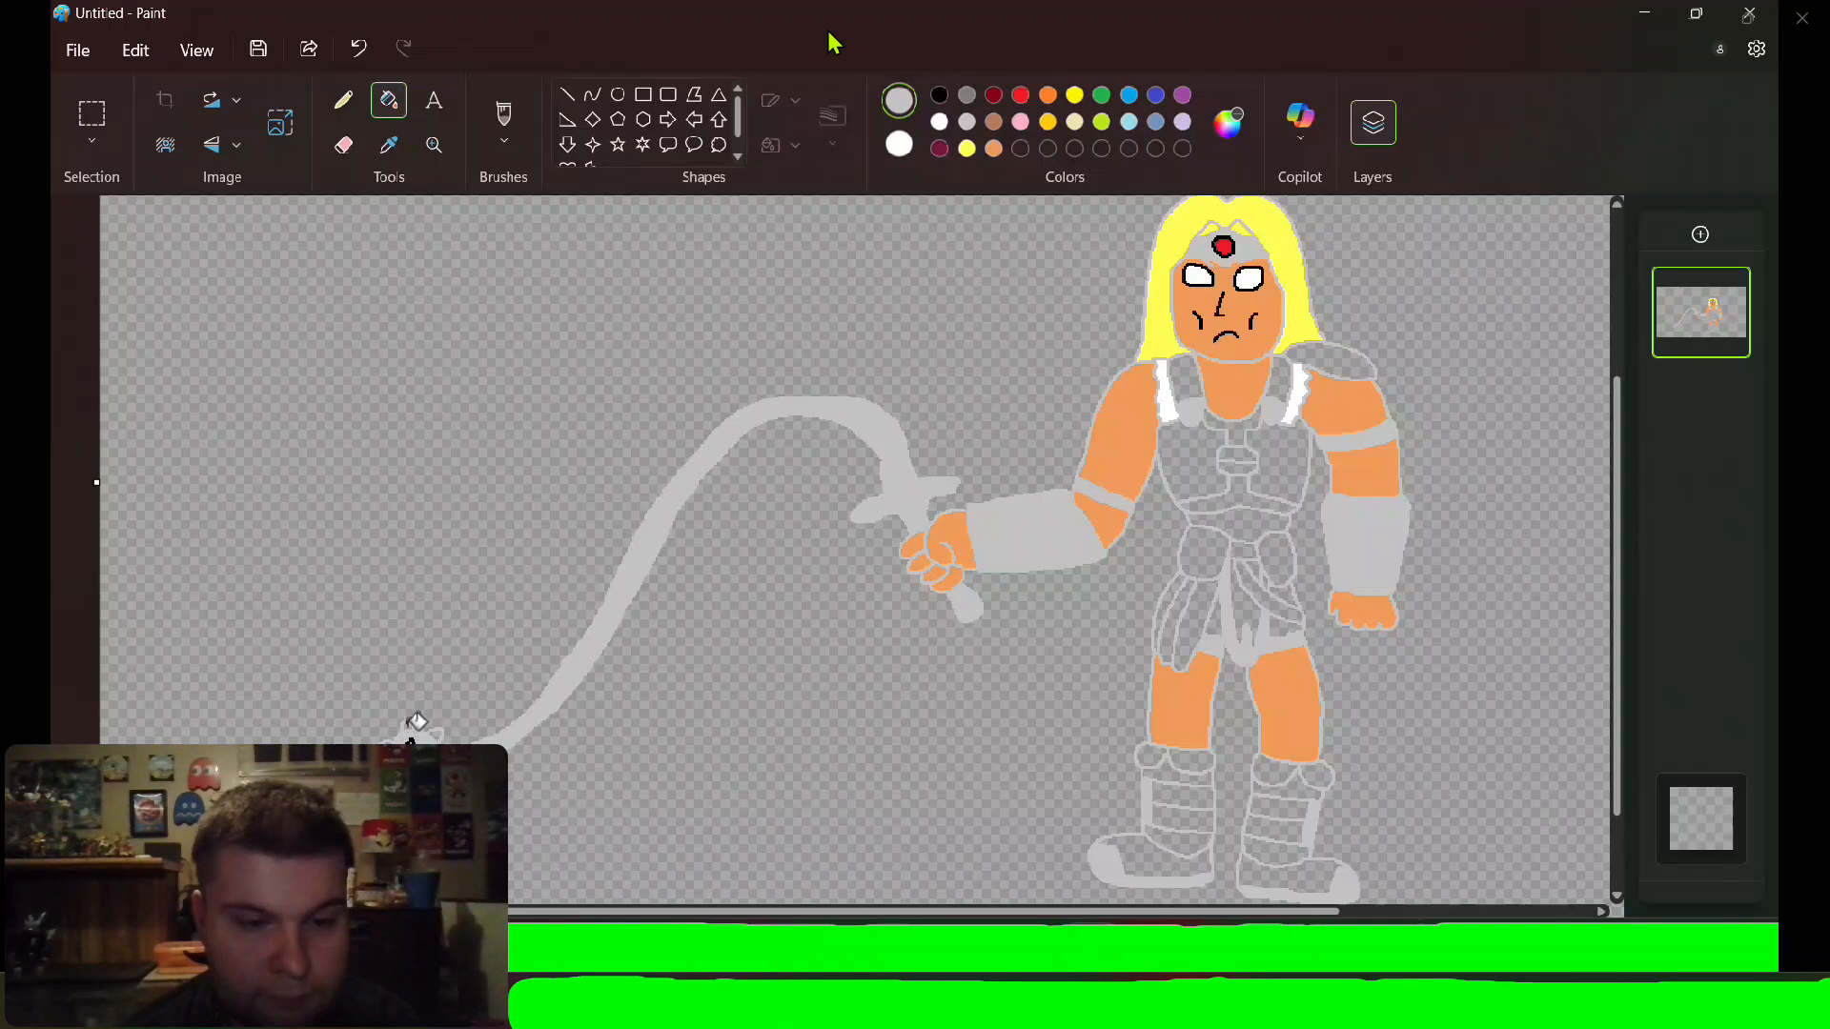
key(ctrl+z)
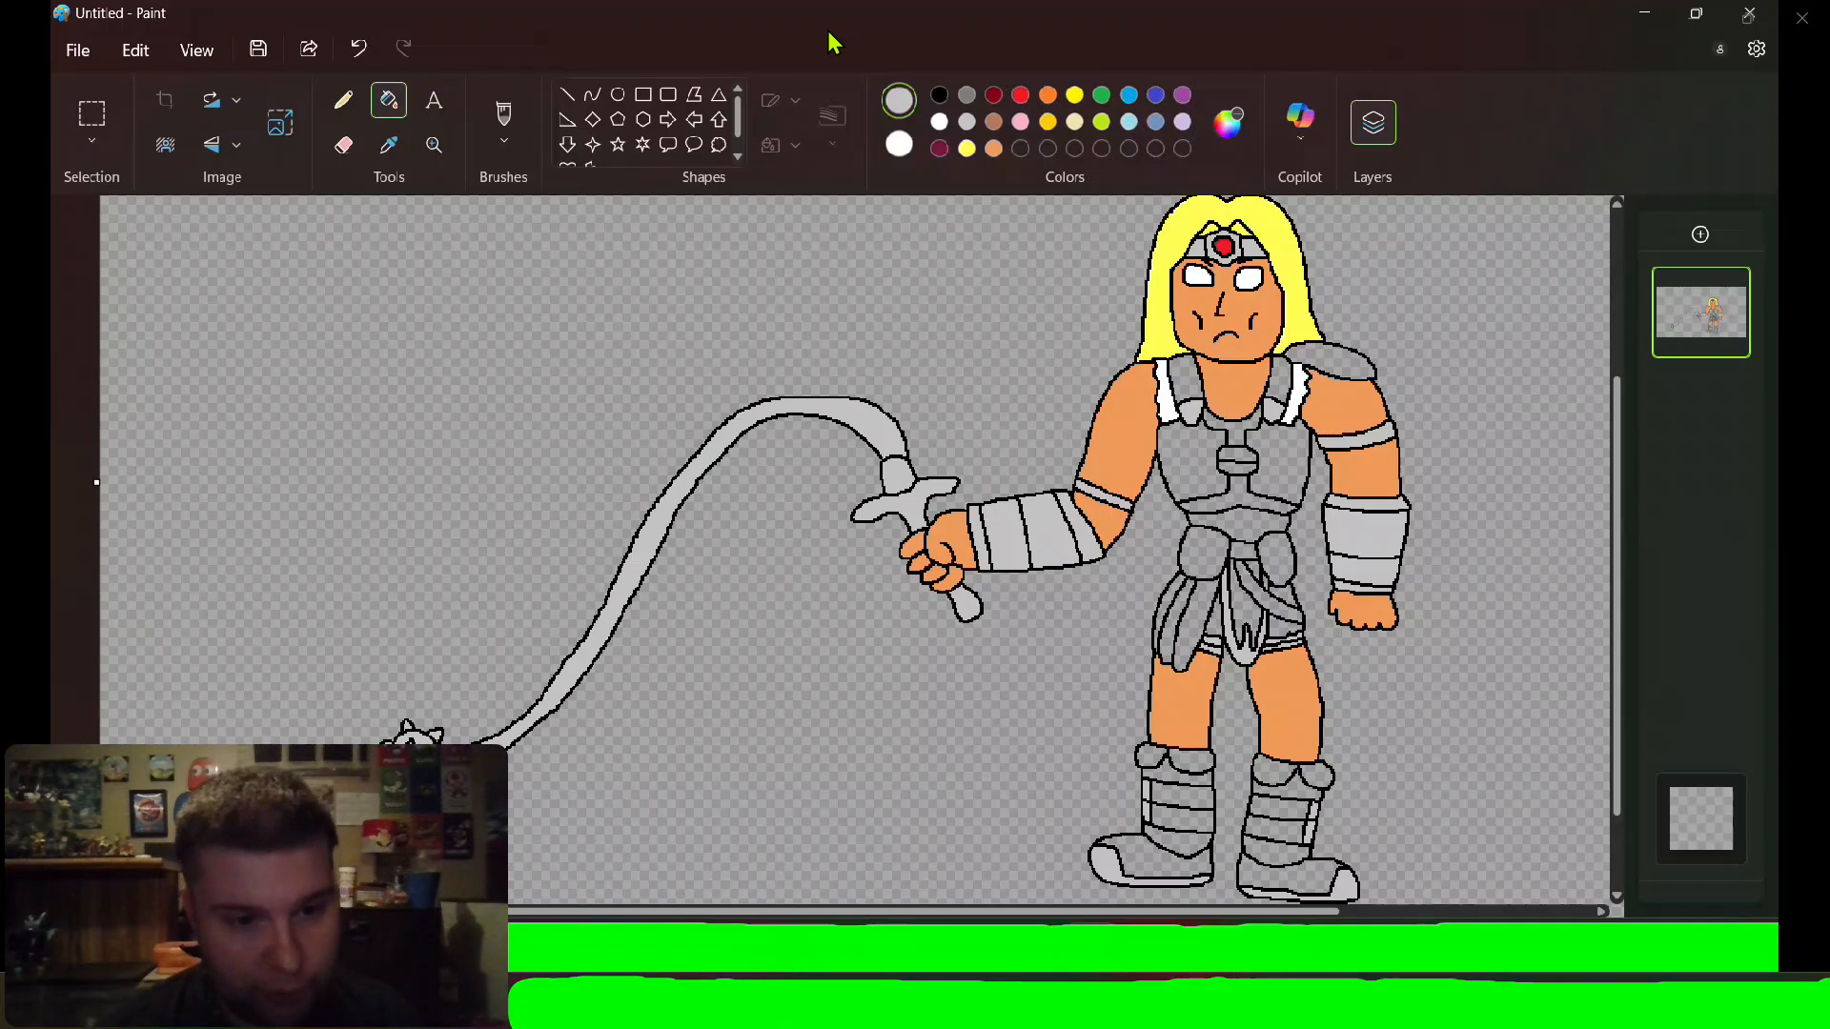
Fill the waist sash with dark maroon, and the chest's centre trim, hip pouches and hanging side straps with brown.
click(939, 149)
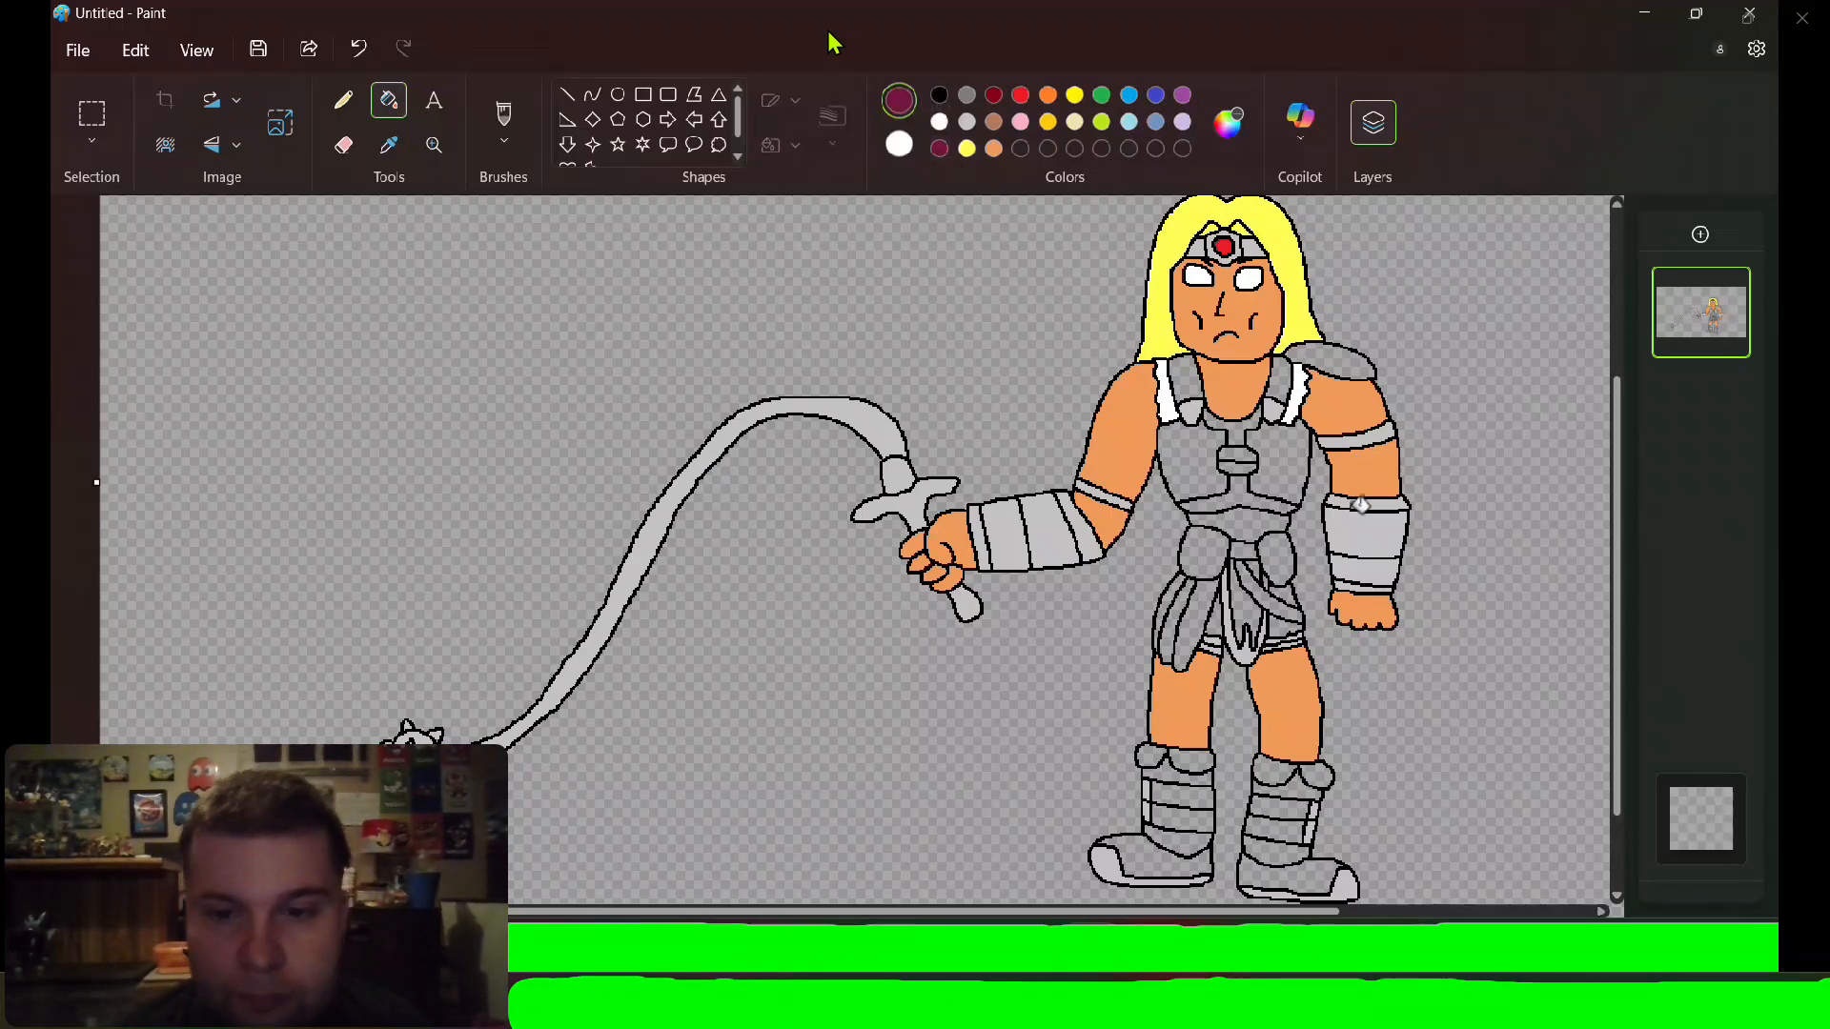
click(1252, 525)
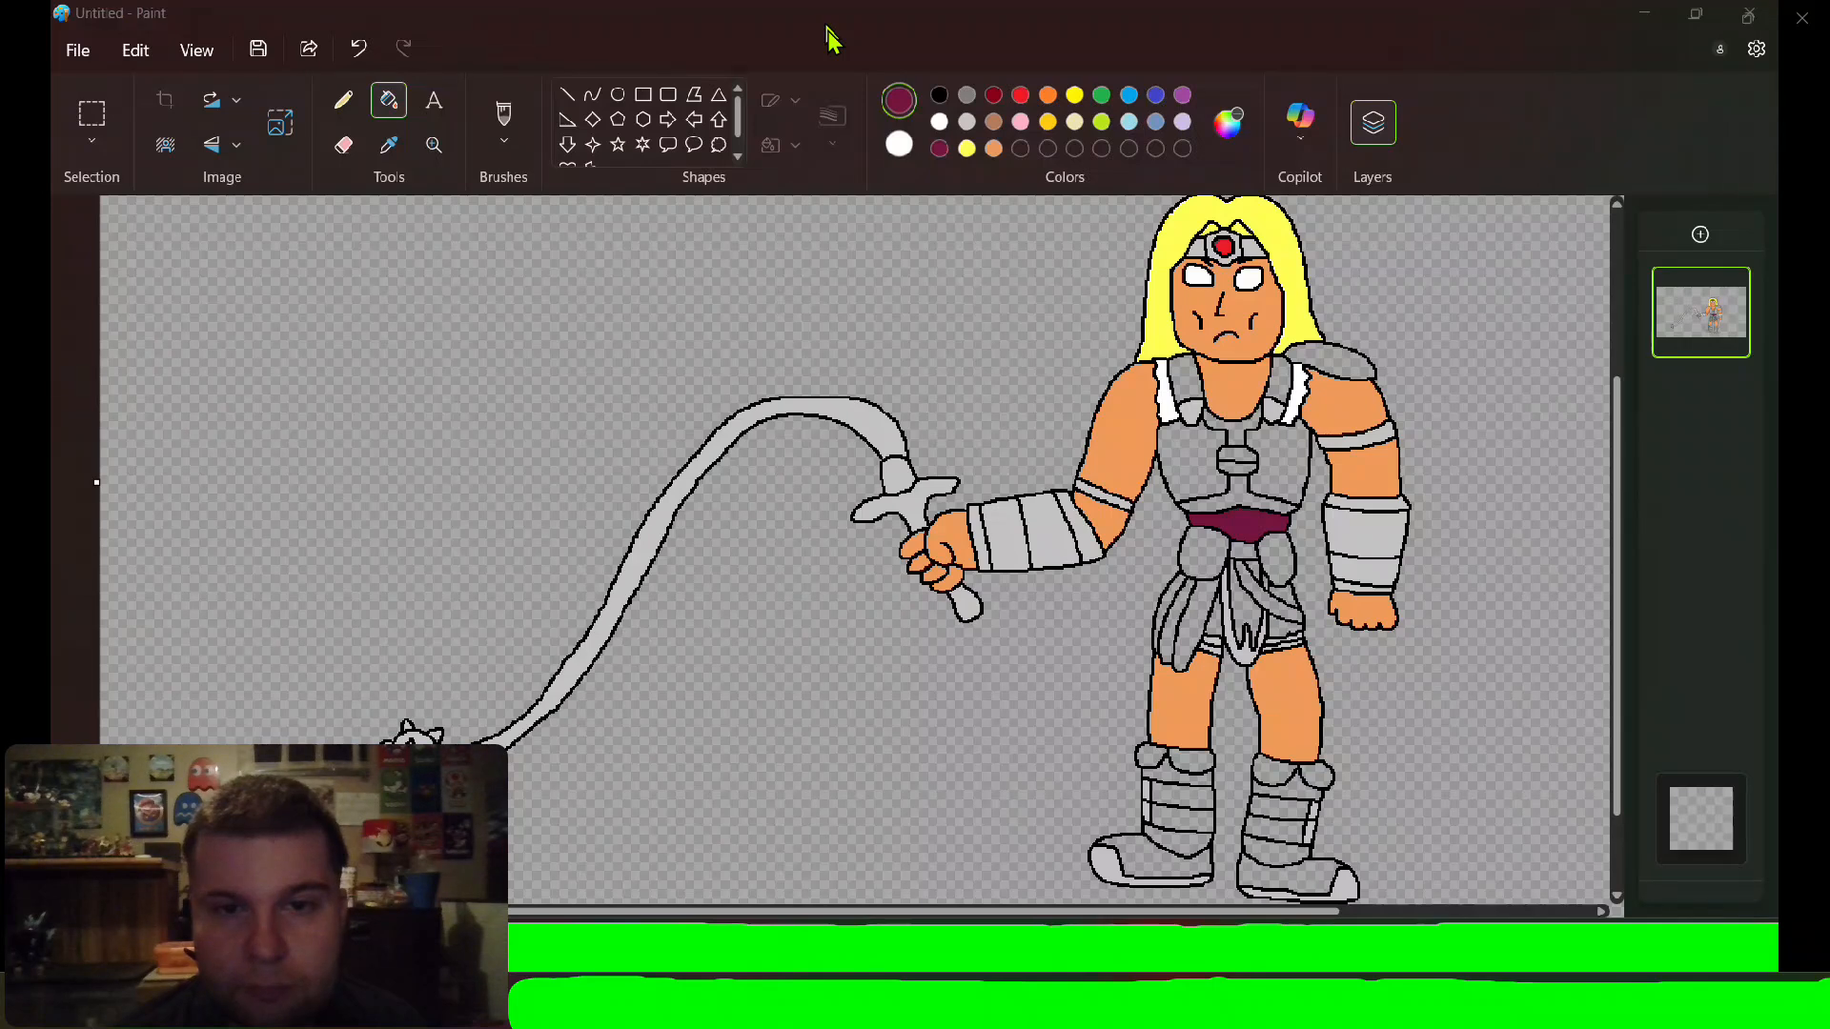
click(1251, 494)
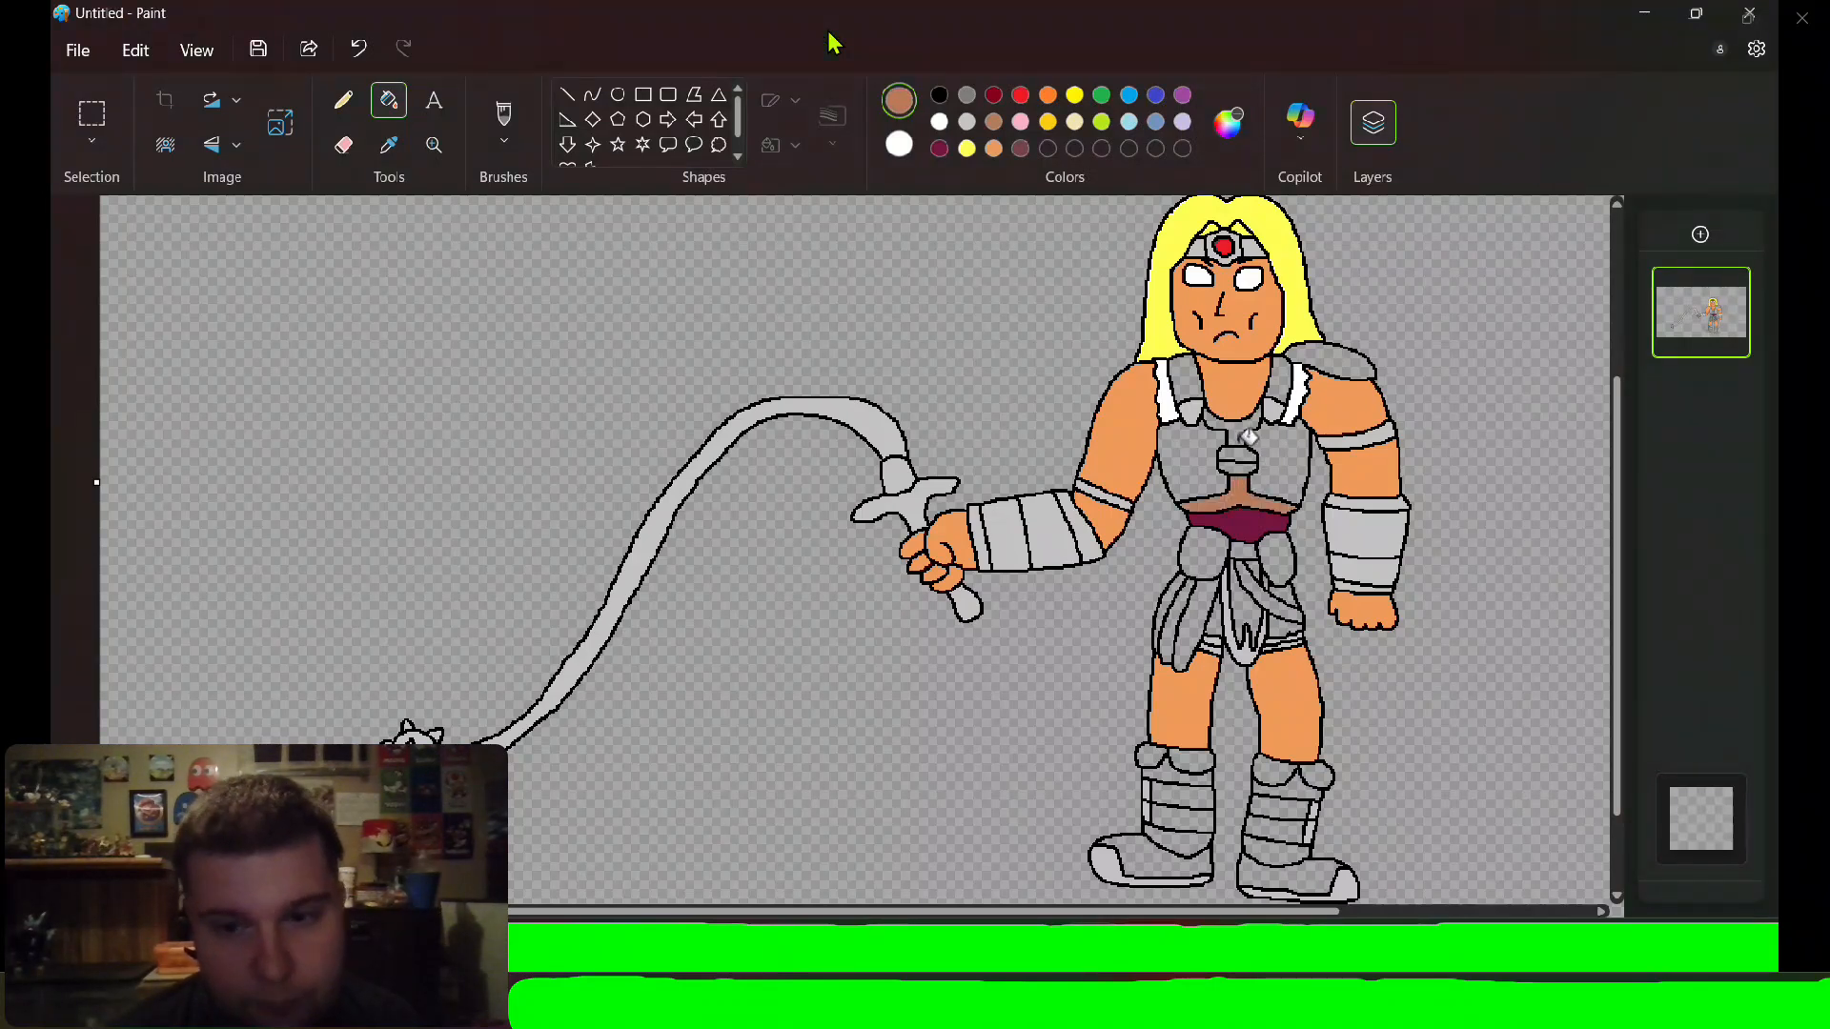
click(1216, 551)
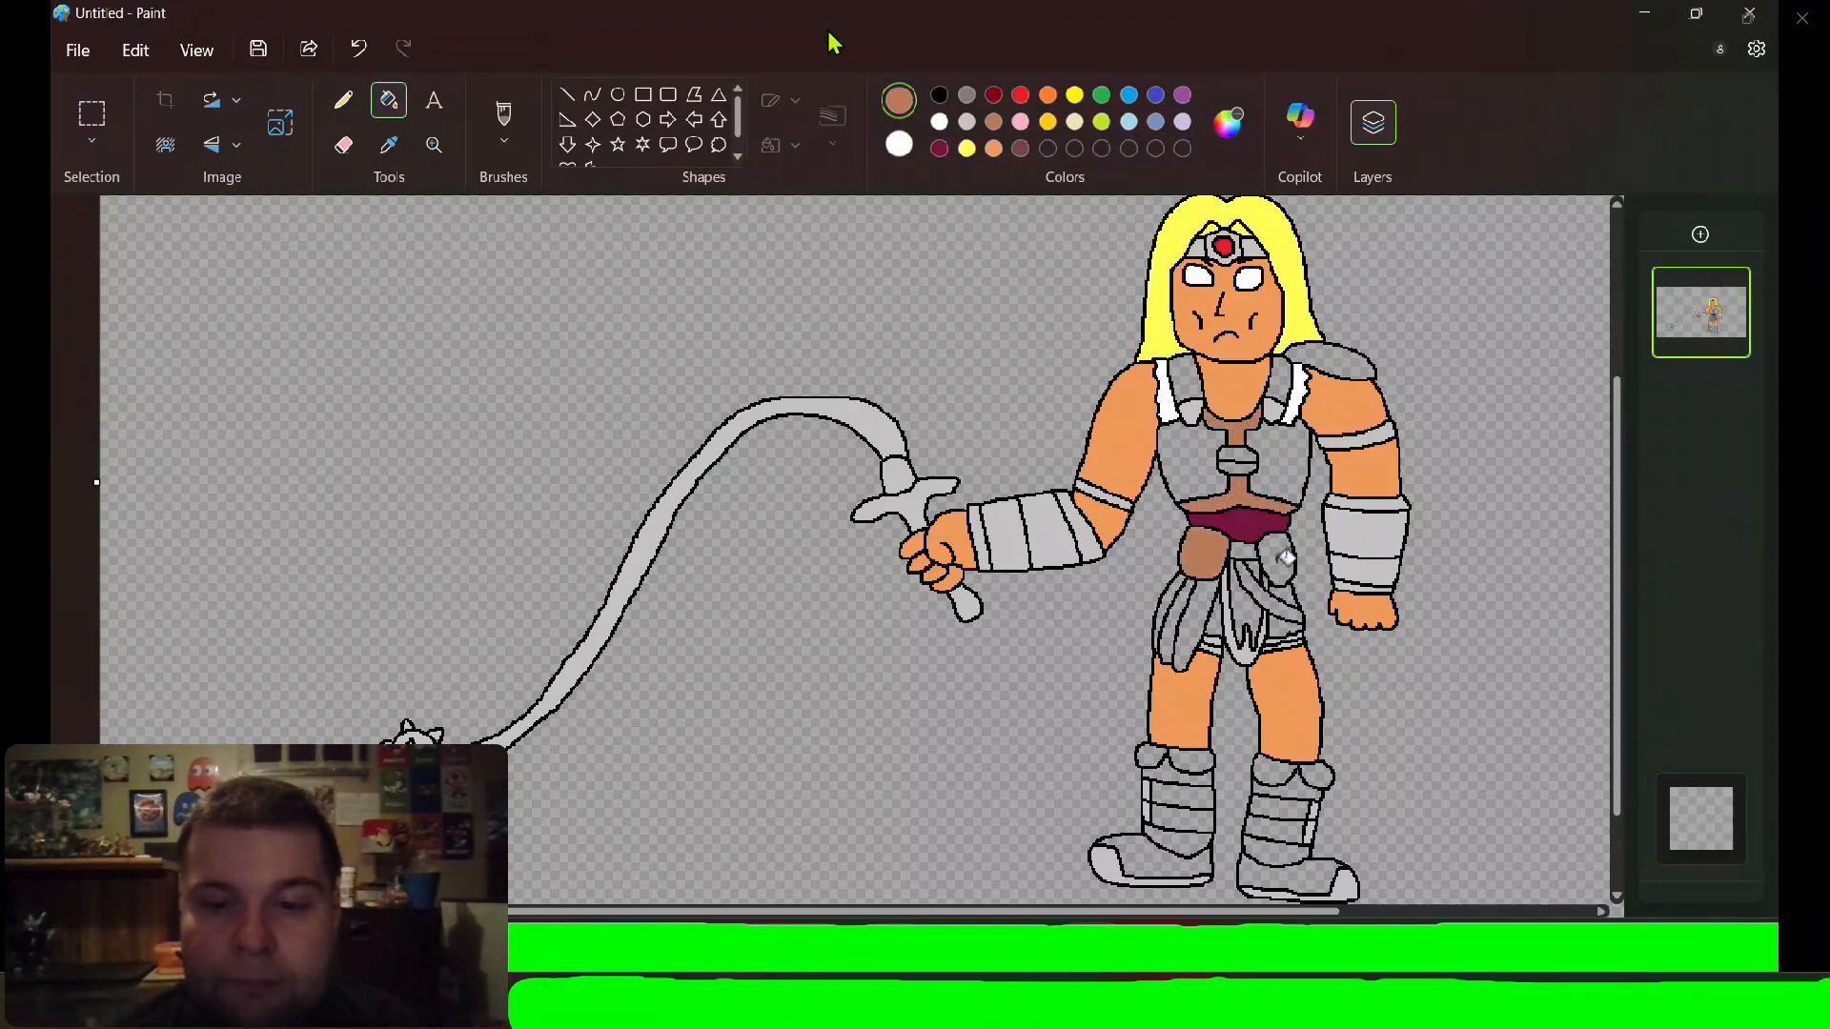
click(1287, 557)
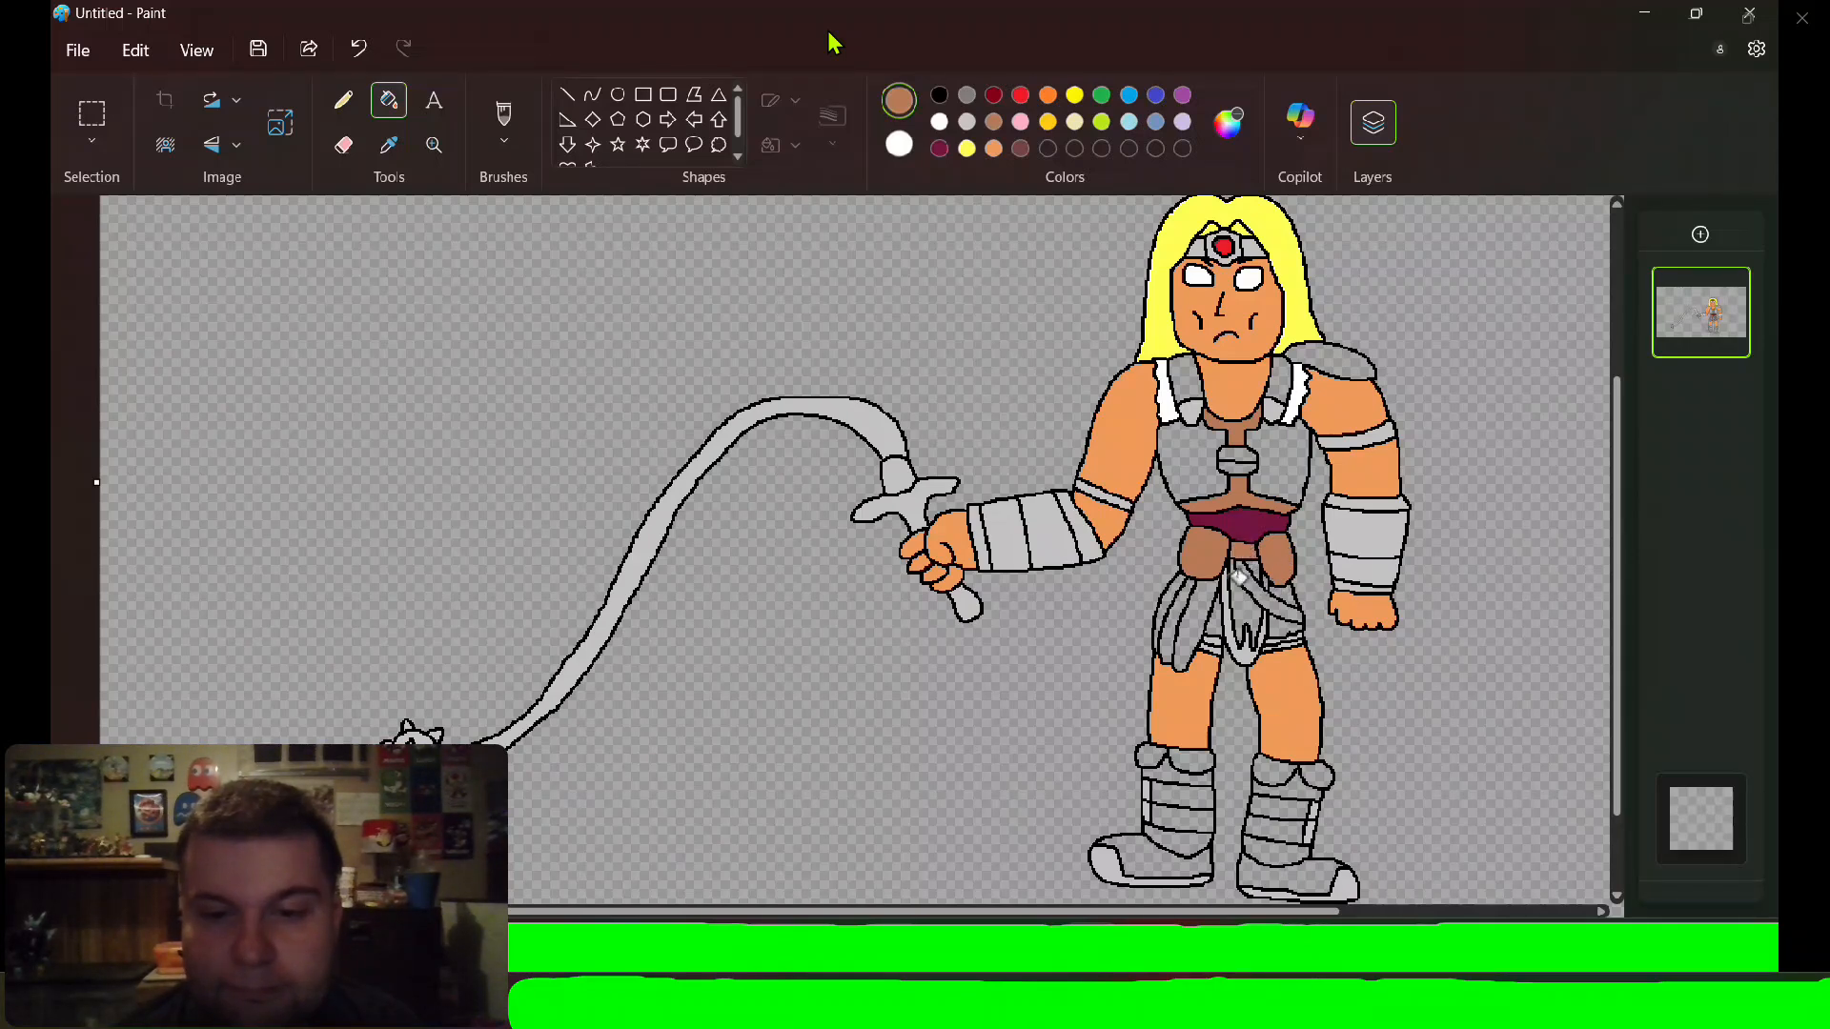
click(1189, 614)
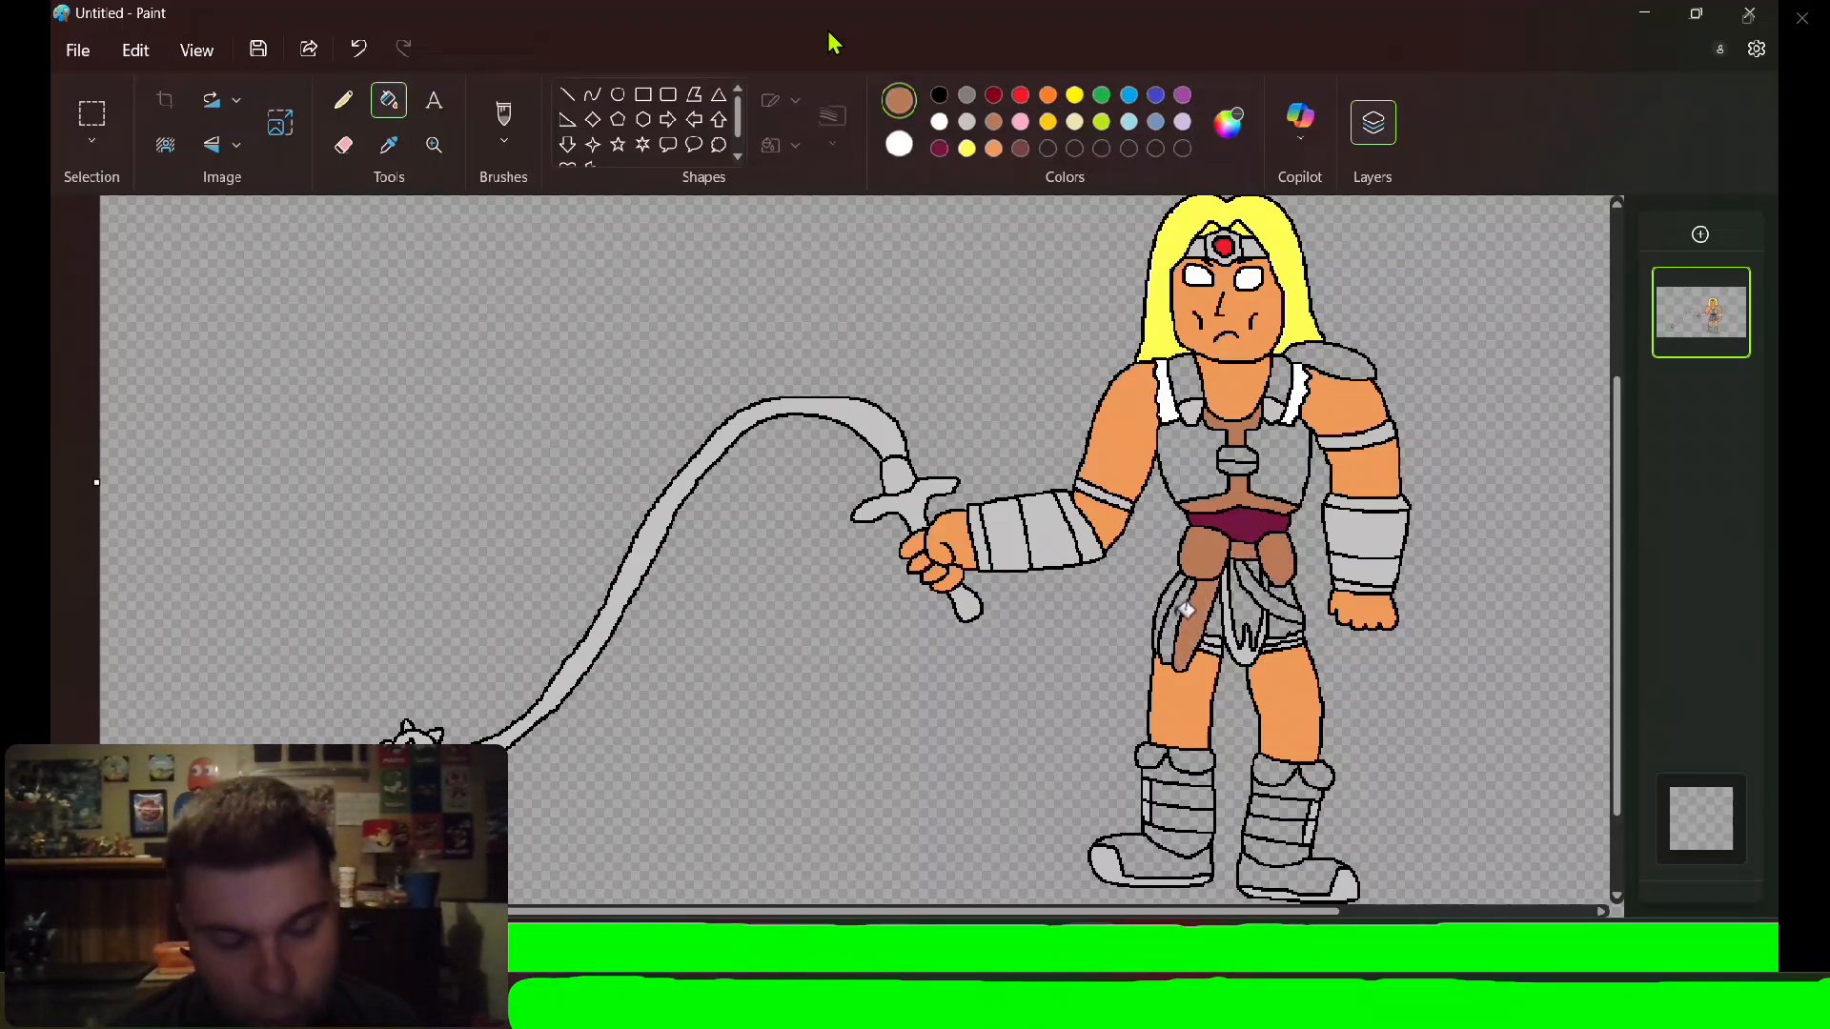
click(1182, 593)
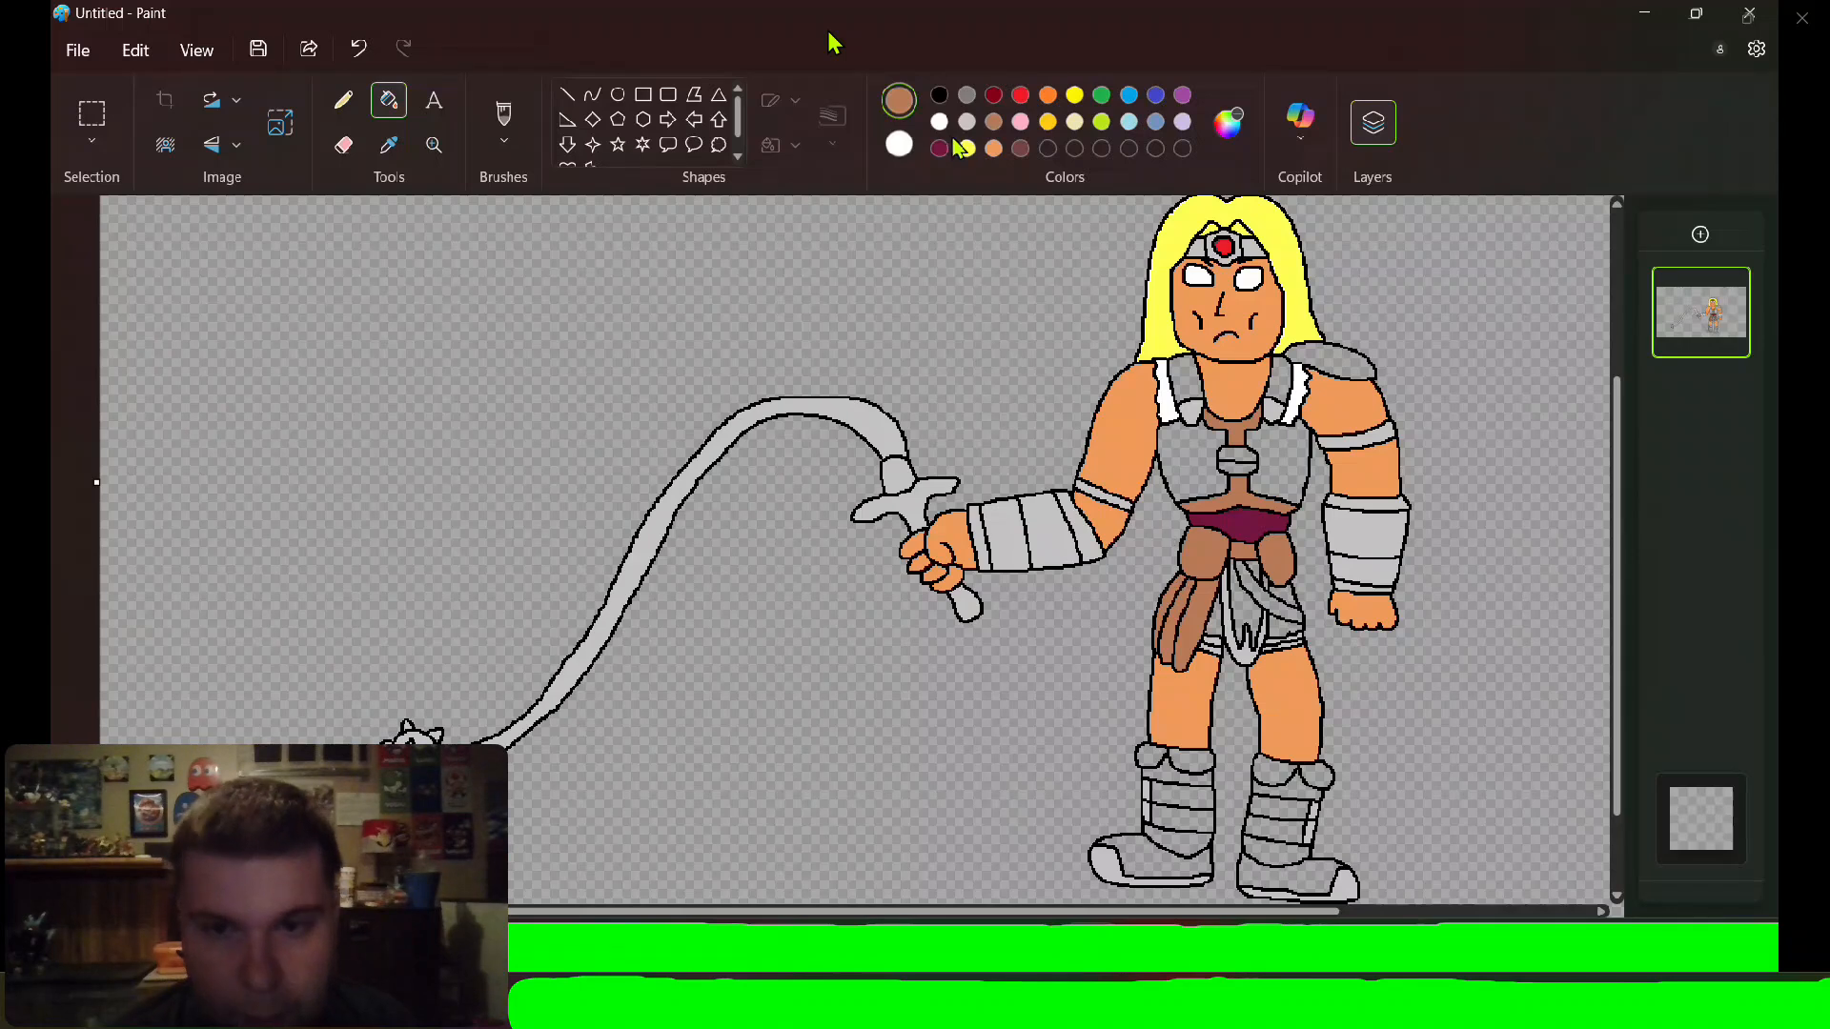
Fill the shoulder pad, both shoulder straps, the chest plates and the centre buckle with dark reddish brown.
click(1020, 148)
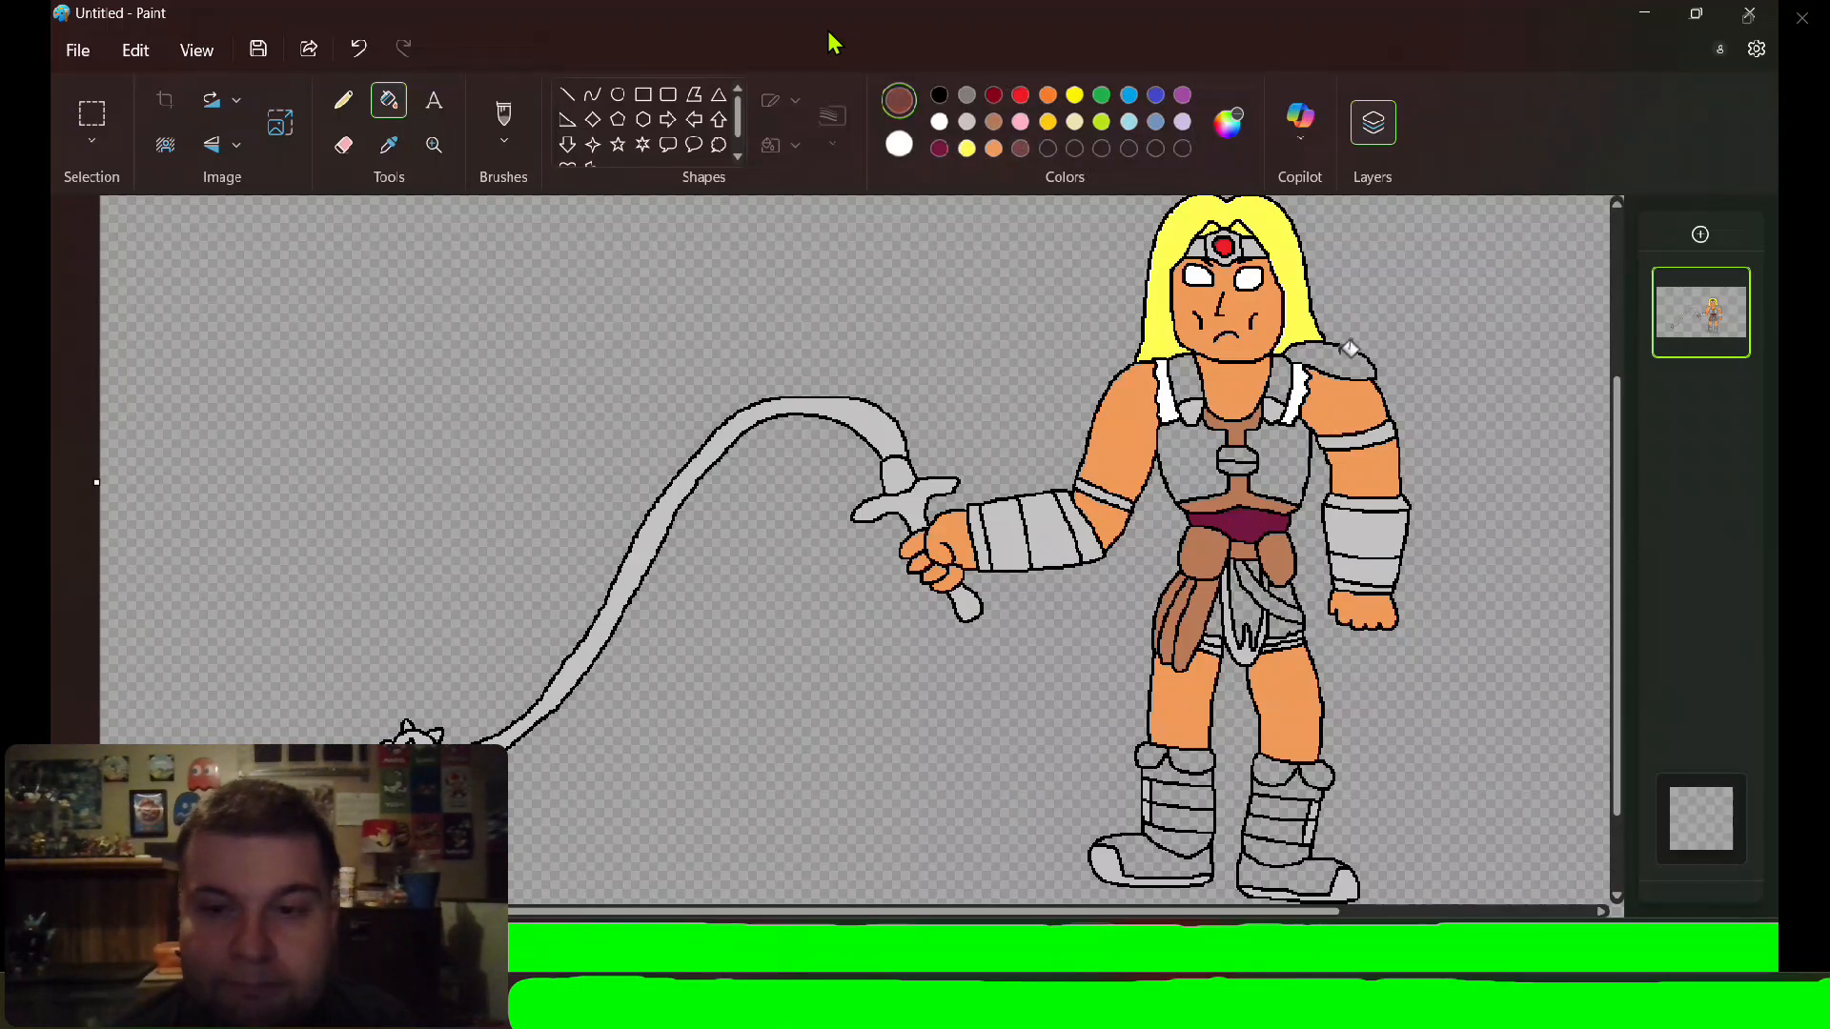
click(1350, 349)
click(1285, 381)
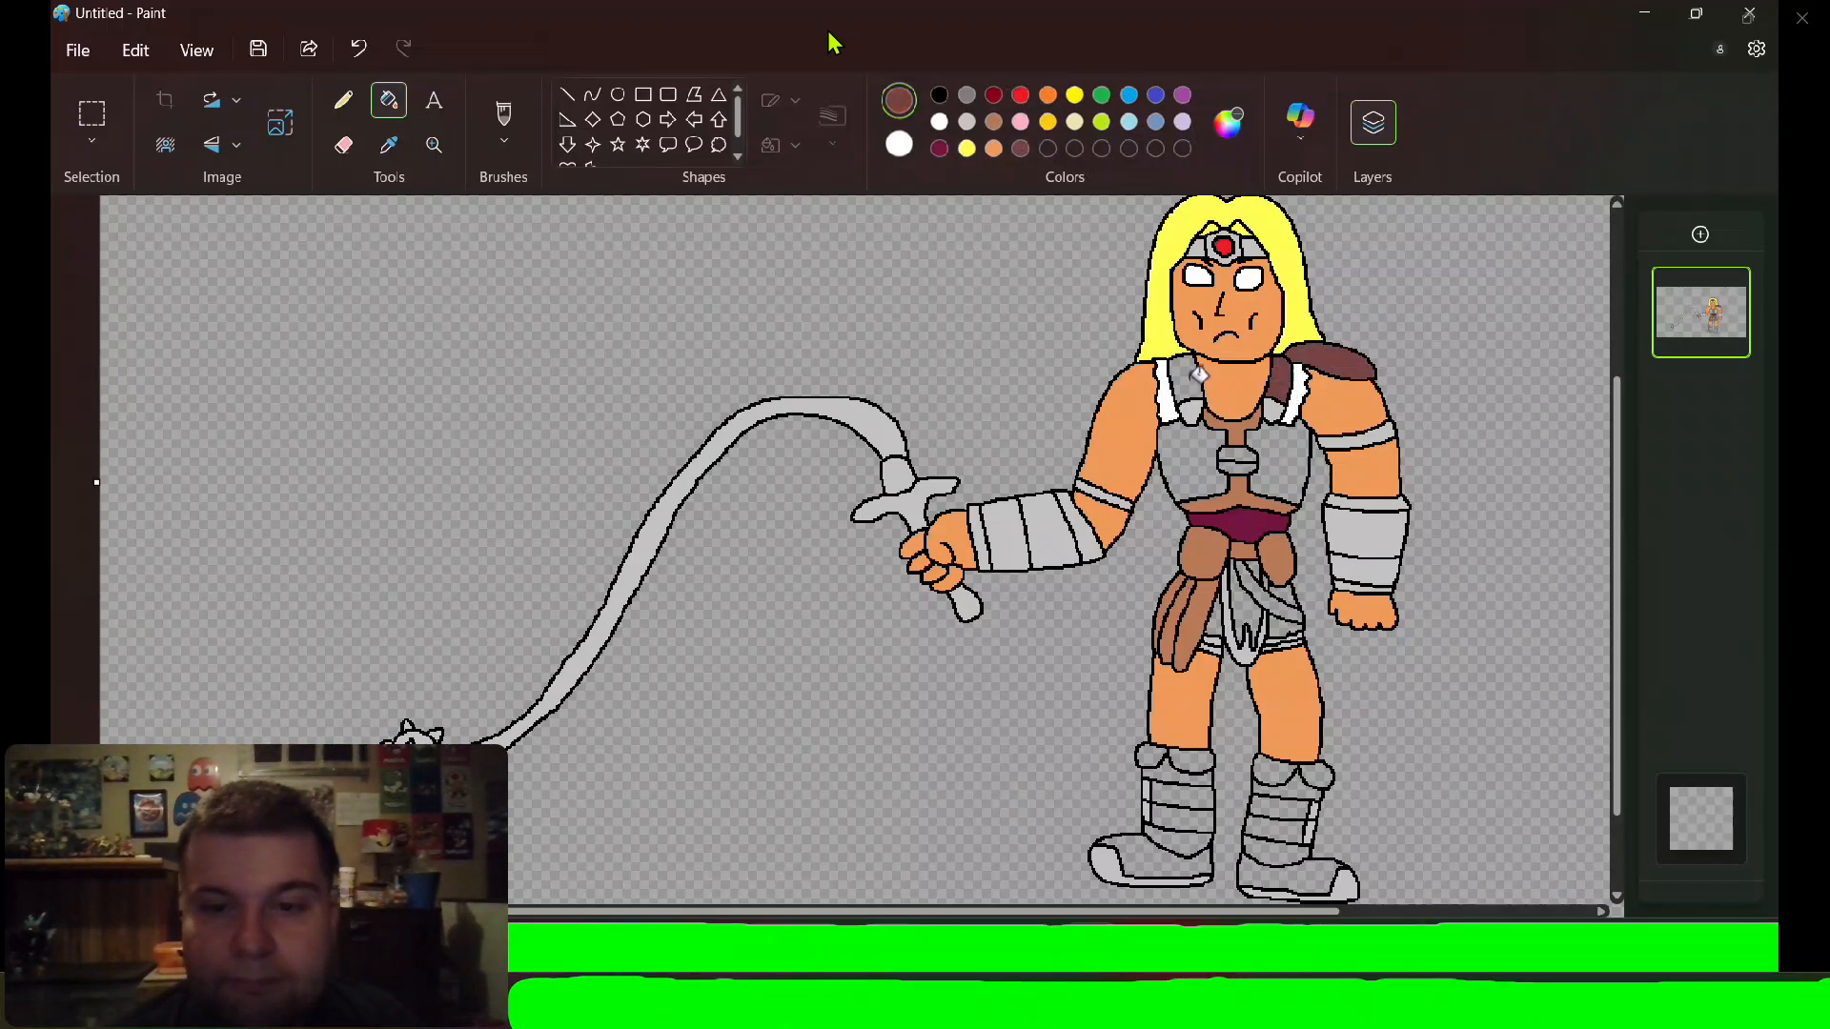
click(1194, 381)
click(1227, 443)
click(1289, 450)
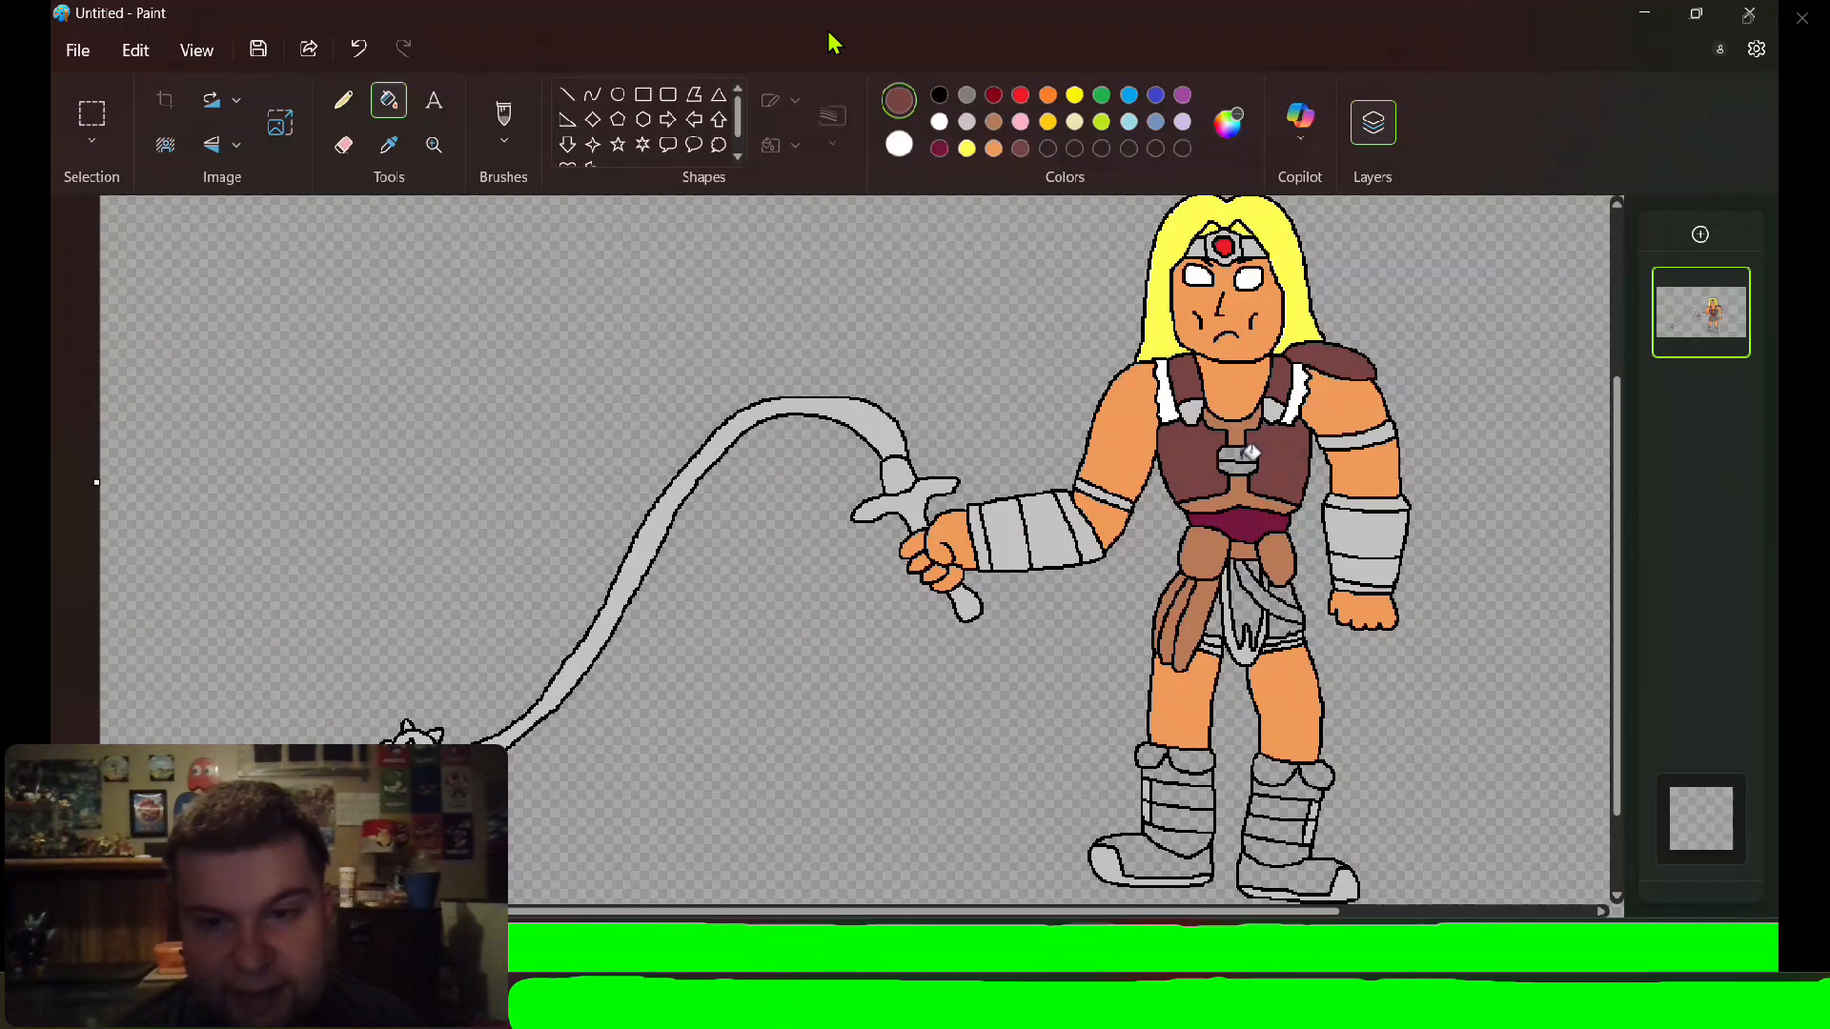
click(1241, 465)
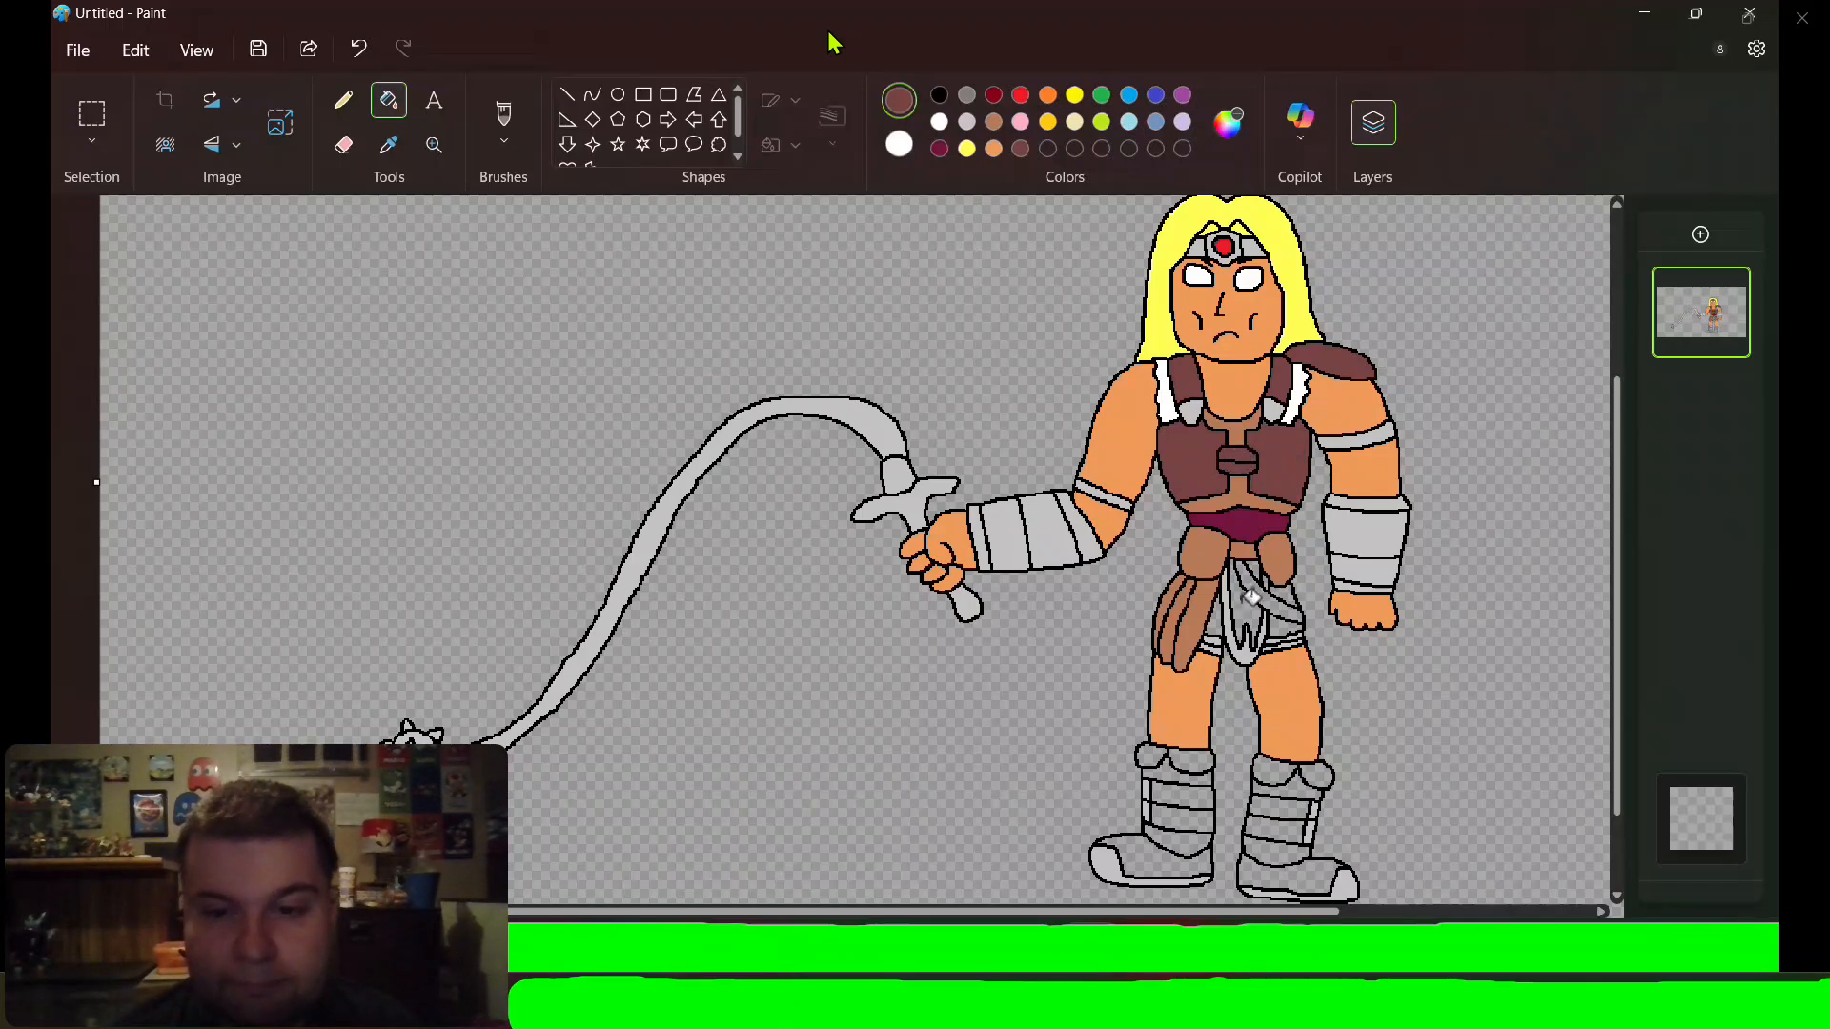
Fill the skirt's centre and side panels with dark reddish brown.
click(1247, 596)
click(1282, 586)
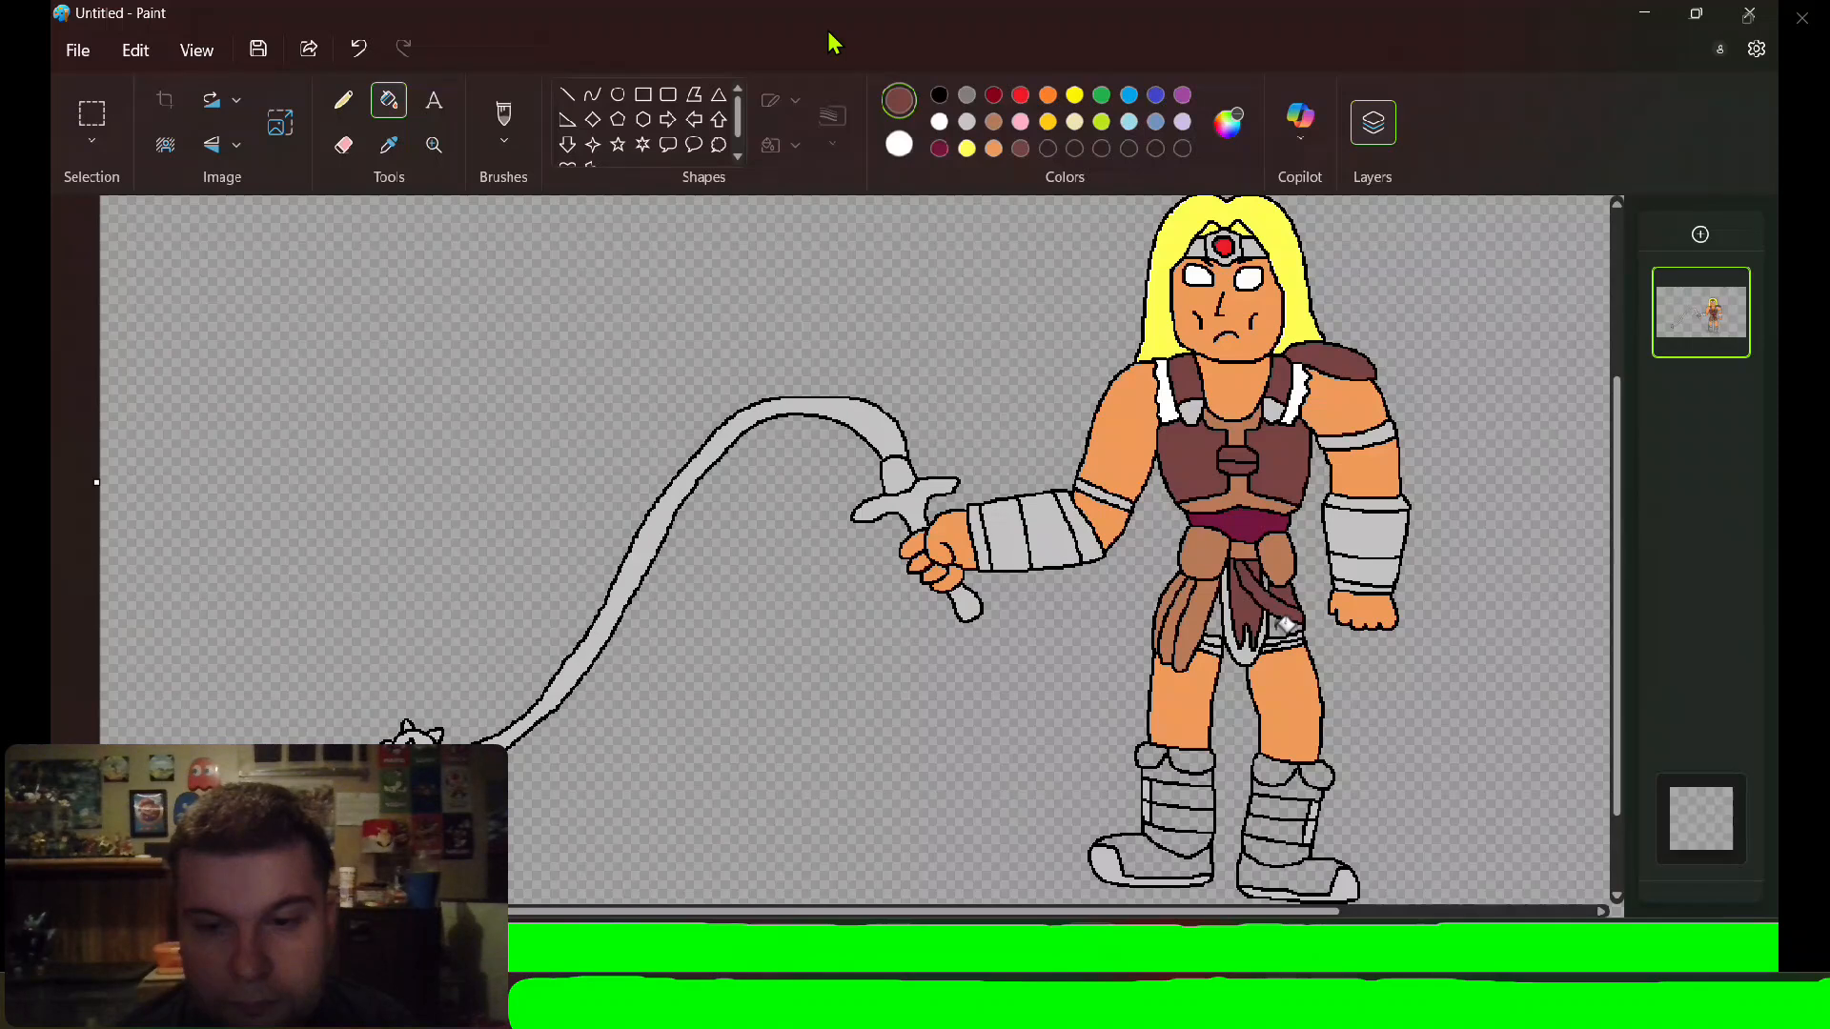
click(1277, 624)
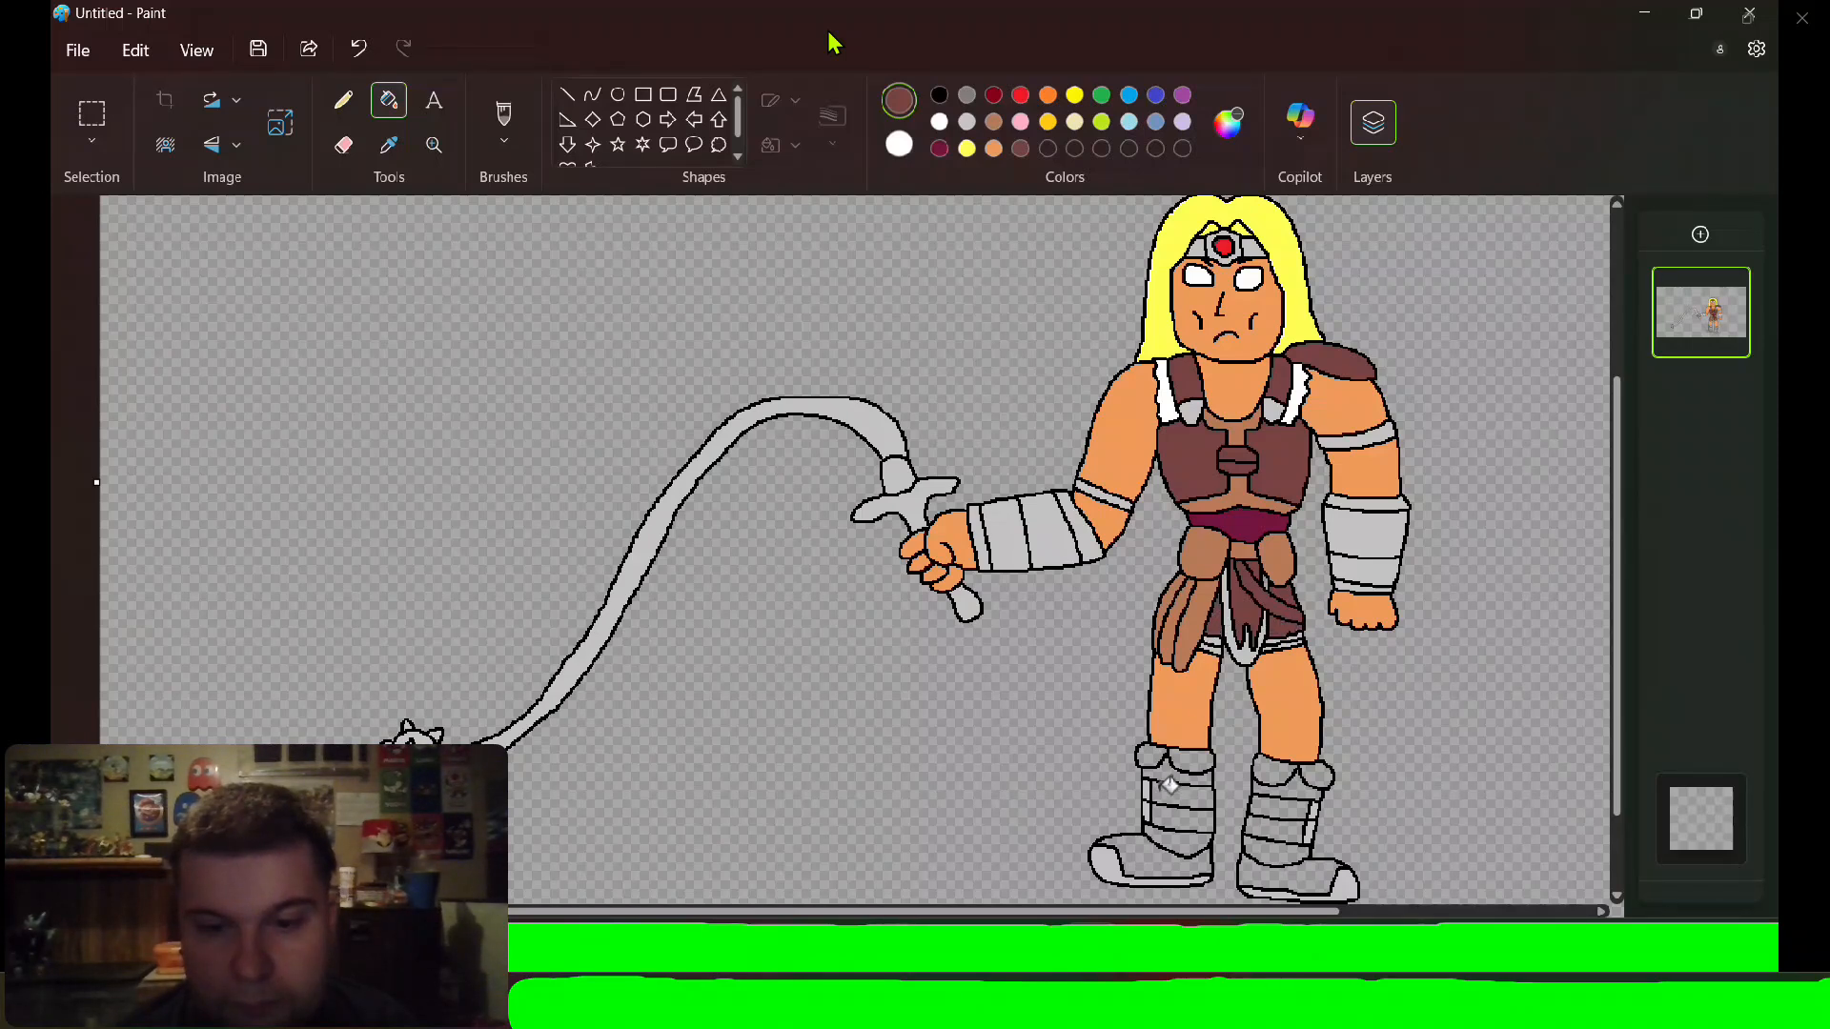
Fill the shaft bands and foot uppers of both boots with dark reddish brown, leaving the soles and side strips light gray.
click(1174, 794)
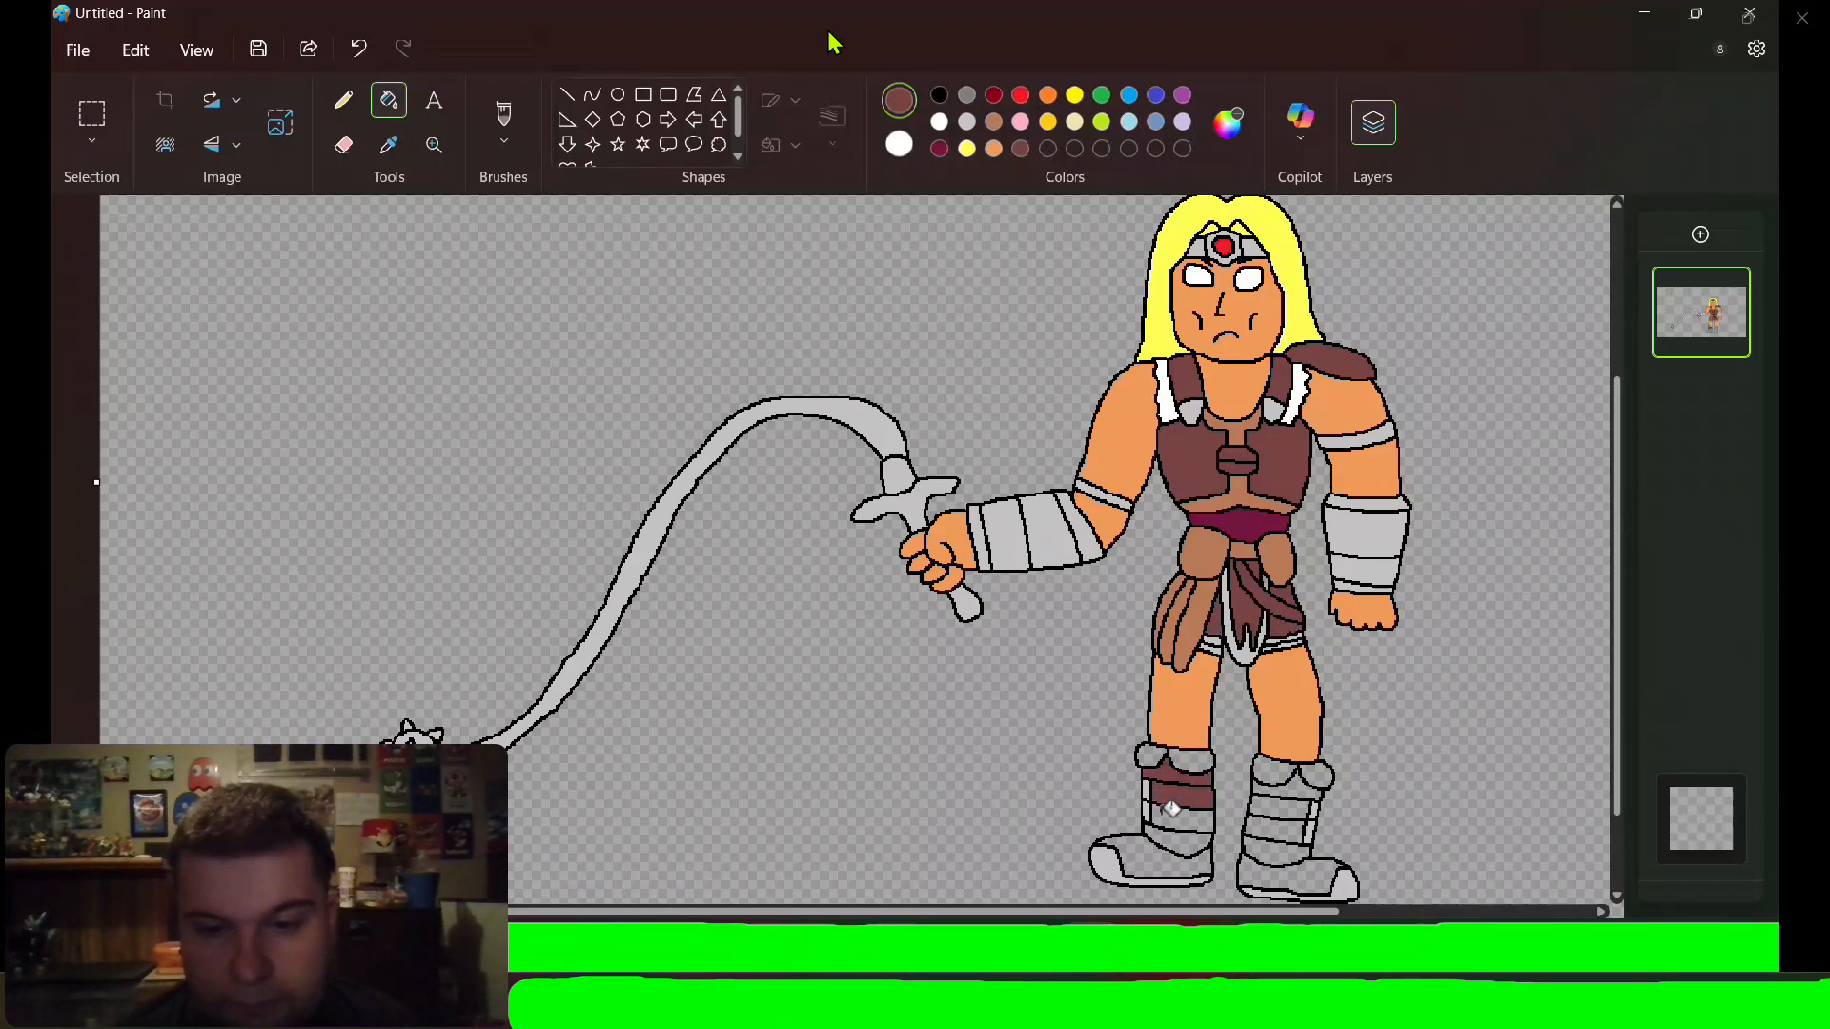
click(1174, 819)
click(1182, 836)
click(1149, 854)
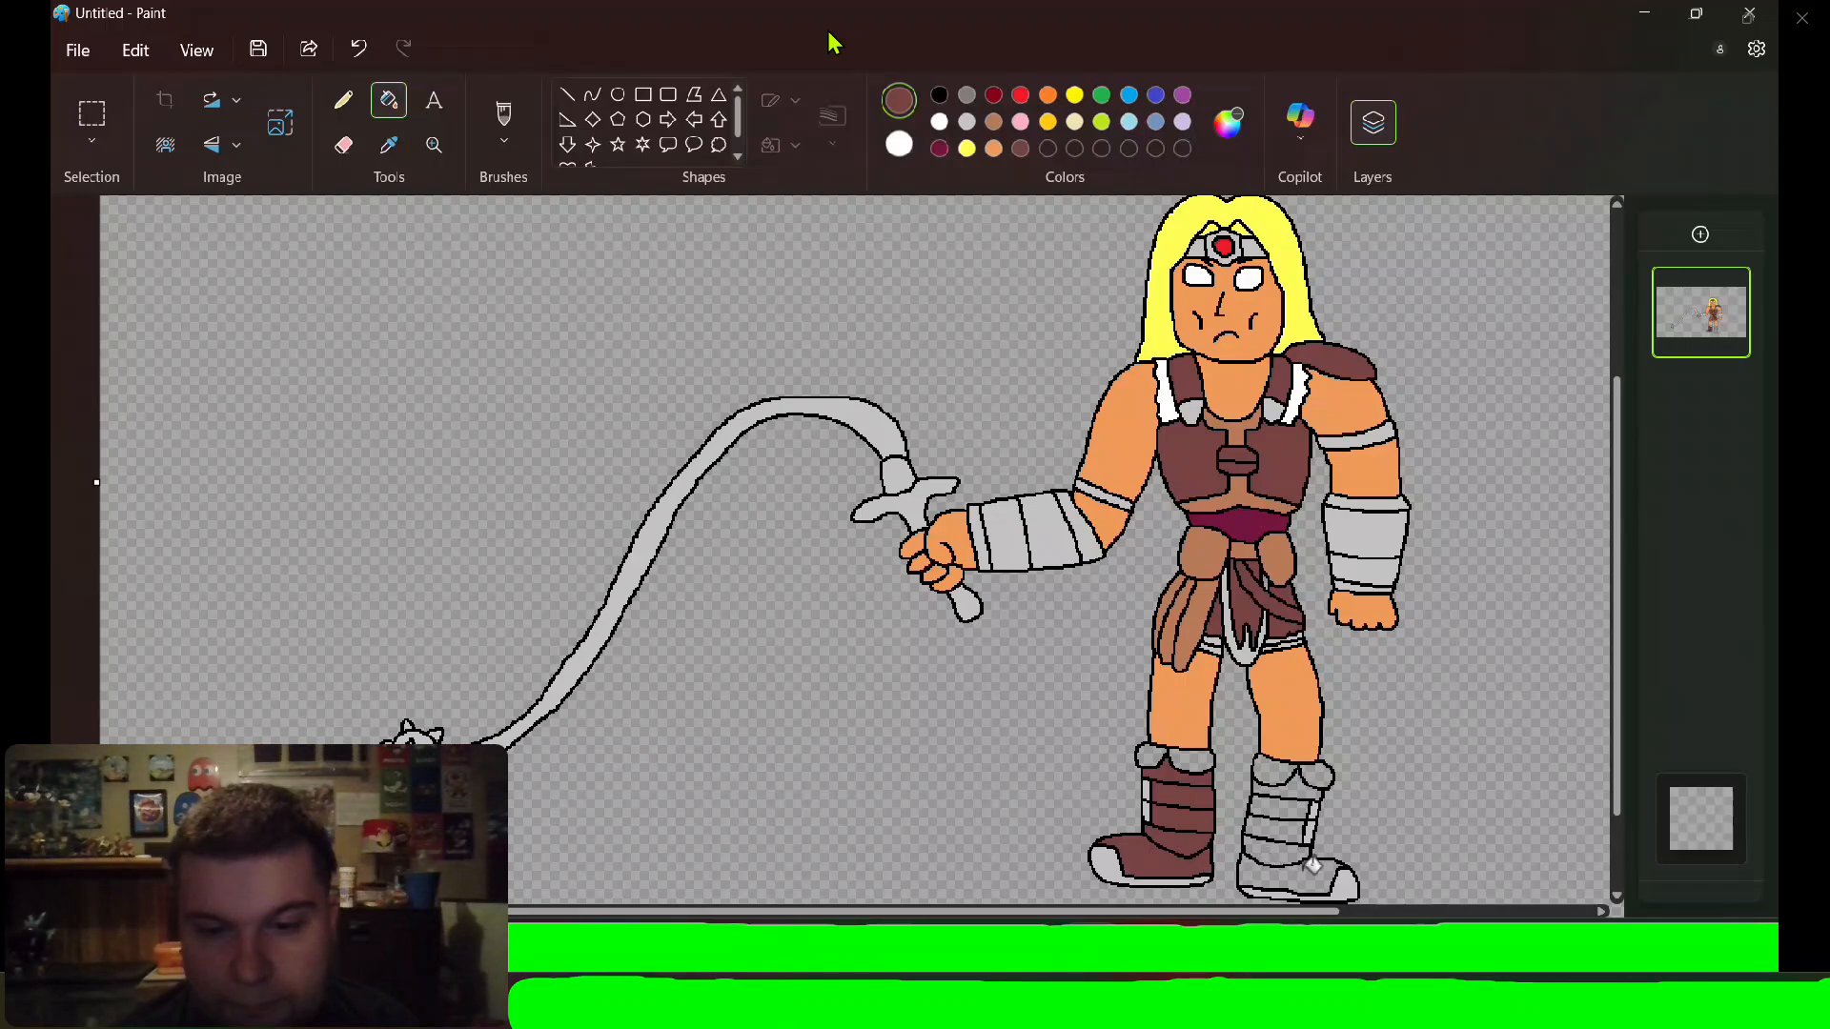
click(1320, 866)
click(1285, 847)
click(1282, 829)
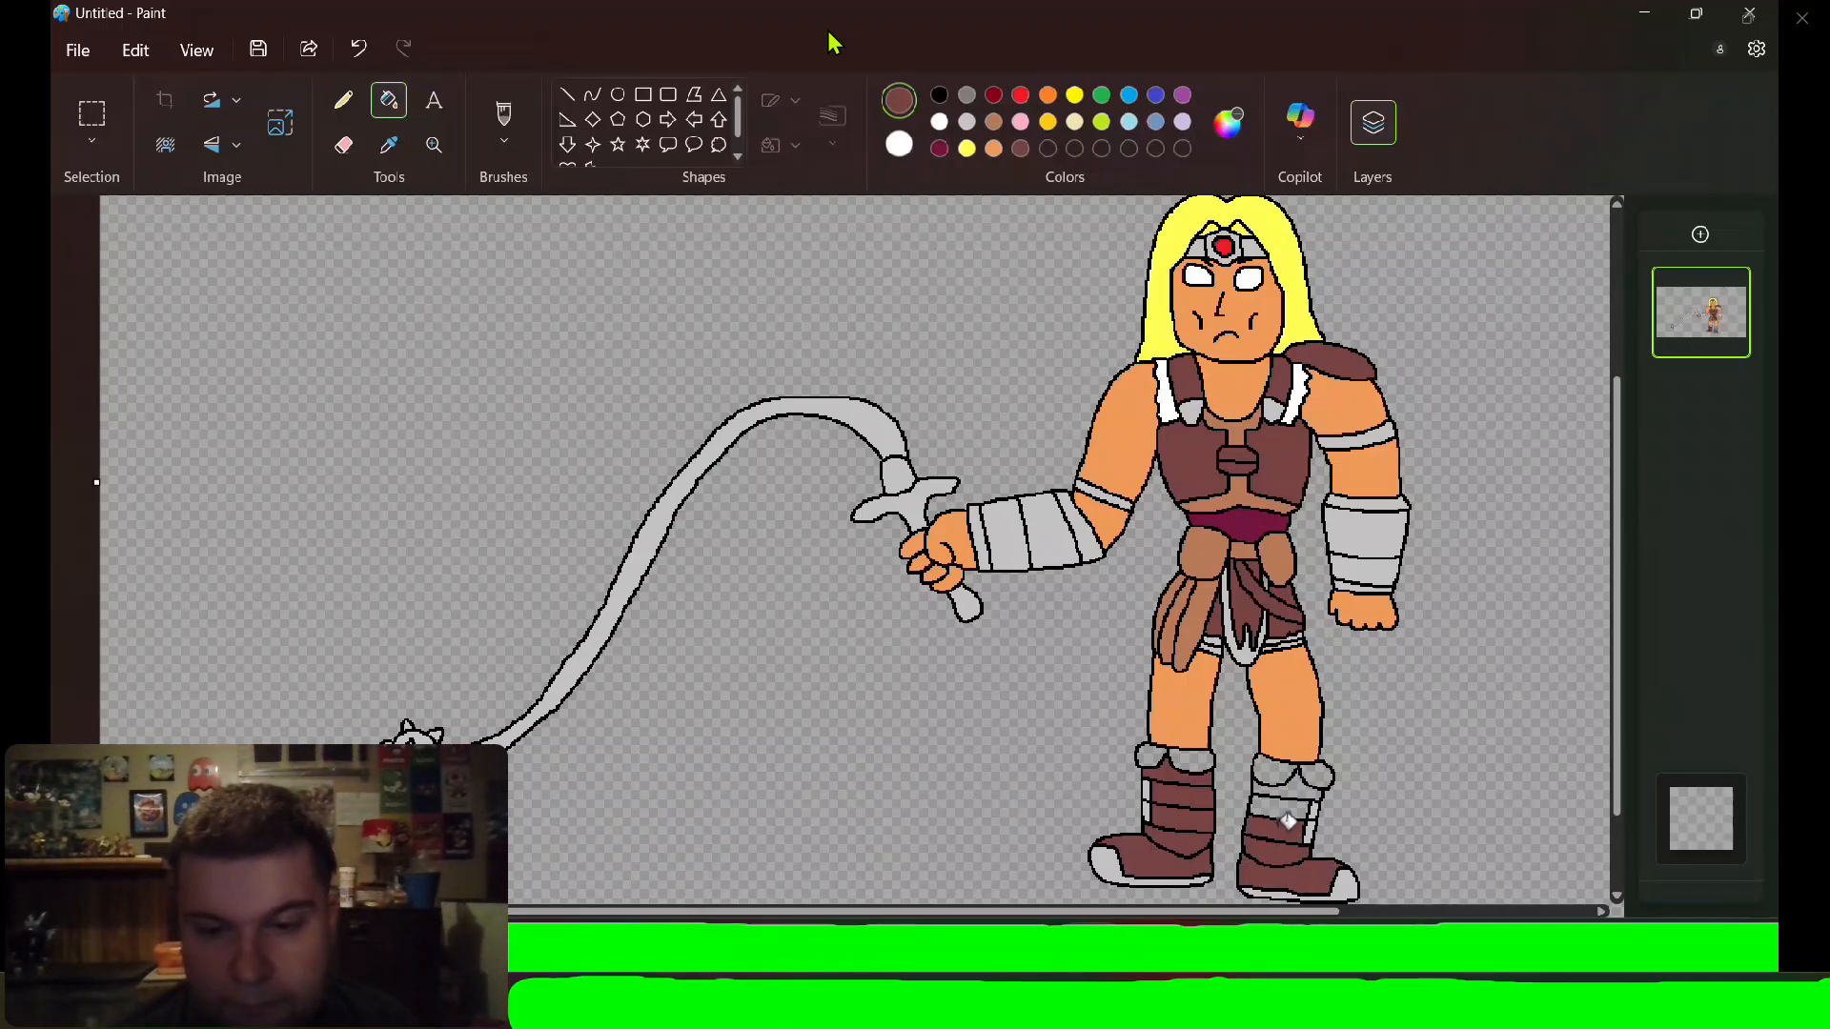
click(1291, 813)
click(1296, 799)
click(1302, 787)
Fill the folded cuffs on both boots with the lighter brown.
click(993, 124)
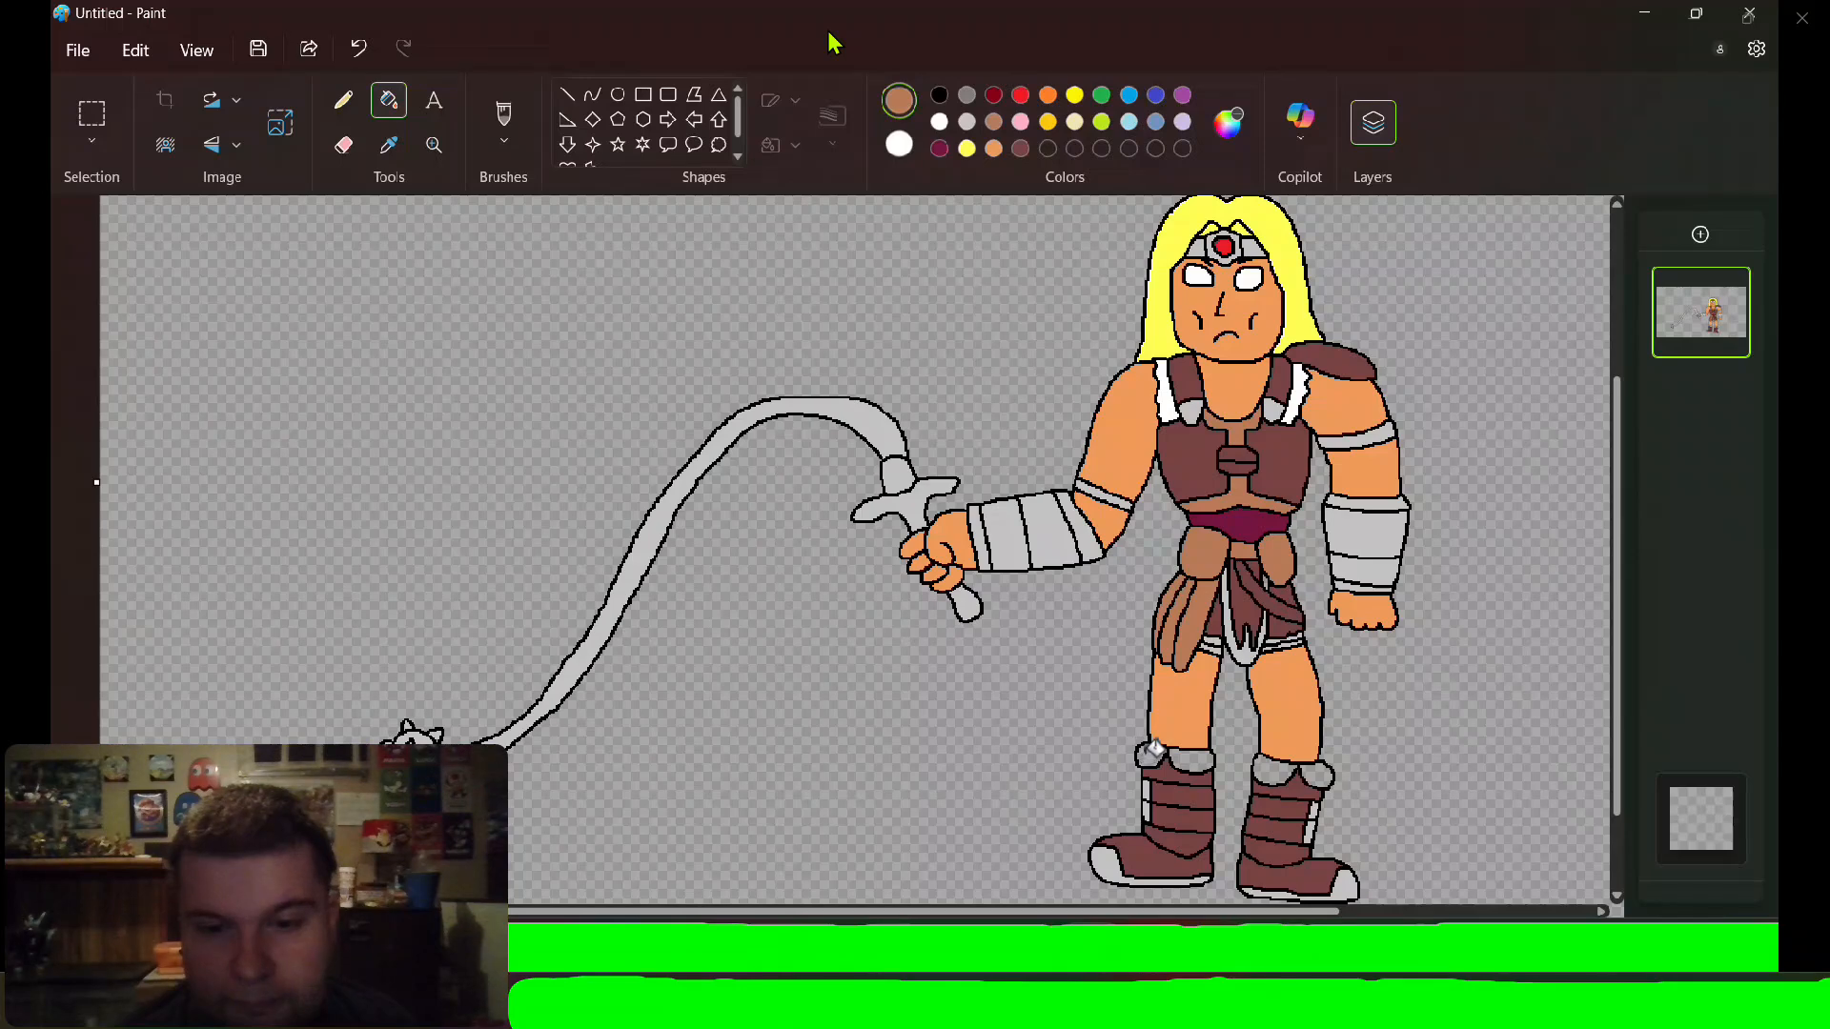
click(1151, 755)
click(1194, 758)
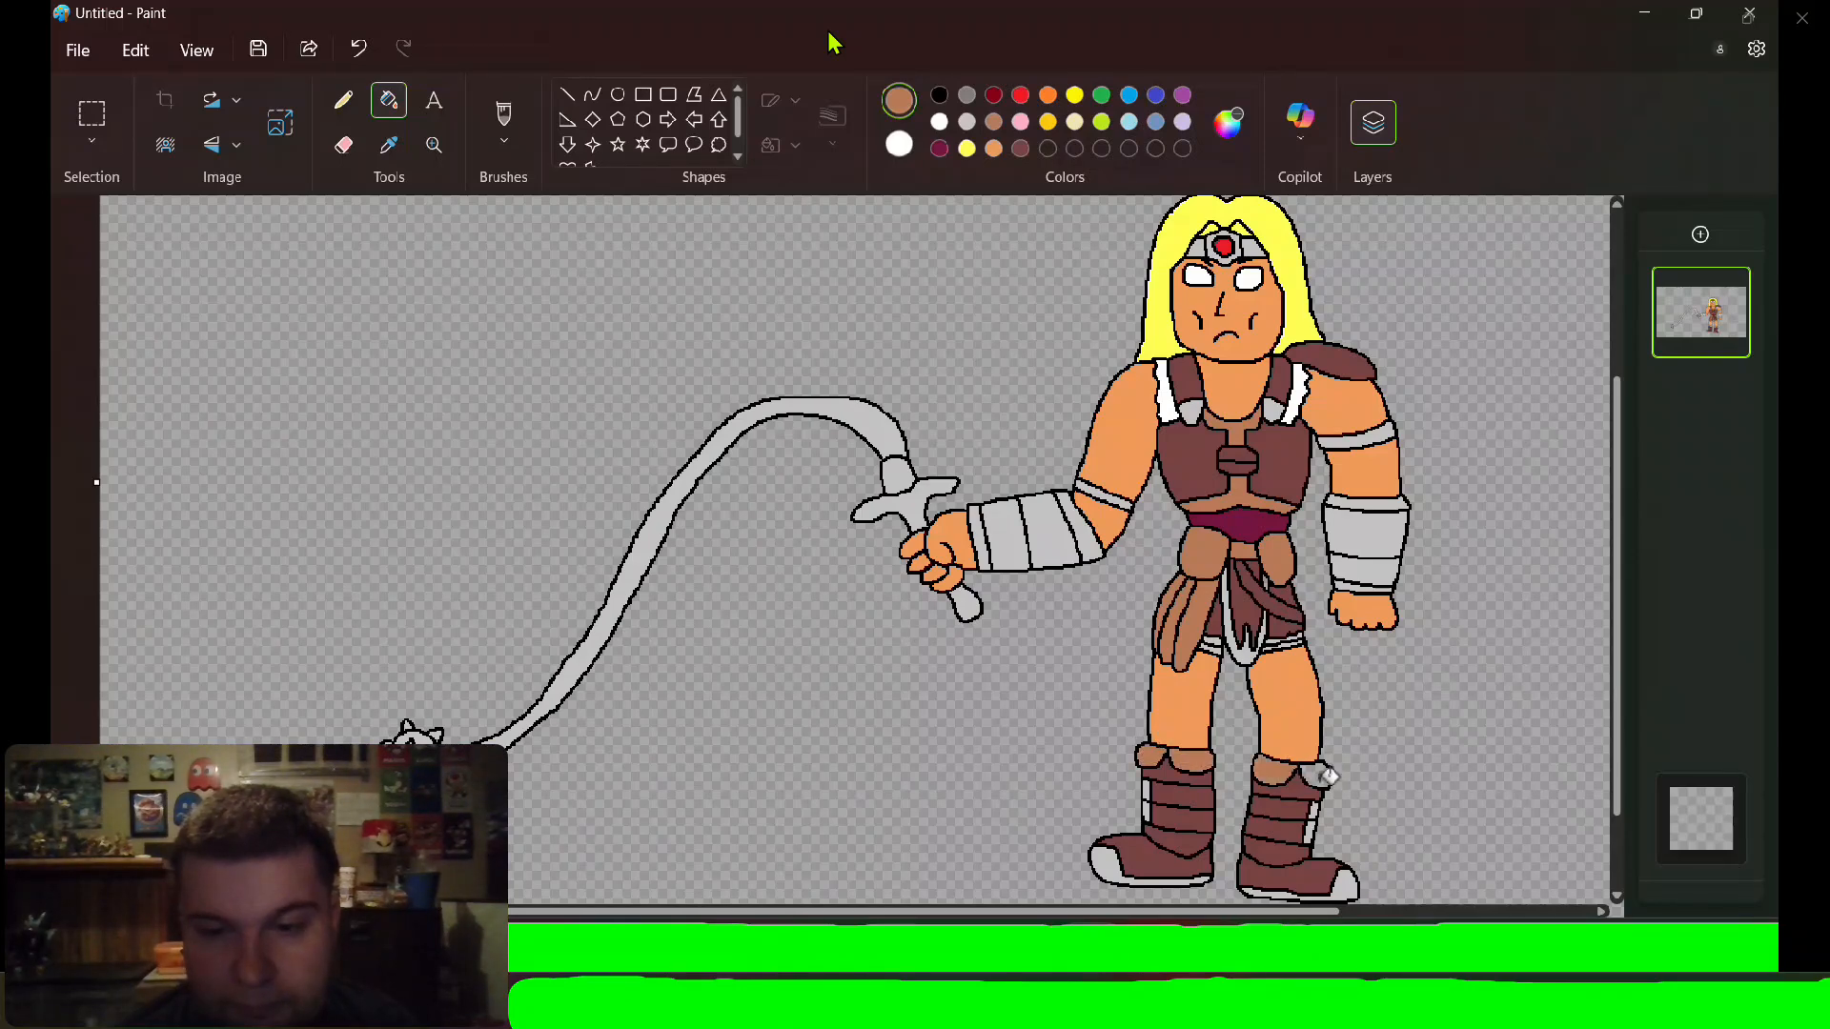
click(1327, 773)
Draw a black-outlined dark gray circle as the iris in one eye and place a matching one in the other eye.
scroll(1544, 253, up, 4)
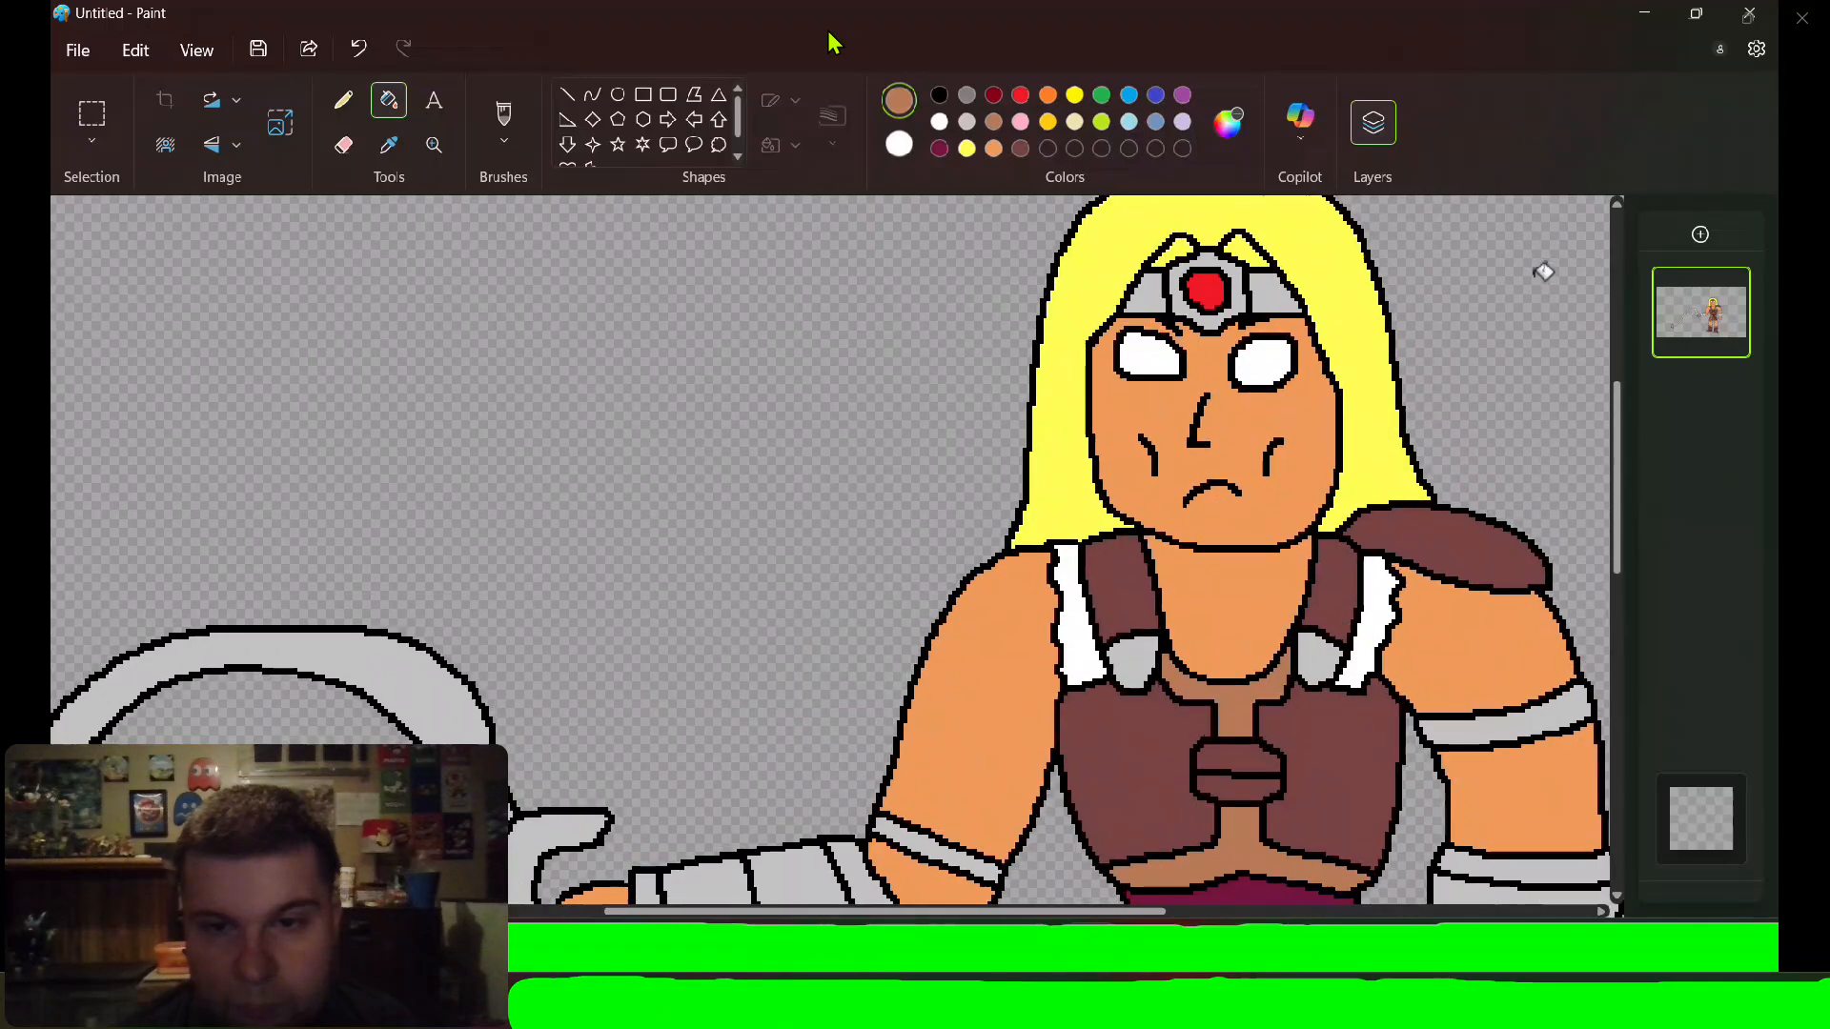
scroll(1557, 353, up, 2)
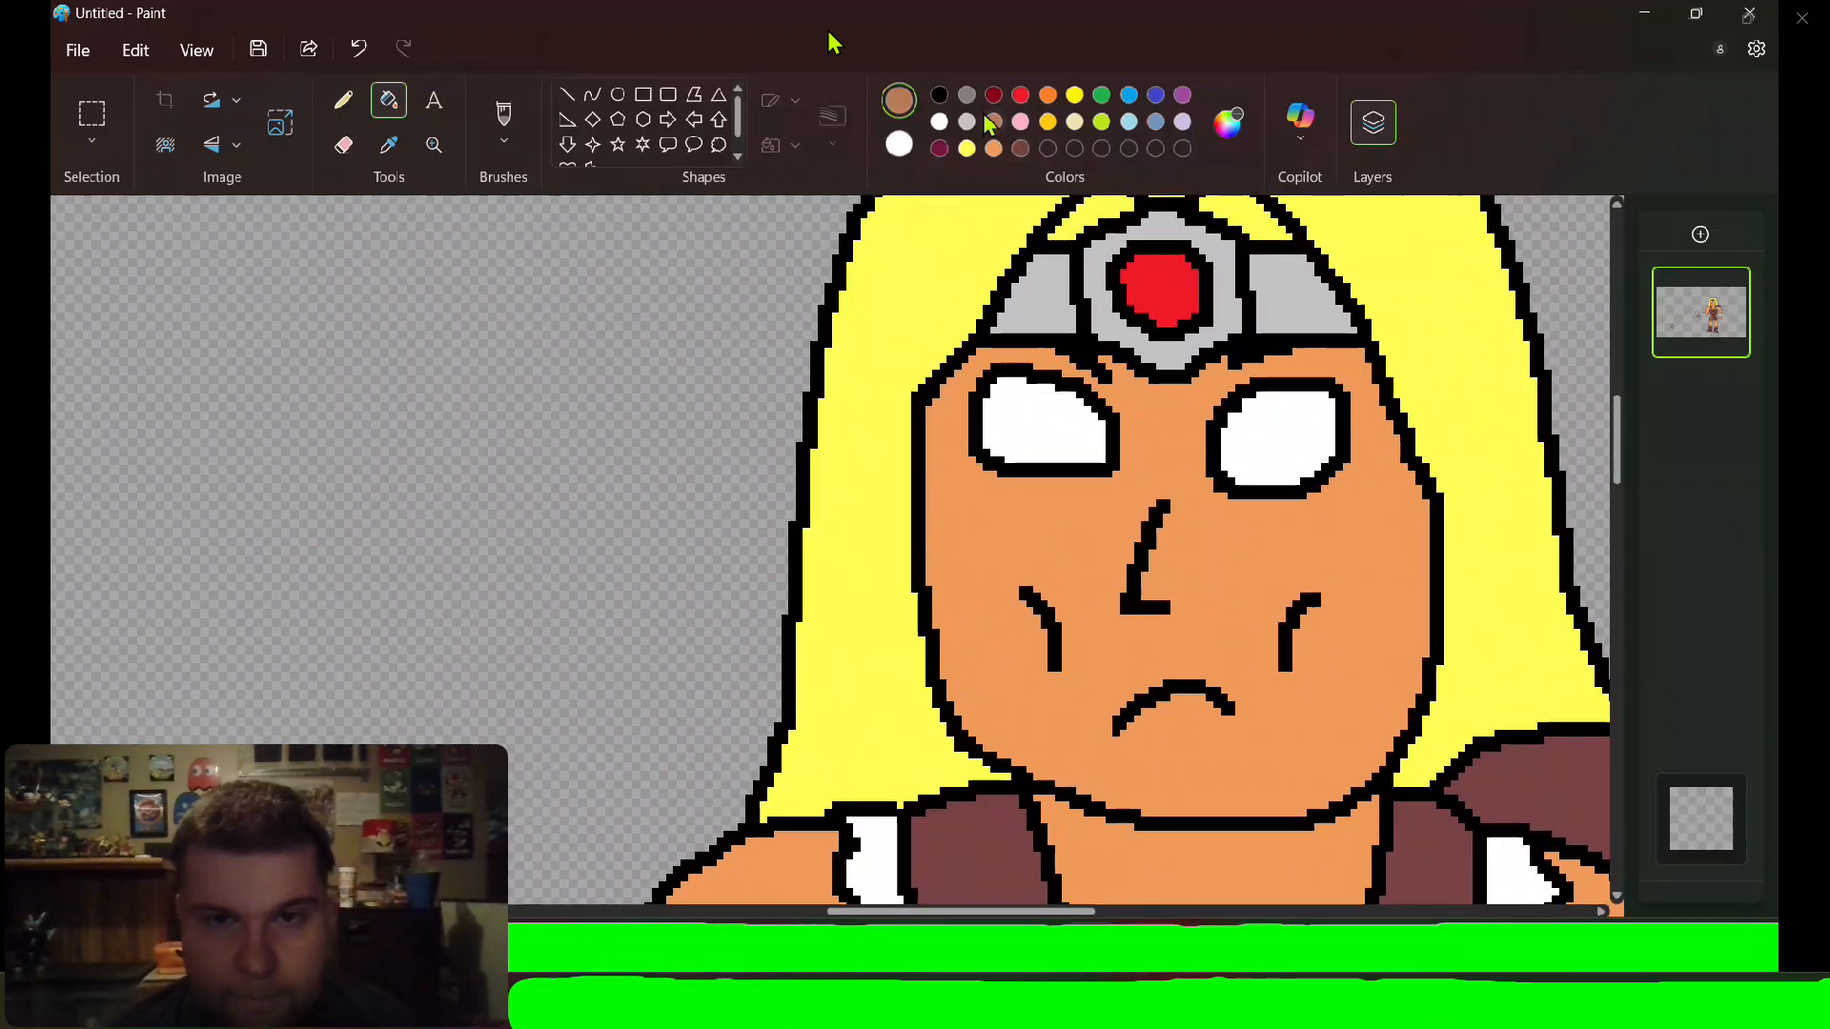
click(939, 97)
right_click(965, 122)
click(617, 94)
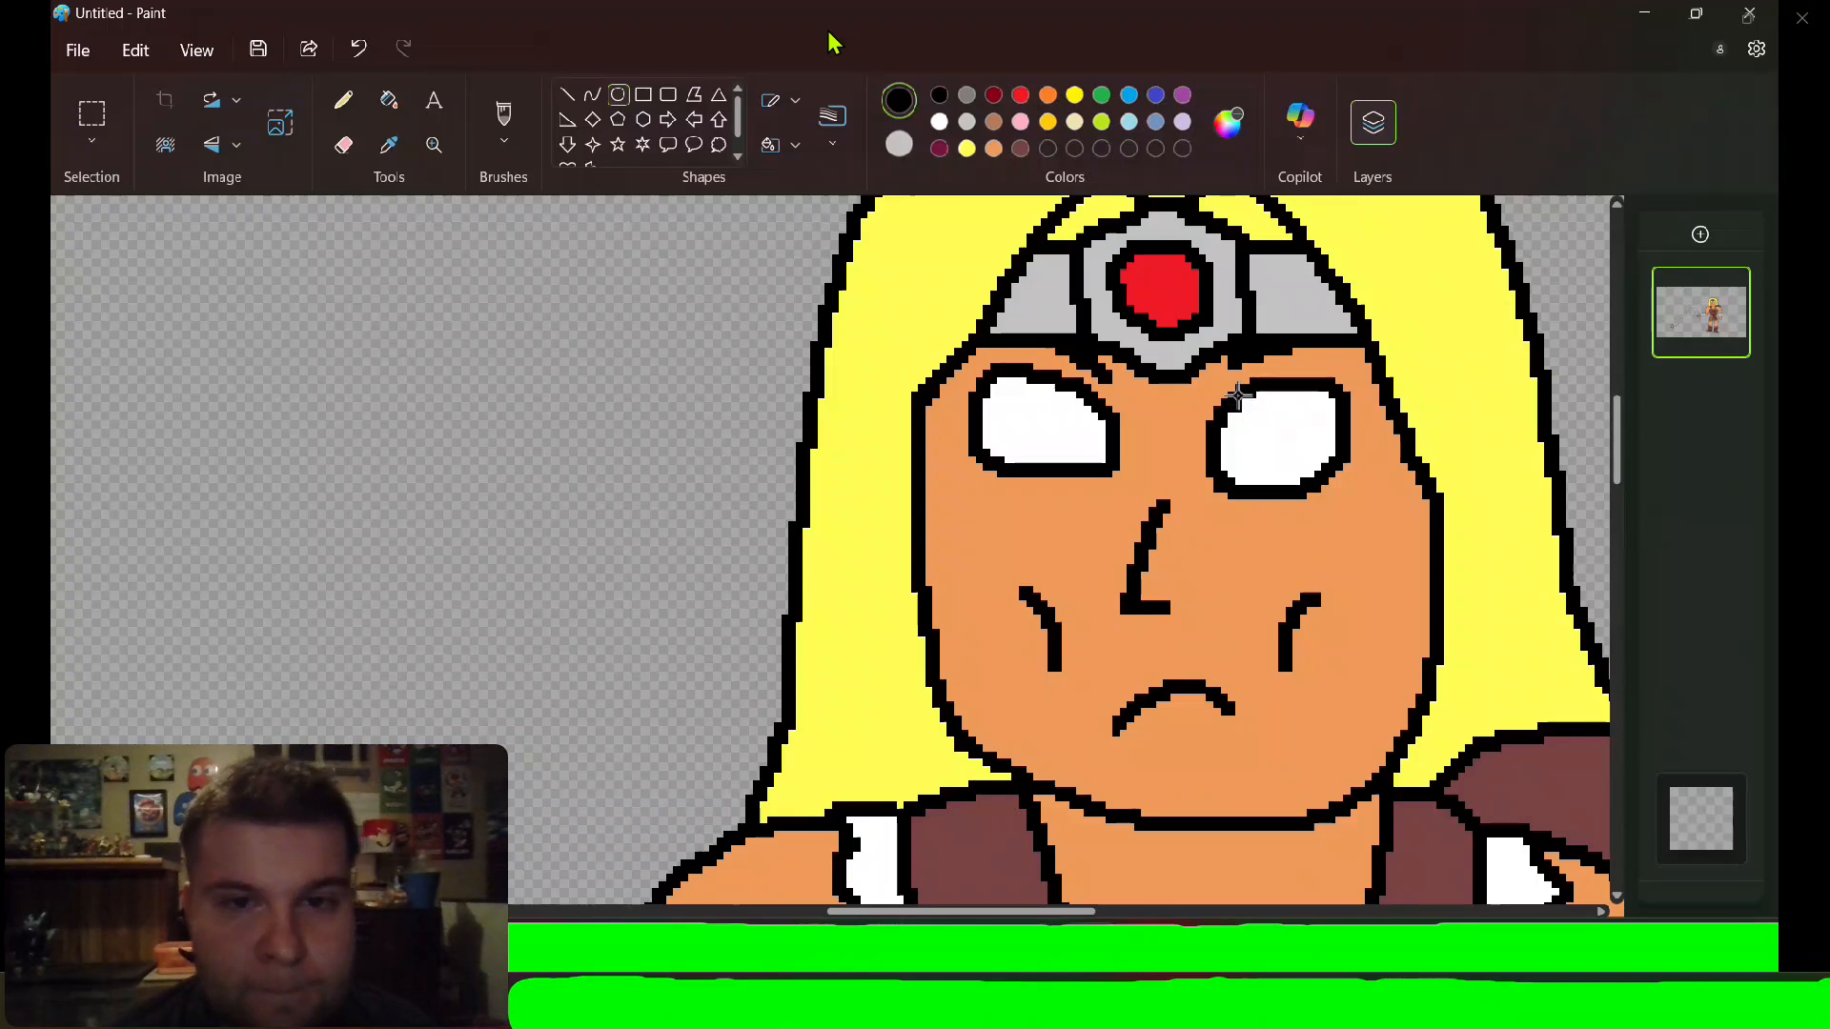
drag(1237, 396, 1318, 480)
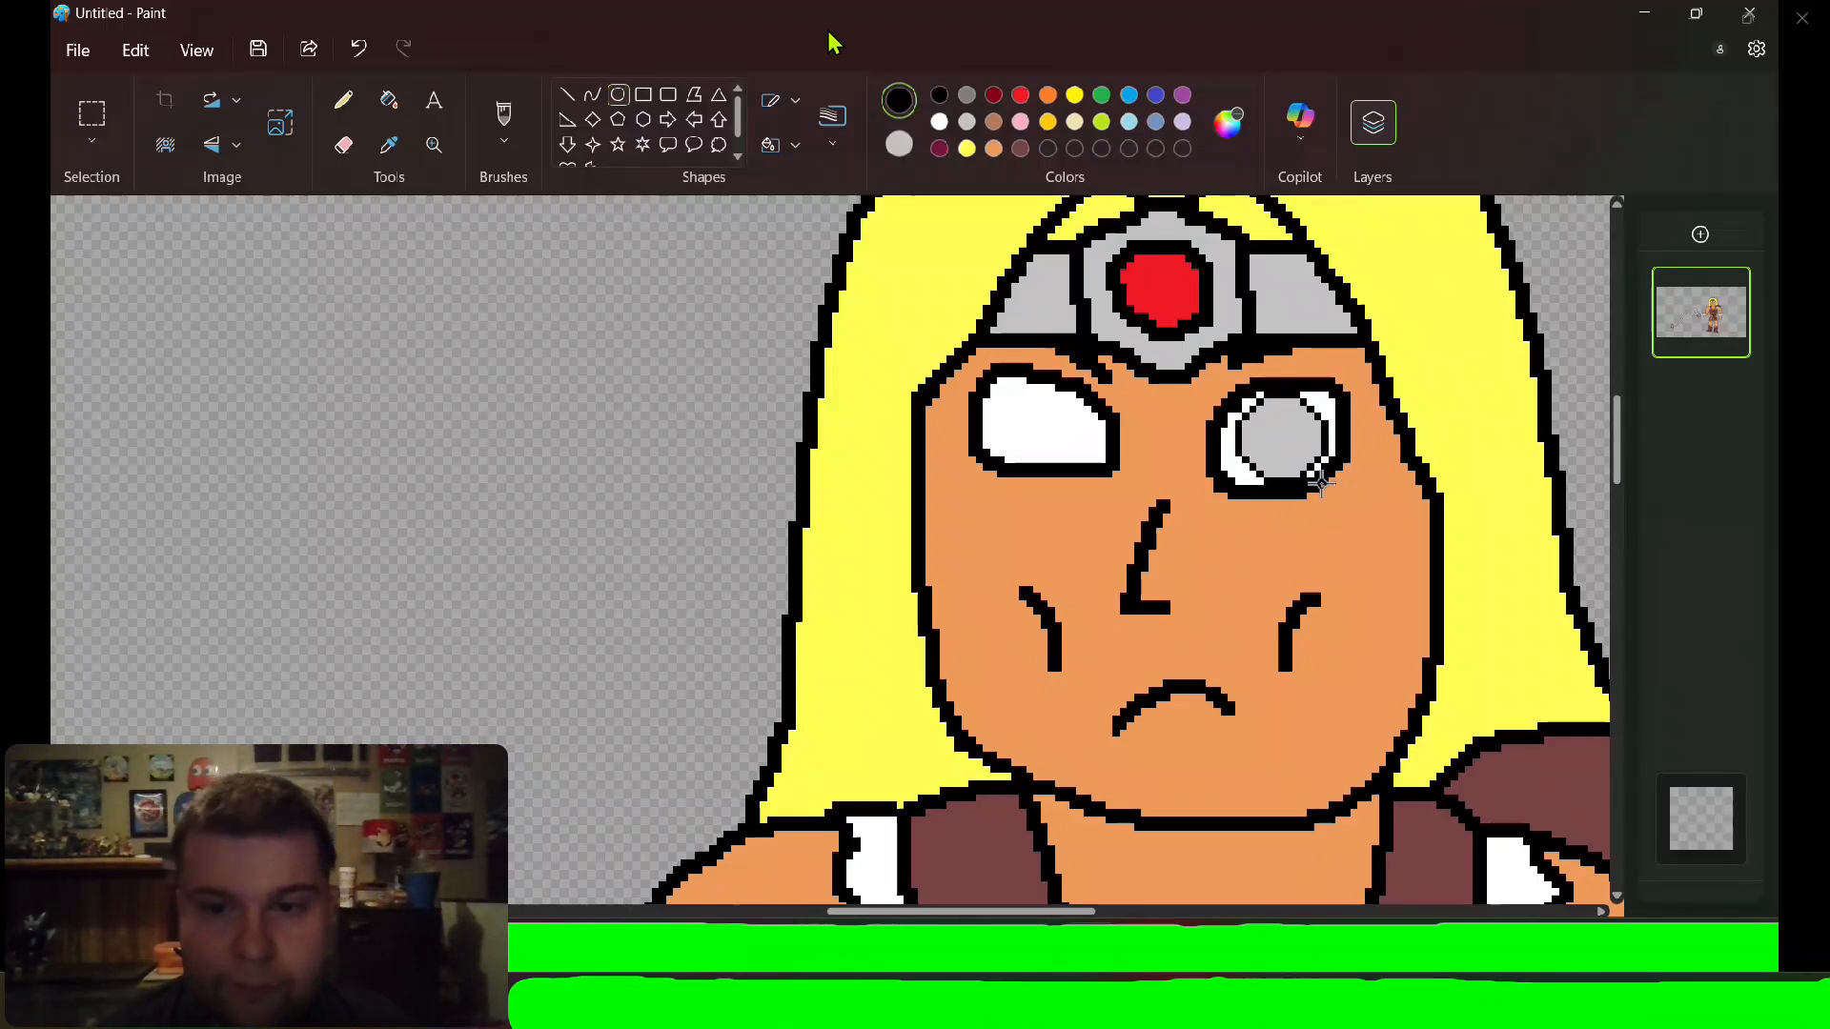
right_click(966, 96)
click(1127, 342)
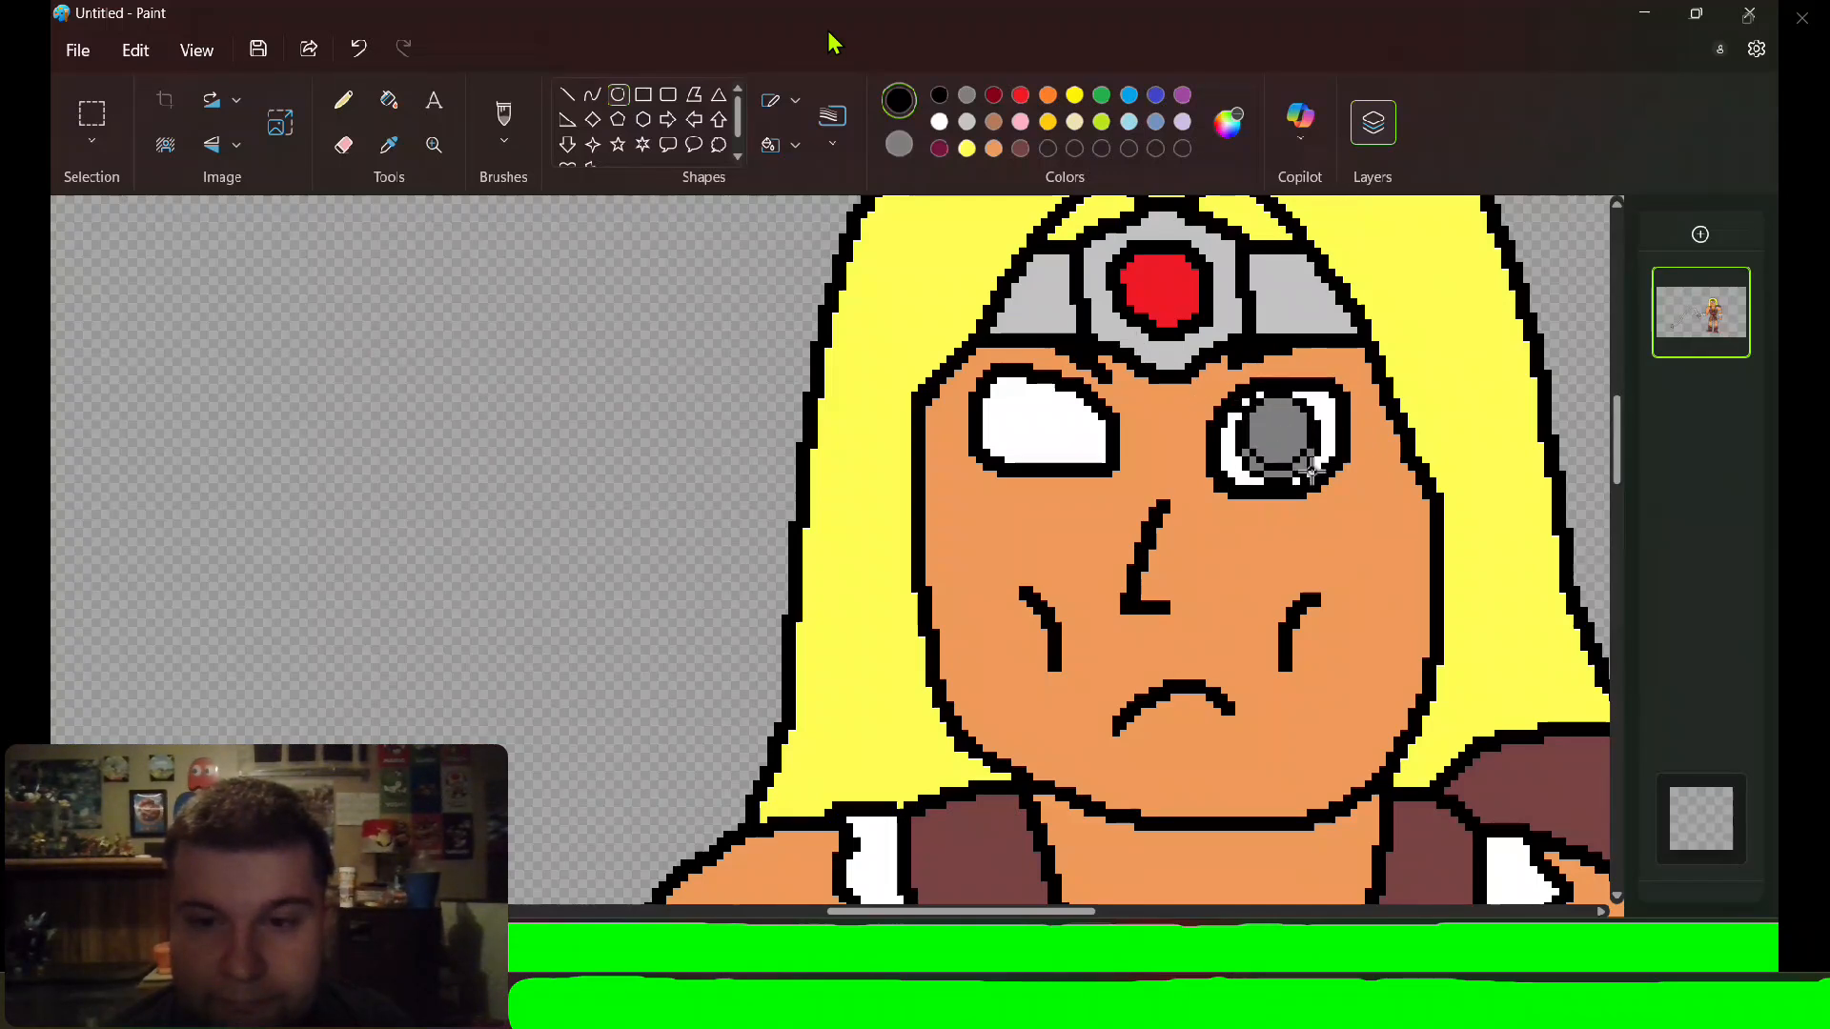
drag(1313, 474, 1327, 480)
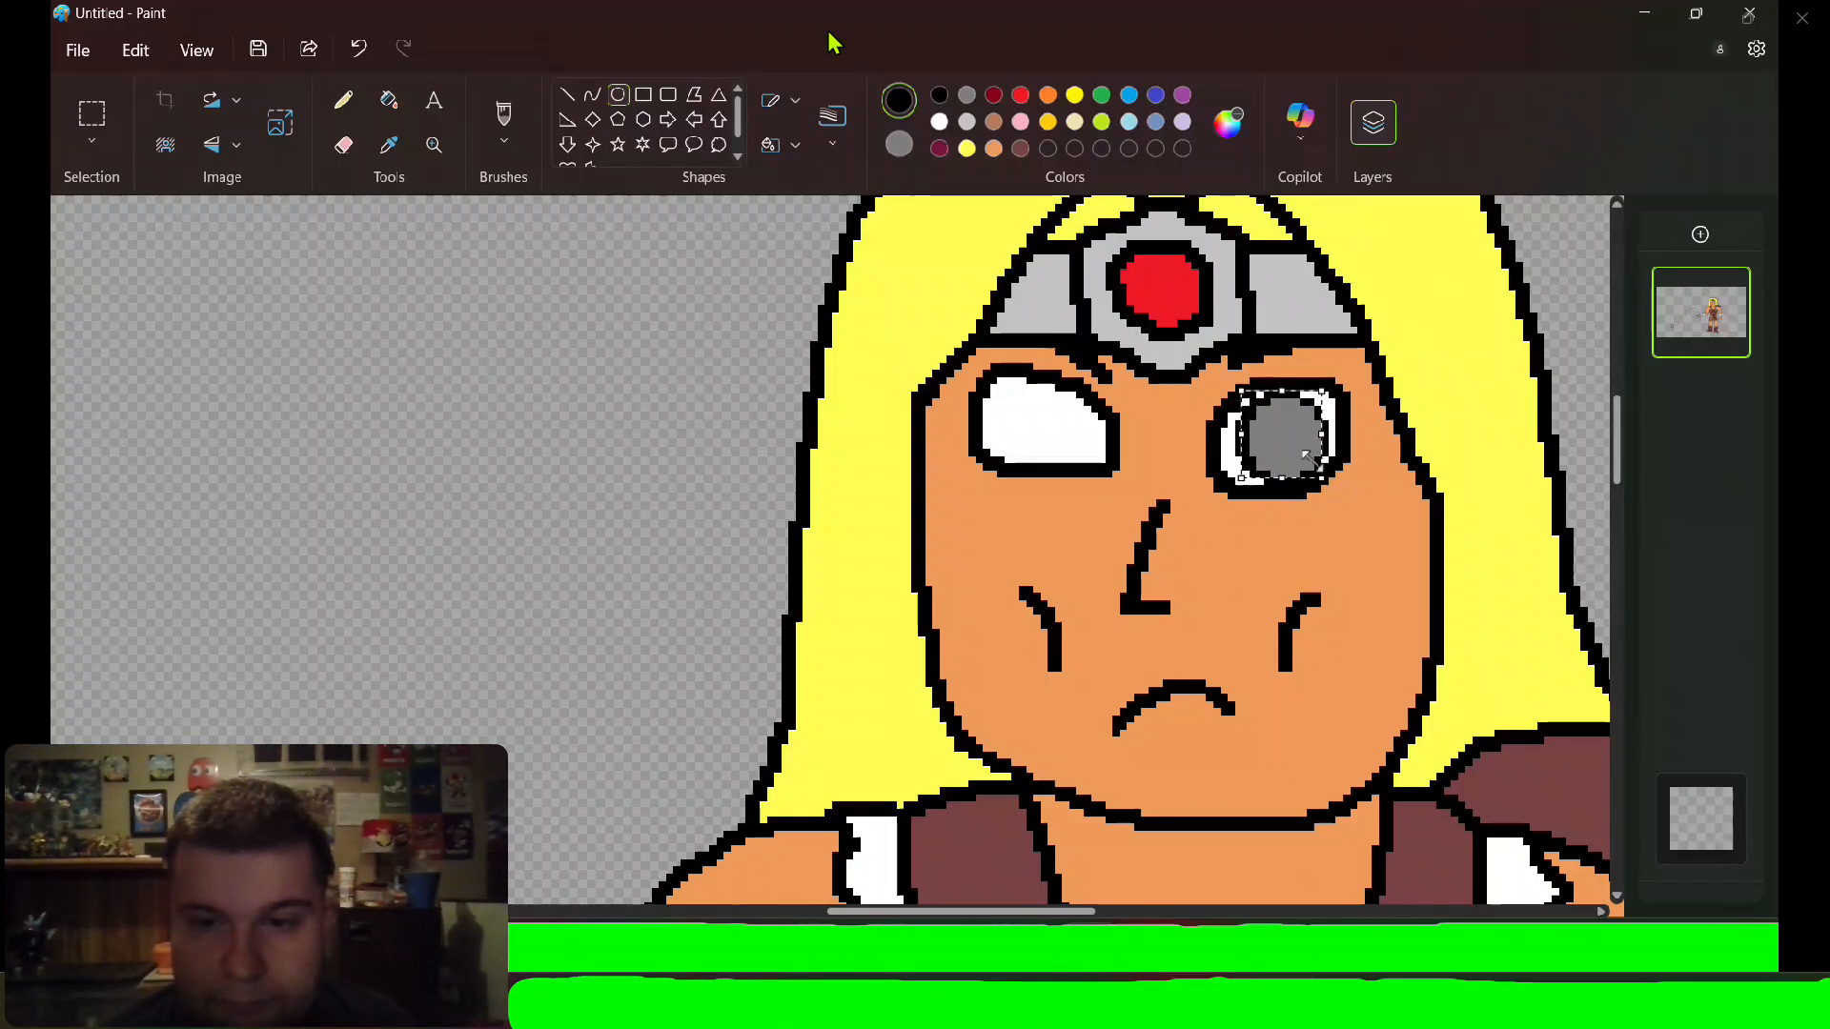
drag(1282, 426, 1039, 410)
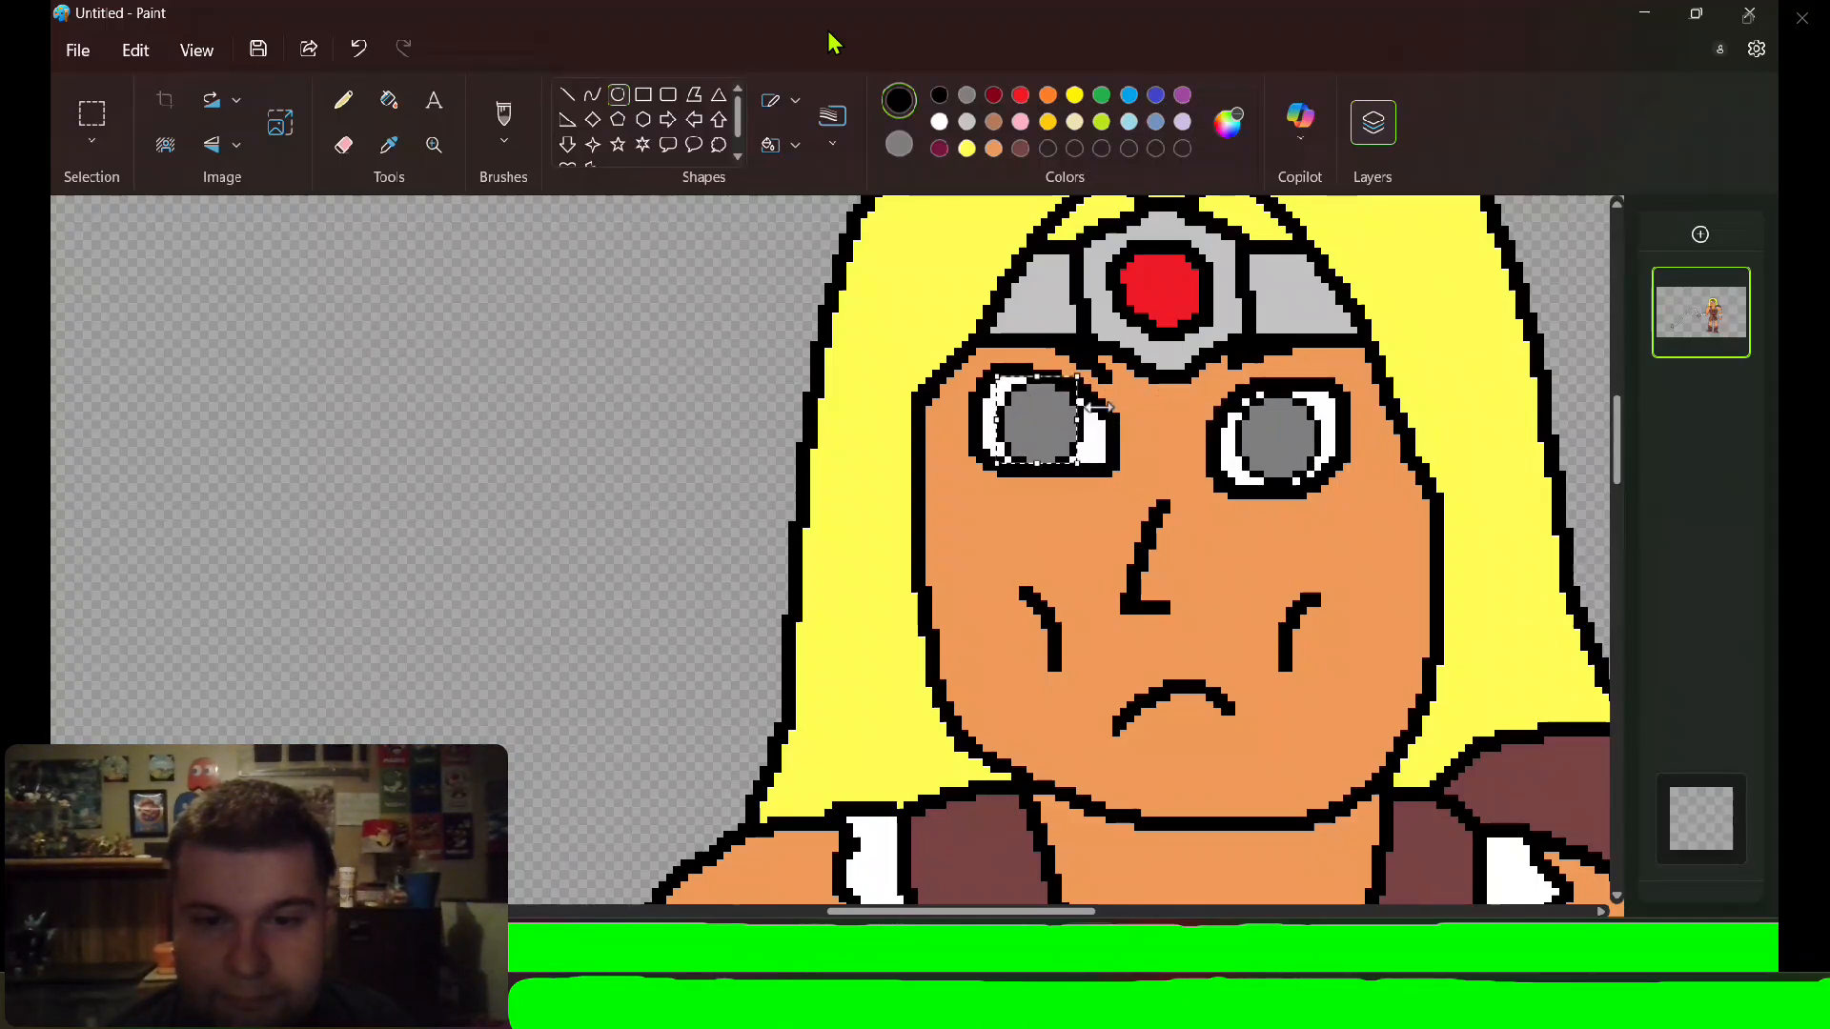
click(1190, 399)
Draw a solid black circle as the pupil inside each gray iris and add a small white highlight at each pupil's upper edge.
right_click(943, 96)
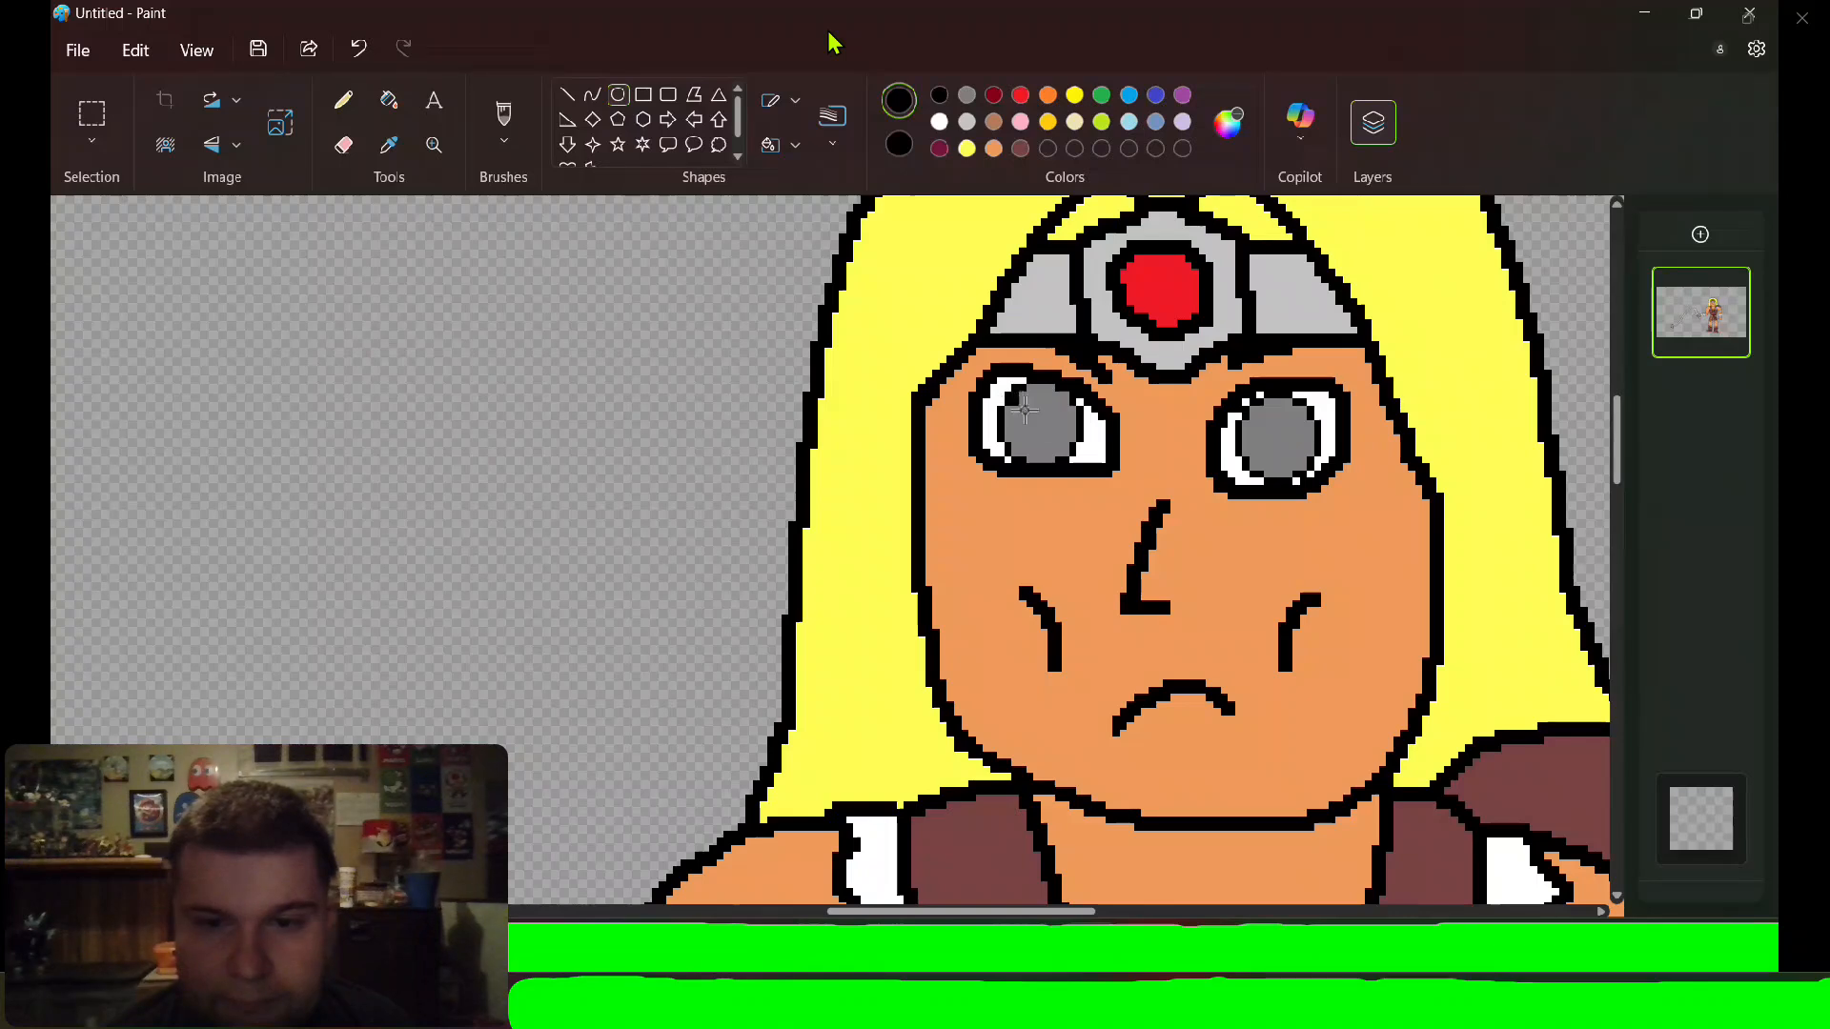
drag(1009, 389, 1066, 448)
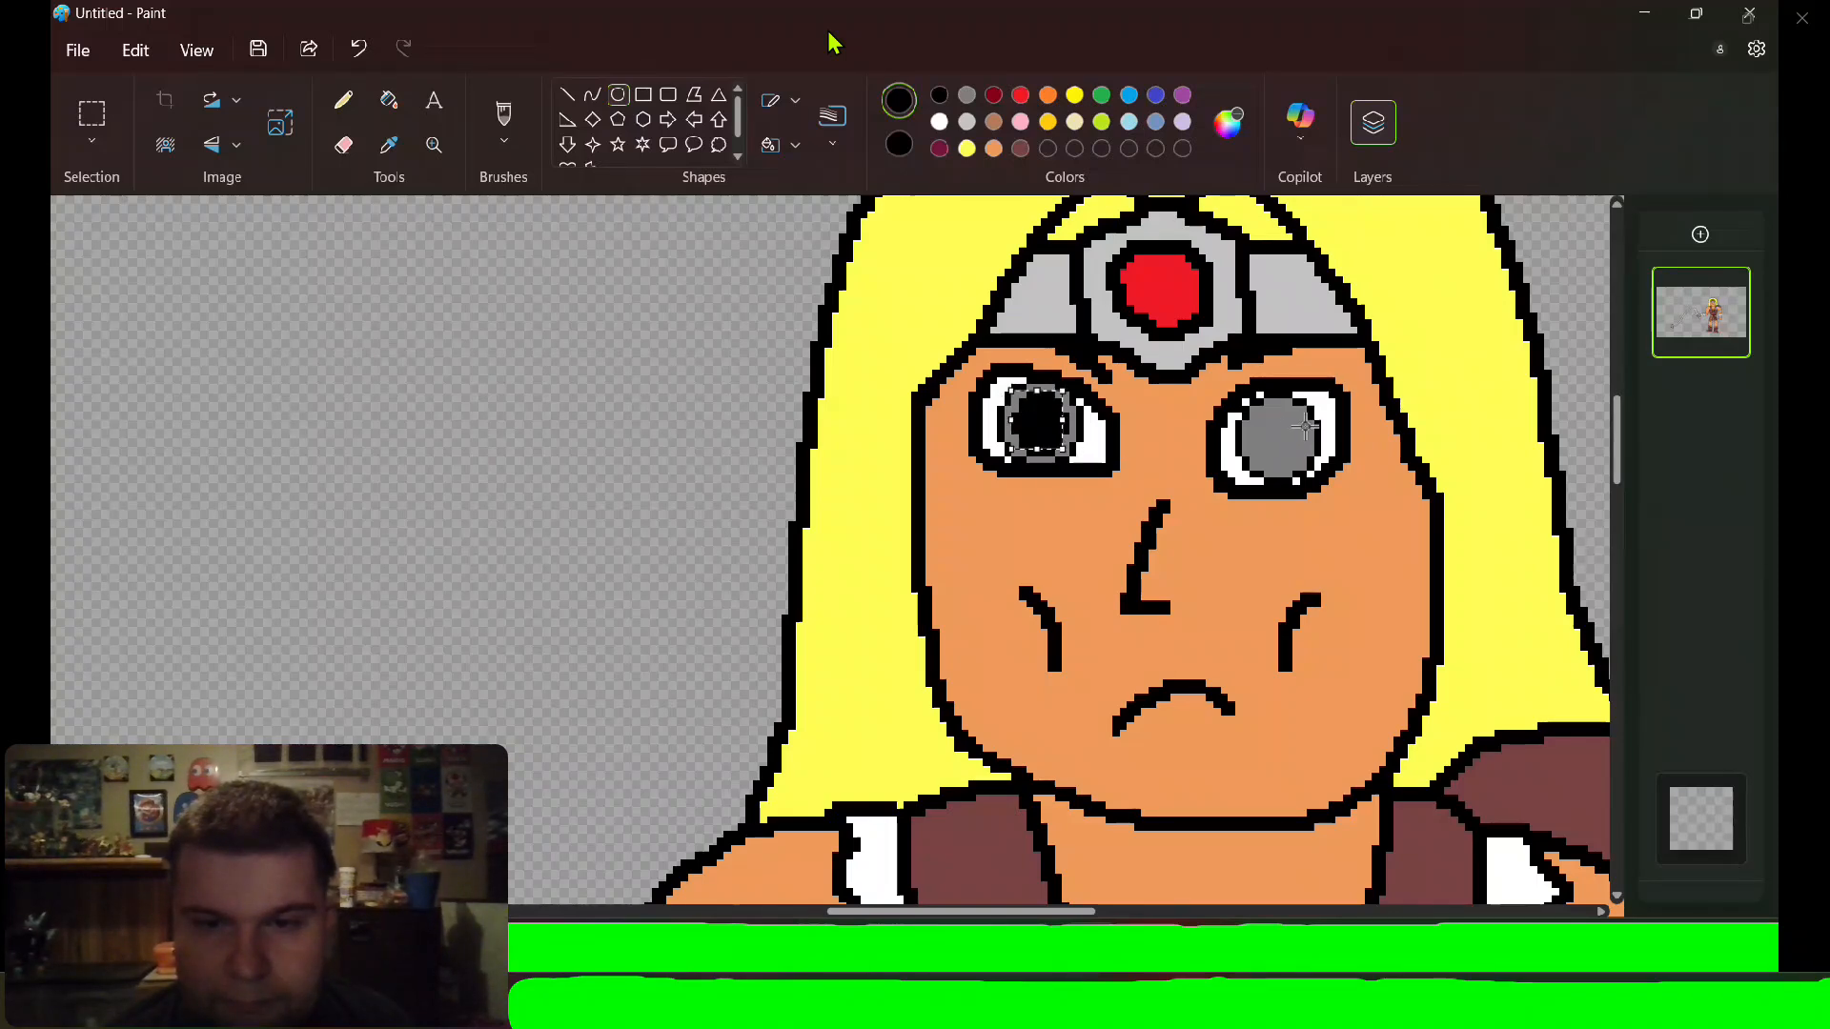
click(1259, 417)
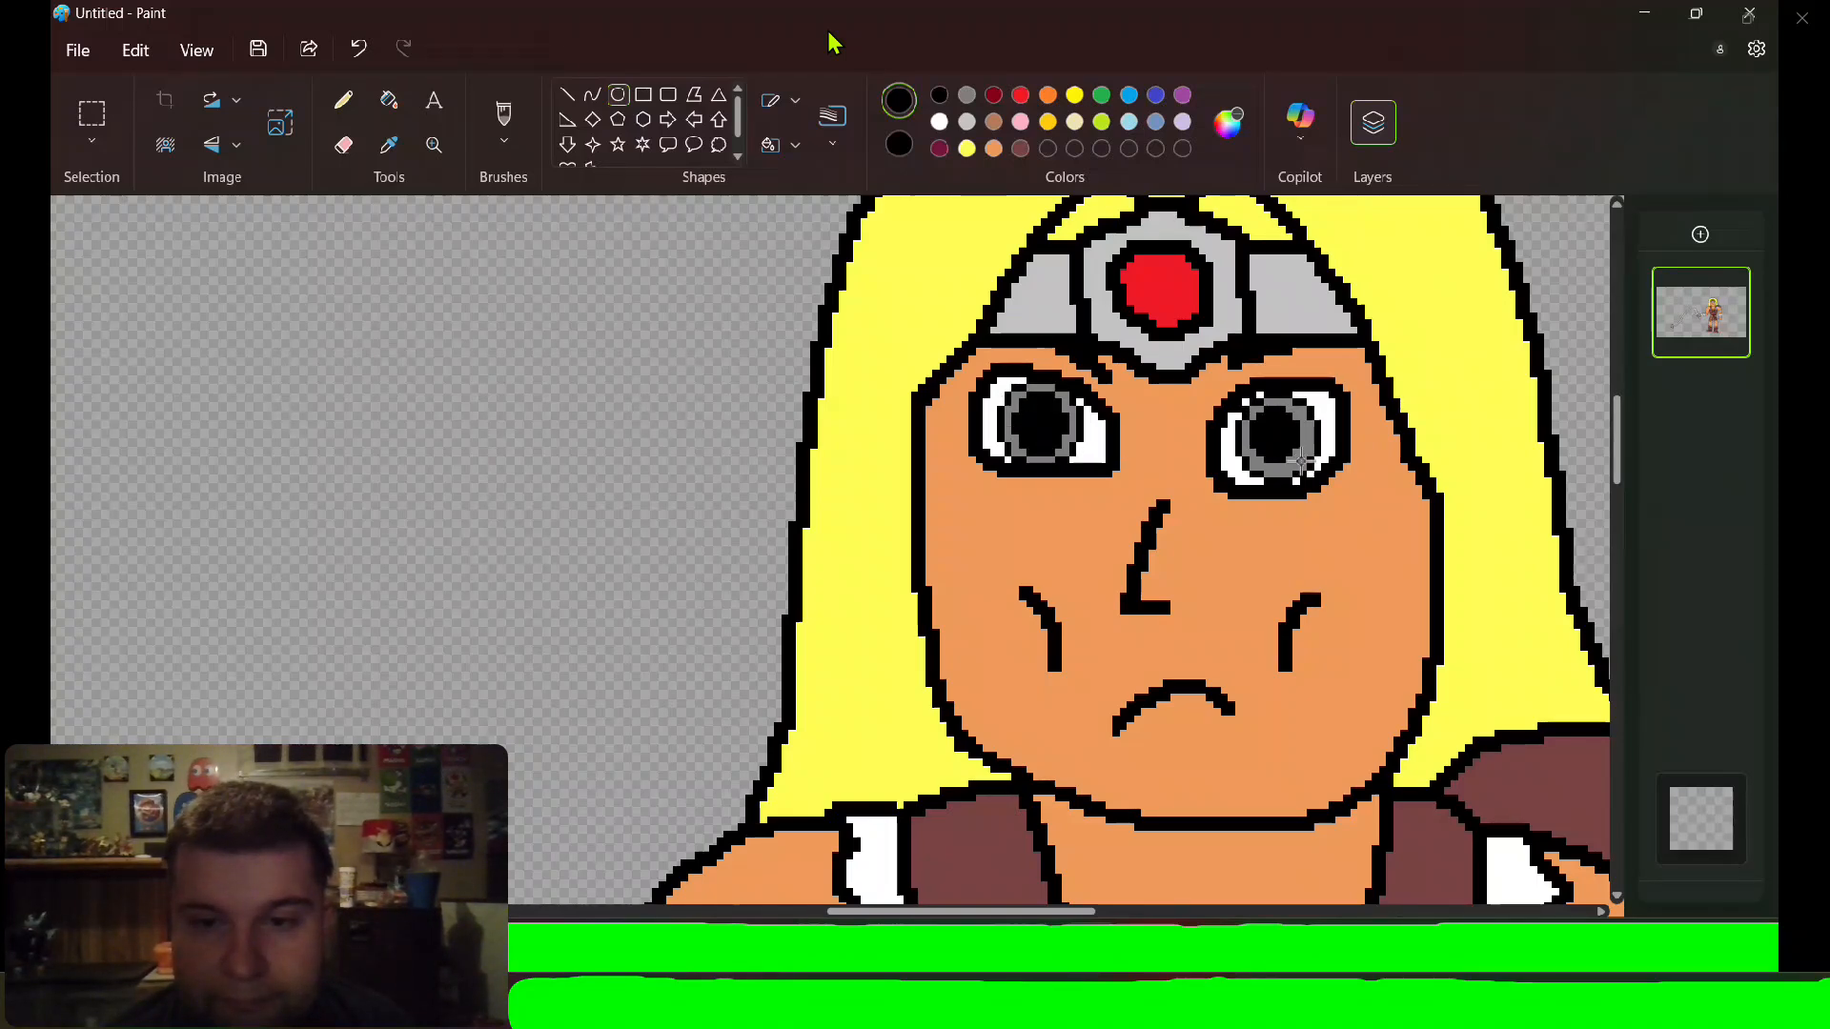
right_click(938, 121)
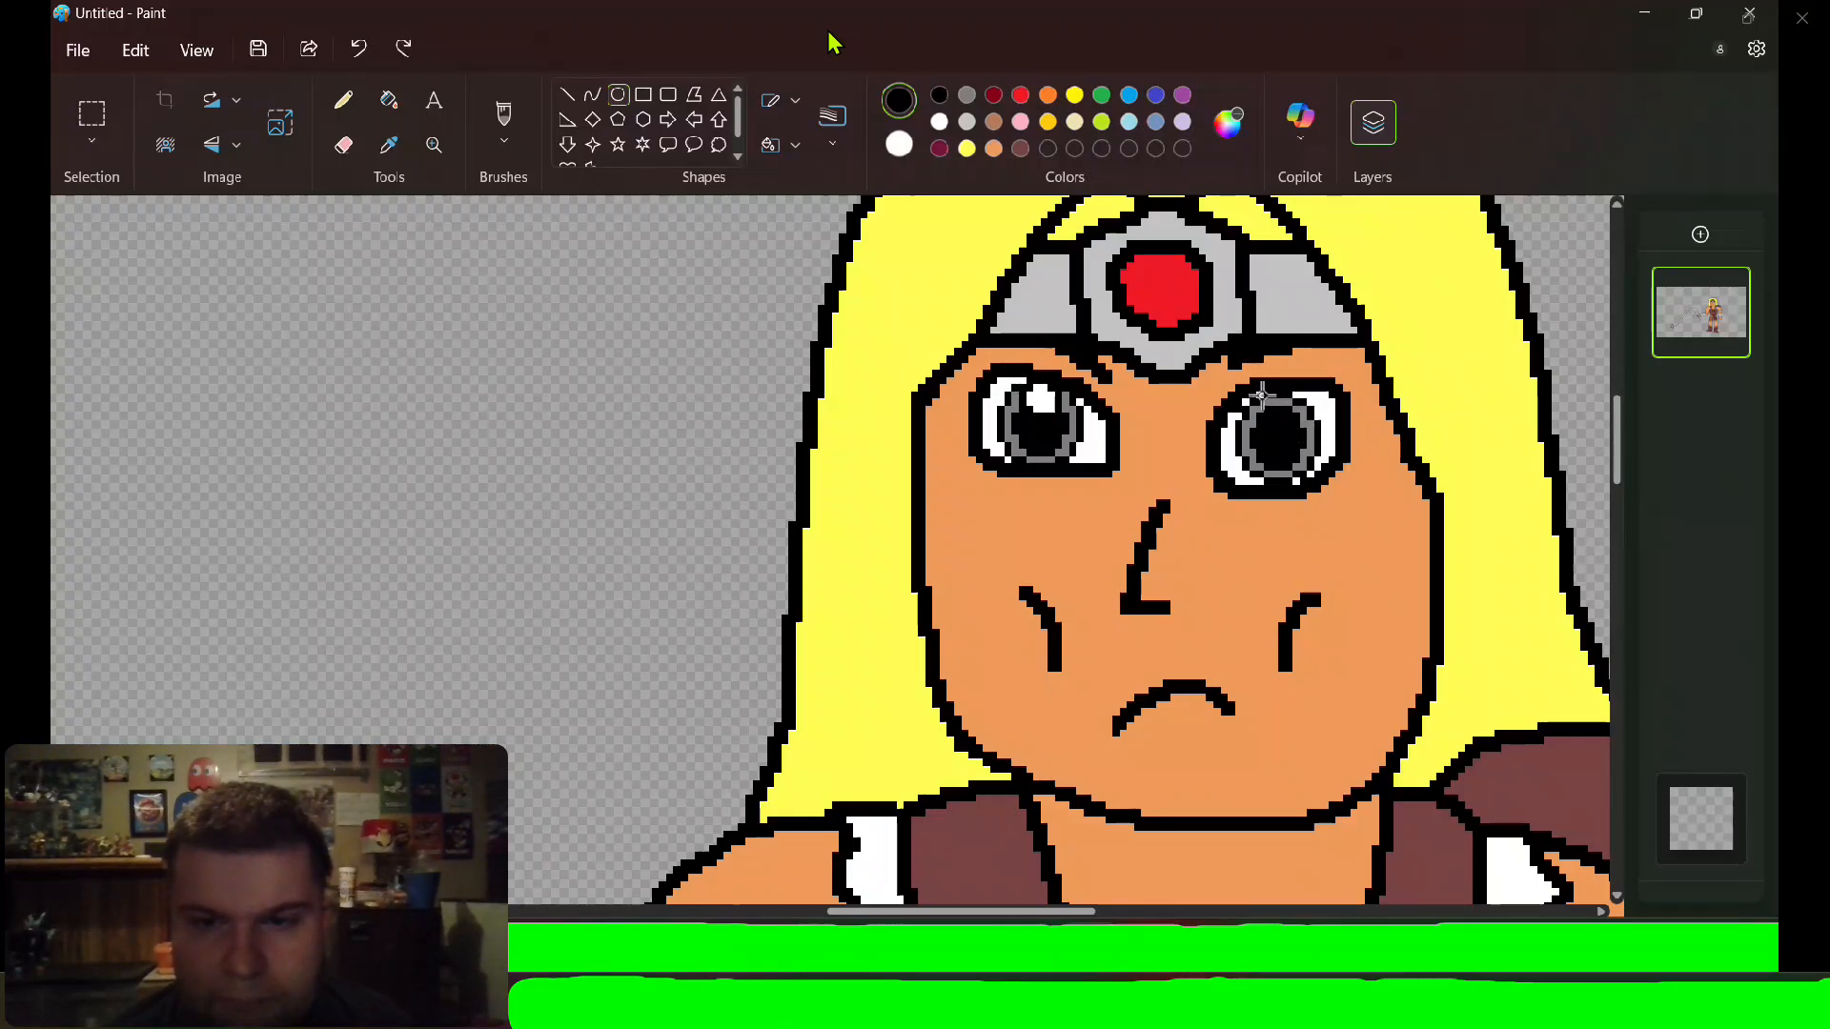
drag(1301, 432, 1299, 433)
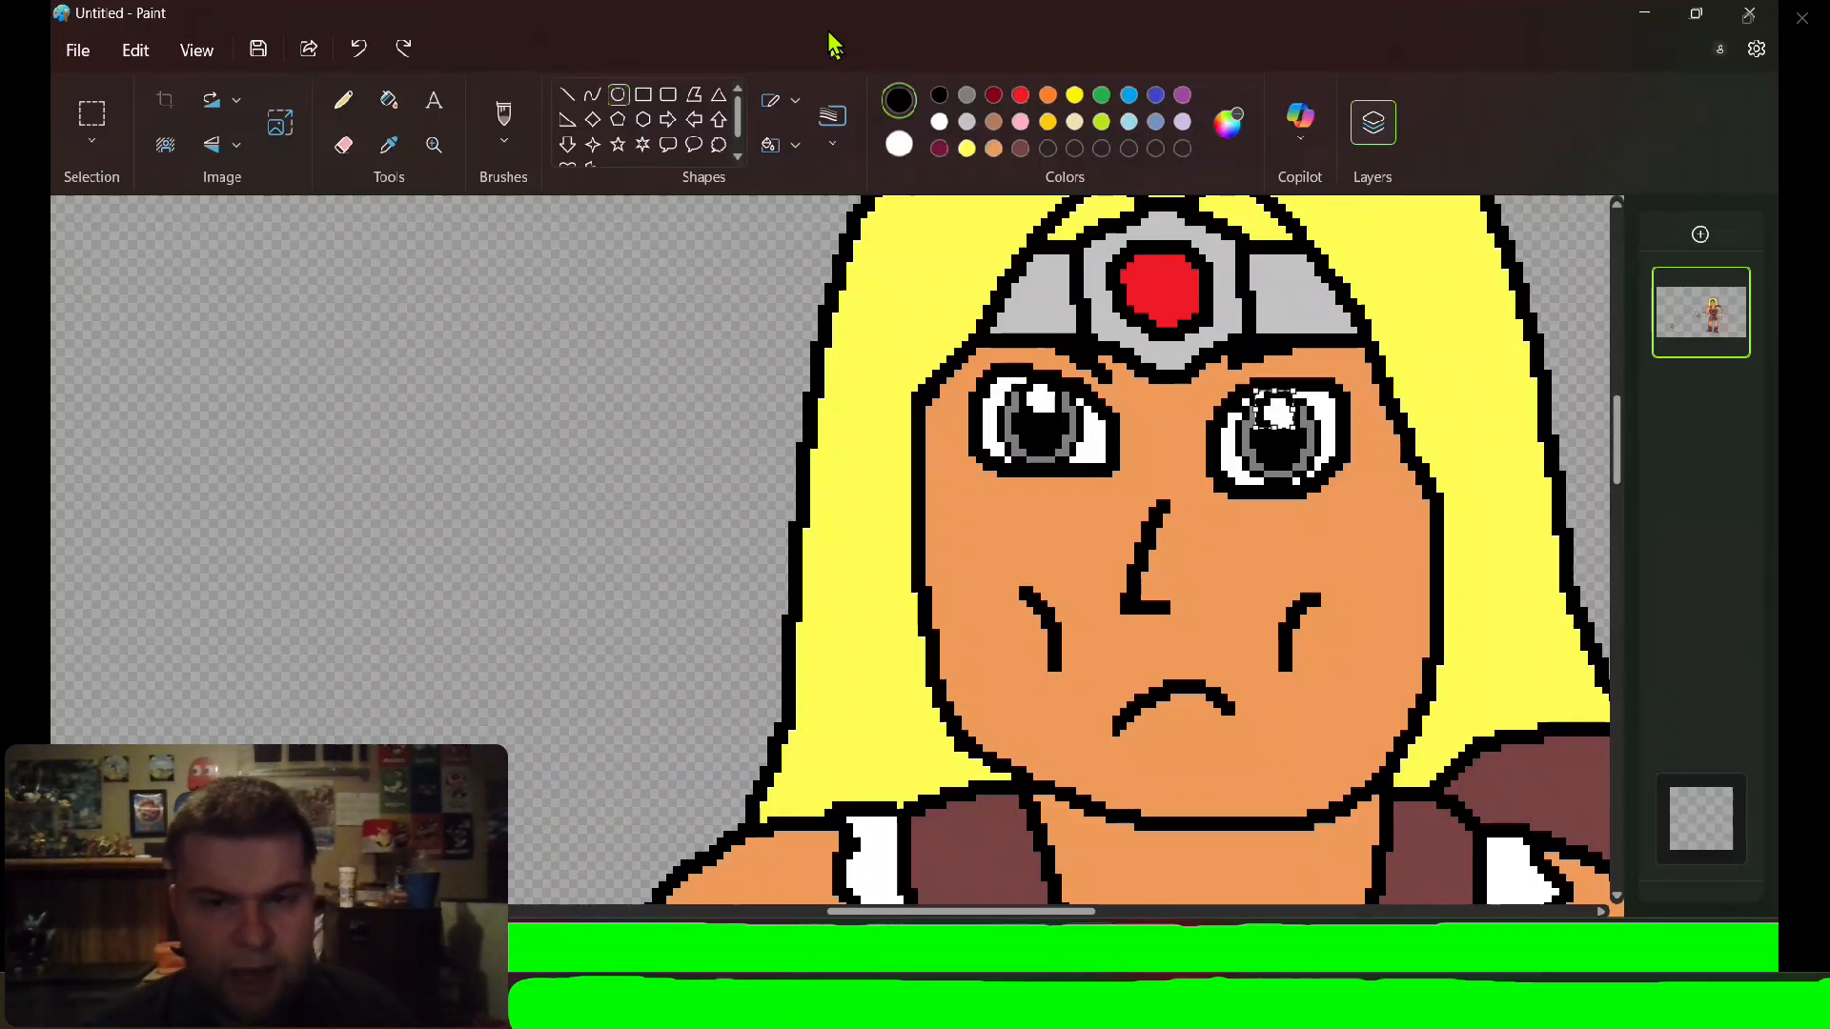
Pencil black cross lines along the weapon's curved whip from the hilt to the spiked ball, with lengthwise lines in alternating segments.
click(344, 103)
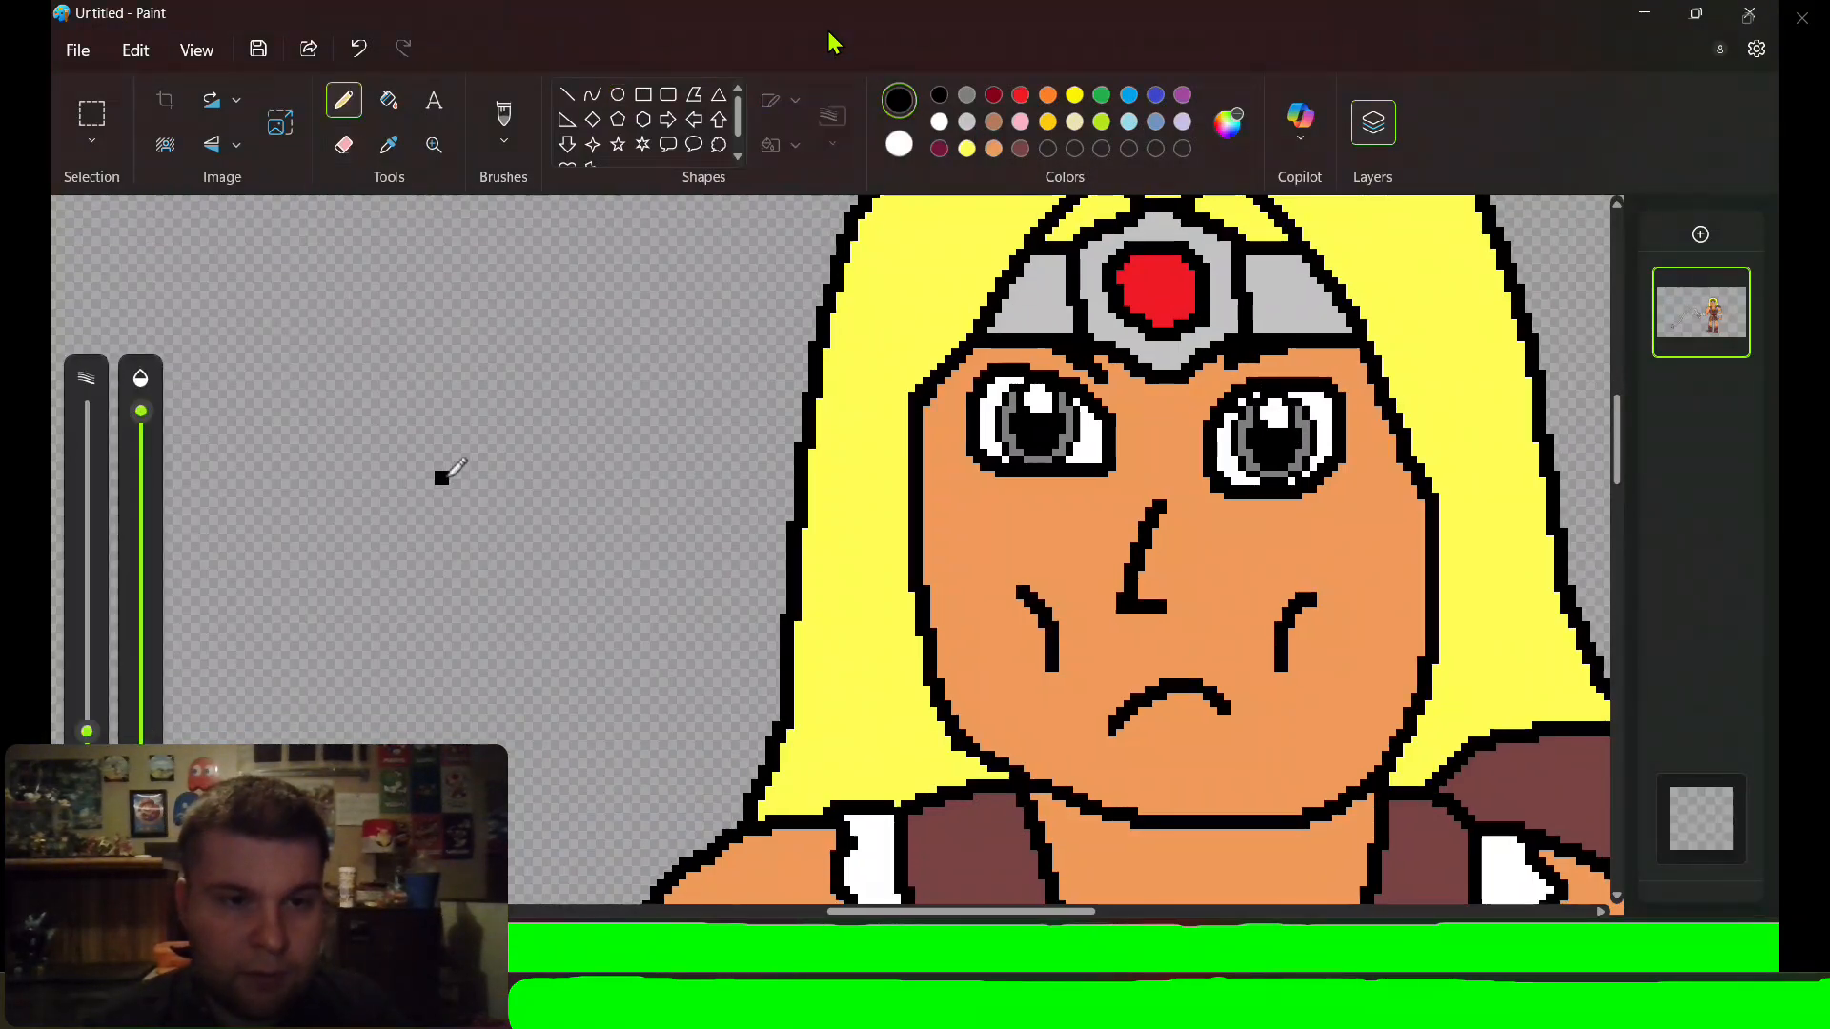
scroll(441, 477, down, 5)
scroll(457, 467, down, 2)
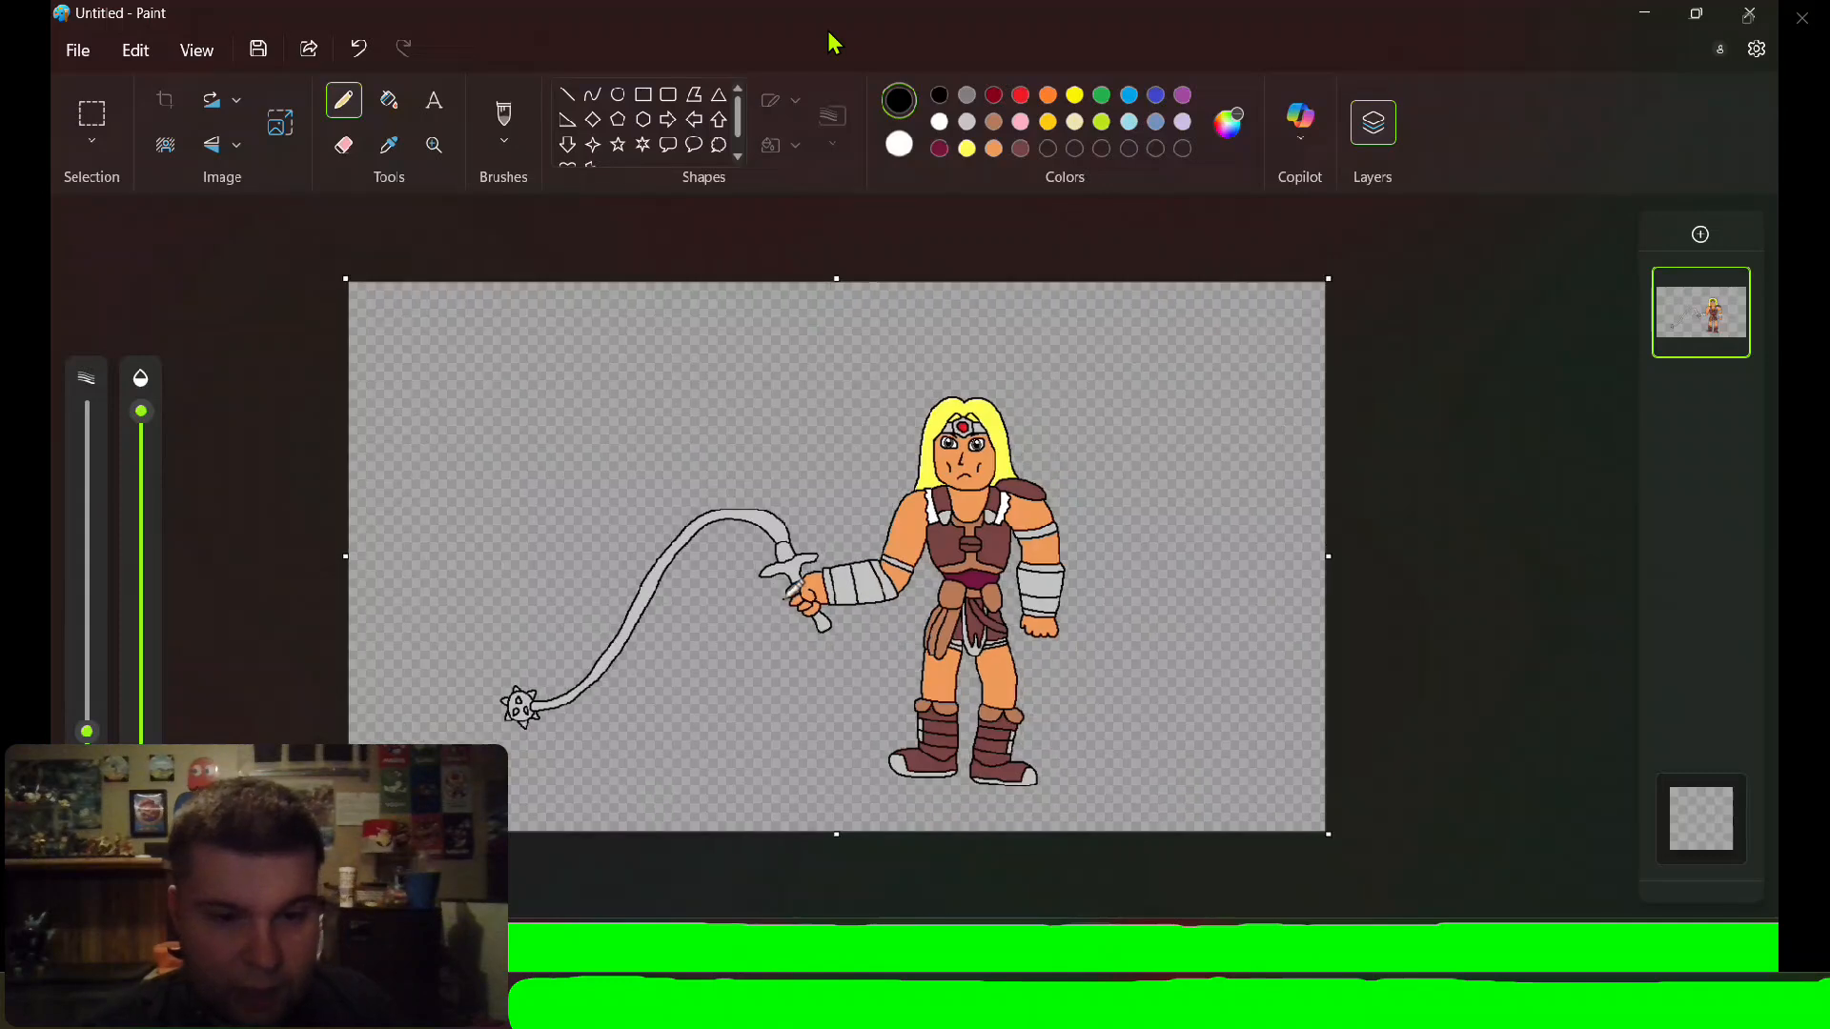
scroll(777, 591, up, 5)
scroll(1016, 713, up, 3)
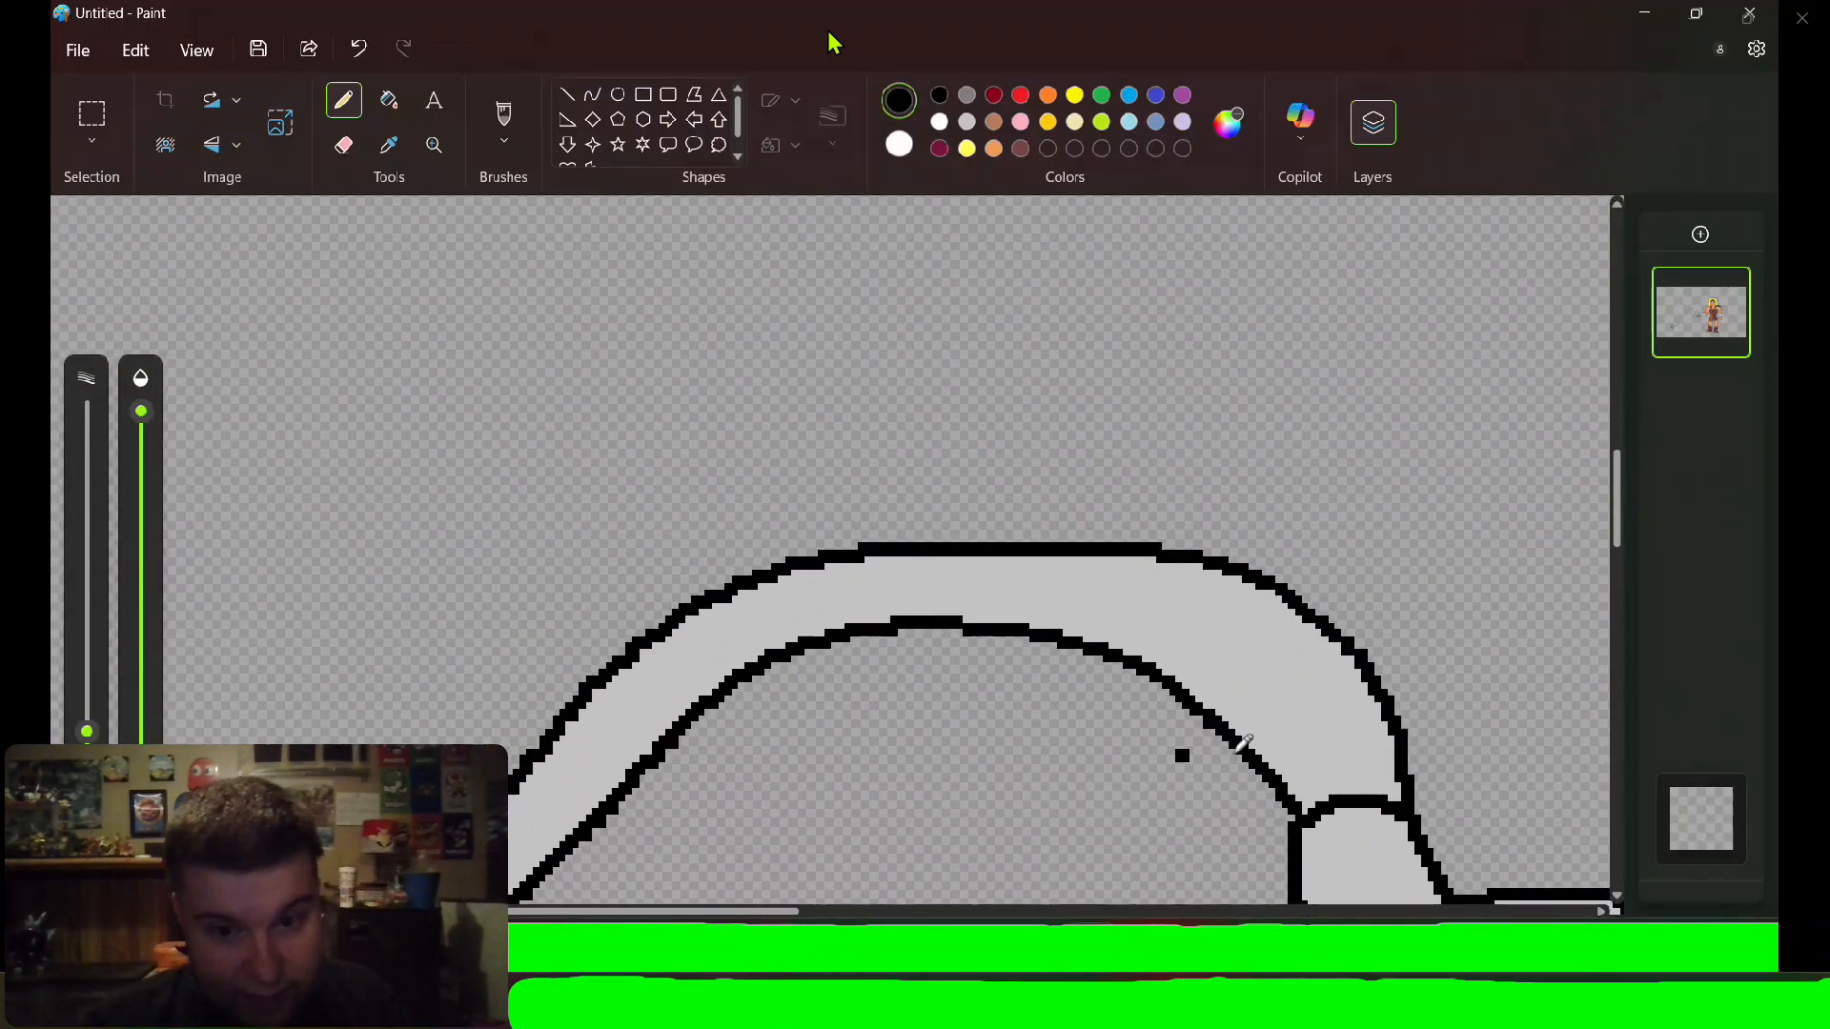
drag(1256, 737, 1344, 669)
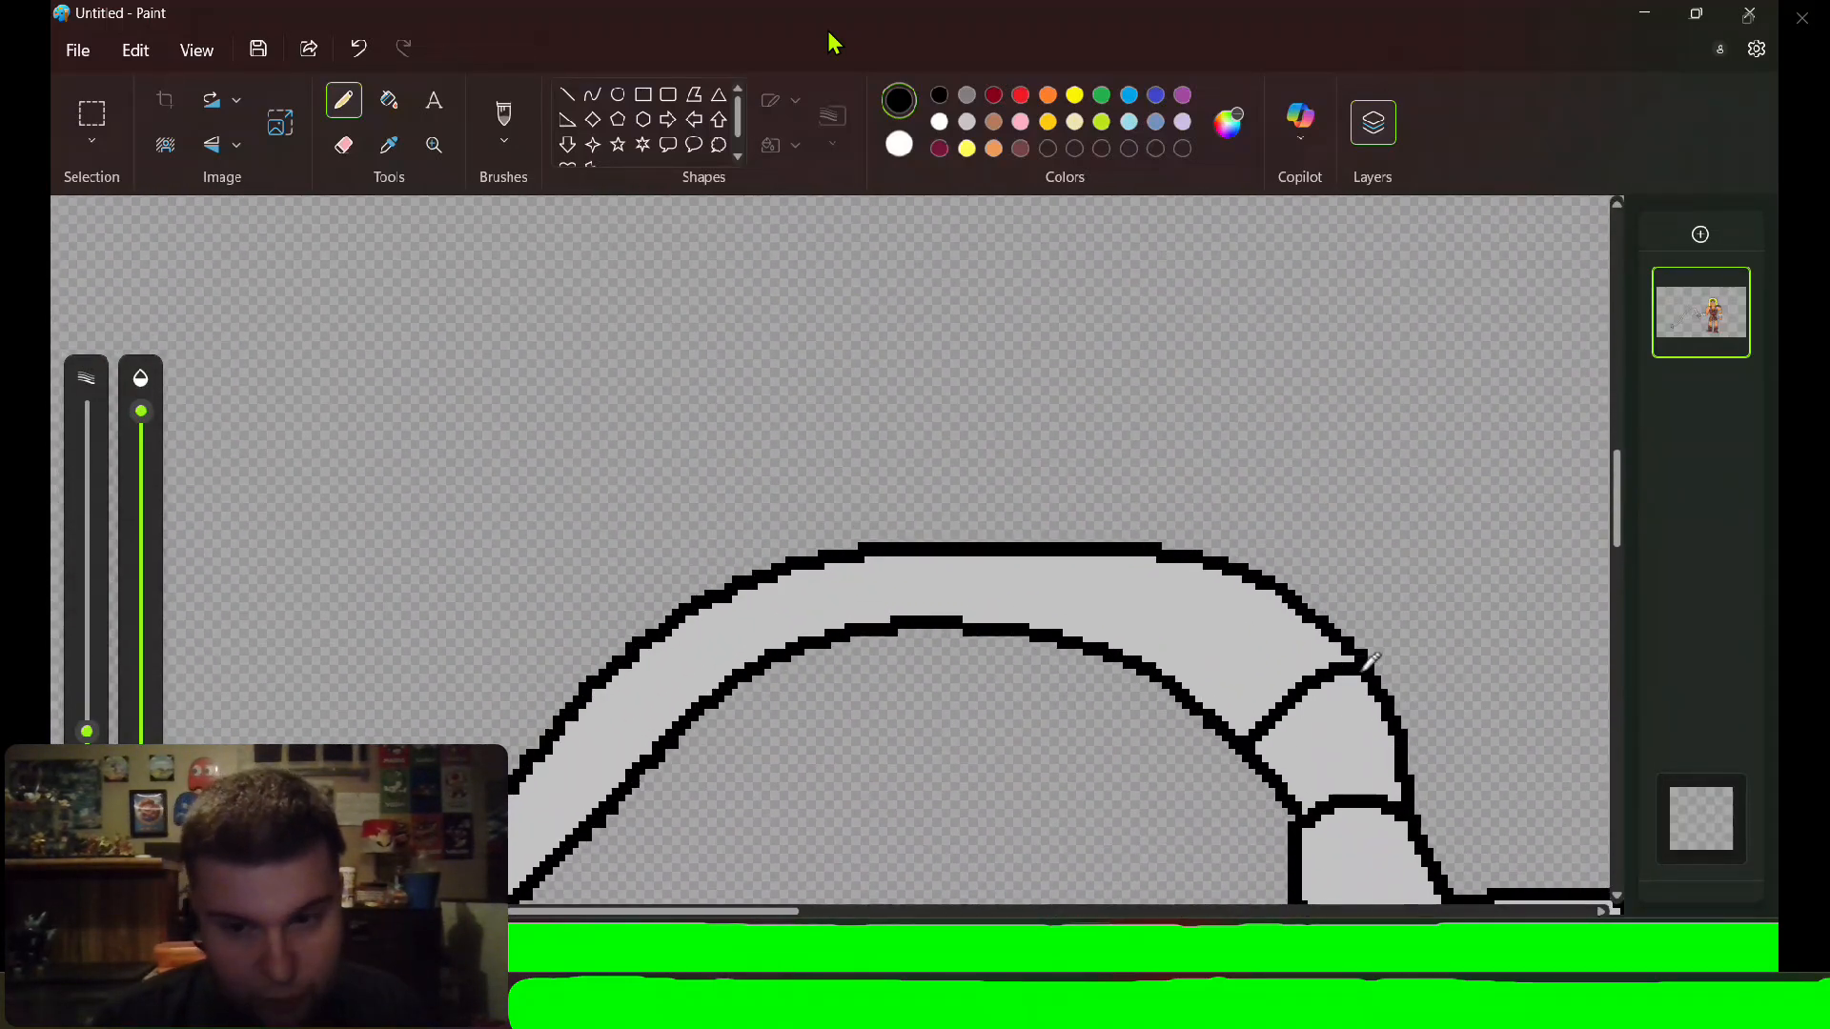
drag(1159, 666, 1216, 565)
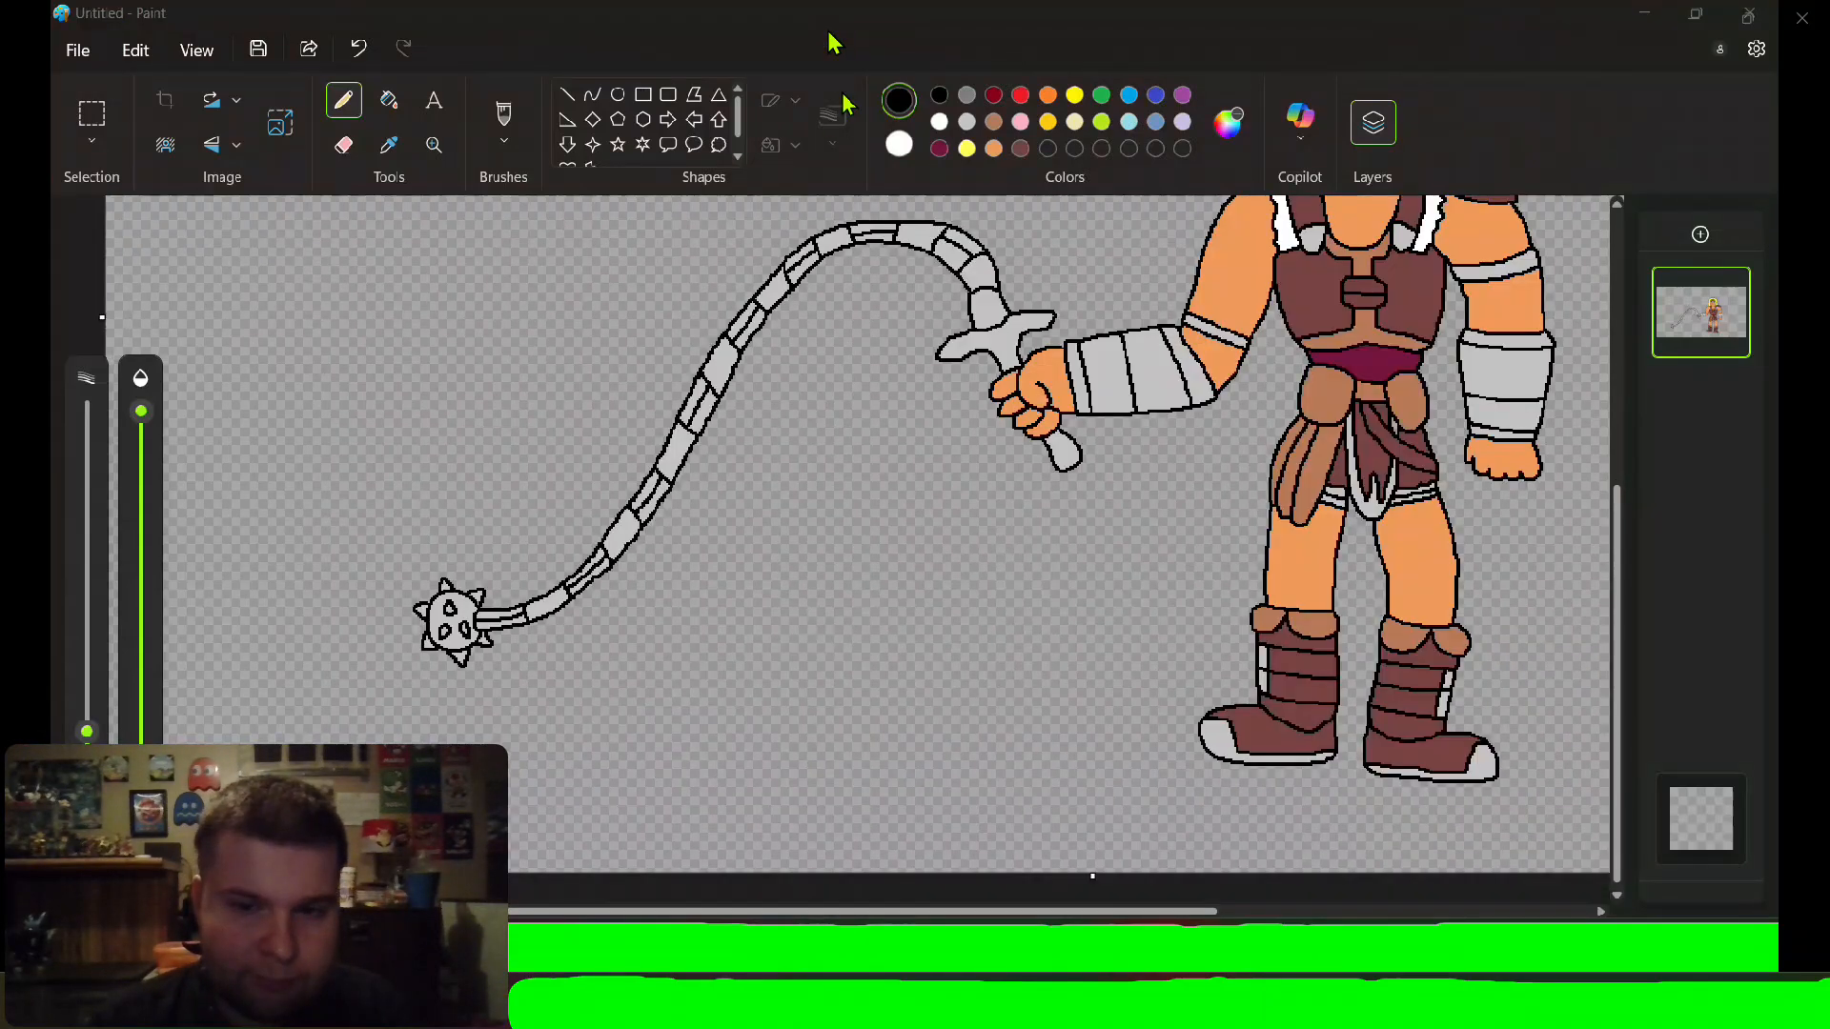
click(568, 57)
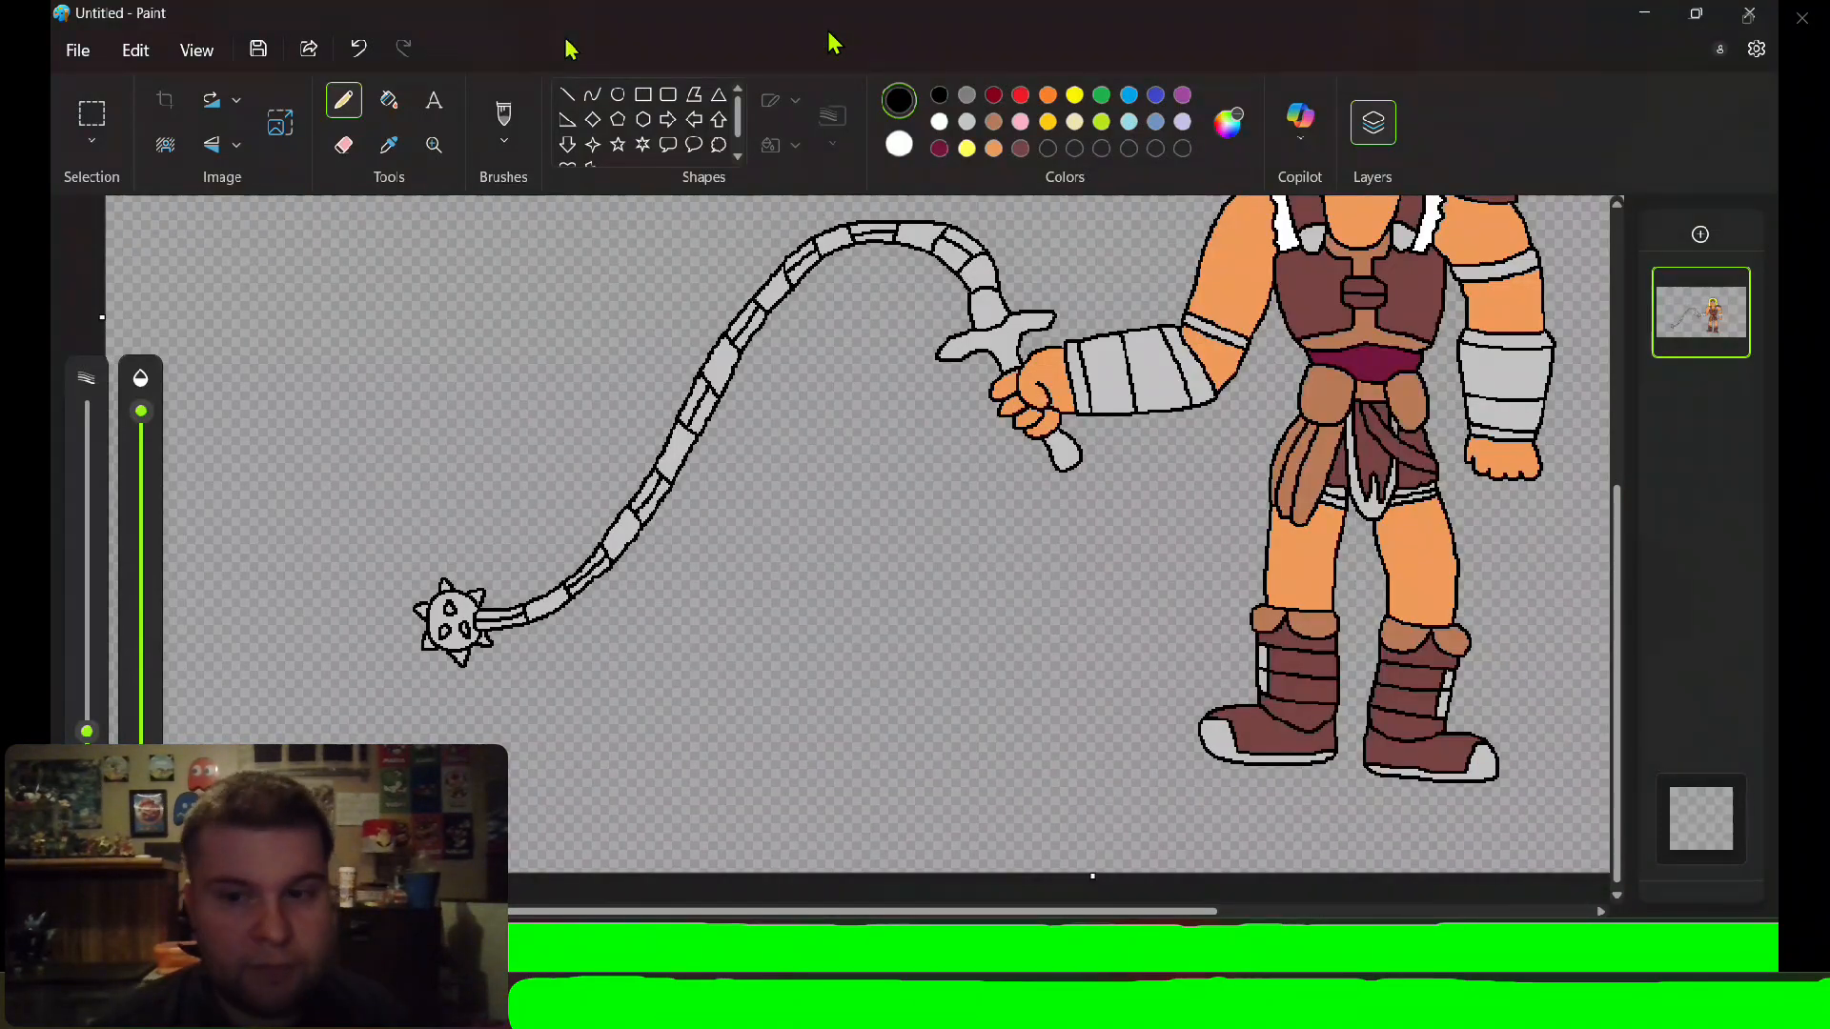
scroll(875, 486, down, 3)
scroll(875, 486, down, 1)
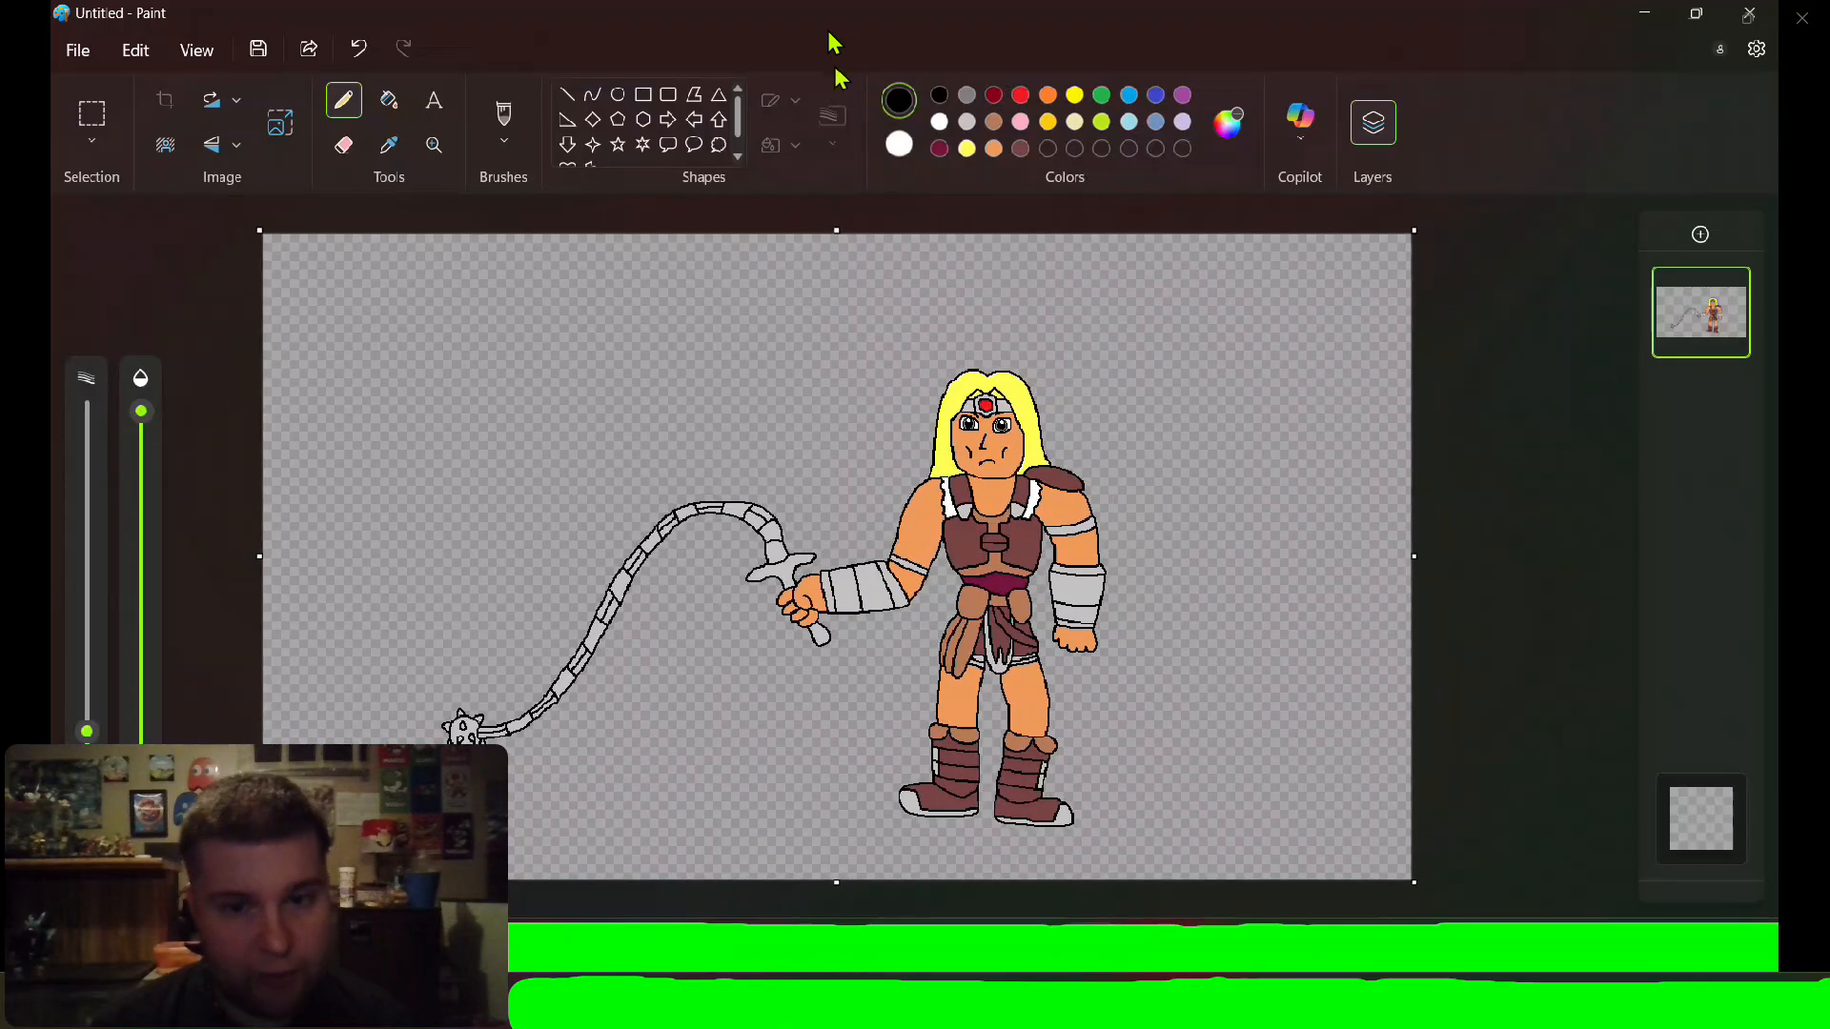